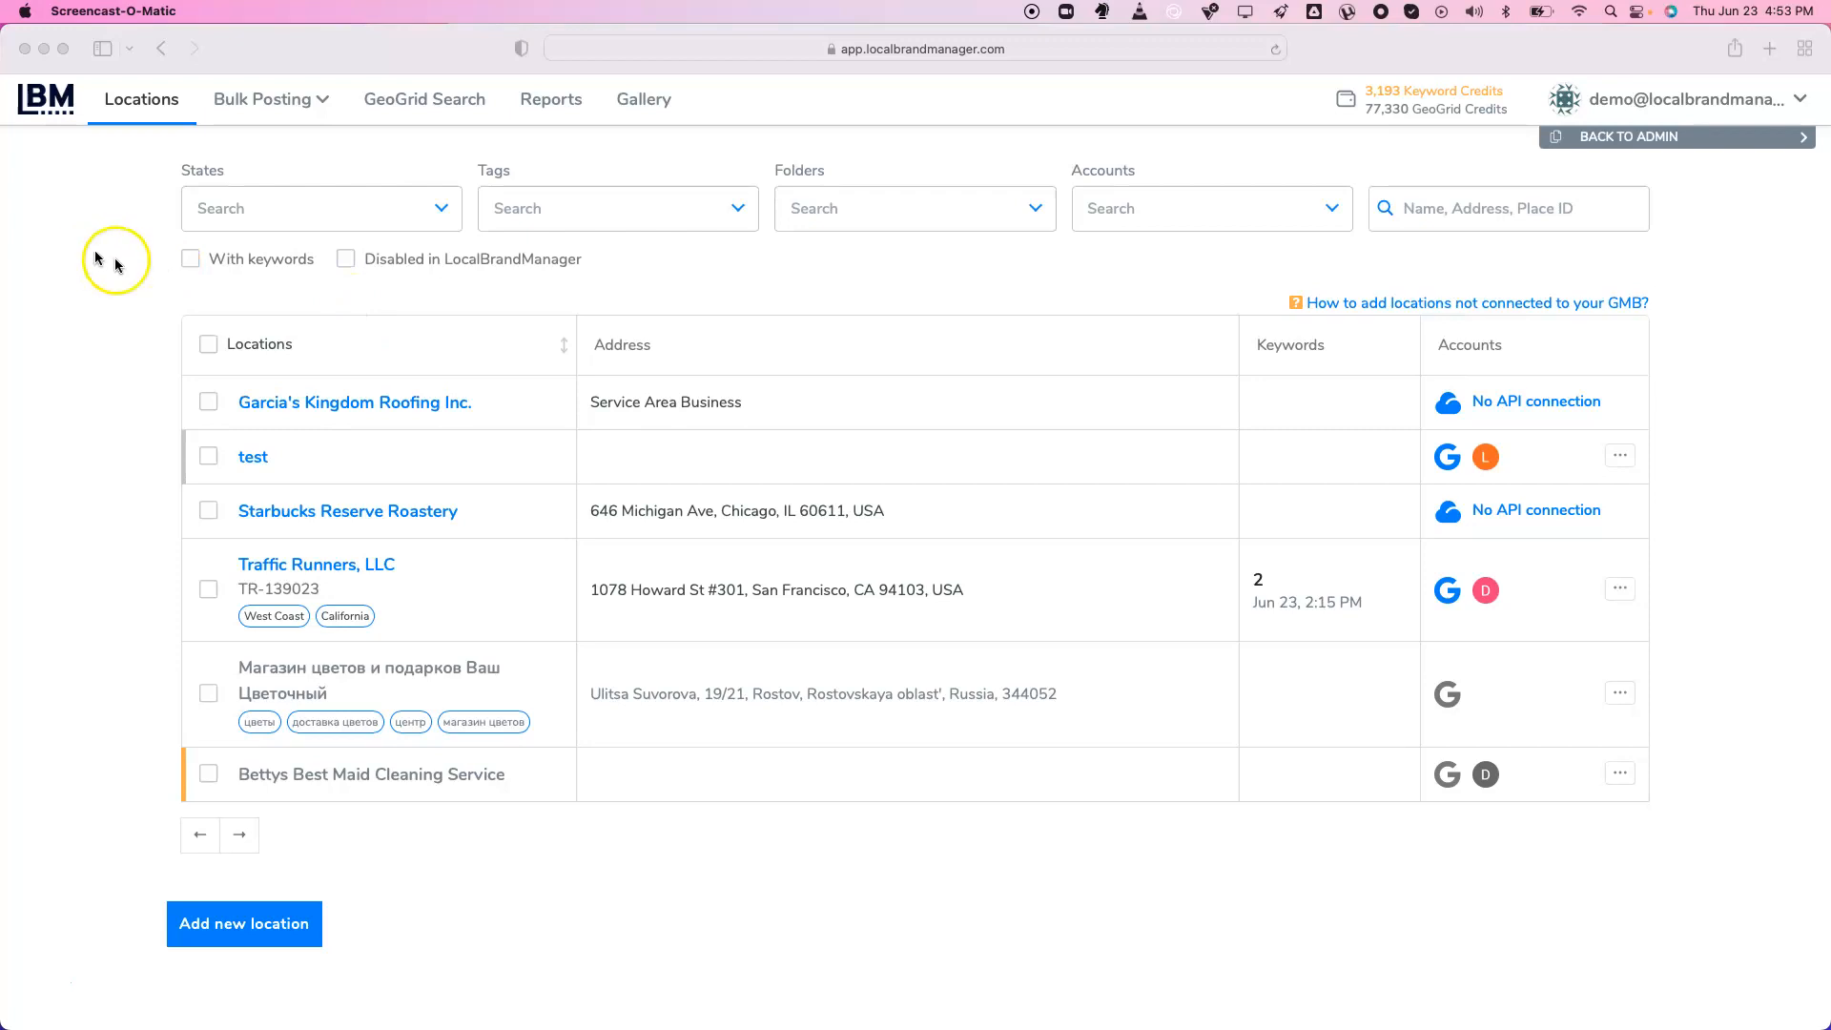
Go back from the Locations list to the Connected Google Accounts page
{"action": "left_click", "coordinate": [161, 49]}
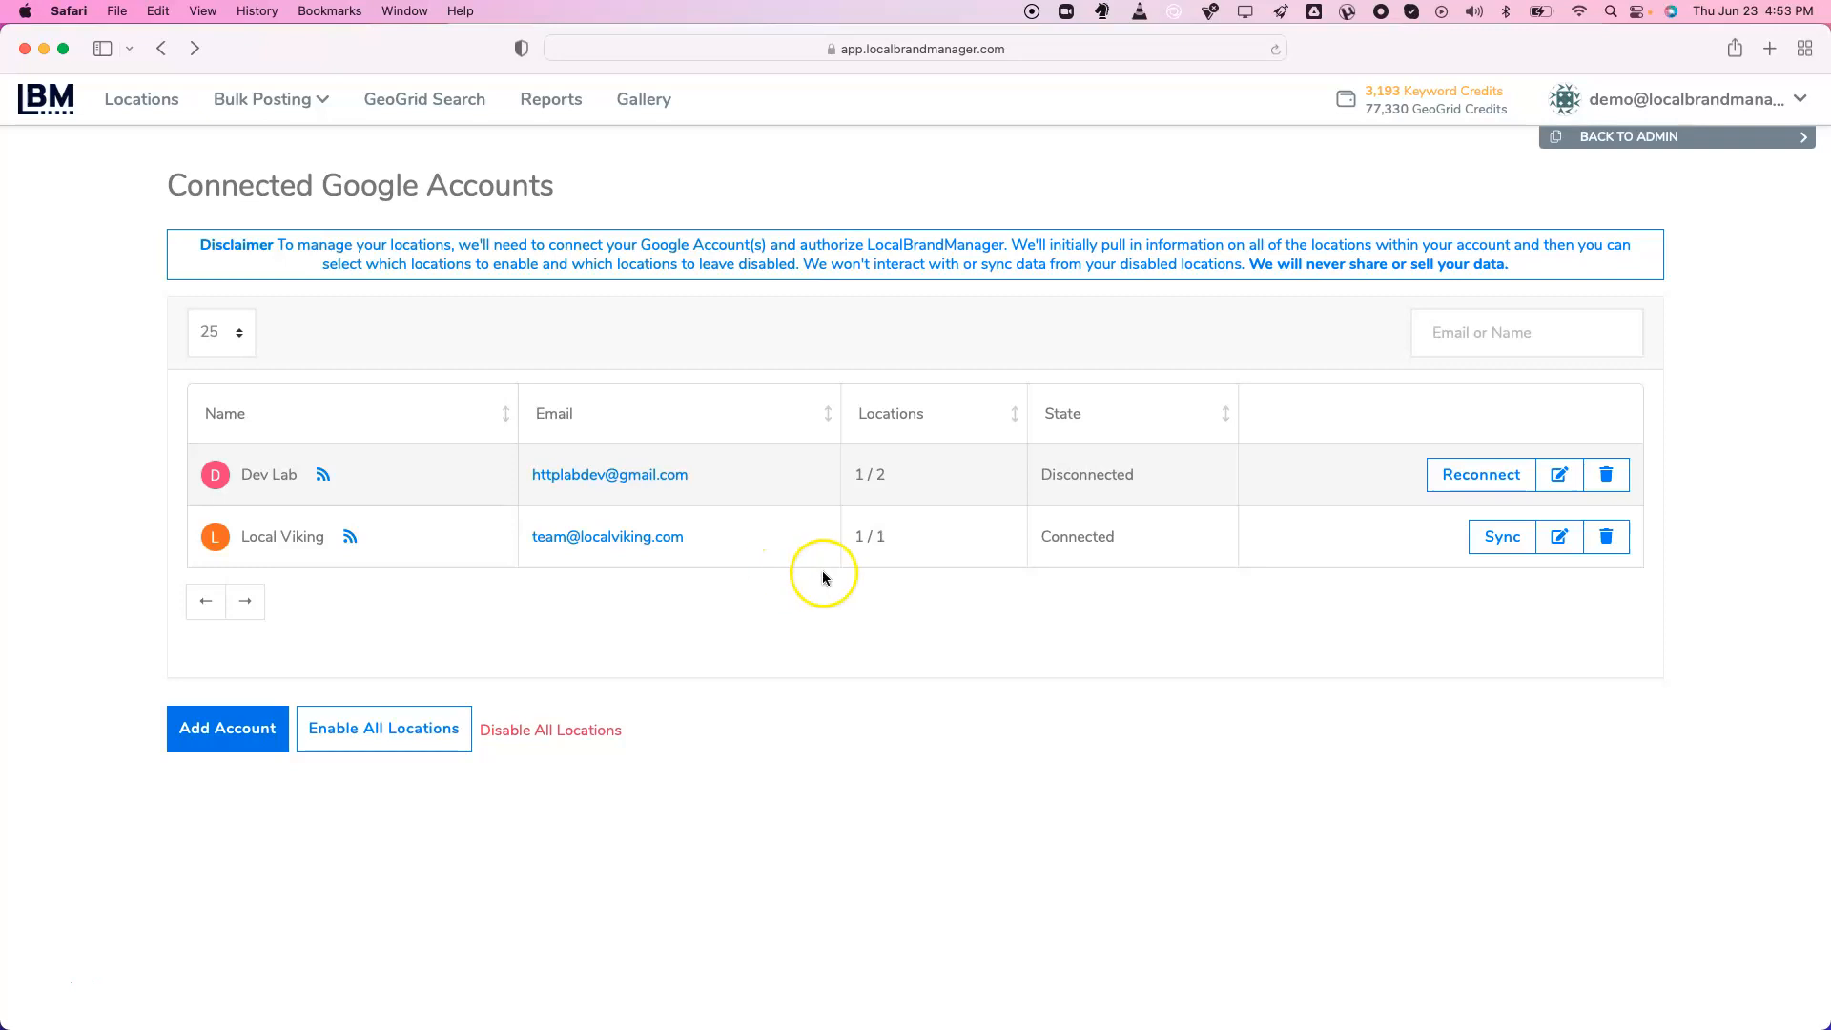
Start adding a Google account, cancel back to the two linked accounts, then show the Locations list
{"action": "left_click", "coordinate": [242, 728]}
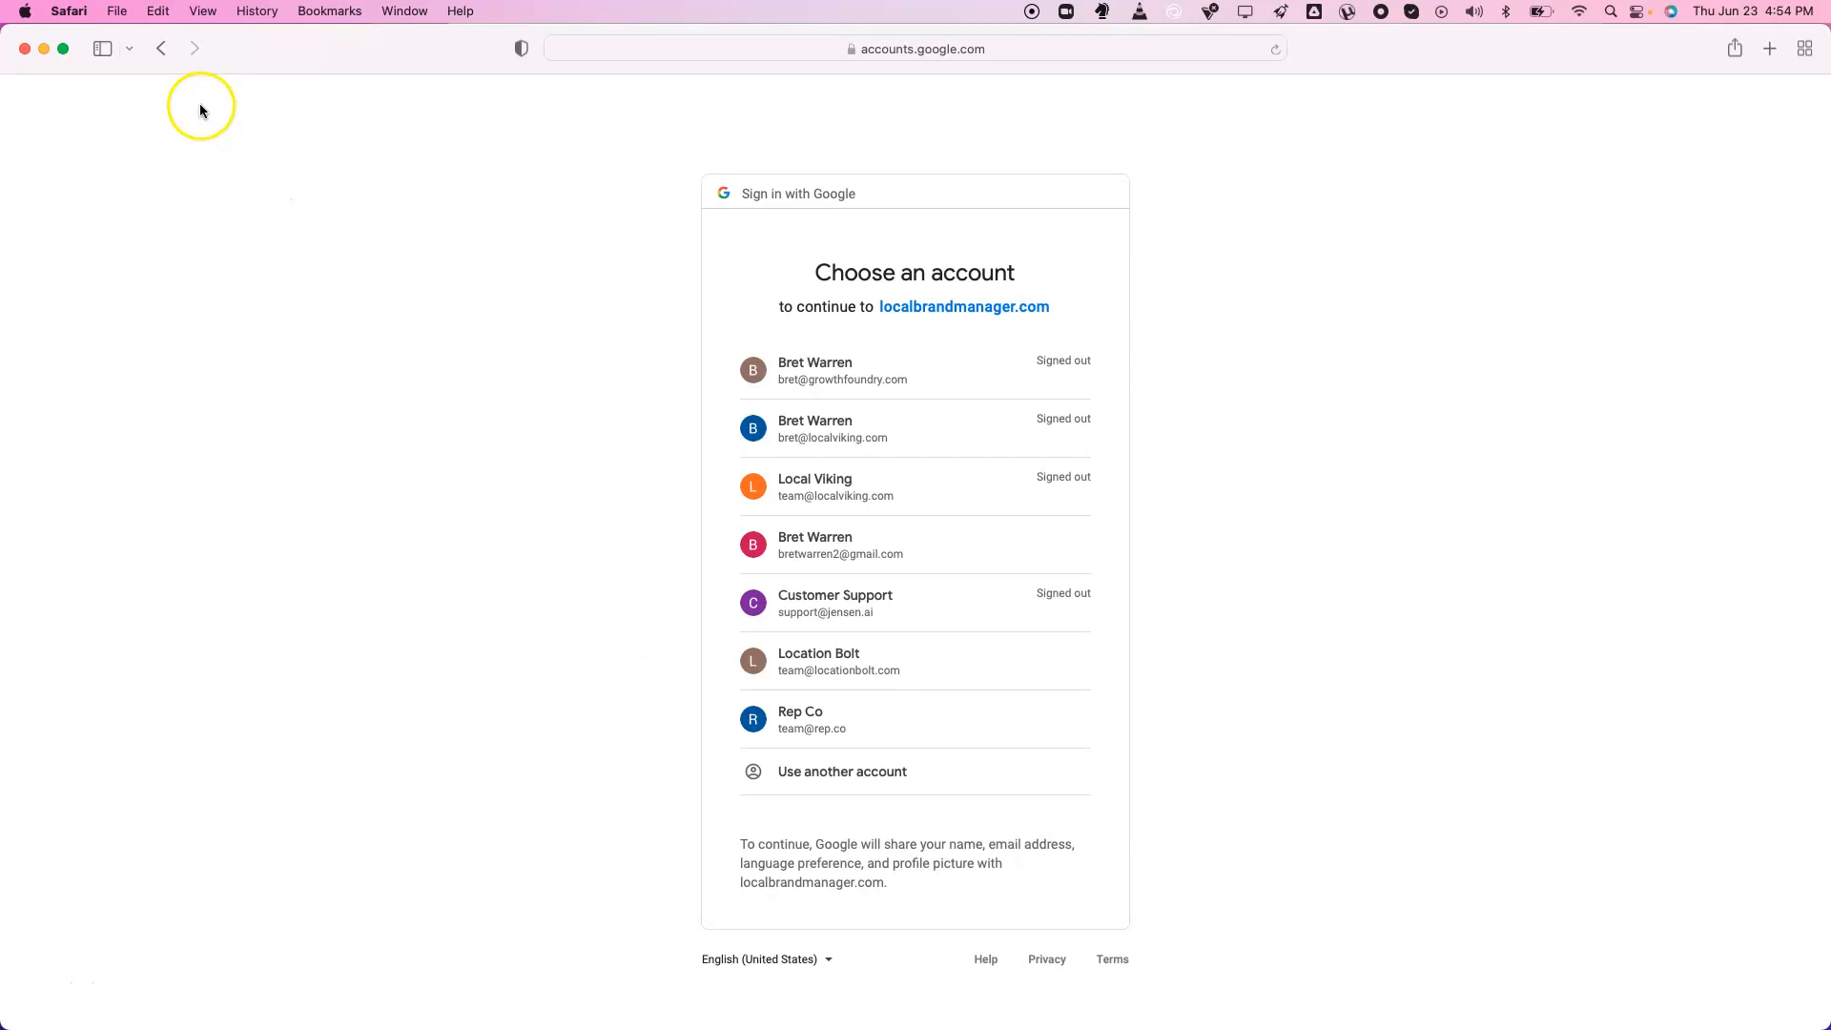
{"action": "left_click", "coordinate": [163, 54]}
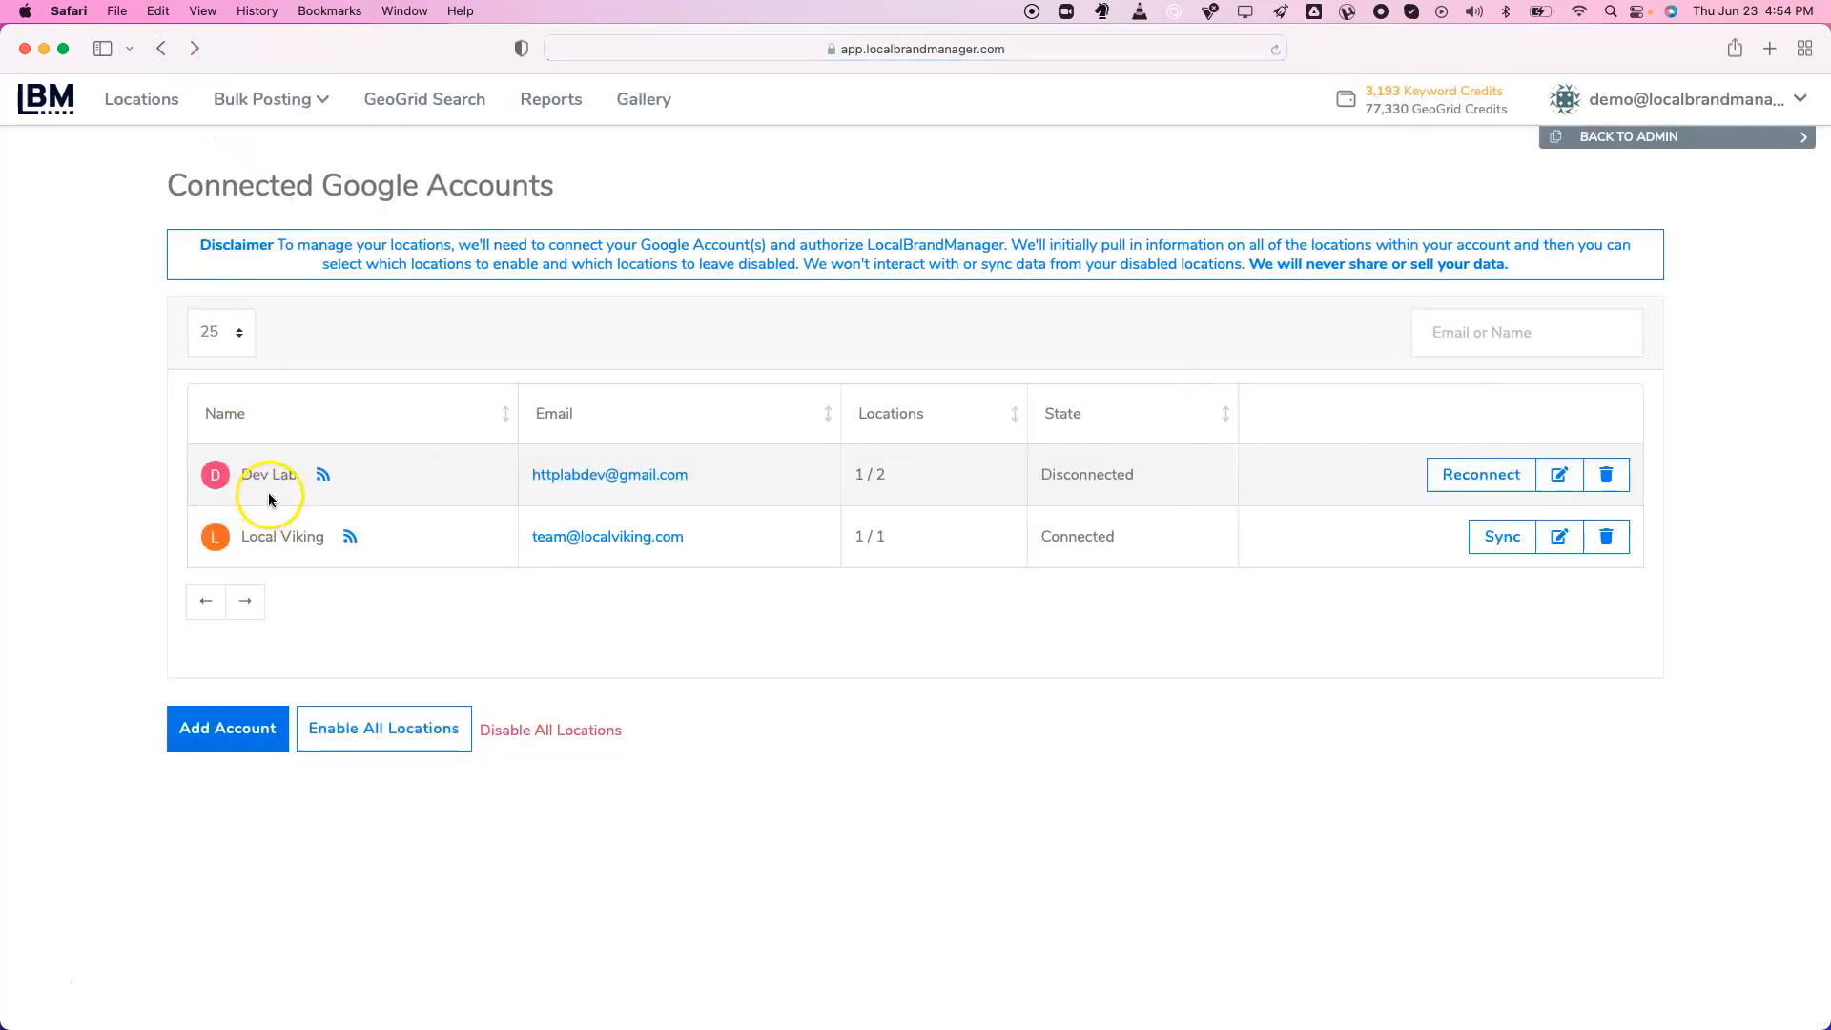
{"action": "mouse_move", "coordinate": [861, 475]}
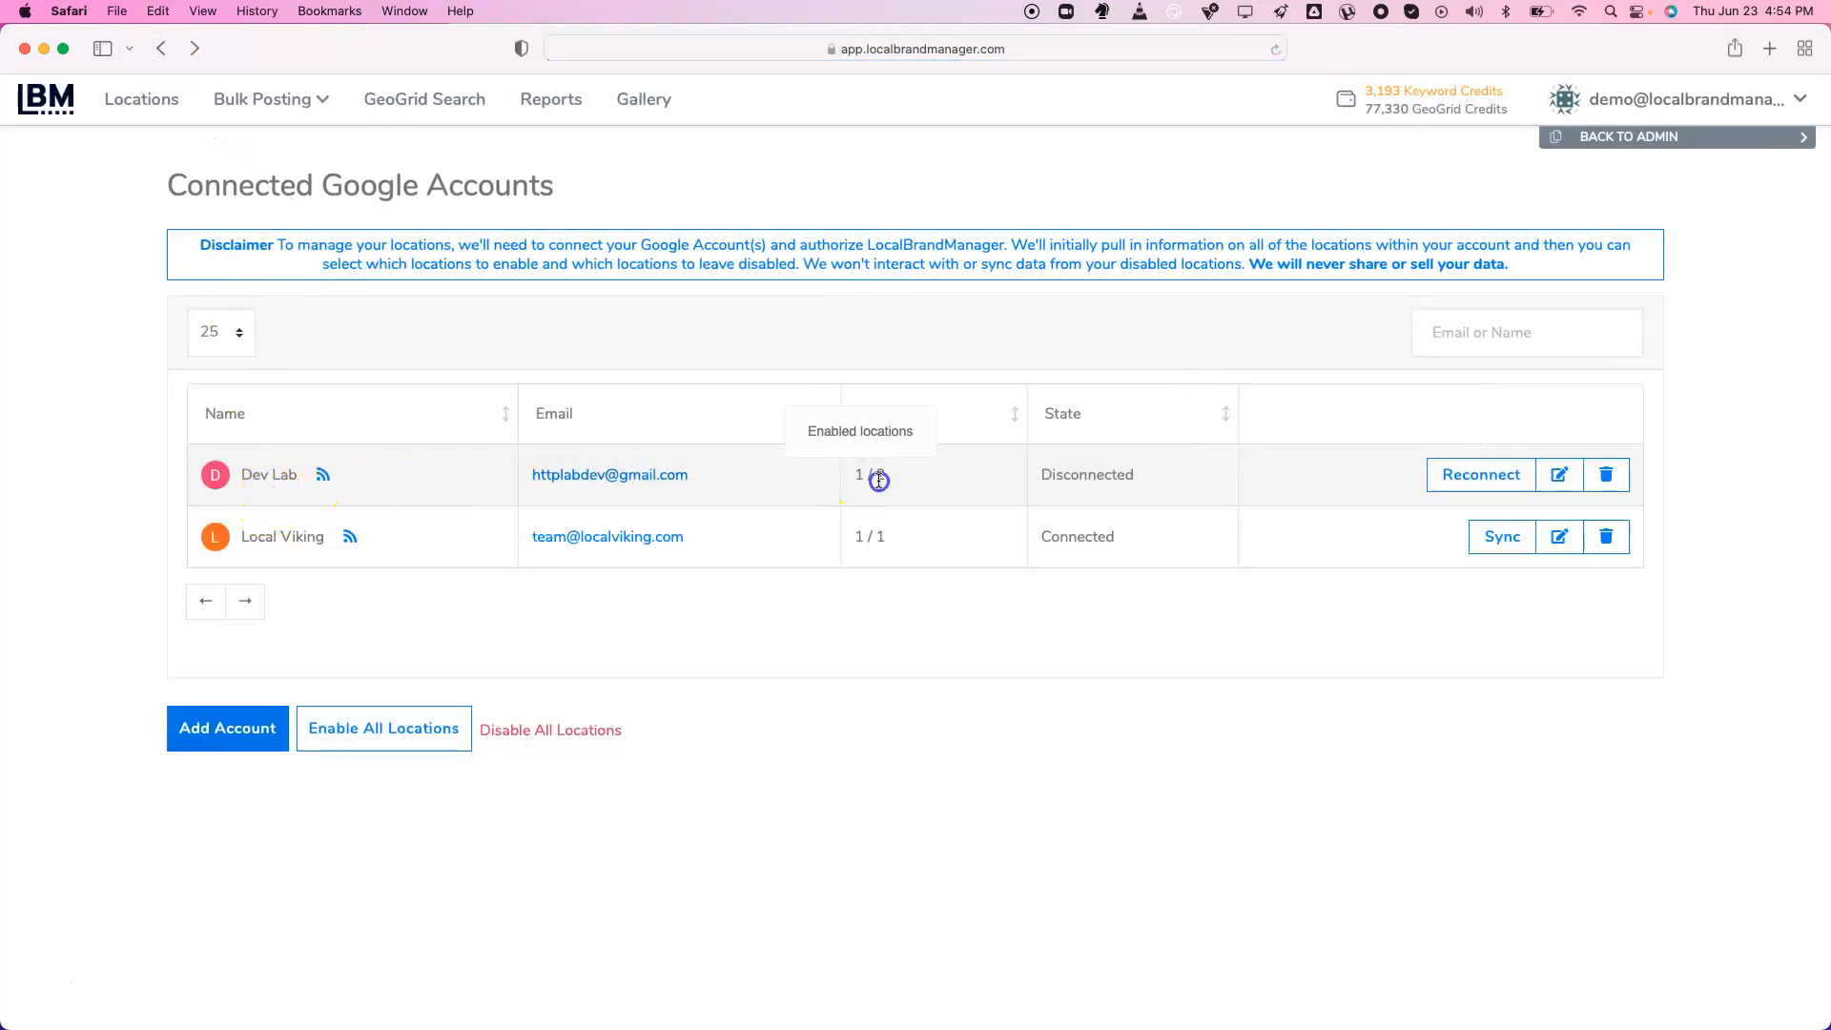
{"action": "left_click_drag", "start_coordinate": [859, 474], "coordinate": [920, 551]}
{"action": "left_click", "coordinate": [923, 551]}
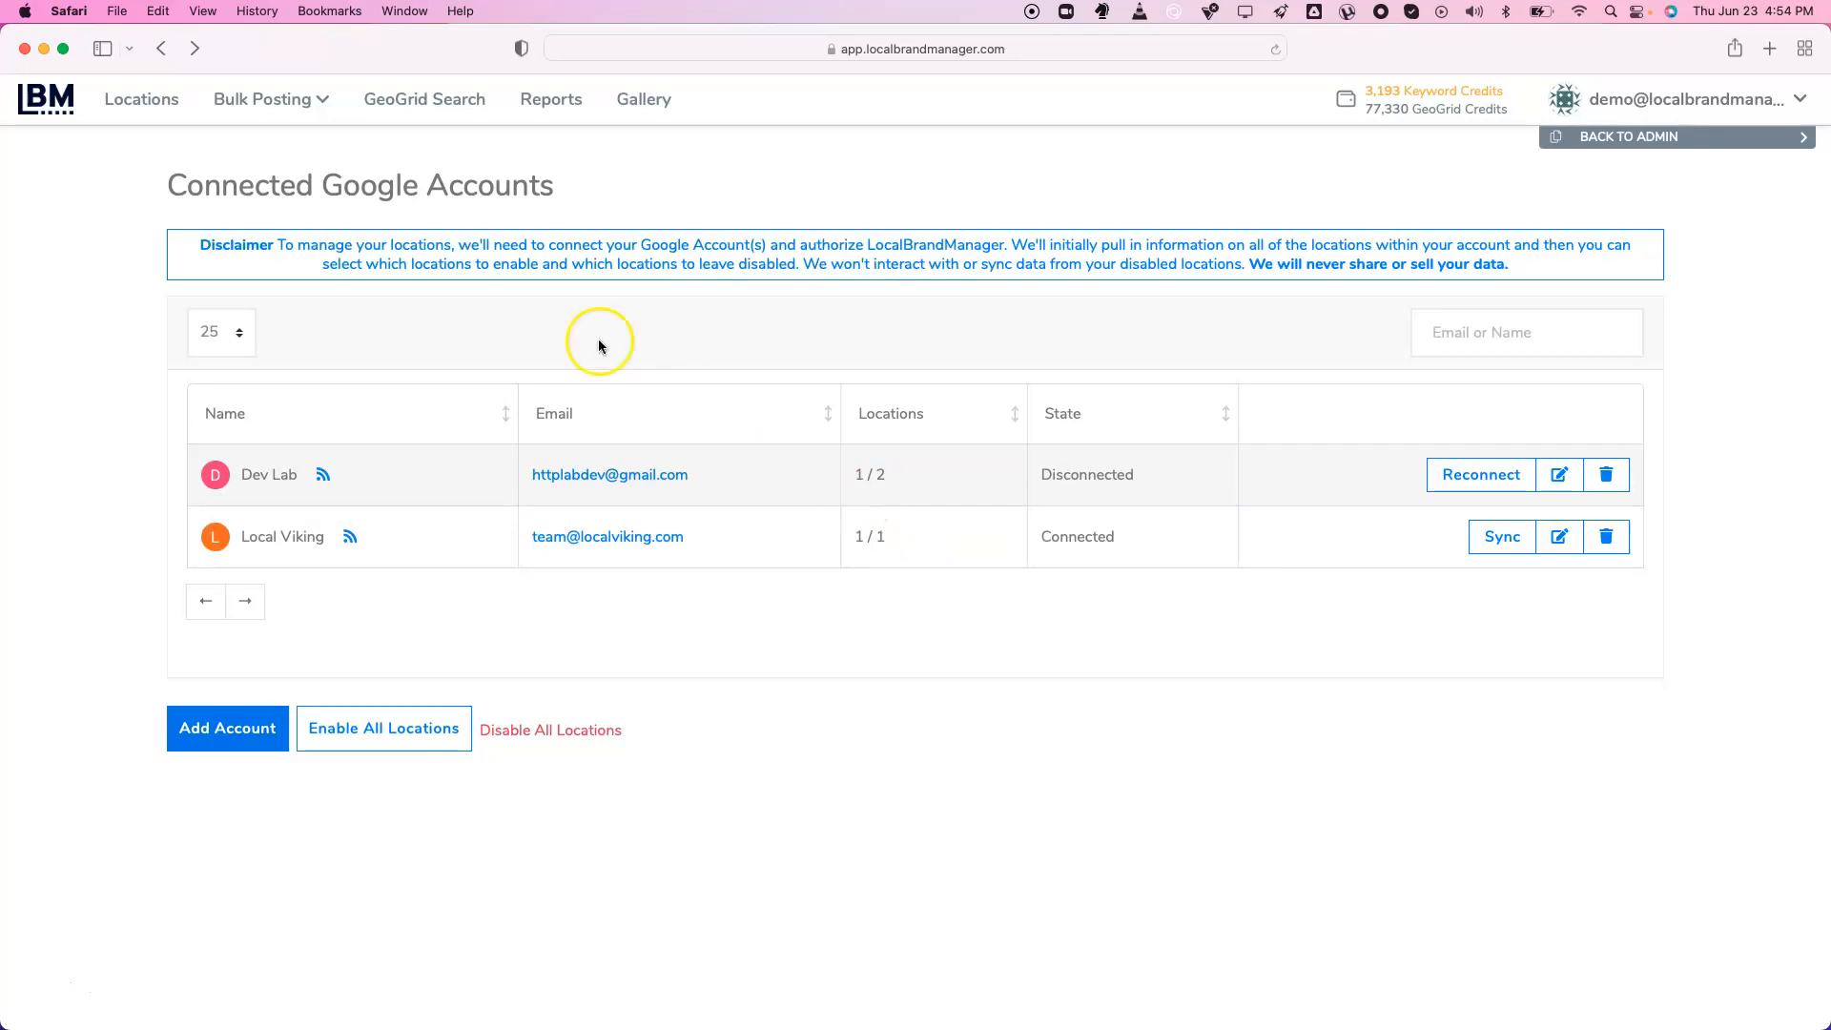
{"action": "left_click", "coordinate": [151, 100]}
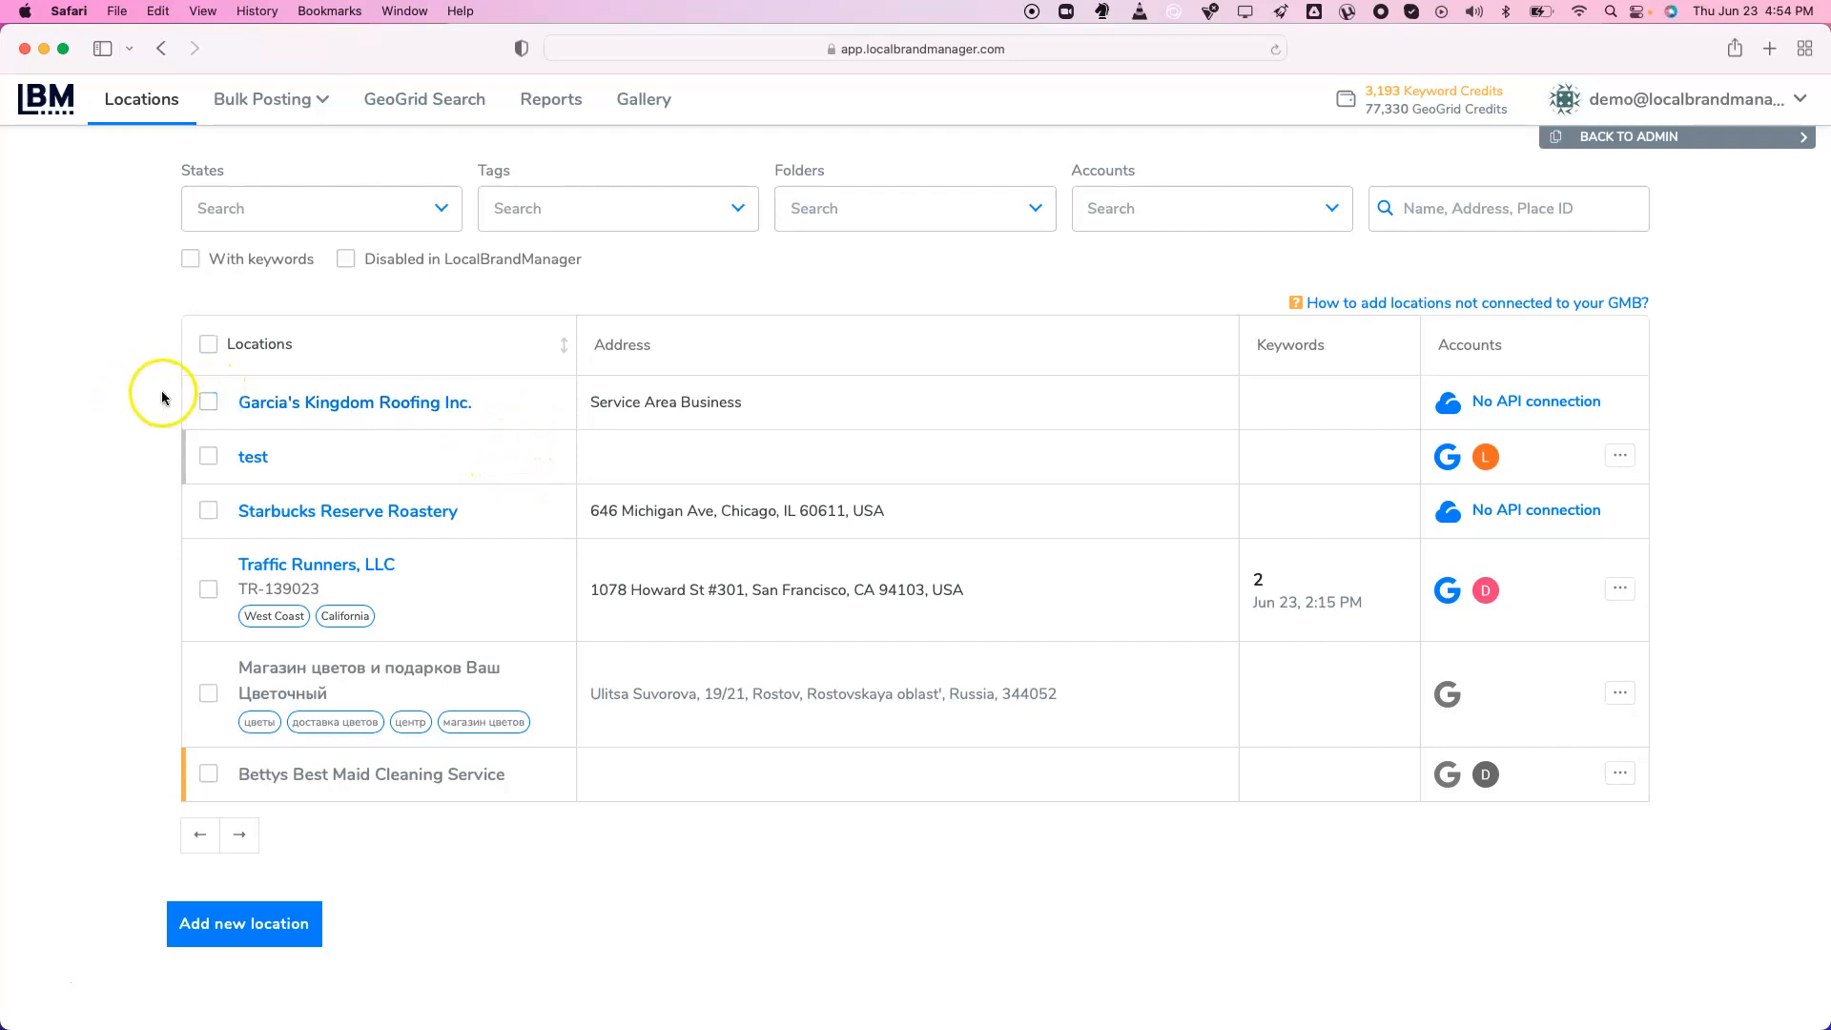
Preview the Traffic Runners, Garcia's Kingdom Roofing and Starbucks Reserve Roastery dashboards, returning to Locations each time
{"action": "left_click", "coordinate": [284, 551]}
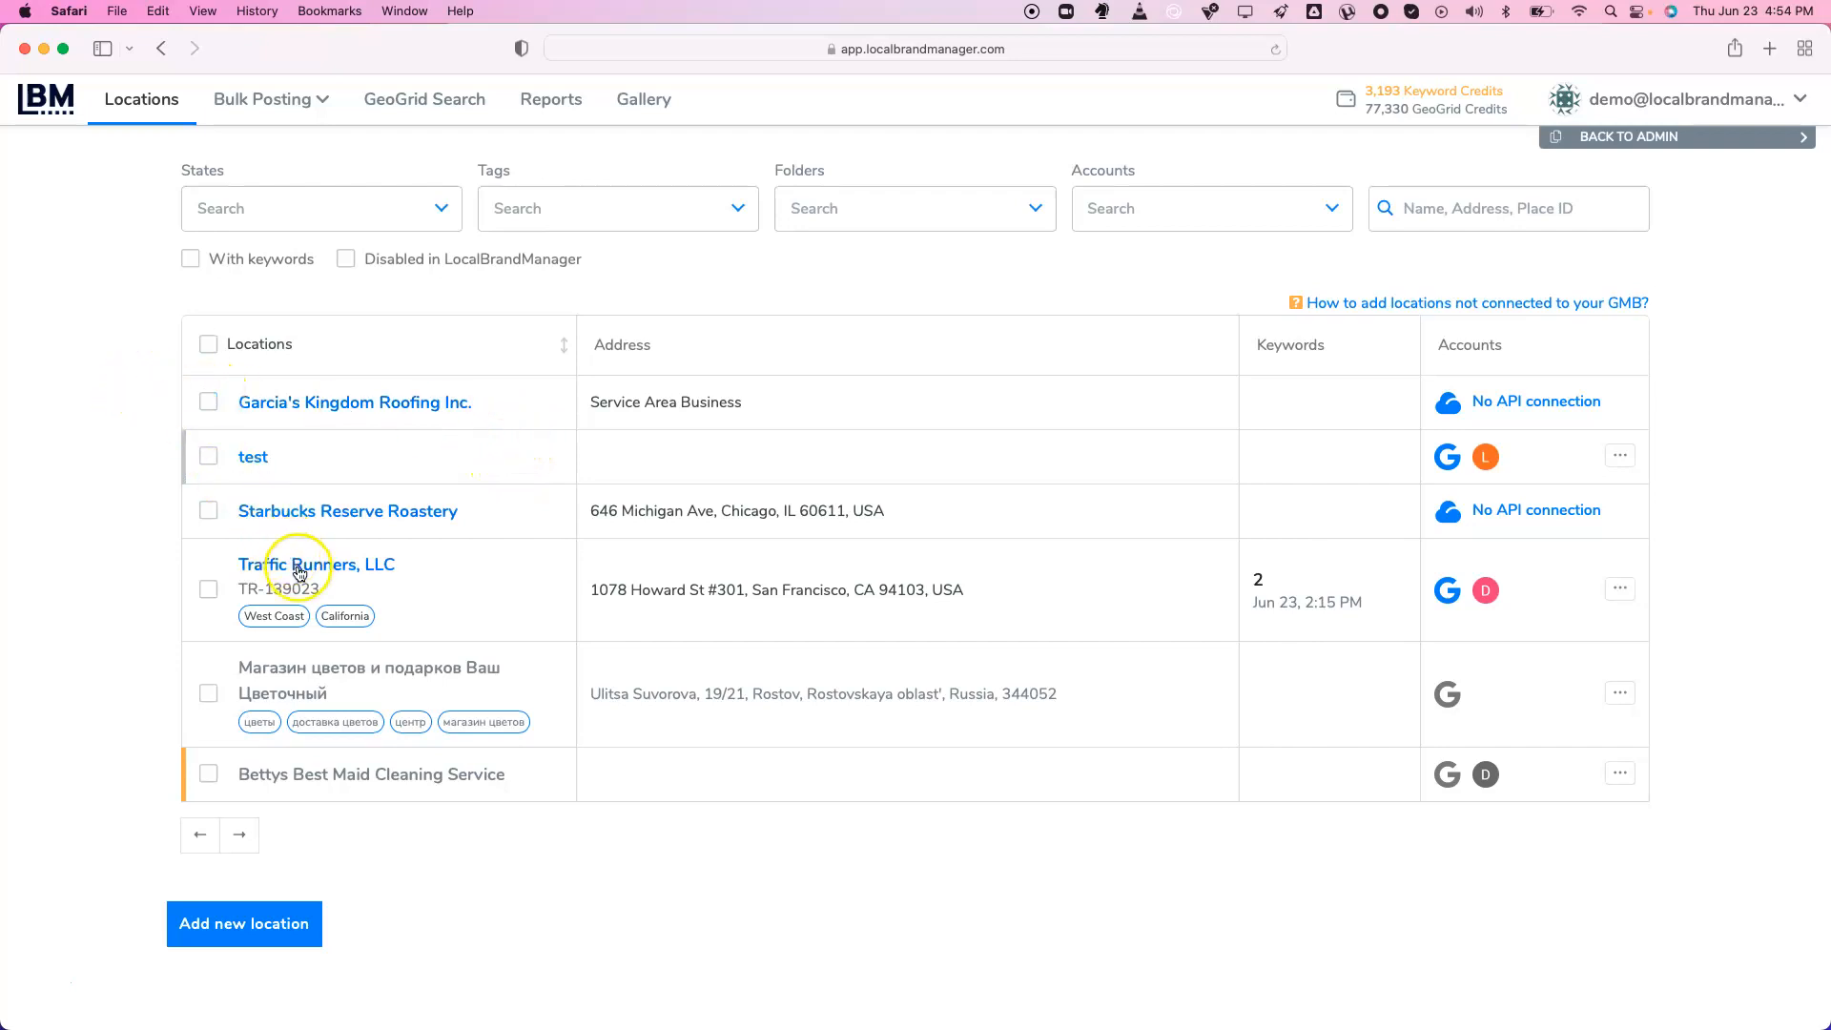
{"action": "left_click", "coordinate": [124, 100]}
{"action": "left_click", "coordinate": [311, 404]}
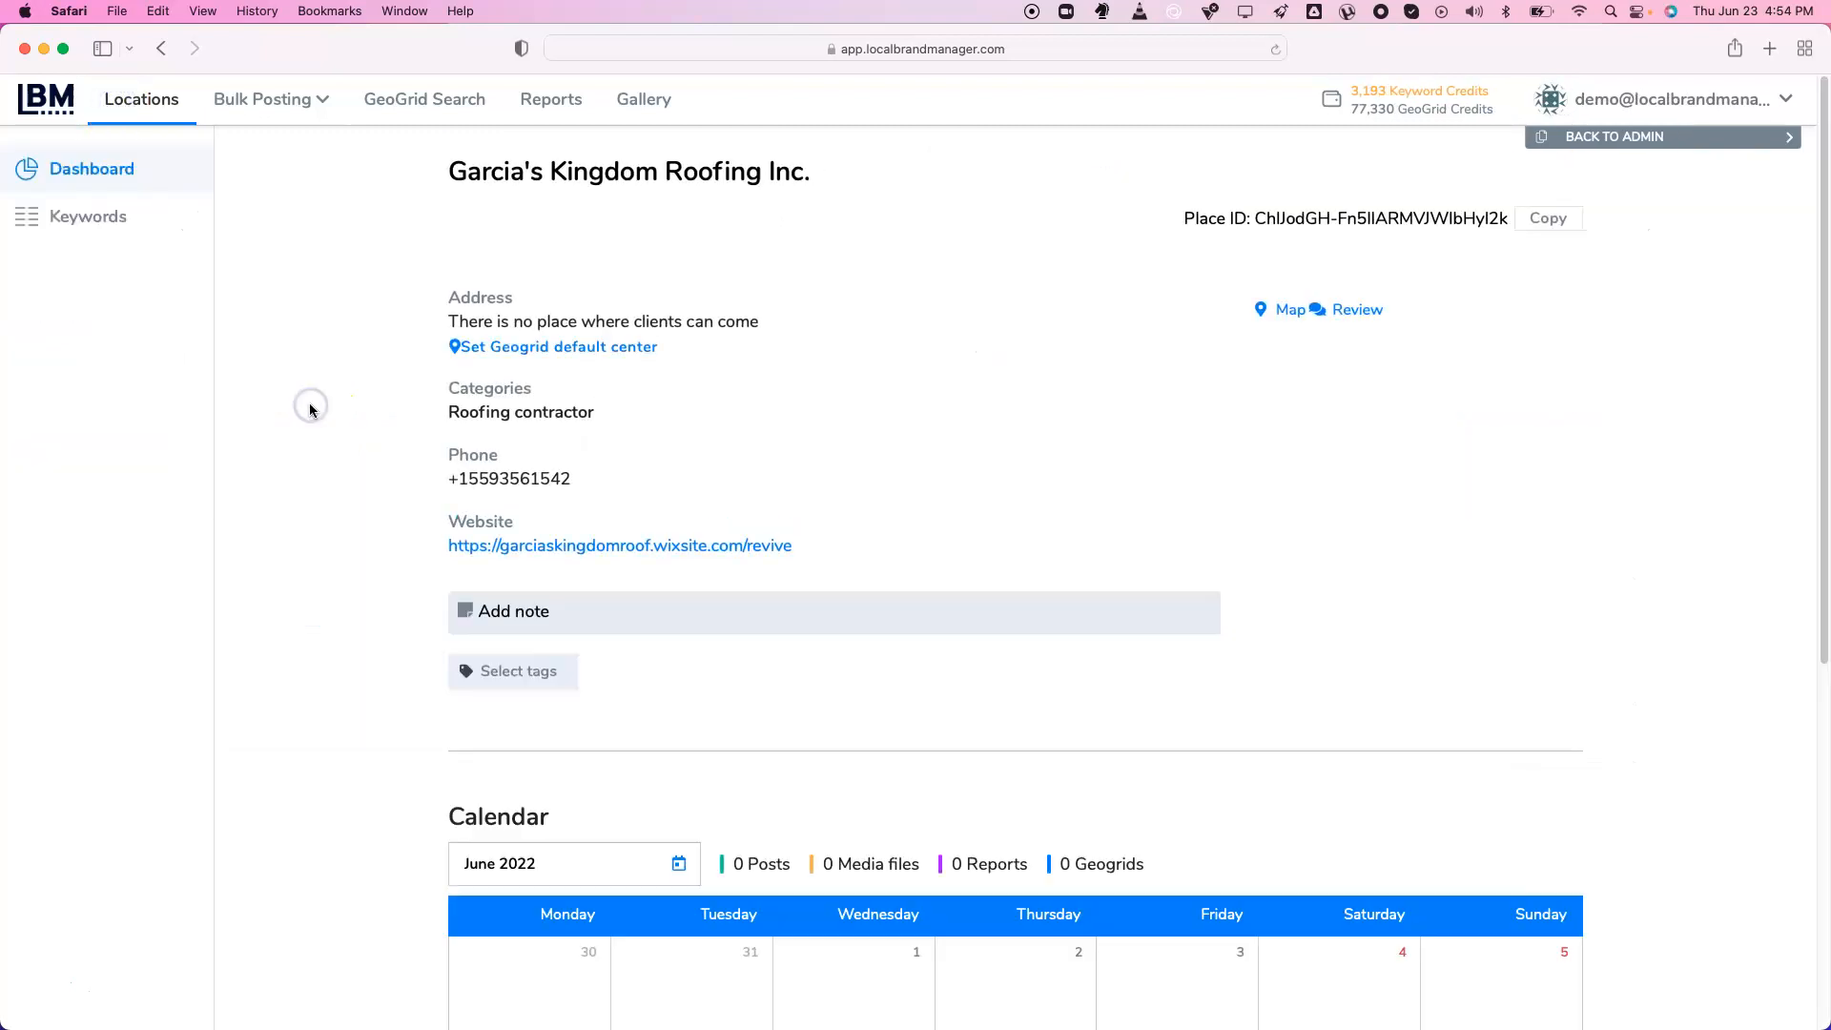
{"action": "left_click", "coordinate": [162, 99]}
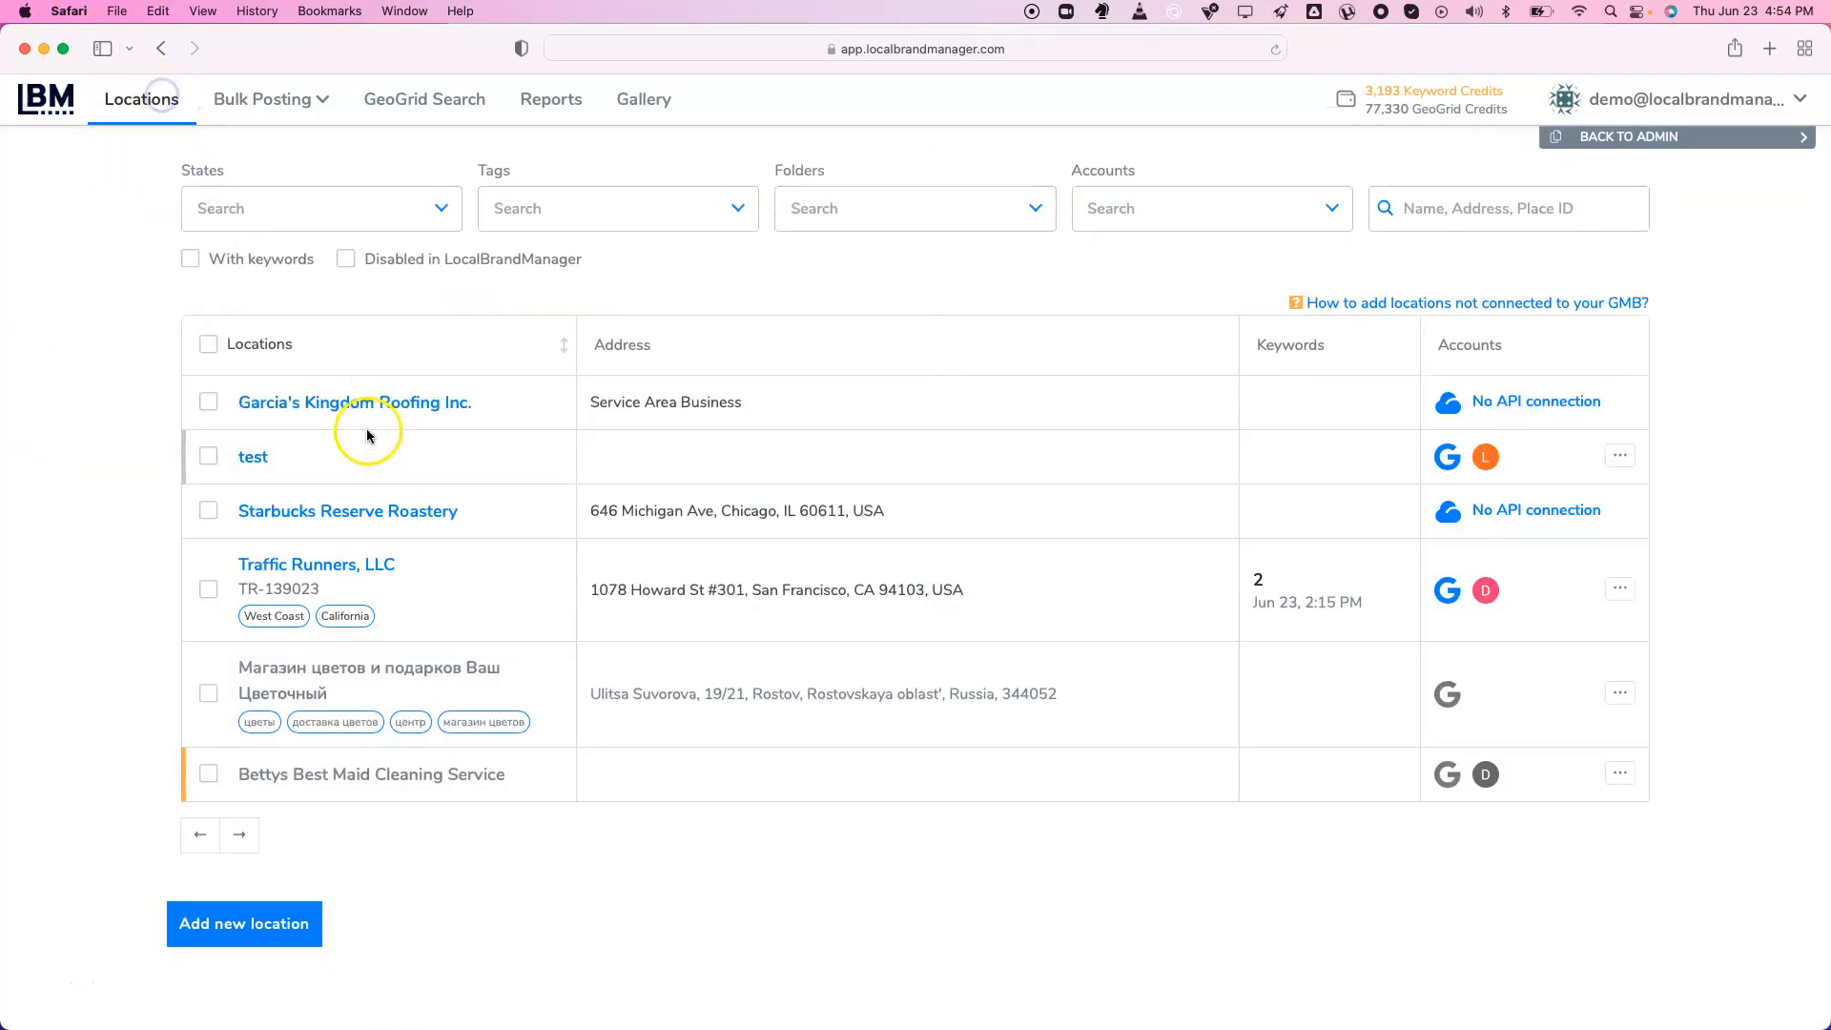
{"action": "left_click", "coordinate": [337, 521]}
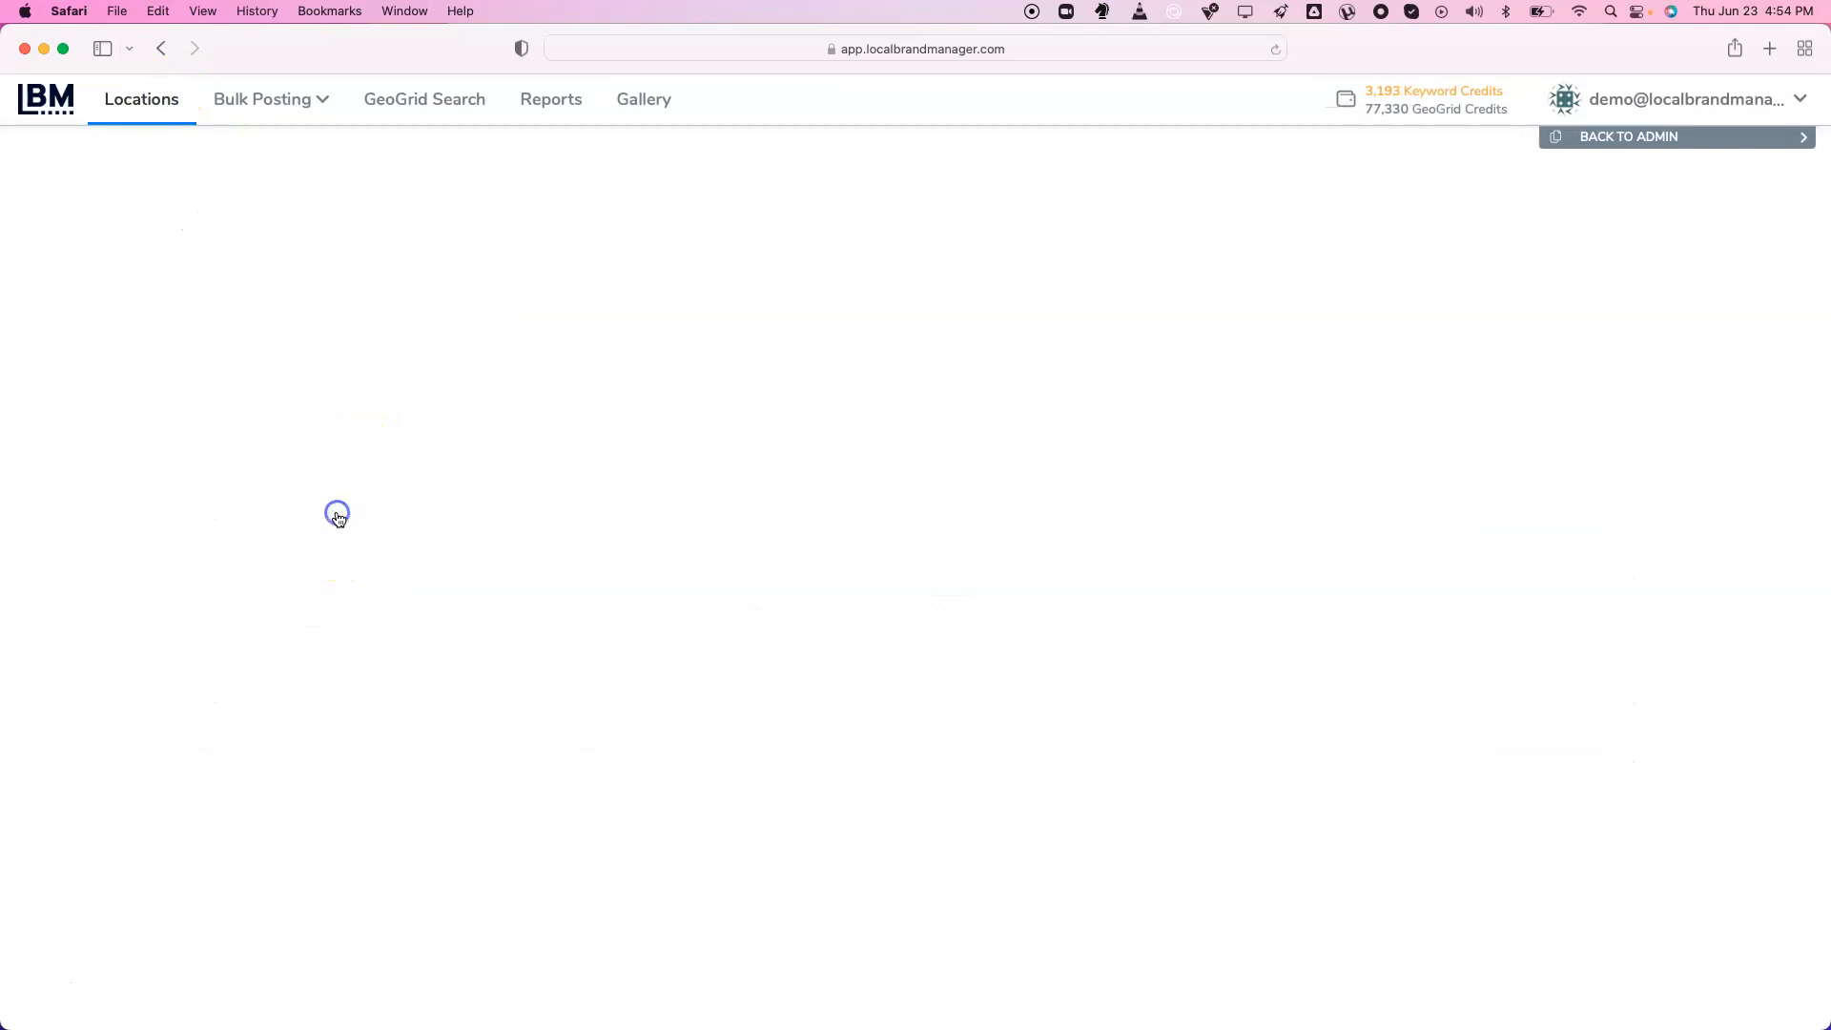
{"action": "left_click", "coordinate": [150, 112]}
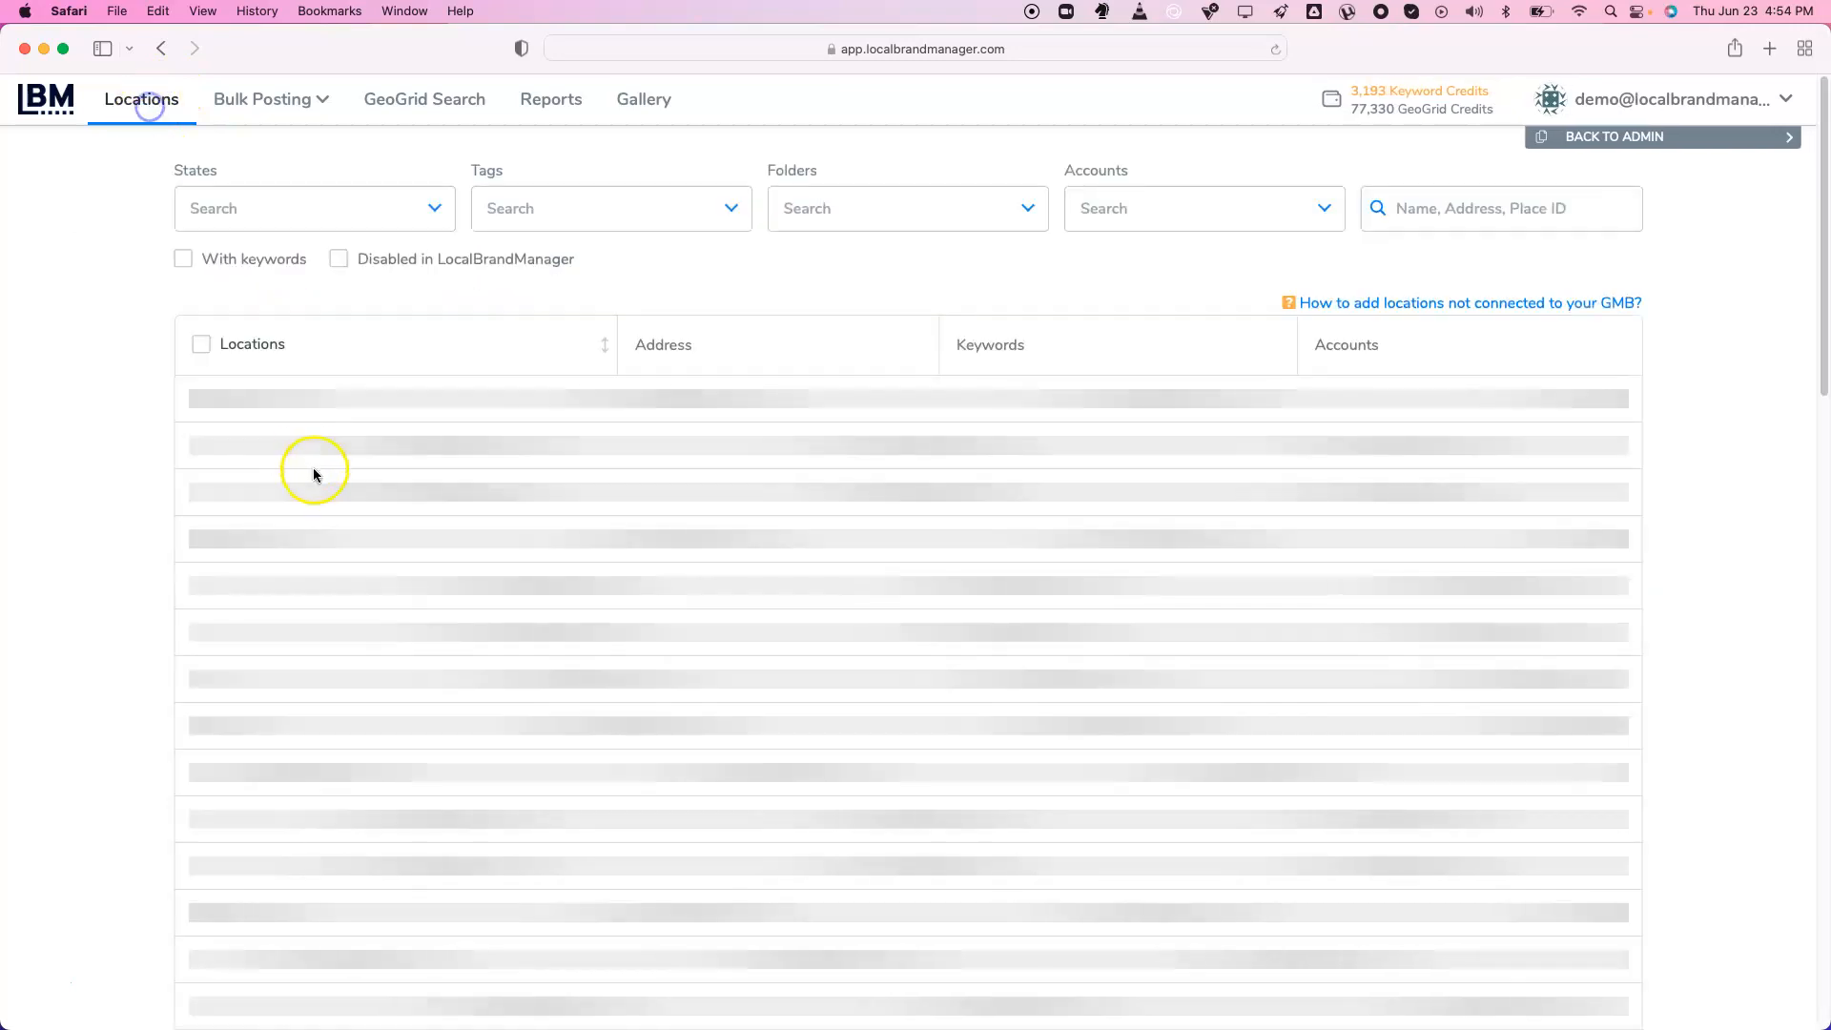
Open the Traffic Runners, LLC dashboard, review its disconnected-accounts warning, and go to its Media page
{"action": "left_click", "coordinate": [362, 562]}
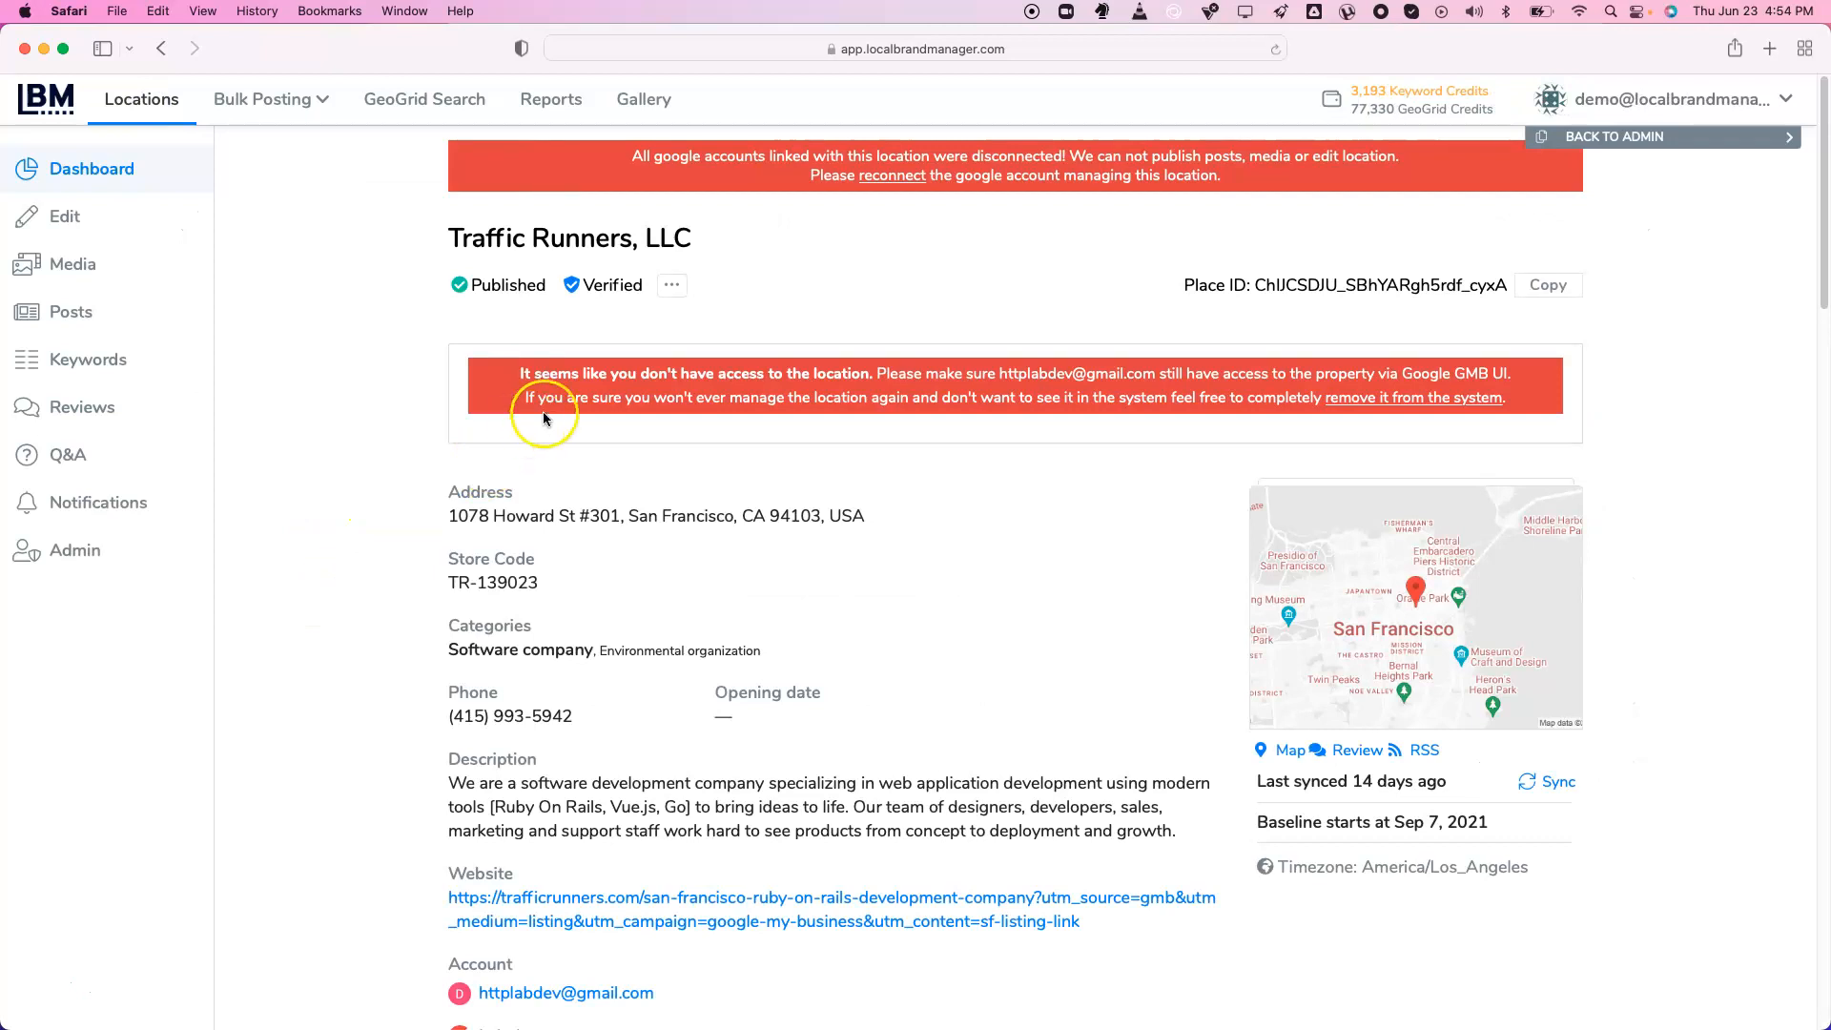
{"action": "scroll", "coordinate": [426, 324], "scroll_direction": "down", "scroll_amount": 1}
{"action": "left_click_drag", "start_coordinate": [629, 140], "coordinate": [1258, 181]}
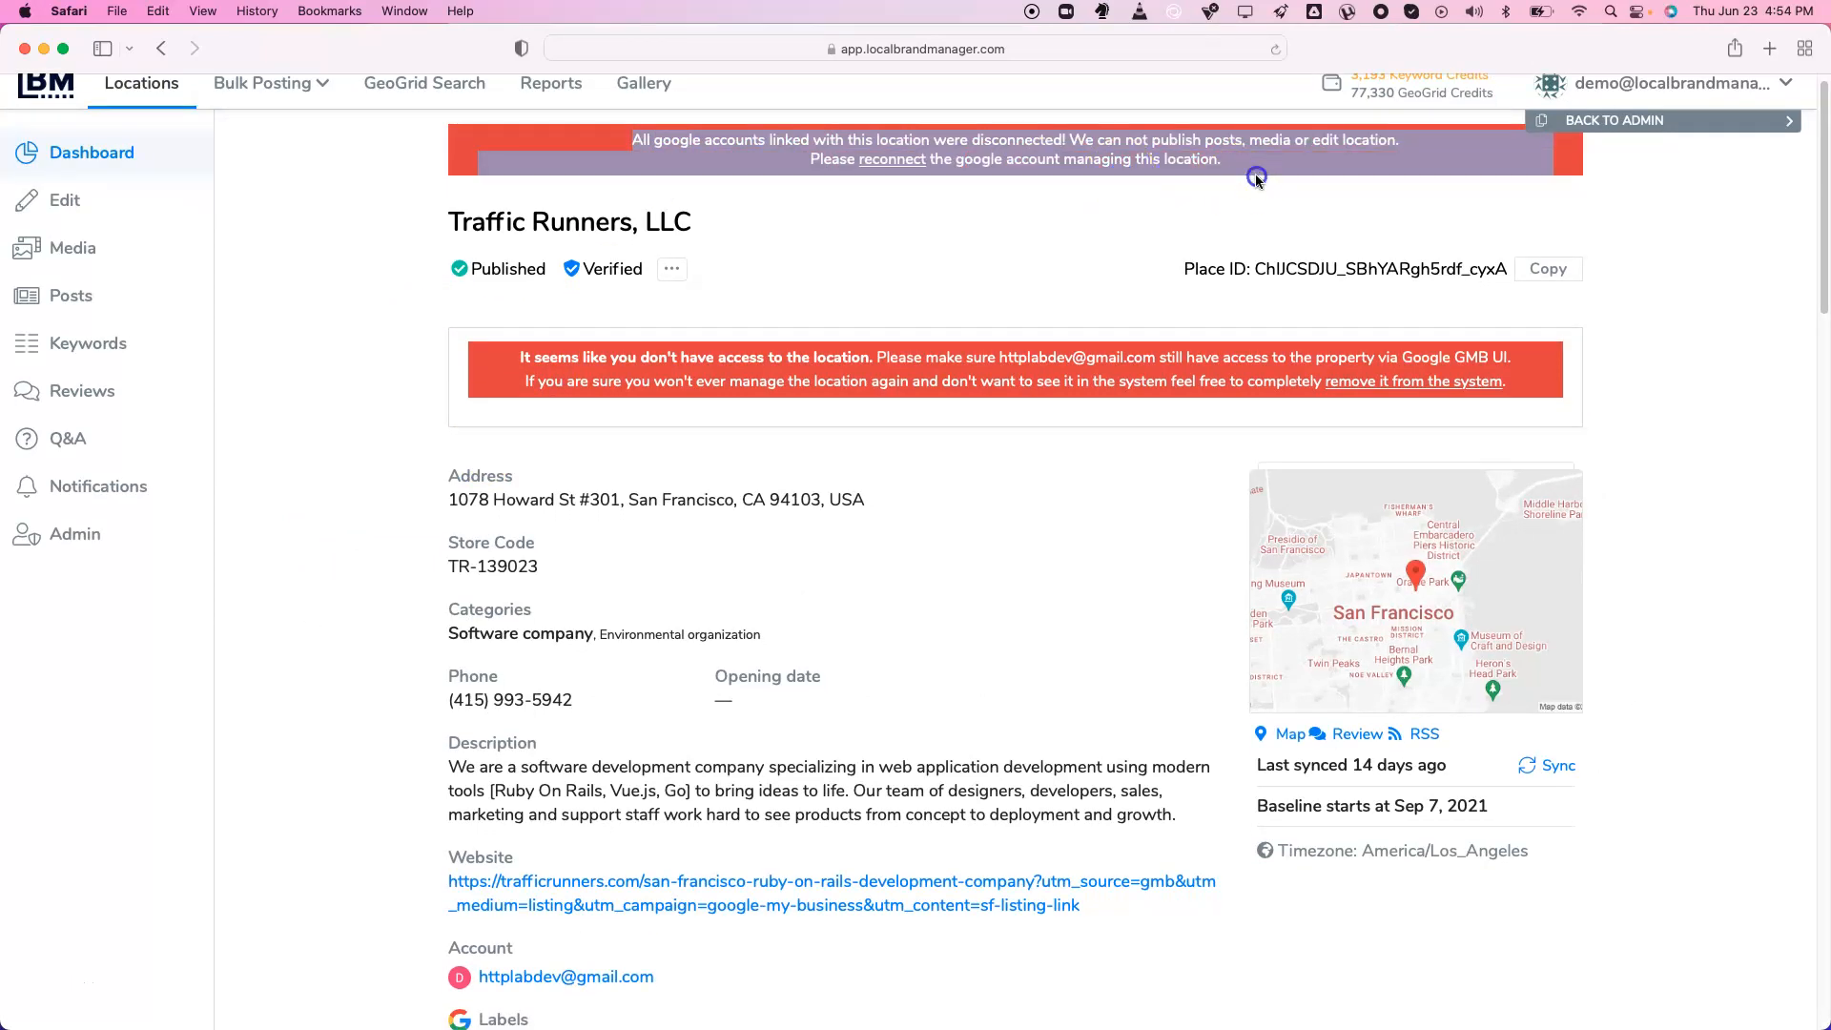
{"action": "left_click", "coordinate": [1257, 180]}
{"action": "scroll", "coordinate": [810, 309], "scroll_direction": "up", "scroll_amount": 1}
{"action": "scroll", "coordinate": [334, 369], "scroll_direction": "down", "scroll_amount": 3}
{"action": "scroll", "coordinate": [335, 369], "scroll_direction": "up", "scroll_amount": 4}
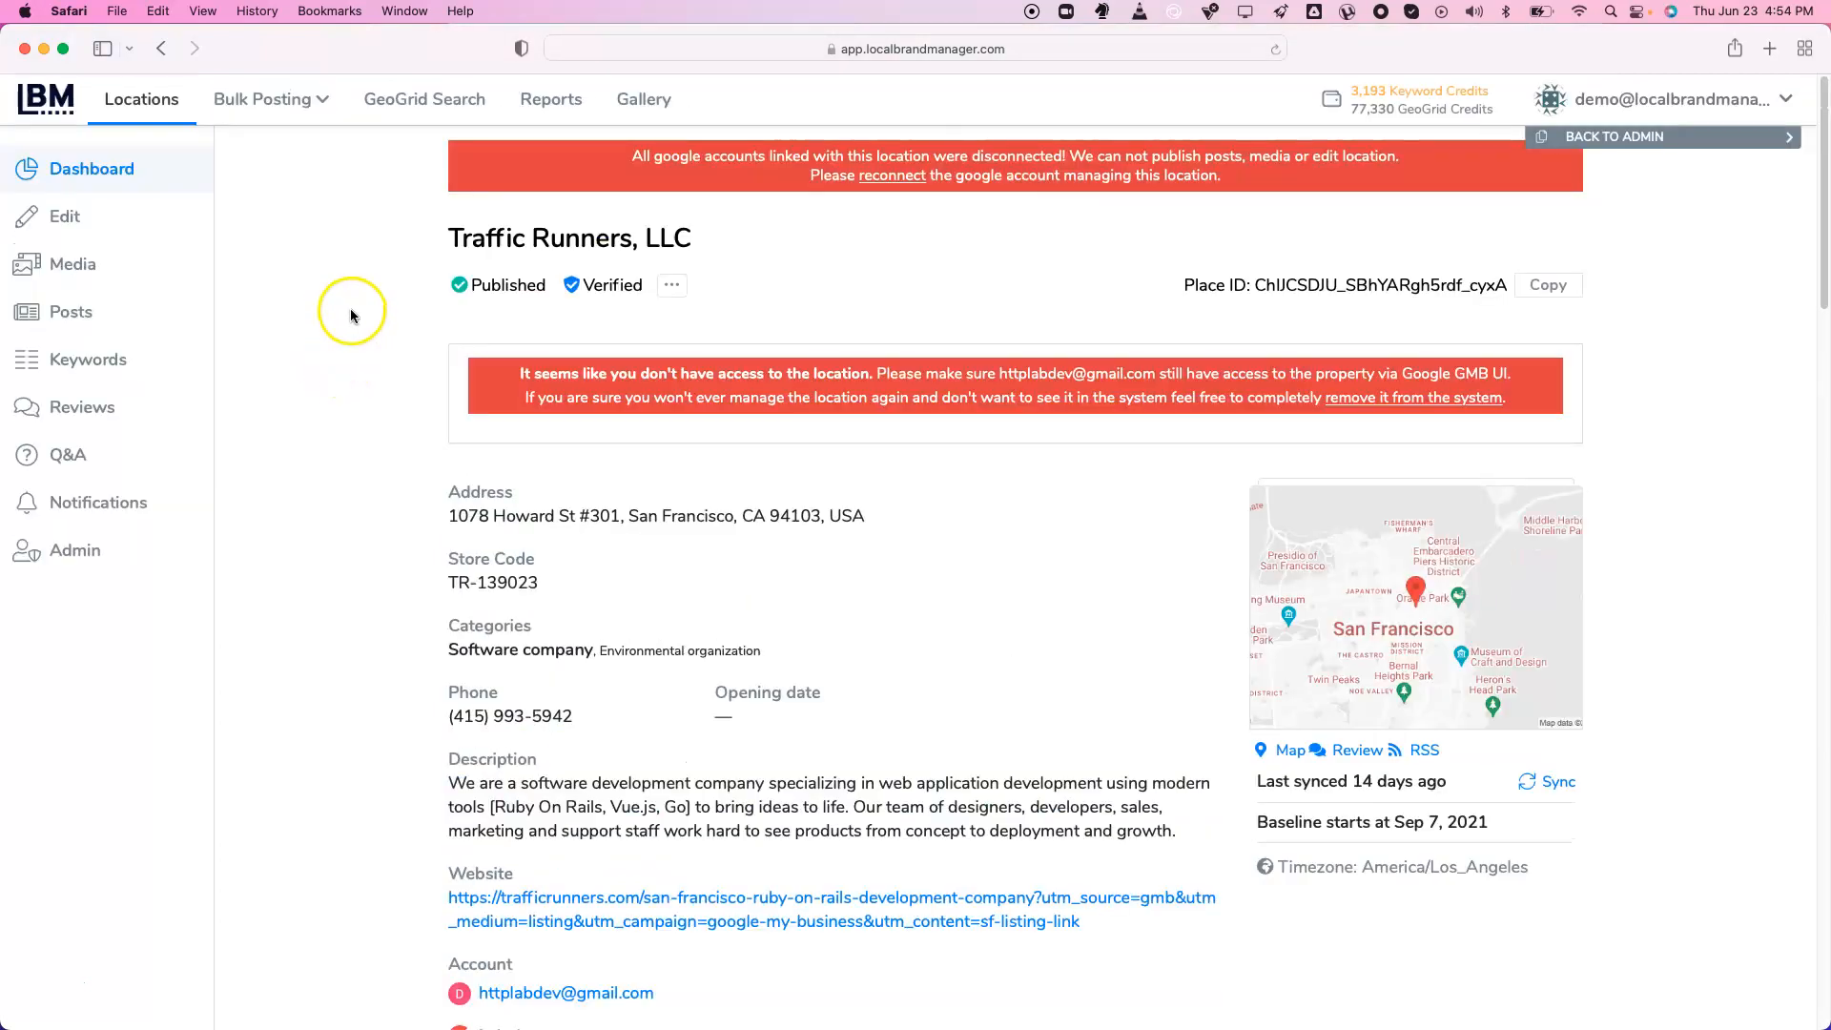
{"action": "left_click", "coordinate": [96, 276]}
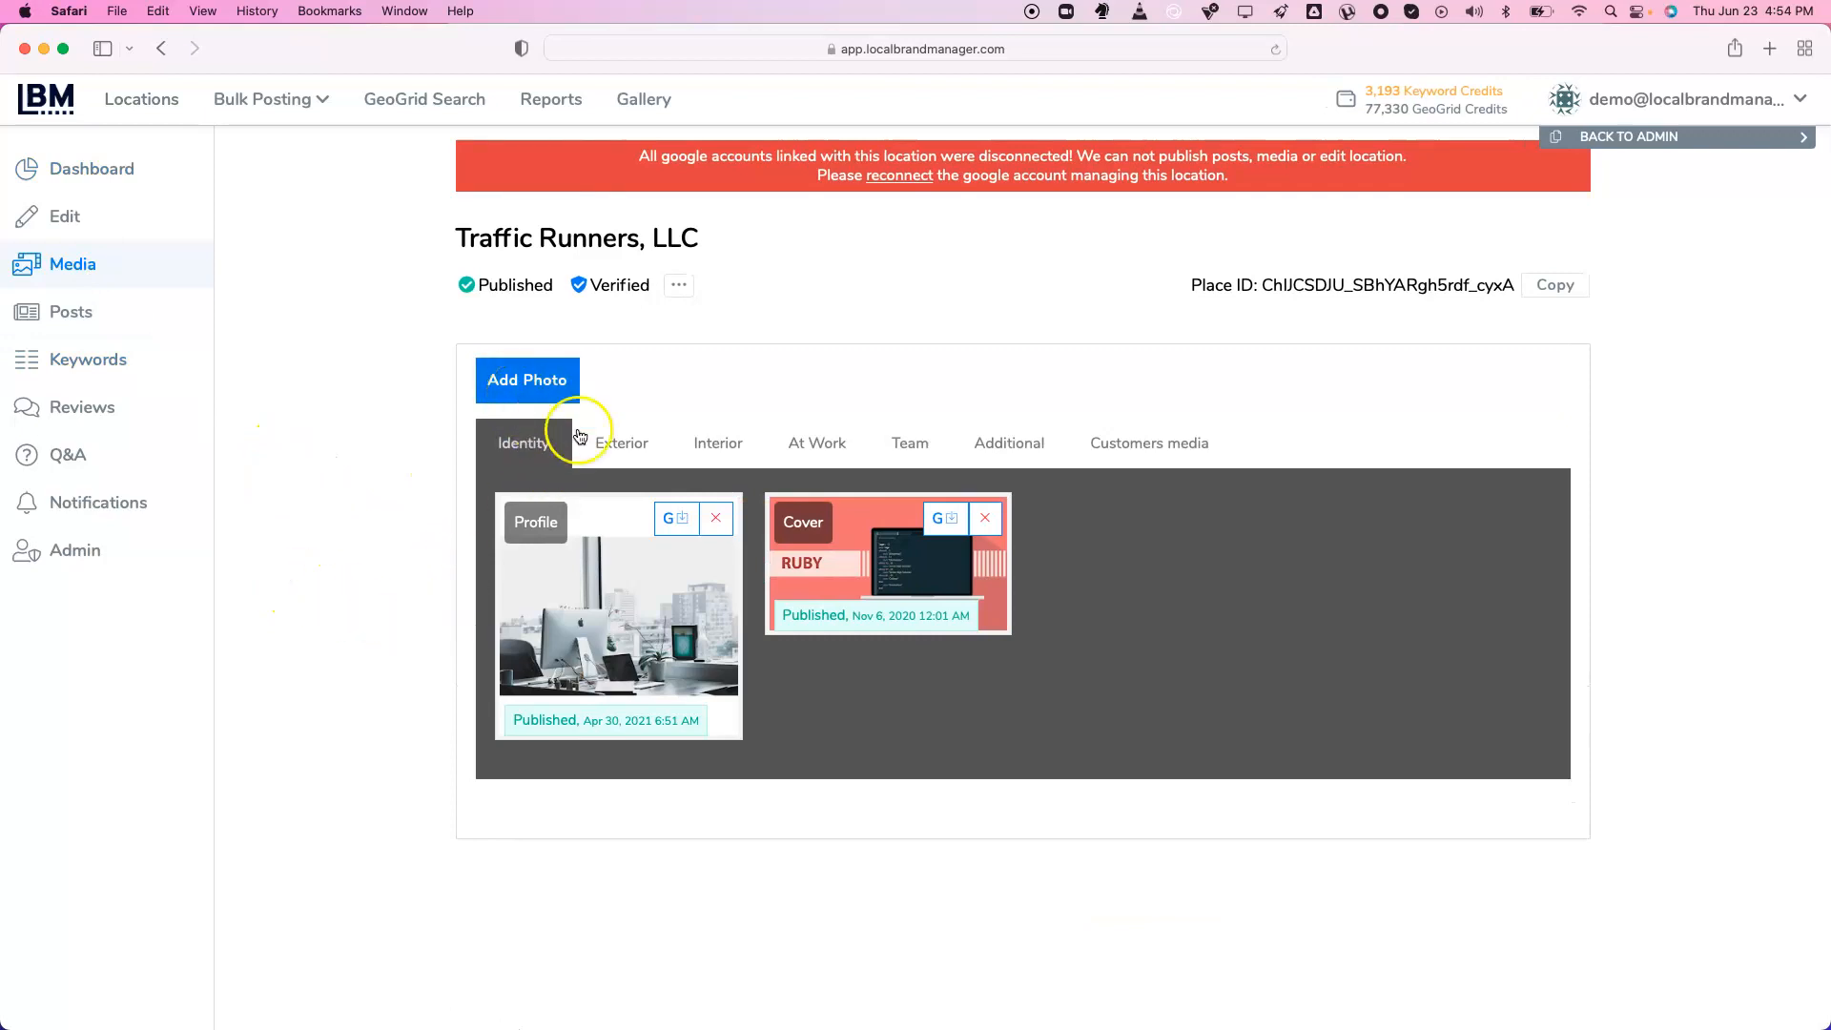
Browse the Exterior, Interior, At Work, Team, Additional and Customers photo categories
{"action": "left_click", "coordinate": [622, 445]}
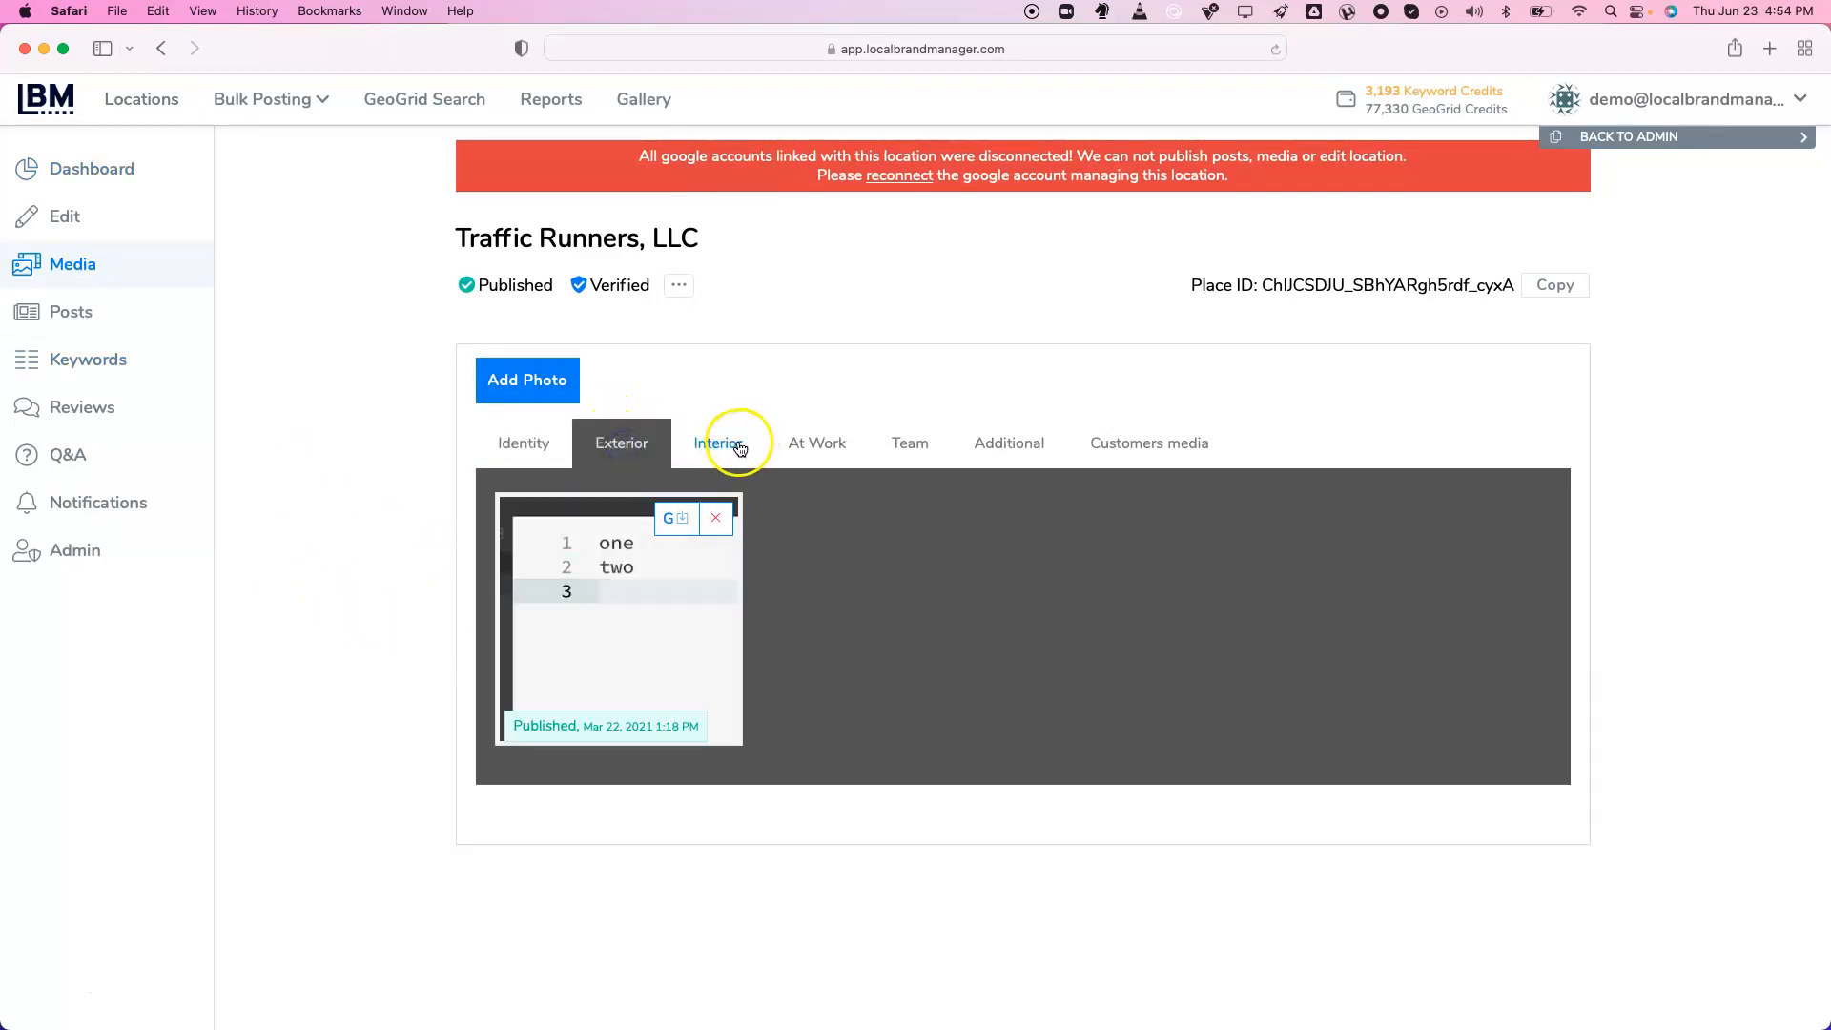
{"action": "left_click", "coordinate": [746, 448]}
{"action": "left_click", "coordinate": [837, 449]}
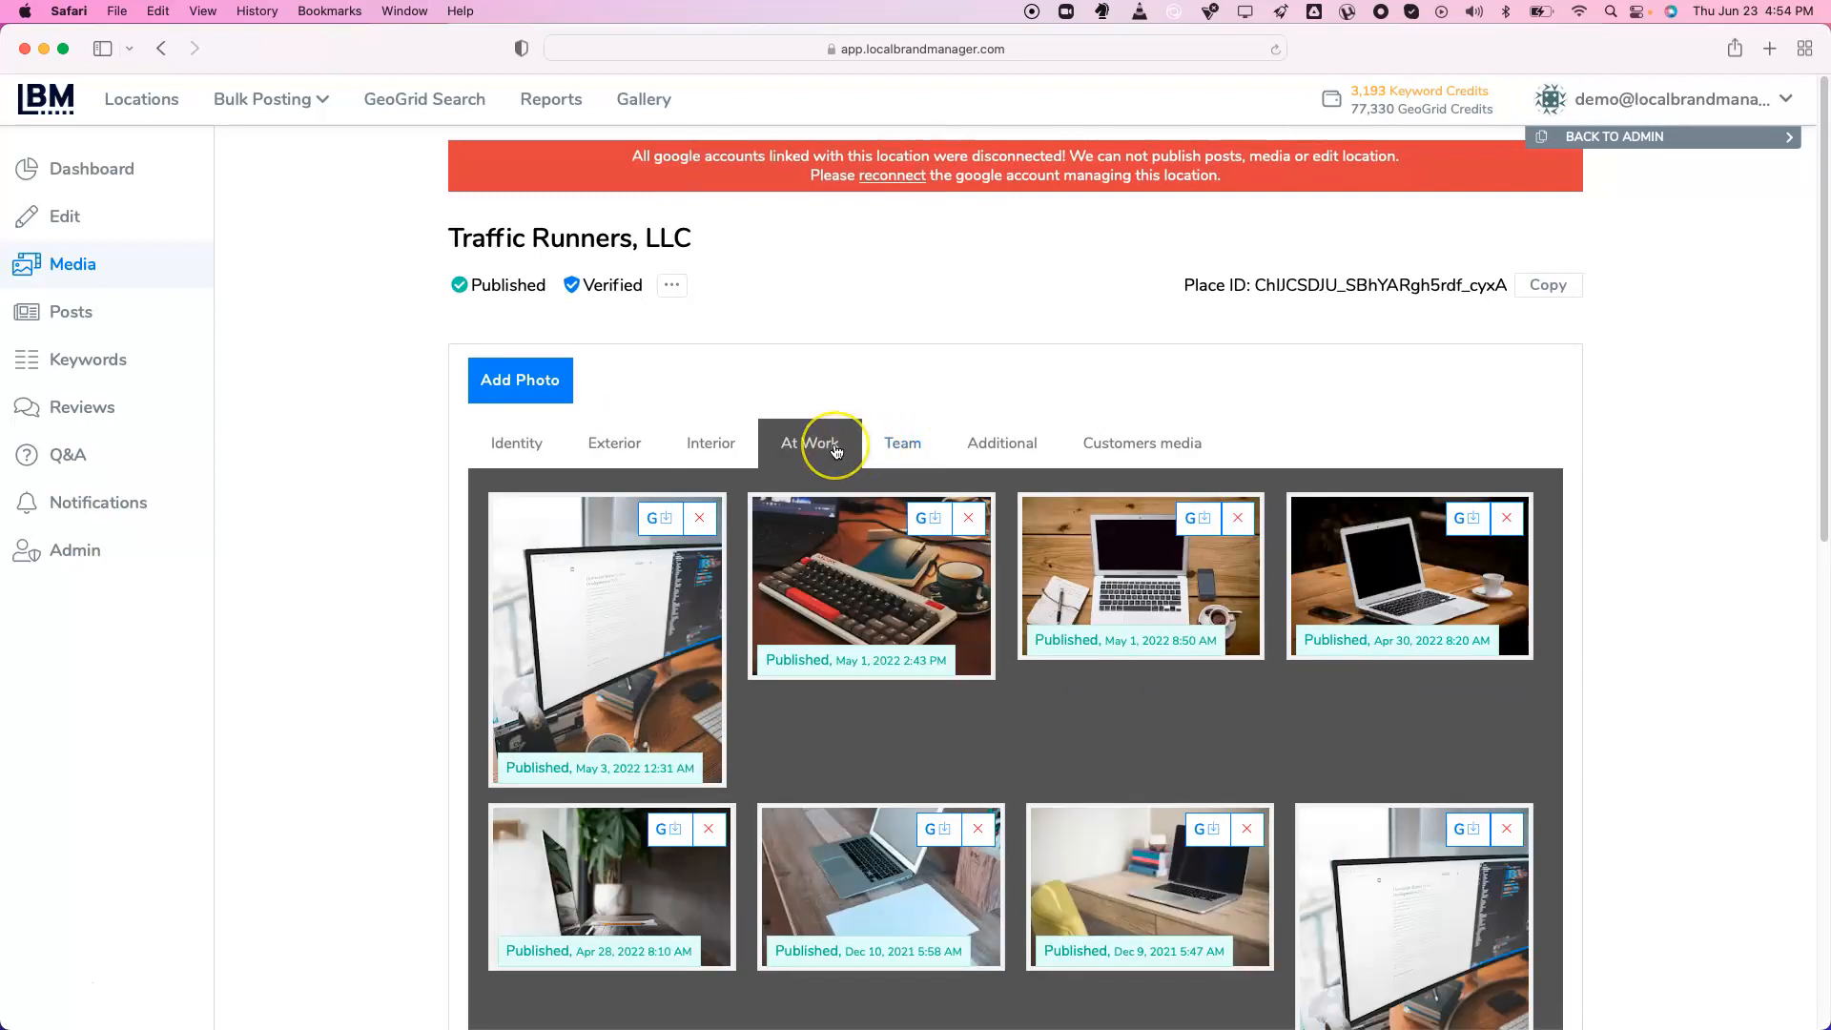
{"action": "scroll", "coordinate": [829, 440], "scroll_direction": "down", "scroll_amount": 3}
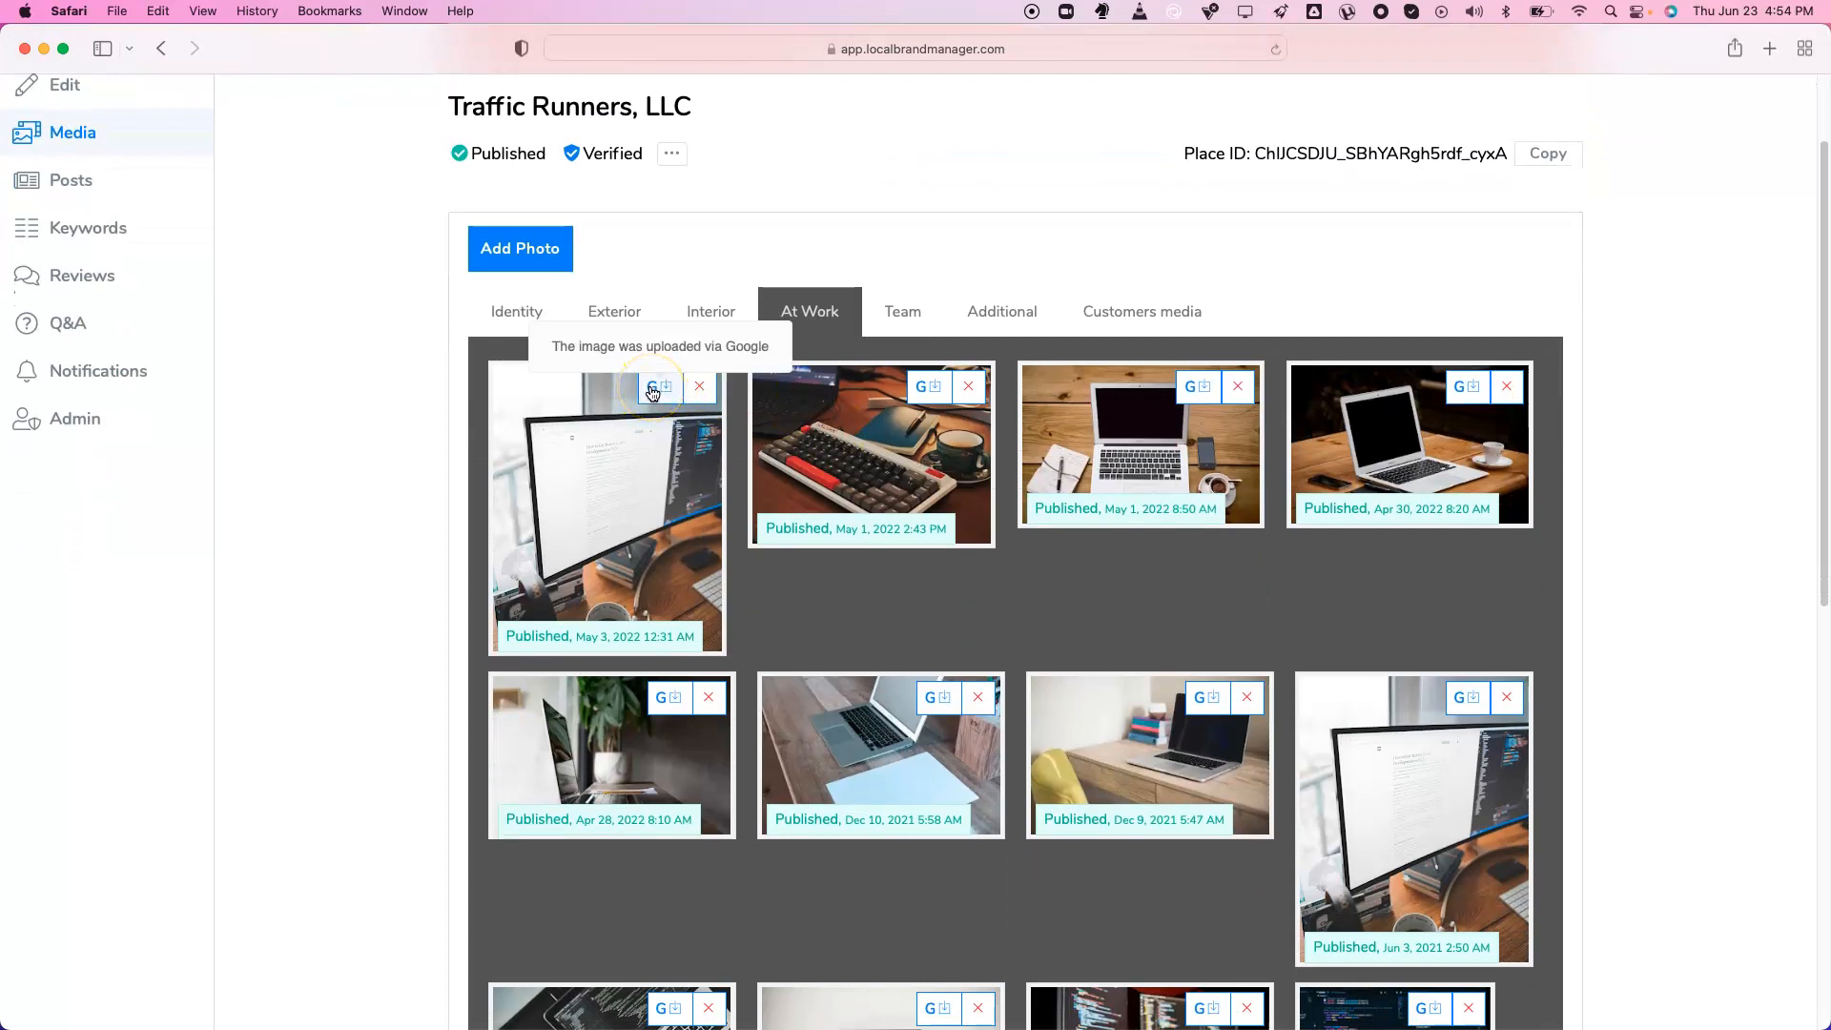
{"action": "left_click", "coordinate": [903, 308]}
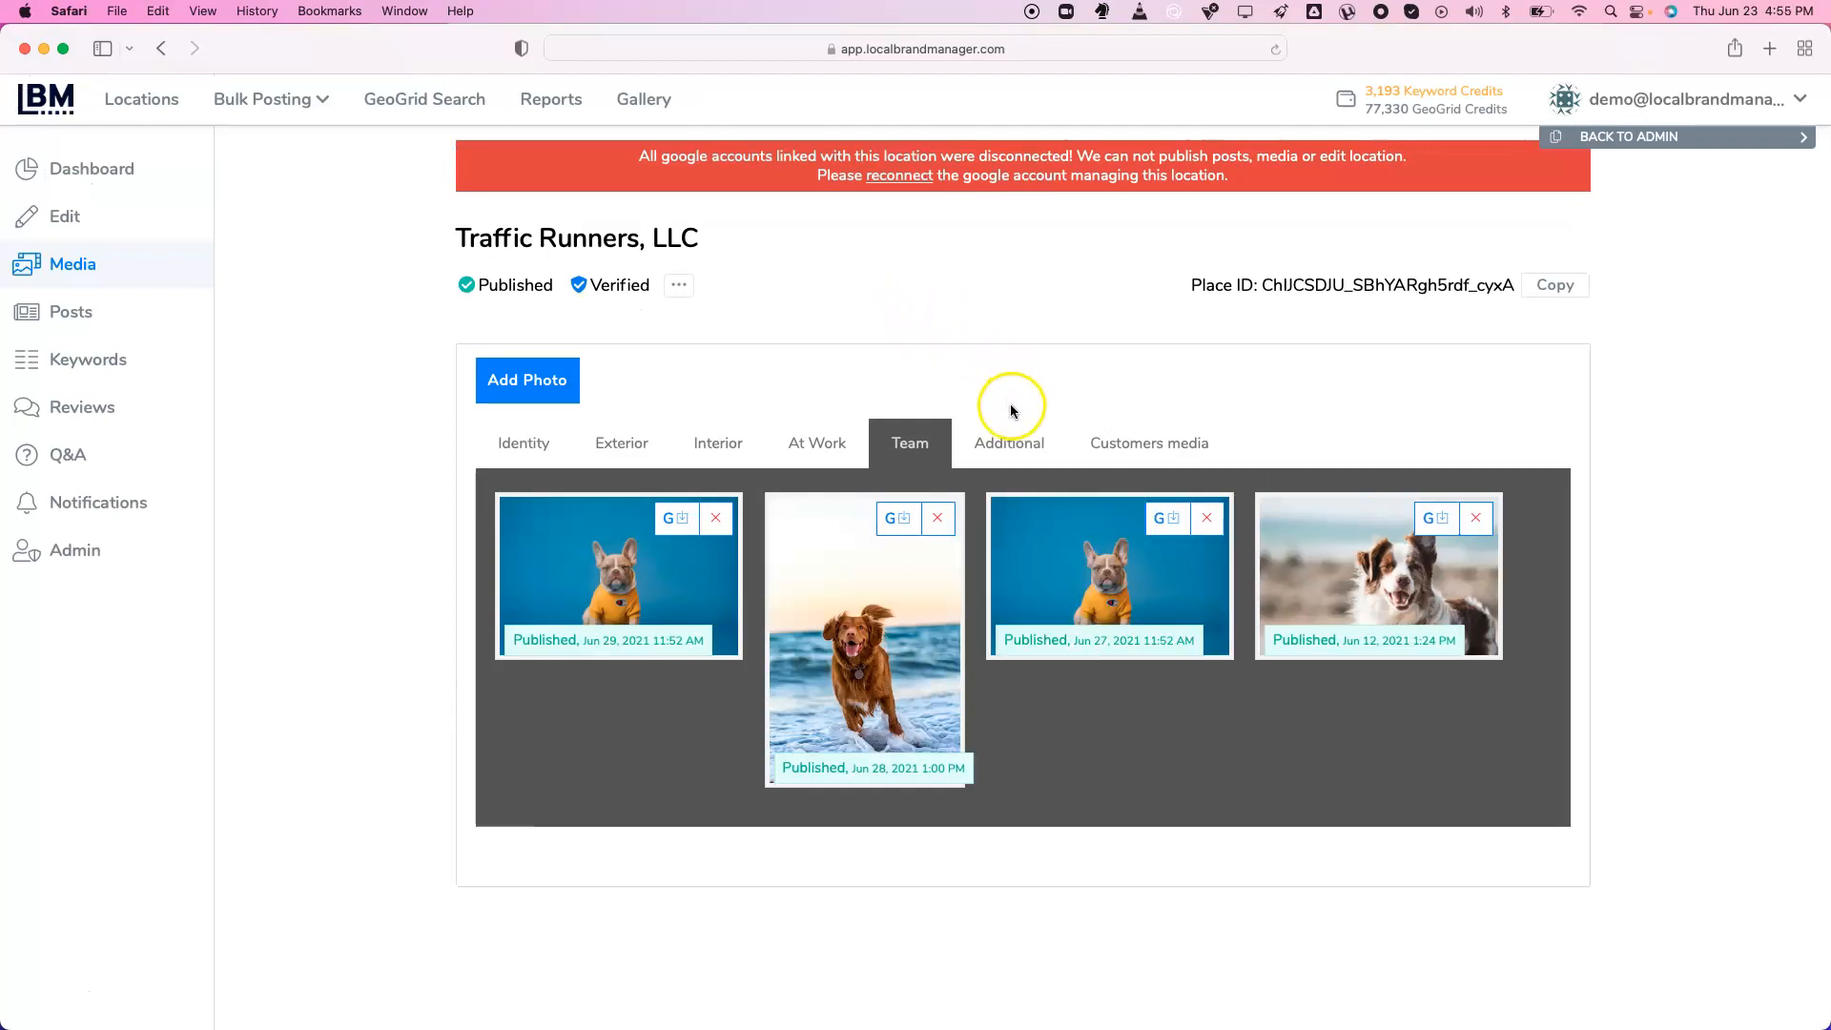
{"action": "left_click", "coordinate": [1013, 443]}
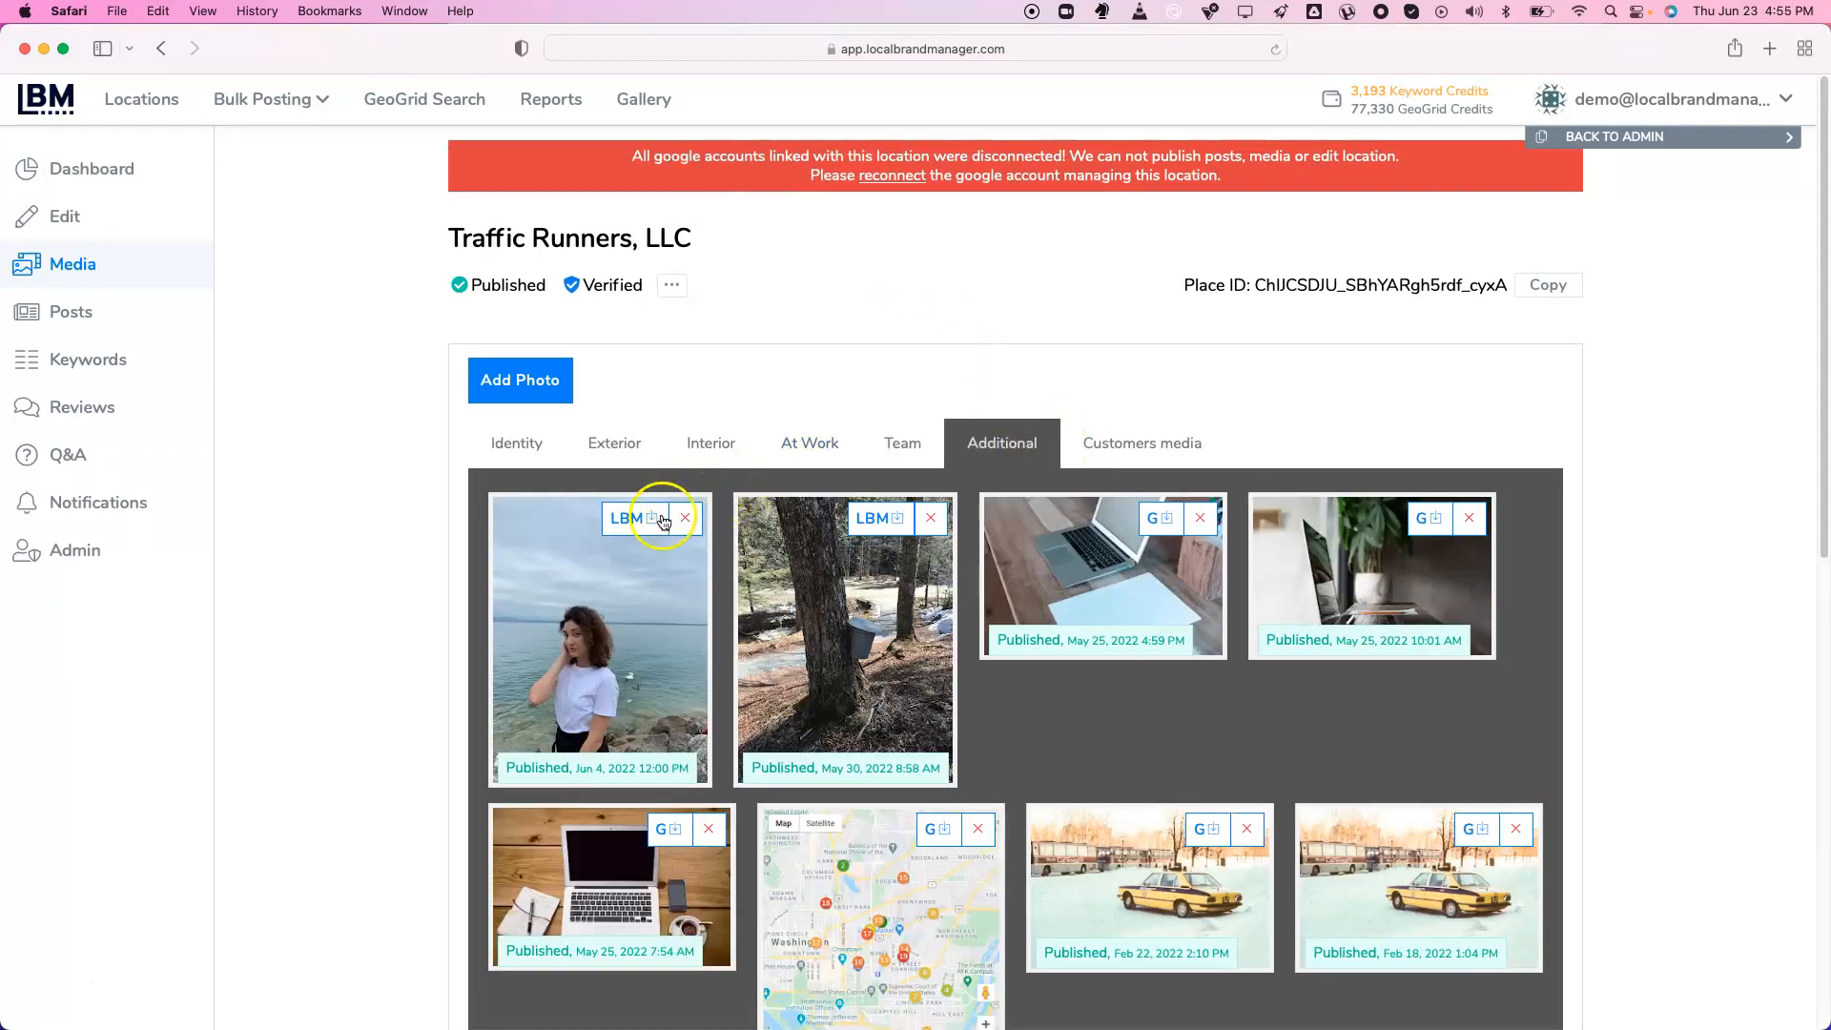
{"action": "left_click", "coordinate": [1144, 444]}
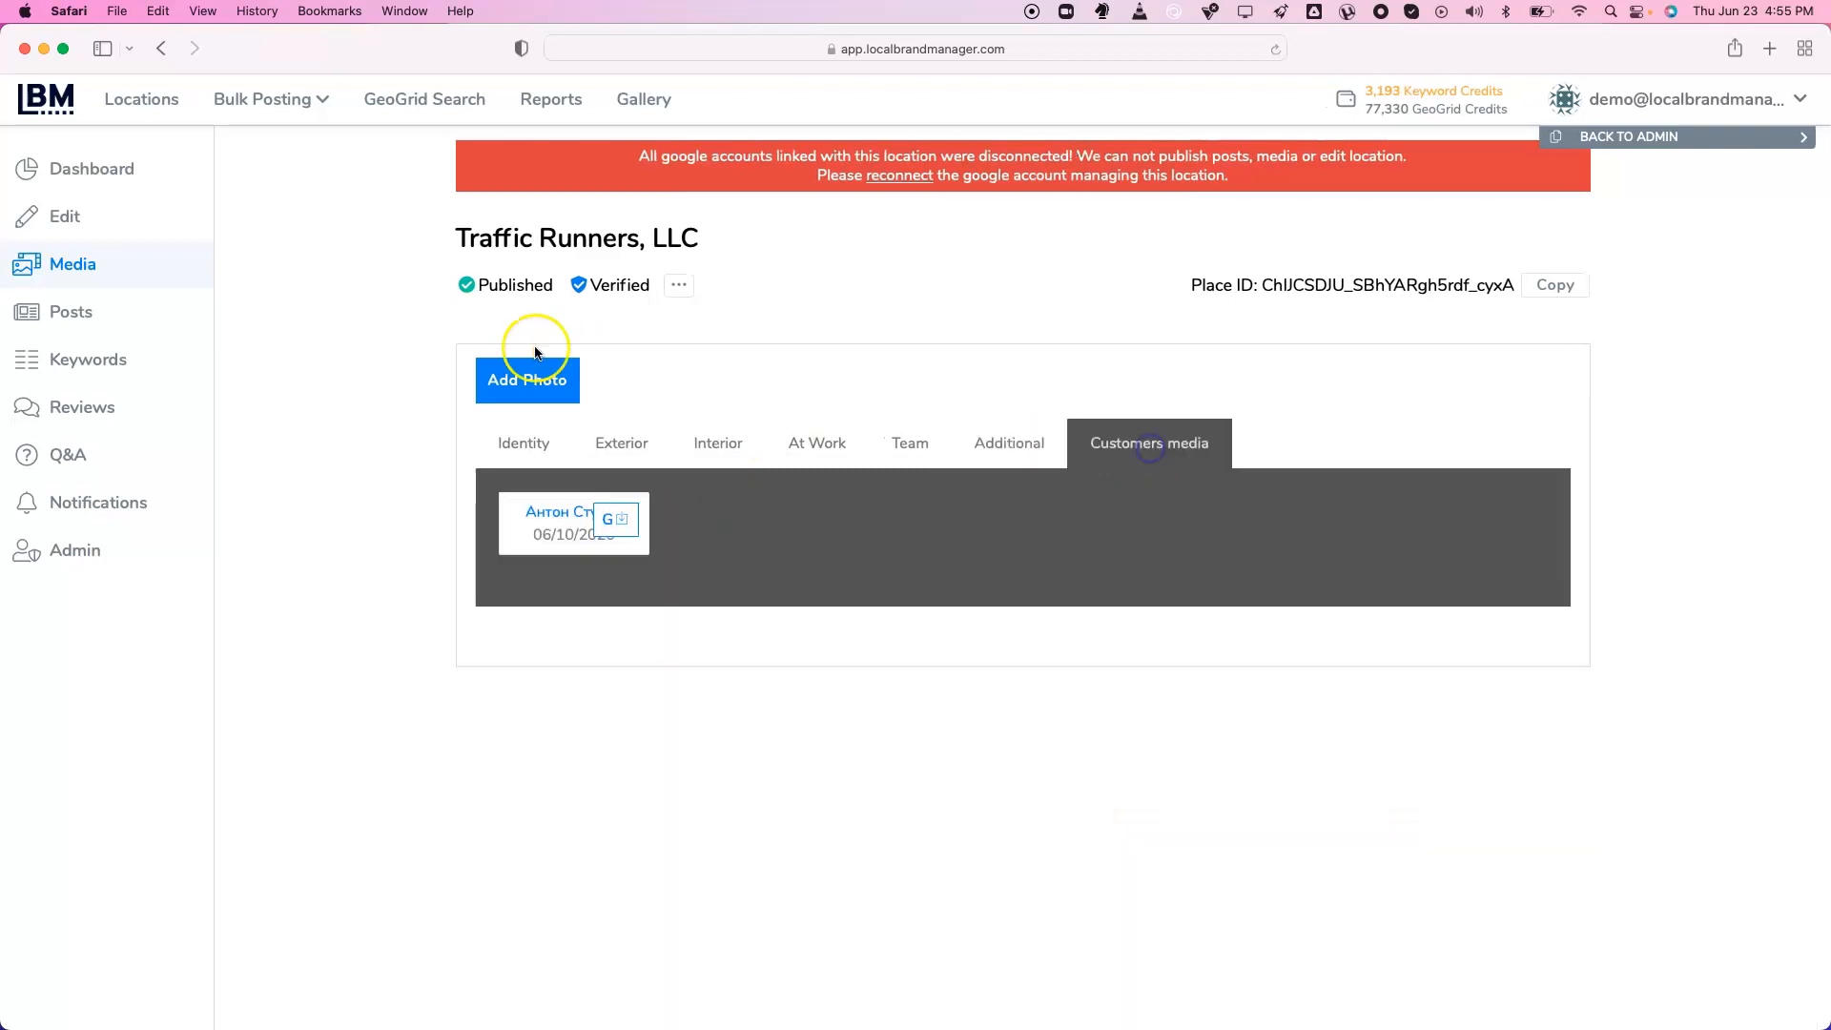
Start a new photo upload and show the Gallery images in the Image Select dialog
{"action": "left_click", "coordinate": [532, 391]}
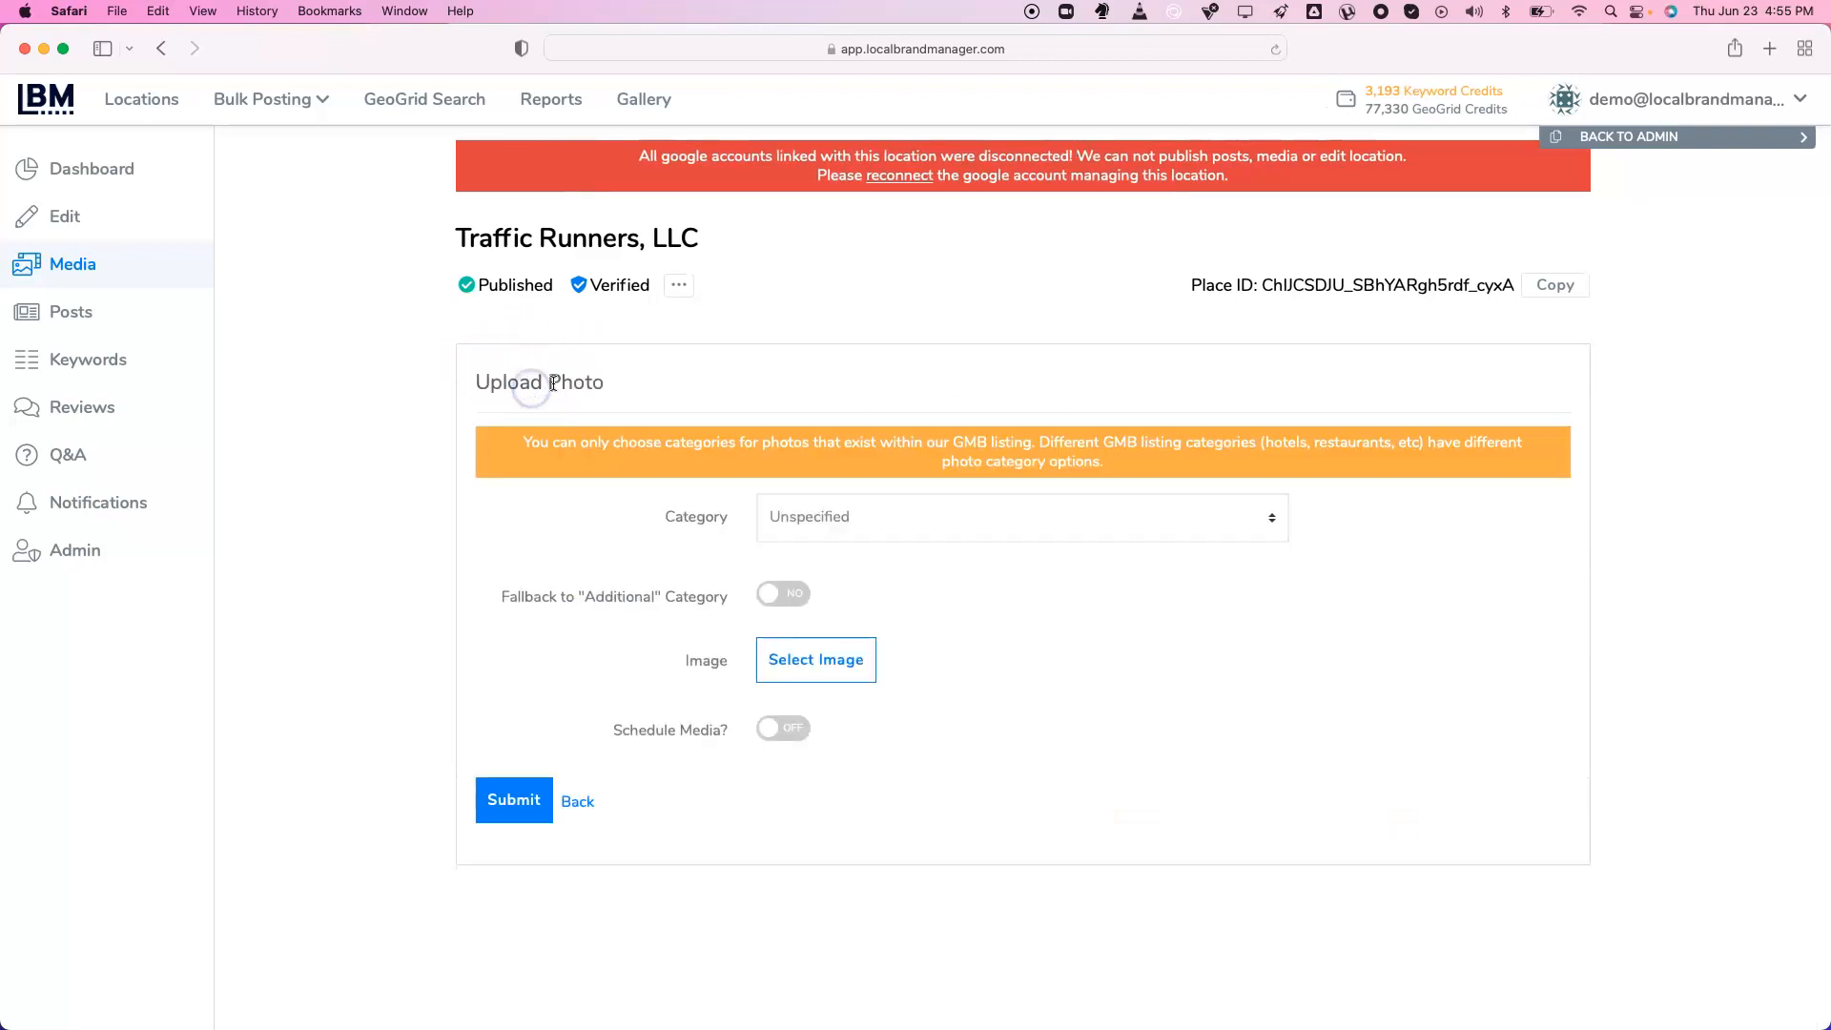
{"action": "left_click", "coordinate": [794, 671]}
{"action": "left_click", "coordinate": [408, 374]}
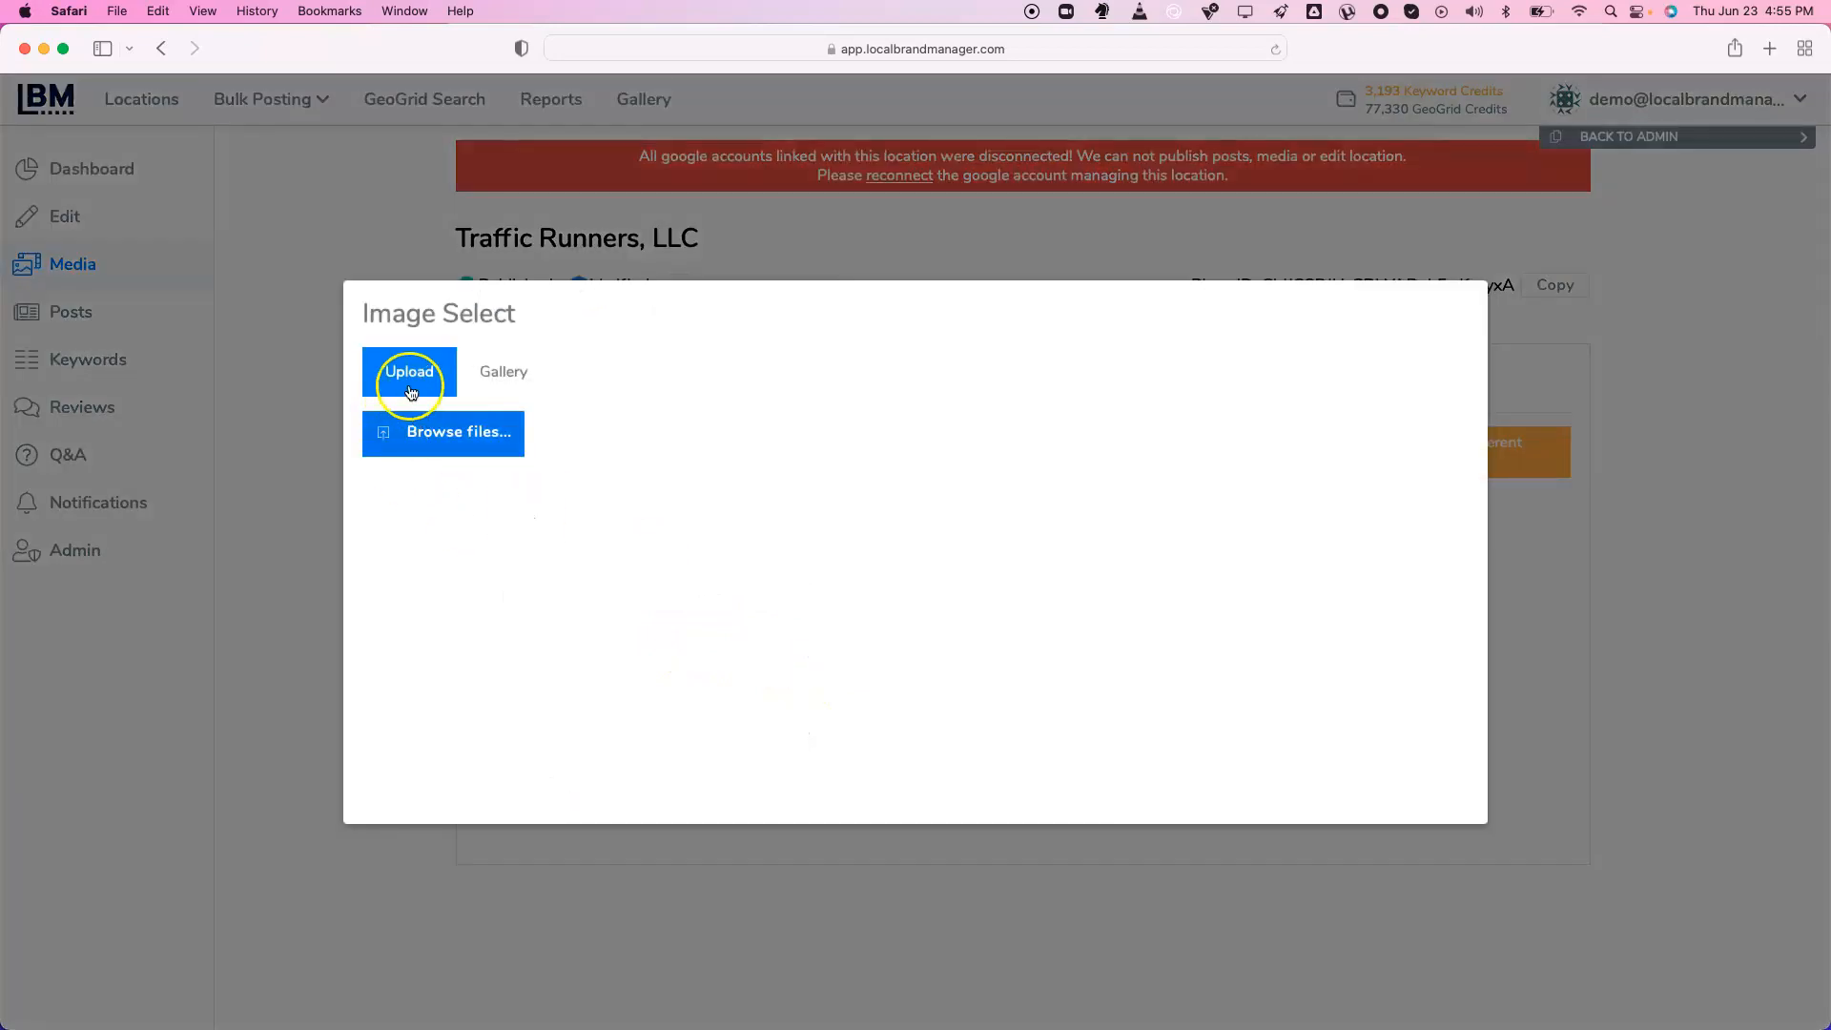
{"action": "left_click", "coordinate": [495, 369]}
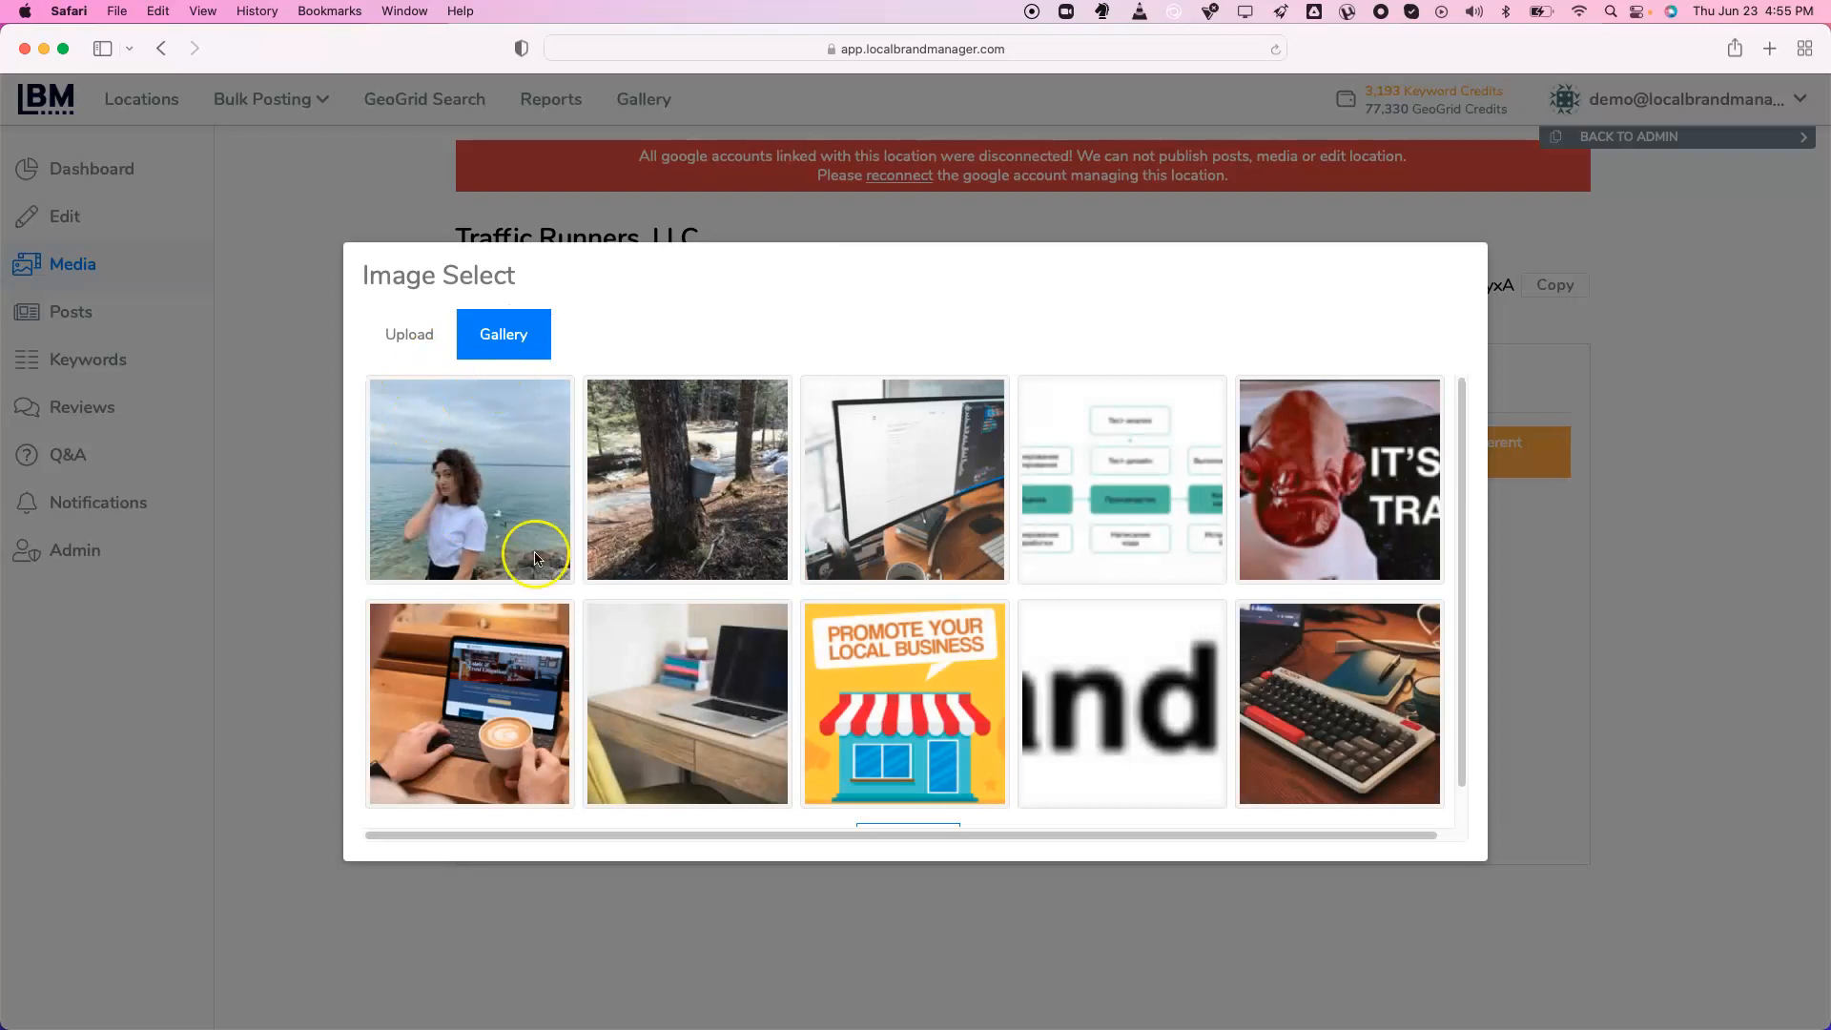
Pick the monitor photo from the gallery and inspect its empty GPS latitude and longitude fields
{"action": "left_click", "coordinate": [935, 484]}
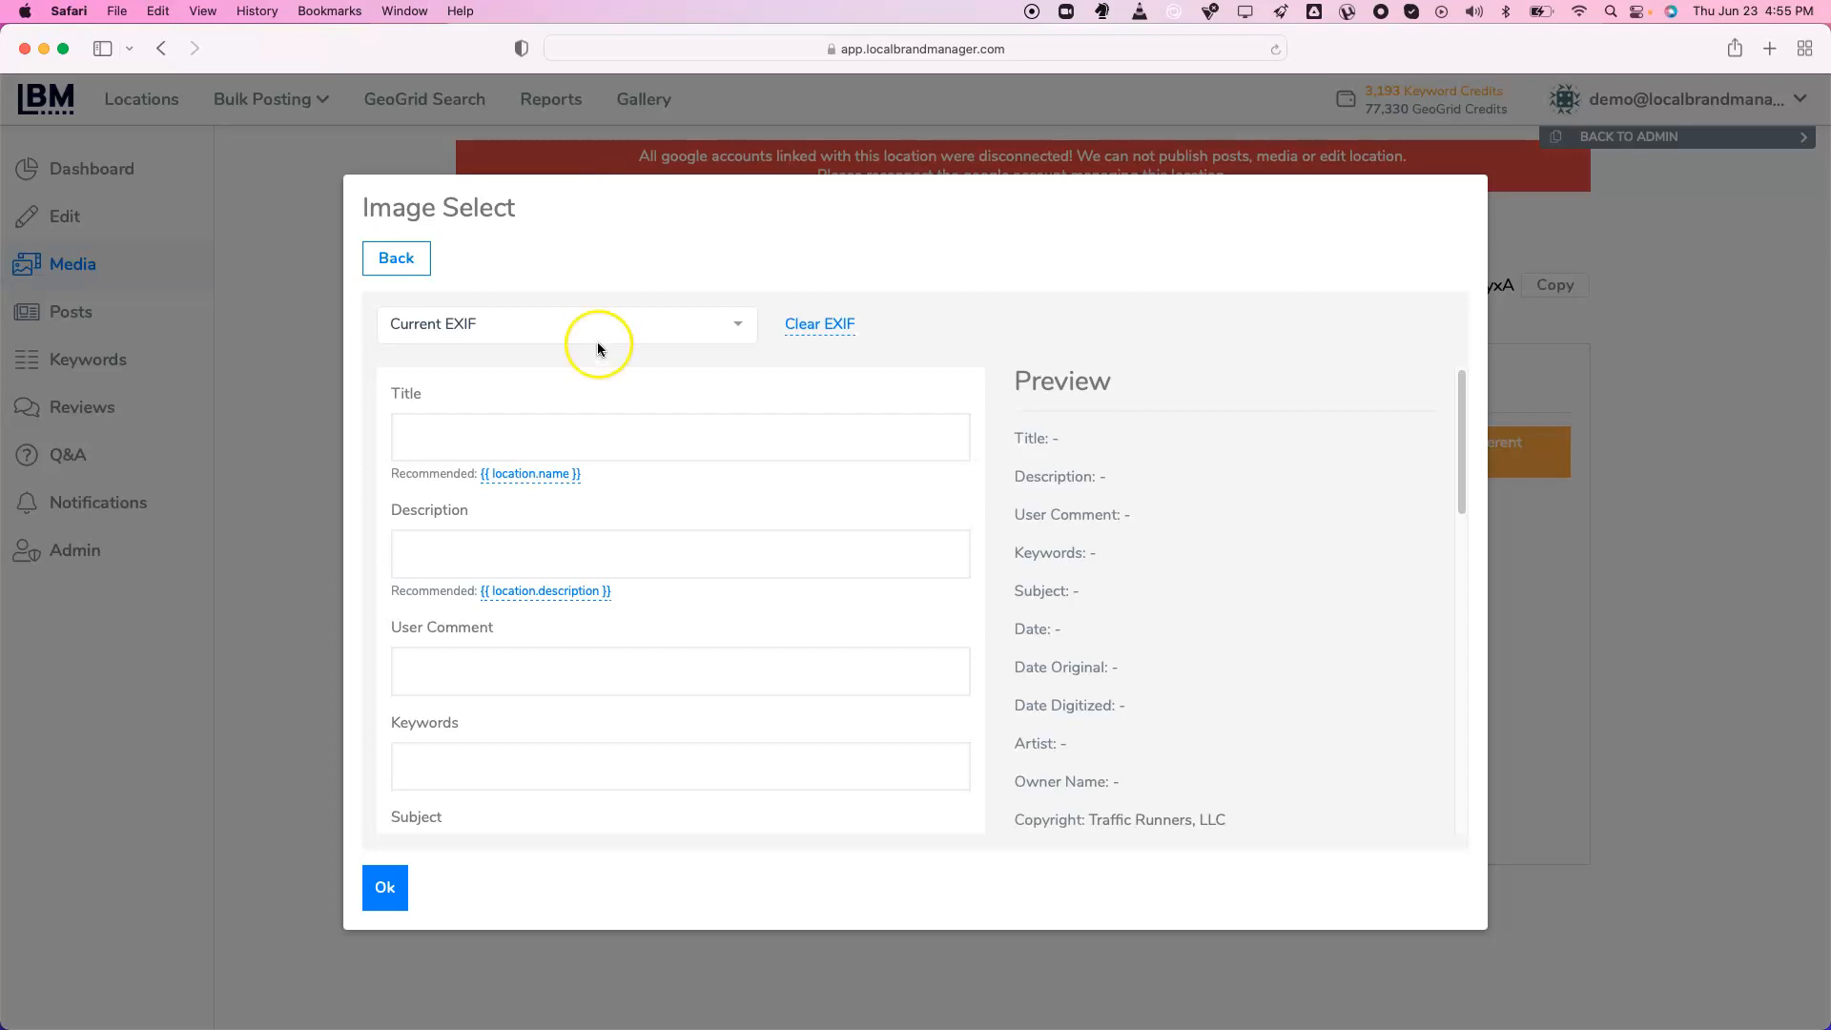
{"action": "scroll", "coordinate": [676, 507], "scroll_direction": "down", "scroll_amount": 2}
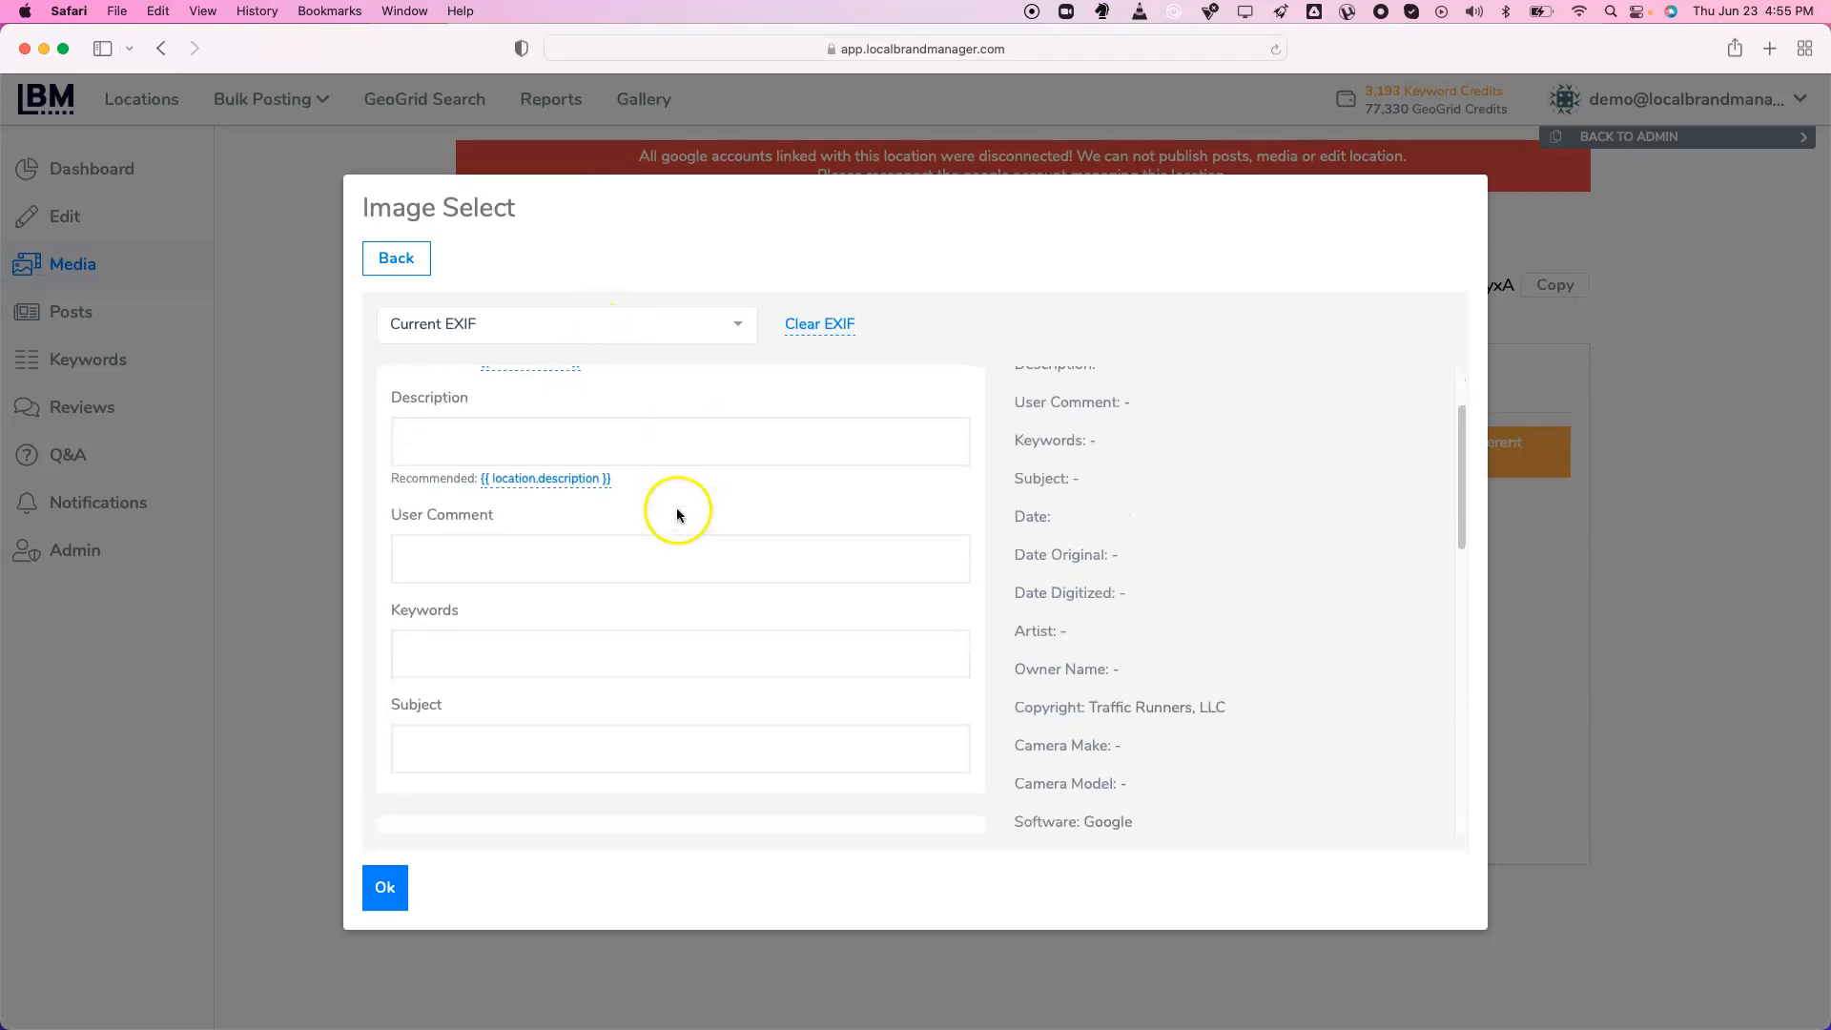
{"action": "scroll", "coordinate": [494, 465], "scroll_direction": "down", "scroll_amount": 5}
{"action": "left_click", "coordinate": [460, 635]}
{"action": "left_click", "coordinate": [515, 744]}
{"action": "left_click", "coordinate": [524, 641]}
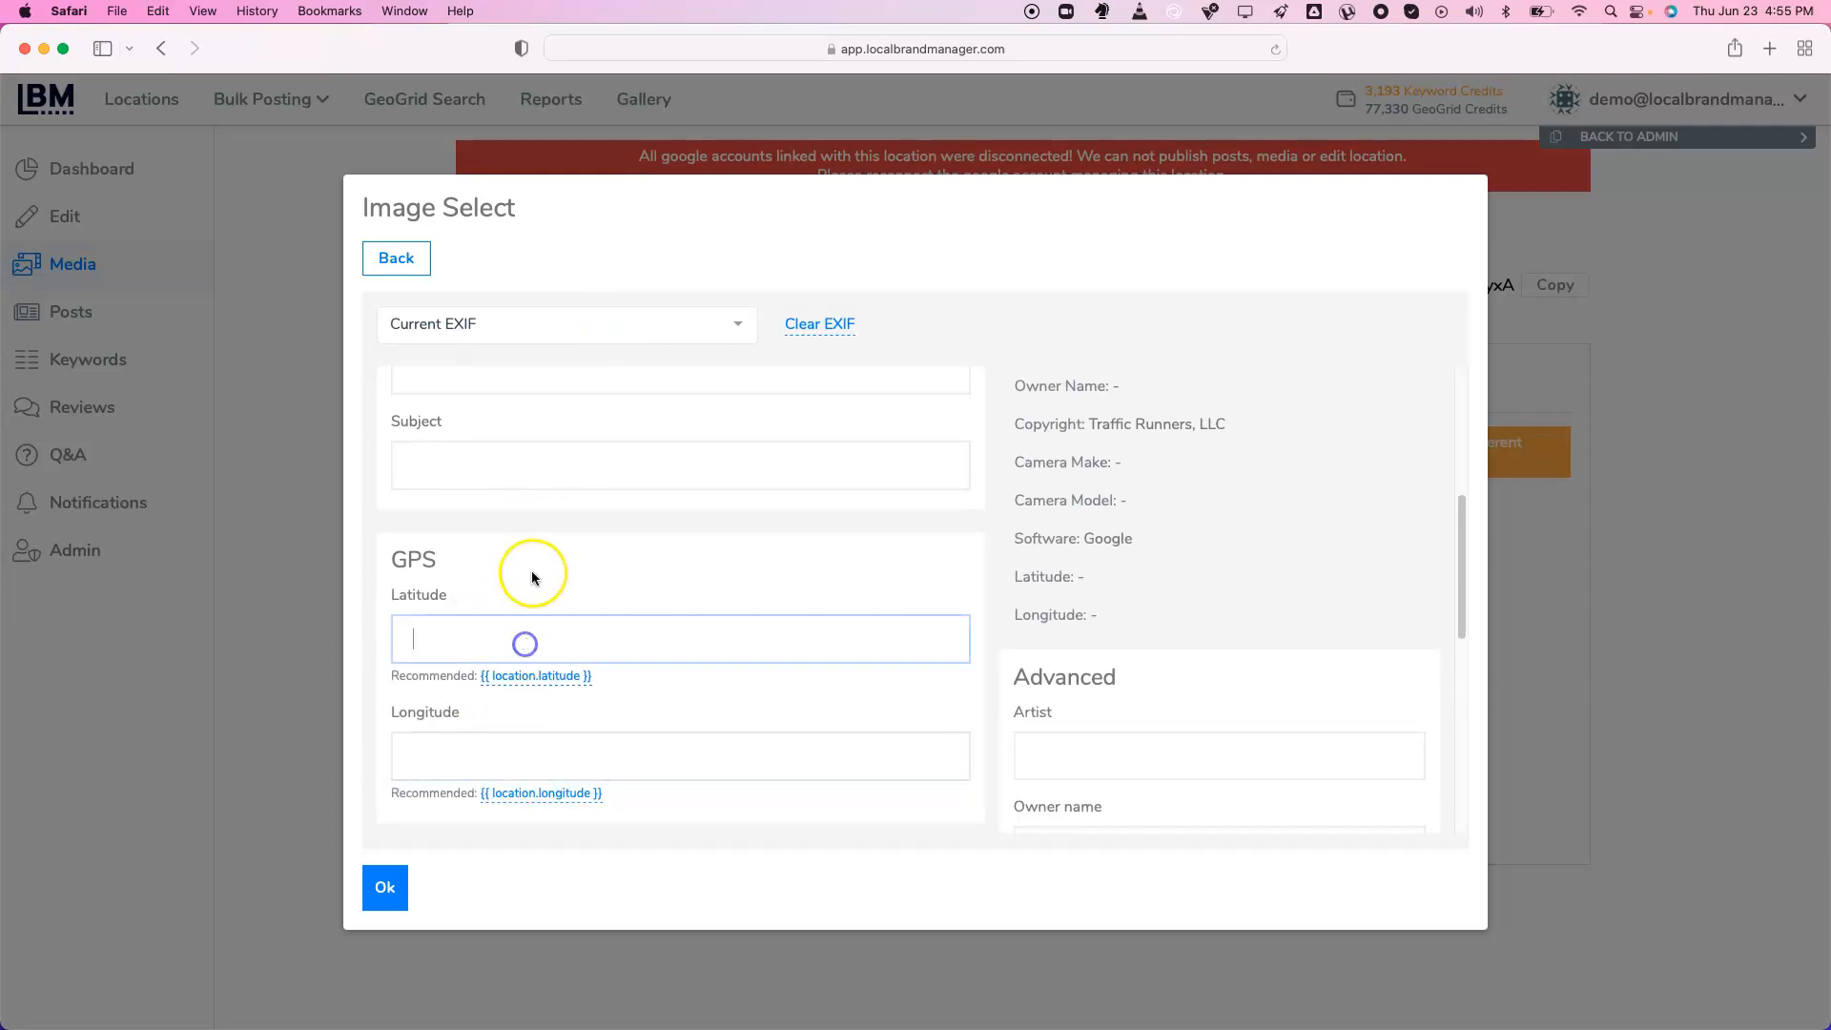
{"action": "scroll", "coordinate": [537, 569], "scroll_direction": "down", "scroll_amount": 2}
{"action": "scroll", "coordinate": [538, 570], "scroll_direction": "down", "scroll_amount": 8}
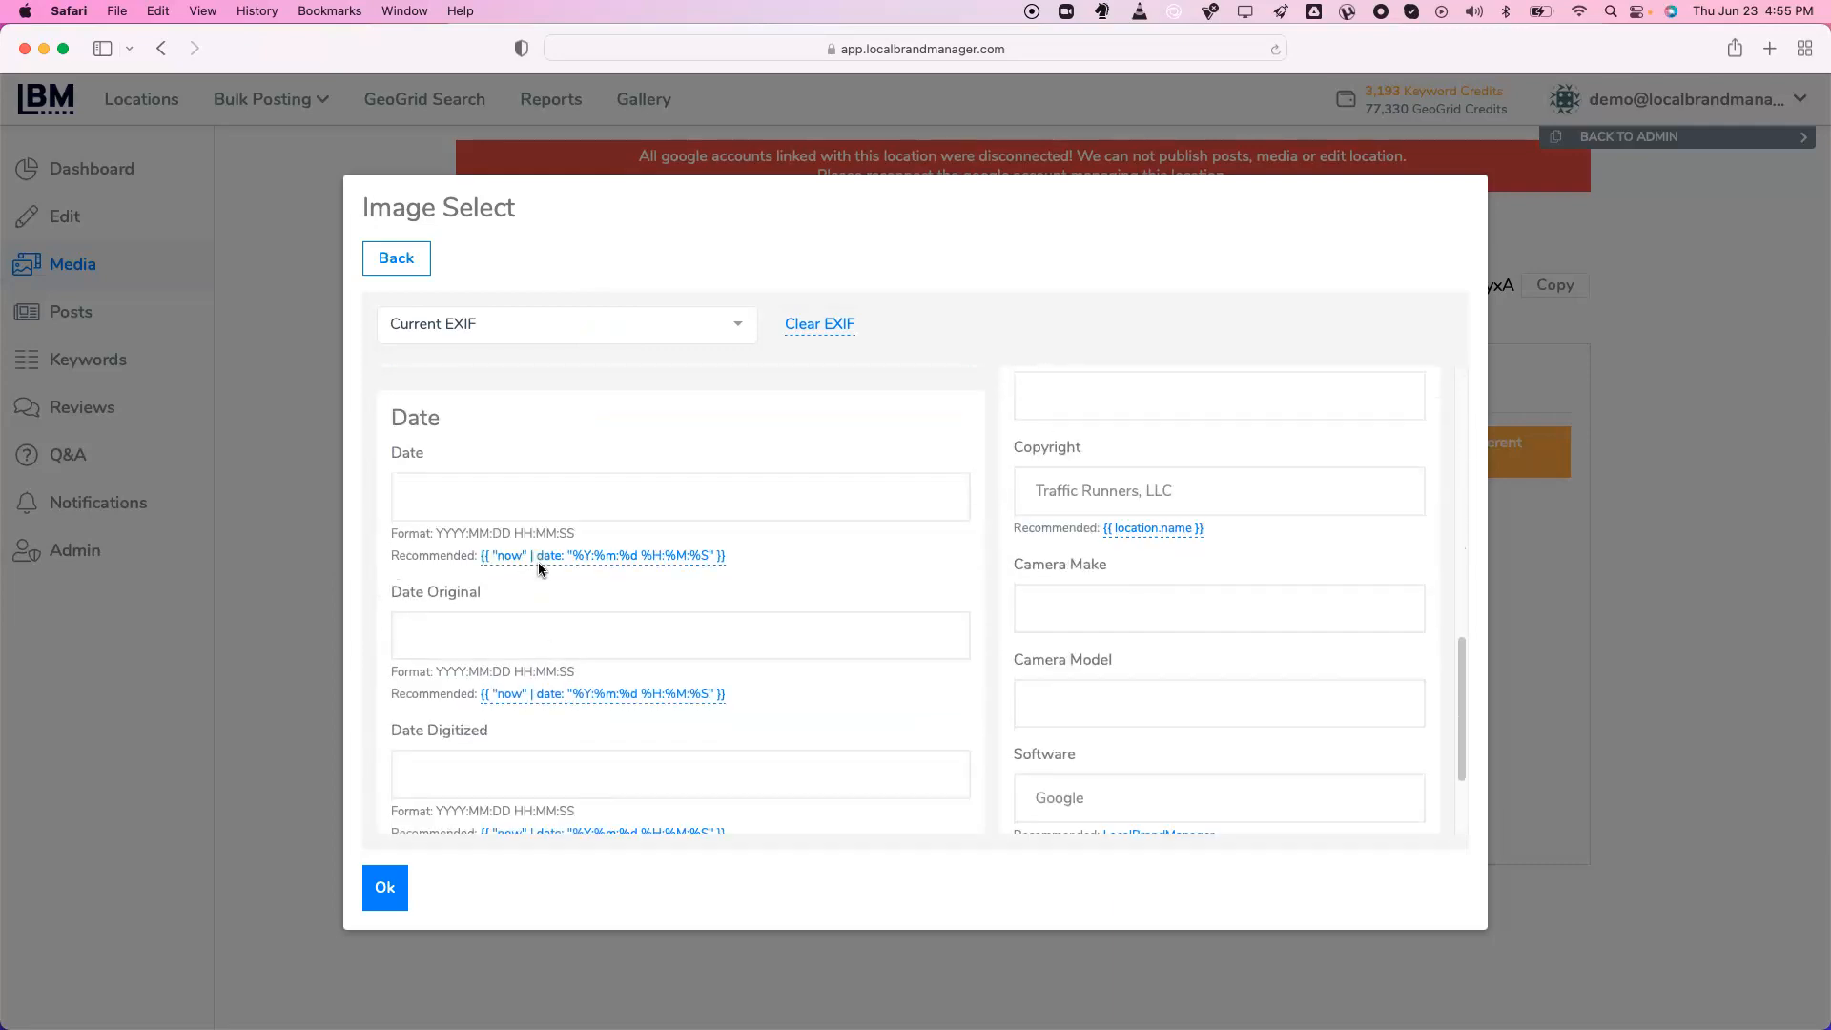
{"action": "scroll", "coordinate": [538, 570], "scroll_direction": "down", "scroll_amount": 3}
{"action": "scroll", "coordinate": [538, 569], "scroll_direction": "up", "scroll_amount": 15}
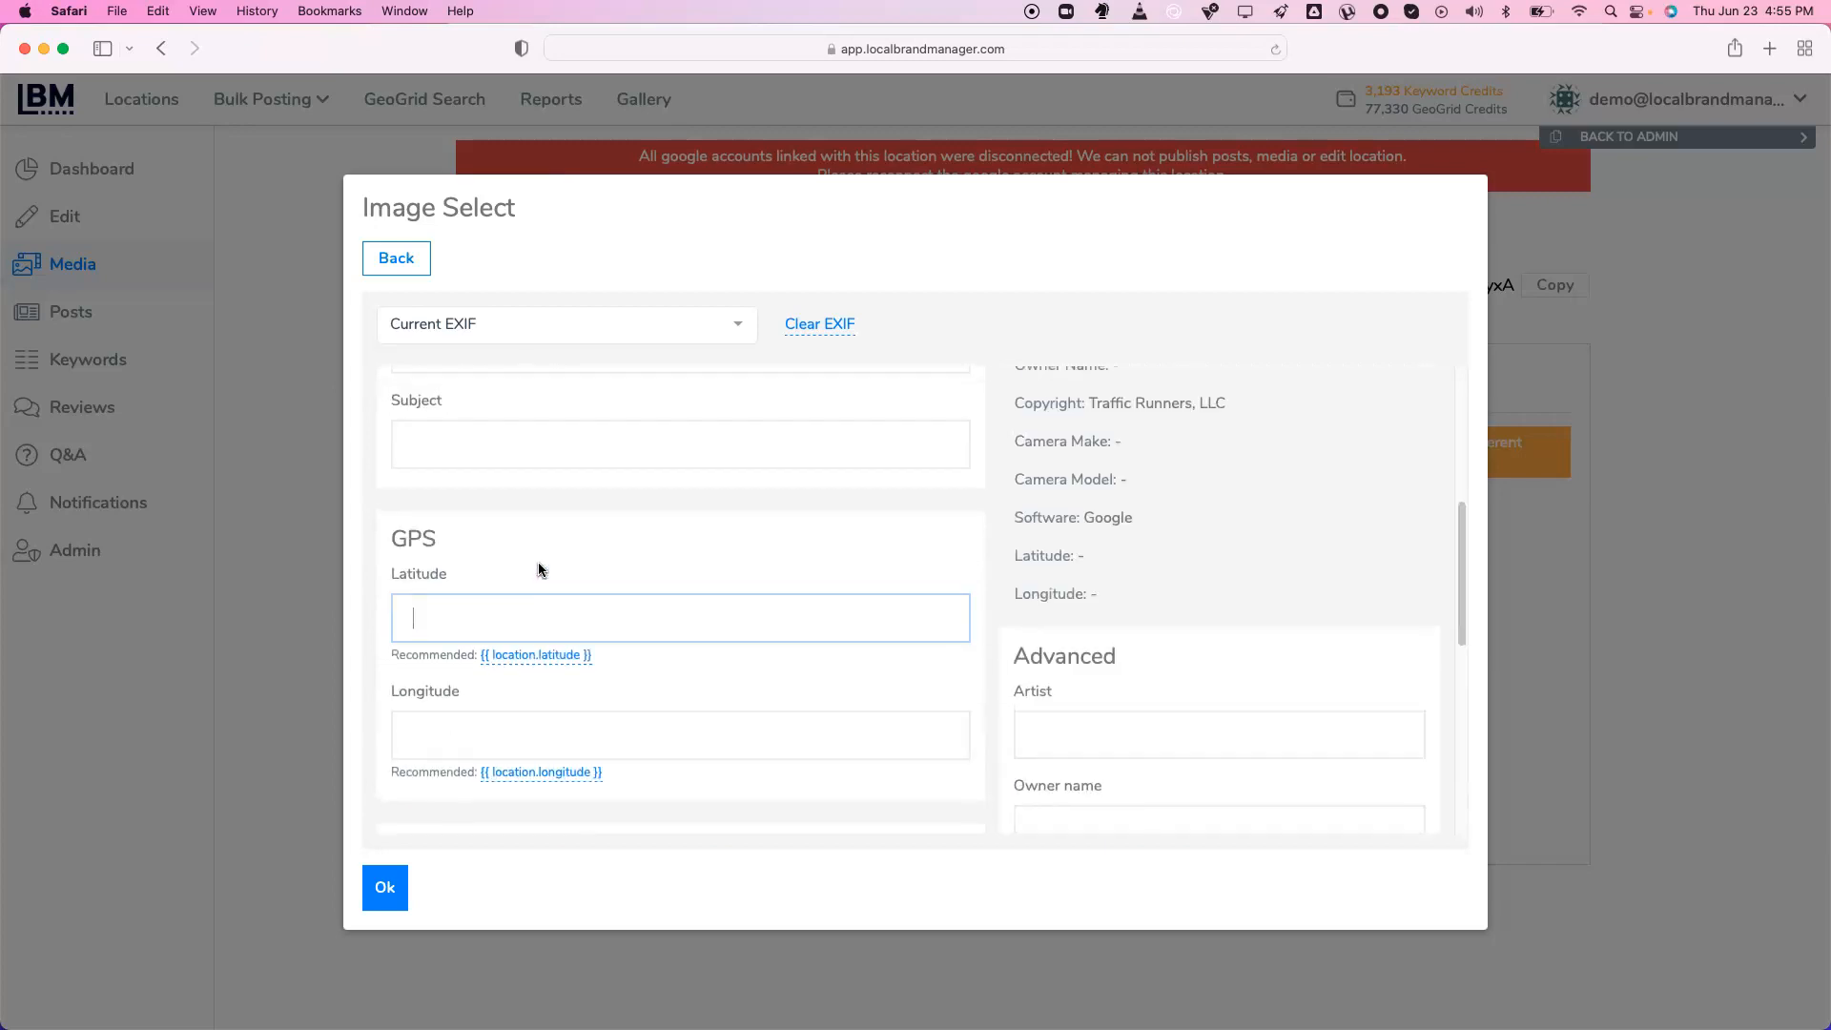
Fill the fields with recommended EXIF data and check the title and description against the preview
{"action": "left_click", "coordinate": [557, 330]}
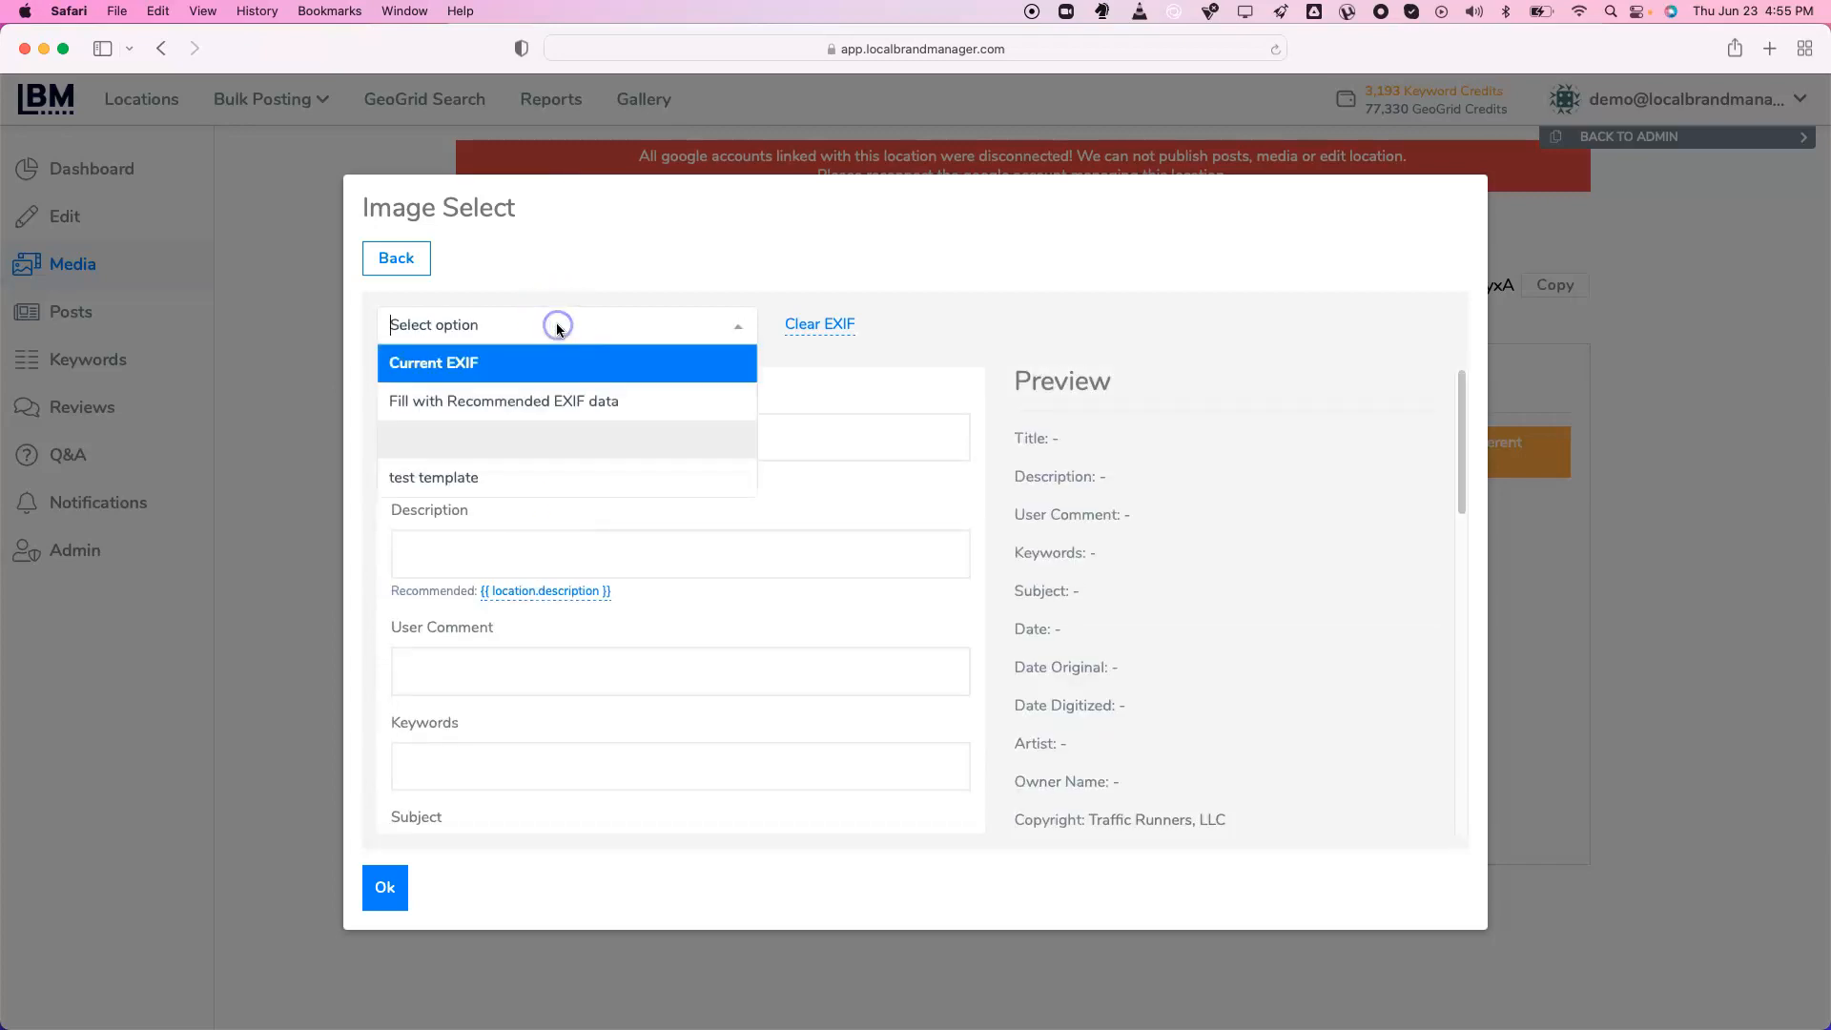
{"action": "left_click", "coordinate": [554, 398]}
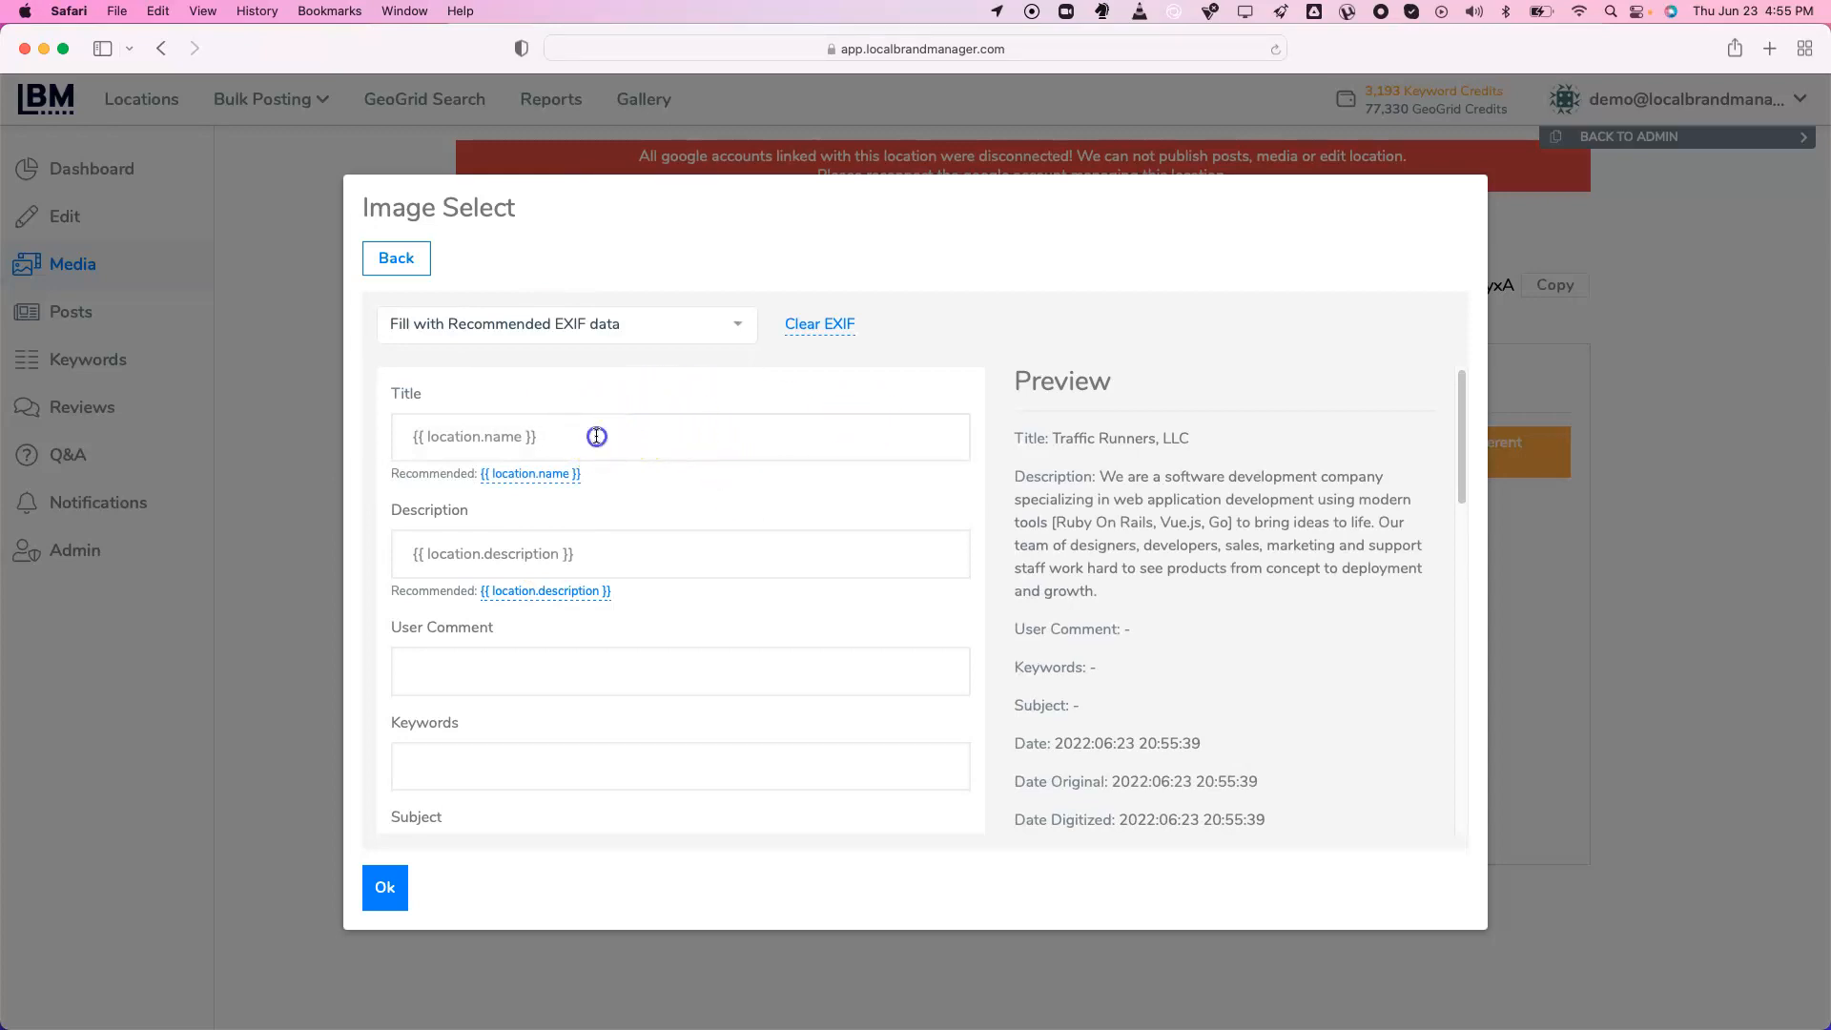
{"action": "left_click_drag", "start_coordinate": [586, 431], "coordinate": [441, 420]}
{"action": "left_click", "coordinate": [434, 425]}
{"action": "left_click_drag", "start_coordinate": [1060, 439], "coordinate": [1197, 438]}
{"action": "left_click", "coordinate": [1149, 462]}
{"action": "triple_click", "coordinate": [601, 555]}
{"action": "left_click", "coordinate": [687, 556]}
{"action": "left_click_drag", "start_coordinate": [1060, 471], "coordinate": [1255, 585]}
{"action": "left_click", "coordinate": [1255, 585]}
Check the filled GPS coordinates 37.7785316 / -122.4090968 and scroll down to the Date fields
{"action": "scroll", "coordinate": [873, 547], "scroll_direction": "down", "scroll_amount": 5}
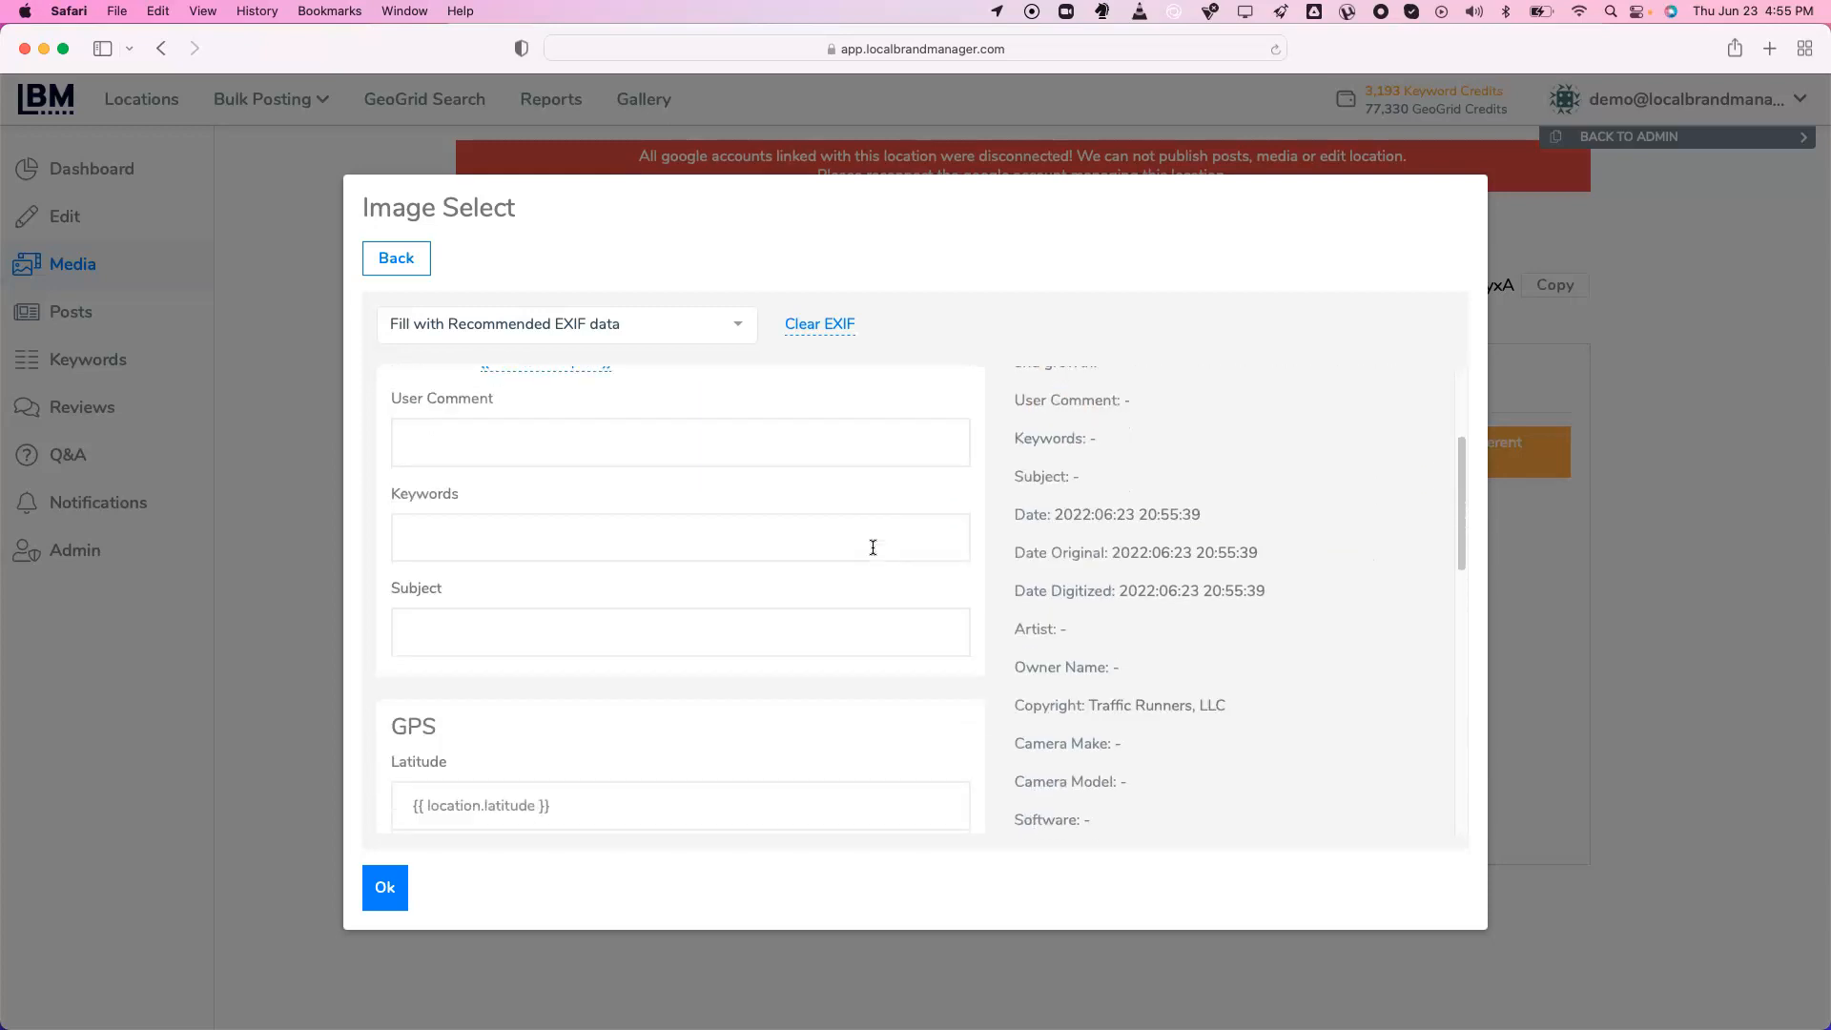
{"action": "triple_click", "coordinate": [483, 593]}
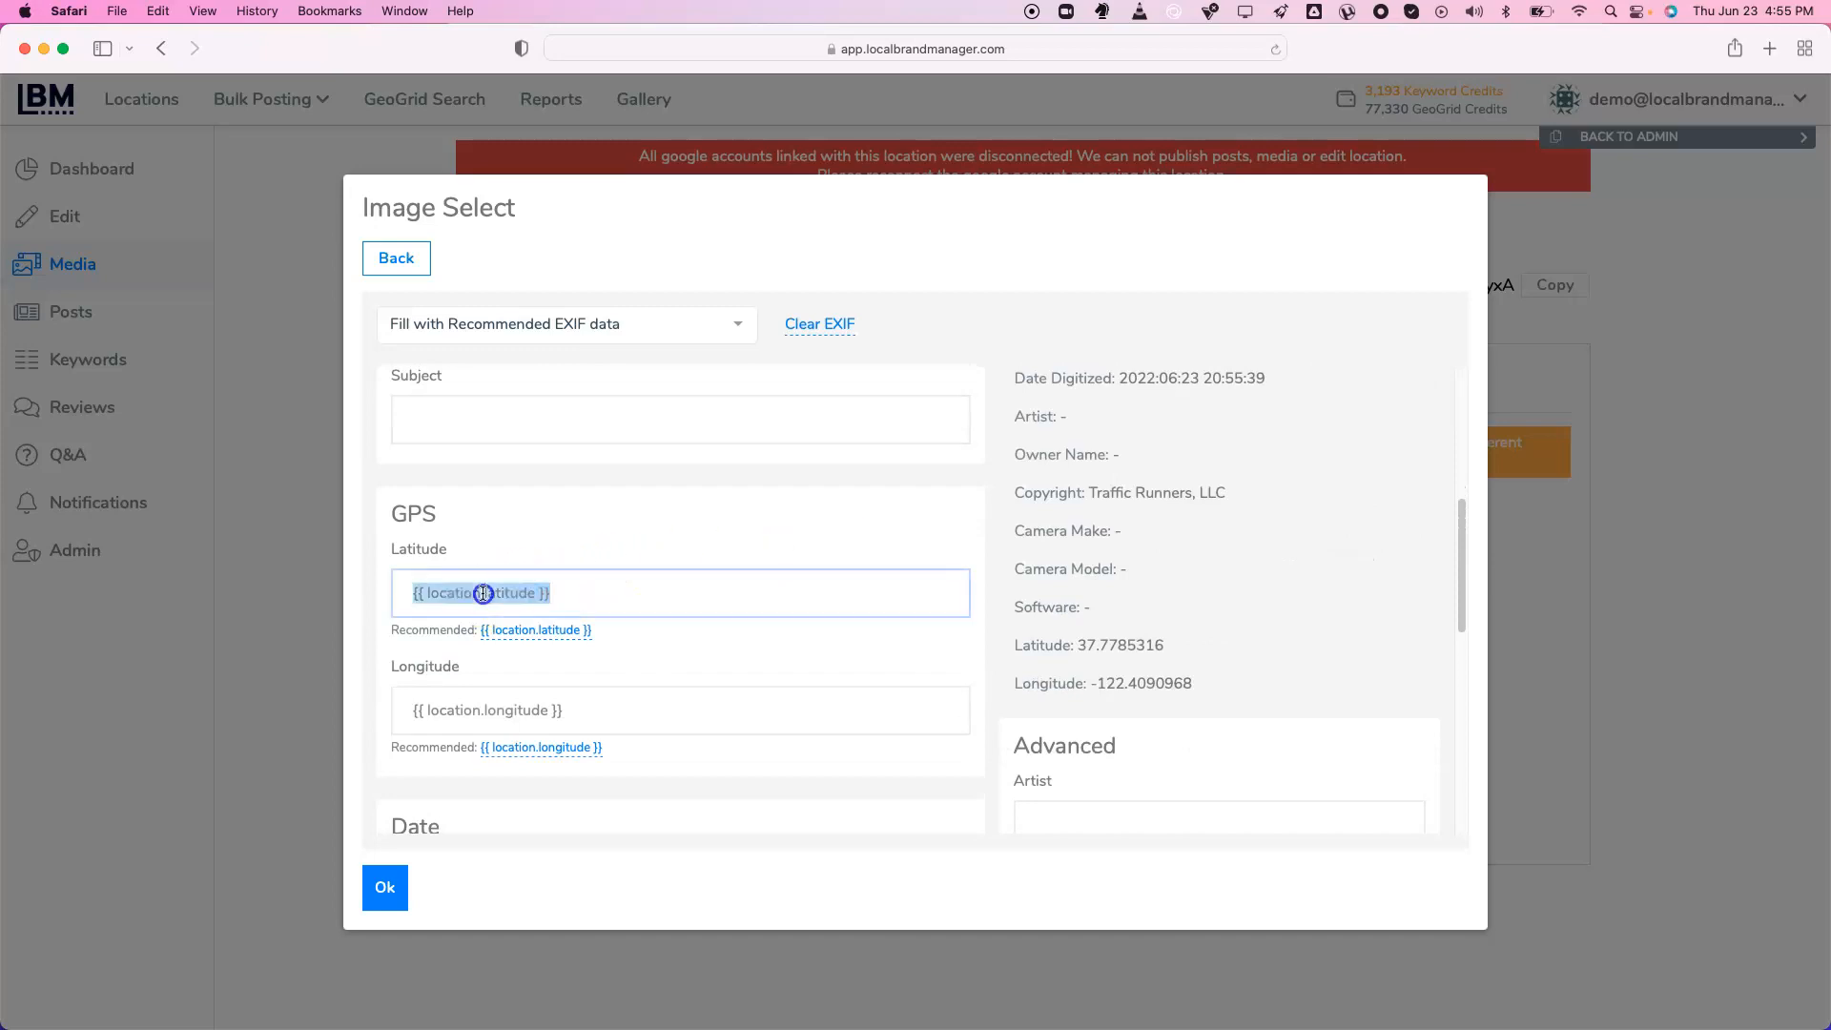
{"action": "triple_click", "coordinate": [510, 711]}
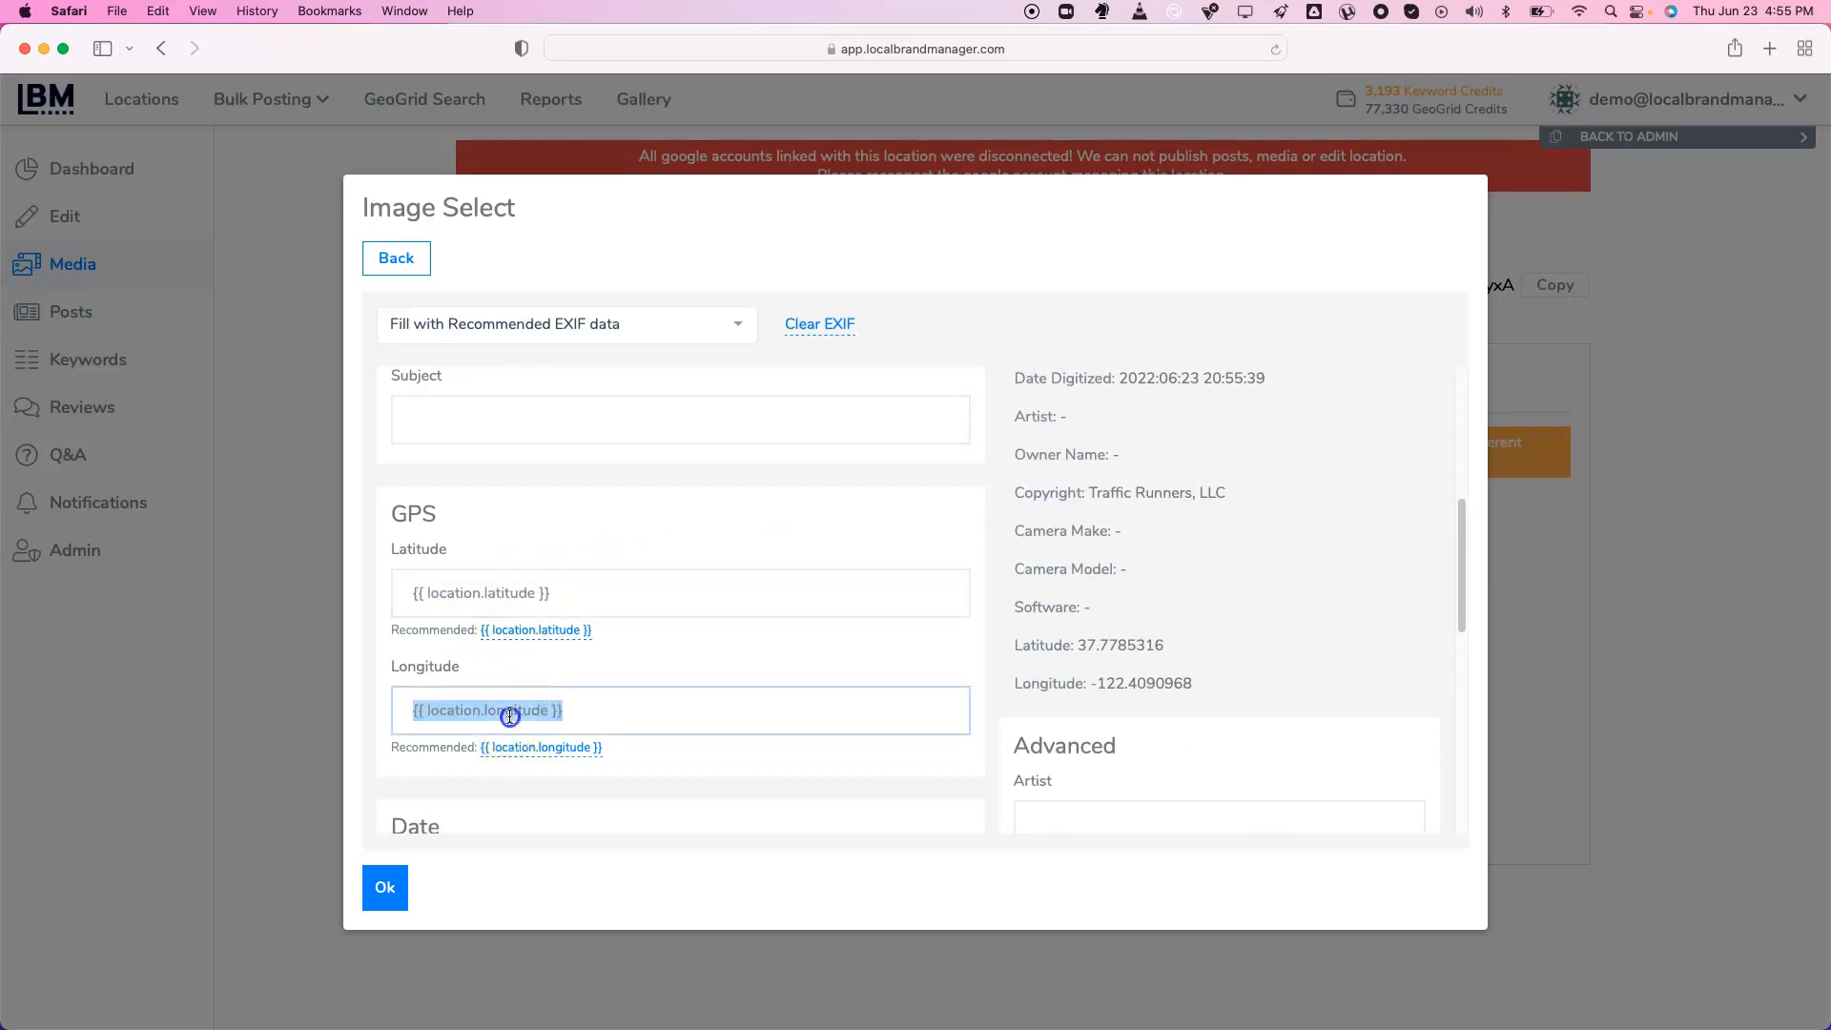
{"action": "left_click", "coordinate": [582, 593]}
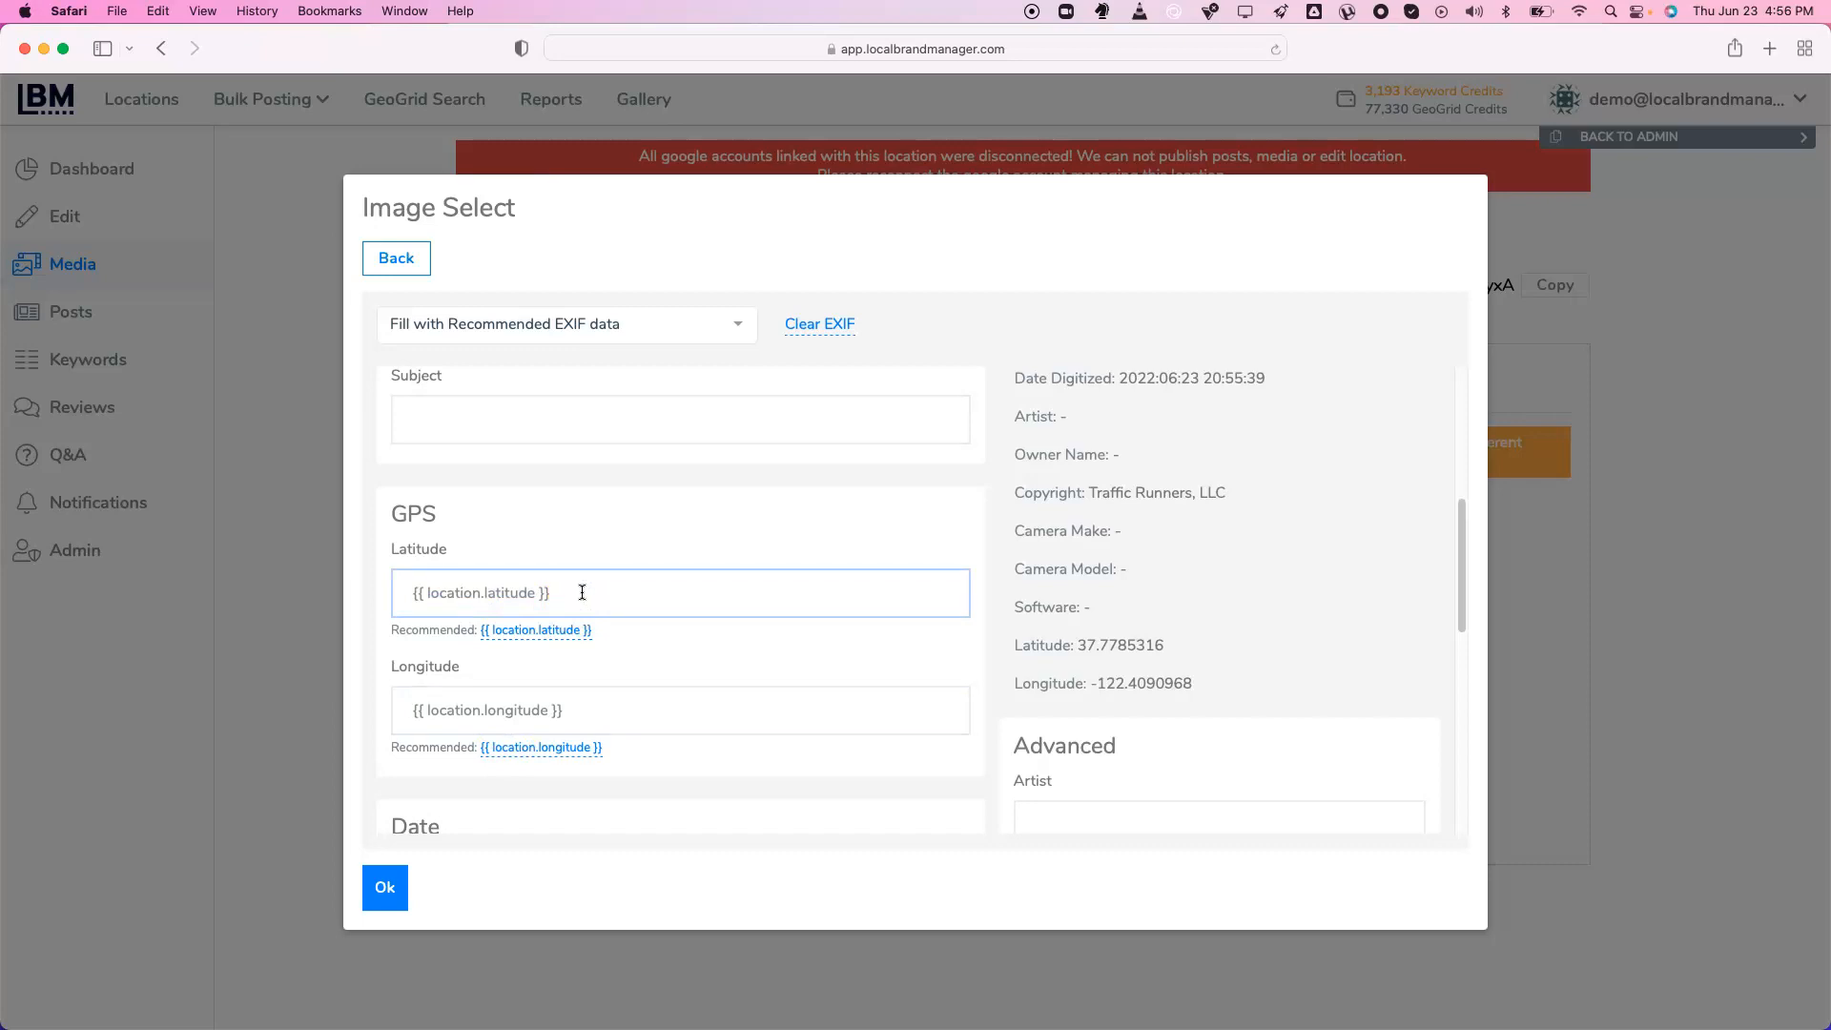
{"action": "scroll", "coordinate": [591, 596], "scroll_direction": "up", "scroll_amount": 5}
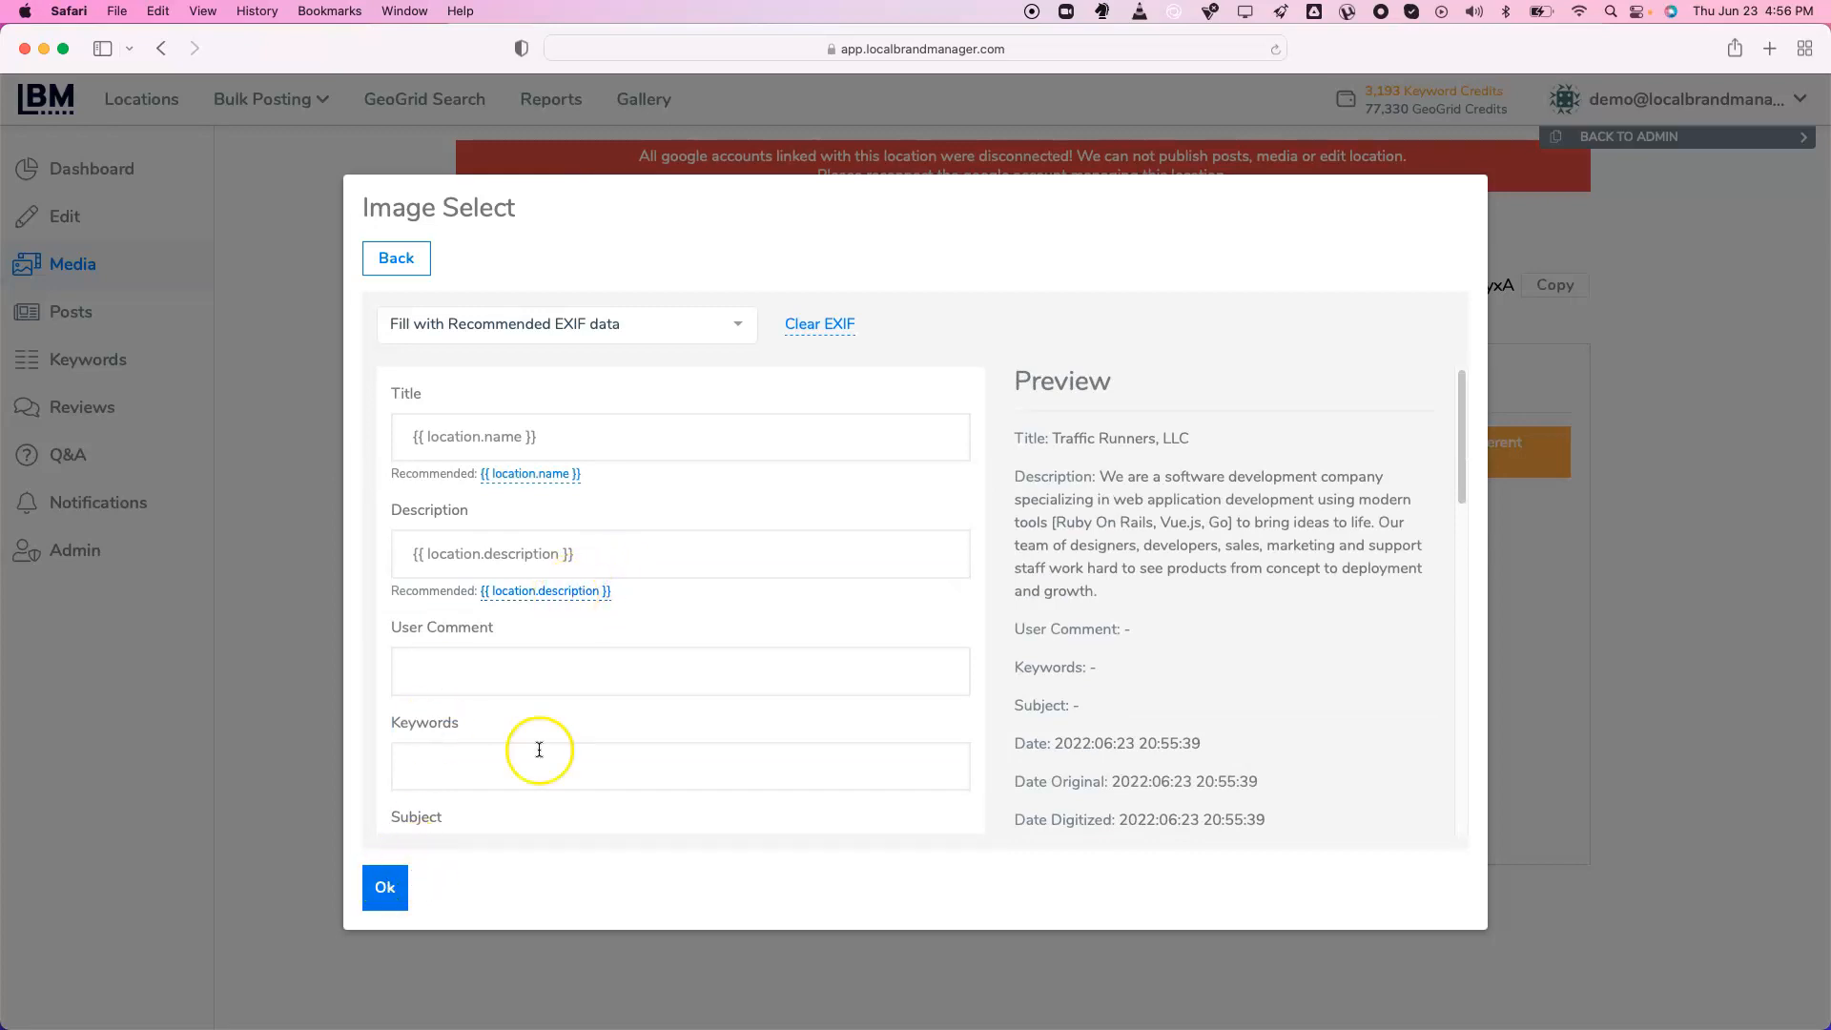
{"action": "scroll", "coordinate": [580, 709], "scroll_direction": "down", "scroll_amount": 10}
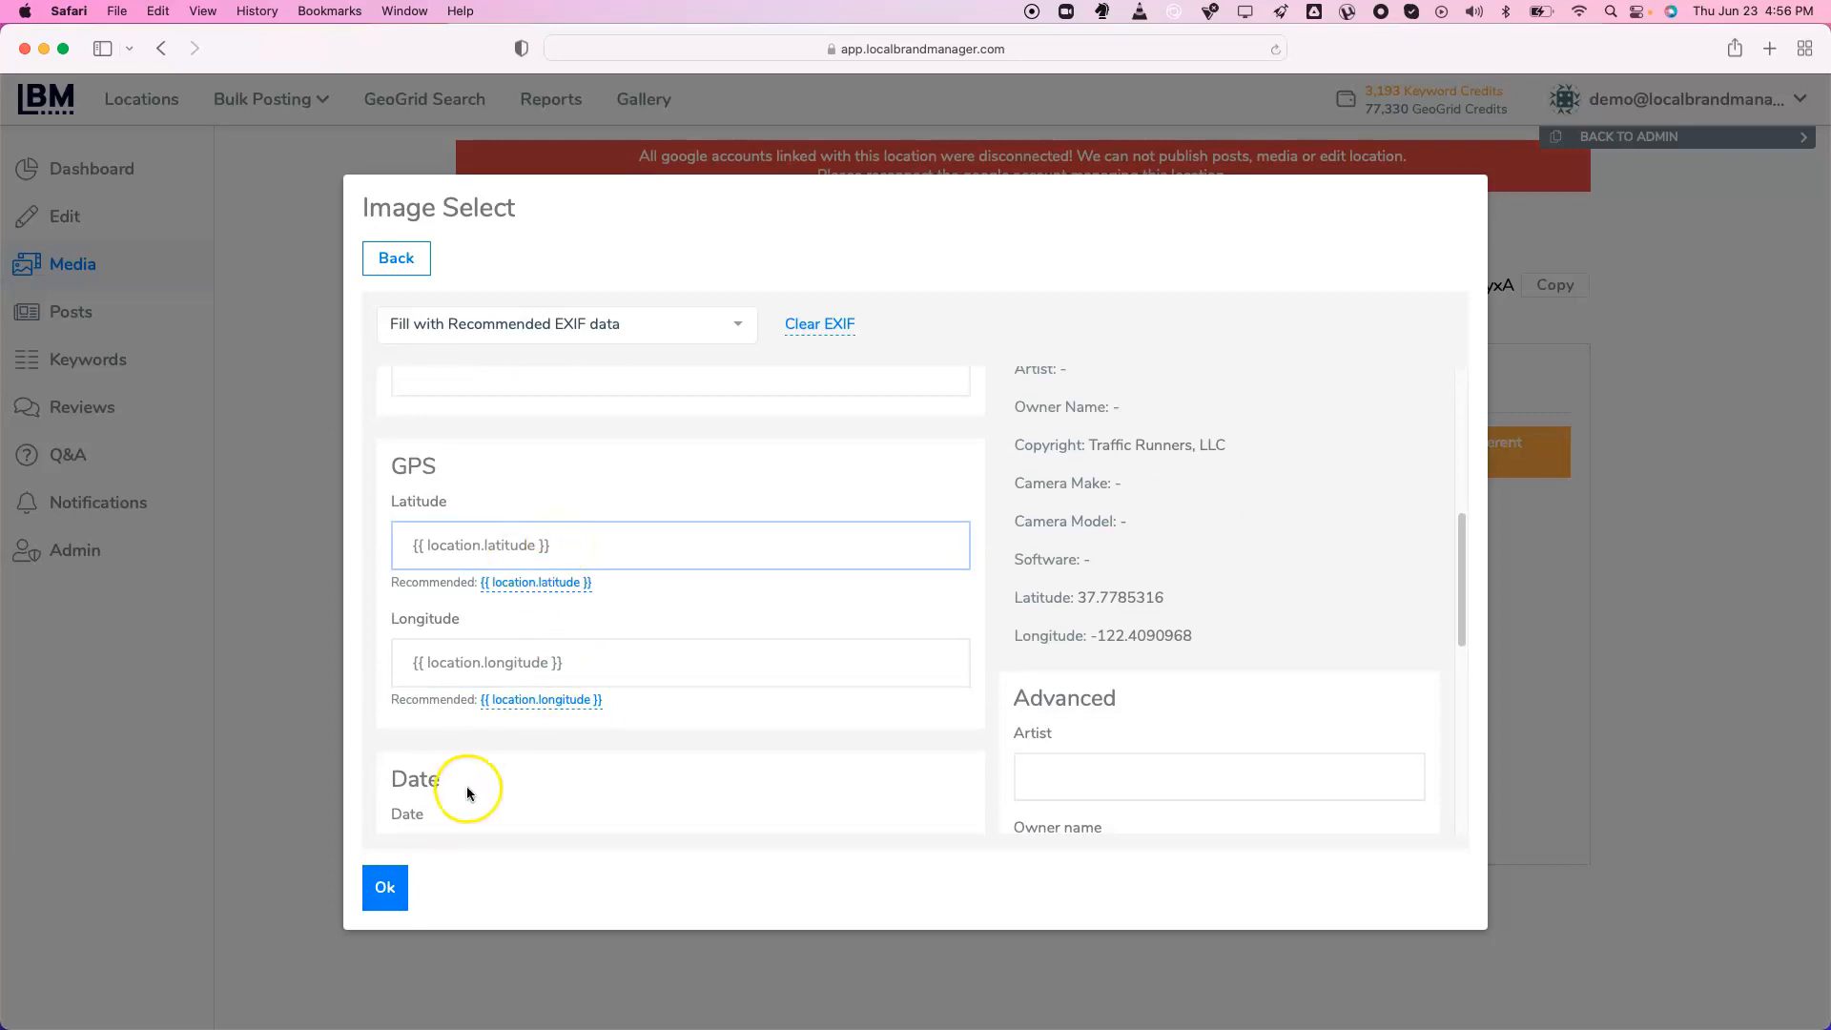
{"action": "scroll", "coordinate": [540, 747], "scroll_direction": "down", "scroll_amount": 5}
Accept the image and set the photo category to Interior with fallback to Additional
{"action": "left_click", "coordinate": [396, 887]}
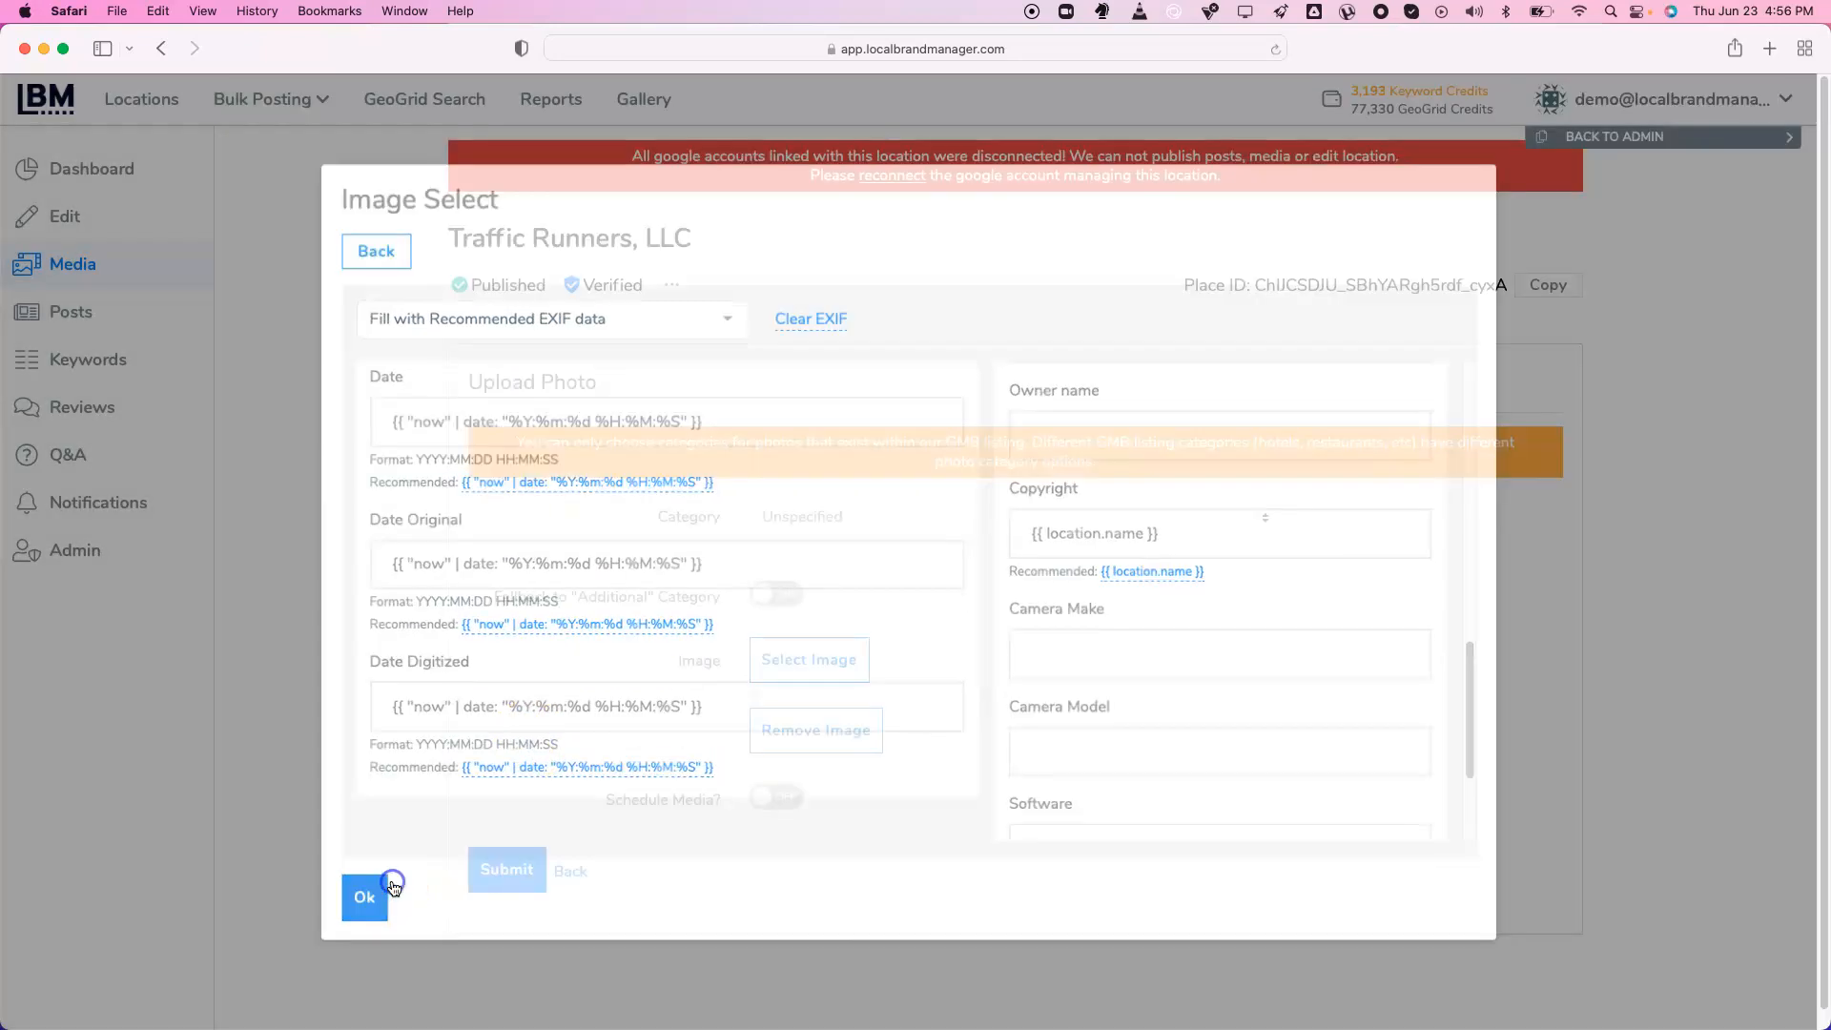
{"action": "scroll", "coordinate": [810, 519], "scroll_direction": "down", "scroll_amount": 3}
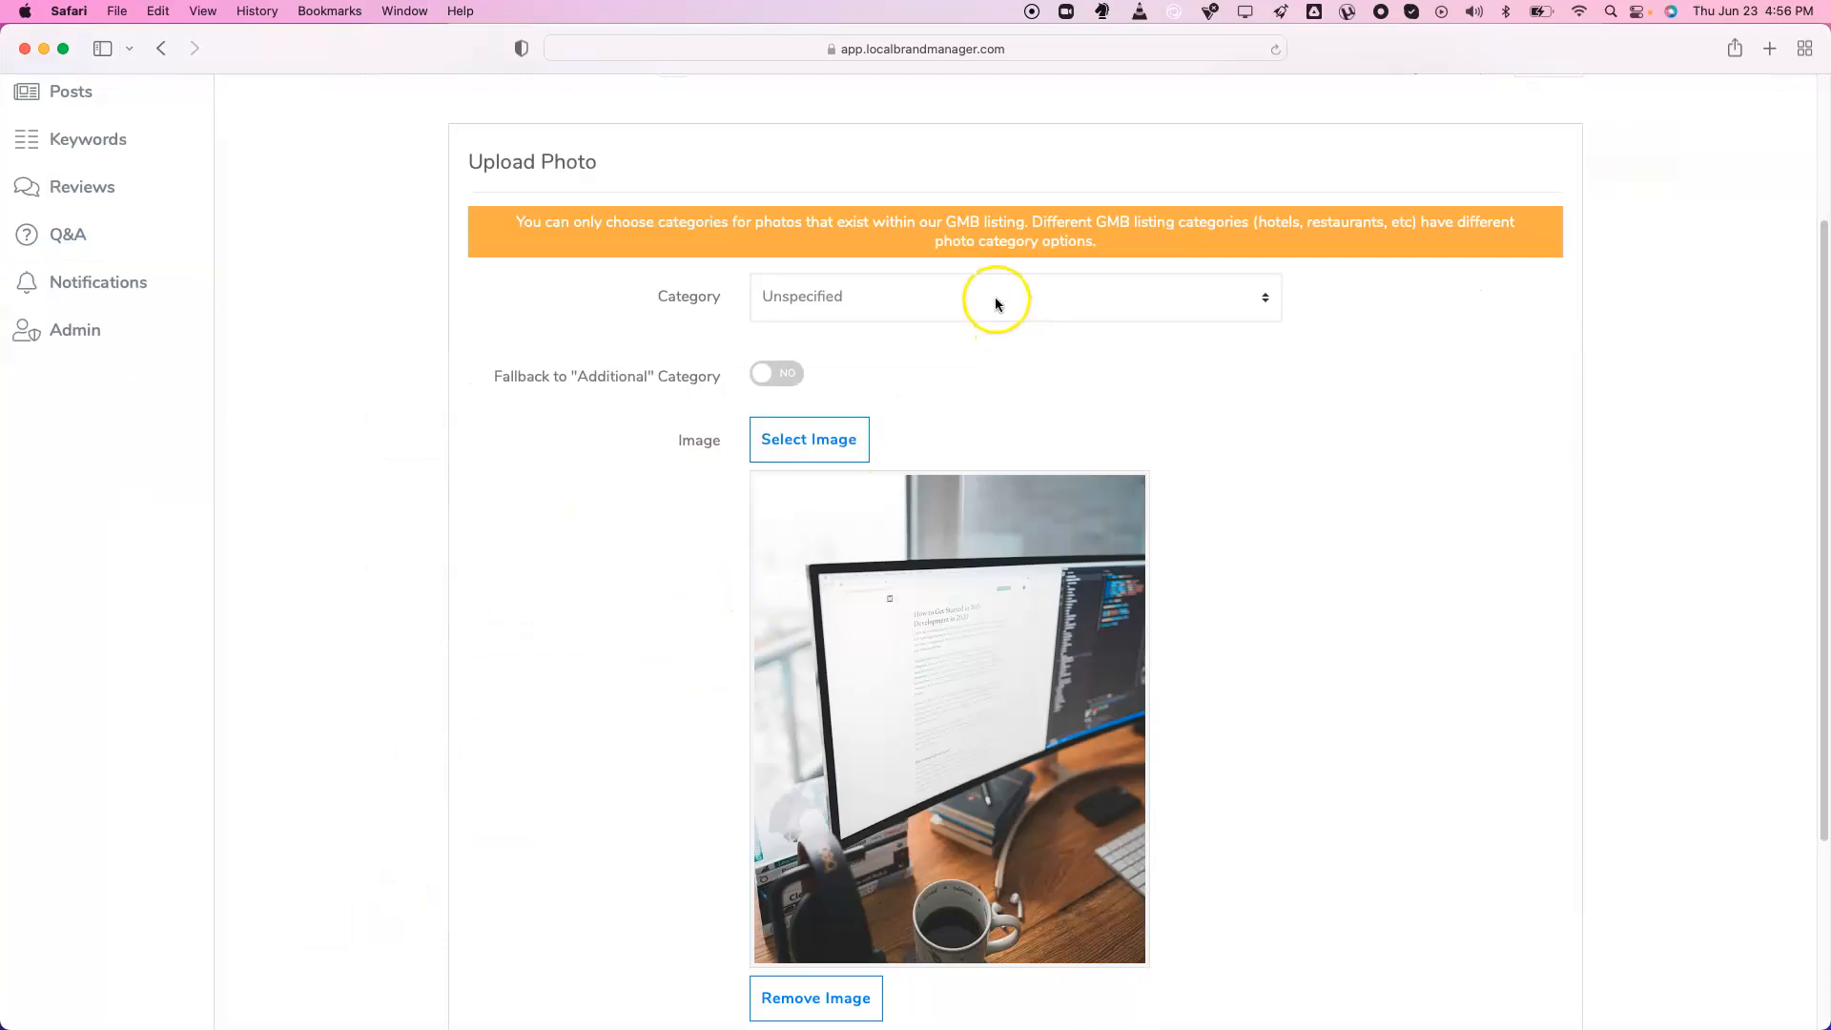
{"action": "left_click", "coordinate": [994, 303]}
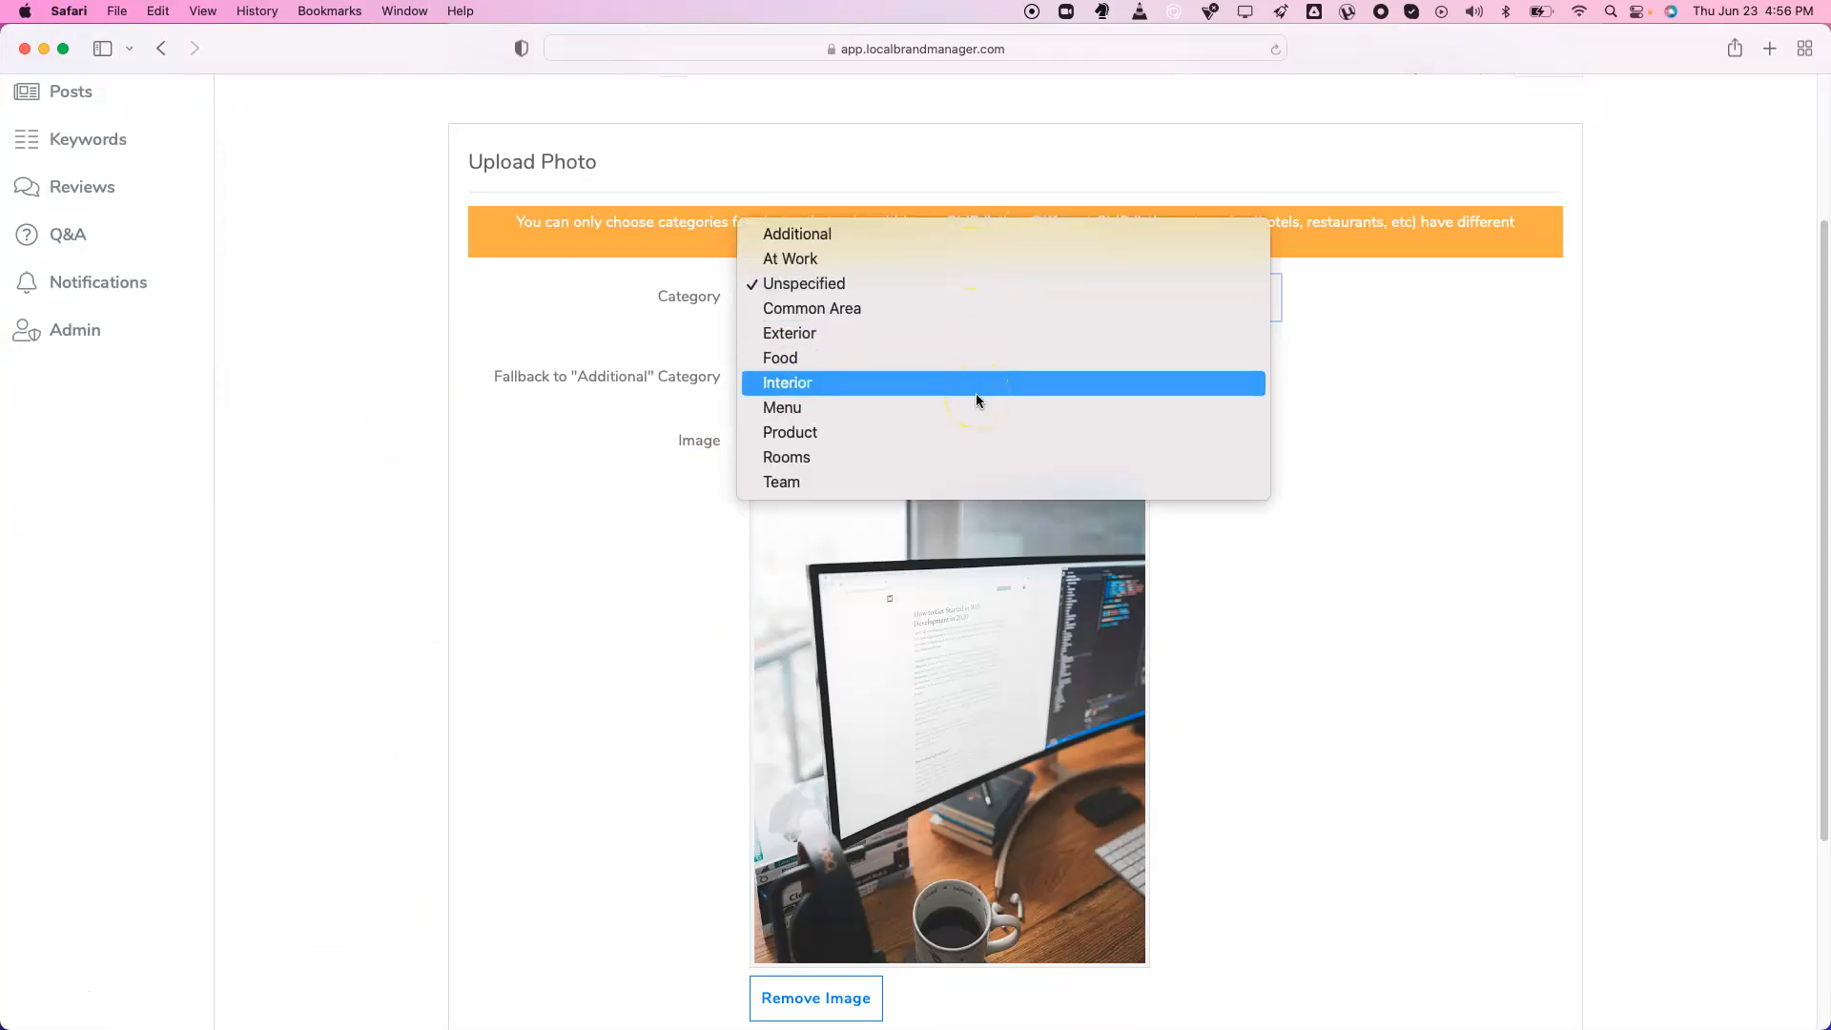
{"action": "left_click", "coordinate": [976, 393]}
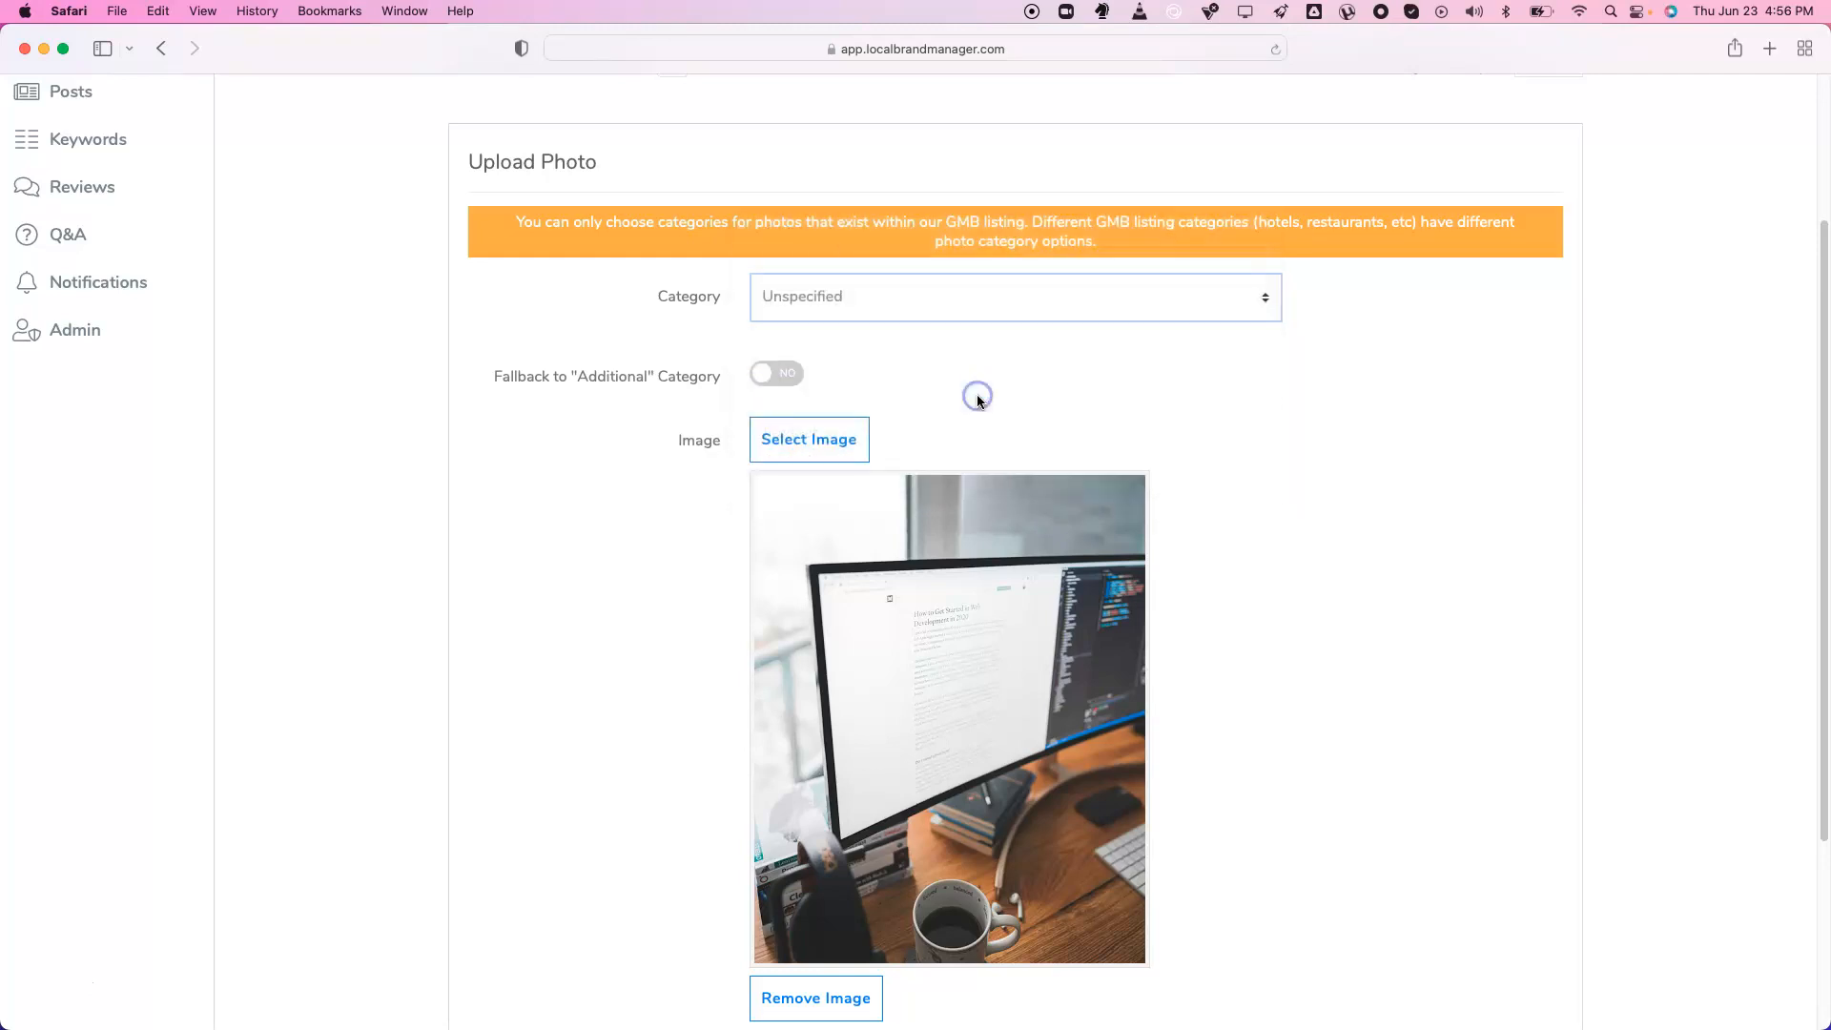
{"action": "left_click", "coordinate": [791, 382]}
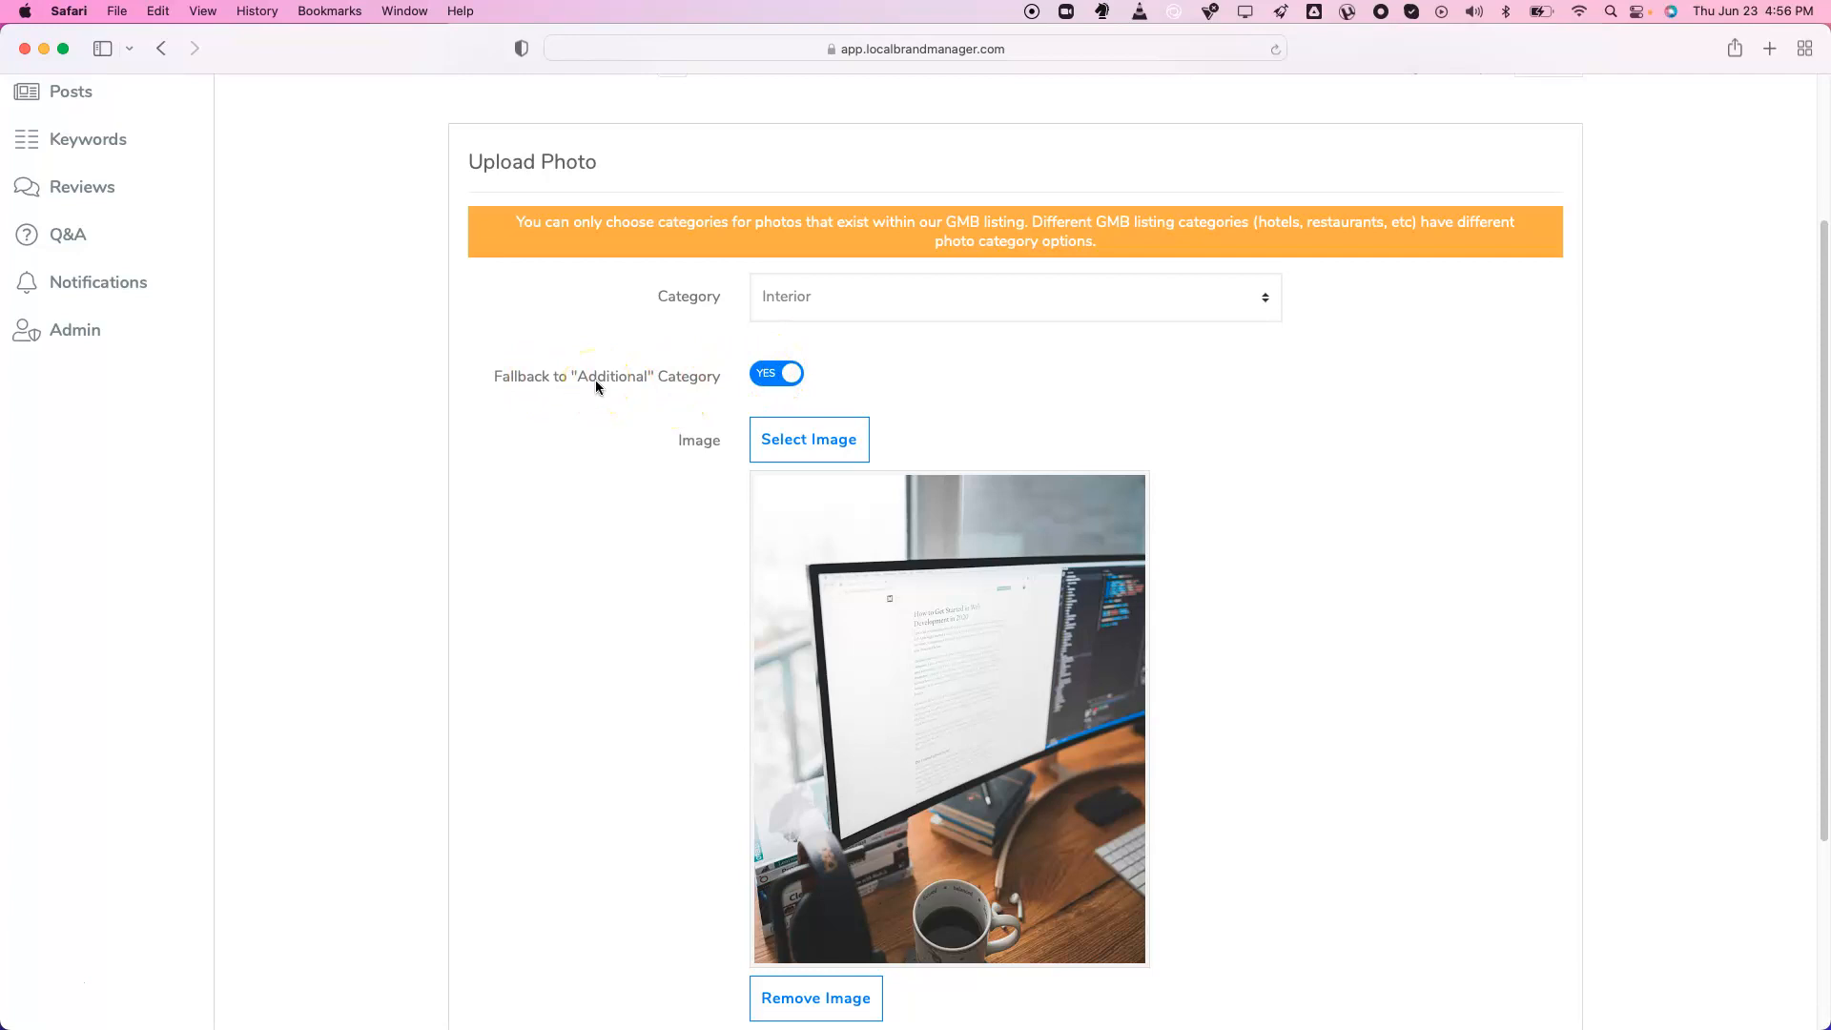
Schedule the photo upload for 29/06/2022 15:15, then go to the location's Posts
{"action": "scroll", "coordinate": [595, 385], "scroll_direction": "down", "scroll_amount": 5}
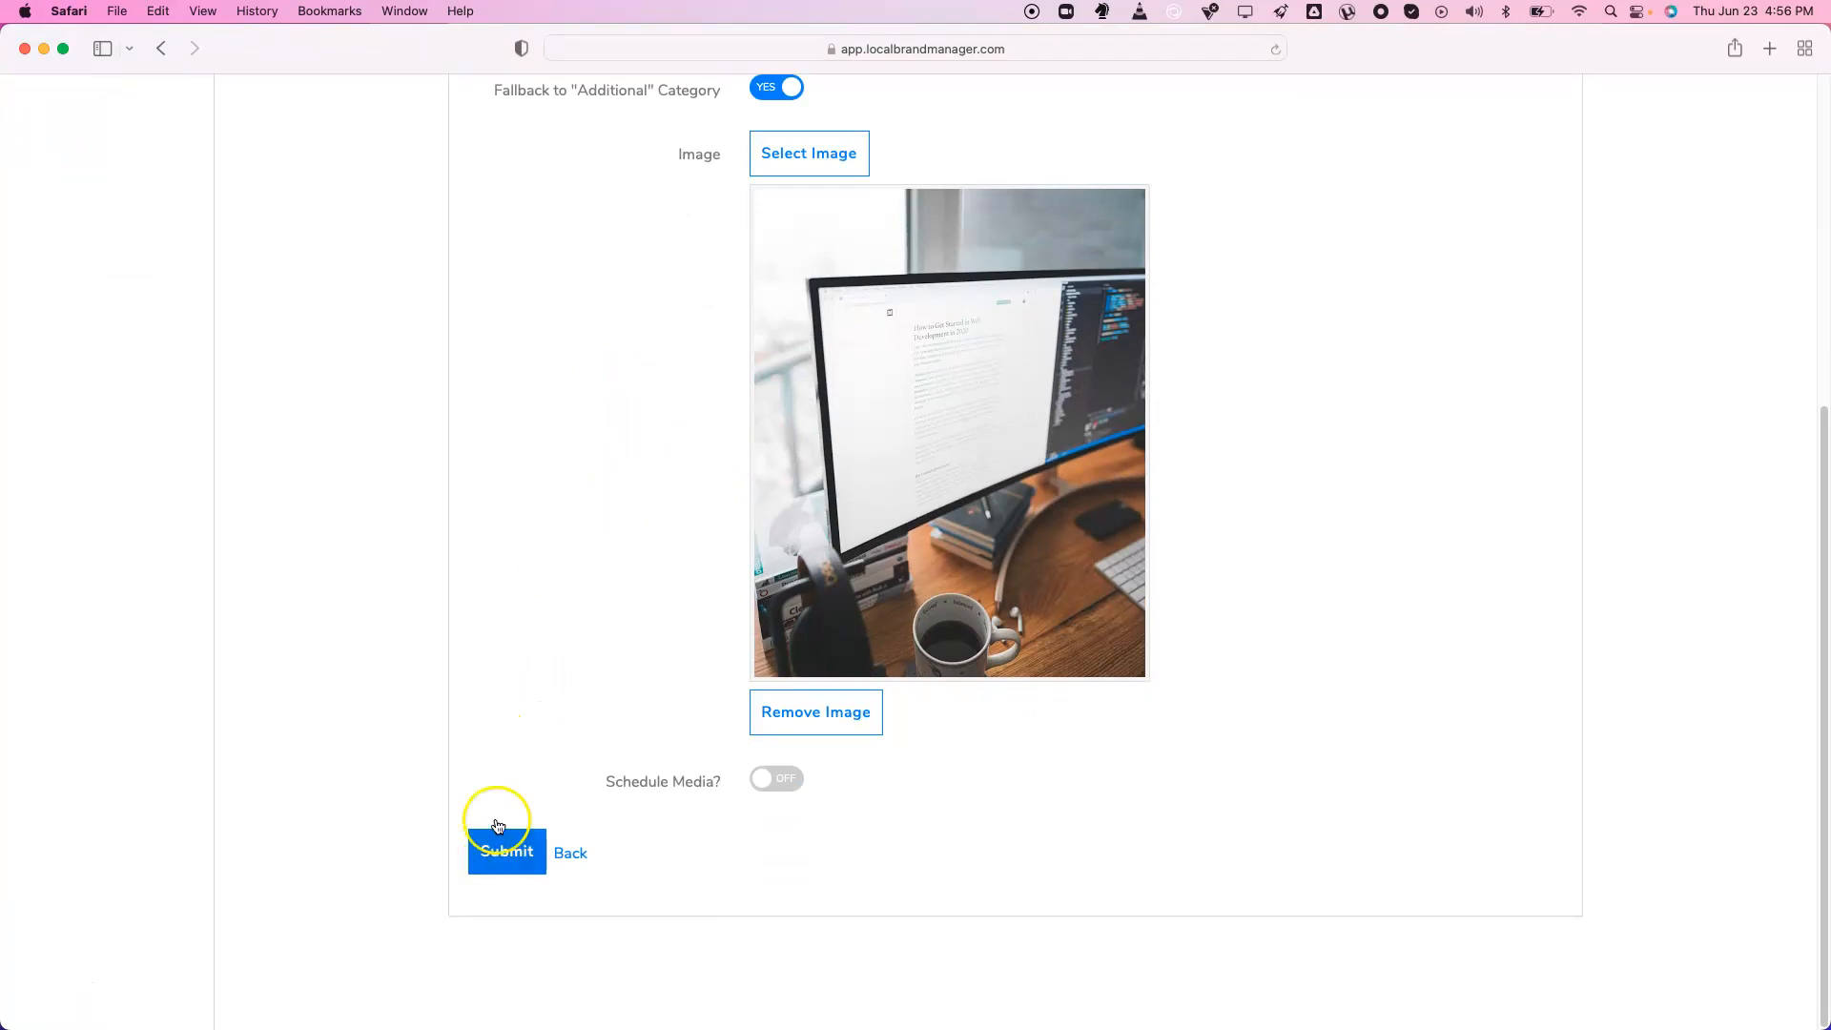
{"action": "scroll", "coordinate": [552, 674], "scroll_direction": "up", "scroll_amount": 6}
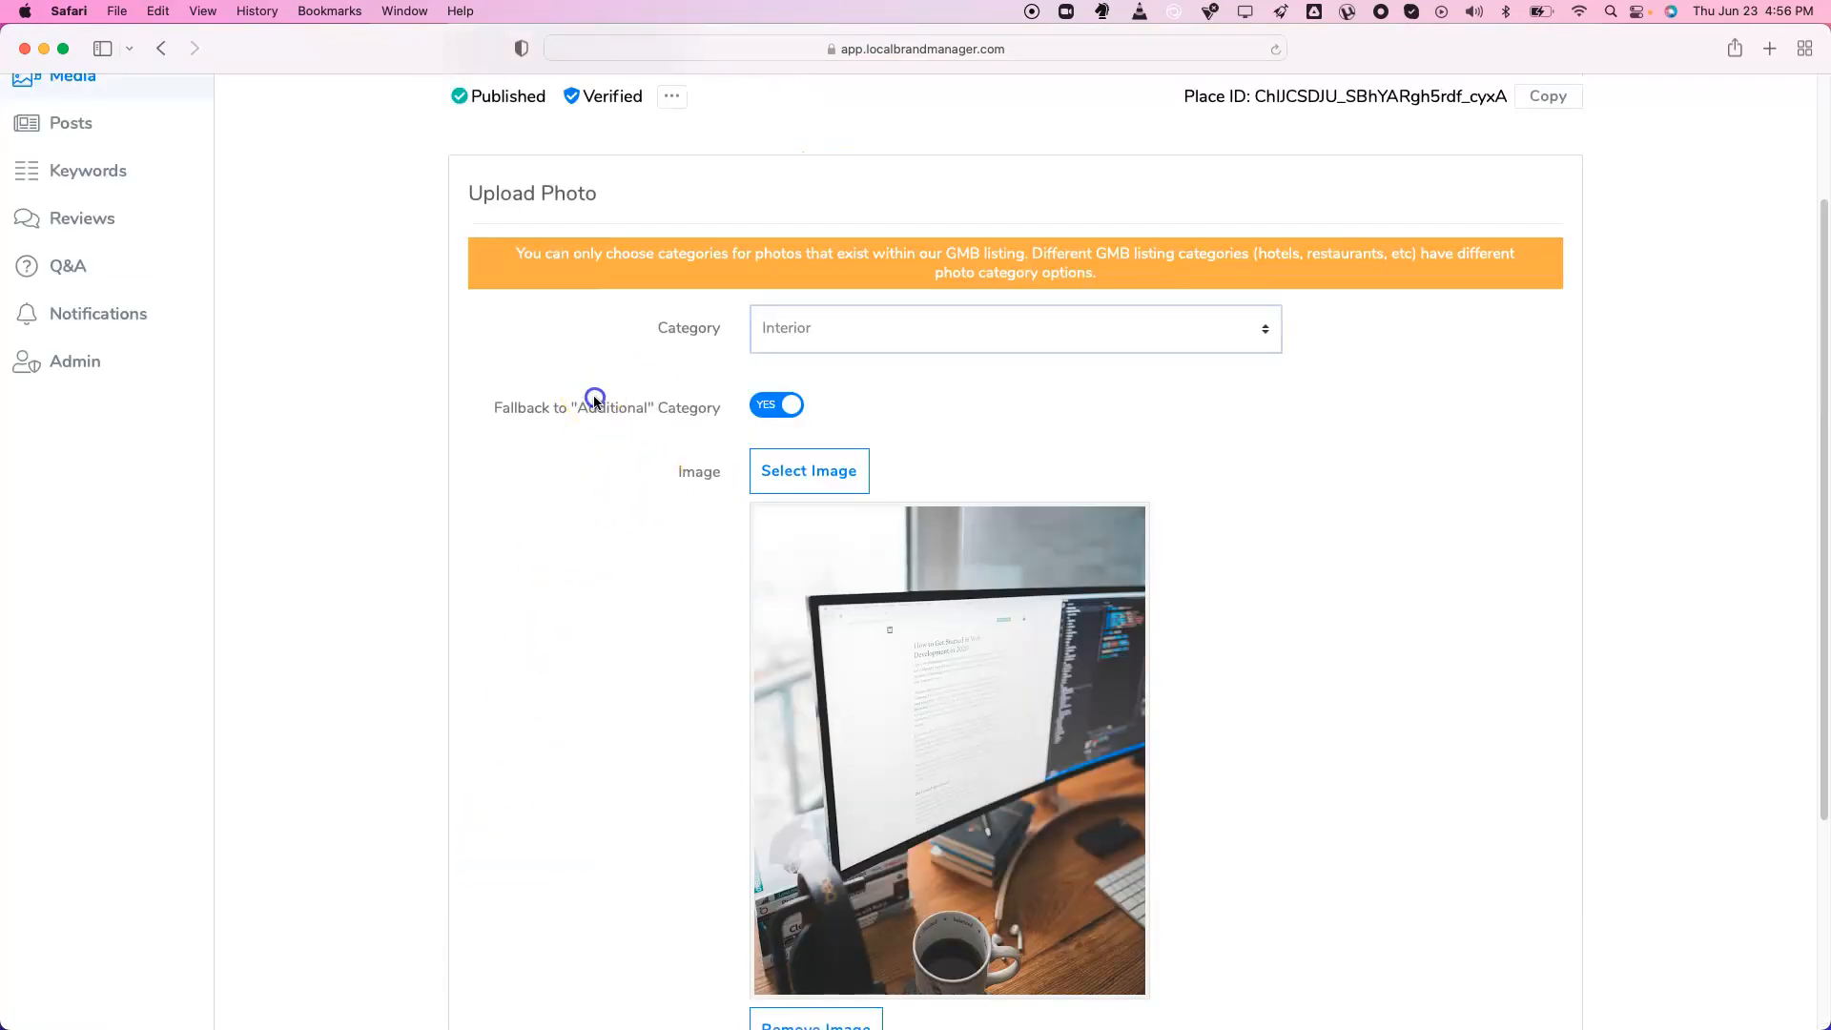
{"action": "scroll", "coordinate": [553, 458], "scroll_direction": "down", "scroll_amount": 6}
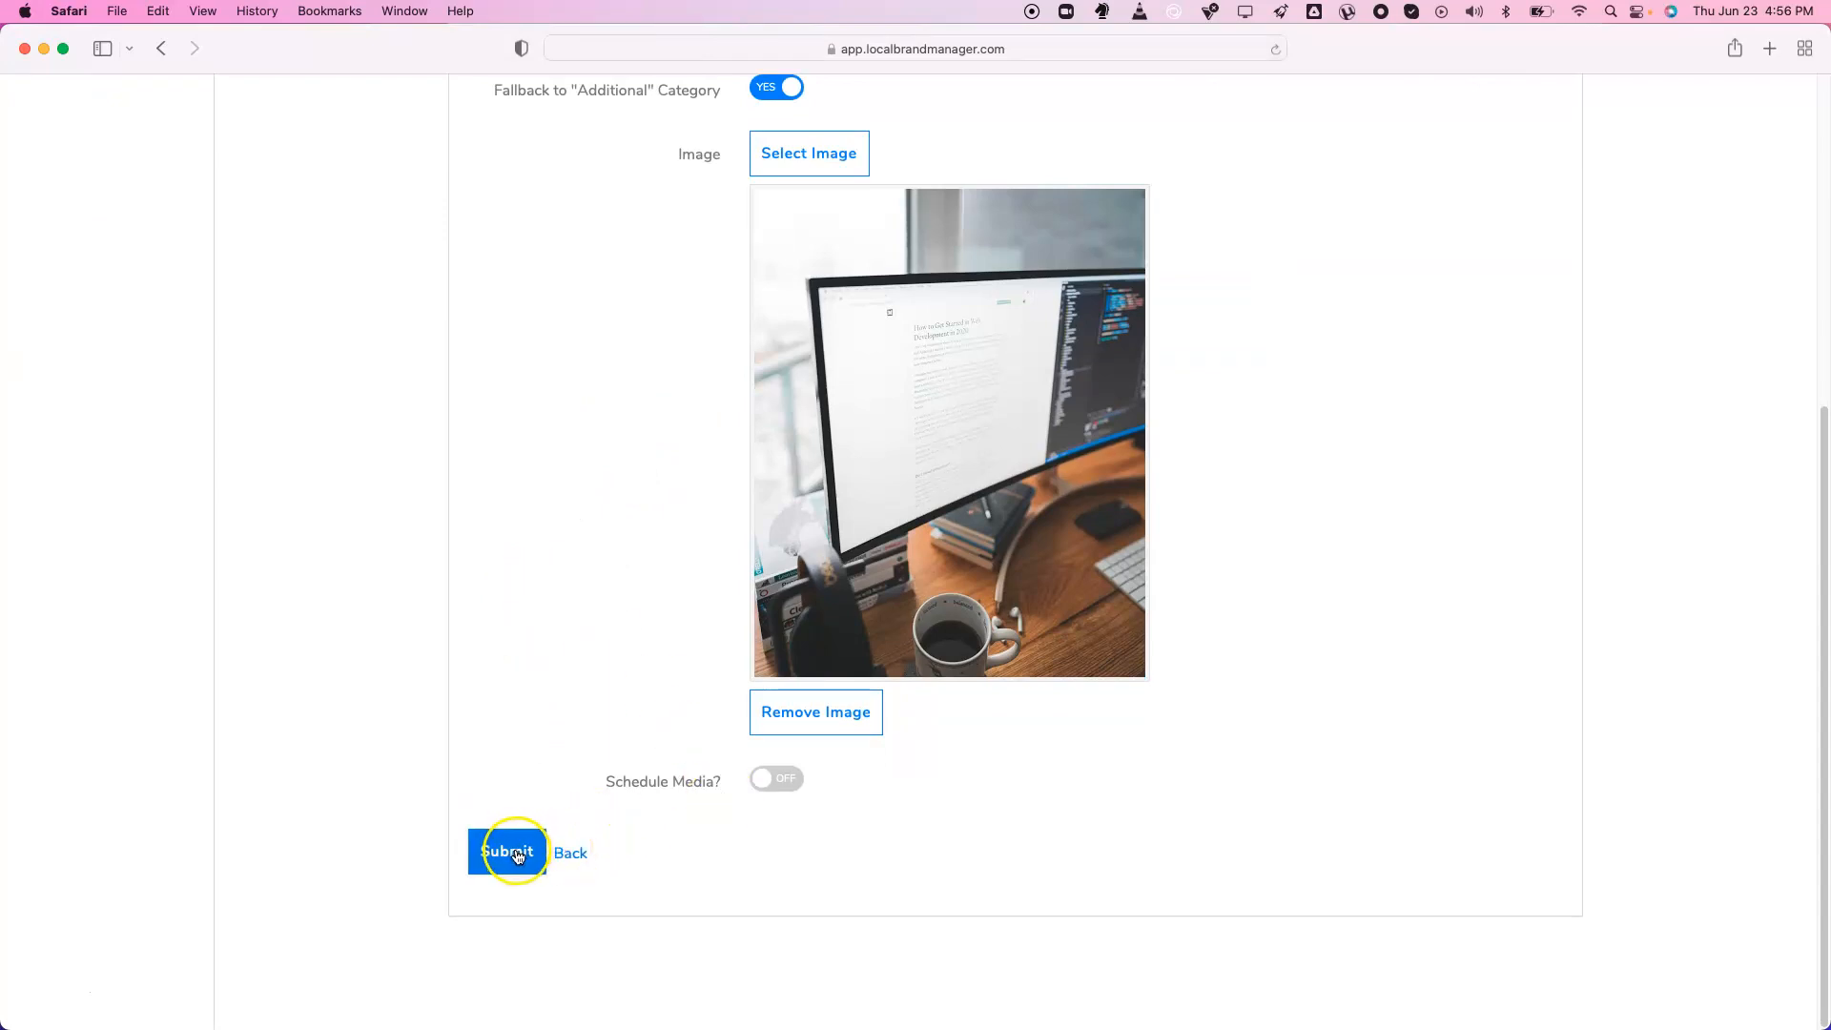
{"action": "left_click", "coordinate": [777, 779]}
{"action": "scroll", "coordinate": [791, 789], "scroll_direction": "down", "scroll_amount": 1}
{"action": "left_click", "coordinate": [766, 789]}
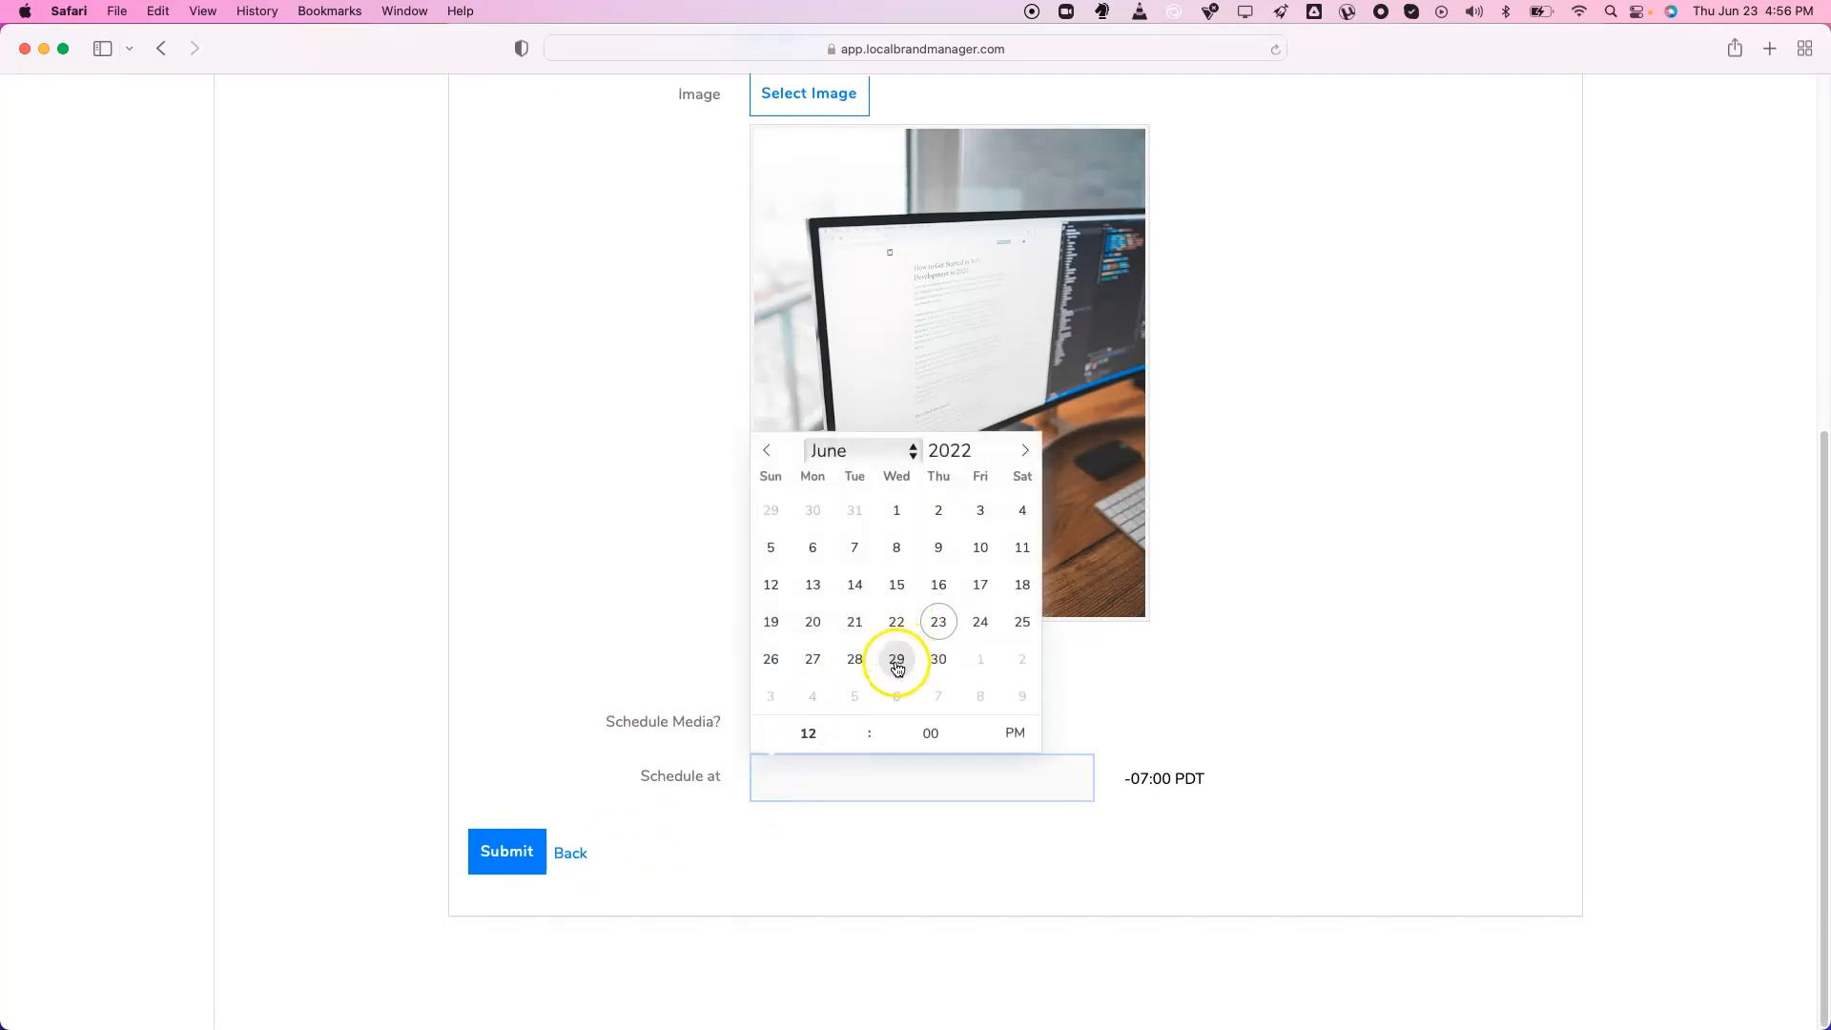
{"action": "left_click", "coordinate": [896, 659]}
{"action": "double_click", "coordinate": [860, 726]}
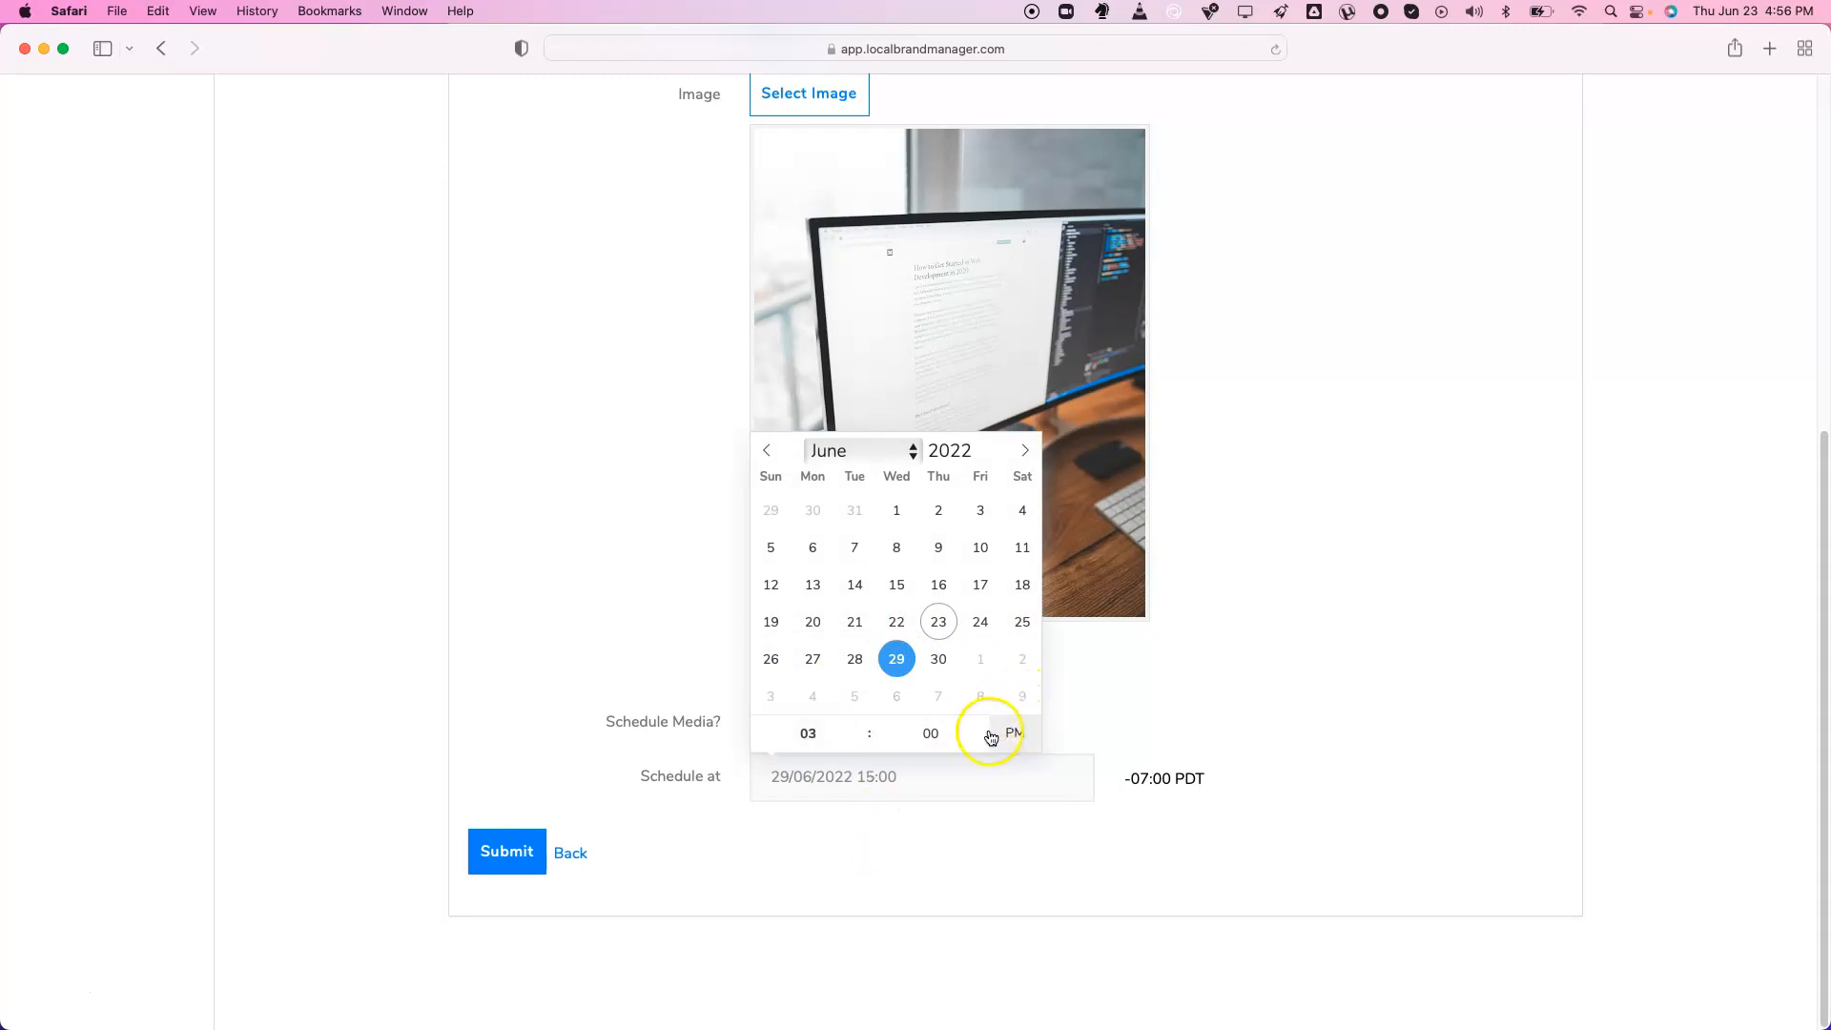
{"action": "left_click", "coordinate": [948, 816]}
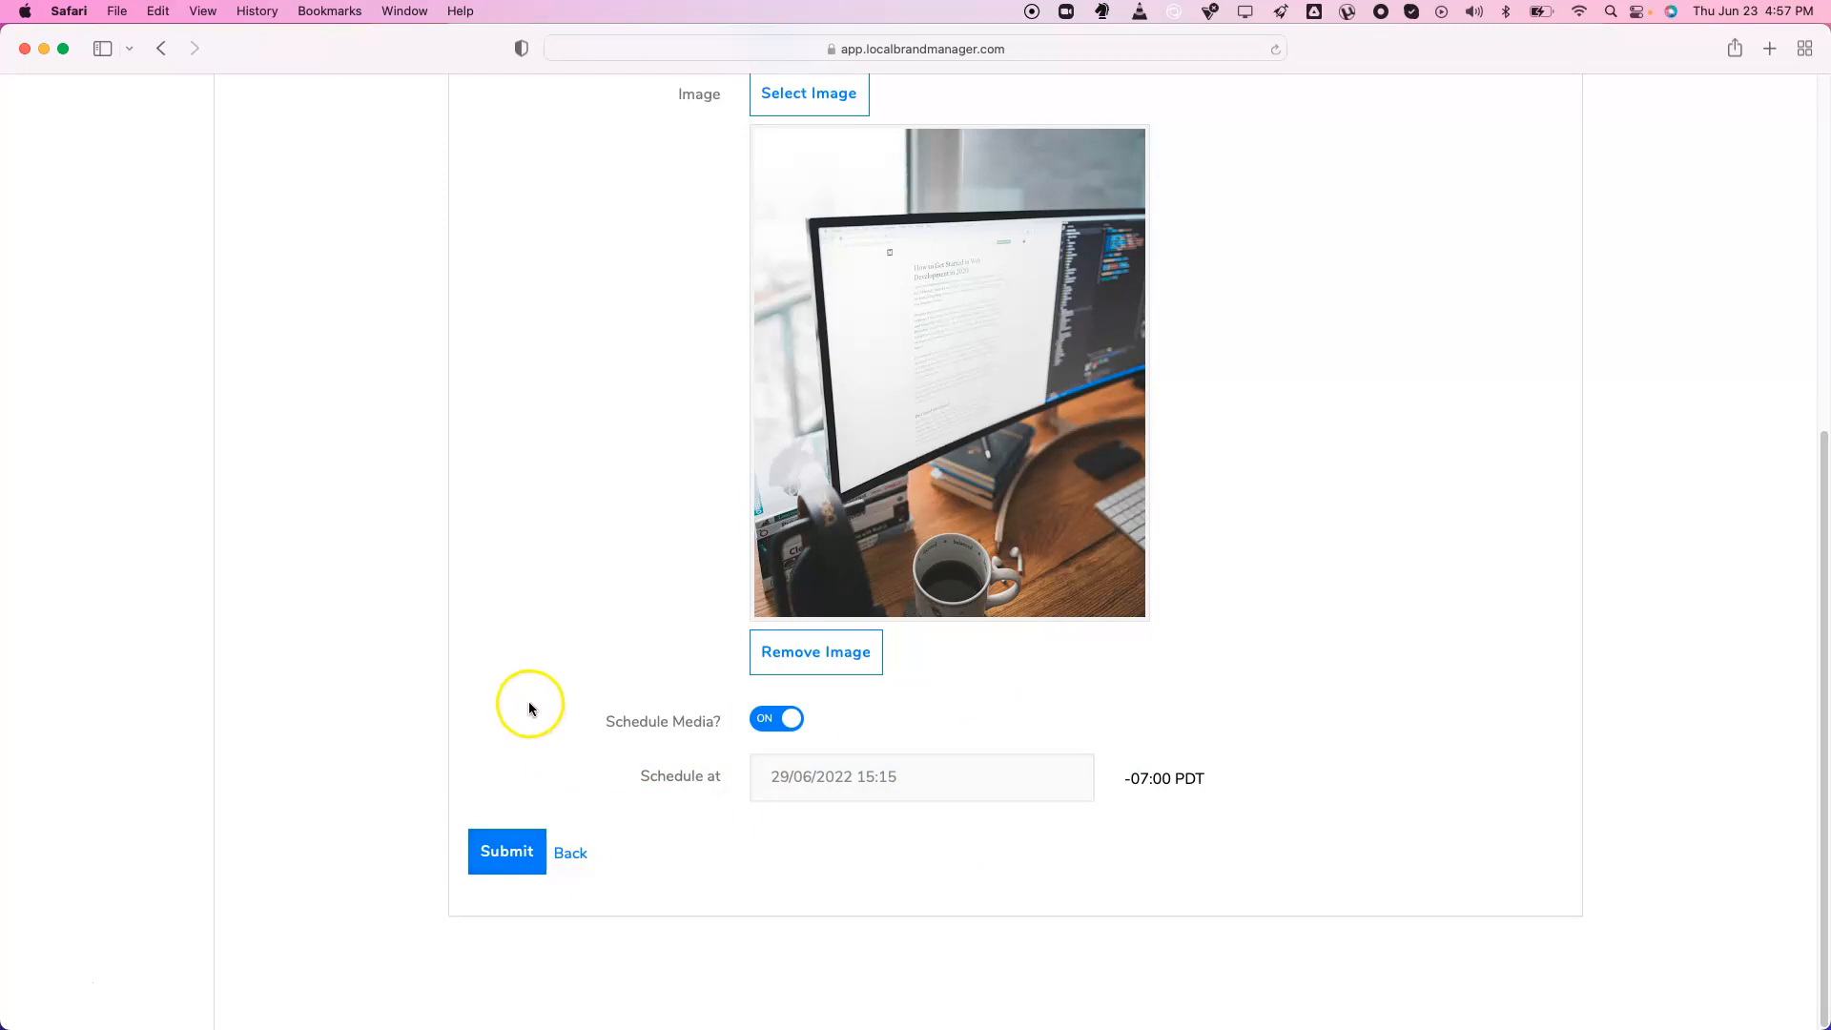
{"action": "scroll", "coordinate": [494, 666], "scroll_direction": "up", "scroll_amount": 10}
{"action": "left_click", "coordinate": [57, 310]}
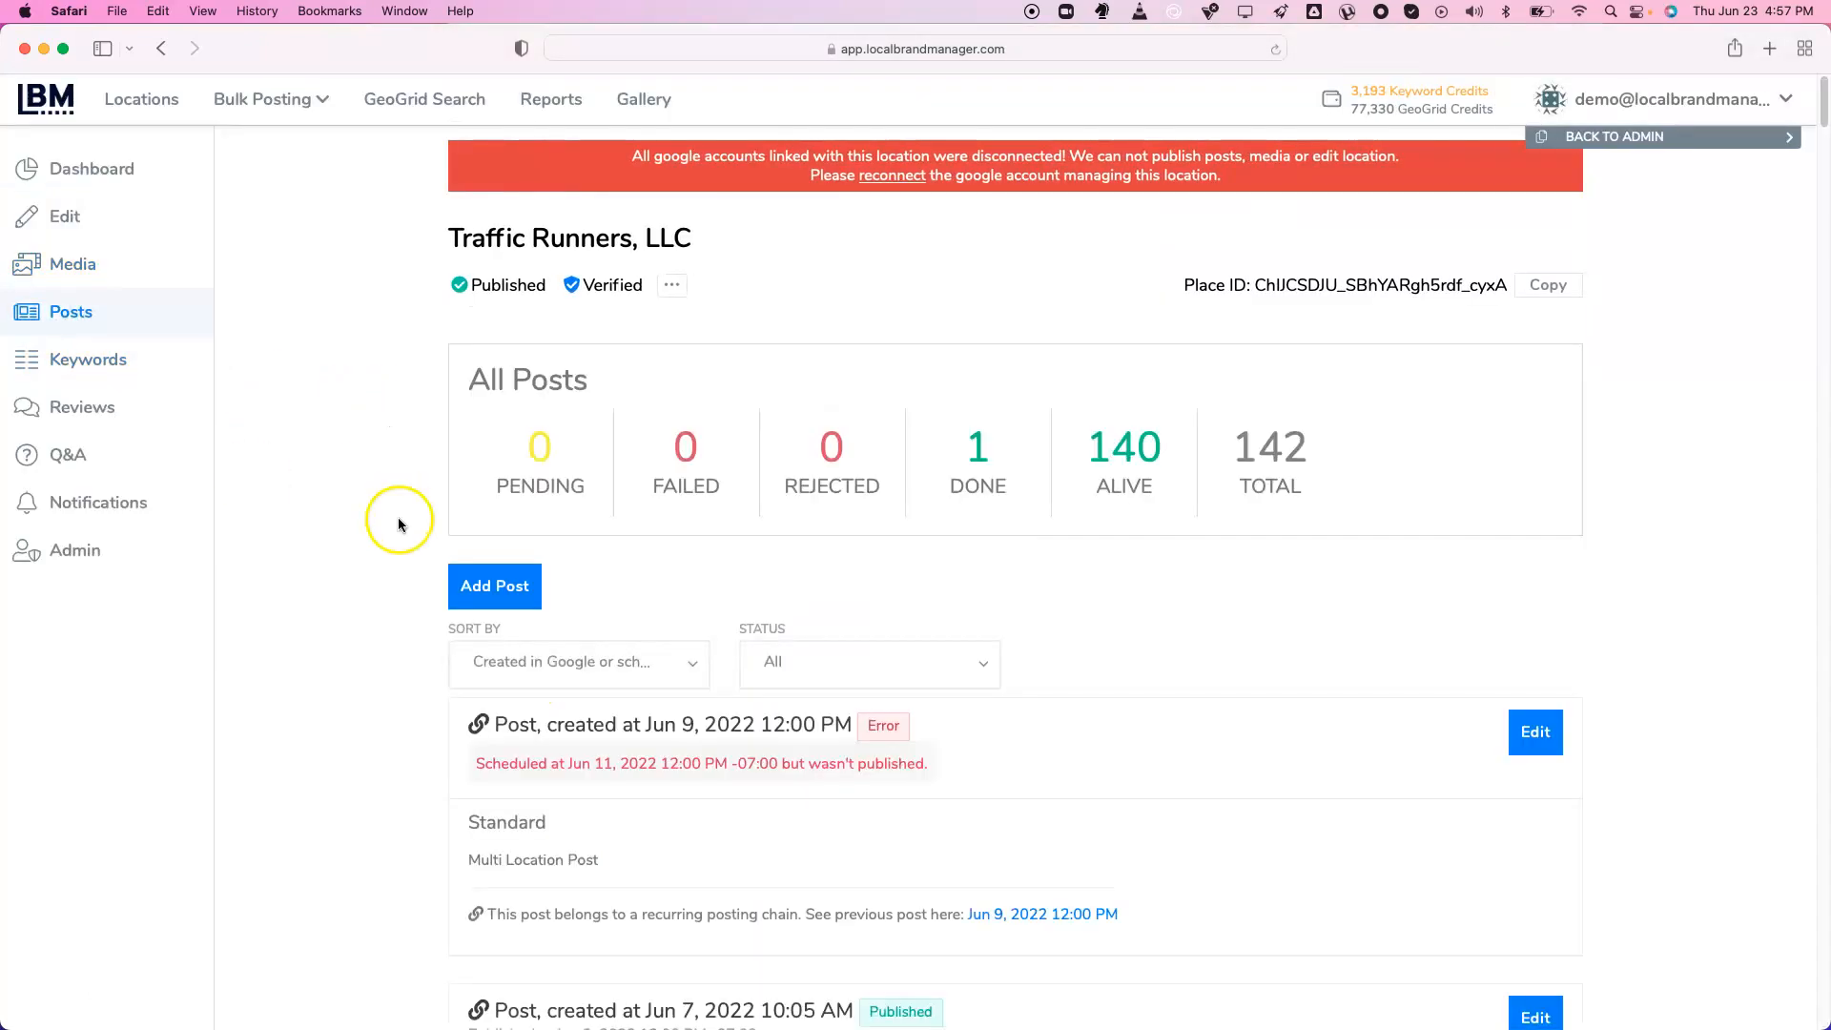
Create a new post and attach the gallery monitor desk photo with recommended EXIF data
{"action": "left_click", "coordinate": [498, 599]}
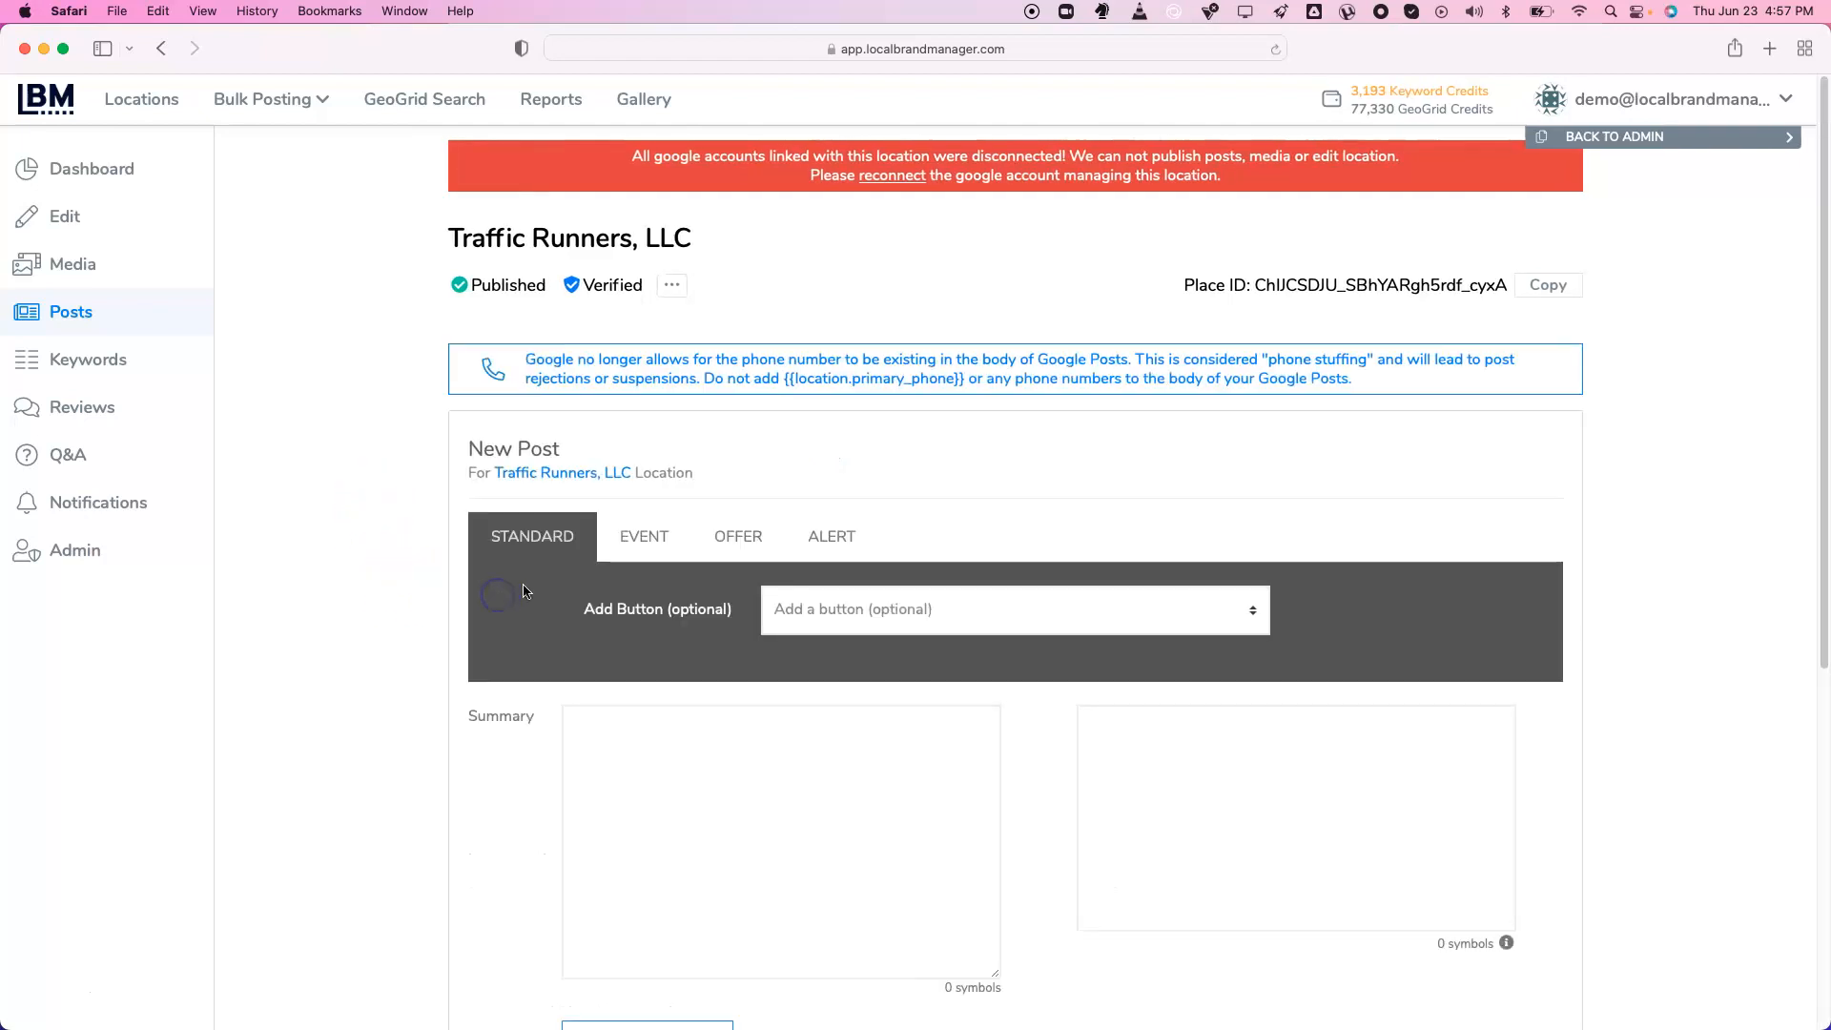
{"action": "scroll", "coordinate": [431, 520], "scroll_direction": "down", "scroll_amount": 3}
{"action": "scroll", "coordinate": [431, 521], "scroll_direction": "down", "scroll_amount": 5}
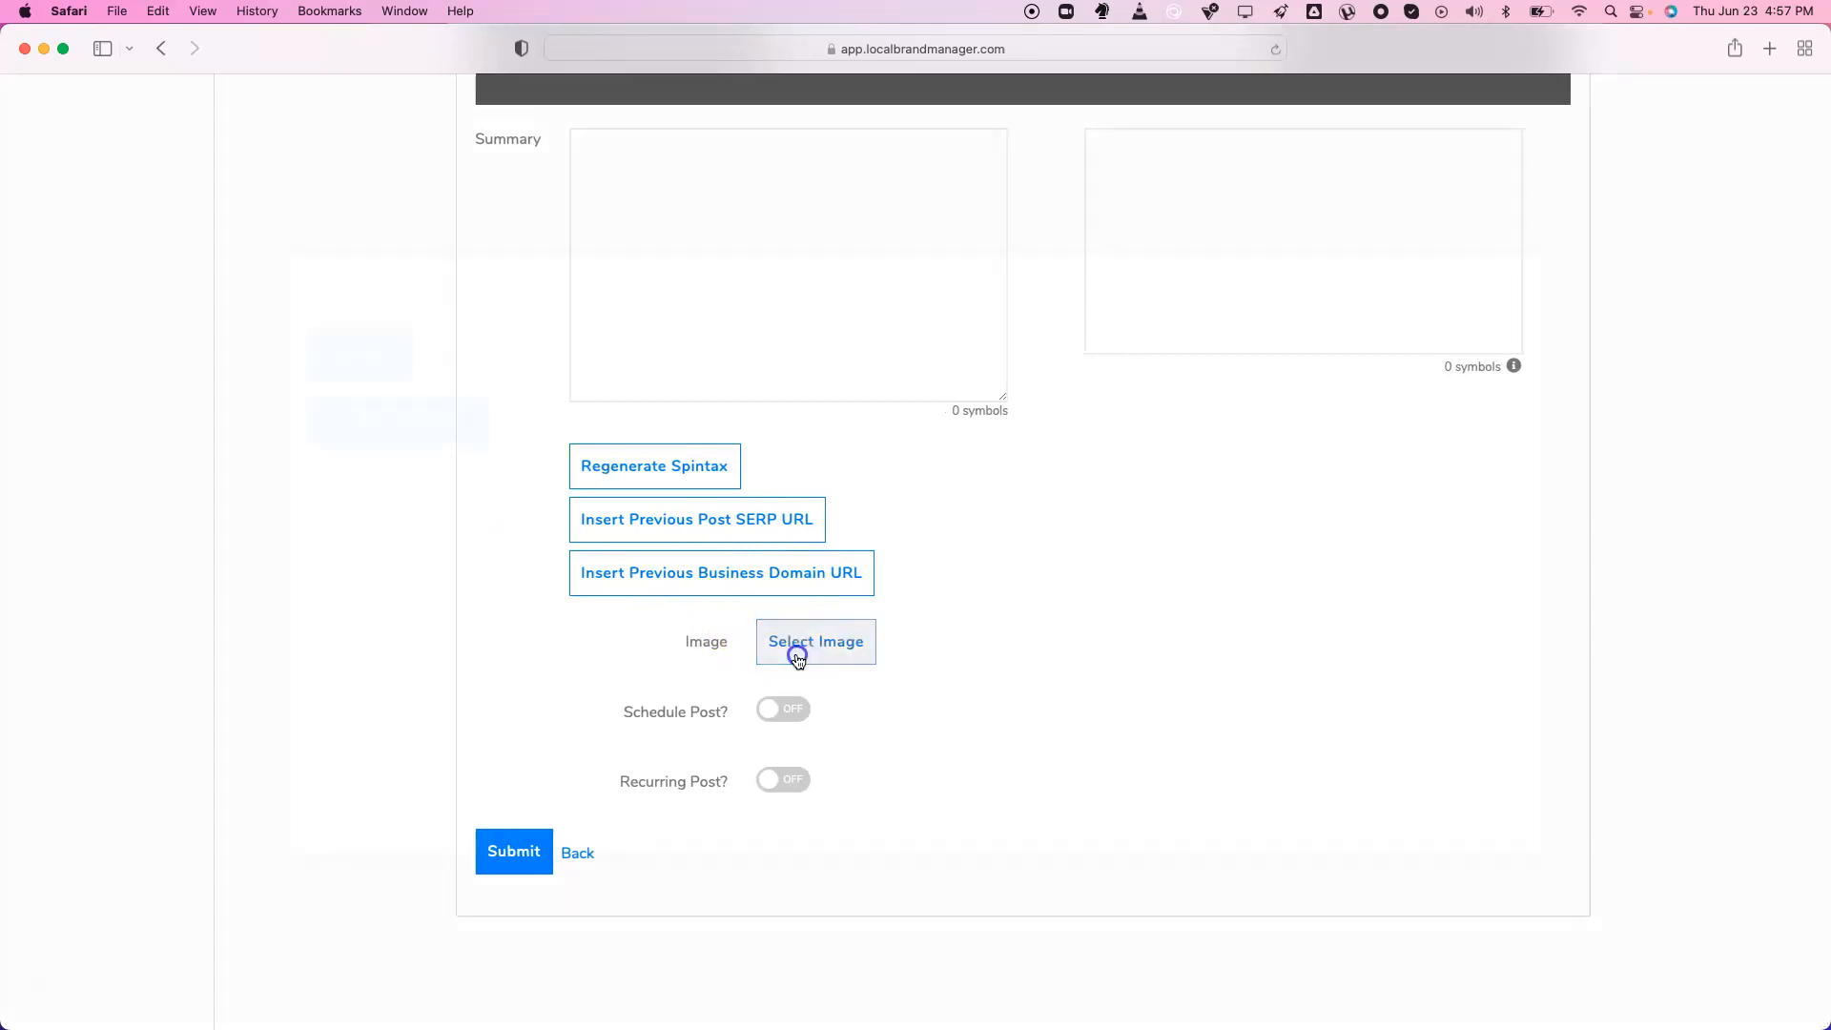
{"action": "left_click", "coordinate": [792, 653]}
{"action": "left_click", "coordinate": [501, 371]}
{"action": "left_click", "coordinate": [900, 421]}
{"action": "left_click", "coordinate": [431, 324]}
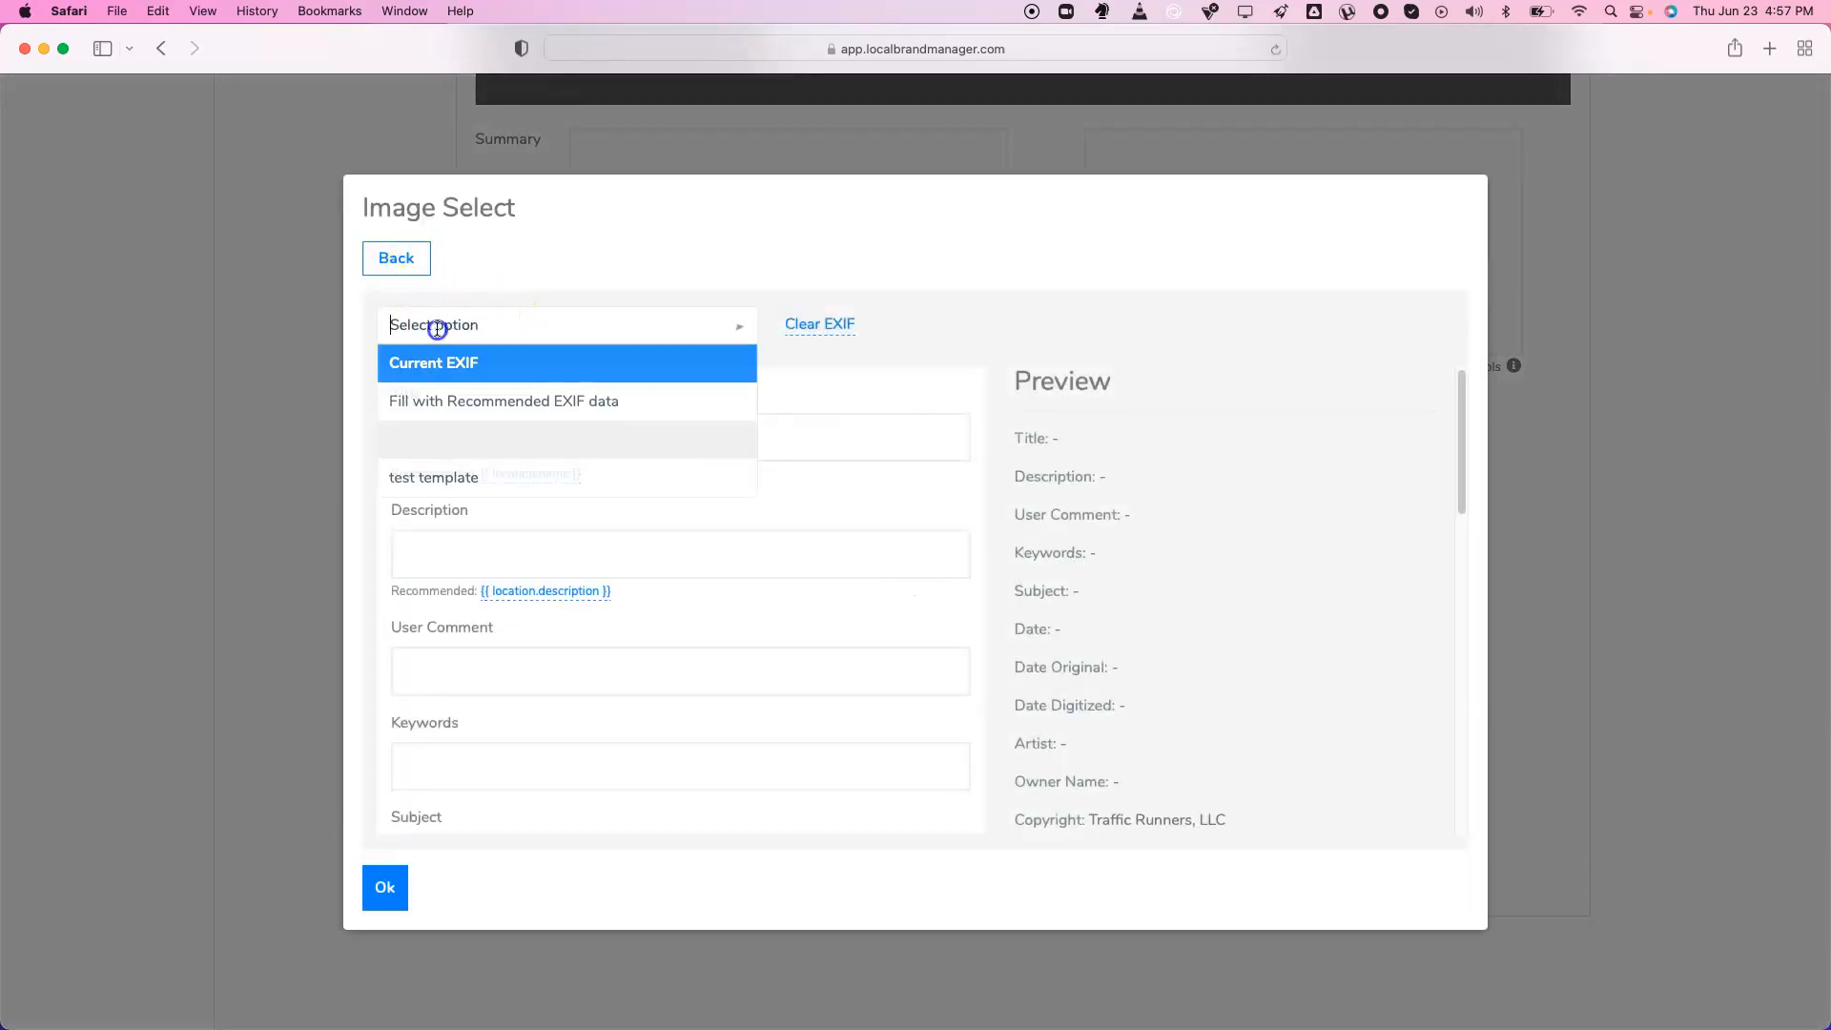
{"action": "left_click", "coordinate": [456, 395]}
{"action": "left_click", "coordinate": [384, 883]}
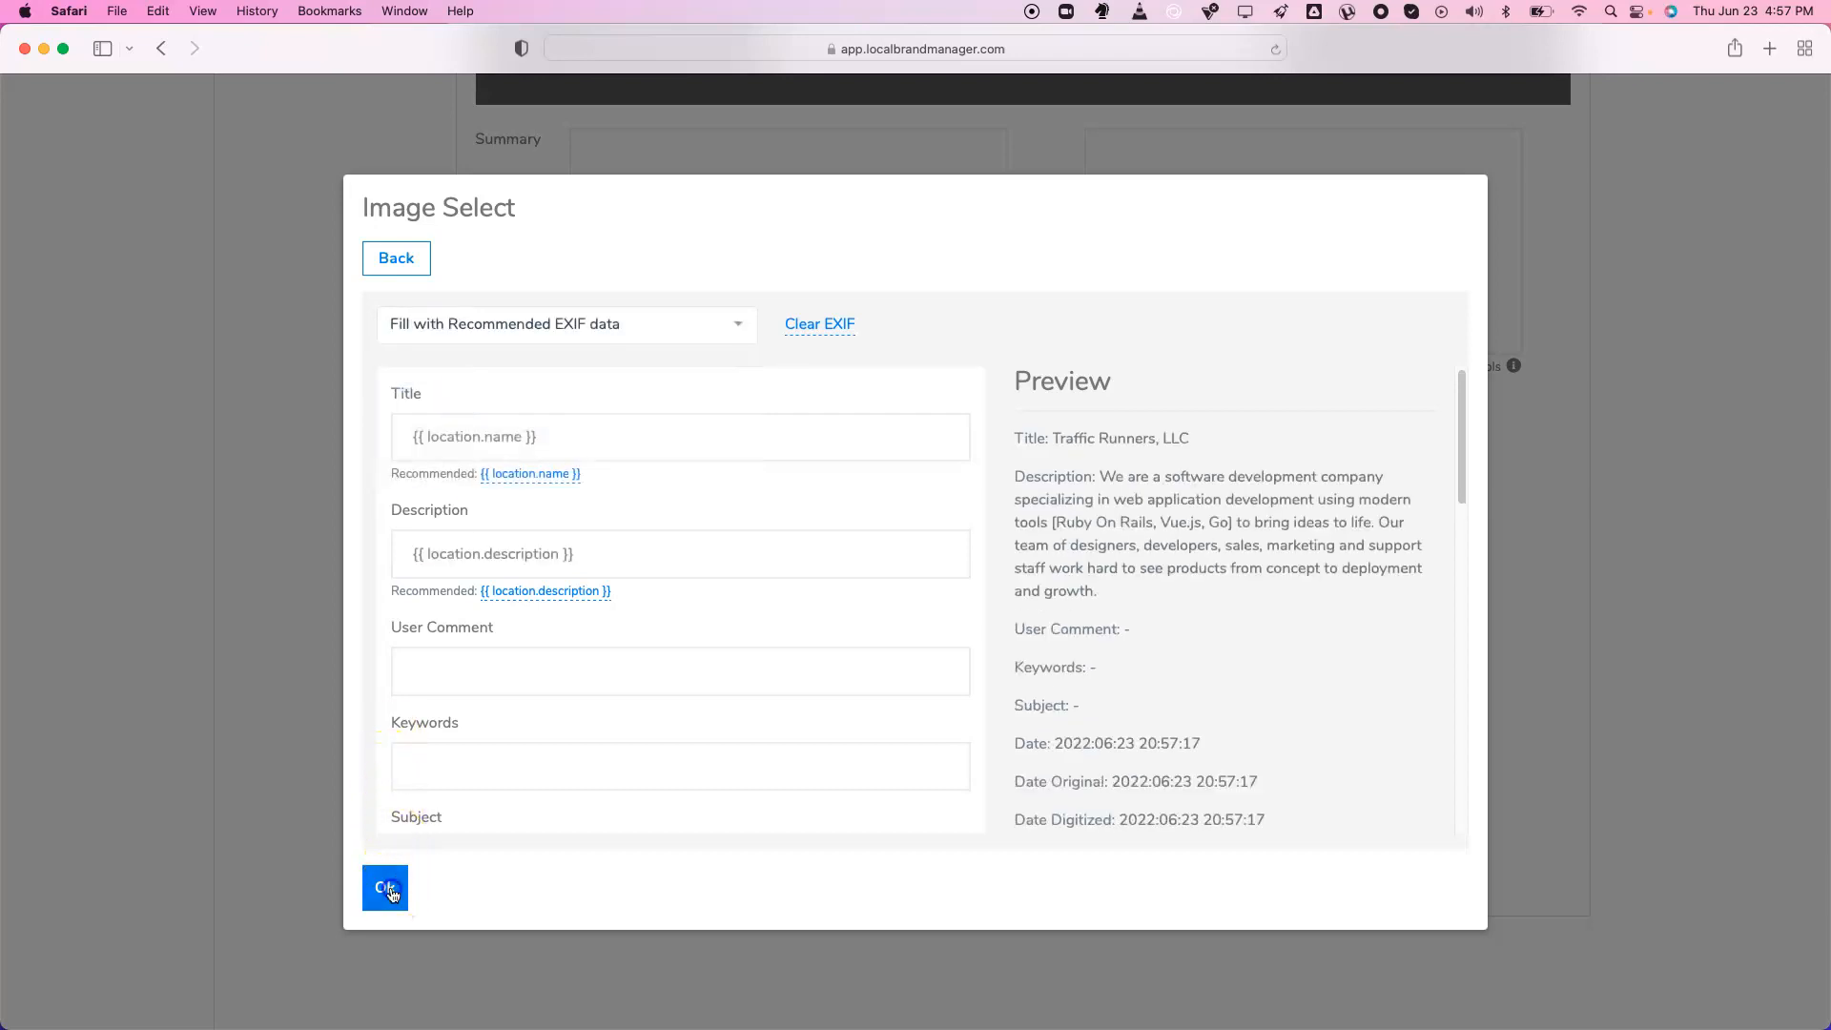
{"action": "scroll", "coordinate": [393, 586], "scroll_direction": "up", "scroll_amount": 1}
{"action": "scroll", "coordinate": [394, 590], "scroll_direction": "up", "scroll_amount": 3}
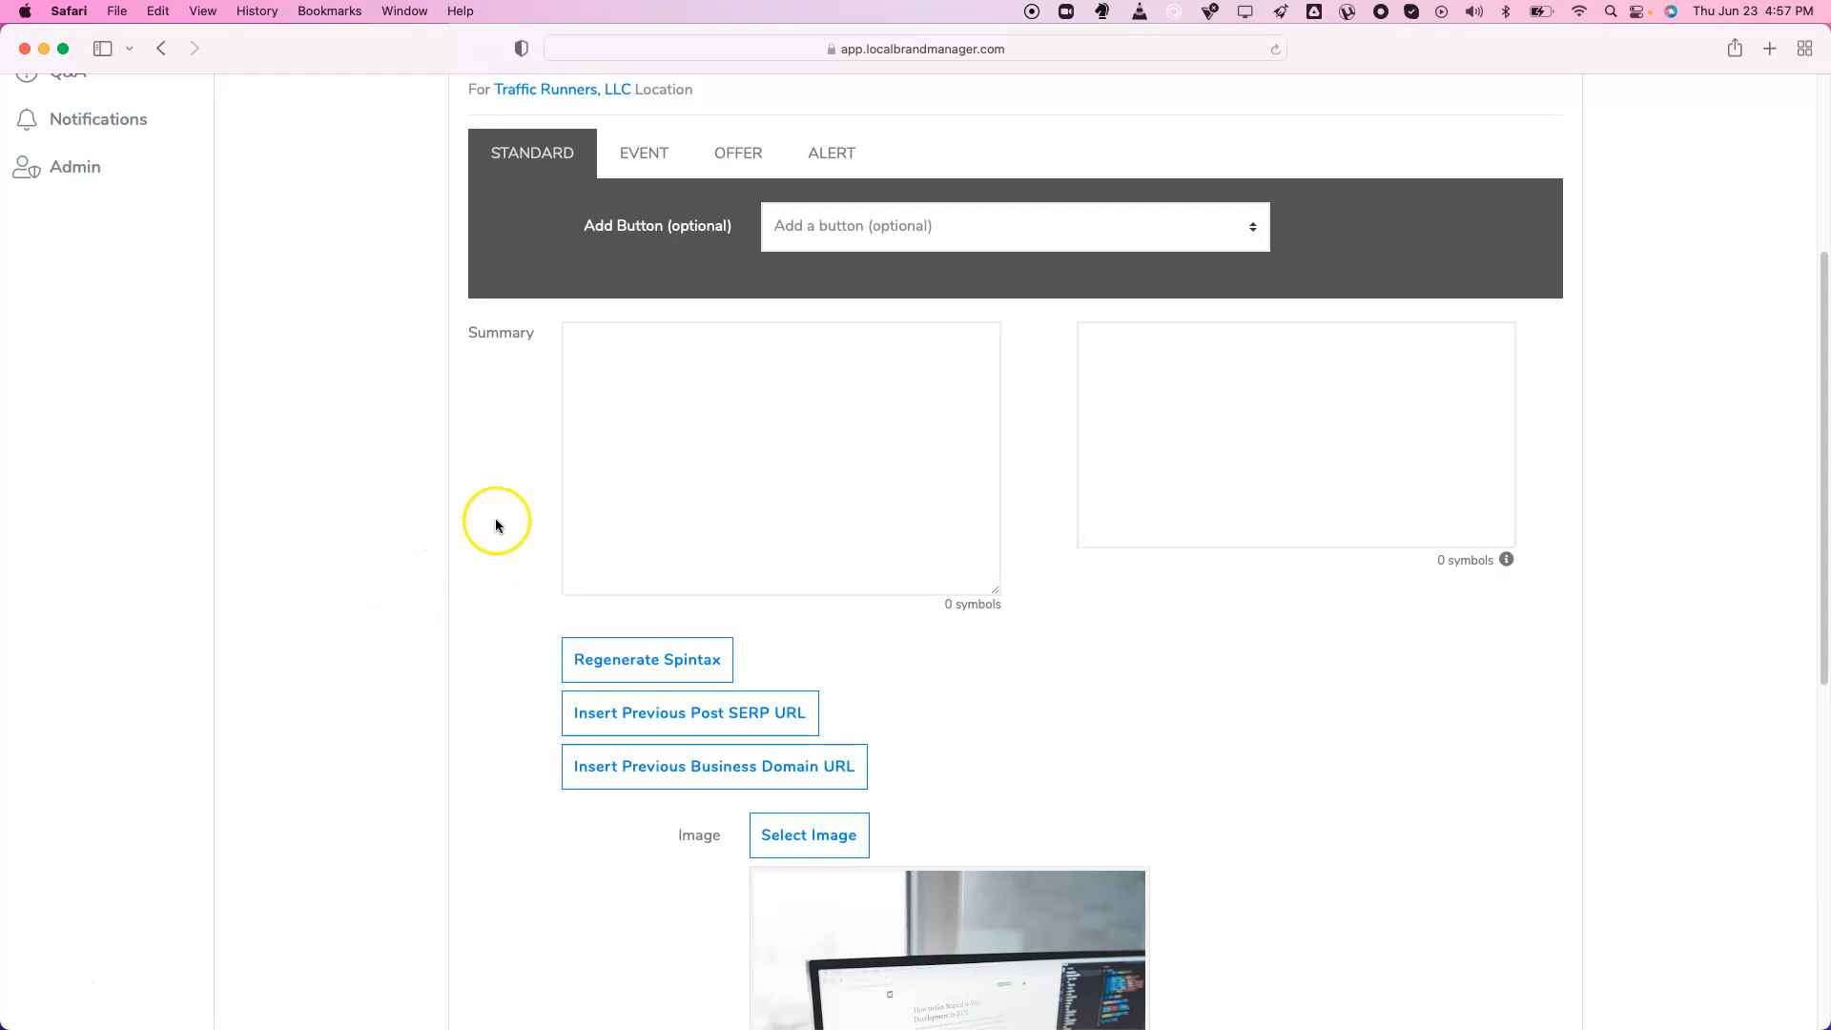
Try the Event and Offer post types, then make it an Alert post with type COVID-19
{"action": "left_click", "coordinate": [662, 160]}
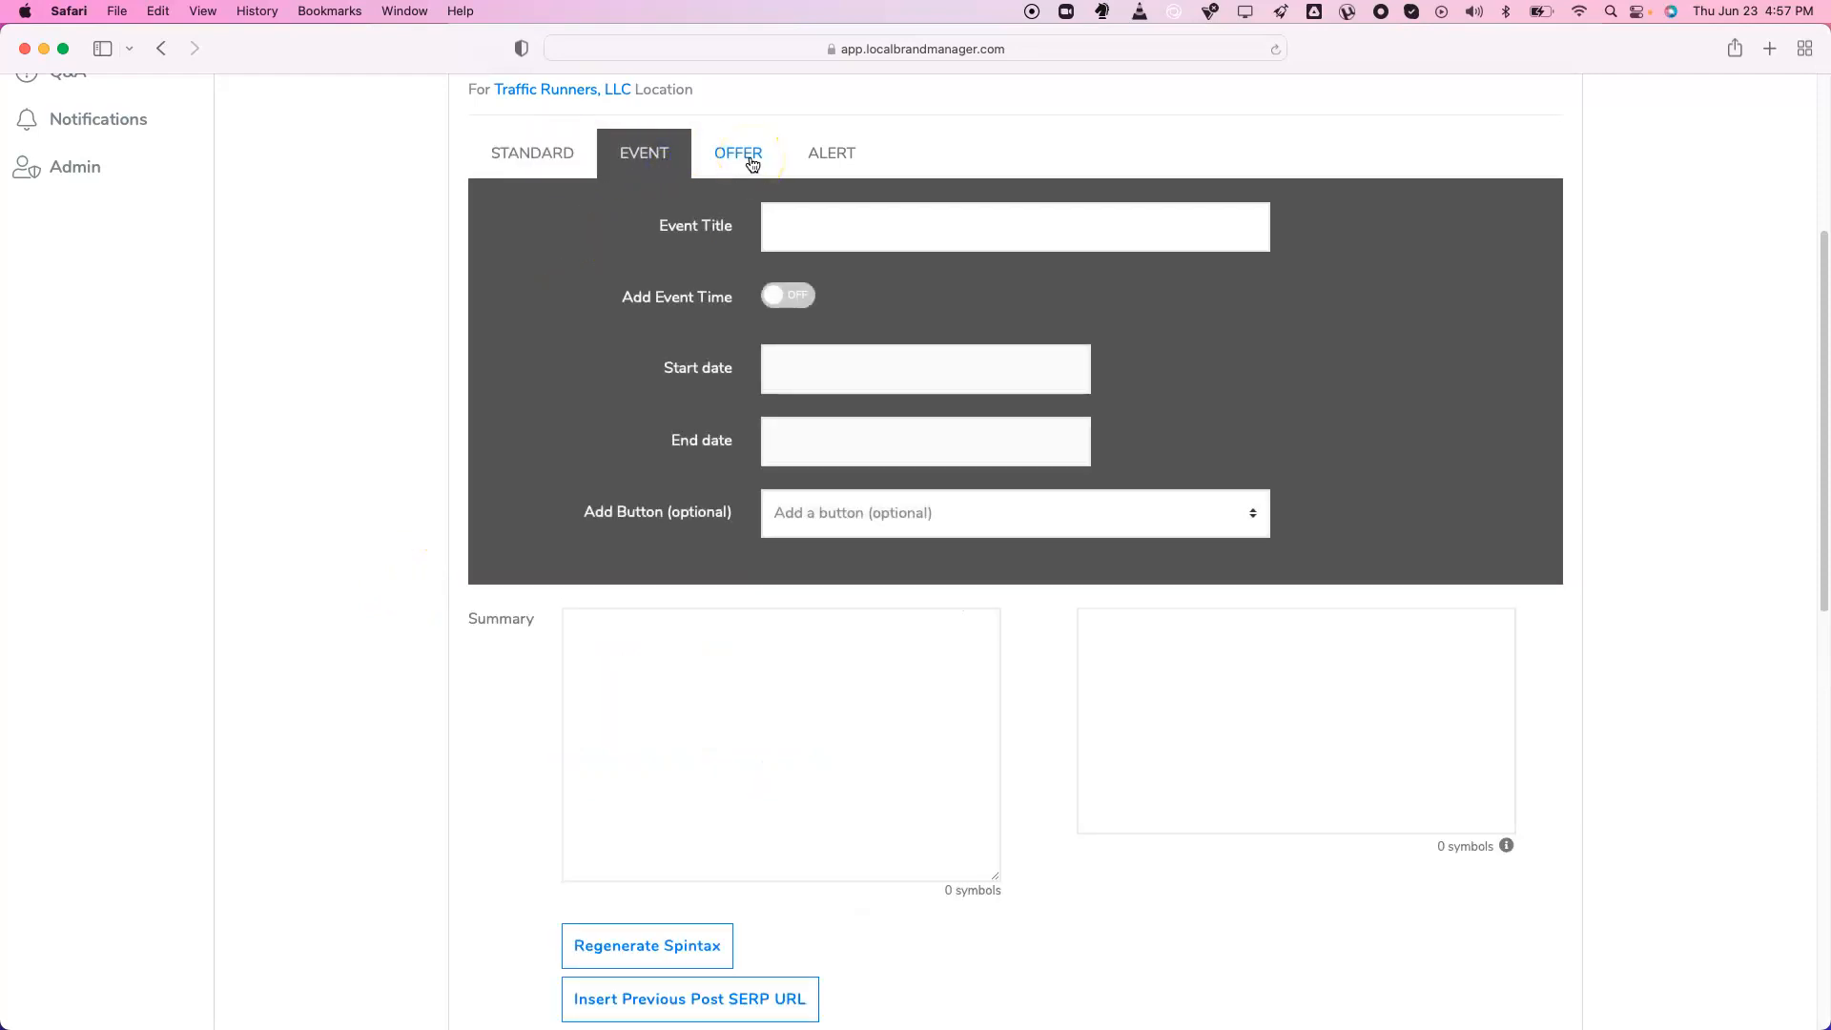
{"action": "left_click", "coordinate": [752, 160]}
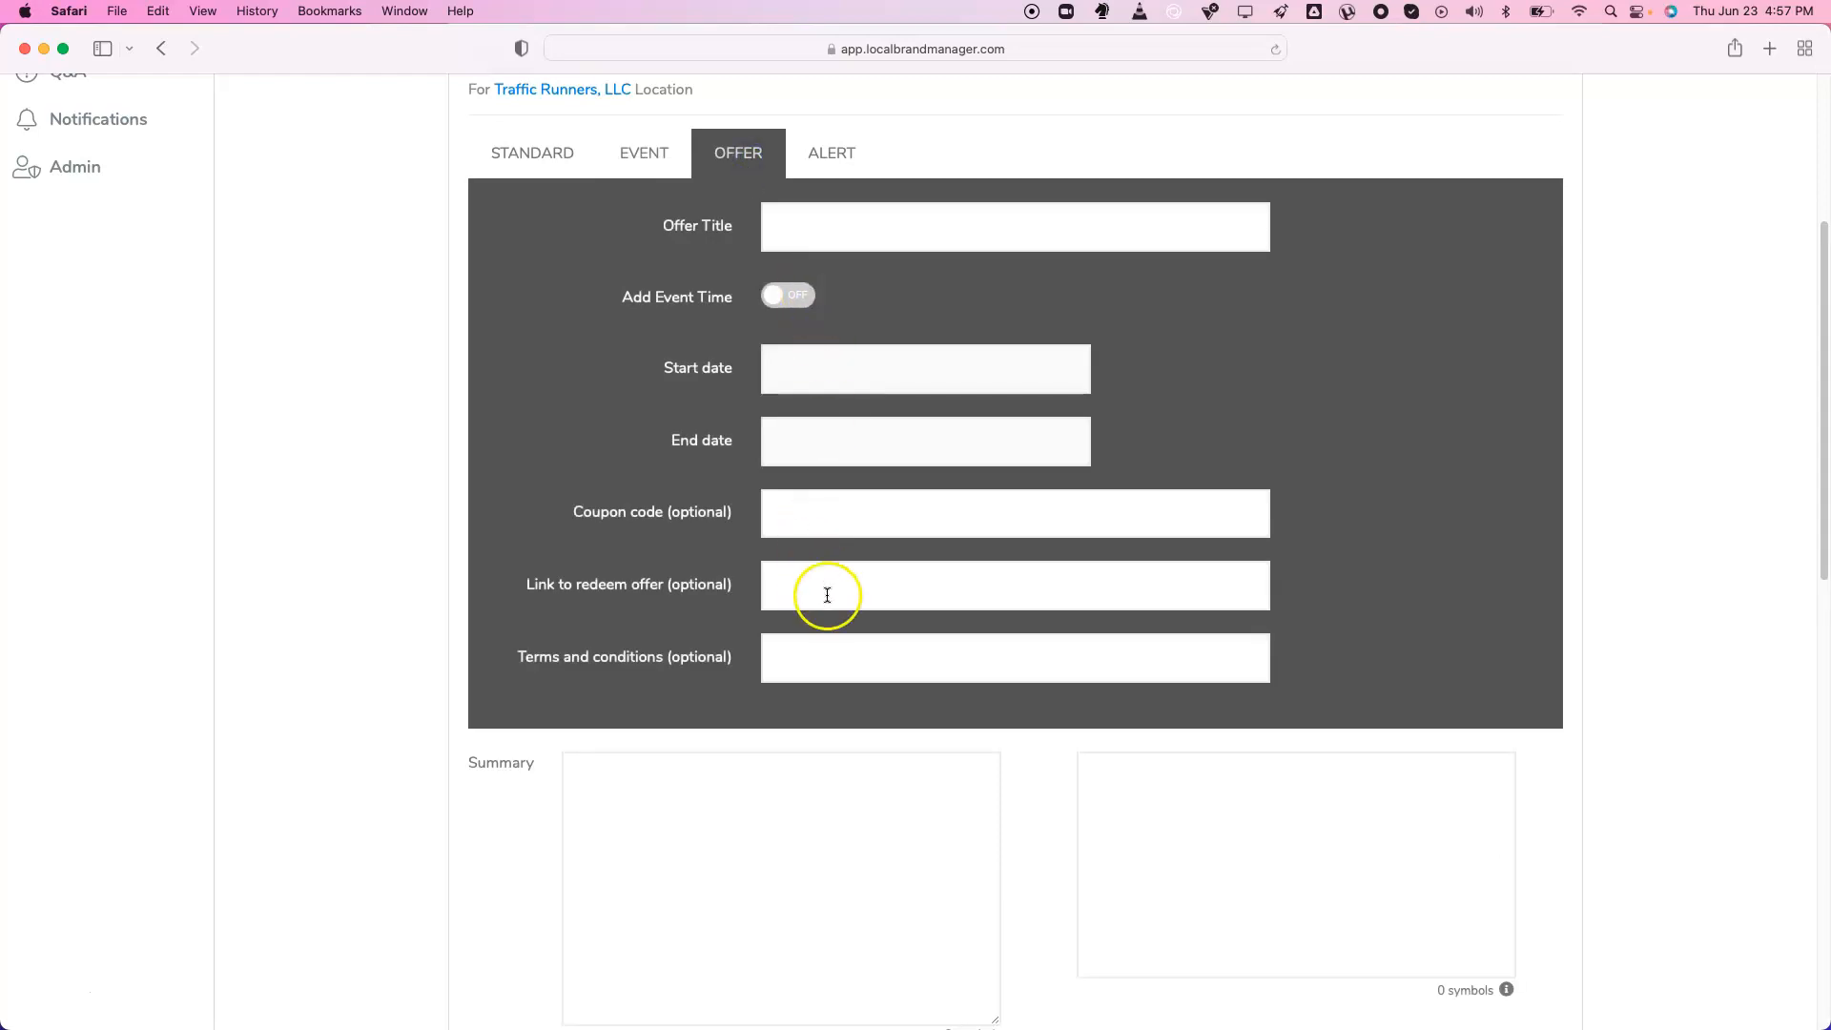
{"action": "left_click", "coordinate": [826, 157]}
{"action": "left_click", "coordinate": [862, 220]}
{"action": "left_click", "coordinate": [855, 214]}
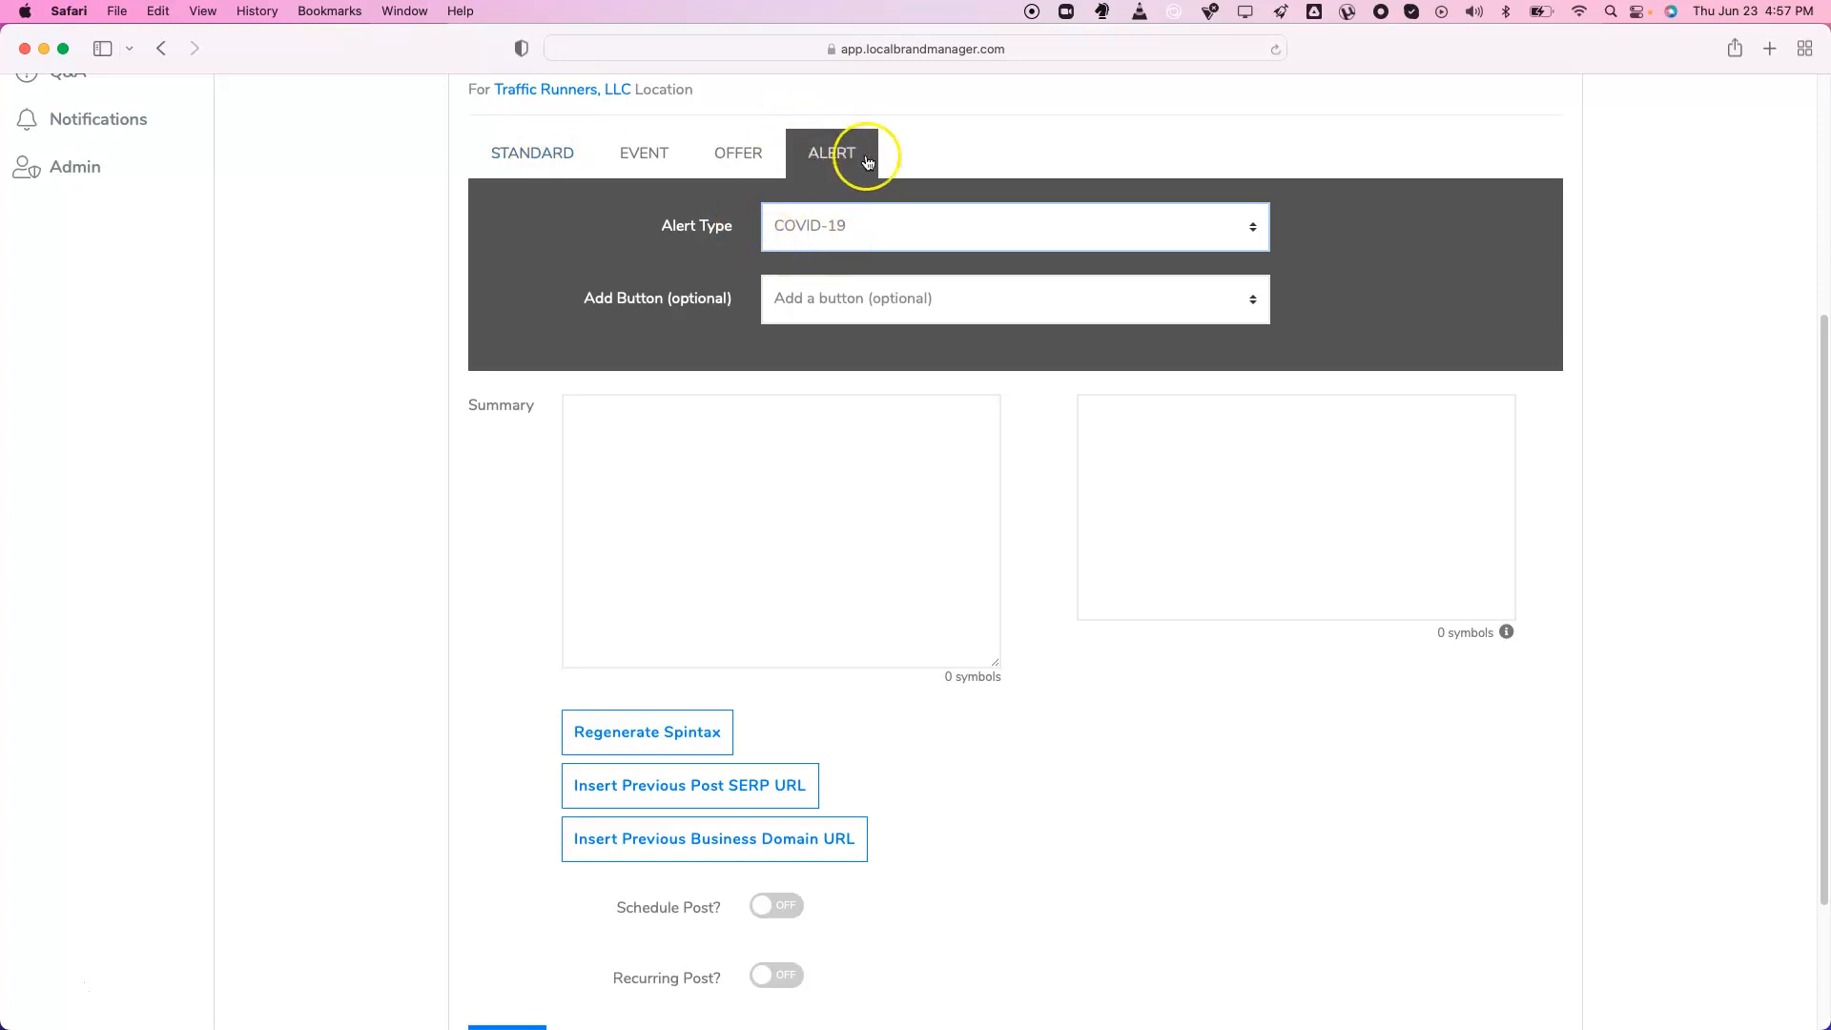
Switch the post back to Standard and enter the summary 'Hello. {How are you?|How's it going?} {1|2|3|4}'
{"action": "left_click", "coordinate": [511, 158]}
{"action": "left_click", "coordinate": [721, 401]}
{"action": "type", "text": "Hello. {How are you?|How's it going?"}
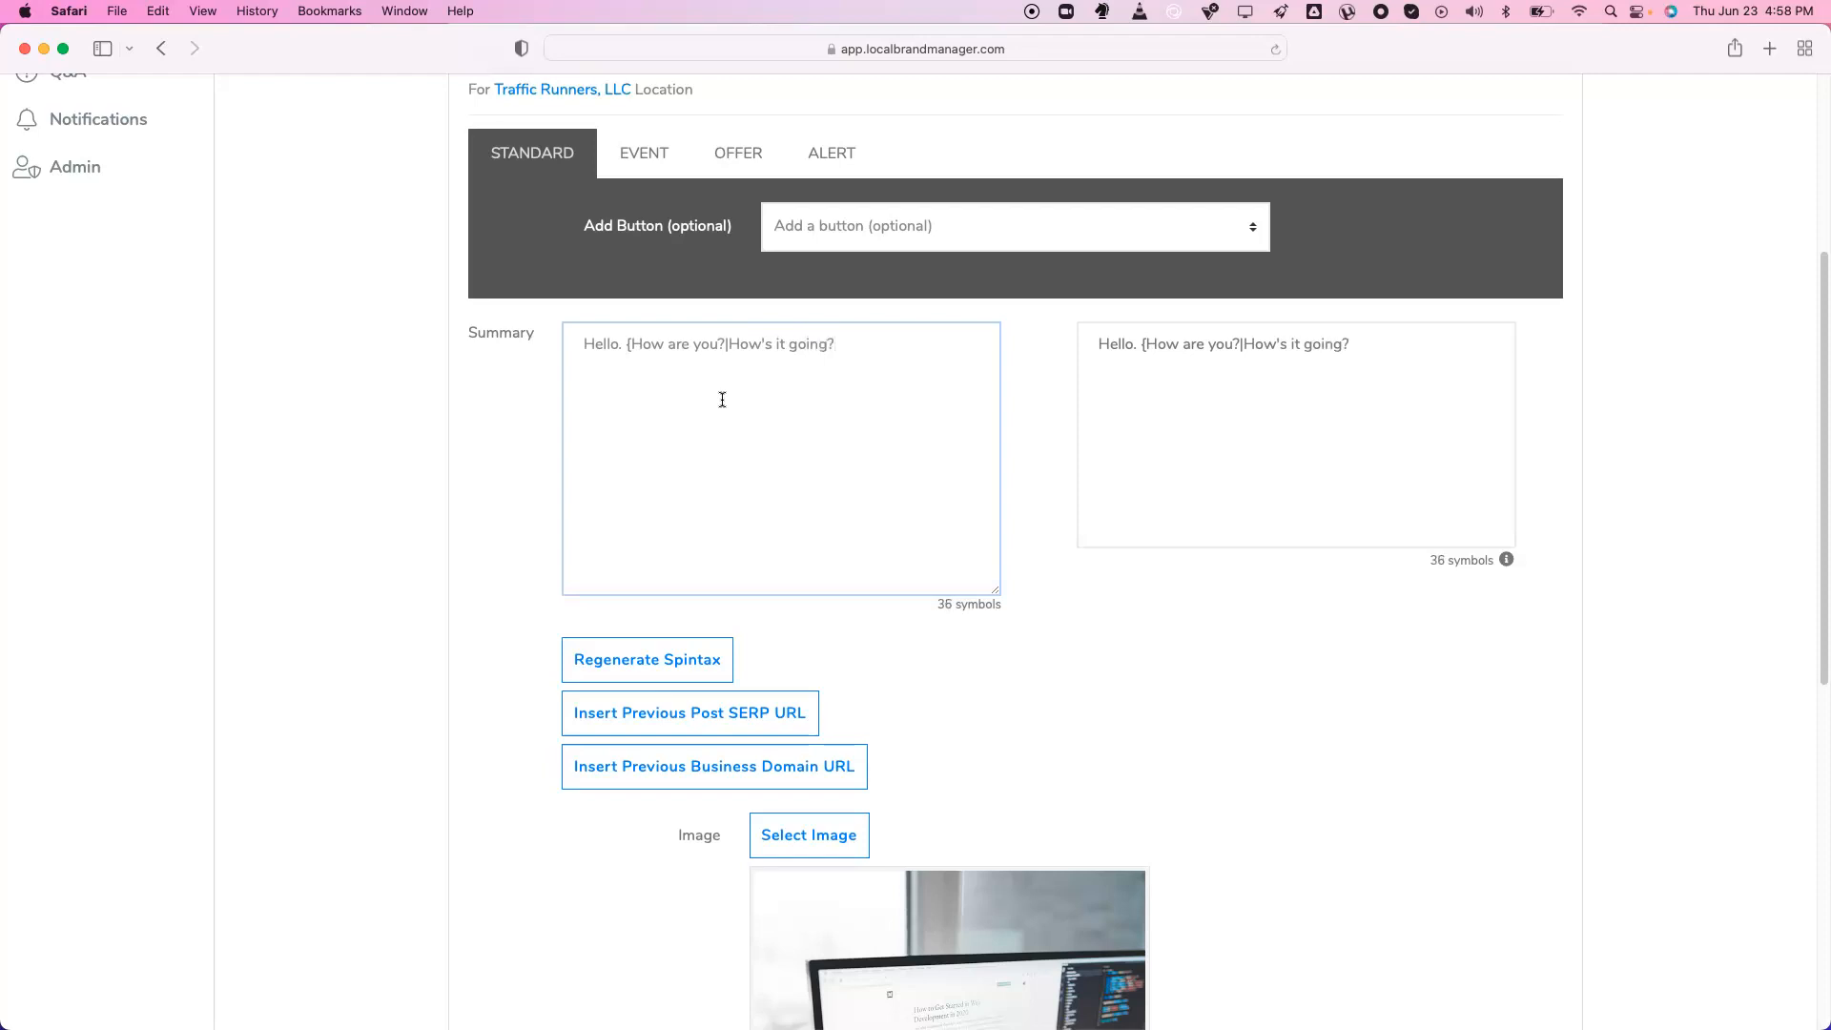
{"action": "type", "text": "}"}
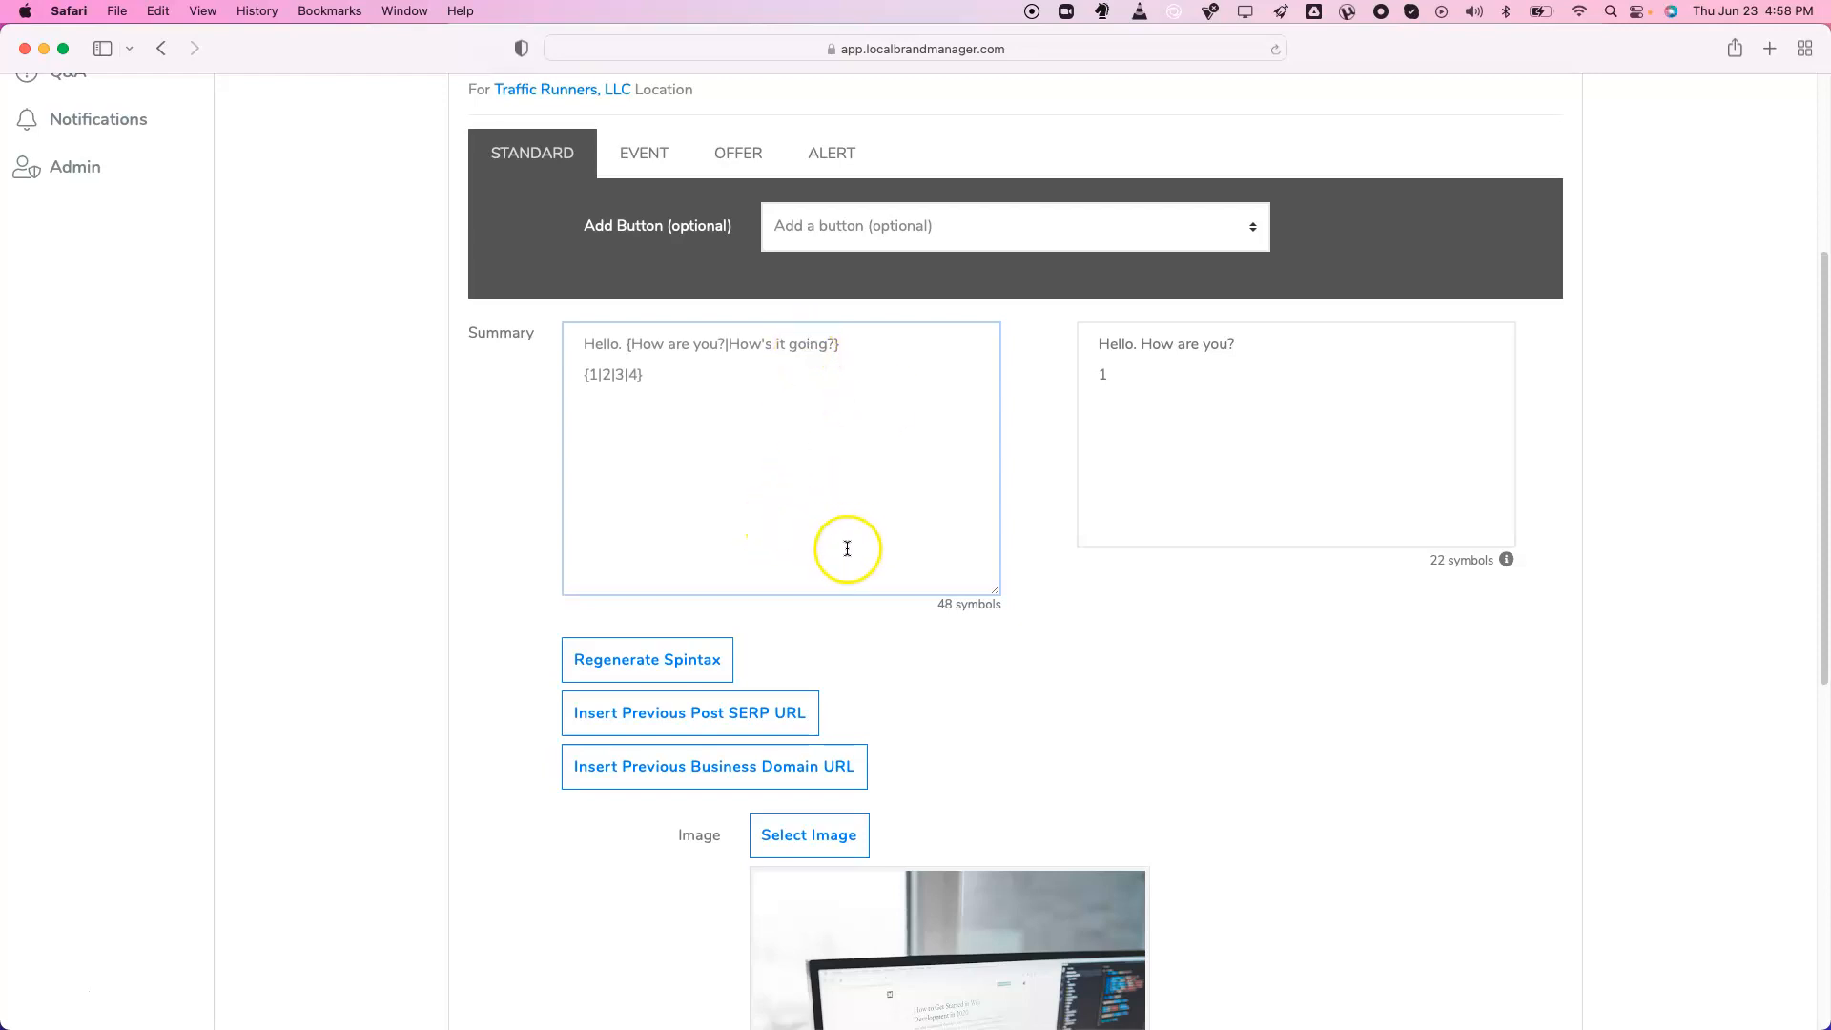
Regenerate the spintax preview twice and compare the resolved greeting with the summary text
{"action": "left_click", "coordinate": [664, 669]}
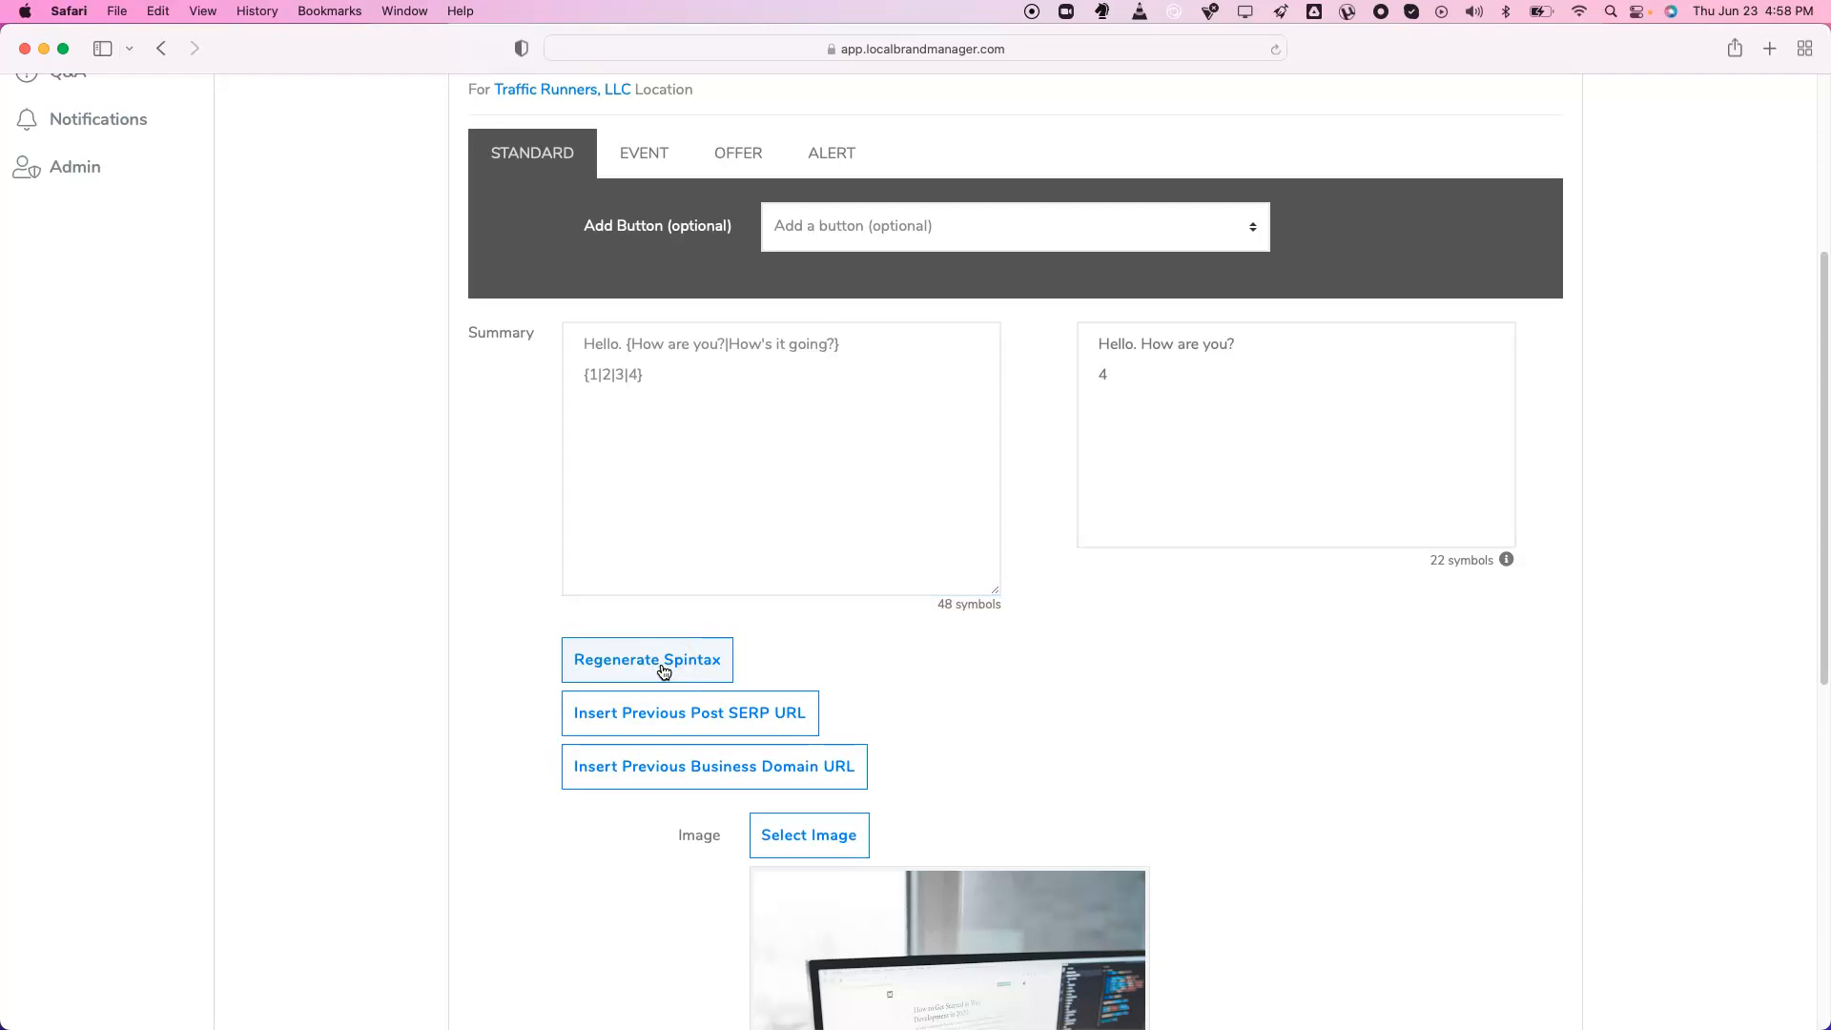
{"action": "left_click", "coordinate": [664, 669]}
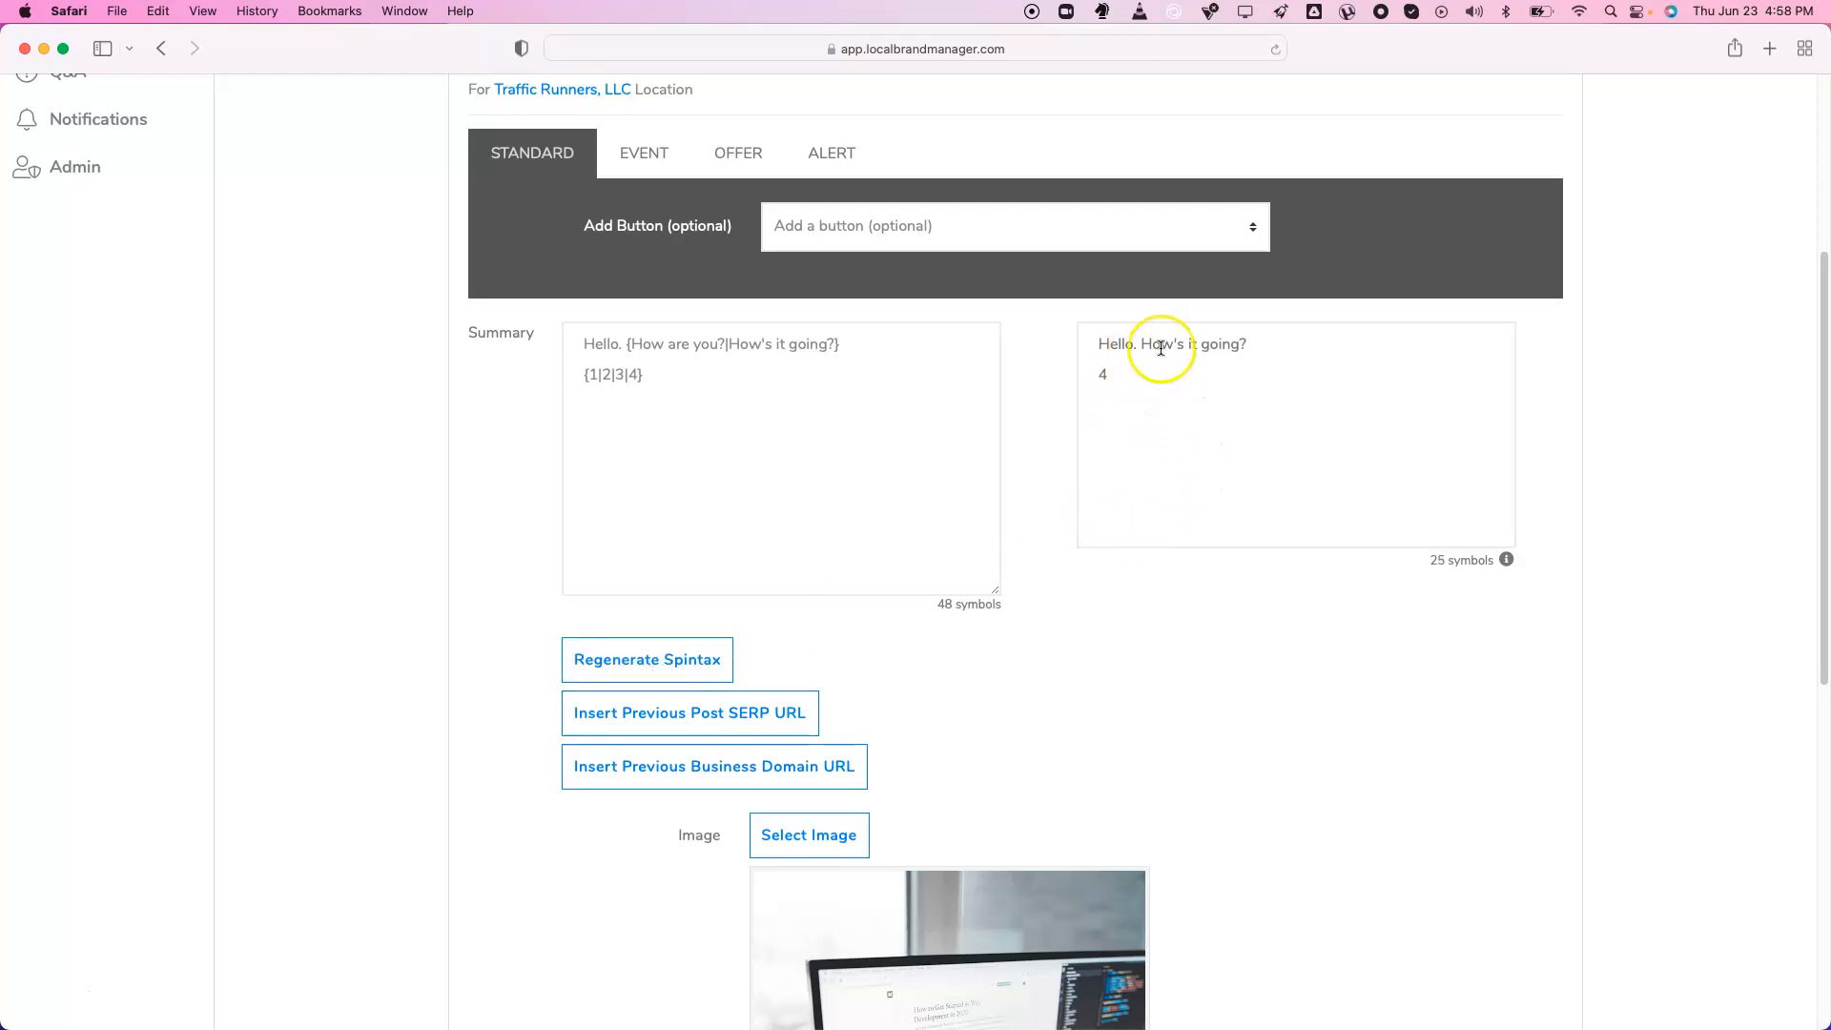
{"action": "left_click_drag", "start_coordinate": [1139, 345], "coordinate": [1251, 345]}
{"action": "left_click", "coordinate": [1253, 344]}
{"action": "left_click_drag", "start_coordinate": [631, 345], "coordinate": [830, 347]}
{"action": "left_click", "coordinate": [835, 345]}
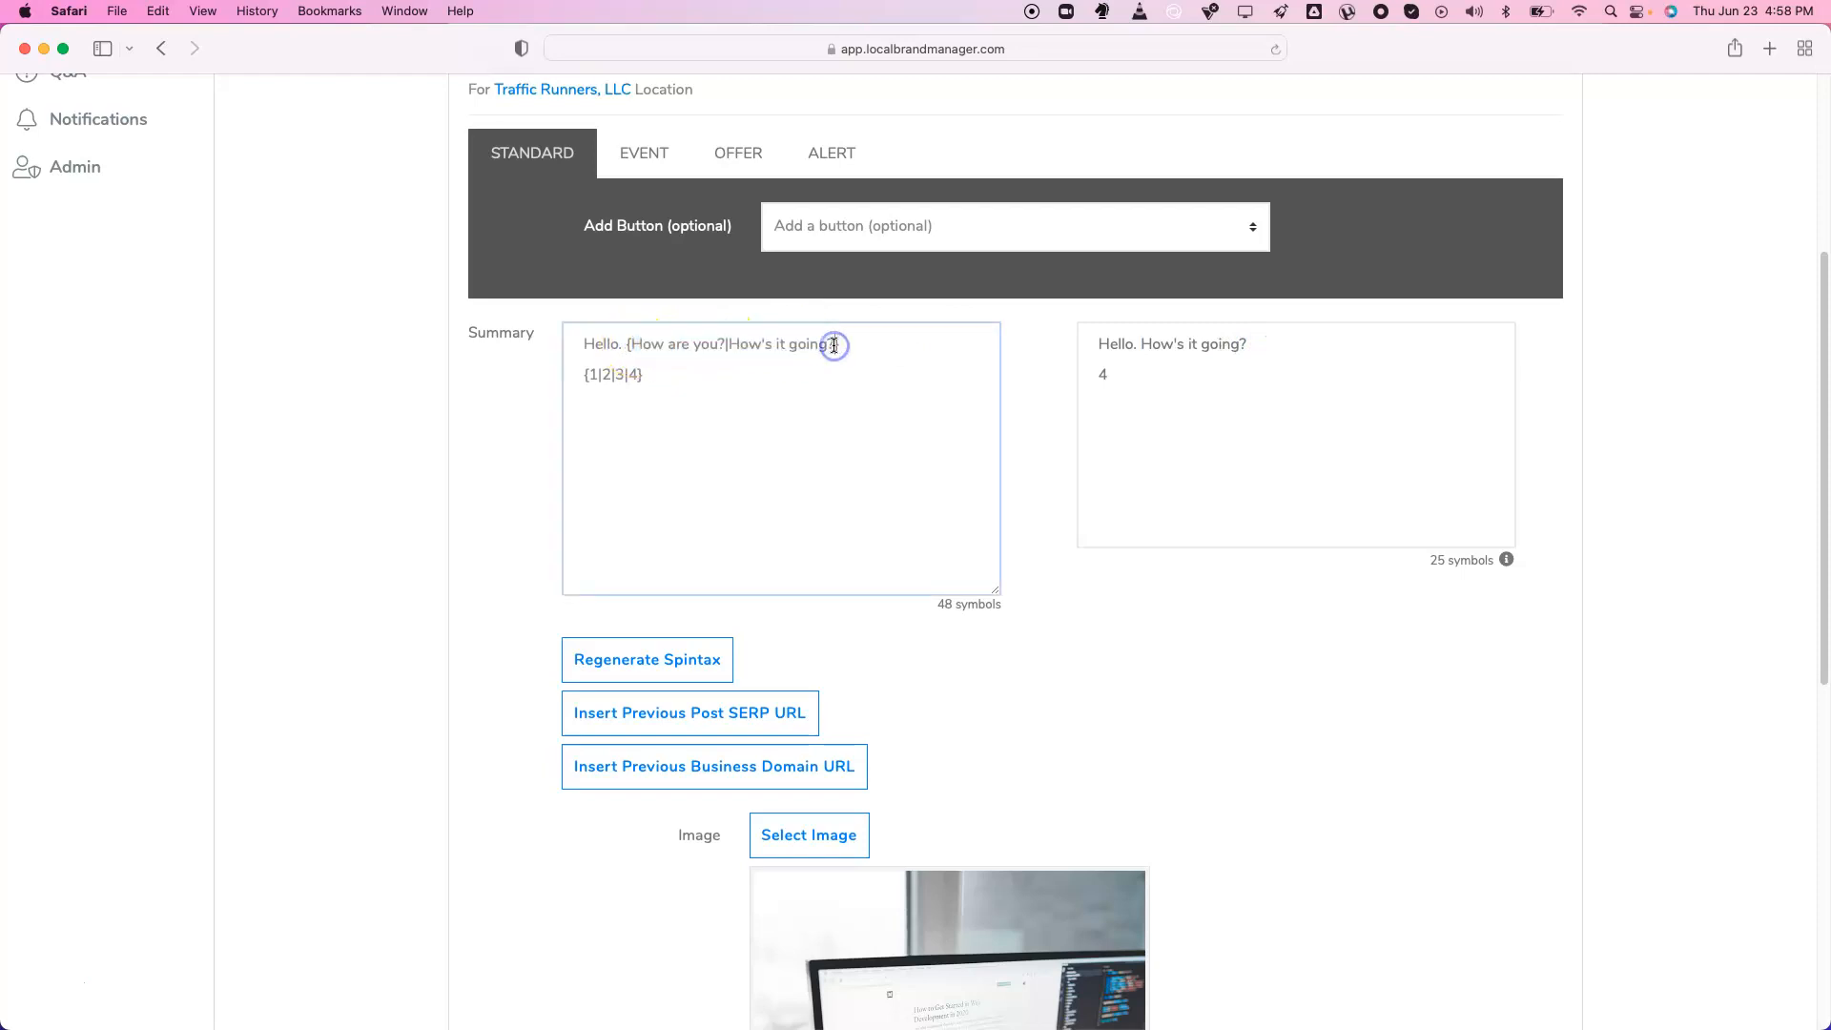
{"action": "left_click_drag", "start_coordinate": [592, 374], "coordinate": [641, 374]}
{"action": "left_click", "coordinate": [639, 376]}
{"action": "scroll", "coordinate": [883, 531], "scroll_direction": "down", "scroll_amount": 10}
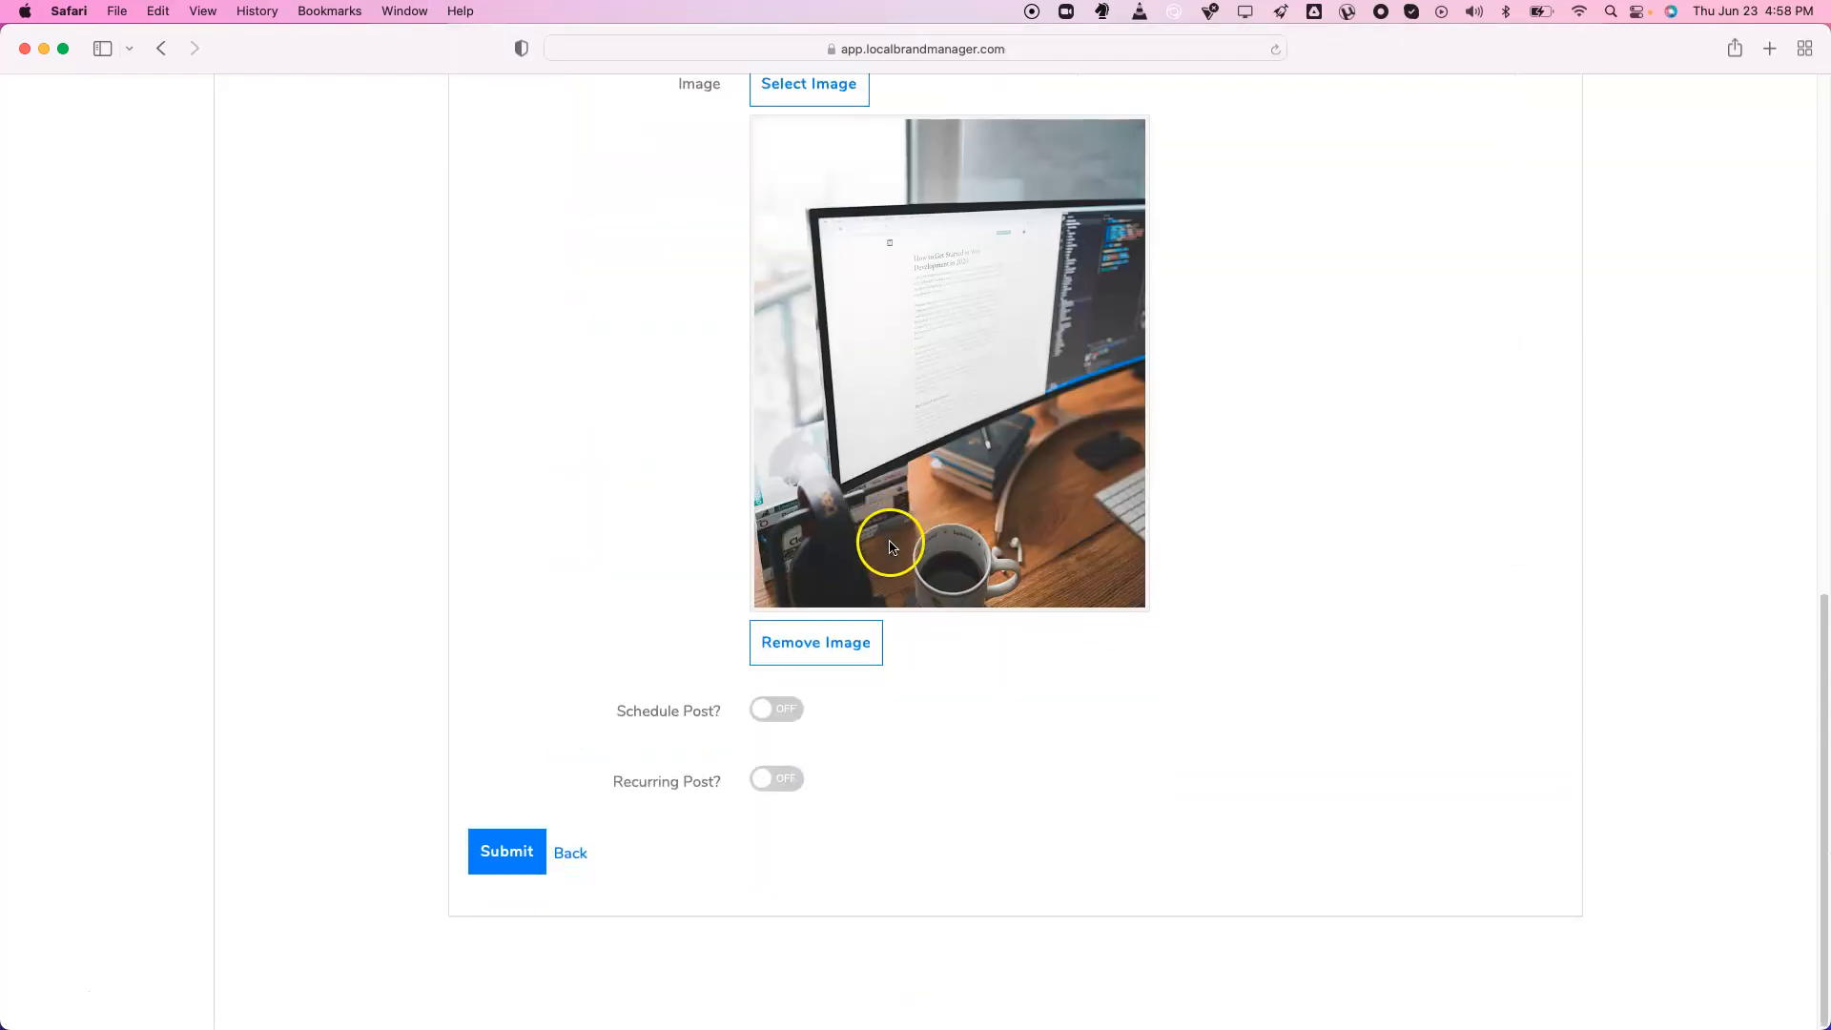
Turn on Recurring Post, repeating every 7 days and expiring after 10 repeats
{"action": "left_click", "coordinate": [776, 780]}
{"action": "scroll", "coordinate": [889, 733], "scroll_direction": "down", "scroll_amount": 3}
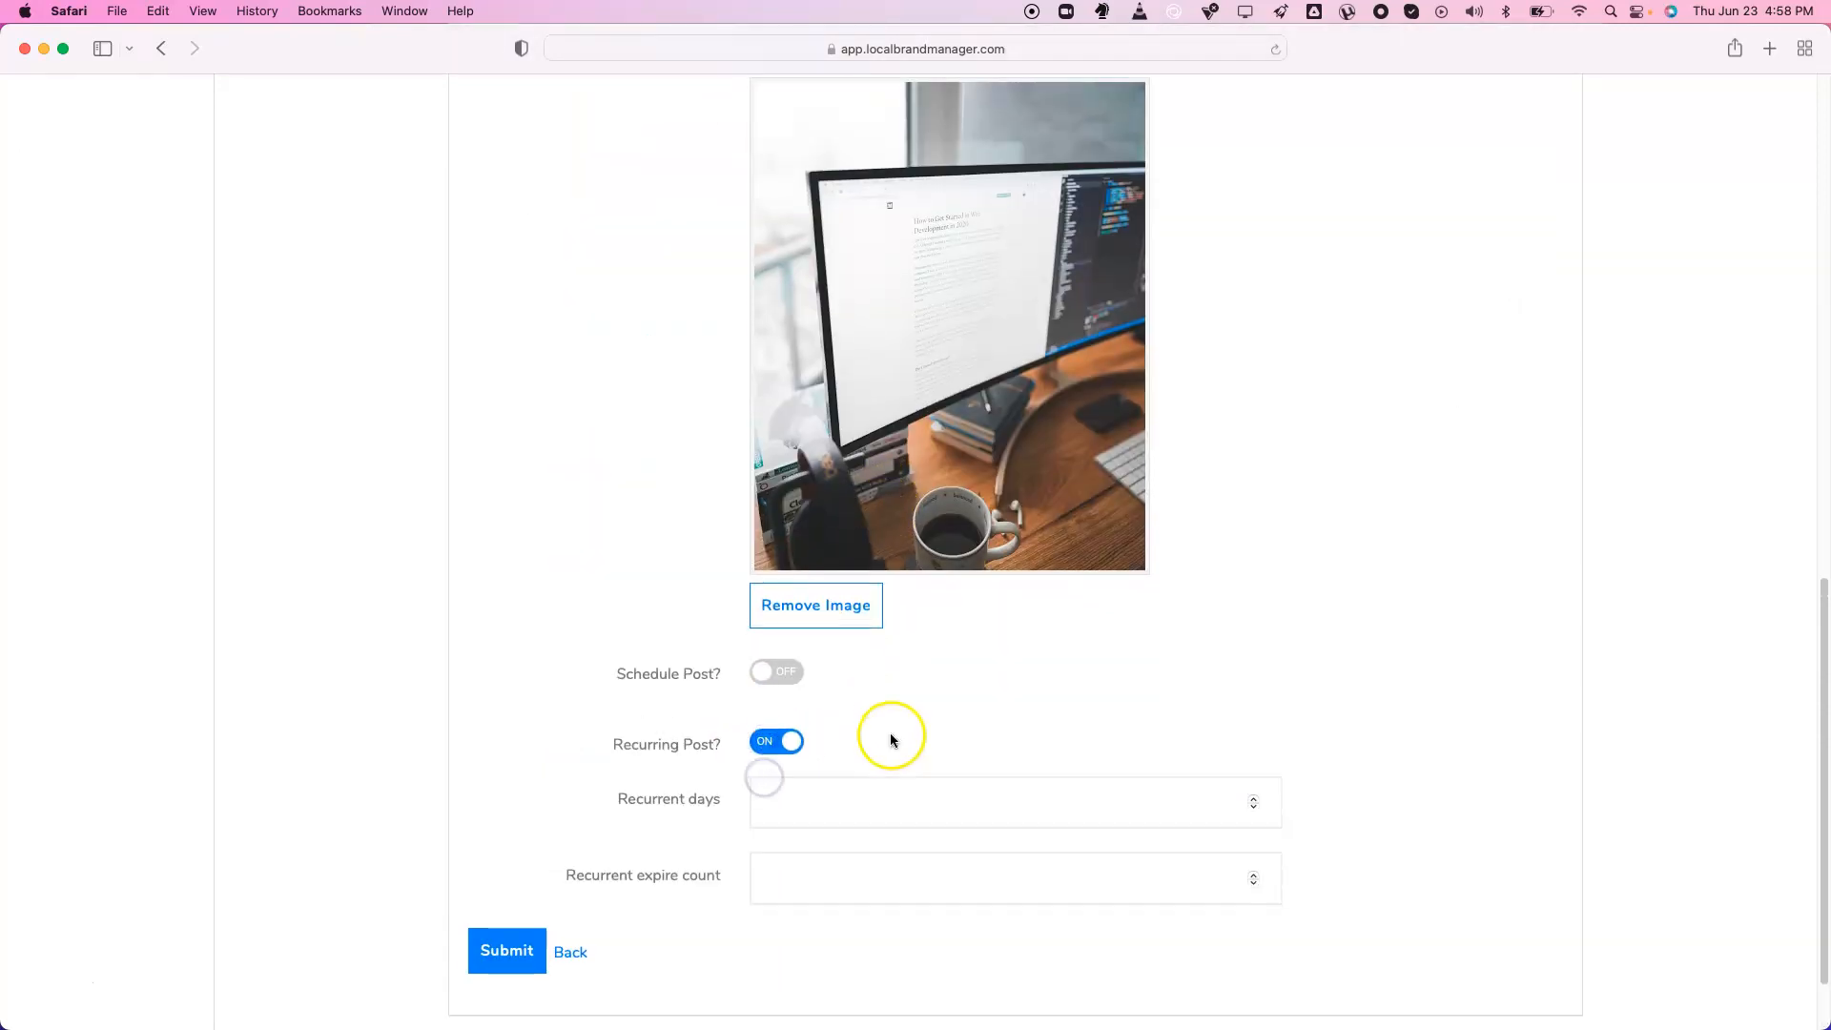
{"action": "left_click", "coordinate": [868, 699]}
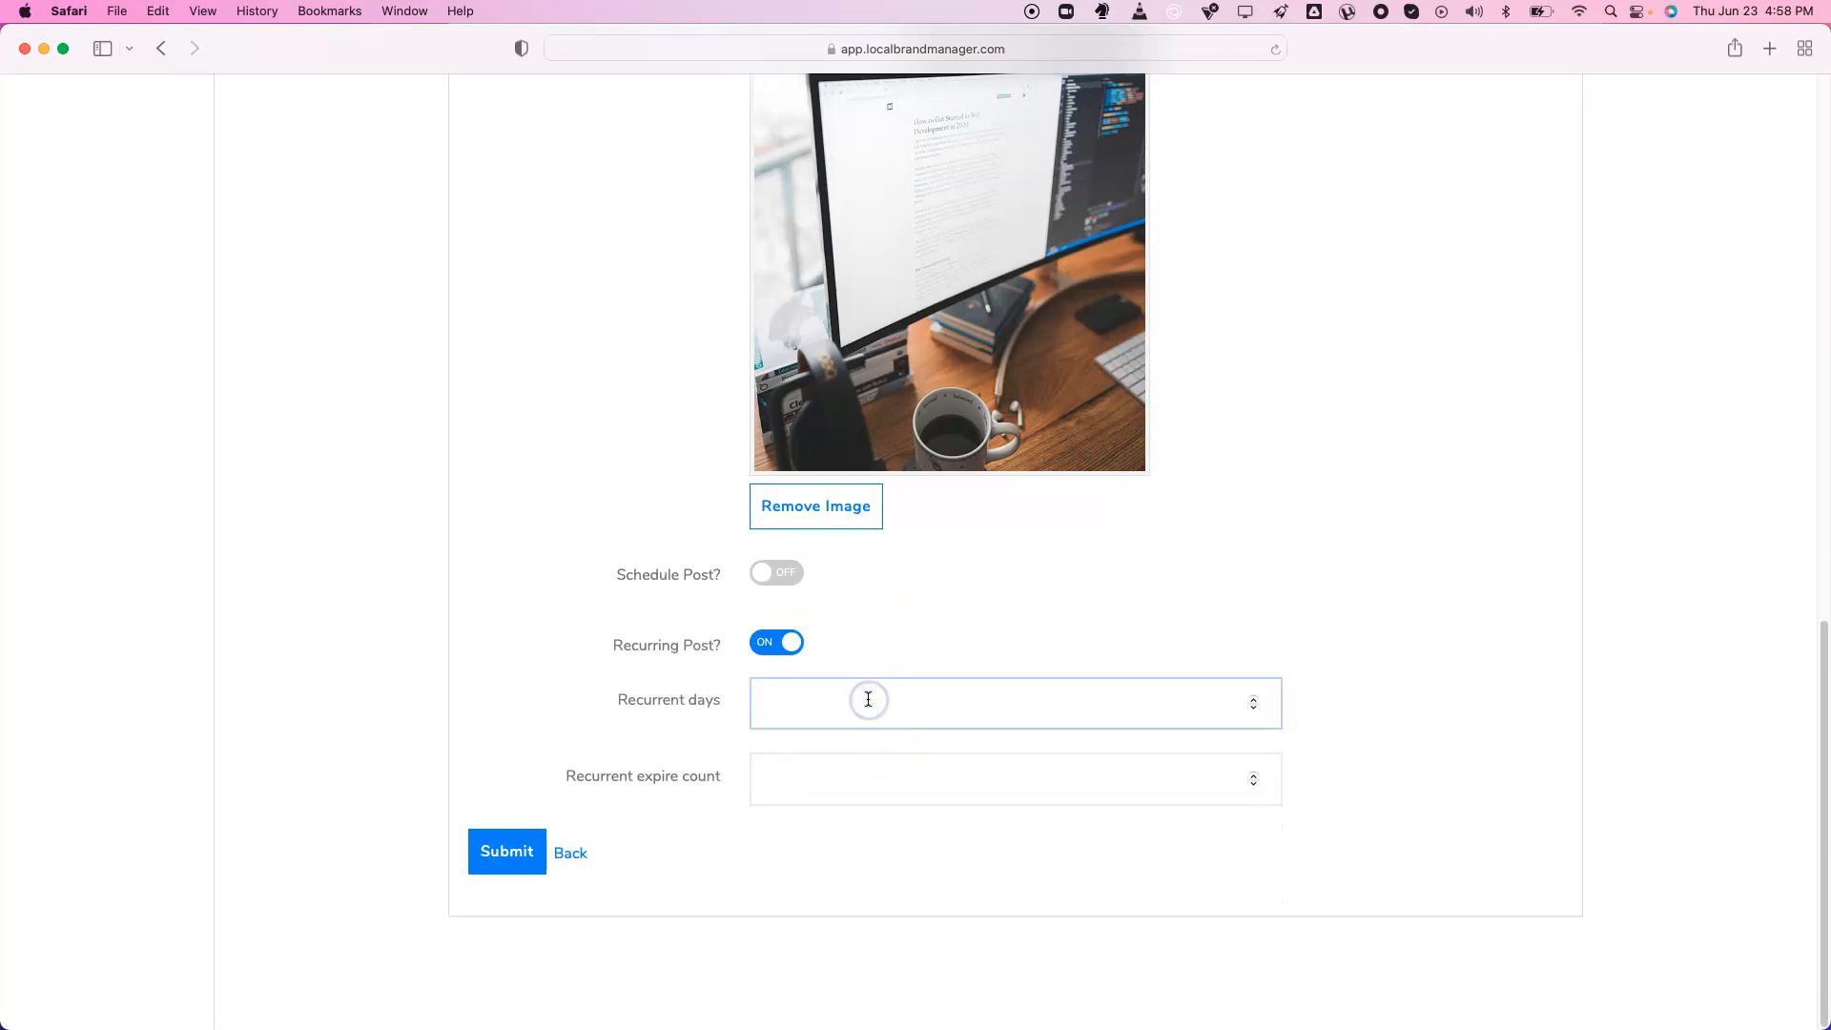
{"action": "left_click", "coordinate": [848, 723]}
{"action": "left_click", "coordinate": [892, 777]}
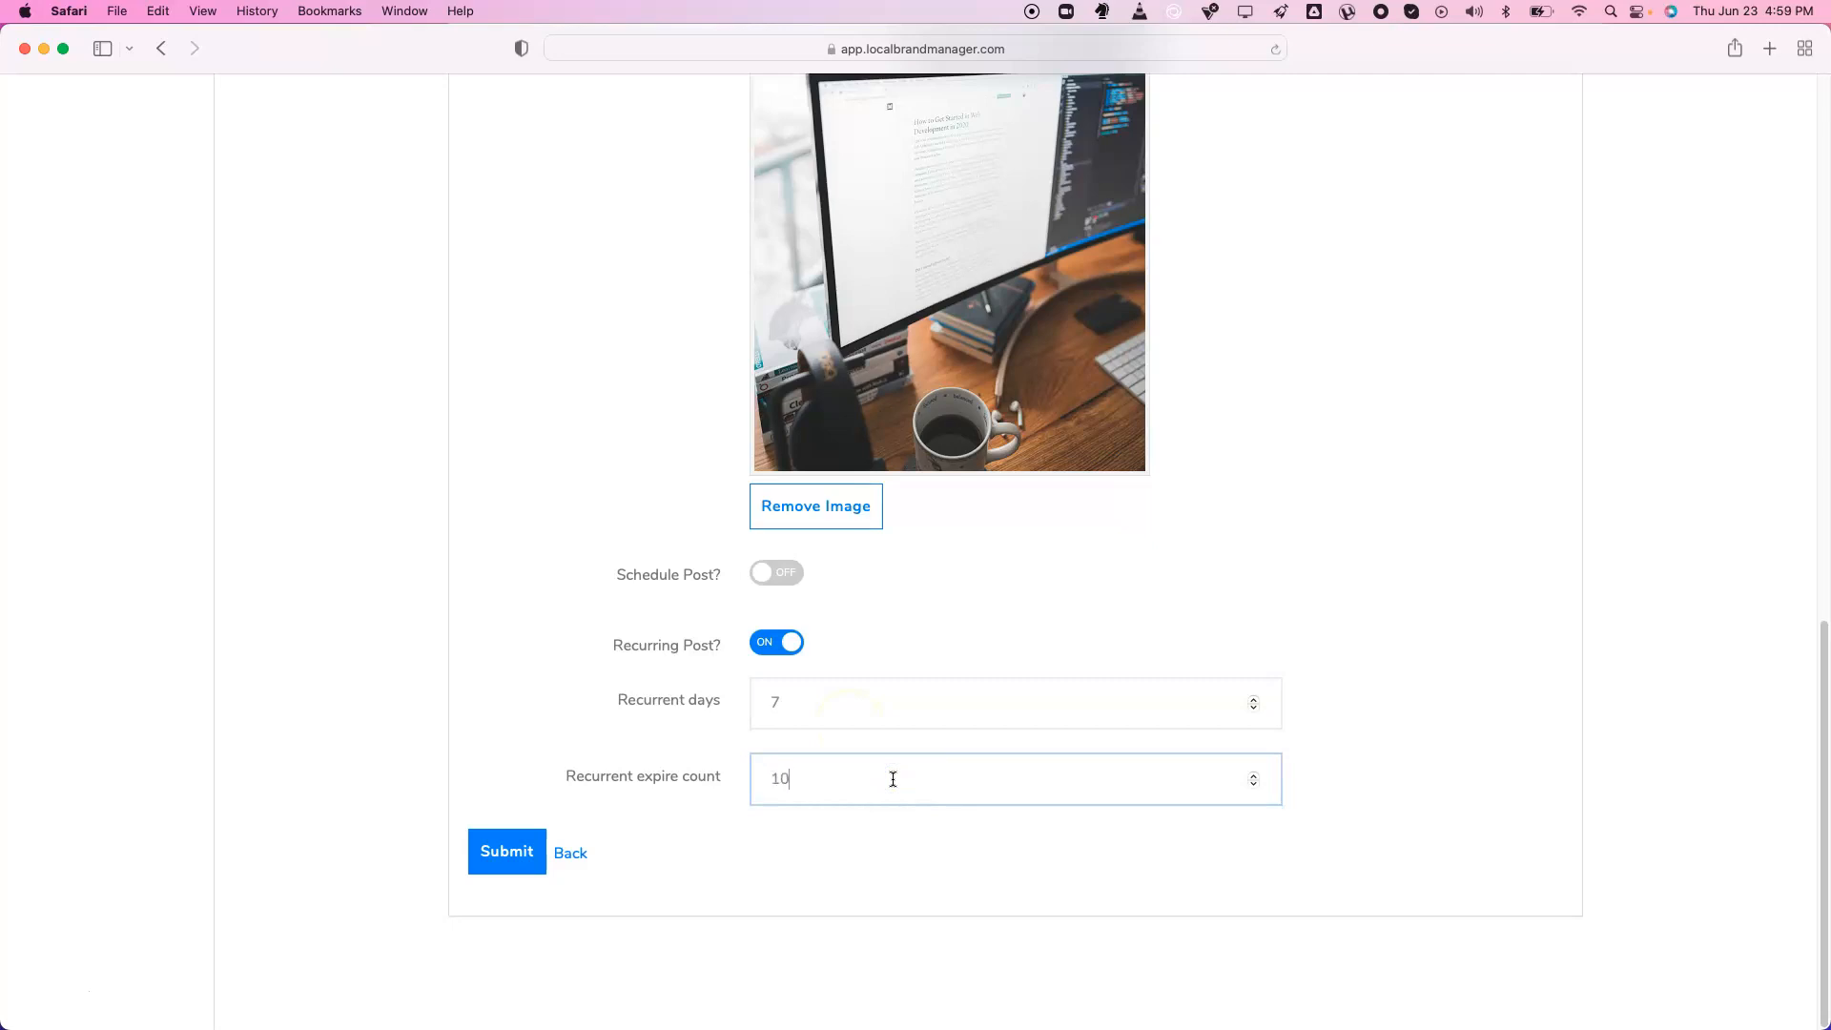
{"action": "left_click", "coordinate": [846, 774]}
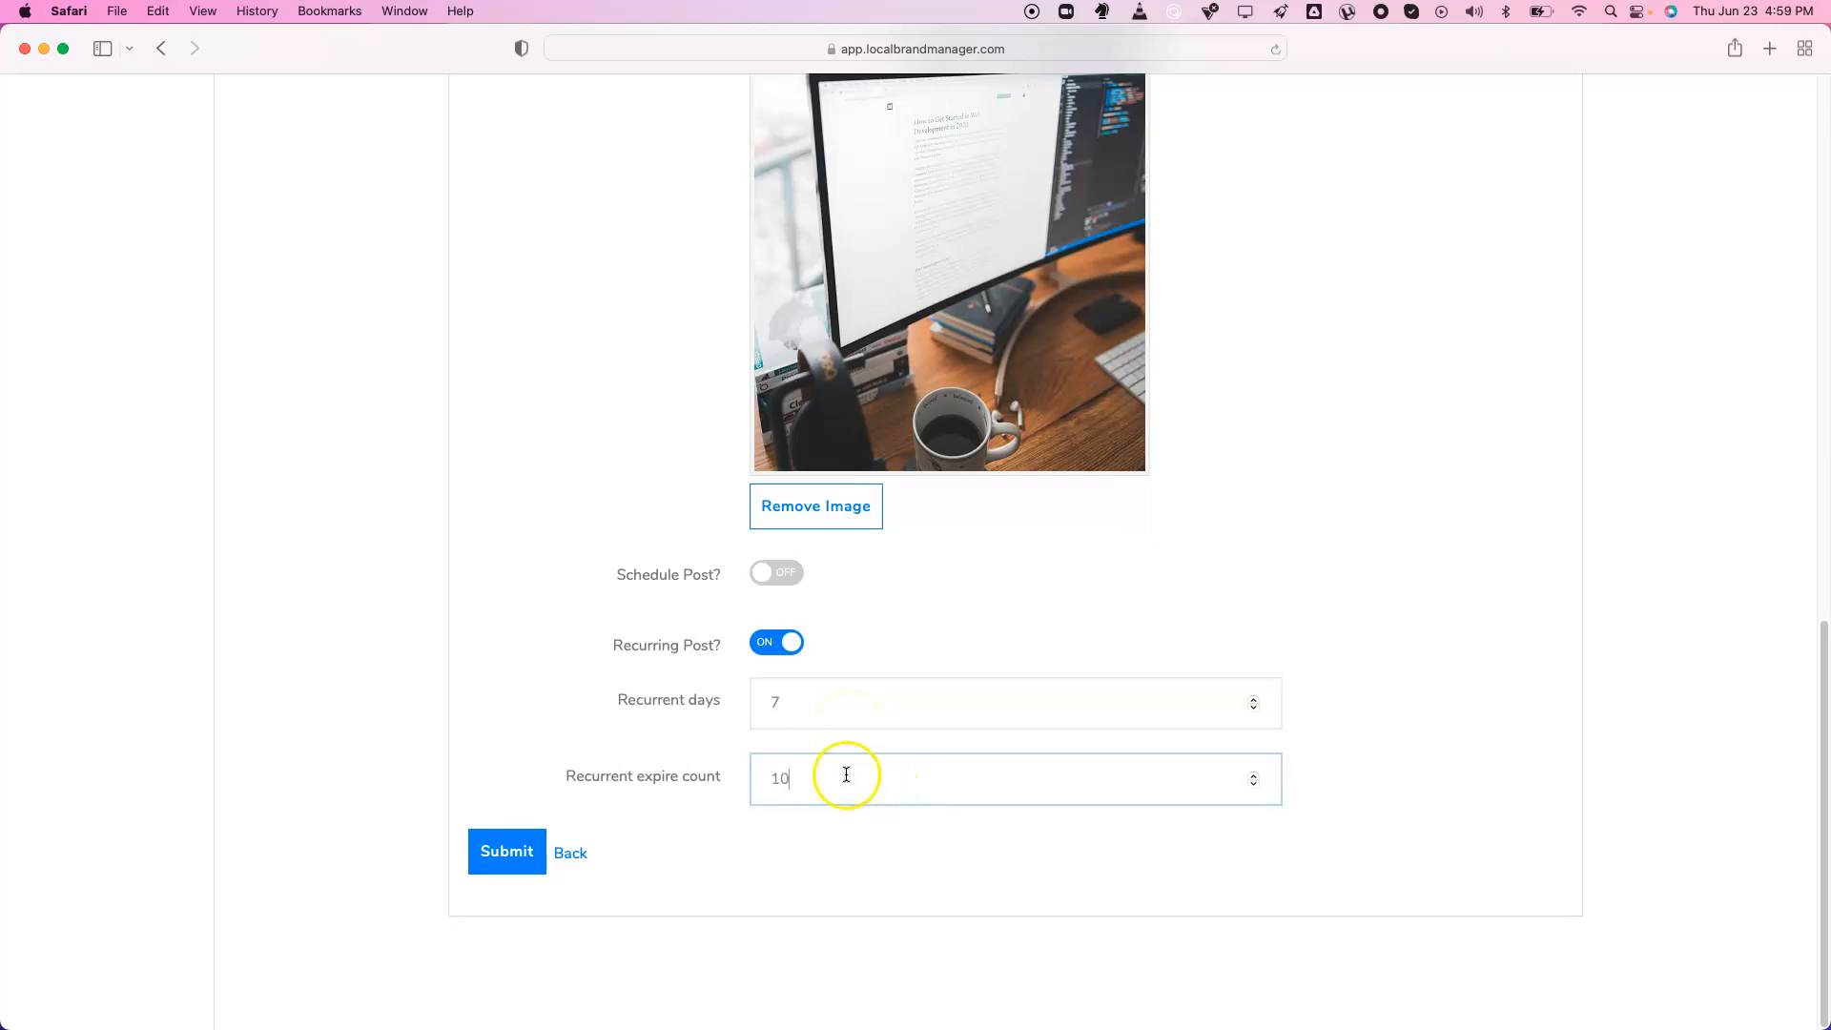
Turn on Schedule Post and set it for 24 June 2022 at 10:00
{"action": "left_click", "coordinate": [784, 575]}
{"action": "left_click", "coordinate": [980, 625]}
{"action": "left_click", "coordinate": [980, 863]}
{"action": "left_click", "coordinate": [983, 858]}
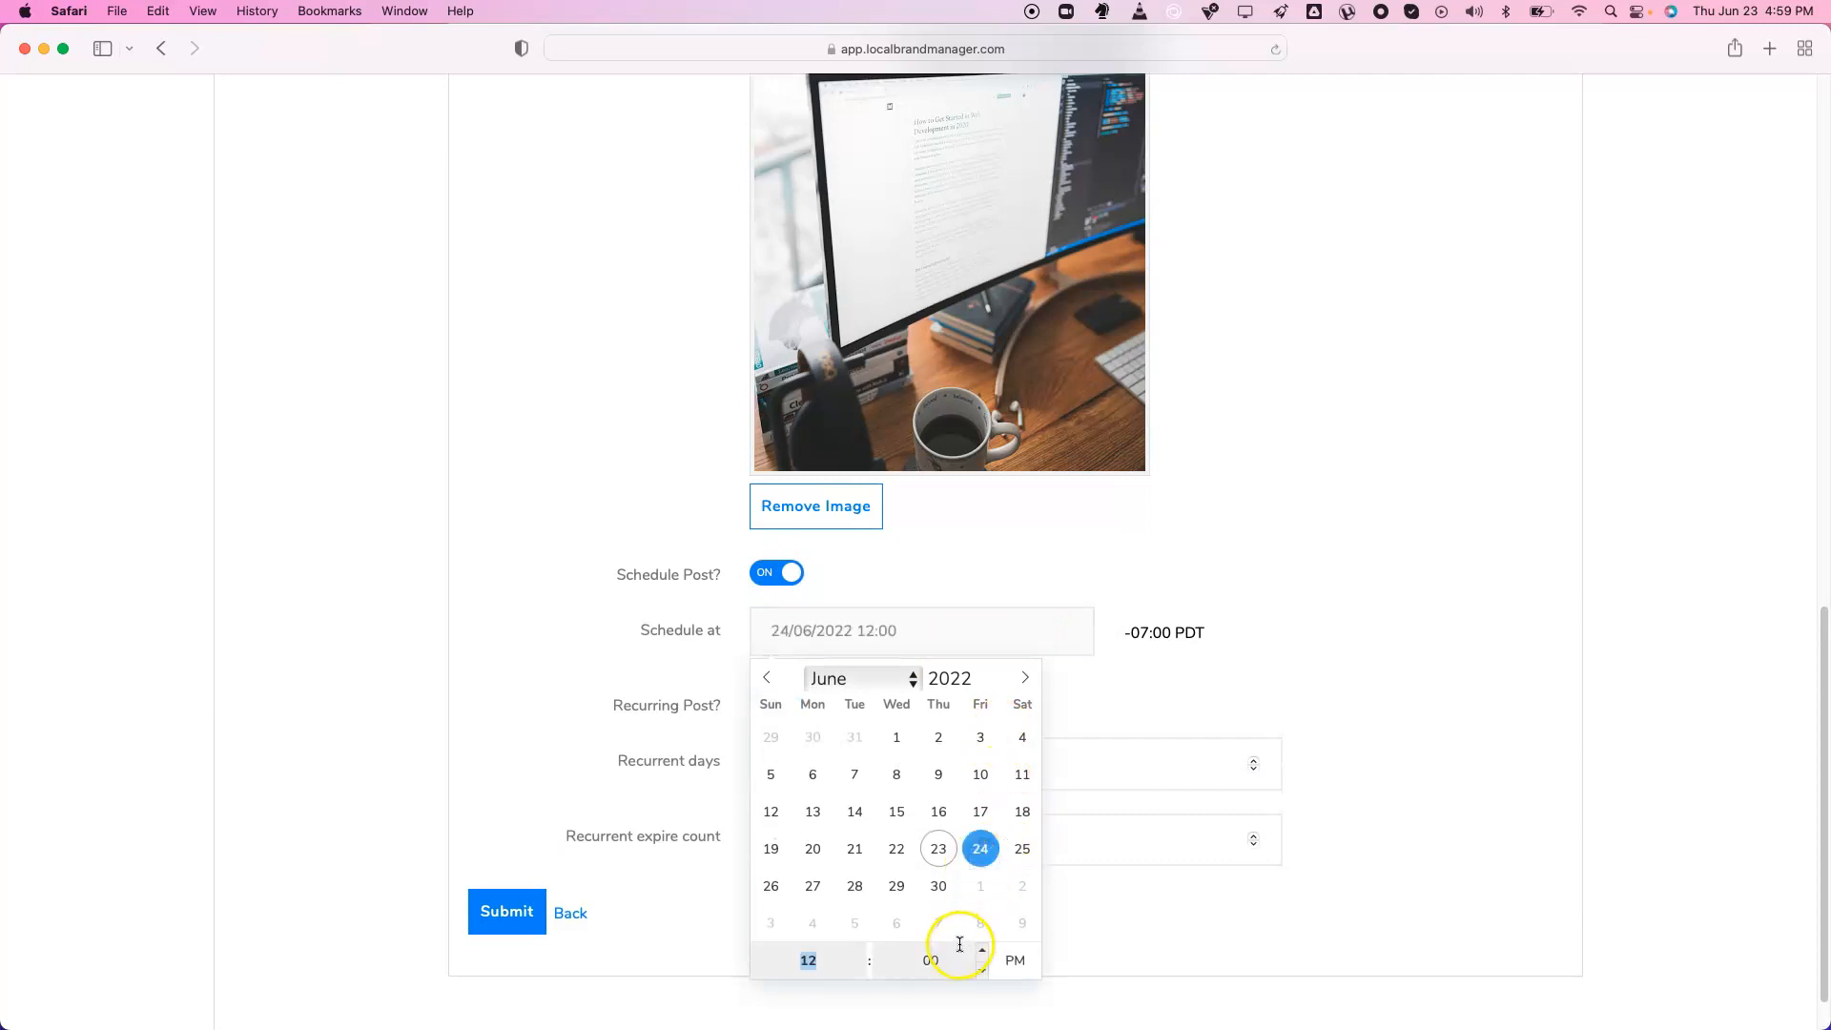
{"action": "left_click", "coordinate": [865, 971]}
{"action": "left_click", "coordinate": [864, 971]}
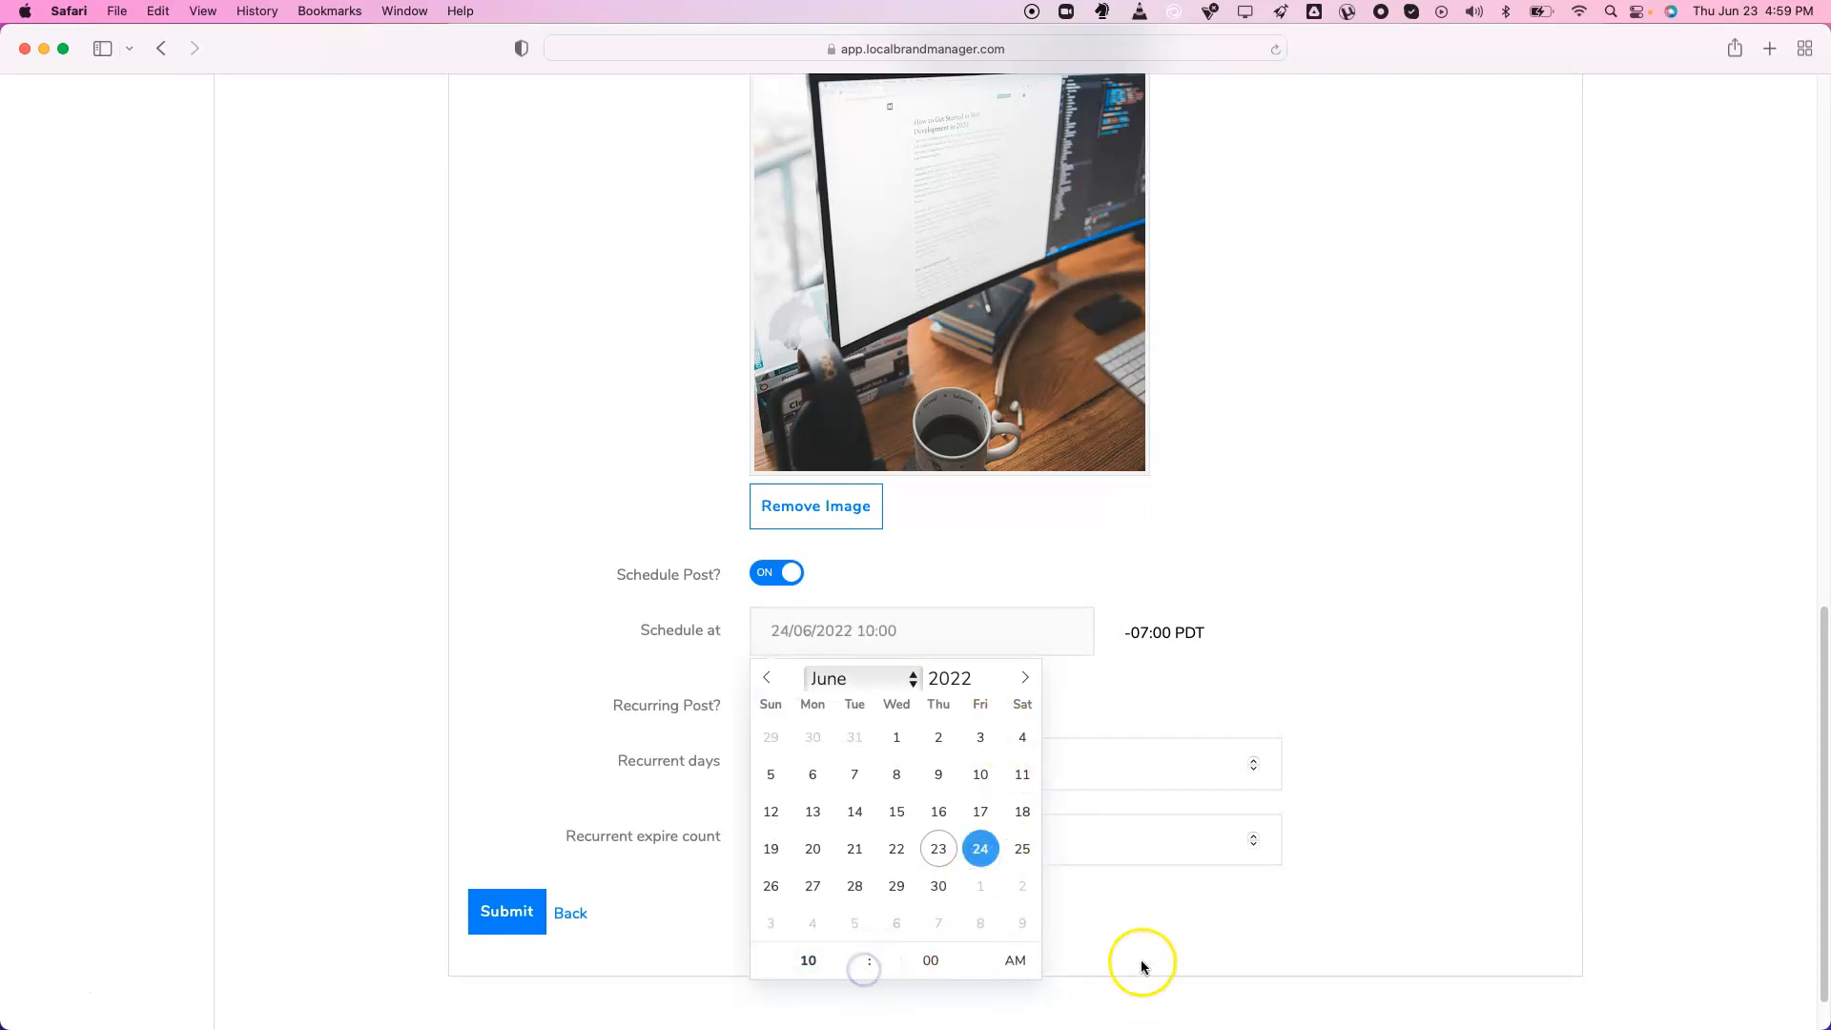
{"action": "left_click", "coordinate": [1145, 964]}
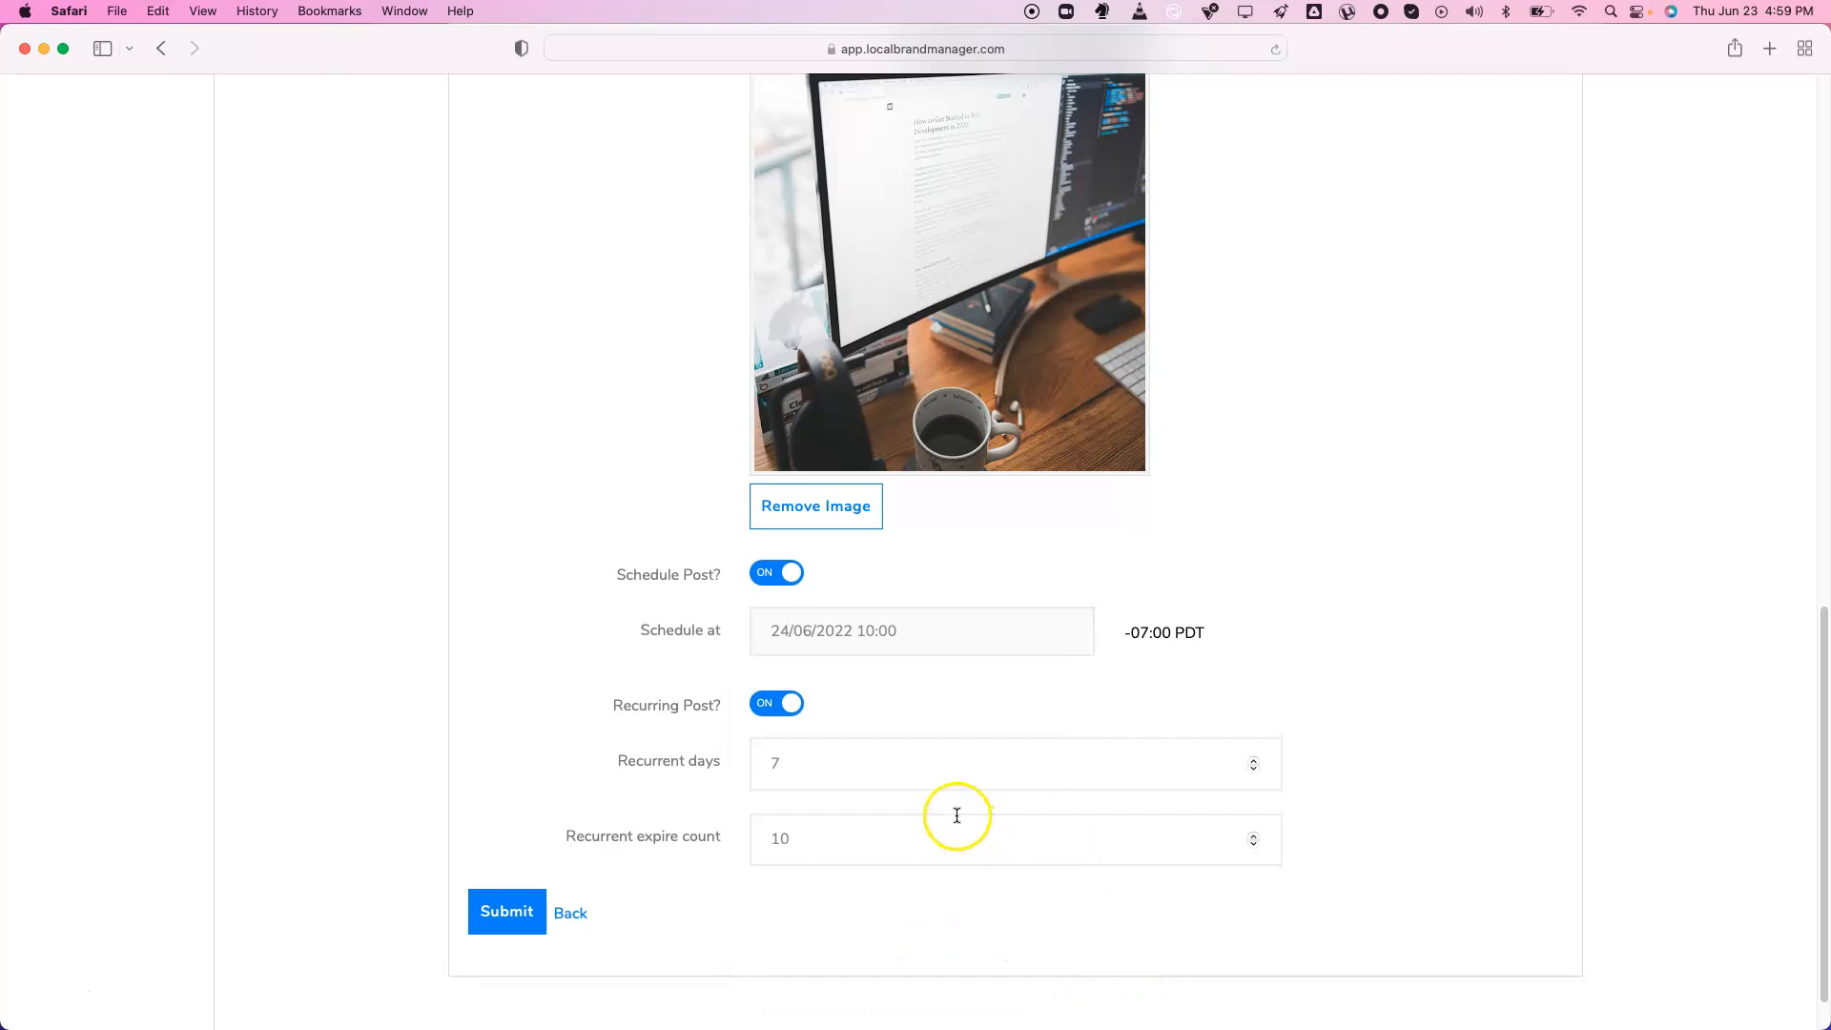
{"action": "scroll", "coordinate": [944, 805], "scroll_direction": "up", "scroll_amount": 10}
{"action": "left_click", "coordinate": [863, 379]}
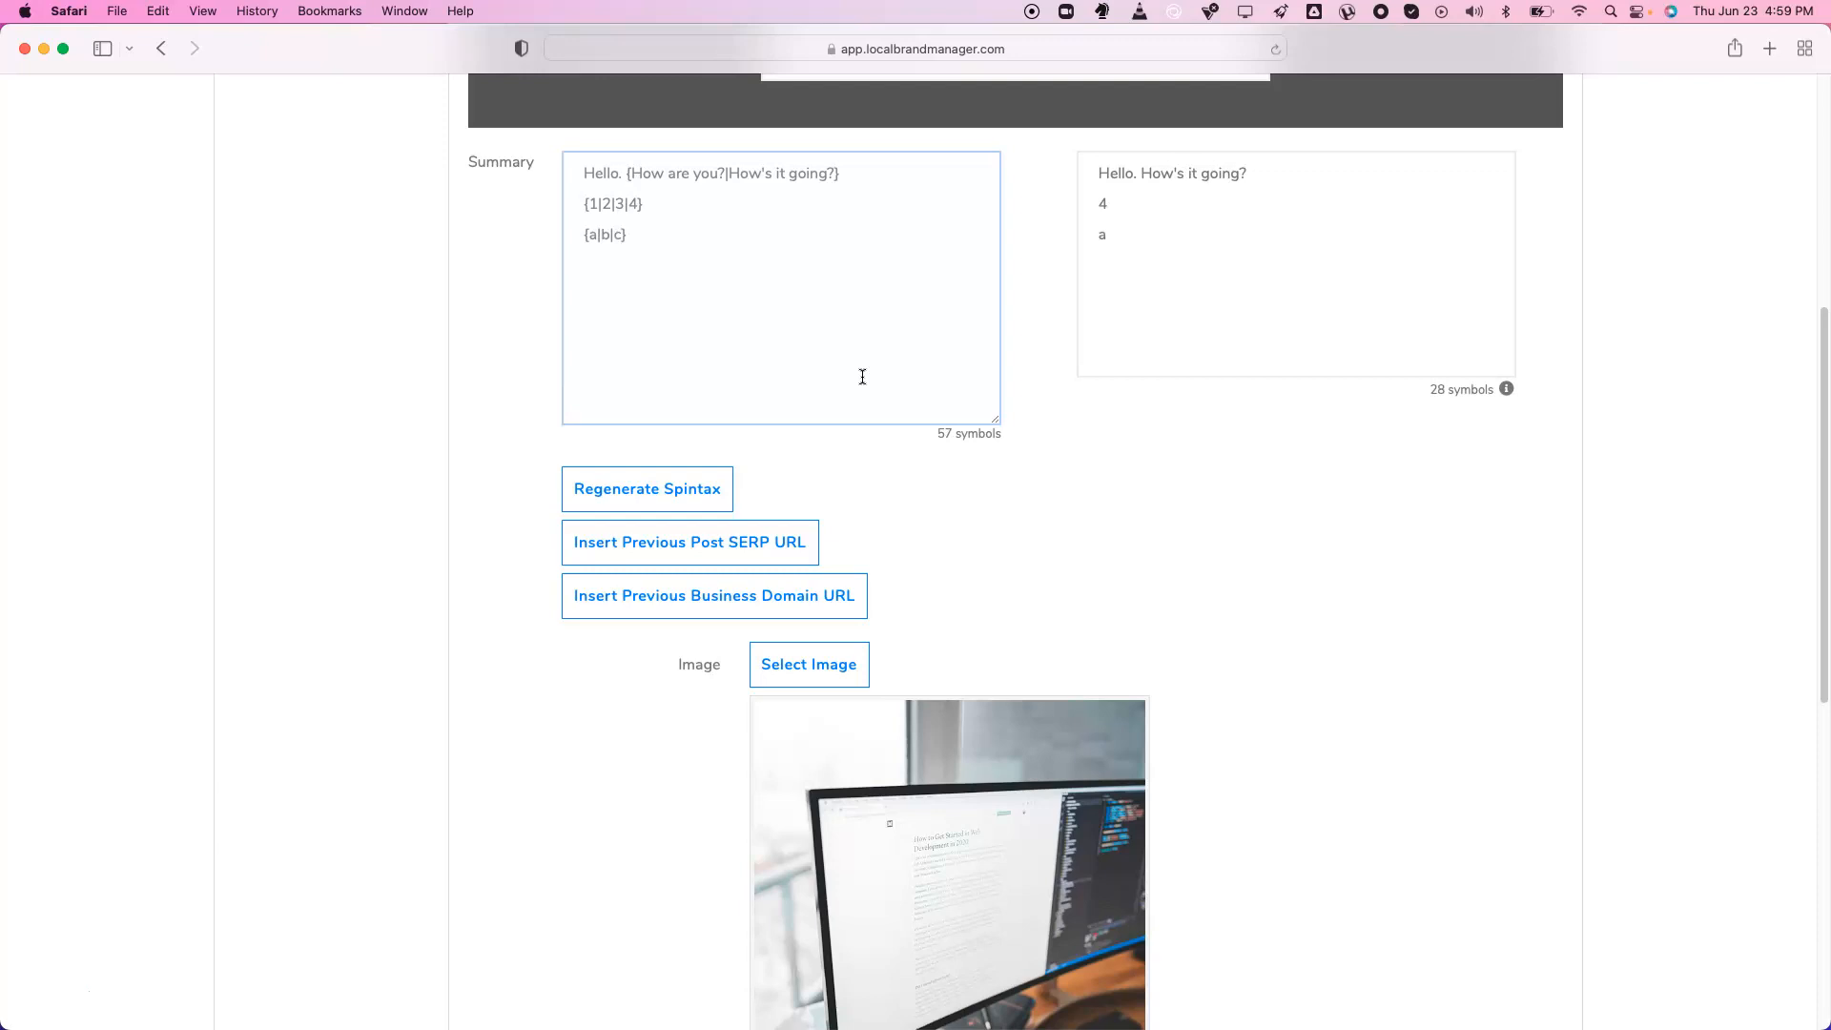
Add an '{a|b|c}' line to the summary and regenerate the spintax preview
{"action": "left_click", "coordinate": [664, 484]}
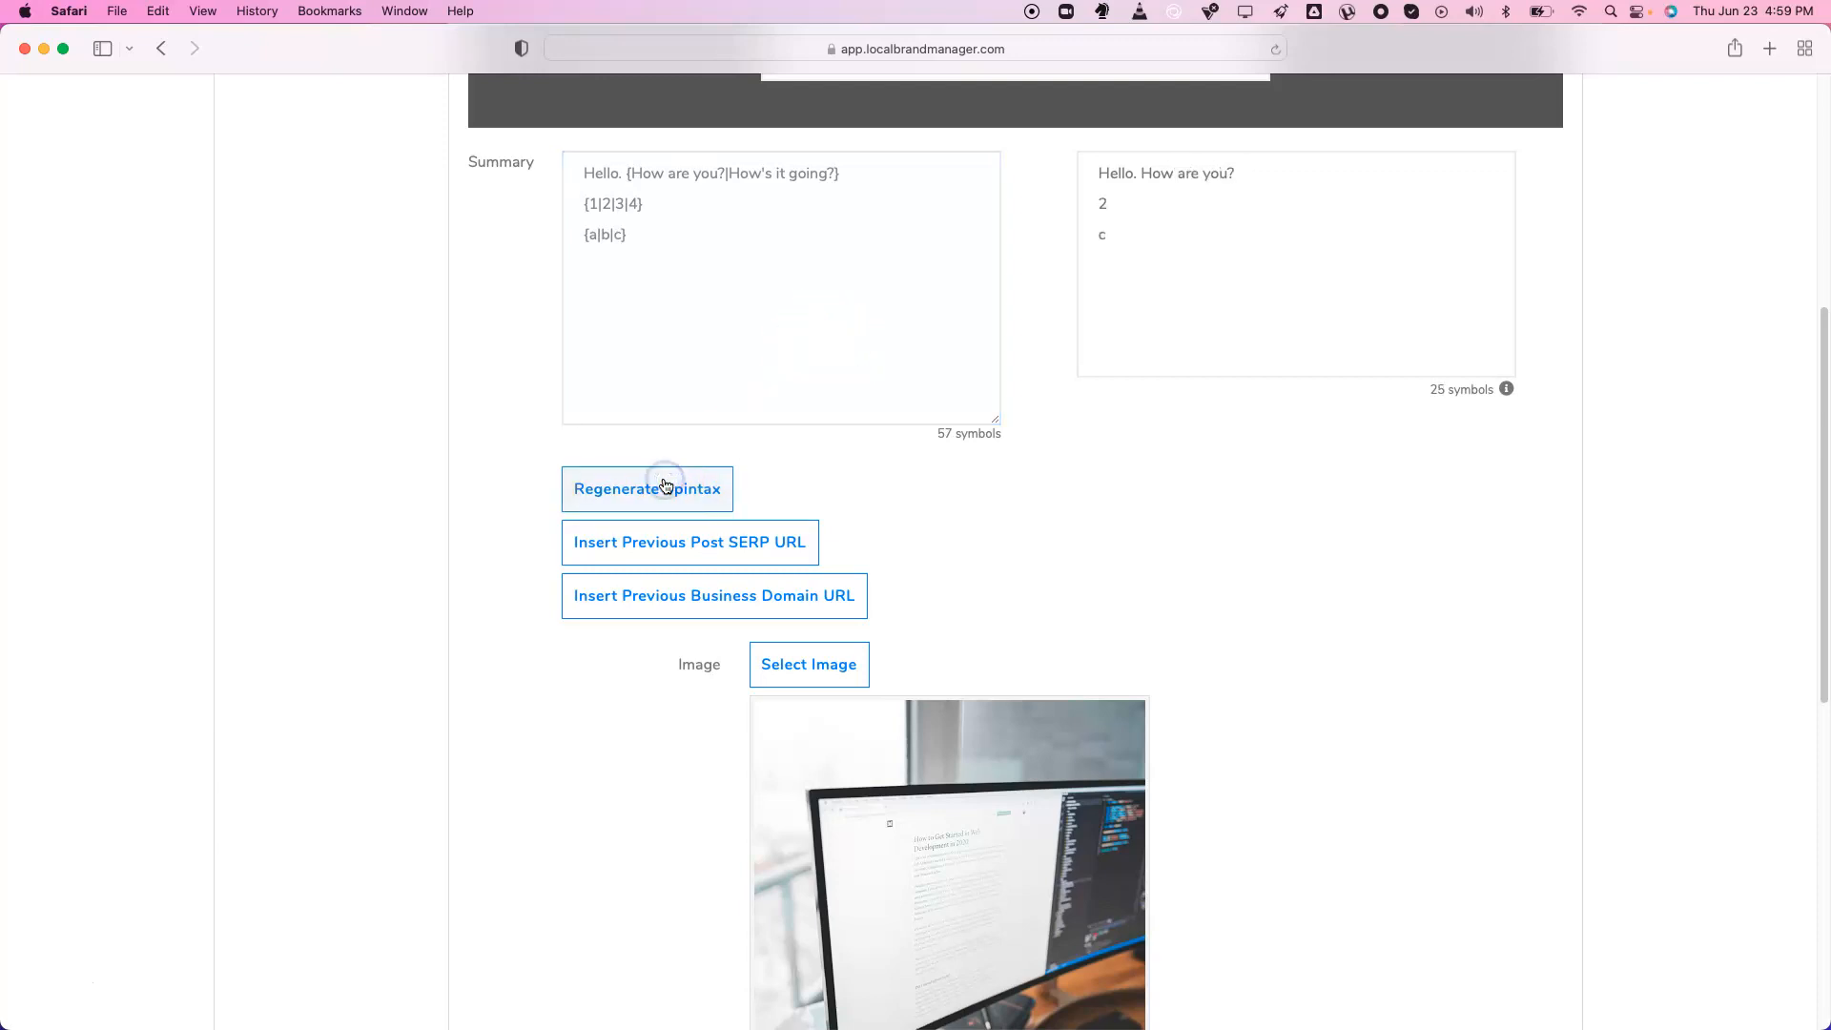
{"action": "left_click", "coordinate": [789, 270]}
{"action": "key", "text": "Return"}
{"action": "left_click", "coordinate": [612, 474]}
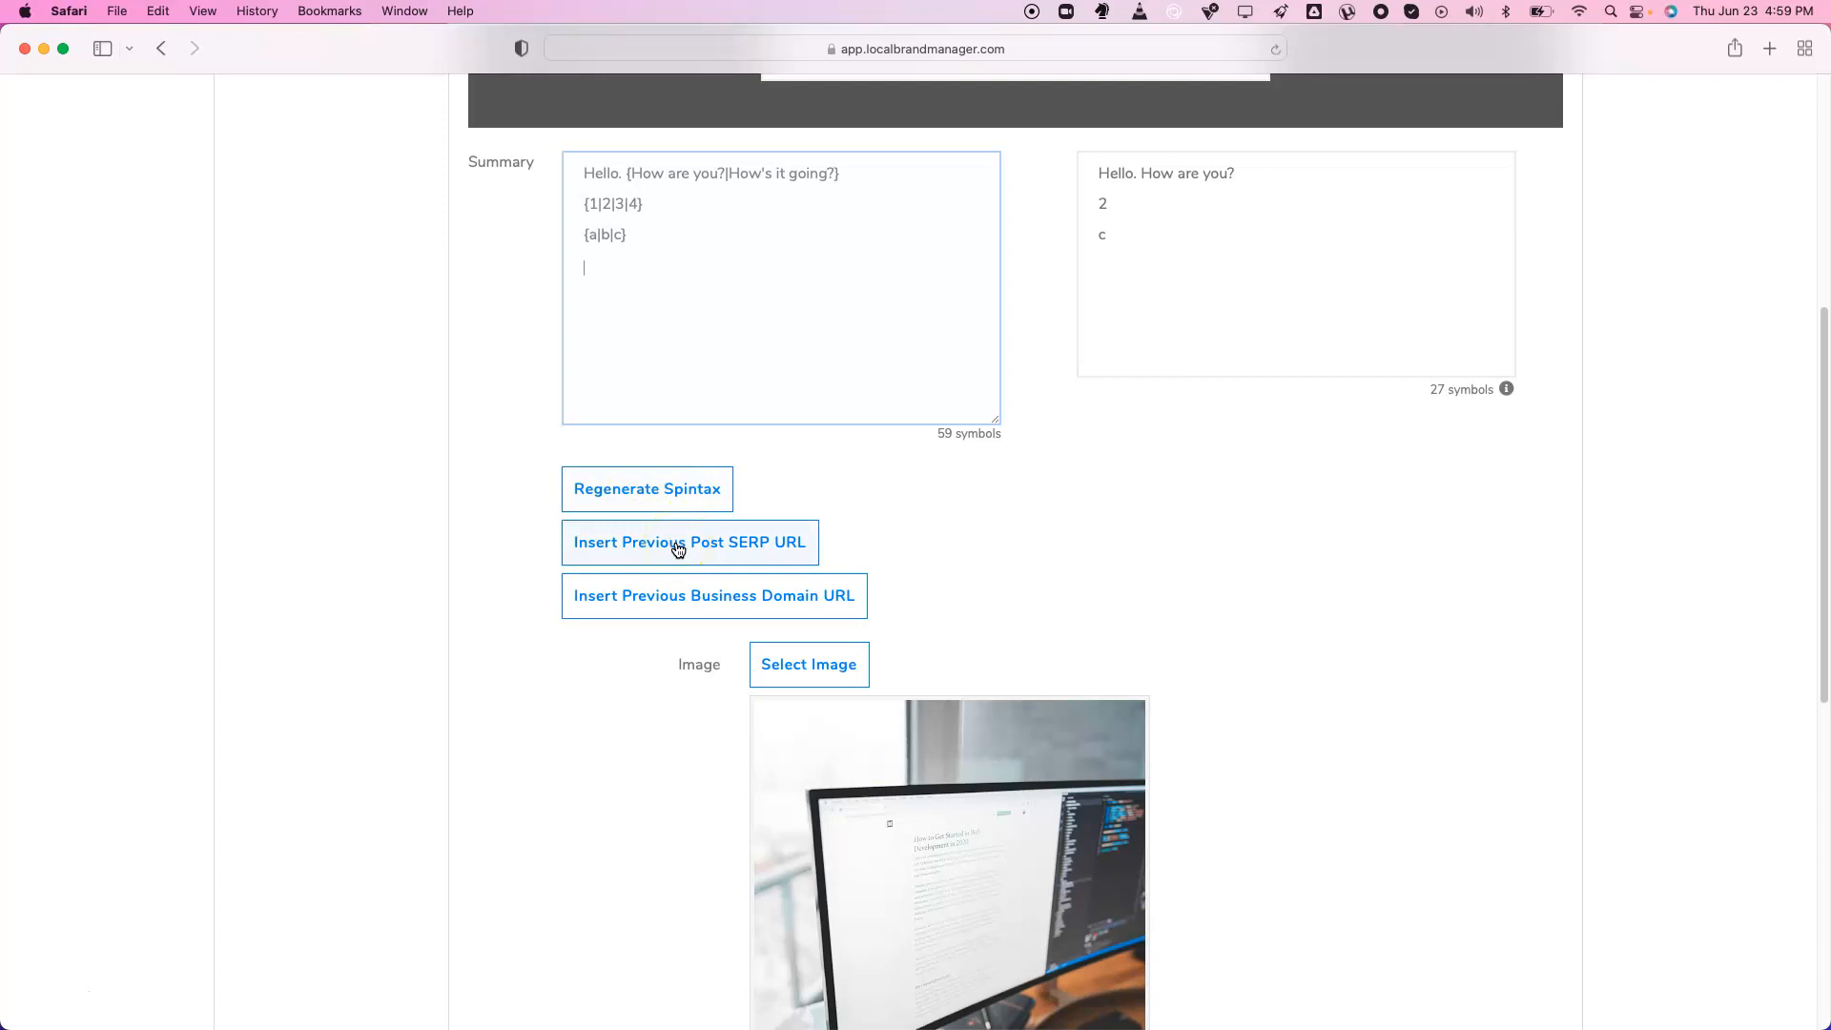
Insert the previous post SERP URL and previous business domain URL placeholders
{"action": "left_click", "coordinate": [677, 546]}
{"action": "left_click", "coordinate": [855, 362]}
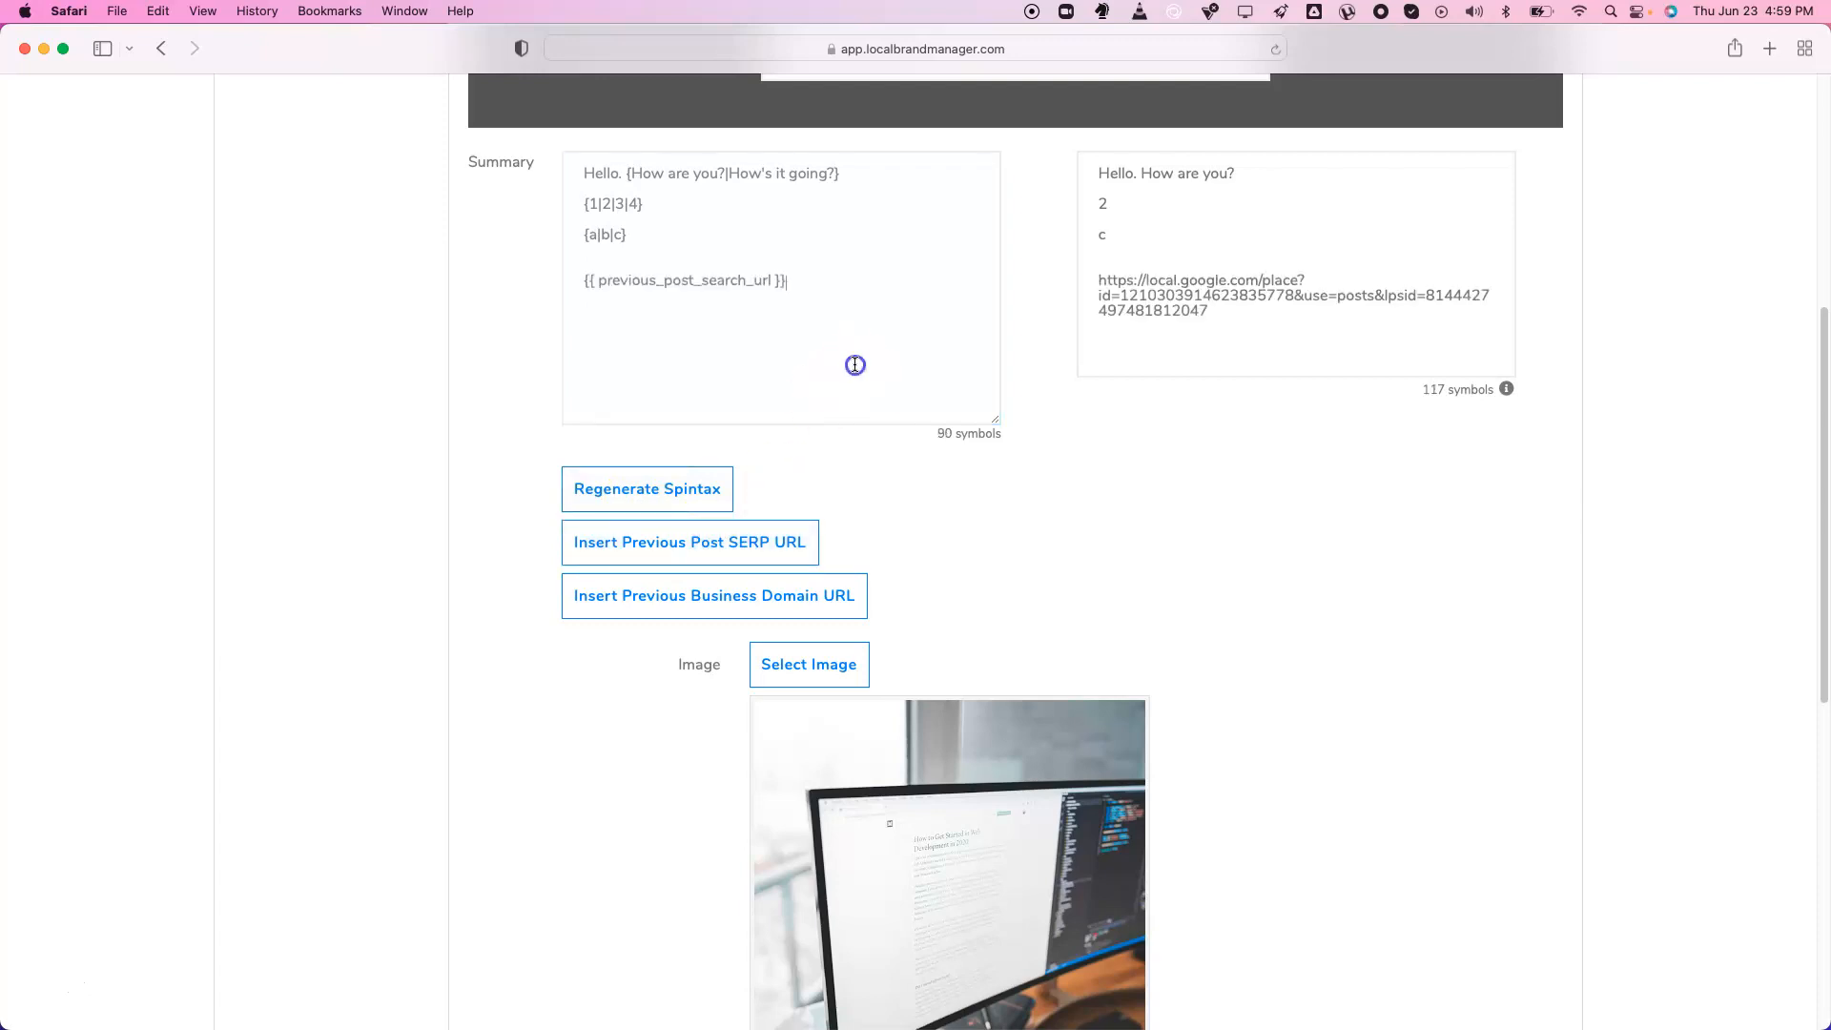
{"action": "left_click", "coordinate": [675, 596]}
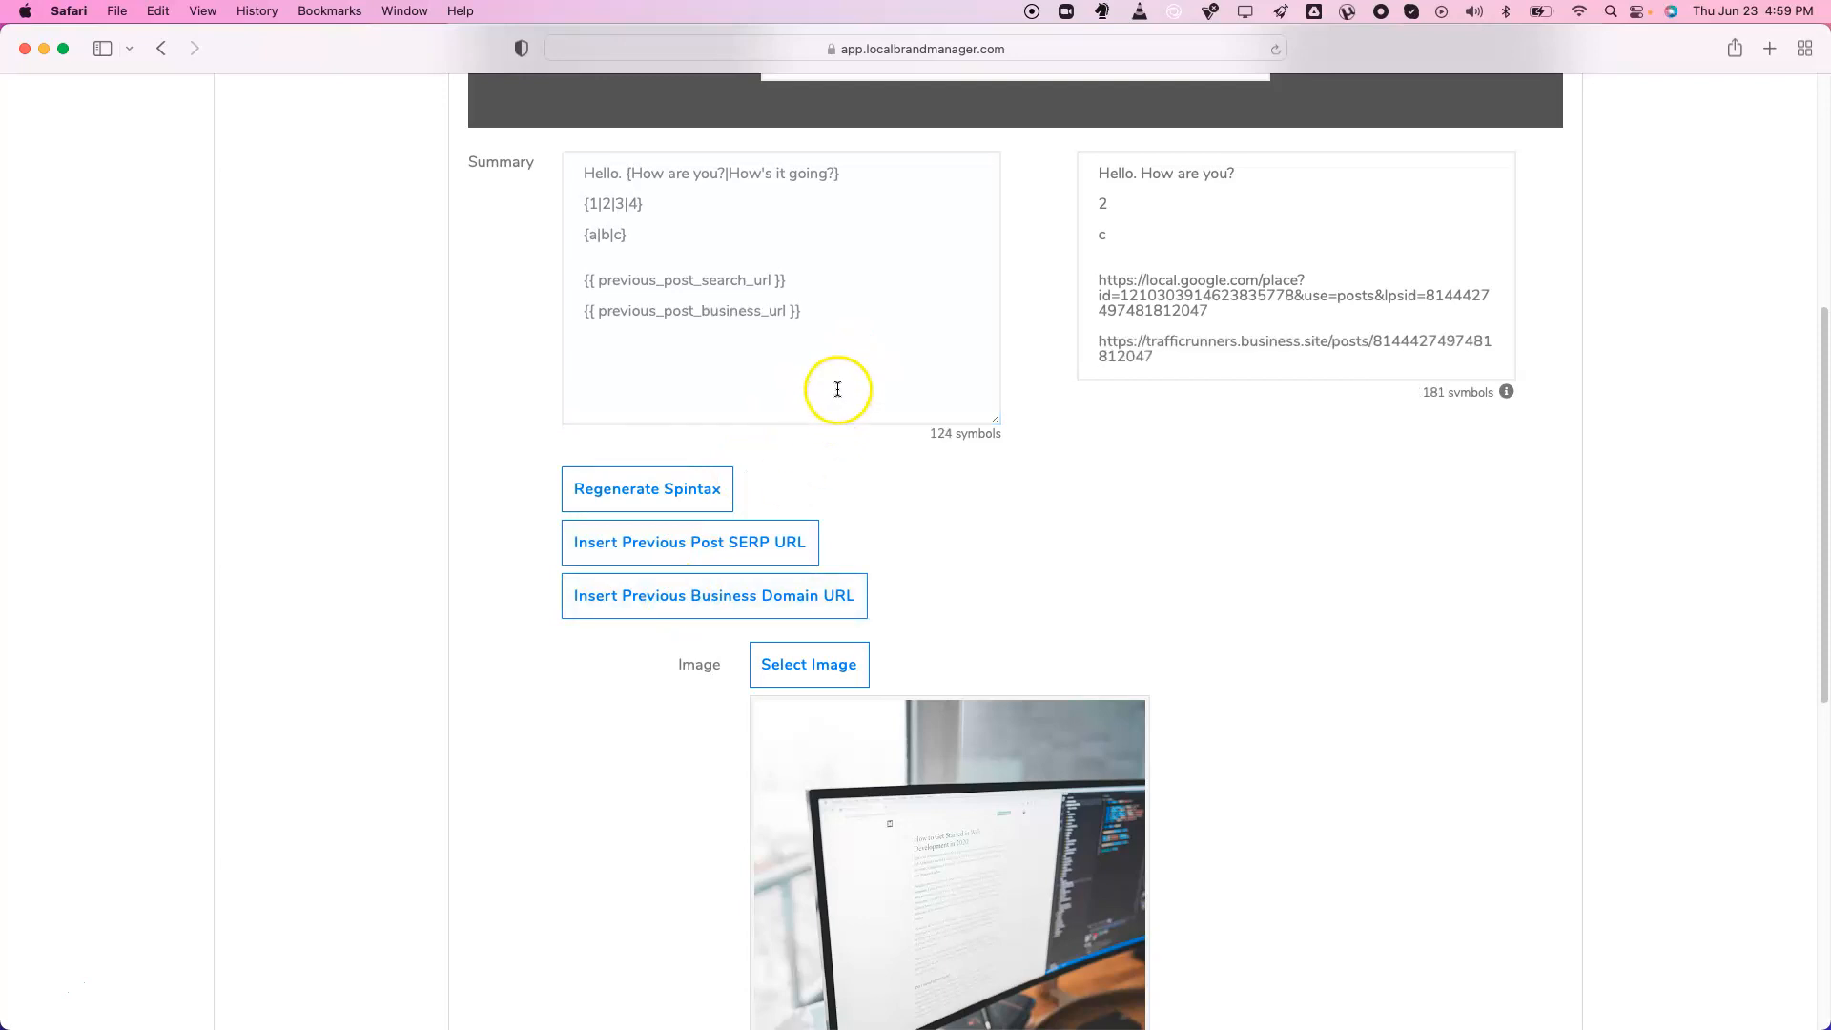
Check the business domain in the preview URL, then go to the Keywords page
{"action": "left_click_drag", "start_coordinate": [1145, 341], "coordinate": [1322, 337]}
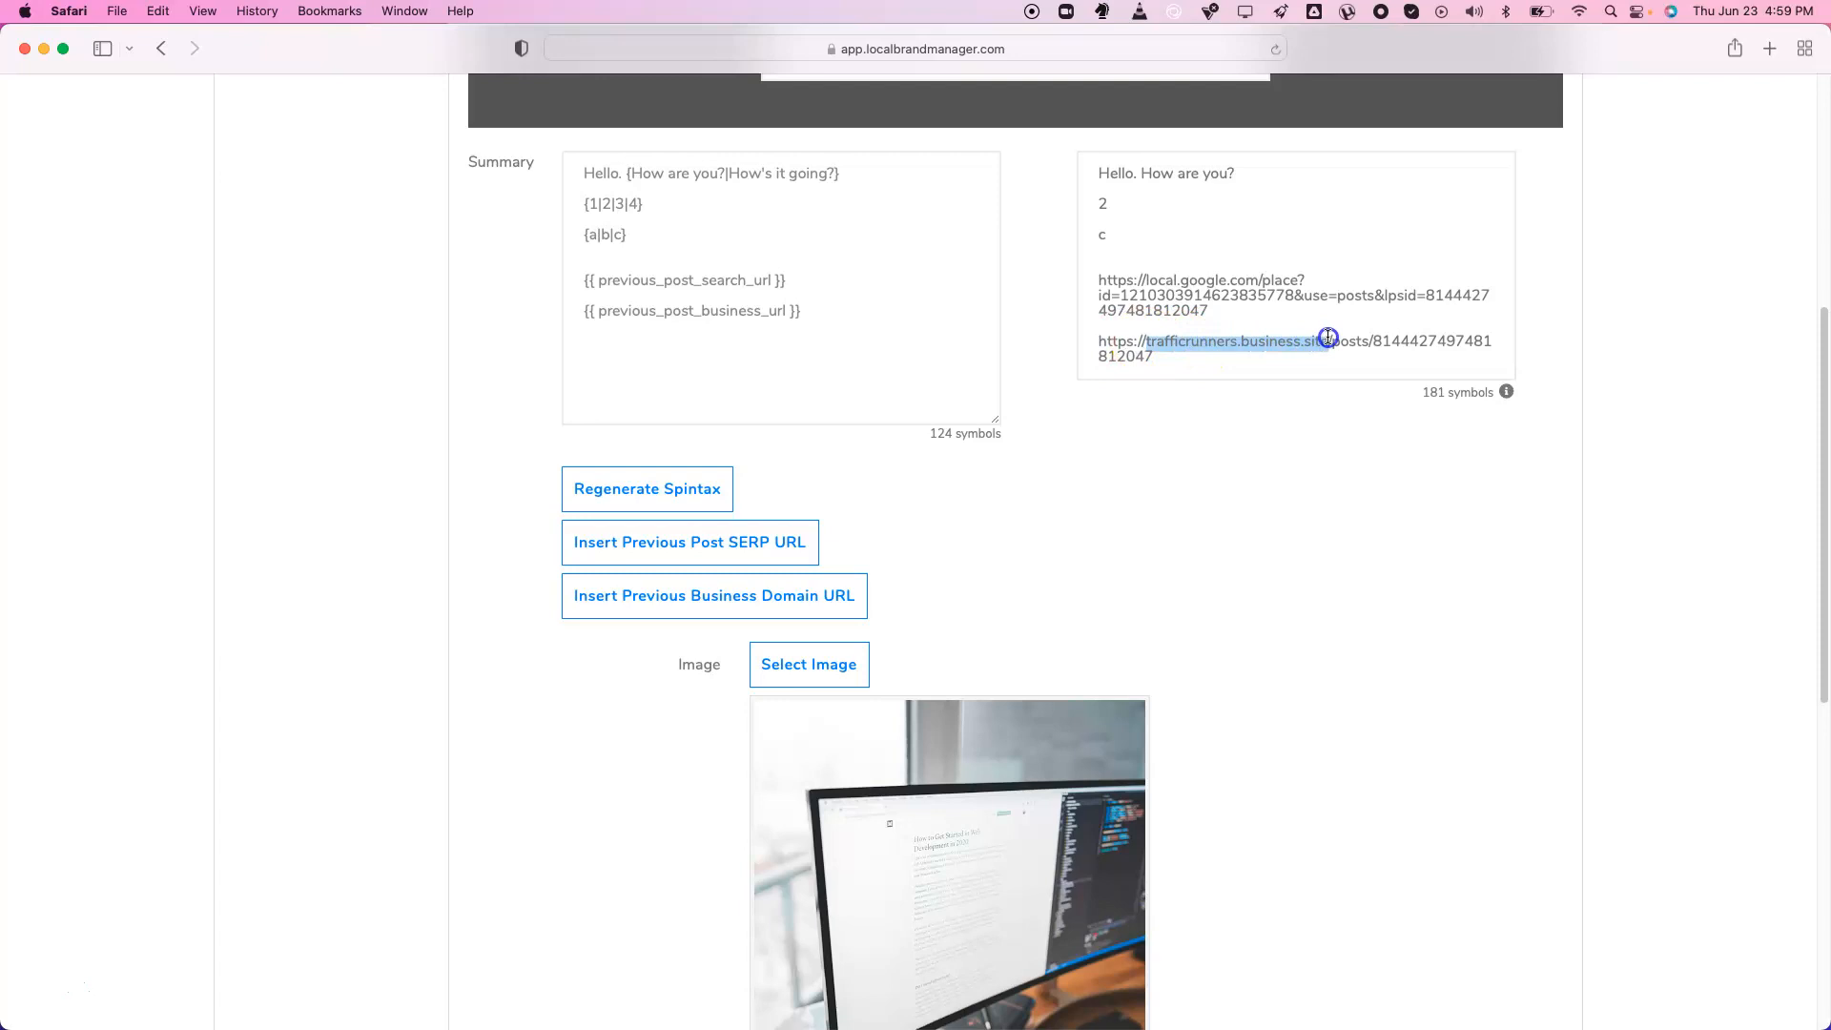
{"action": "left_click", "coordinate": [1328, 338]}
{"action": "left_click_drag", "start_coordinate": [1147, 343], "coordinate": [1315, 335]}
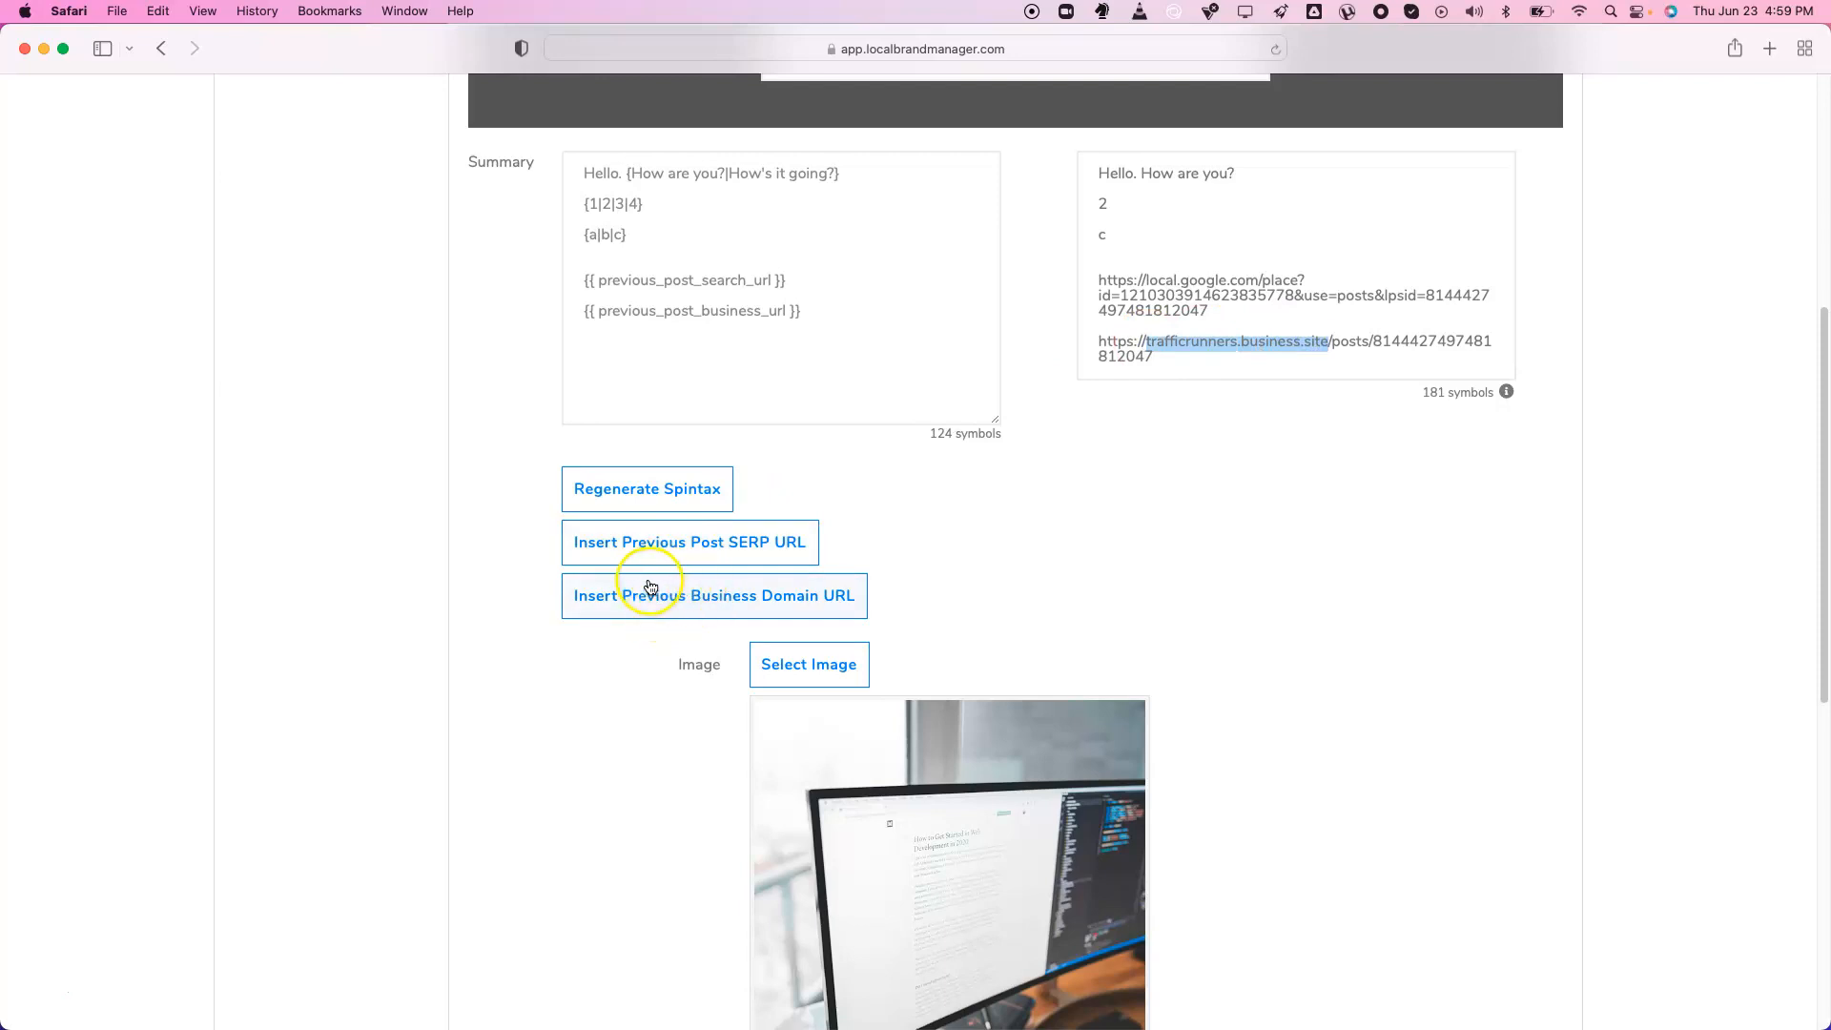
{"action": "scroll", "coordinate": [658, 572], "scroll_direction": "down", "scroll_amount": 10}
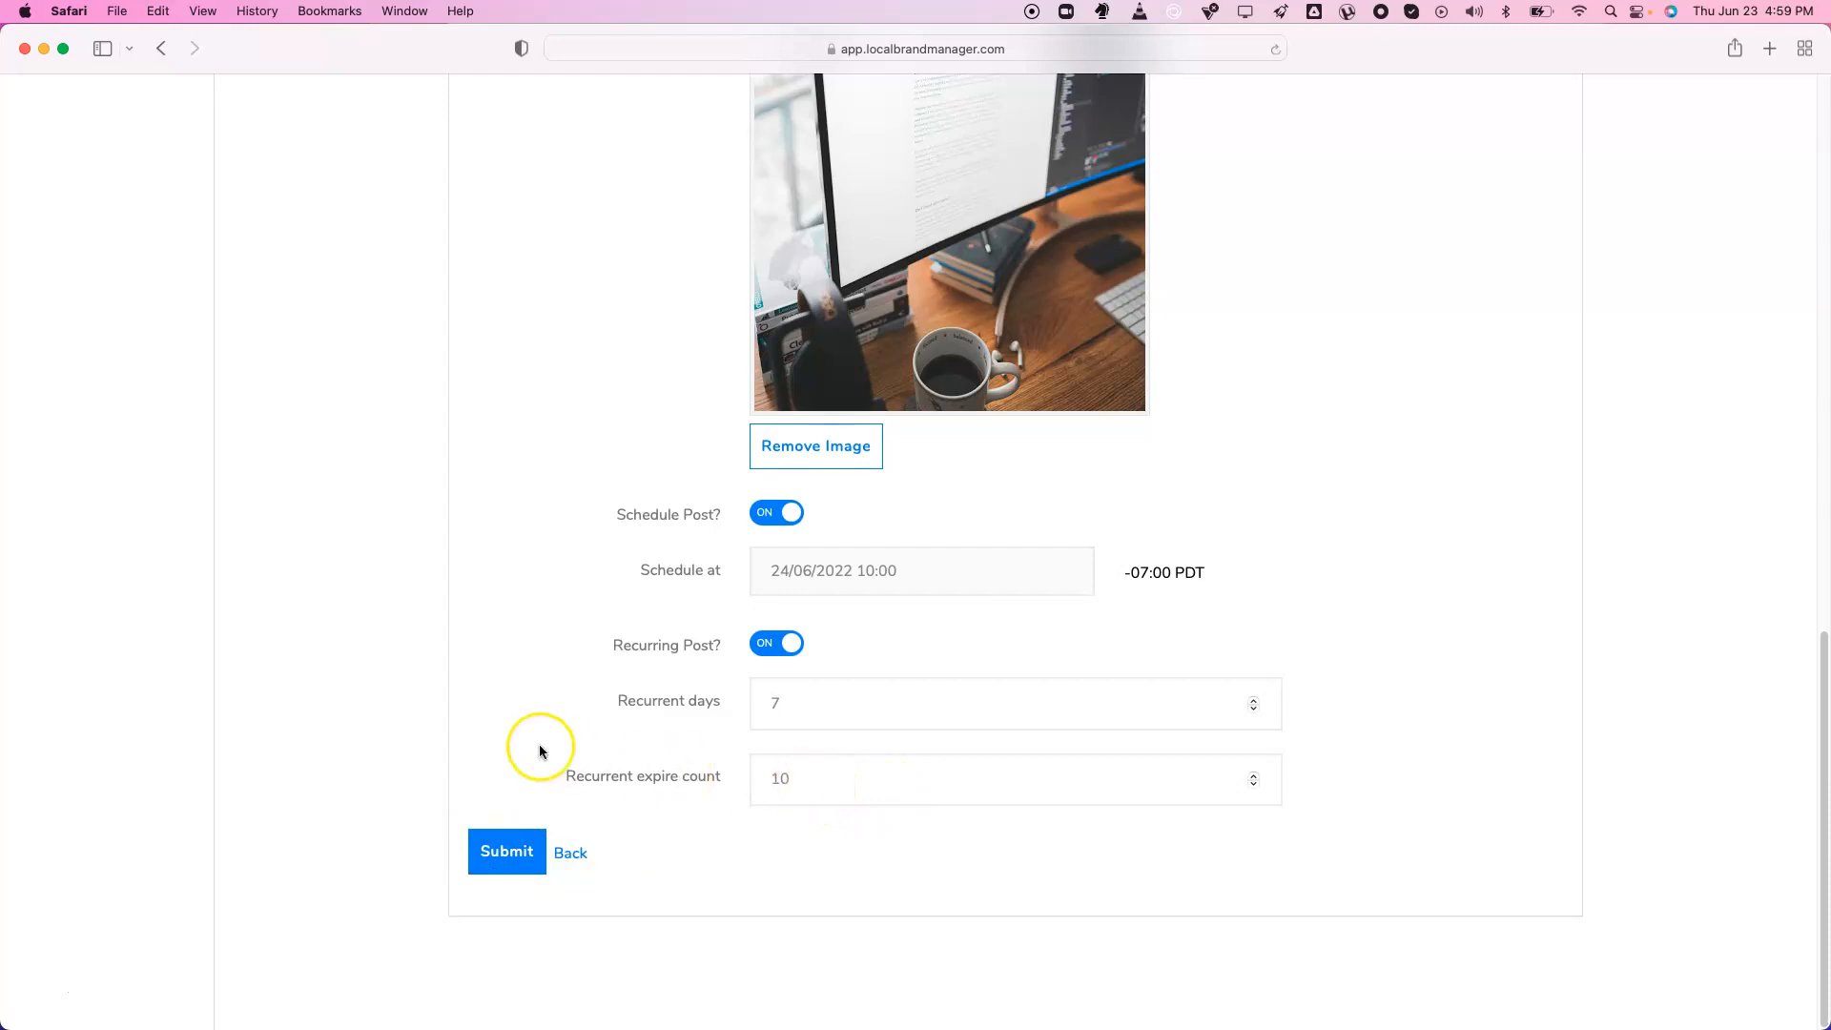
{"action": "scroll", "coordinate": [540, 752], "scroll_direction": "up", "scroll_amount": 10}
{"action": "scroll", "coordinate": [540, 752], "scroll_direction": "up", "scroll_amount": 5}
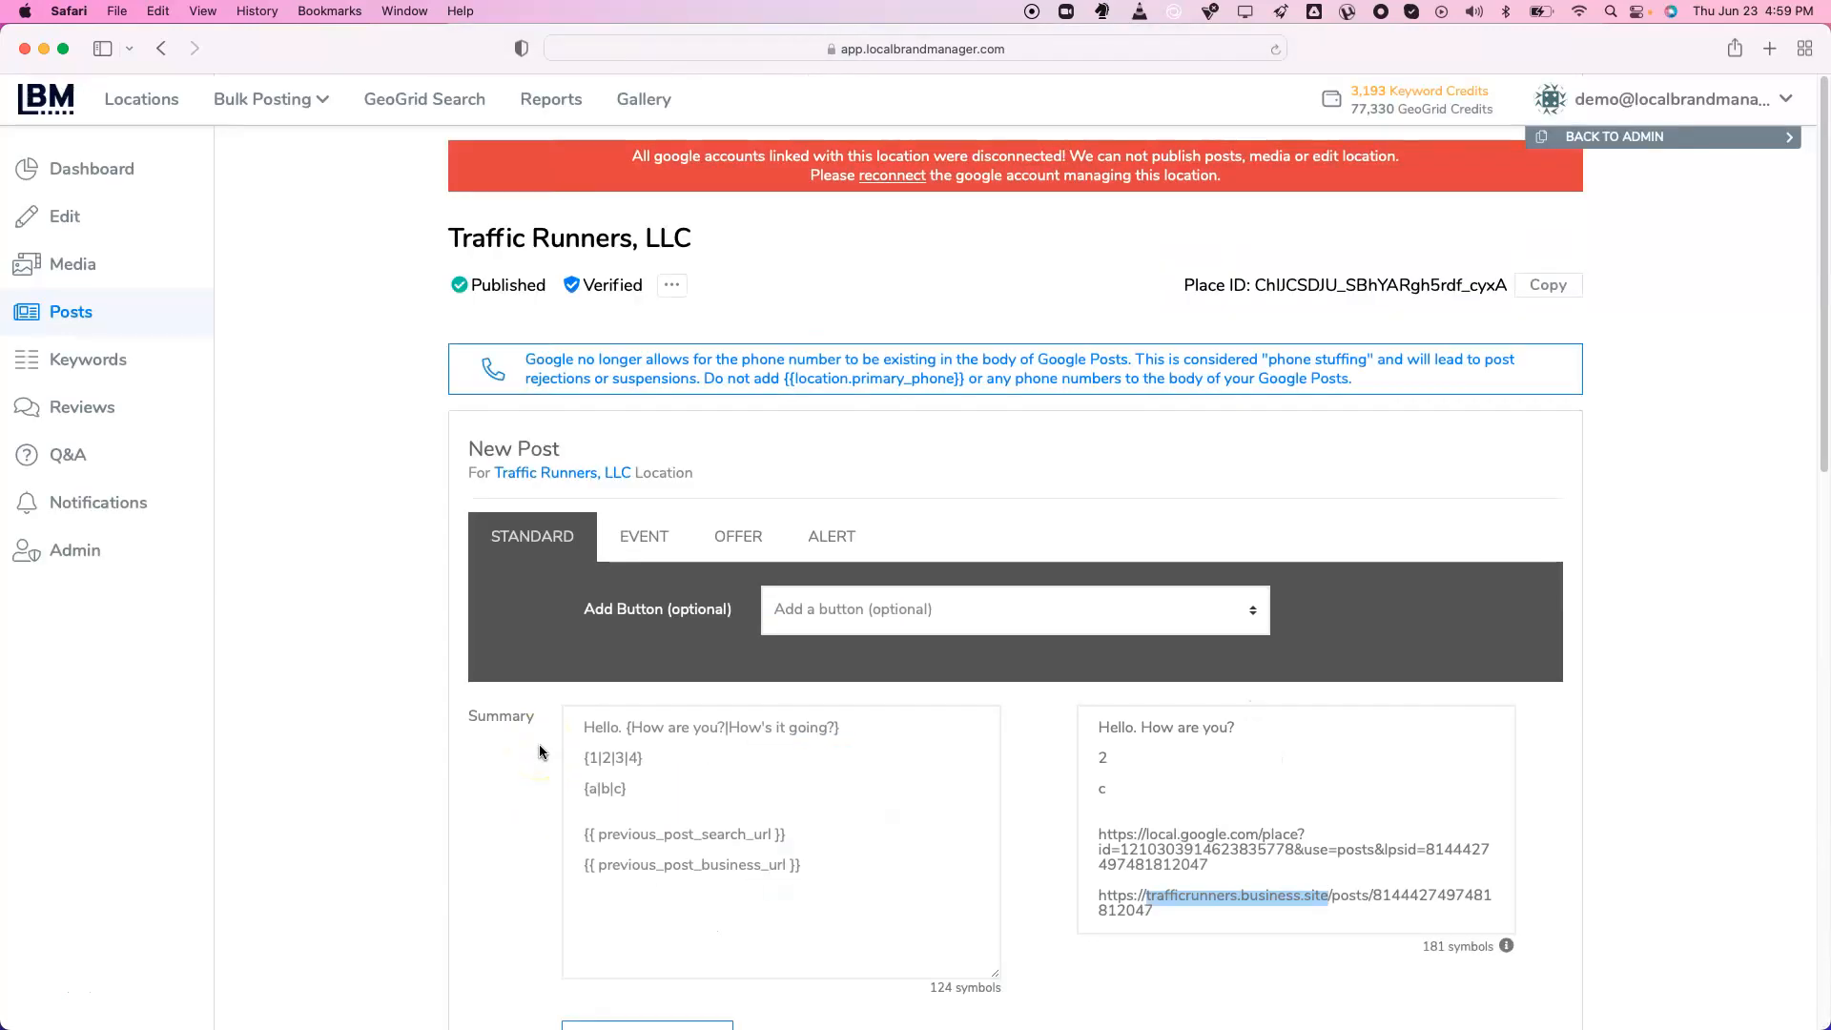
{"action": "scroll", "coordinate": [529, 731], "scroll_direction": "down", "scroll_amount": 1}
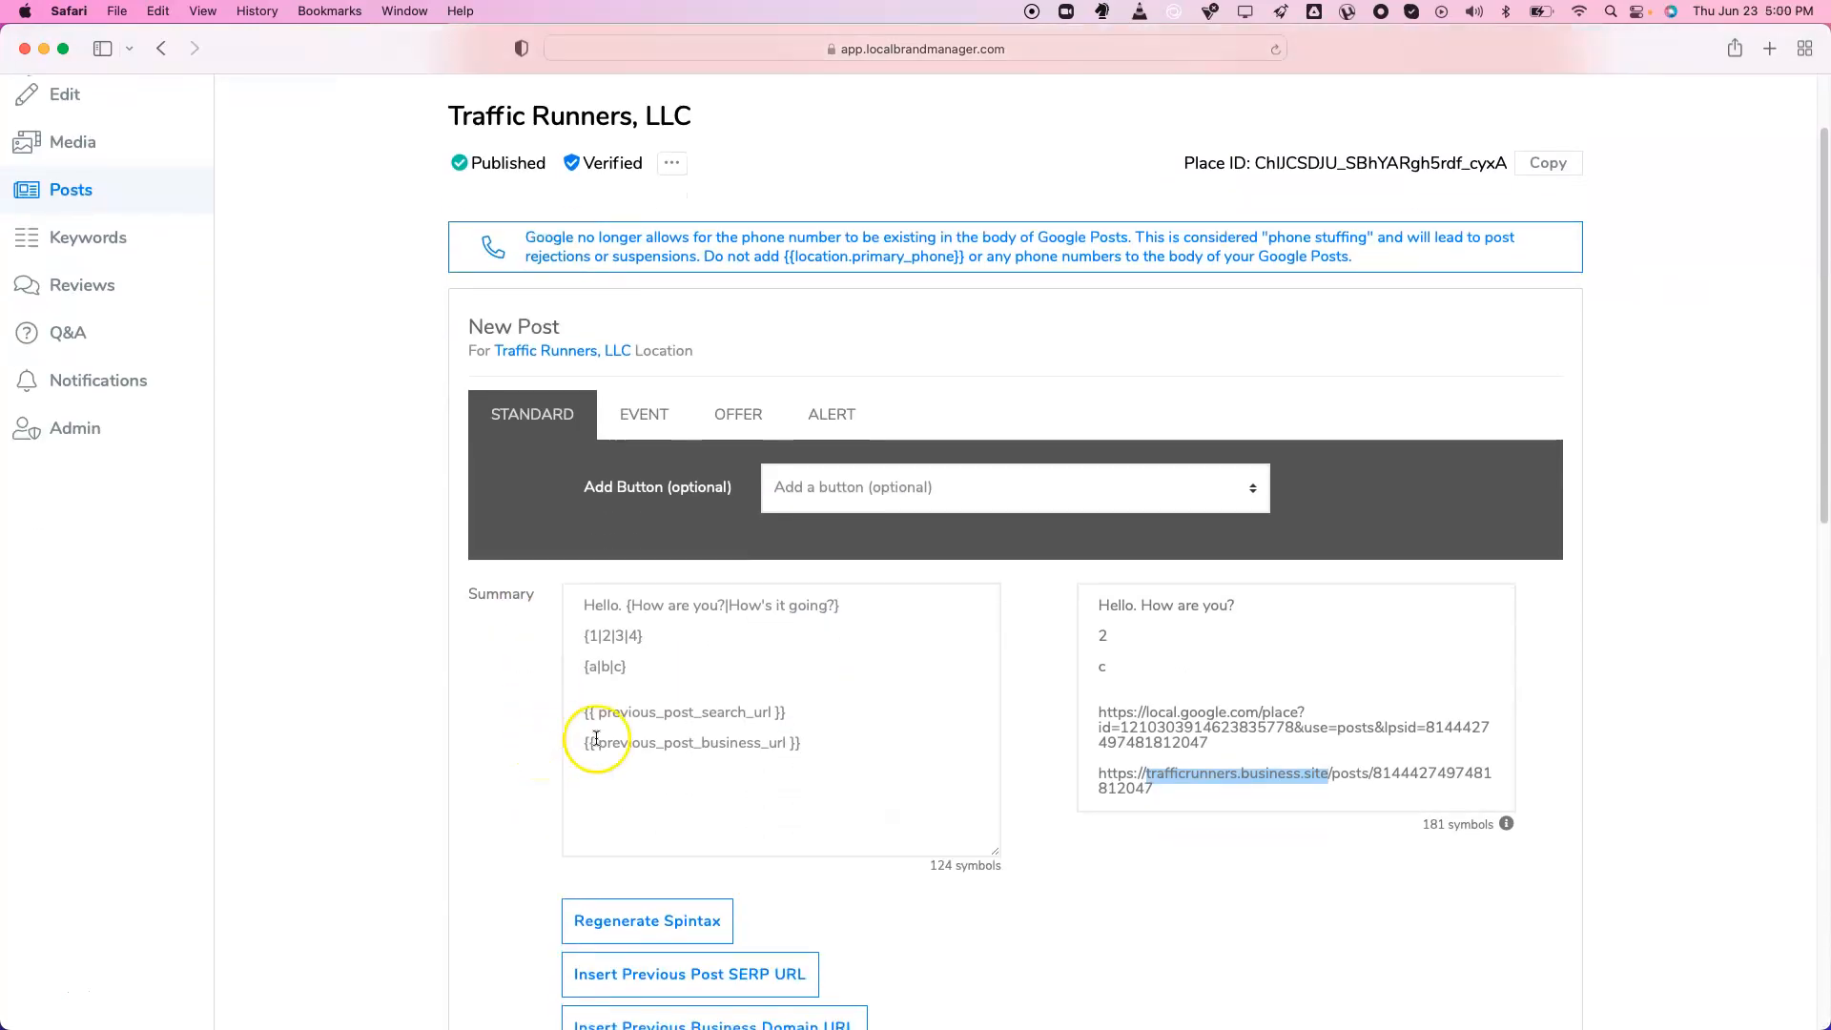
{"action": "left_click", "coordinate": [105, 239]}
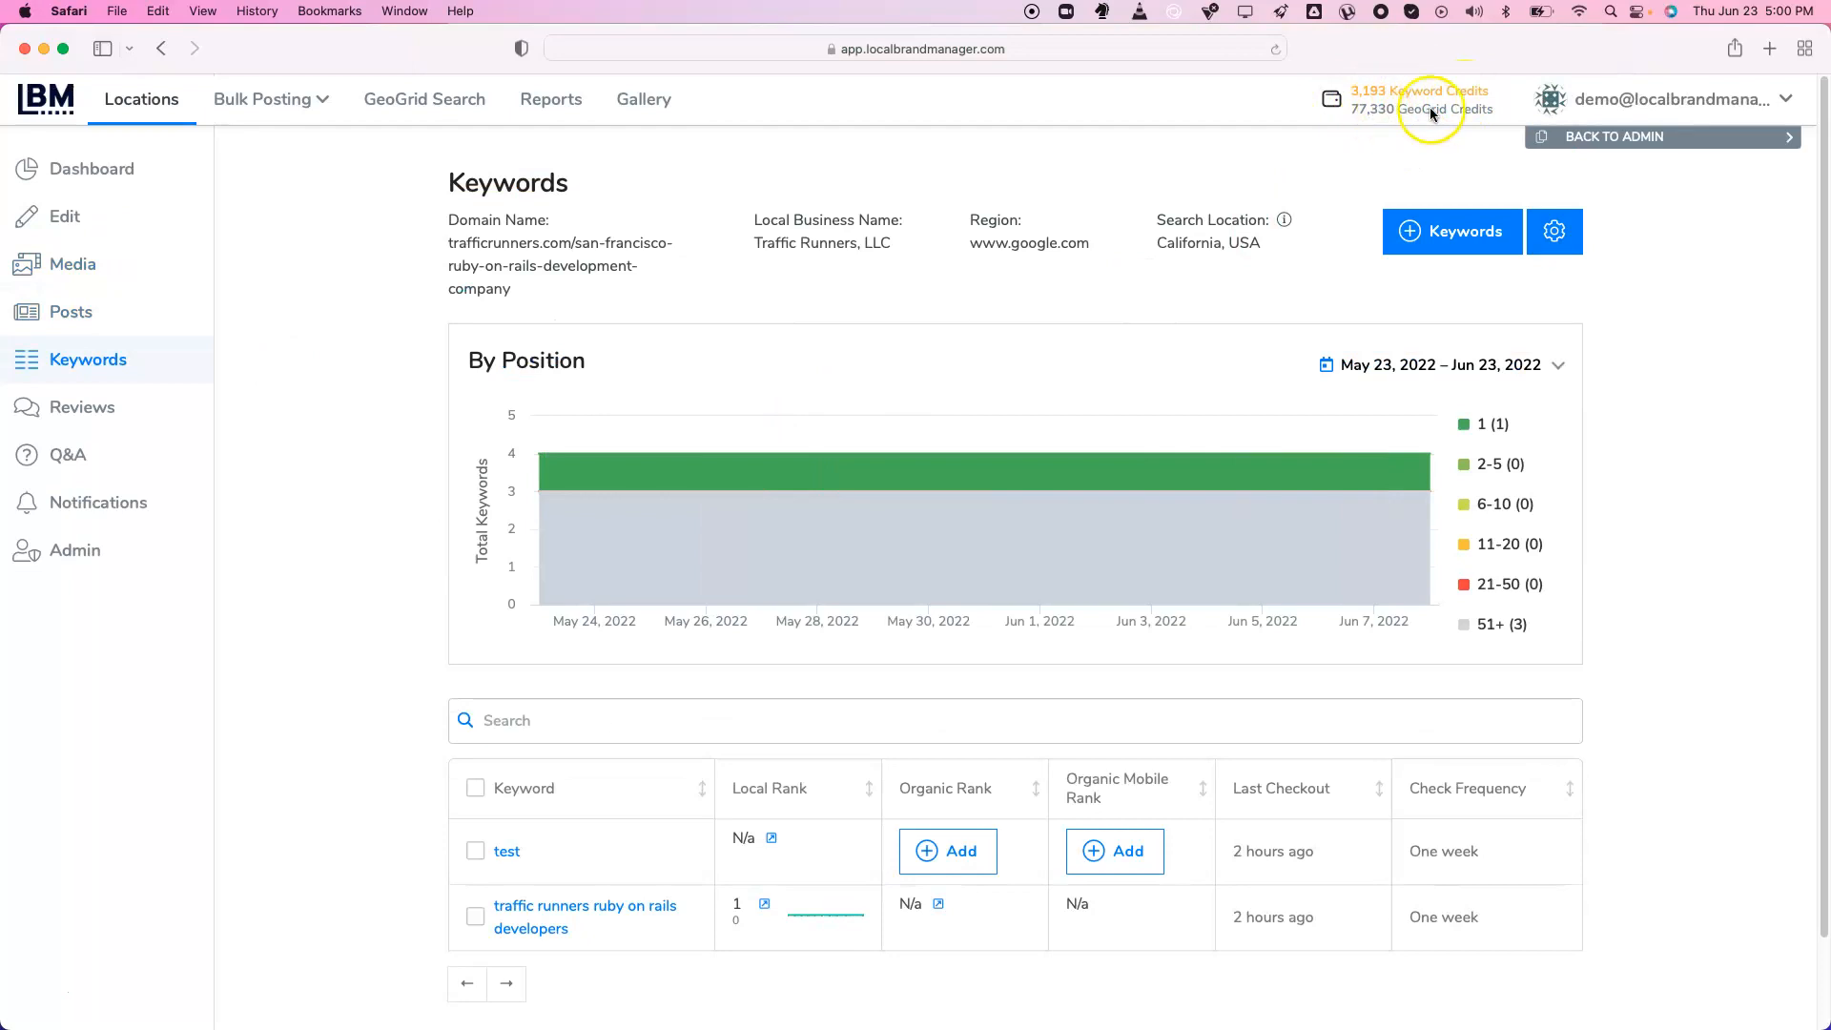
In the add-keywords form, enter keywords one to four and tick Local, Organic and Organic Mobile
{"action": "scroll", "coordinate": [1376, 235], "scroll_direction": "down", "scroll_amount": 2}
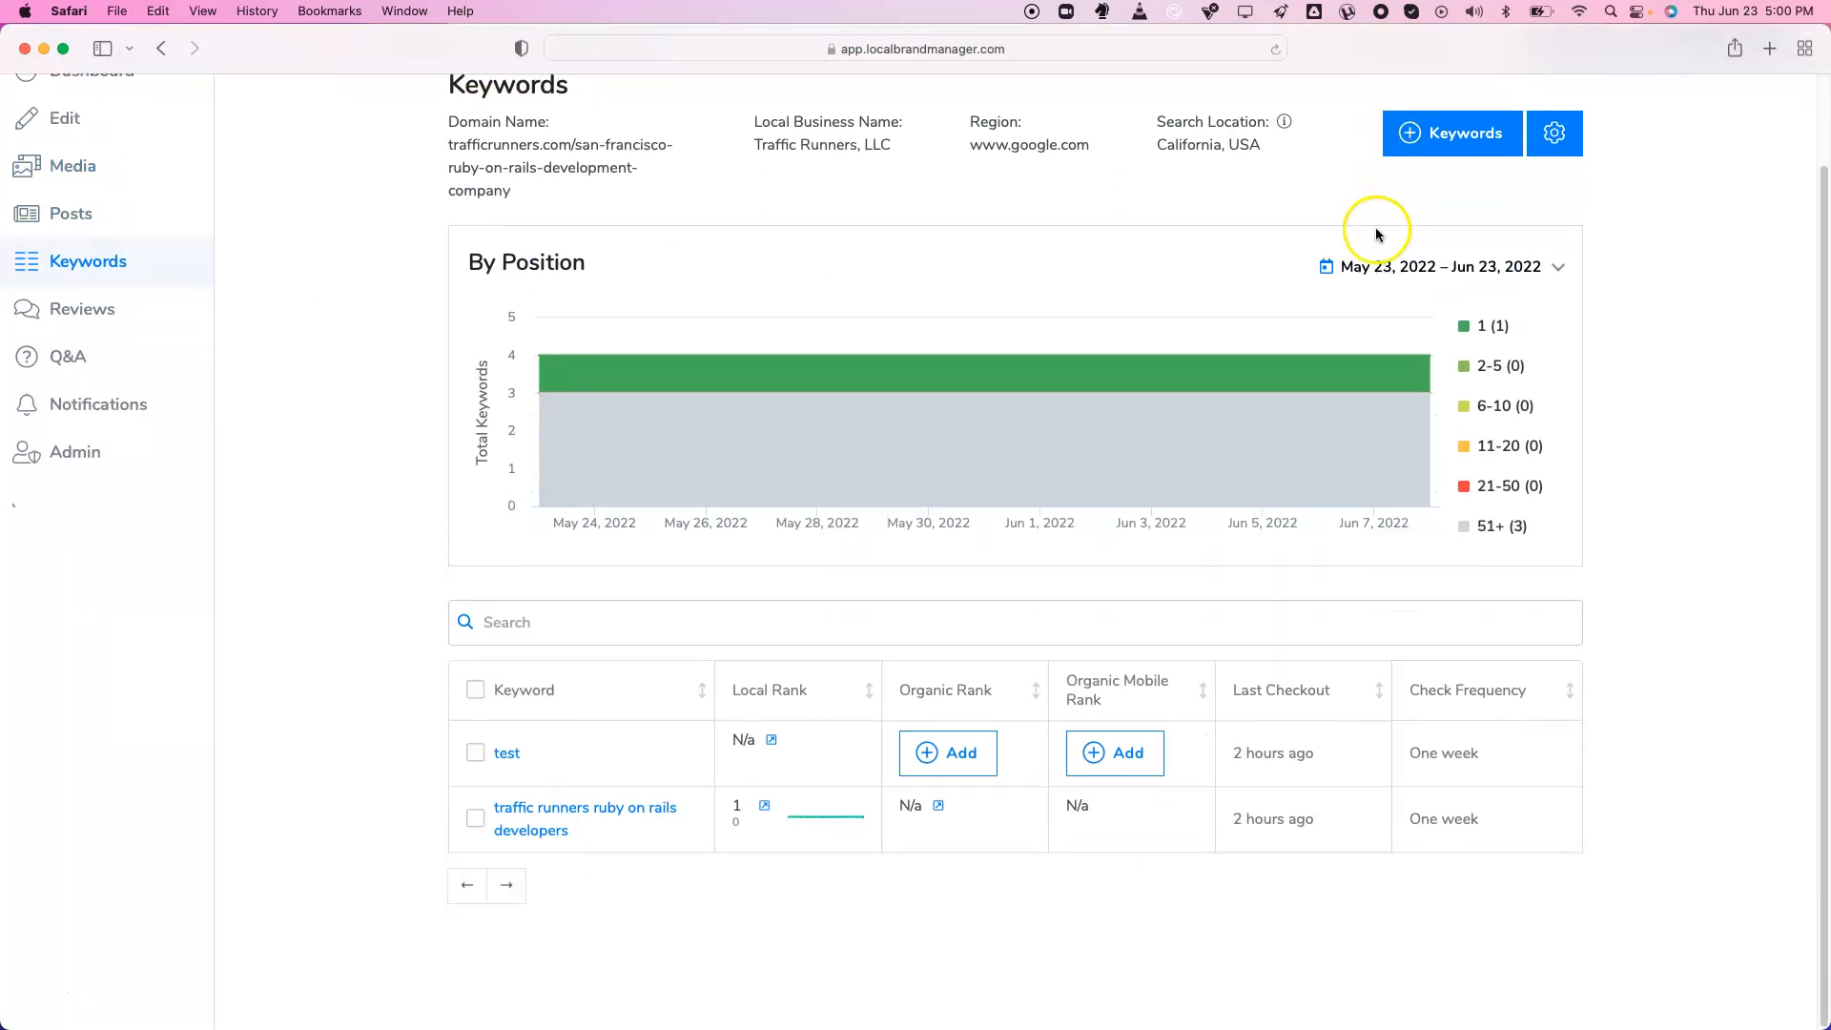
{"action": "left_click", "coordinate": [1449, 146]}
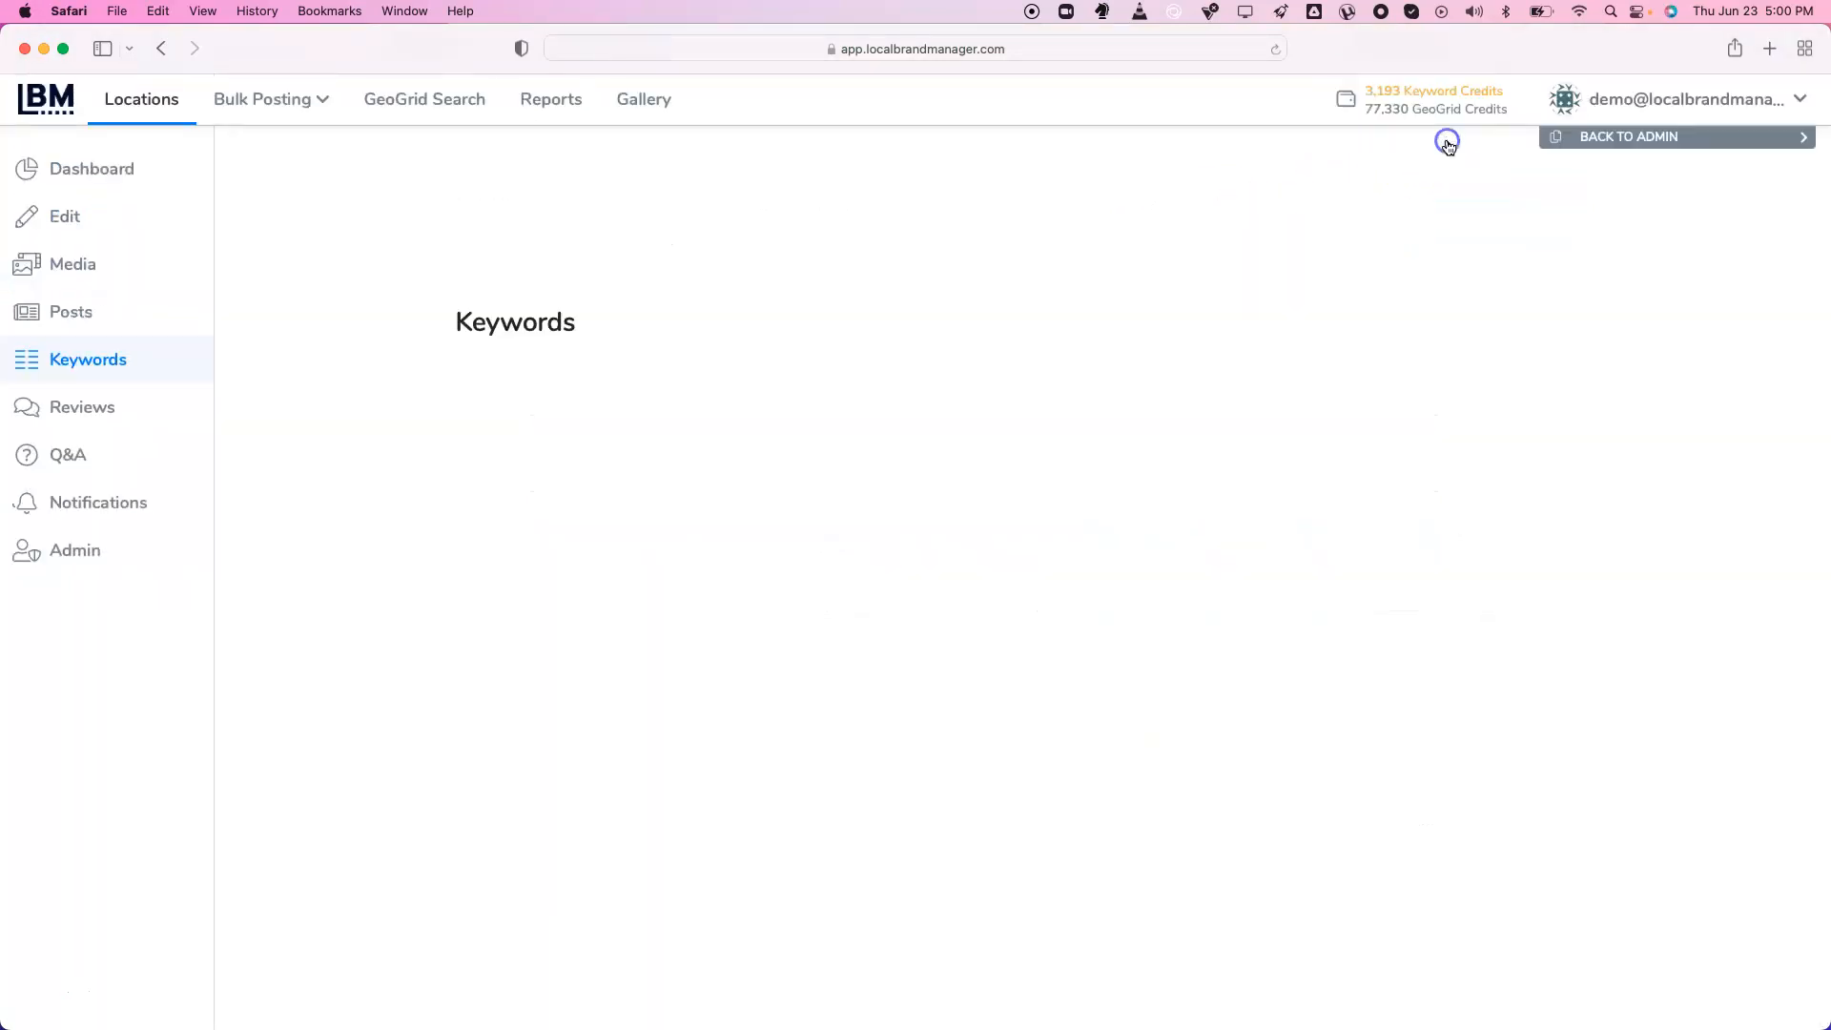
{"action": "left_click", "coordinate": [746, 364]}
{"action": "type", "text": "one"}
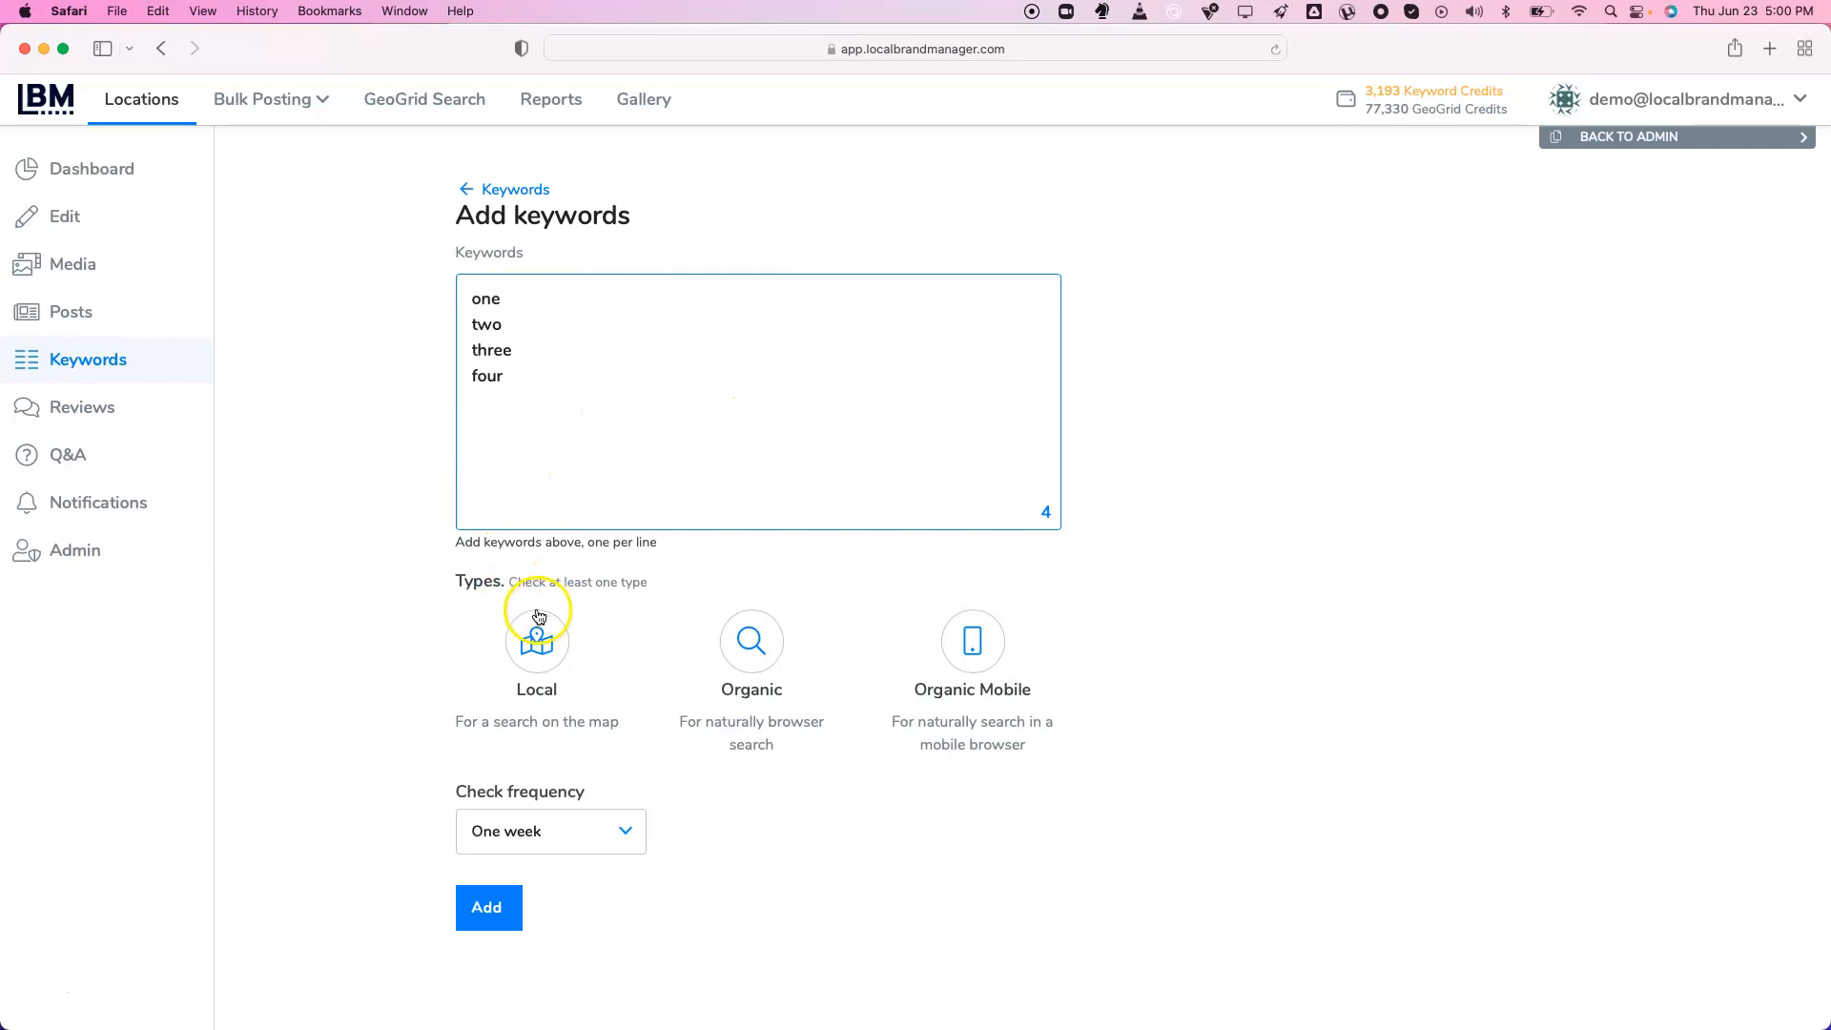
{"action": "left_click", "coordinate": [537, 644]}
{"action": "left_click", "coordinate": [746, 643]}
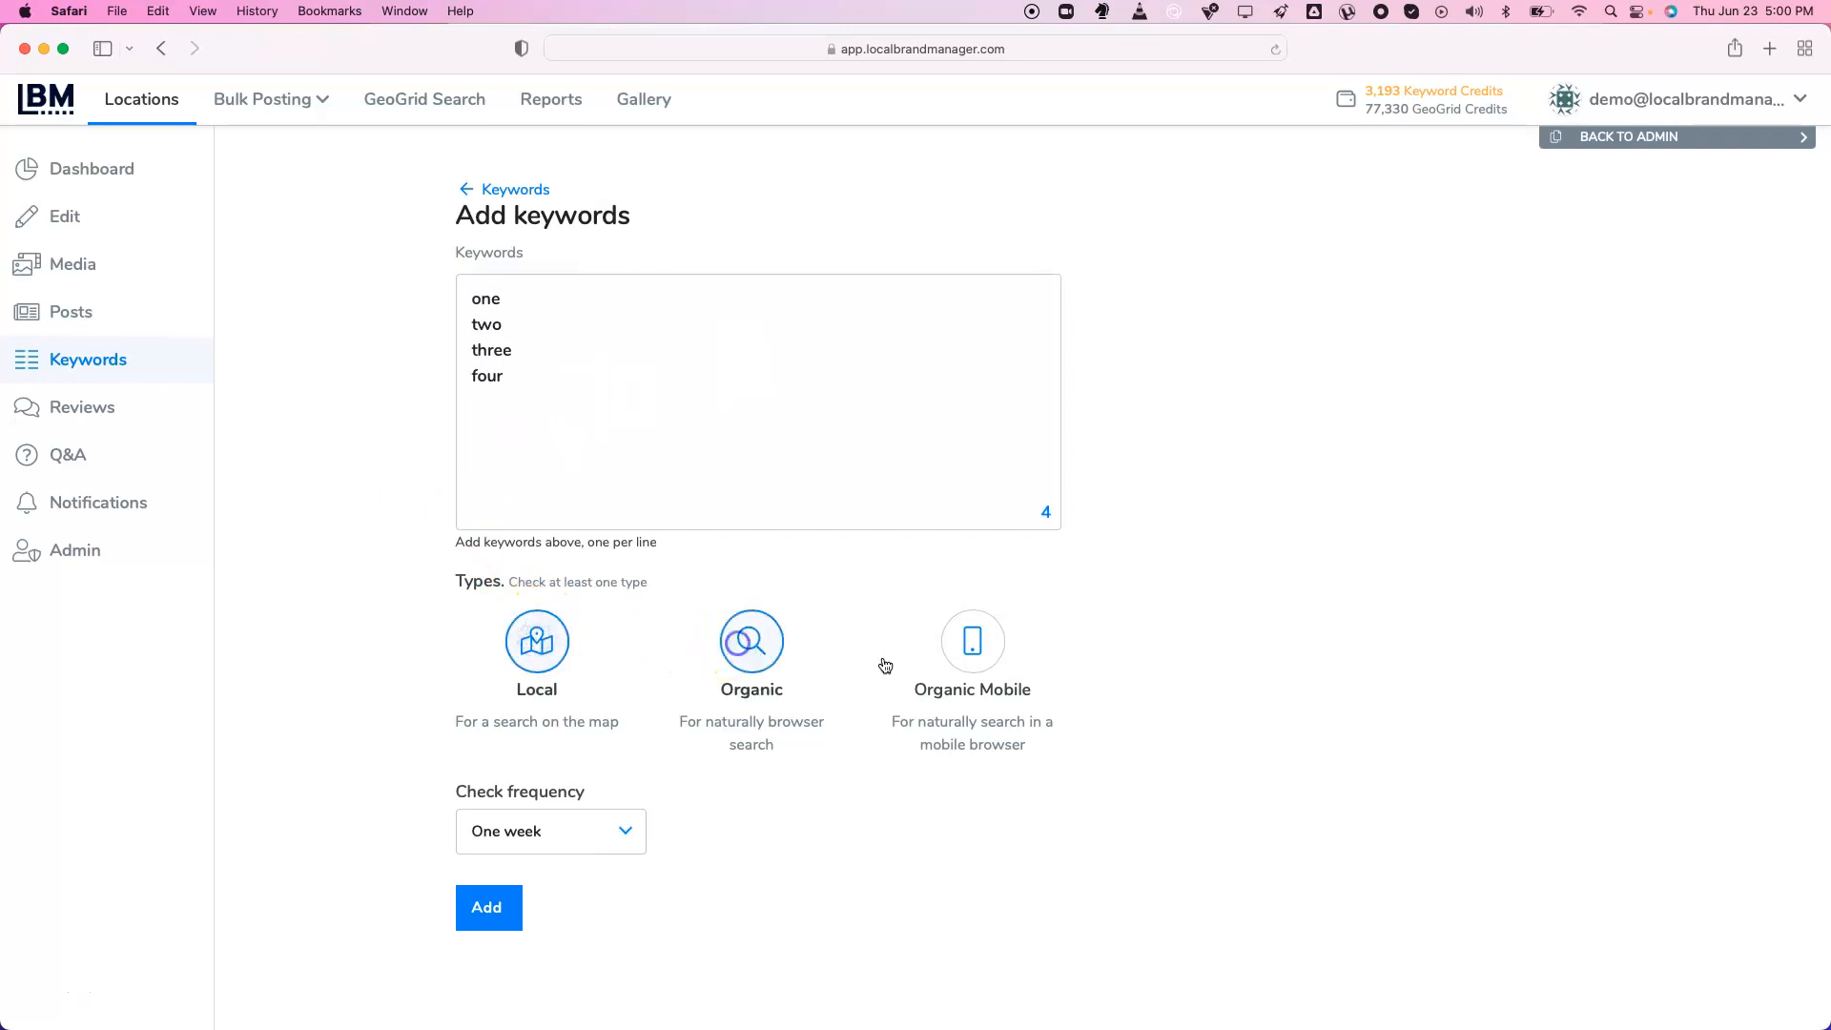
{"action": "left_click", "coordinate": [981, 653]}
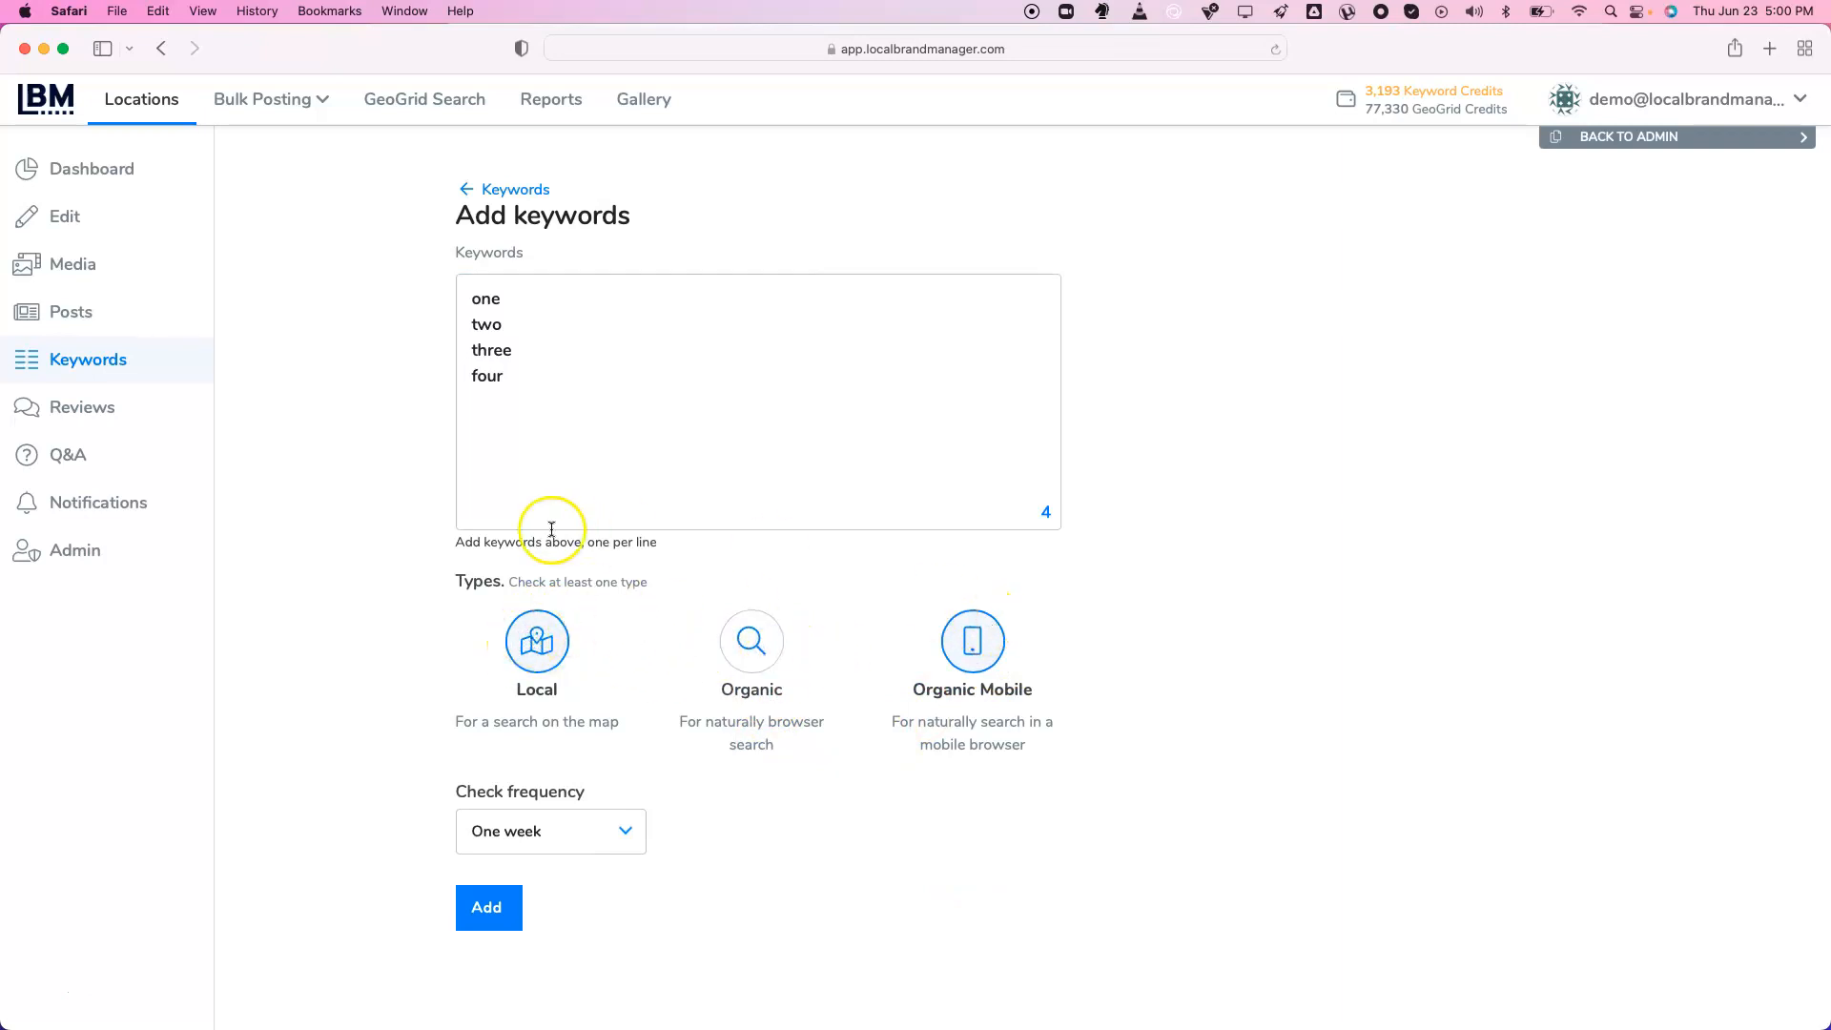
Re-enable Organic tracking, keep the One week check frequency, and move to Reviews
{"action": "left_click_drag", "start_coordinate": [540, 473], "coordinate": [456, 329]}
{"action": "left_click", "coordinate": [456, 329]}
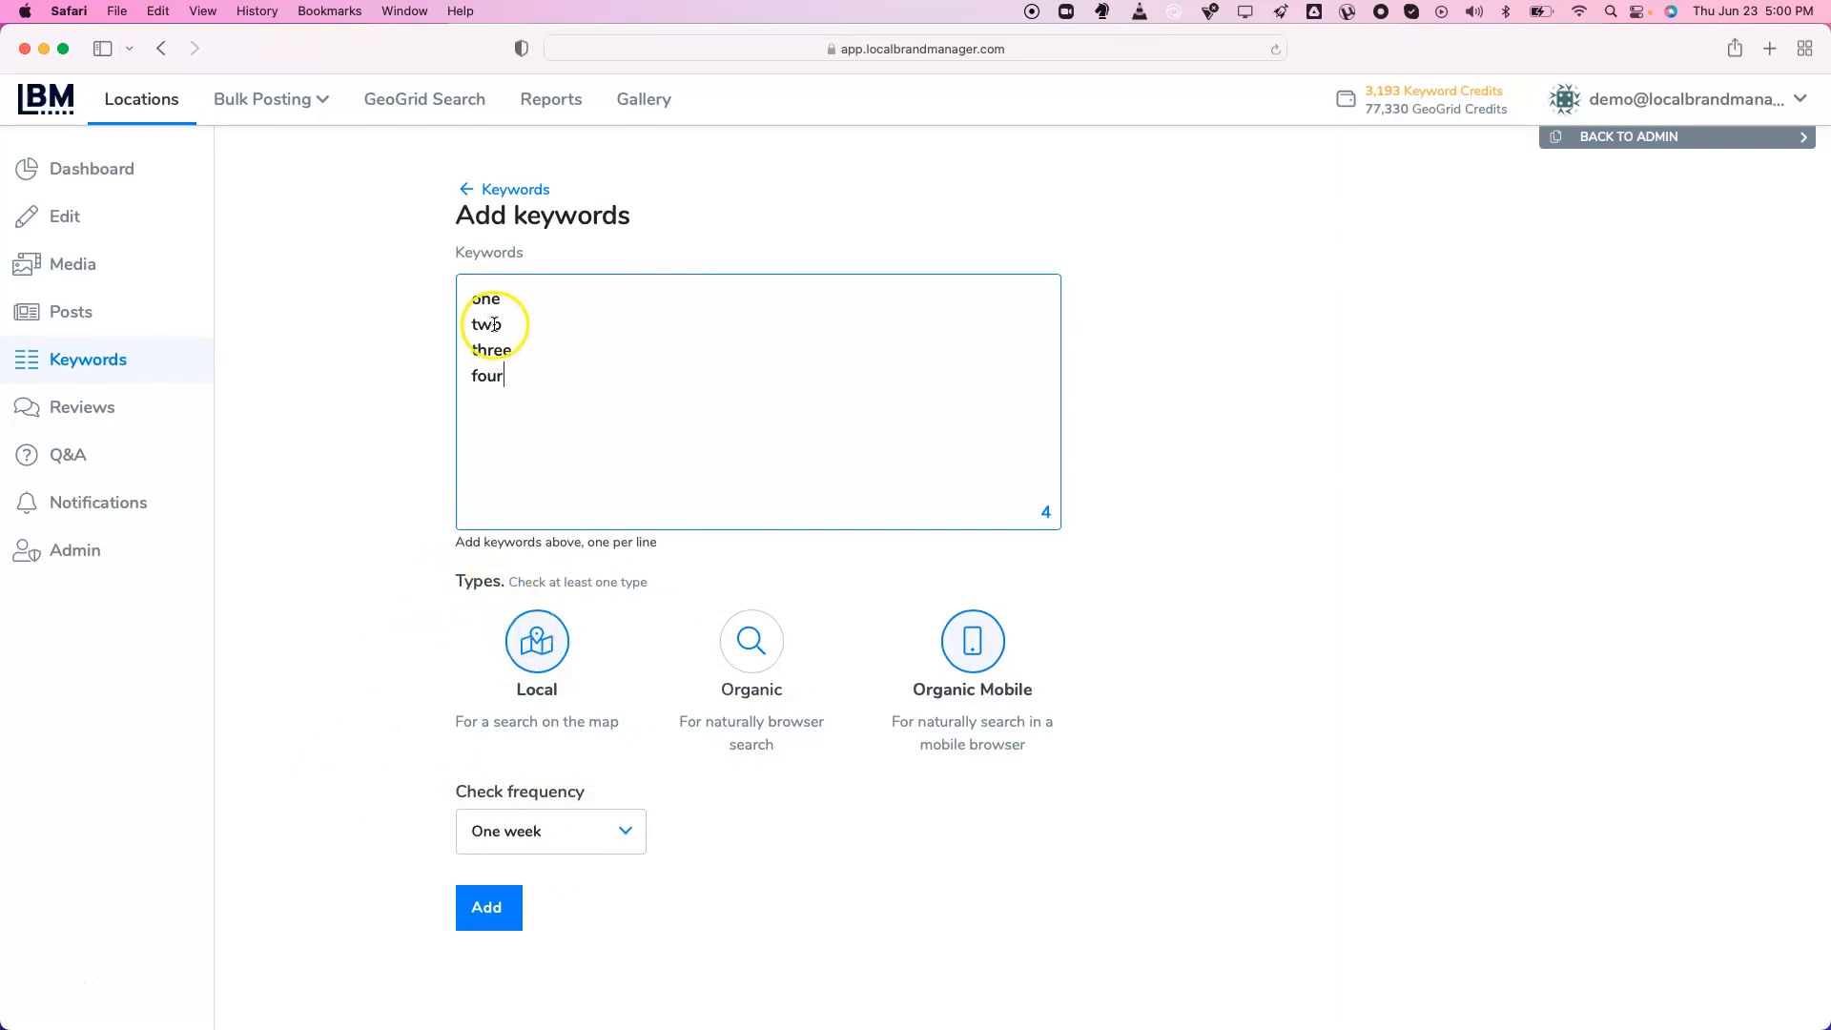
{"action": "left_click", "coordinate": [751, 641]}
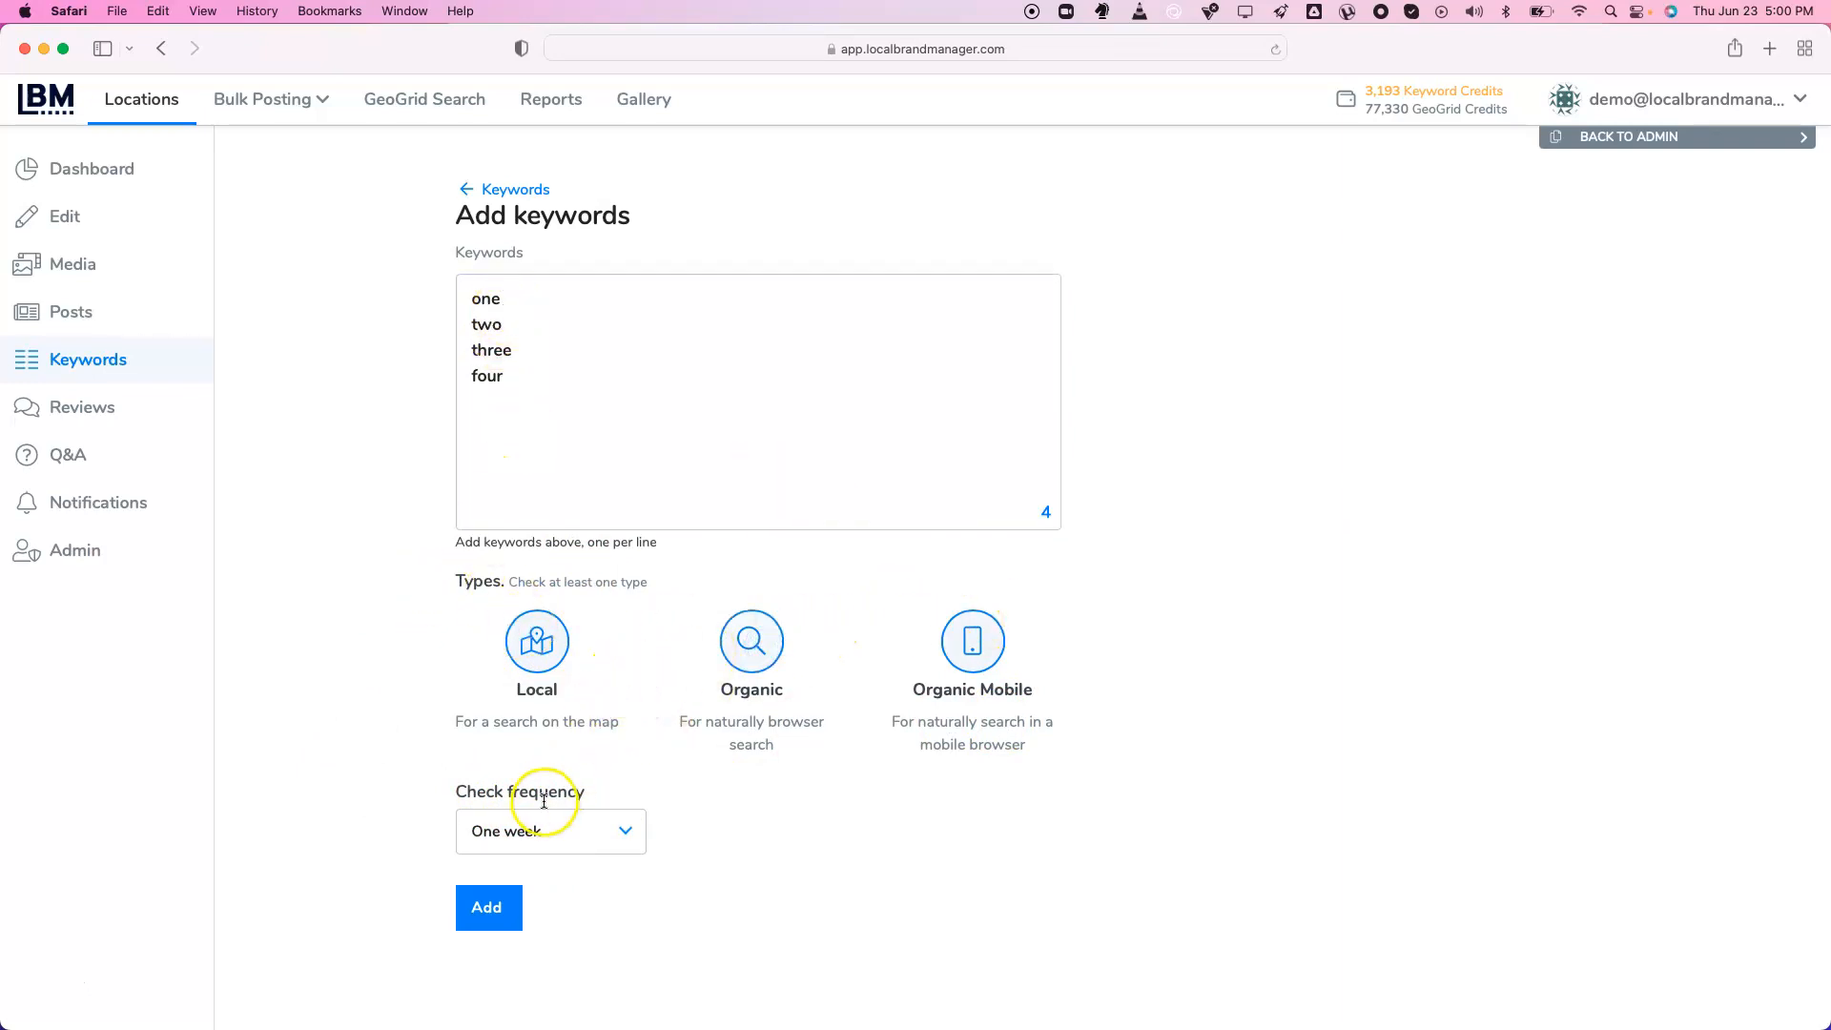
{"action": "left_click_drag", "start_coordinate": [567, 452], "coordinate": [360, 196]}
{"action": "left_click", "coordinate": [545, 498]}
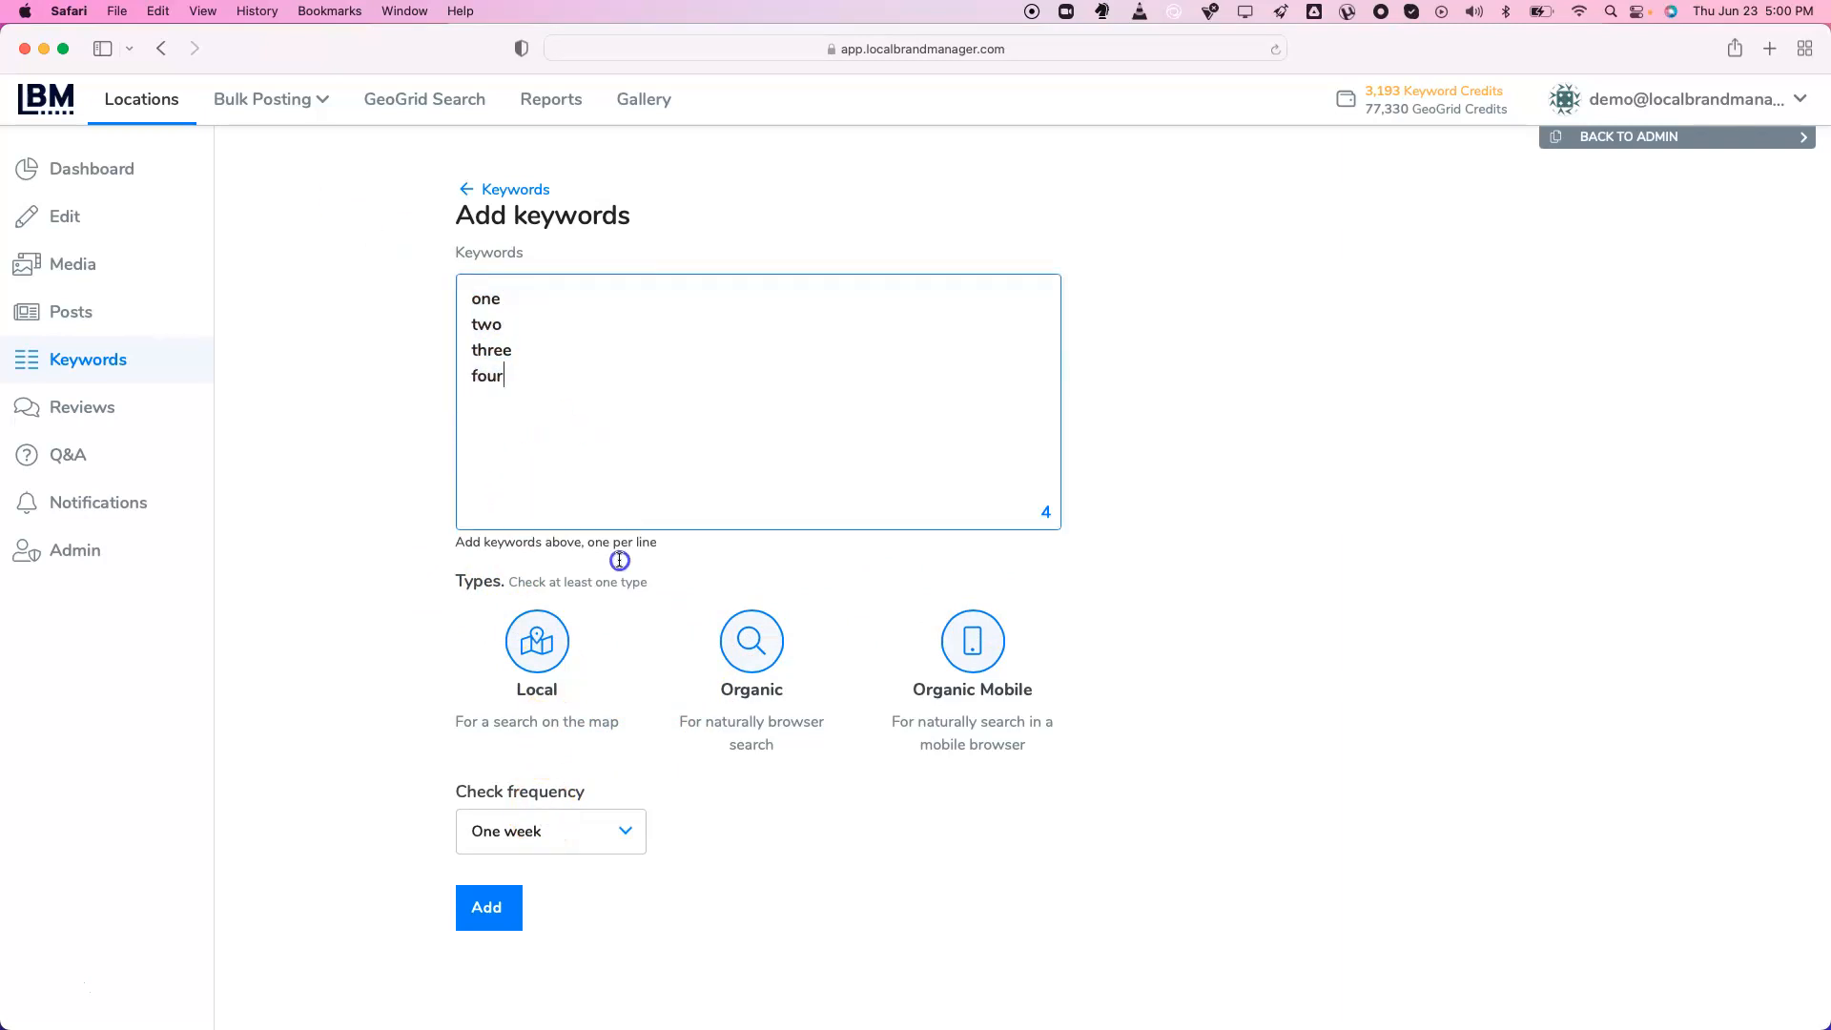
{"action": "left_click", "coordinate": [593, 837]}
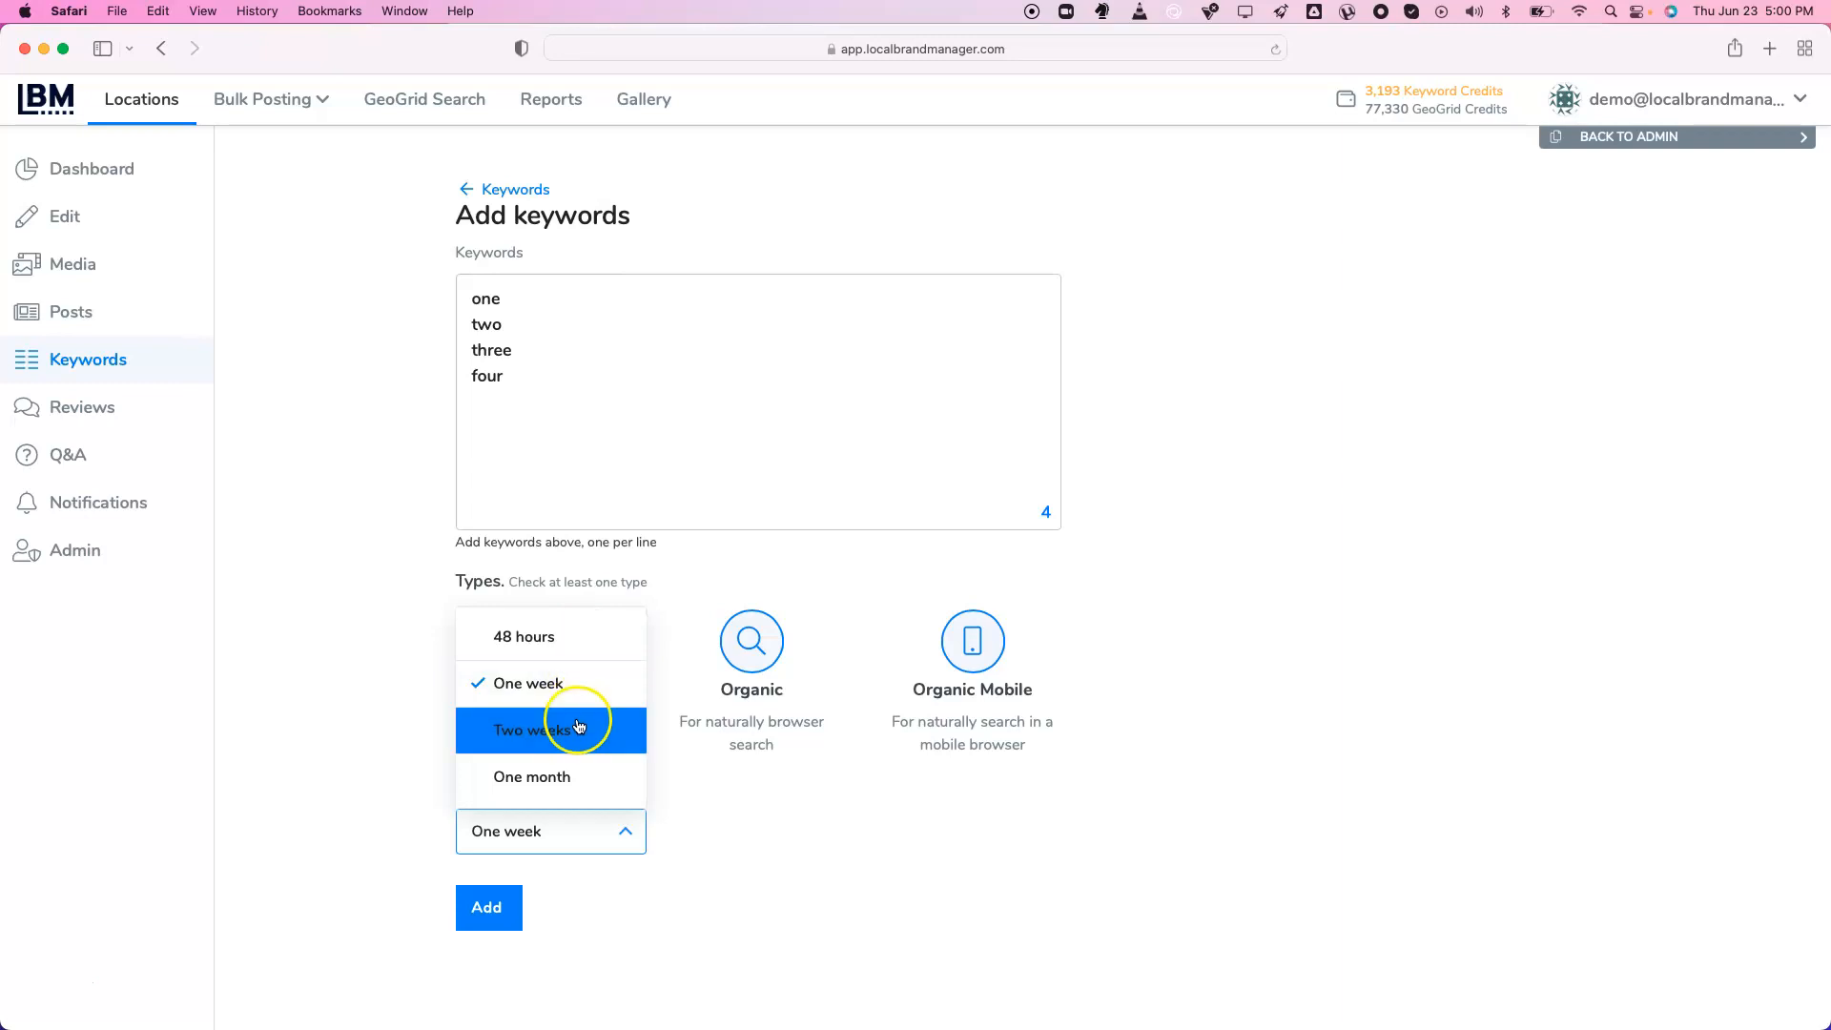
{"action": "left_click", "coordinate": [392, 776]}
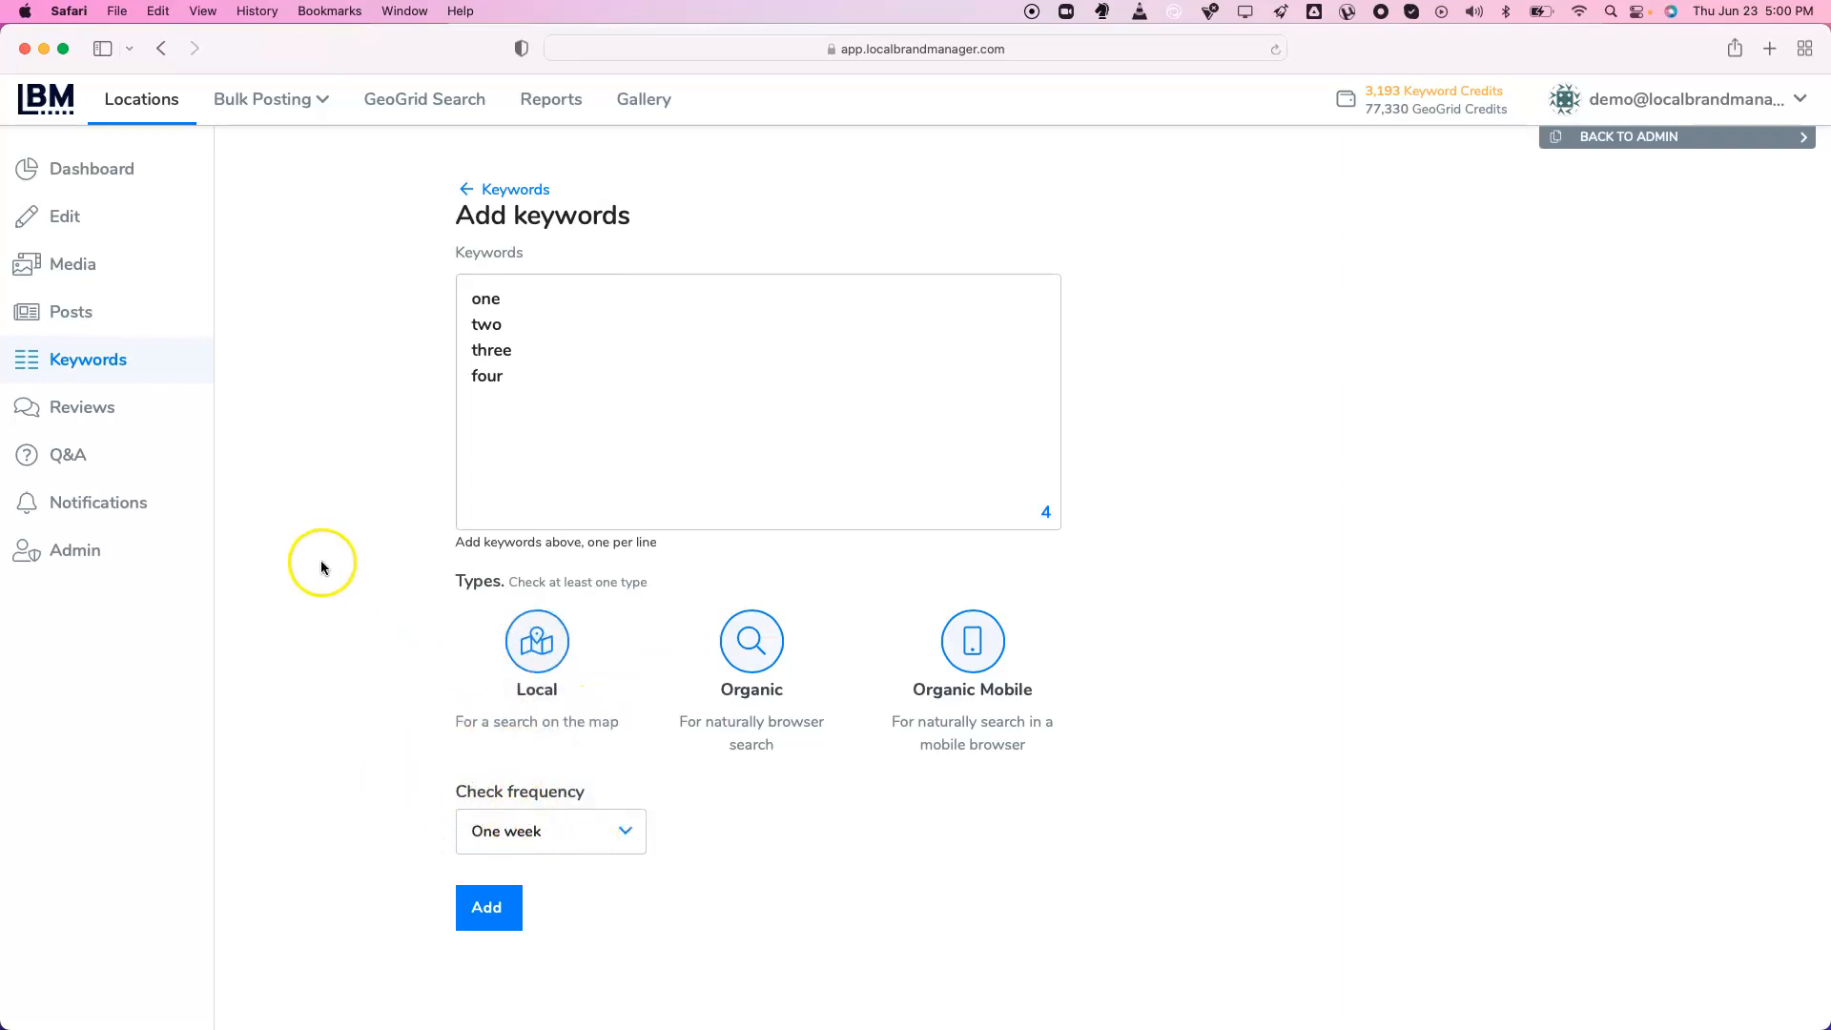
{"action": "left_click", "coordinate": [106, 421]}
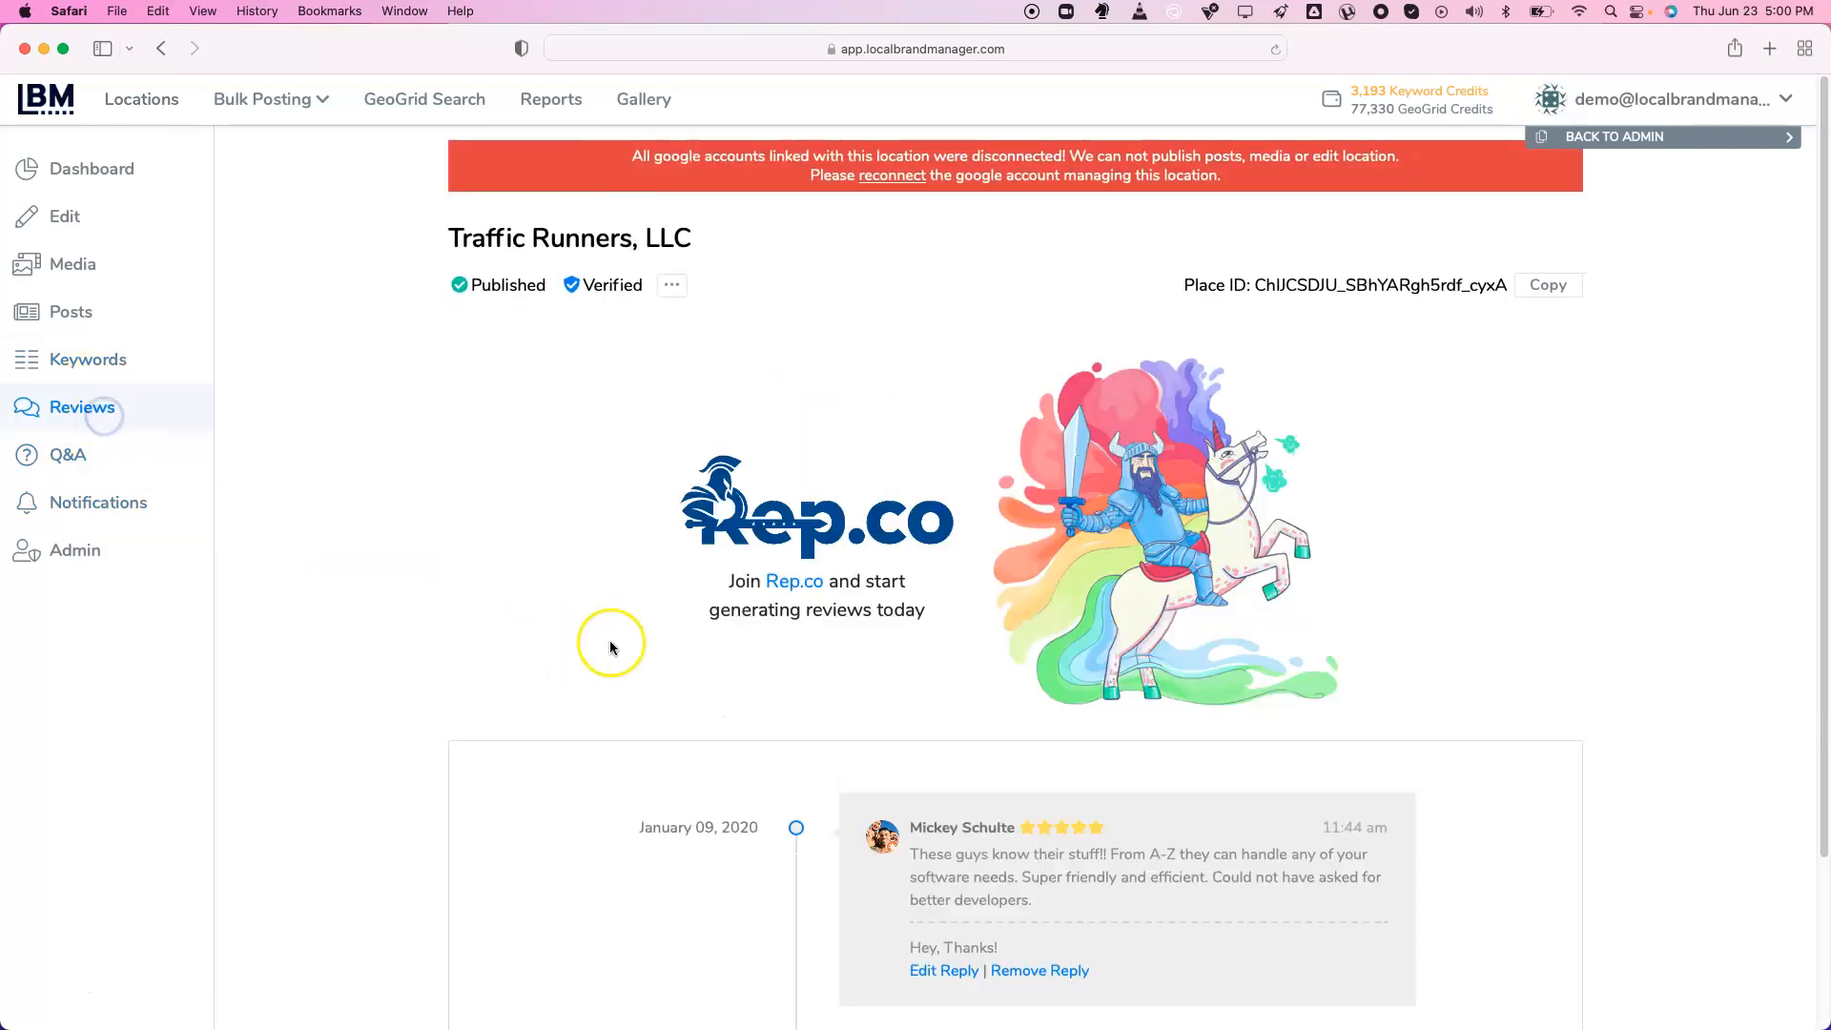
Cancel the review reply edit so 'Hey, Thanks!' stays, then go to Q&A
{"action": "scroll", "coordinate": [667, 670], "scroll_direction": "down", "scroll_amount": 3}
{"action": "scroll", "coordinate": [670, 673], "scroll_direction": "down", "scroll_amount": 2}
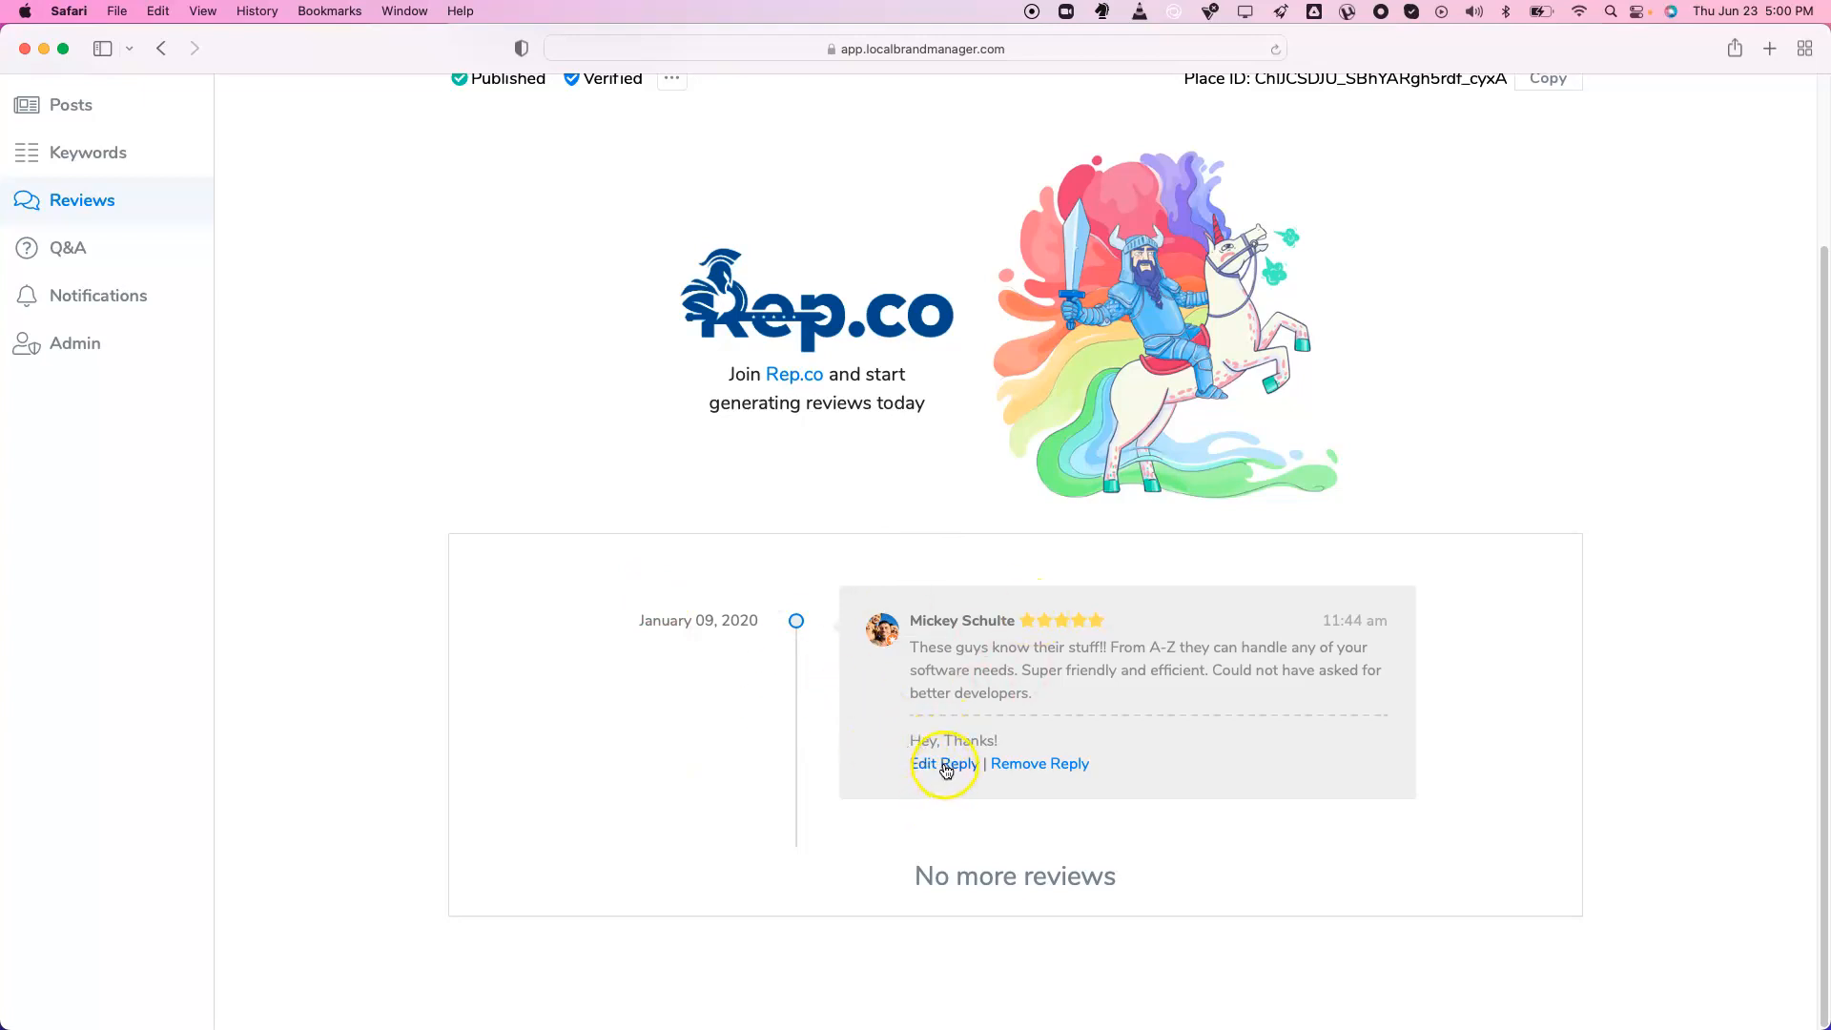
{"action": "left_click", "coordinate": [944, 766]}
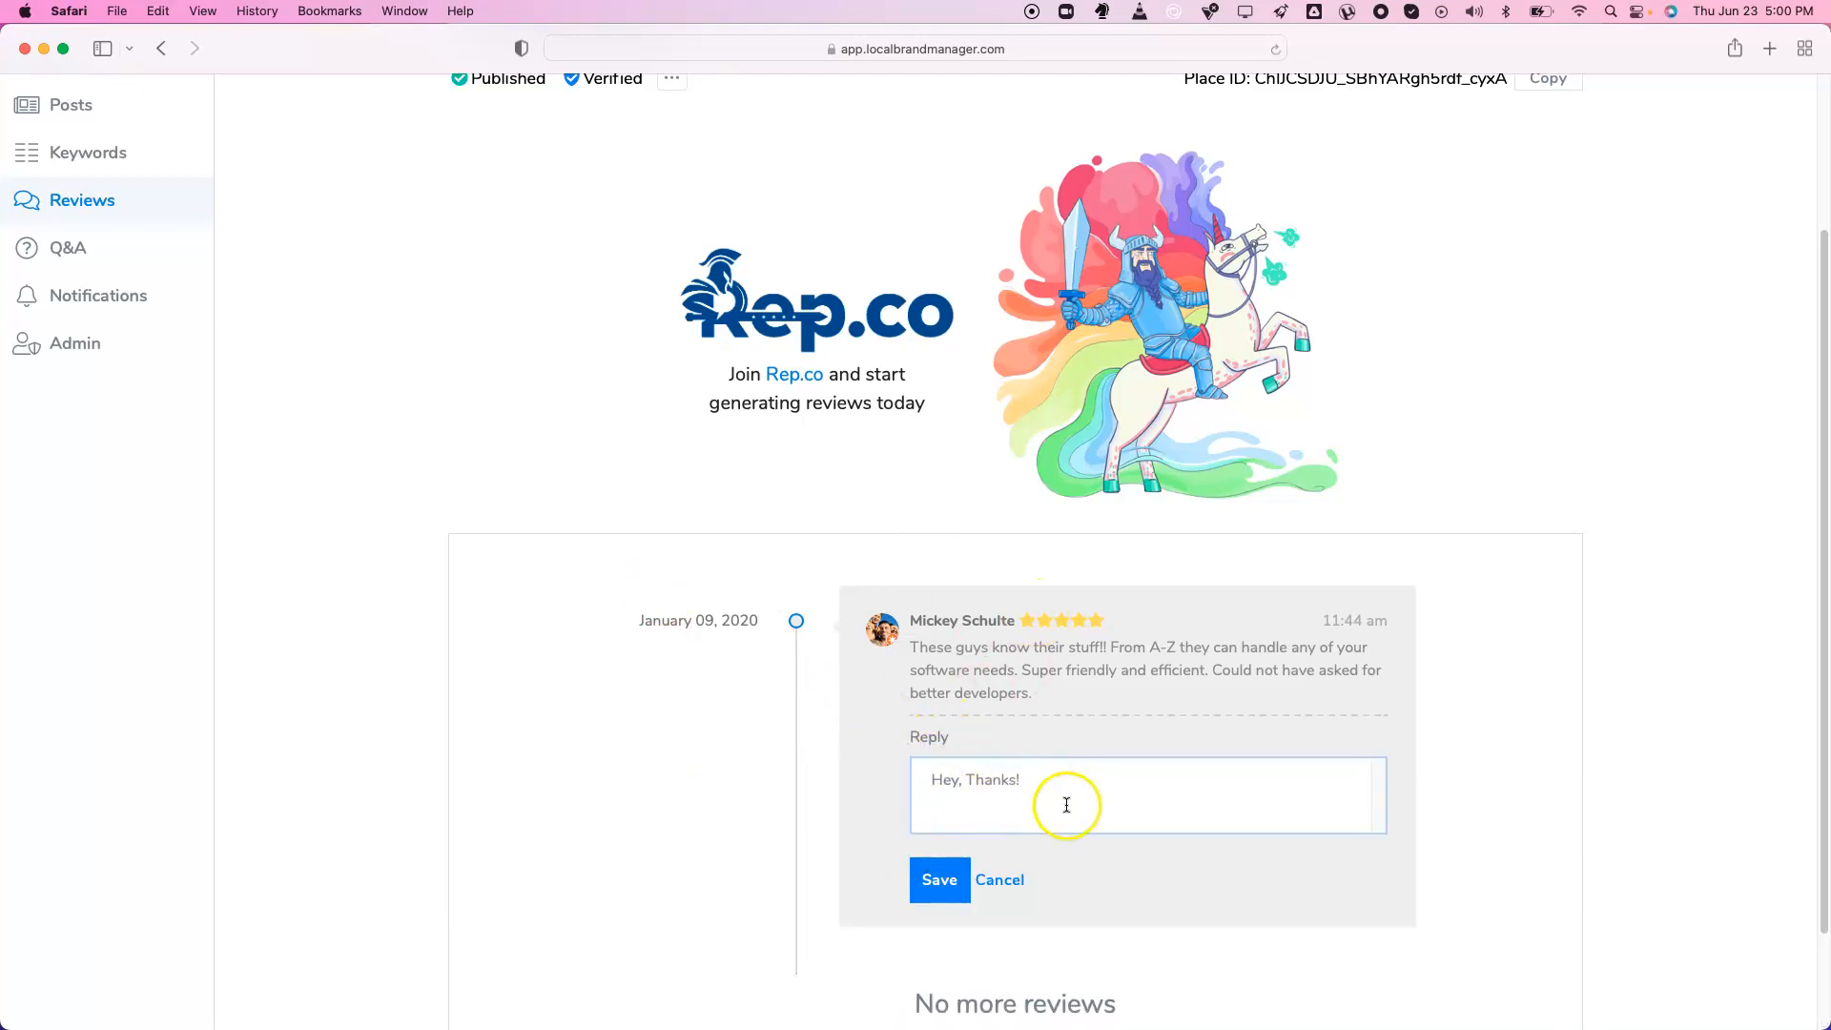
{"action": "left_click", "coordinate": [1001, 881]}
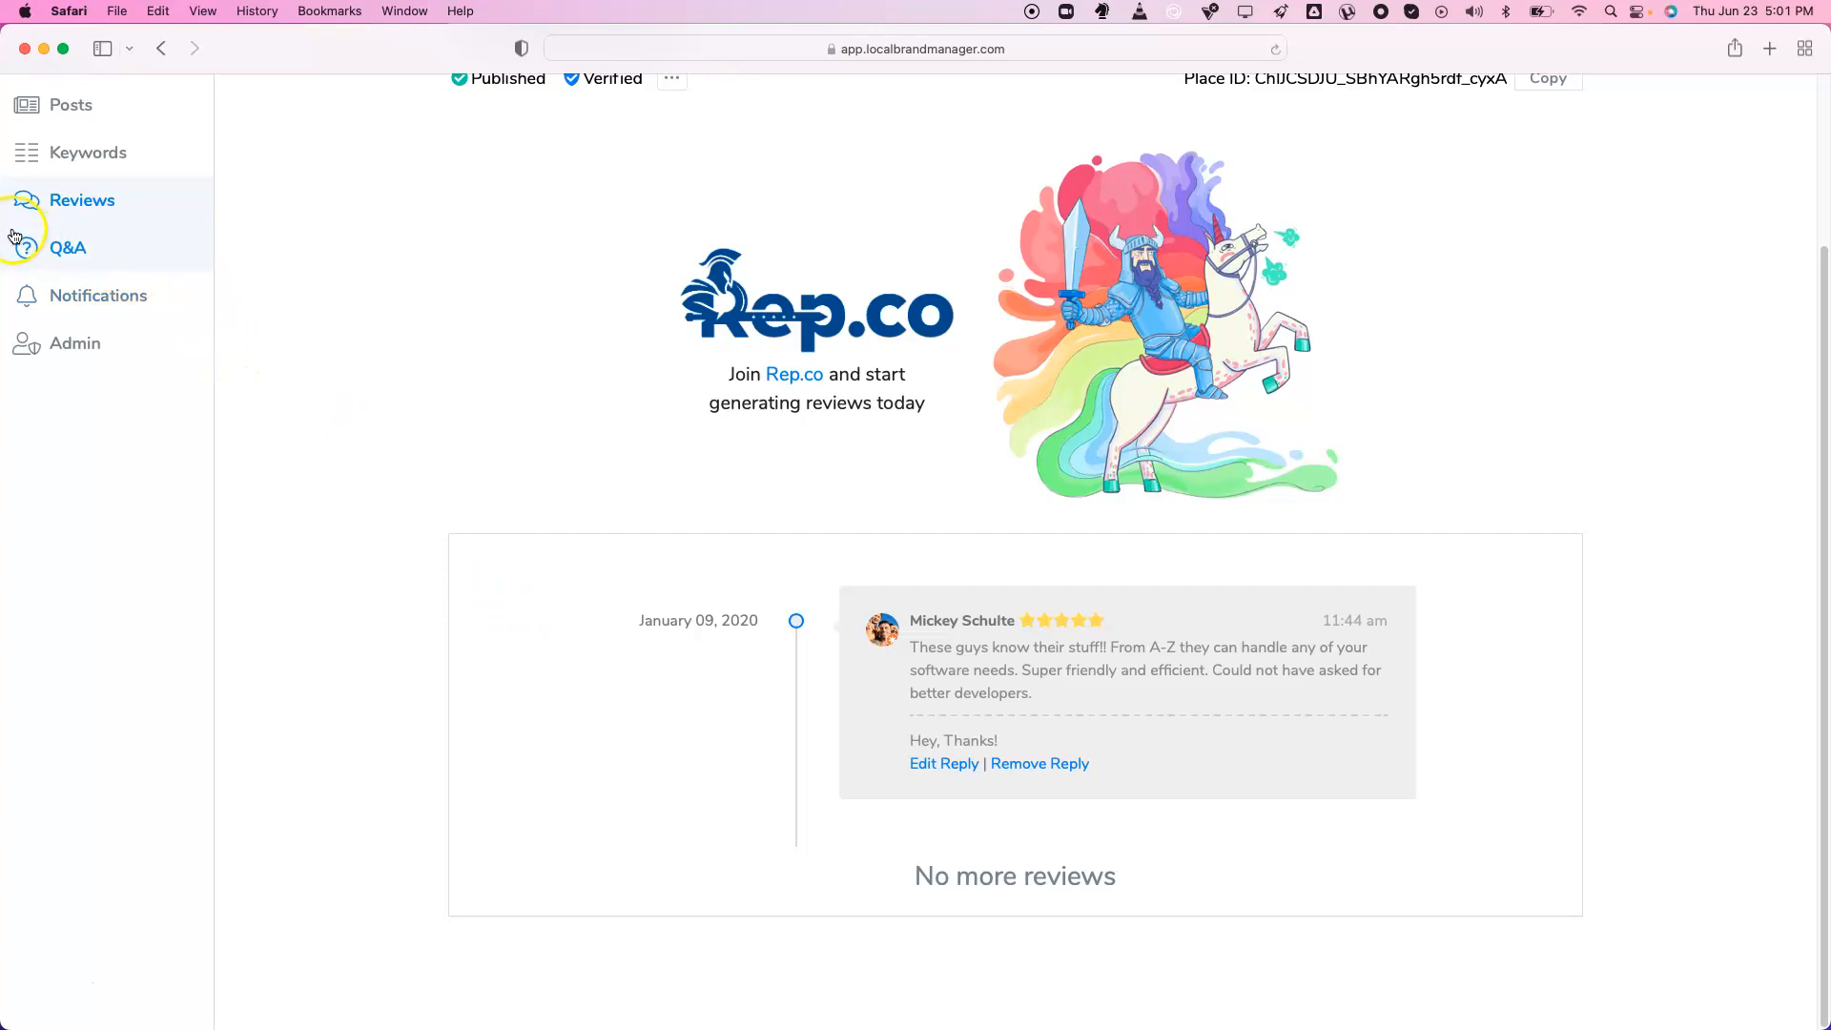
{"action": "left_click", "coordinate": [60, 244]}
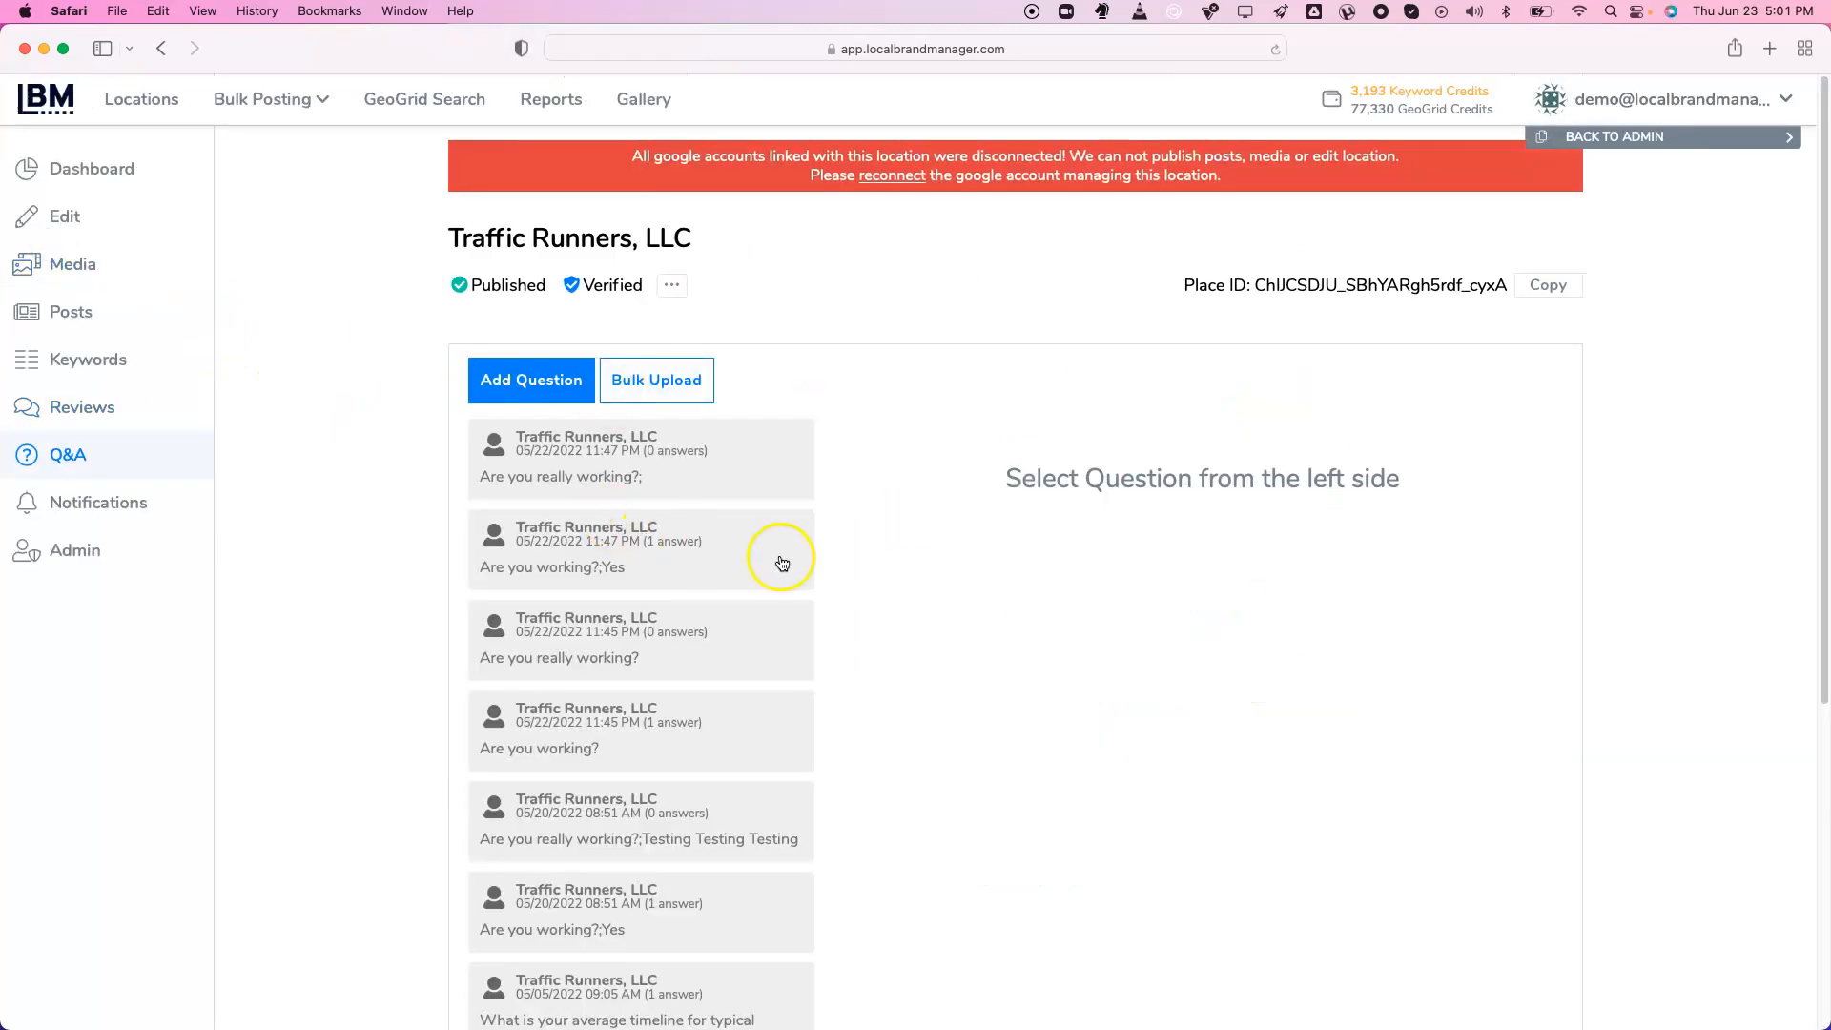
Answer 'Are you really working?;' with 'Yes we are!' and submit it
{"action": "left_click", "coordinate": [721, 477]}
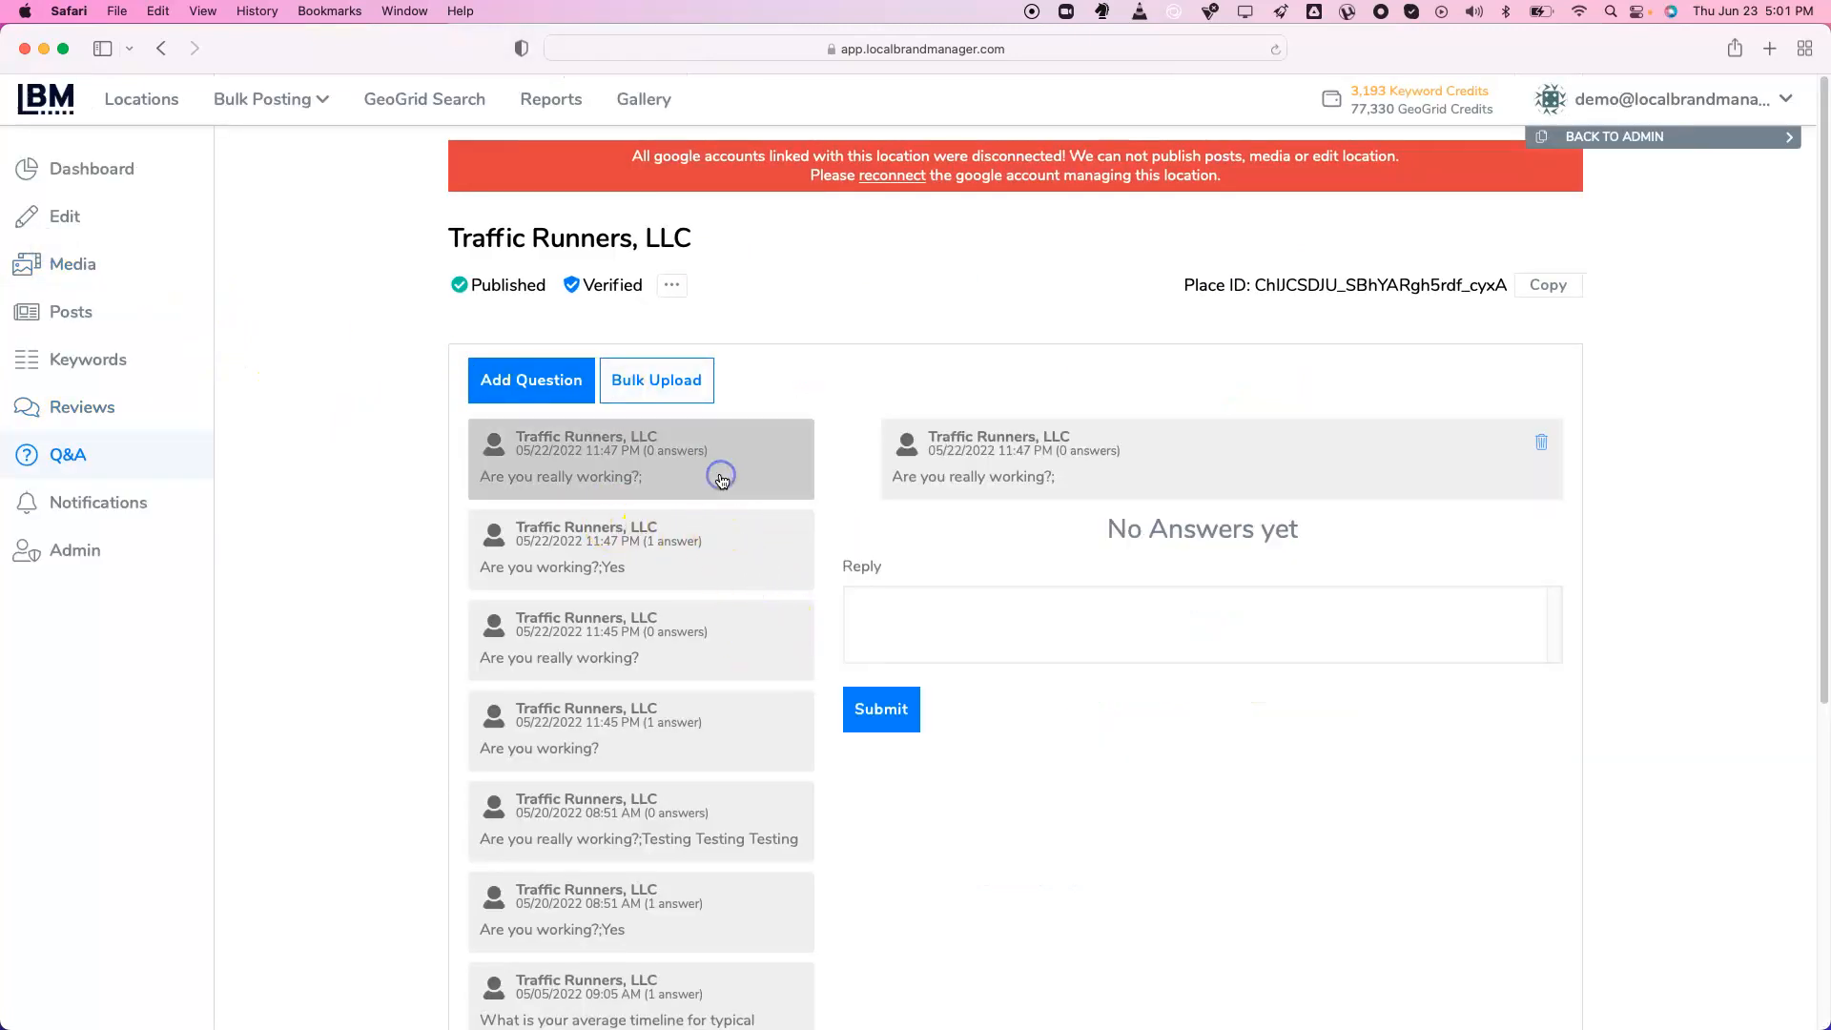
{"action": "left_click", "coordinate": [923, 609]}
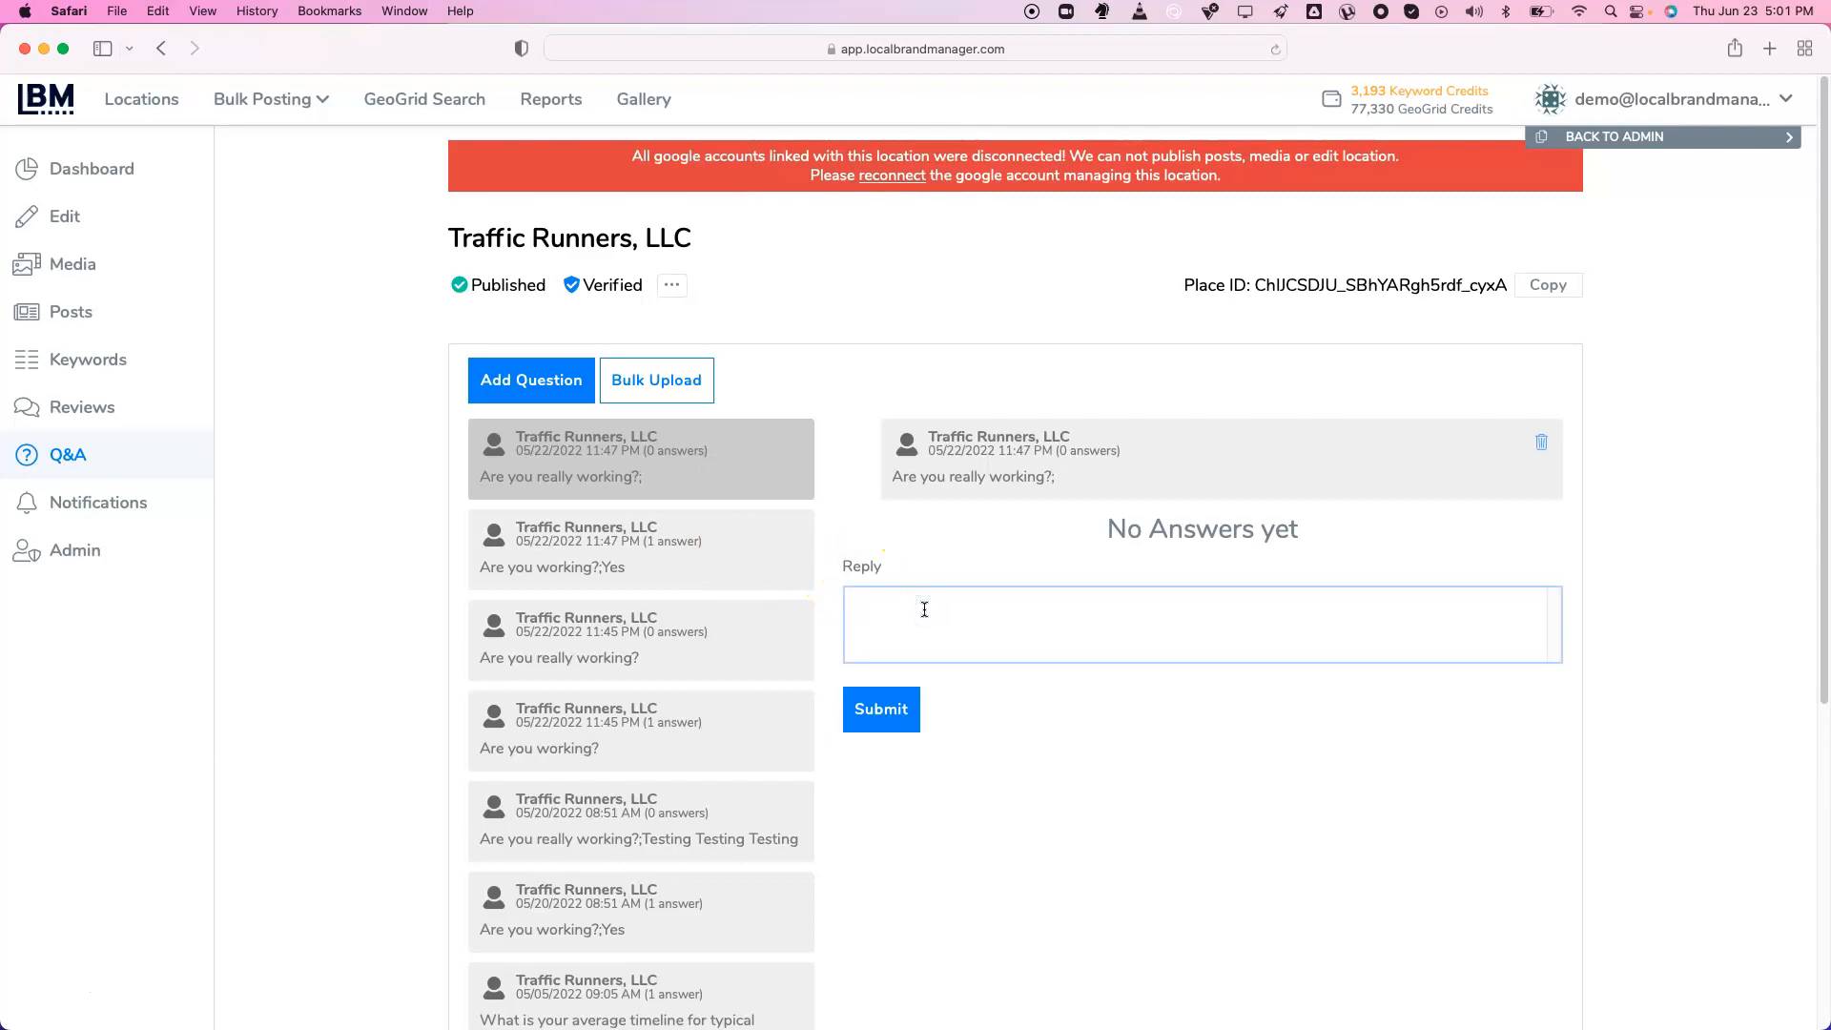
{"action": "type", "text": "Yes we are!"}
{"action": "left_click", "coordinate": [873, 709]}
{"action": "left_click", "coordinate": [884, 608]}
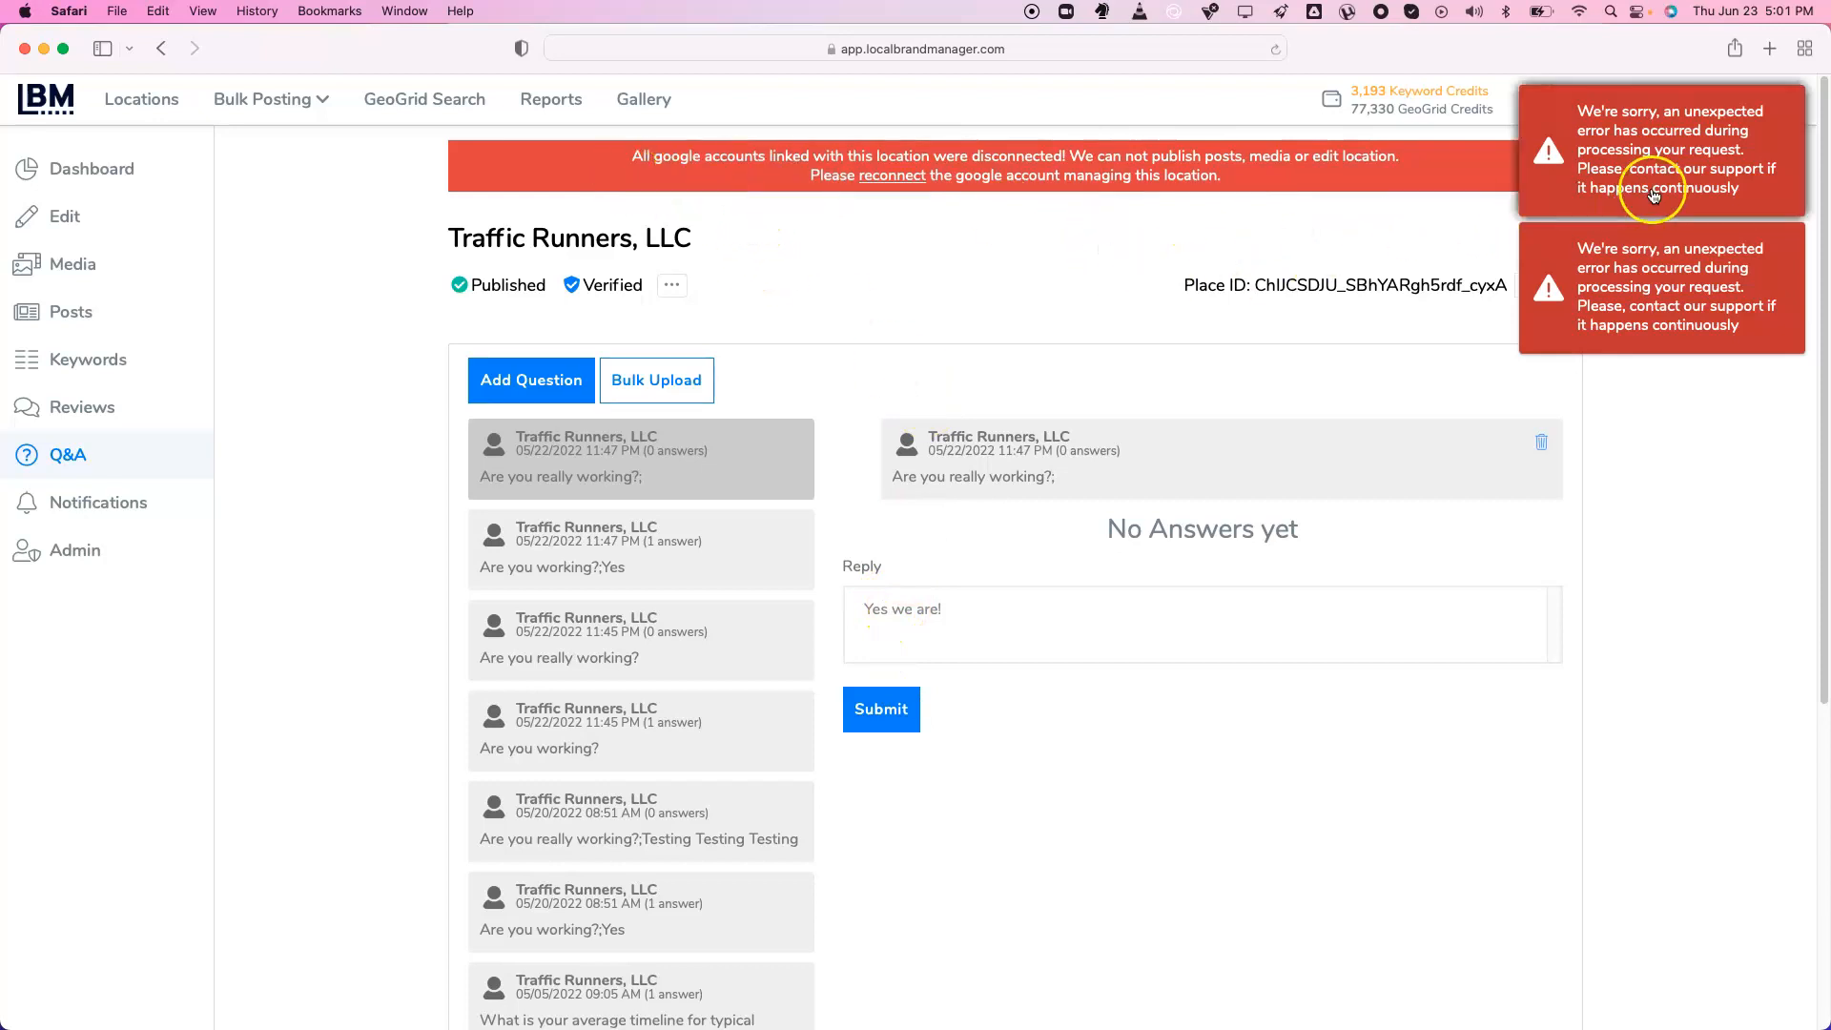
{"action": "scroll", "coordinate": [1142, 501], "scroll_direction": "down", "scroll_amount": 2}
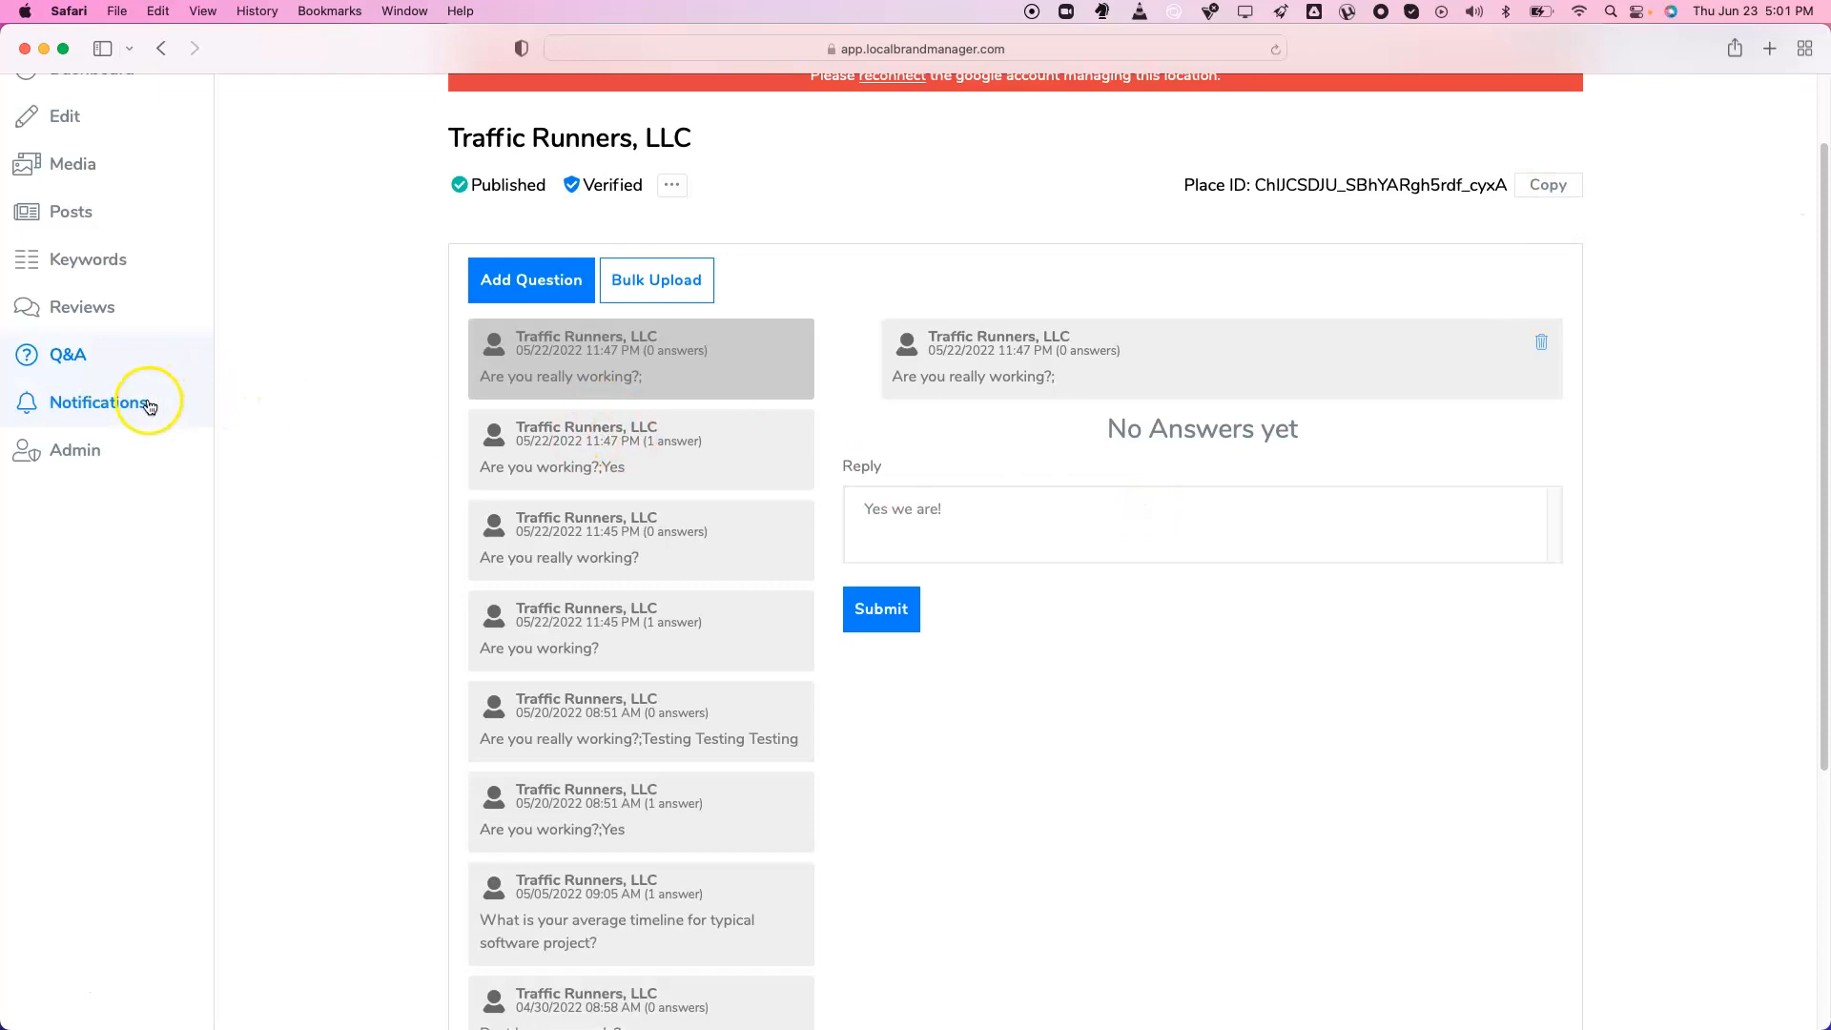
{"action": "left_click", "coordinate": [148, 401]}
Review the alert toggles, switching special-hours email alerts off and back on
{"action": "scroll", "coordinate": [524, 472], "scroll_direction": "down", "scroll_amount": 4}
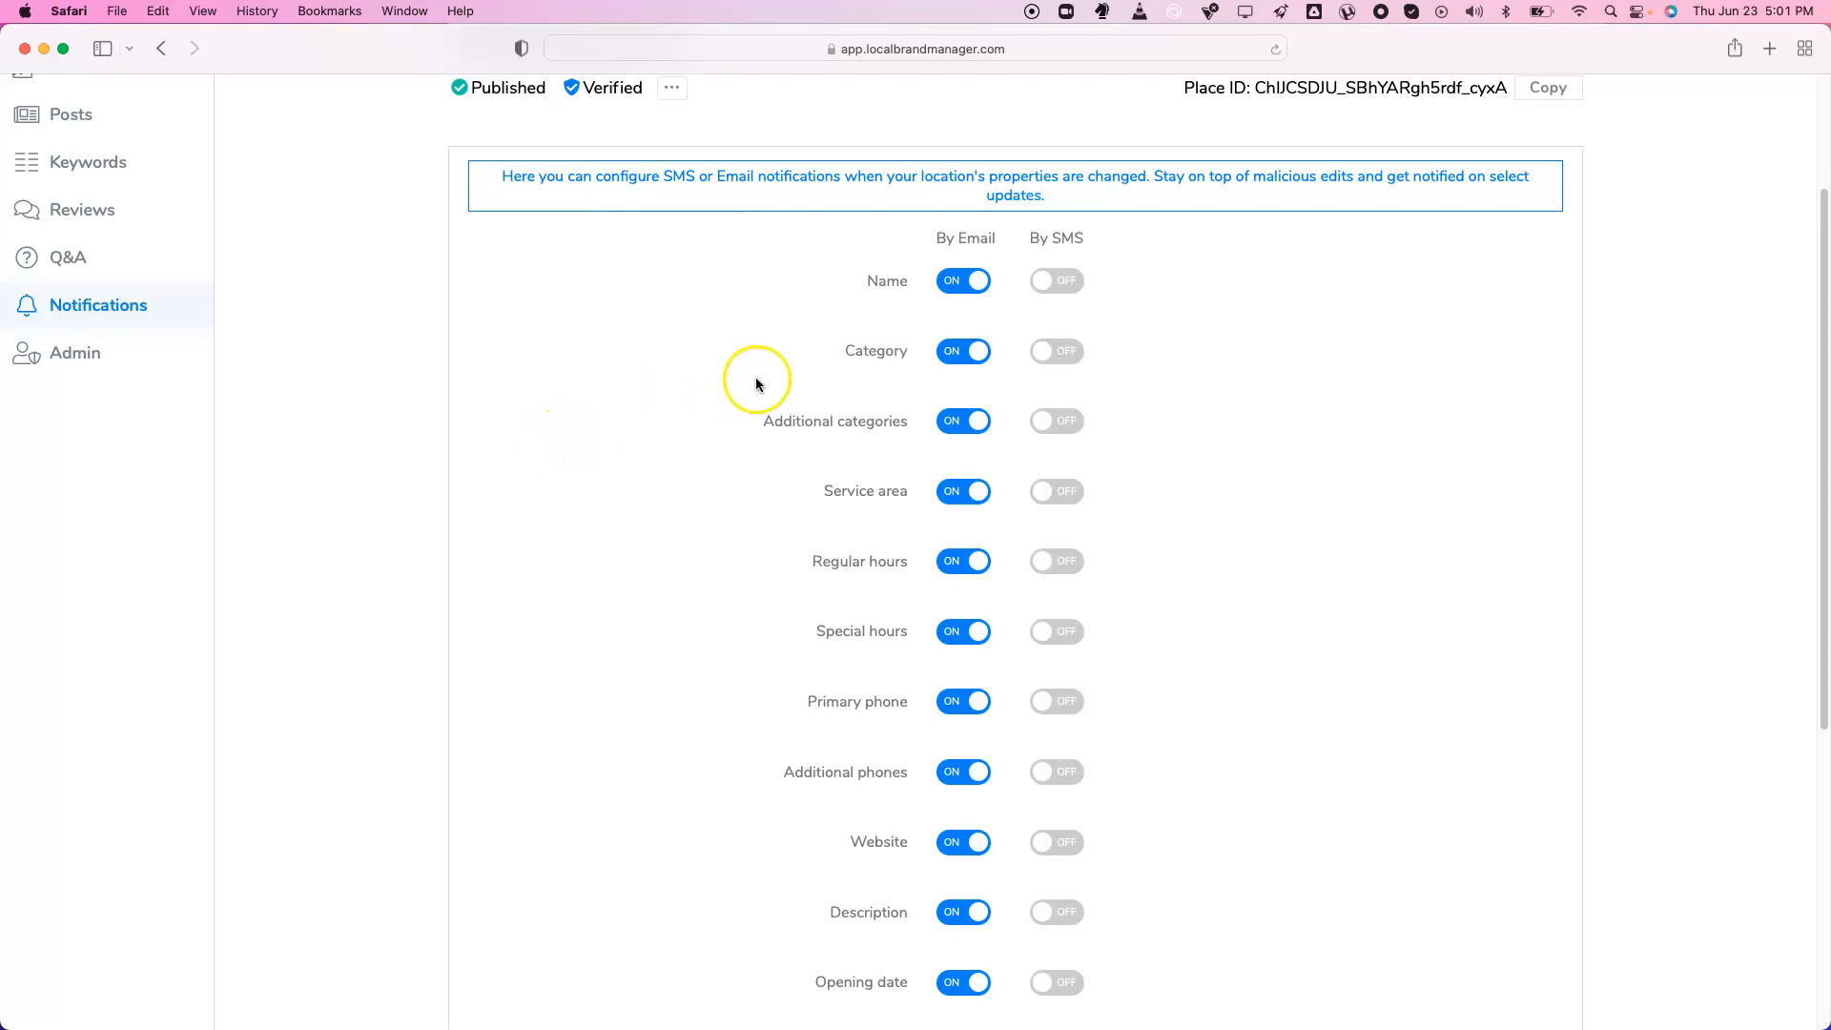
{"action": "left_click", "coordinate": [1066, 284]}
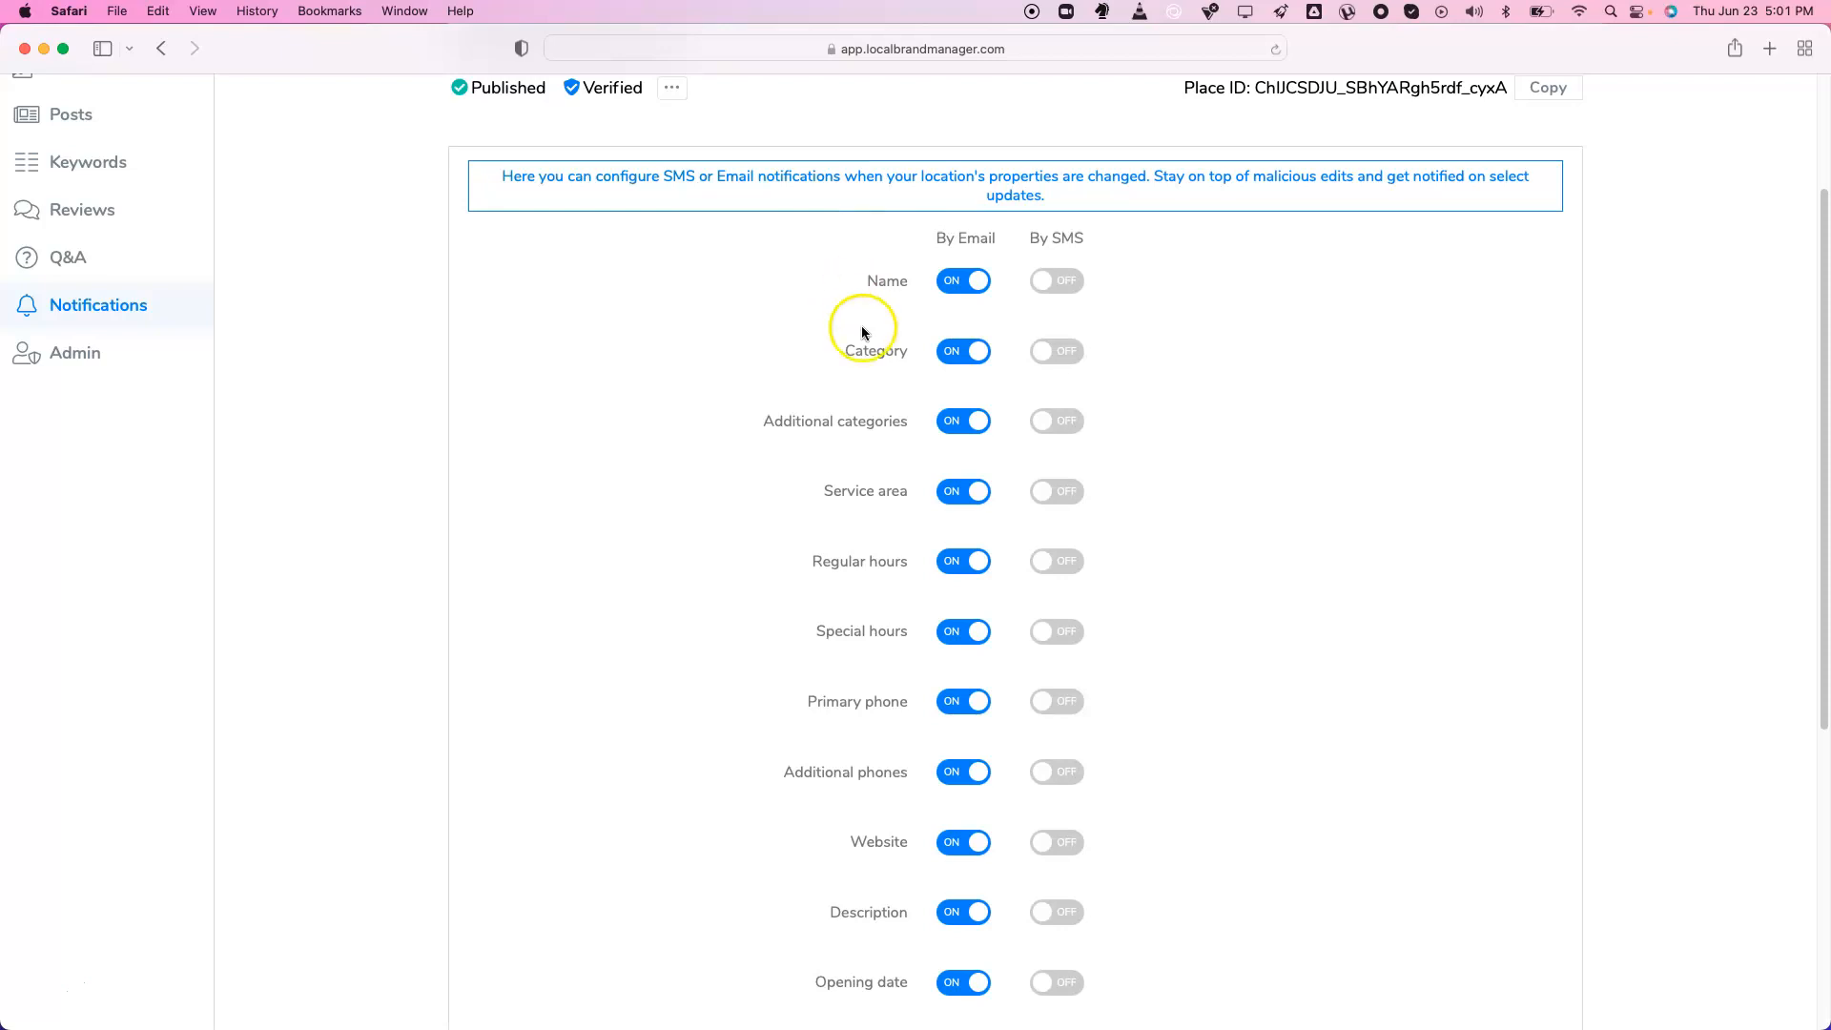
{"action": "scroll", "coordinate": [870, 505], "scroll_direction": "down", "scroll_amount": 5}
{"action": "scroll", "coordinate": [870, 507], "scroll_direction": "down", "scroll_amount": 3}
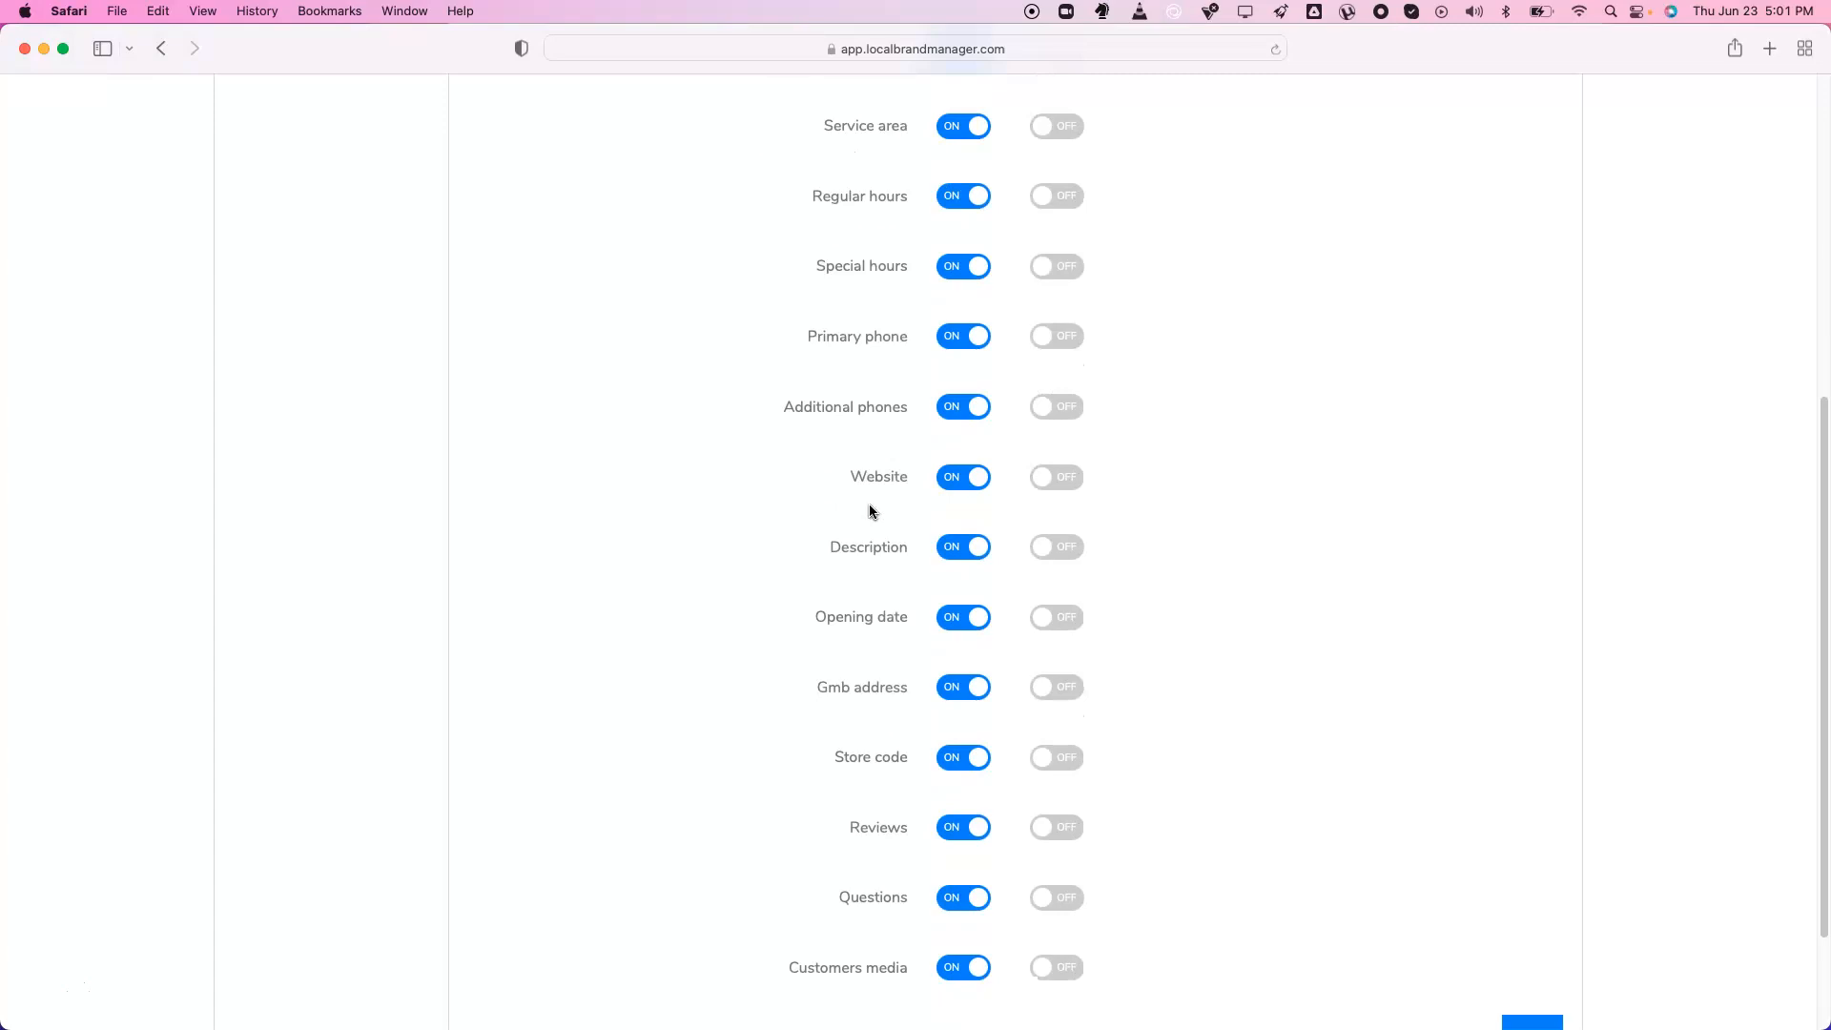
{"action": "scroll", "coordinate": [870, 512], "scroll_direction": "up", "scroll_amount": 1}
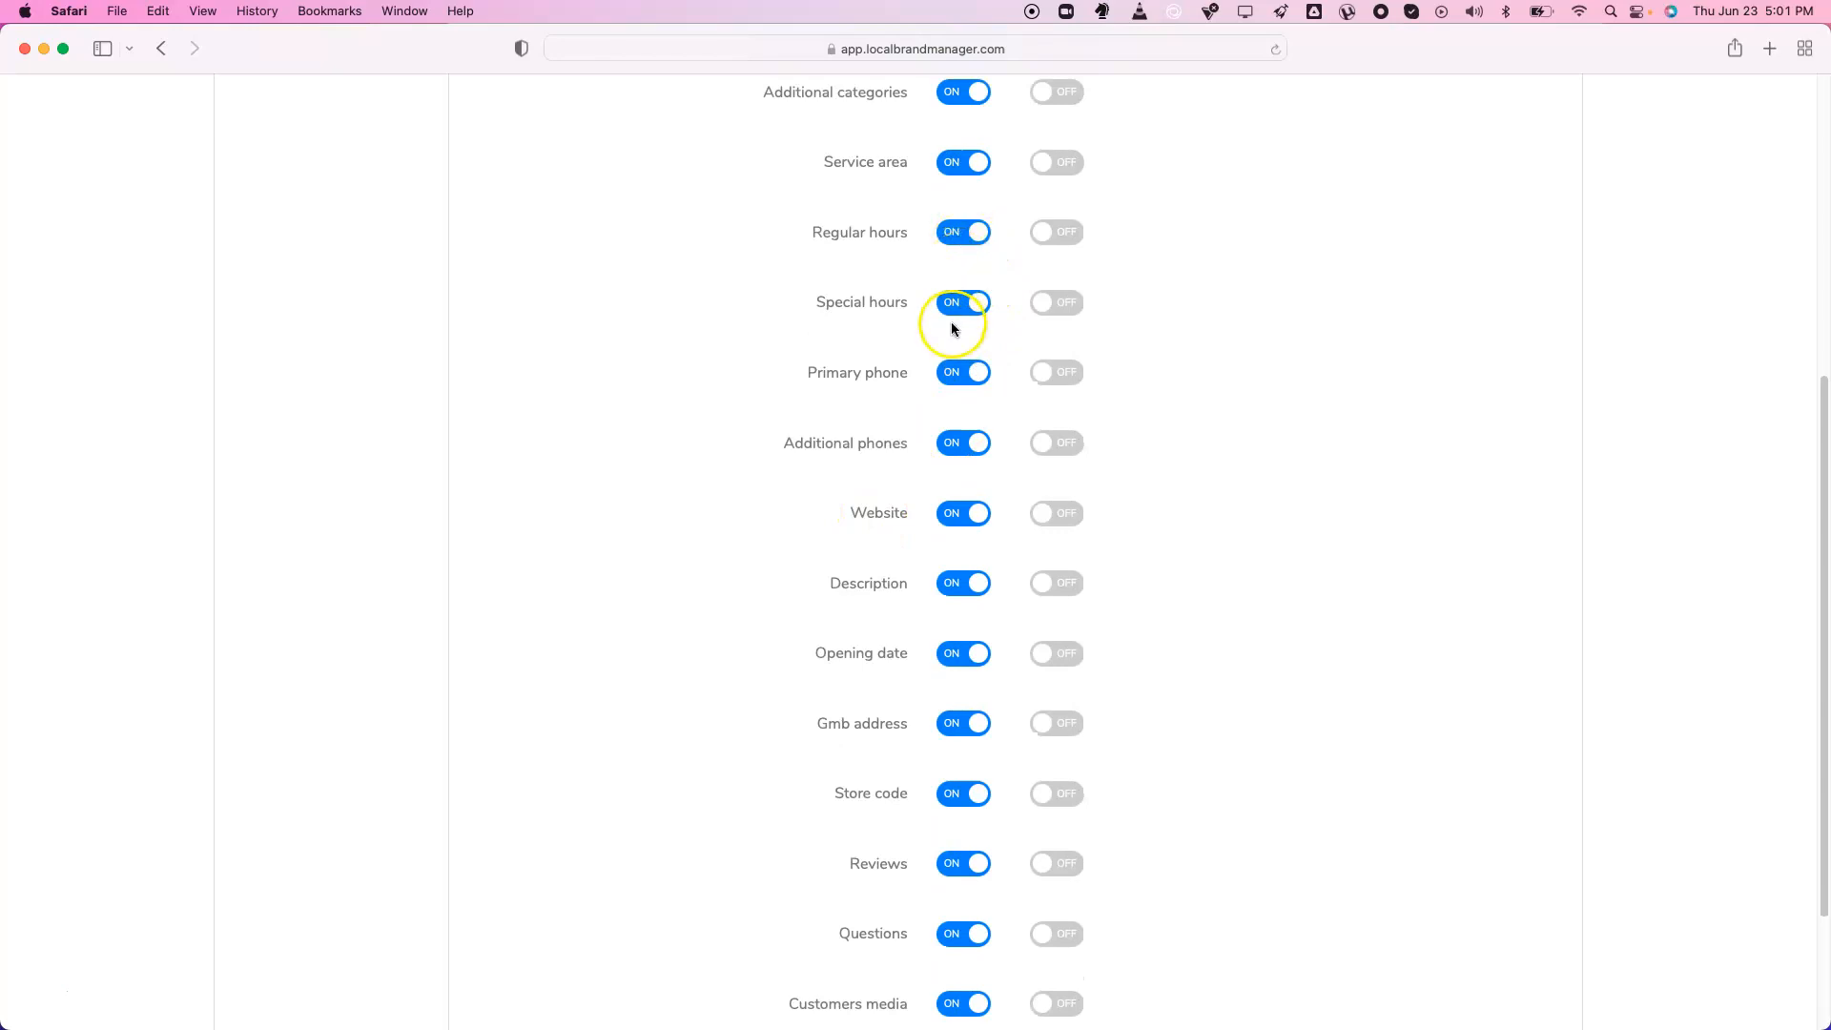
{"action": "left_click", "coordinate": [956, 316]}
{"action": "left_click", "coordinate": [959, 319]}
Toggle name-change alerts and restore them to email on, SMS off
{"action": "scroll", "coordinate": [958, 315], "scroll_direction": "up", "scroll_amount": 5}
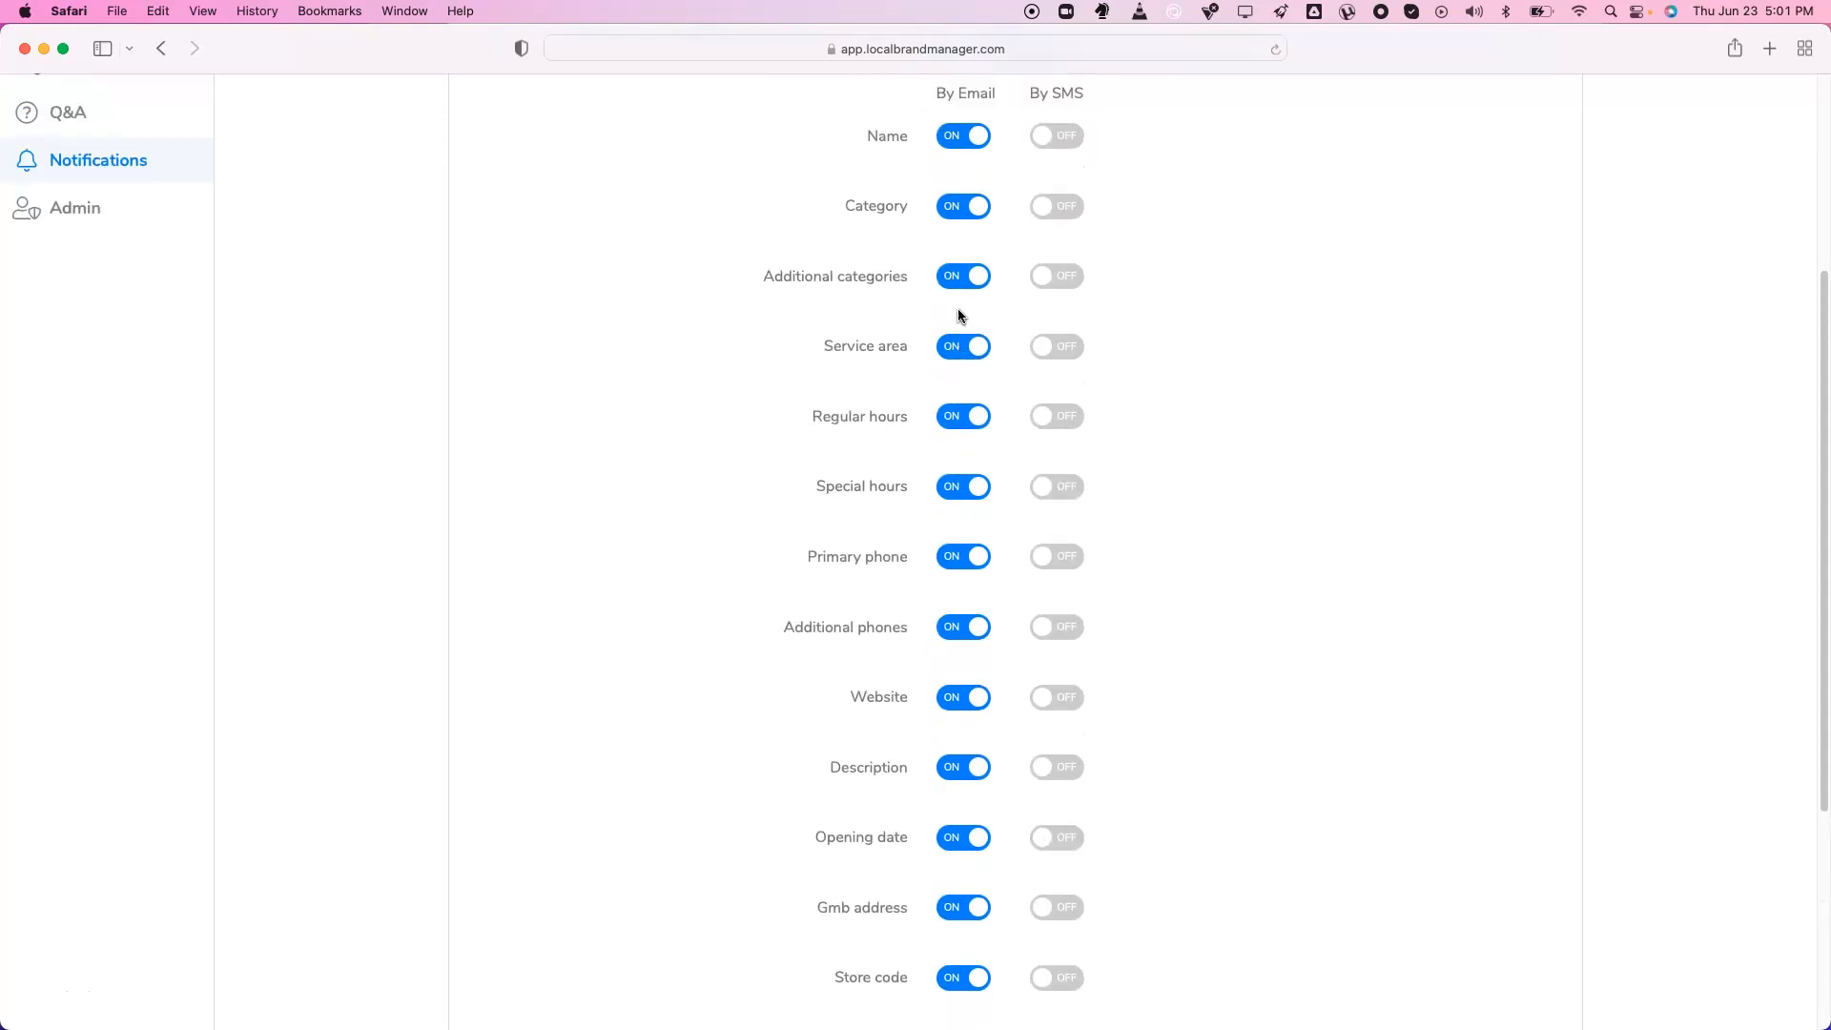
{"action": "scroll", "coordinate": [958, 316], "scroll_direction": "up", "scroll_amount": 2}
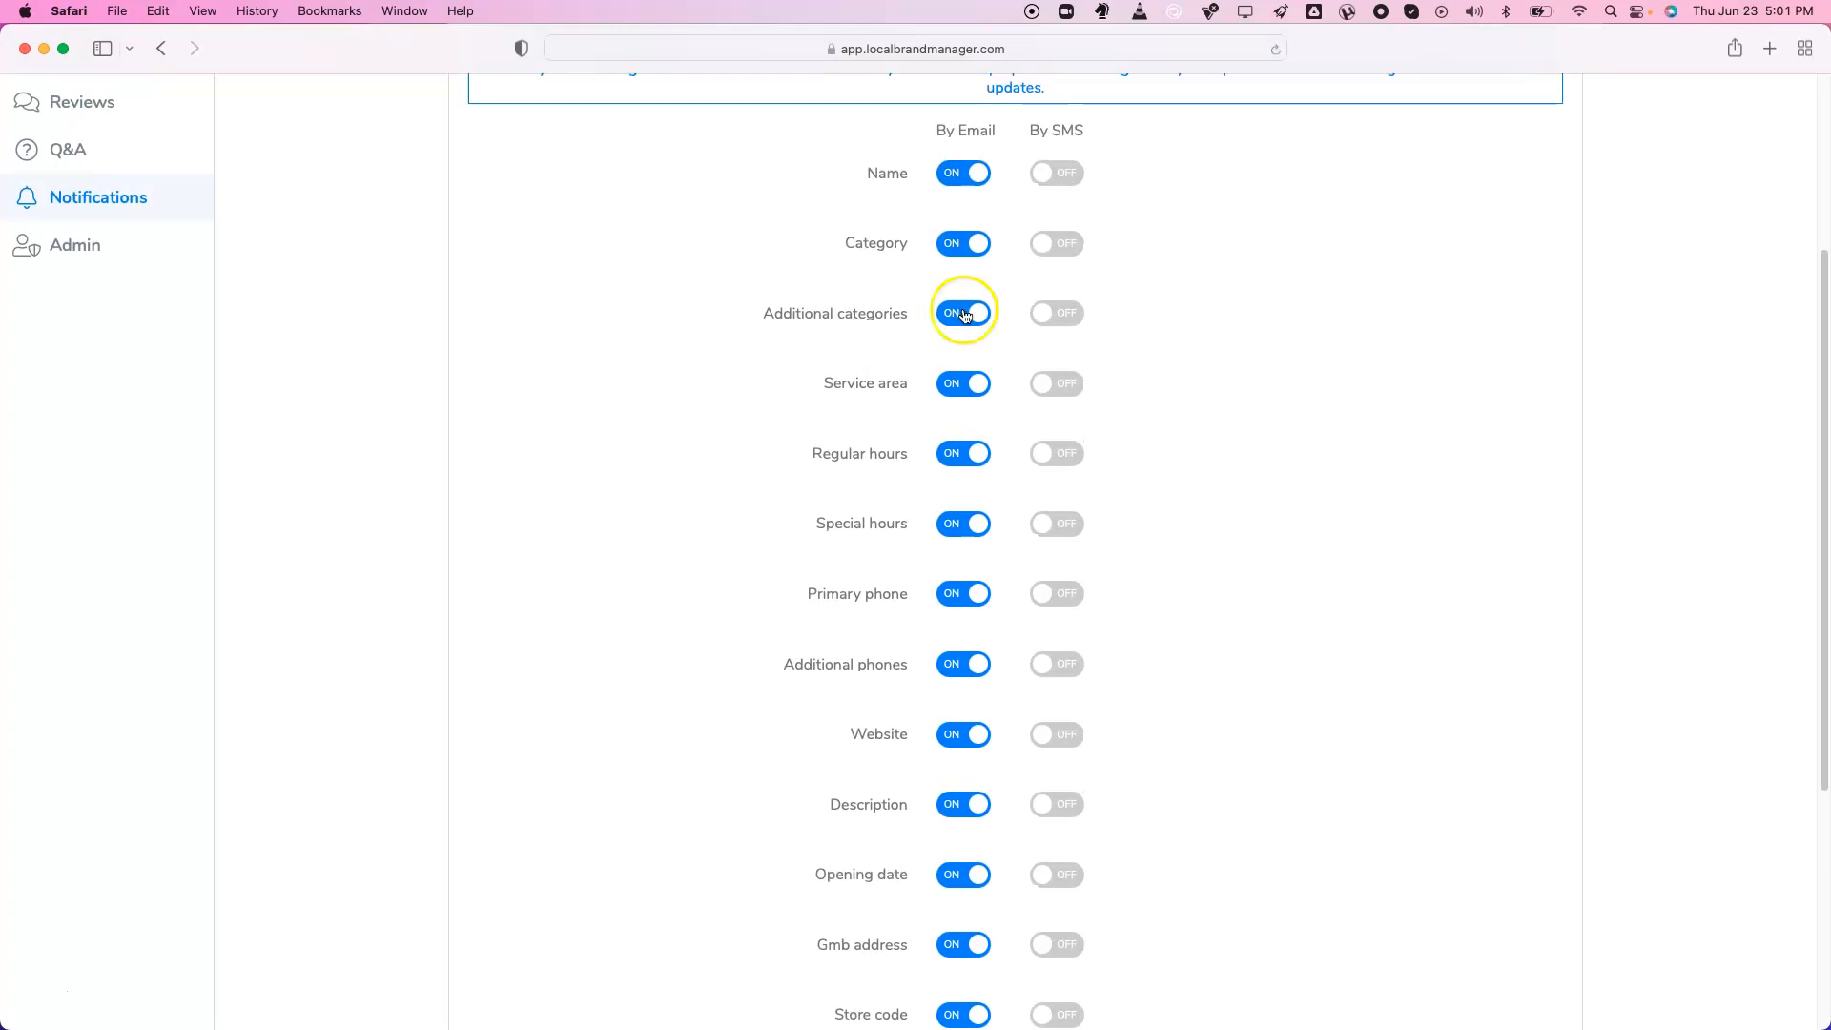
{"action": "left_click", "coordinate": [972, 174]}
{"action": "left_click", "coordinate": [1059, 172]}
{"action": "left_click", "coordinate": [976, 178]}
{"action": "left_click", "coordinate": [1064, 175]}
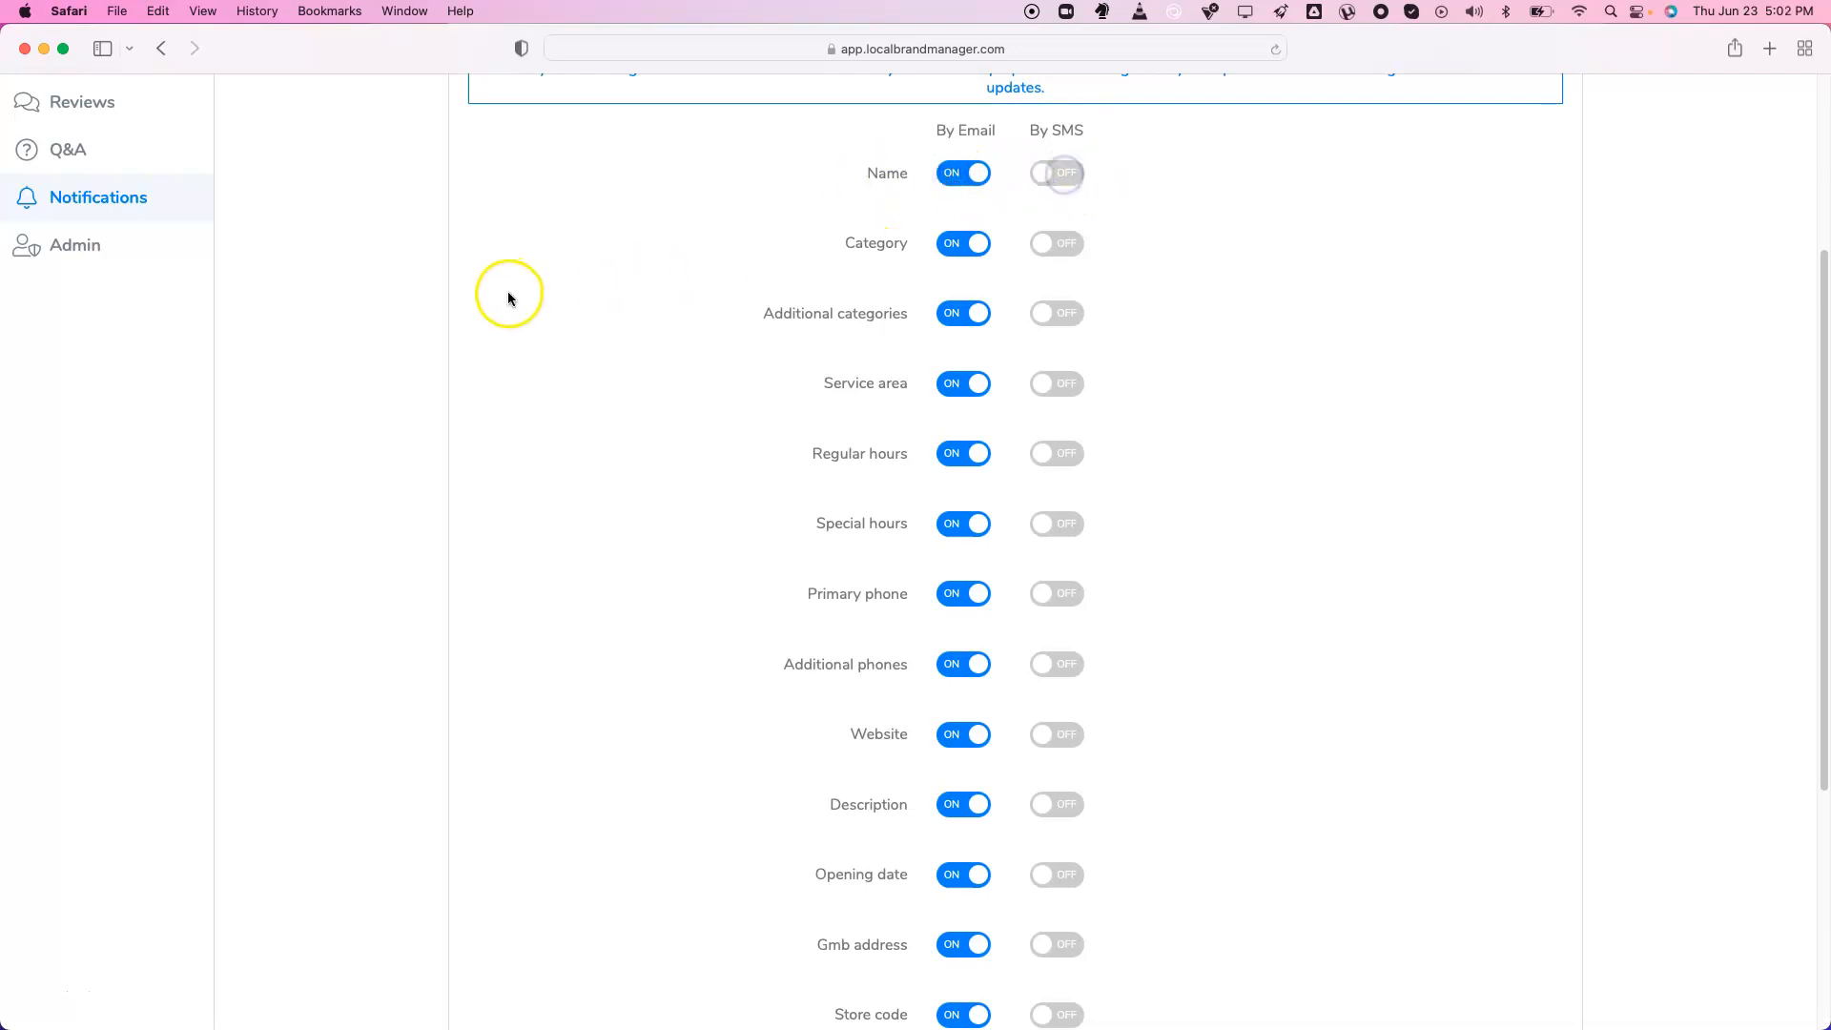
{"action": "scroll", "coordinate": [507, 298], "scroll_direction": "up", "scroll_amount": 5}
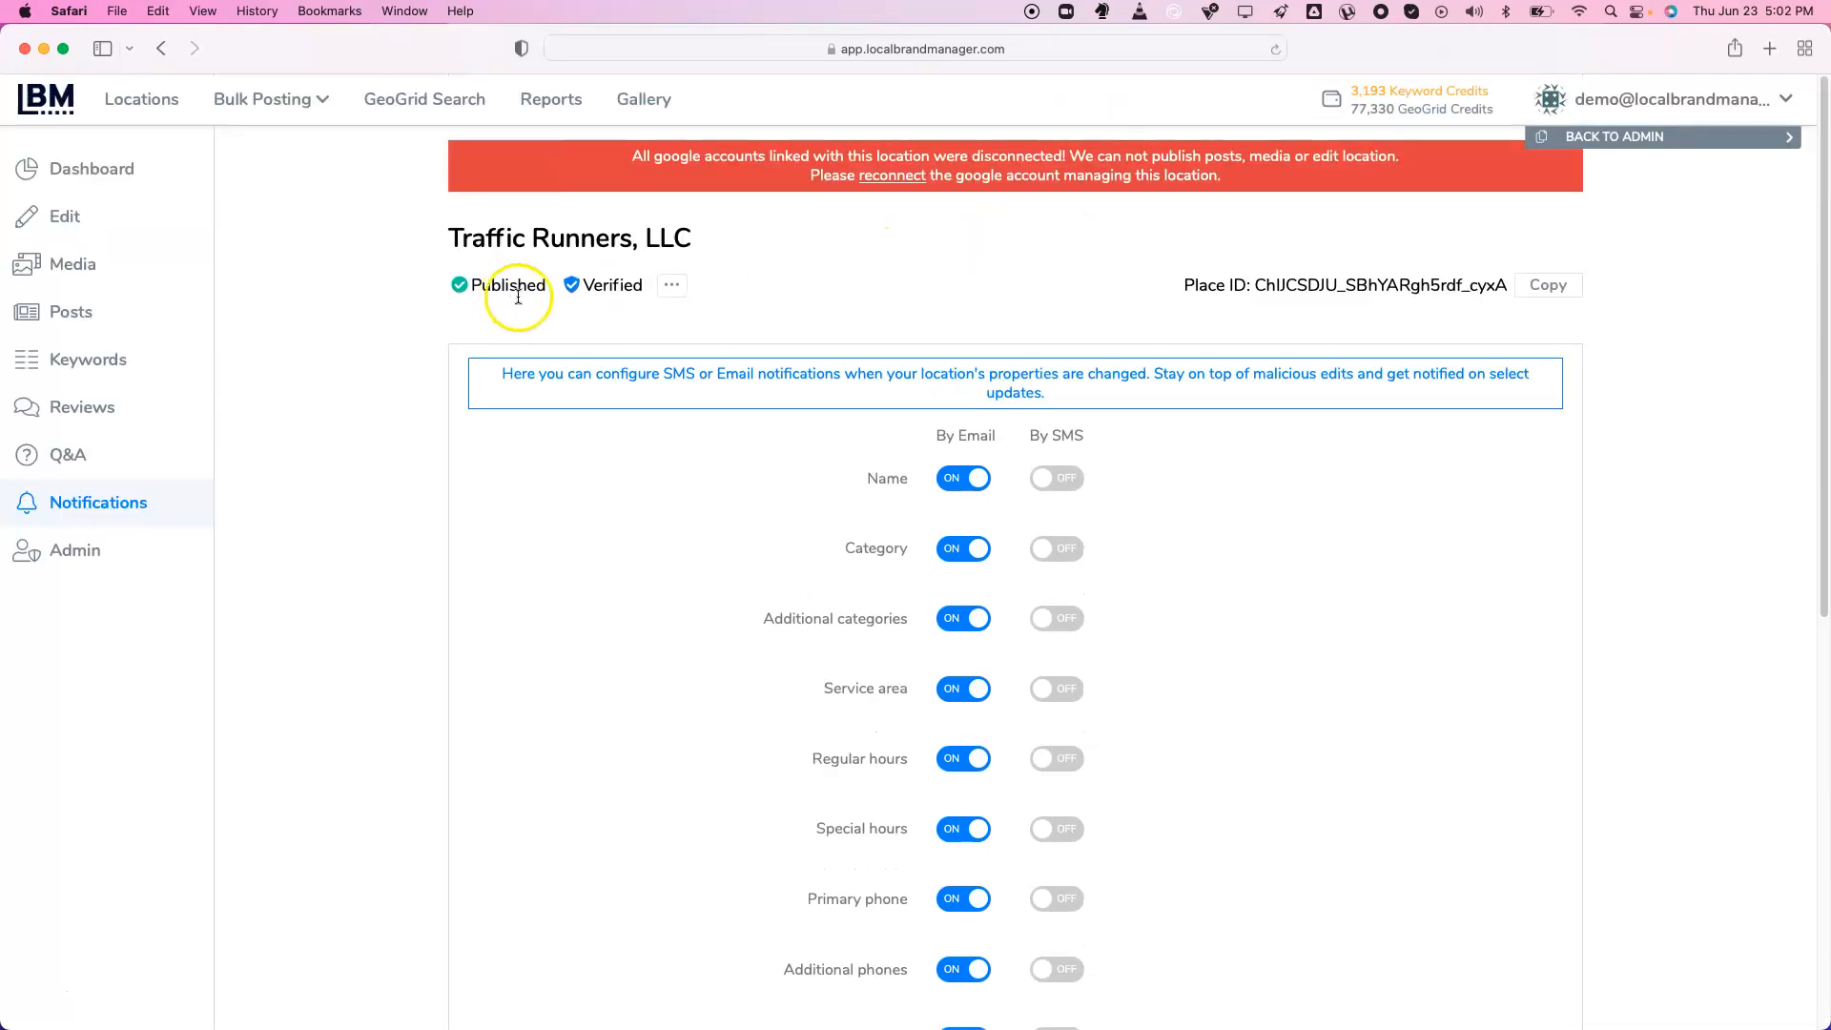
Start a new multi-location post from Bulk Posting and begin its summary
{"action": "left_click", "coordinate": [238, 119]}
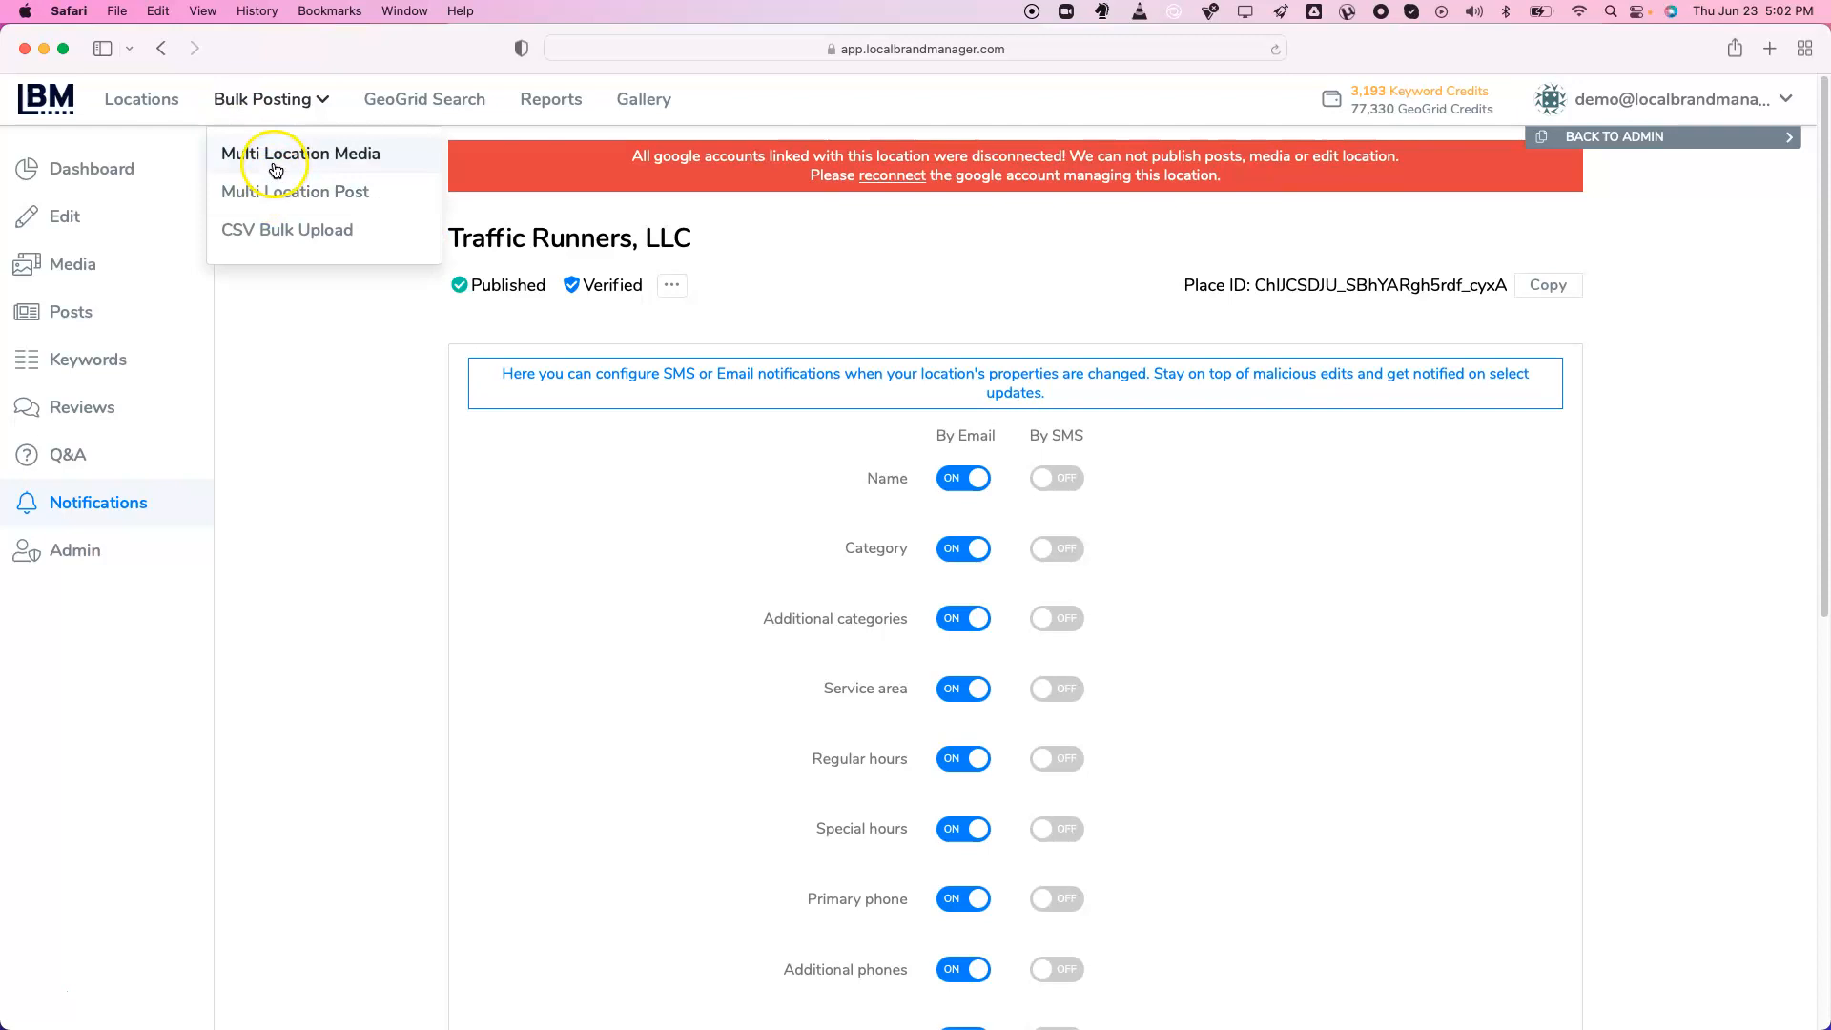
{"action": "left_click", "coordinate": [275, 170]}
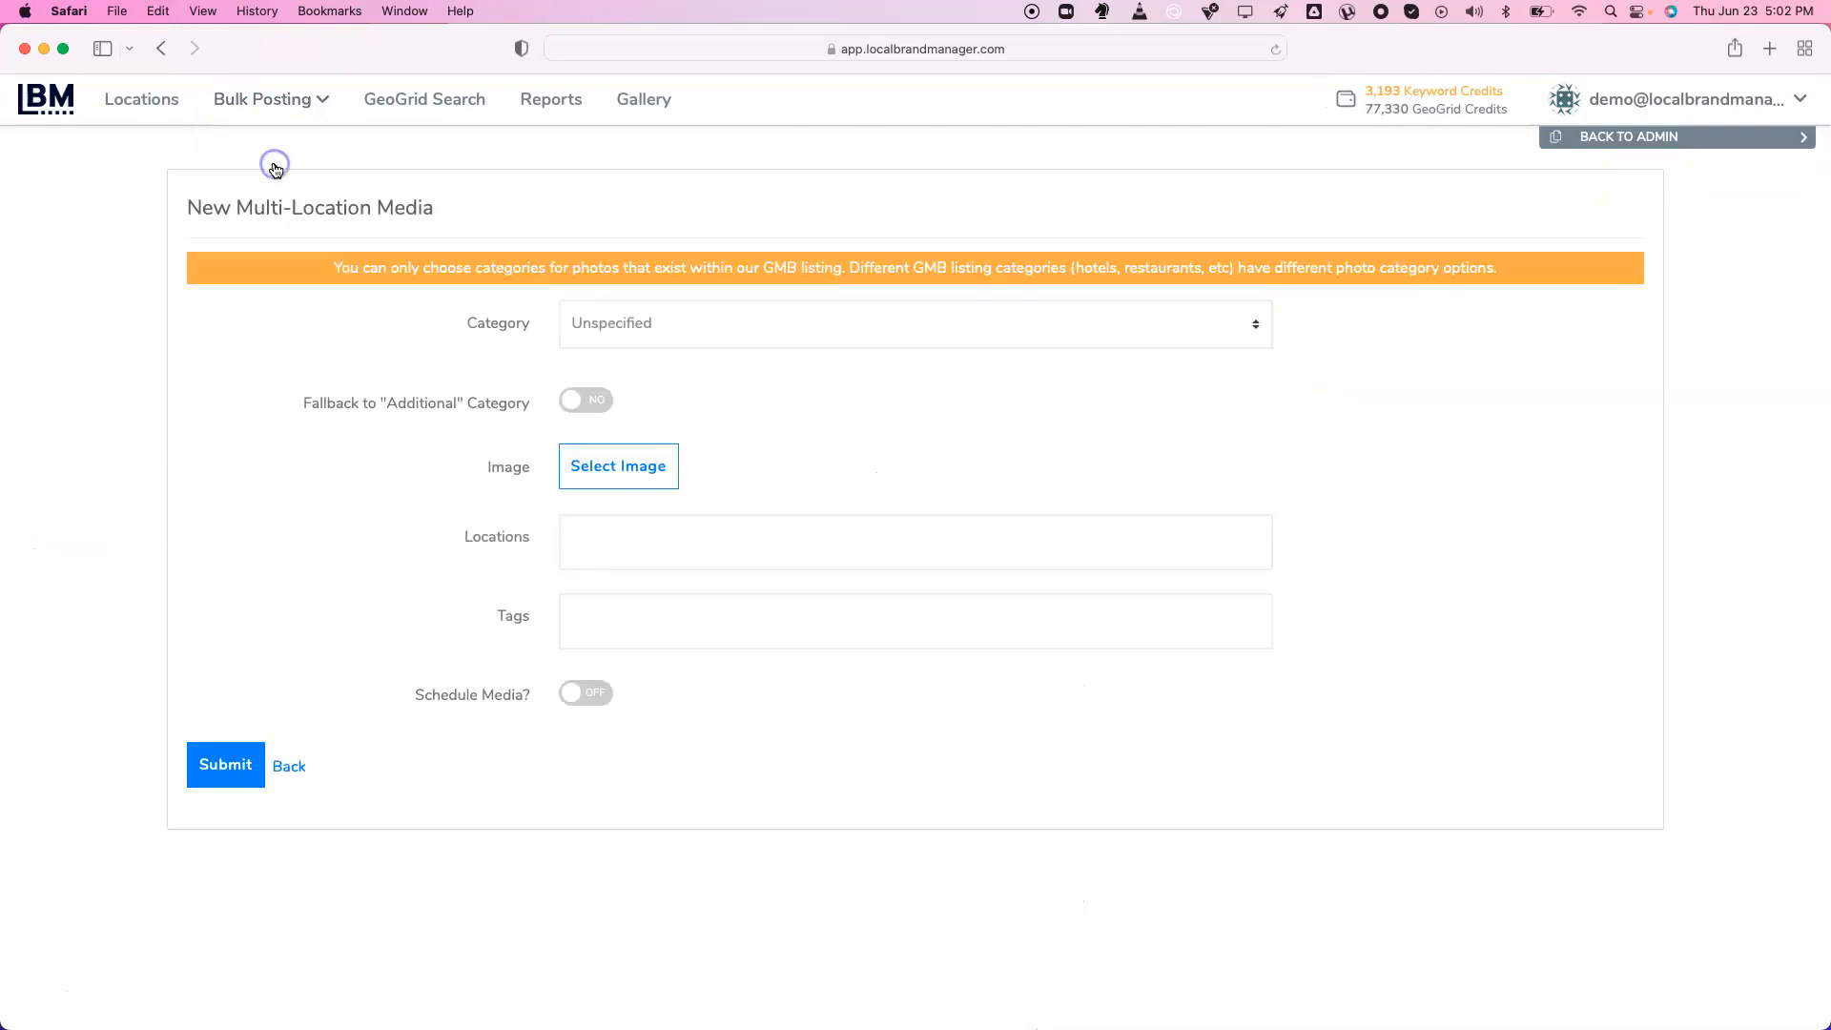
{"action": "left_click", "coordinate": [245, 92]}
{"action": "left_click", "coordinate": [270, 190]}
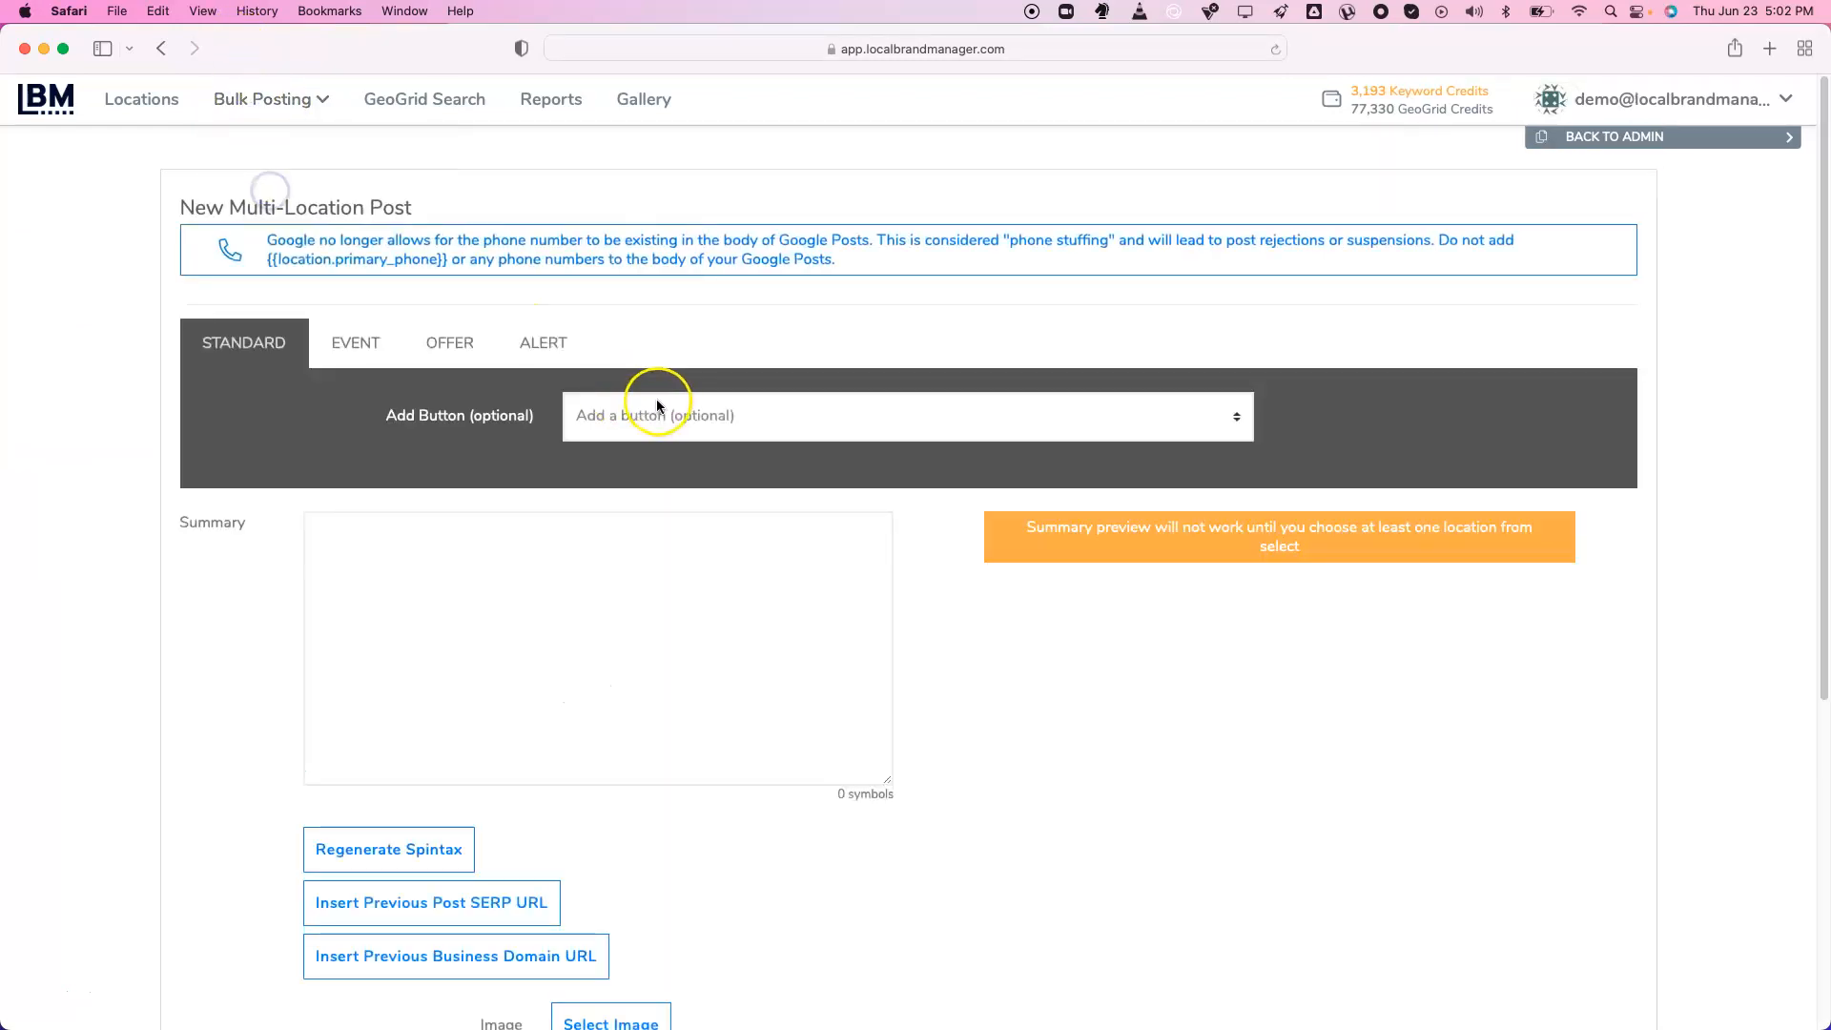
{"action": "scroll", "coordinate": [629, 486], "scroll_direction": "down", "scroll_amount": 3}
{"action": "scroll", "coordinate": [629, 488], "scroll_direction": "down", "scroll_amount": 2}
{"action": "left_click", "coordinate": [623, 441]}
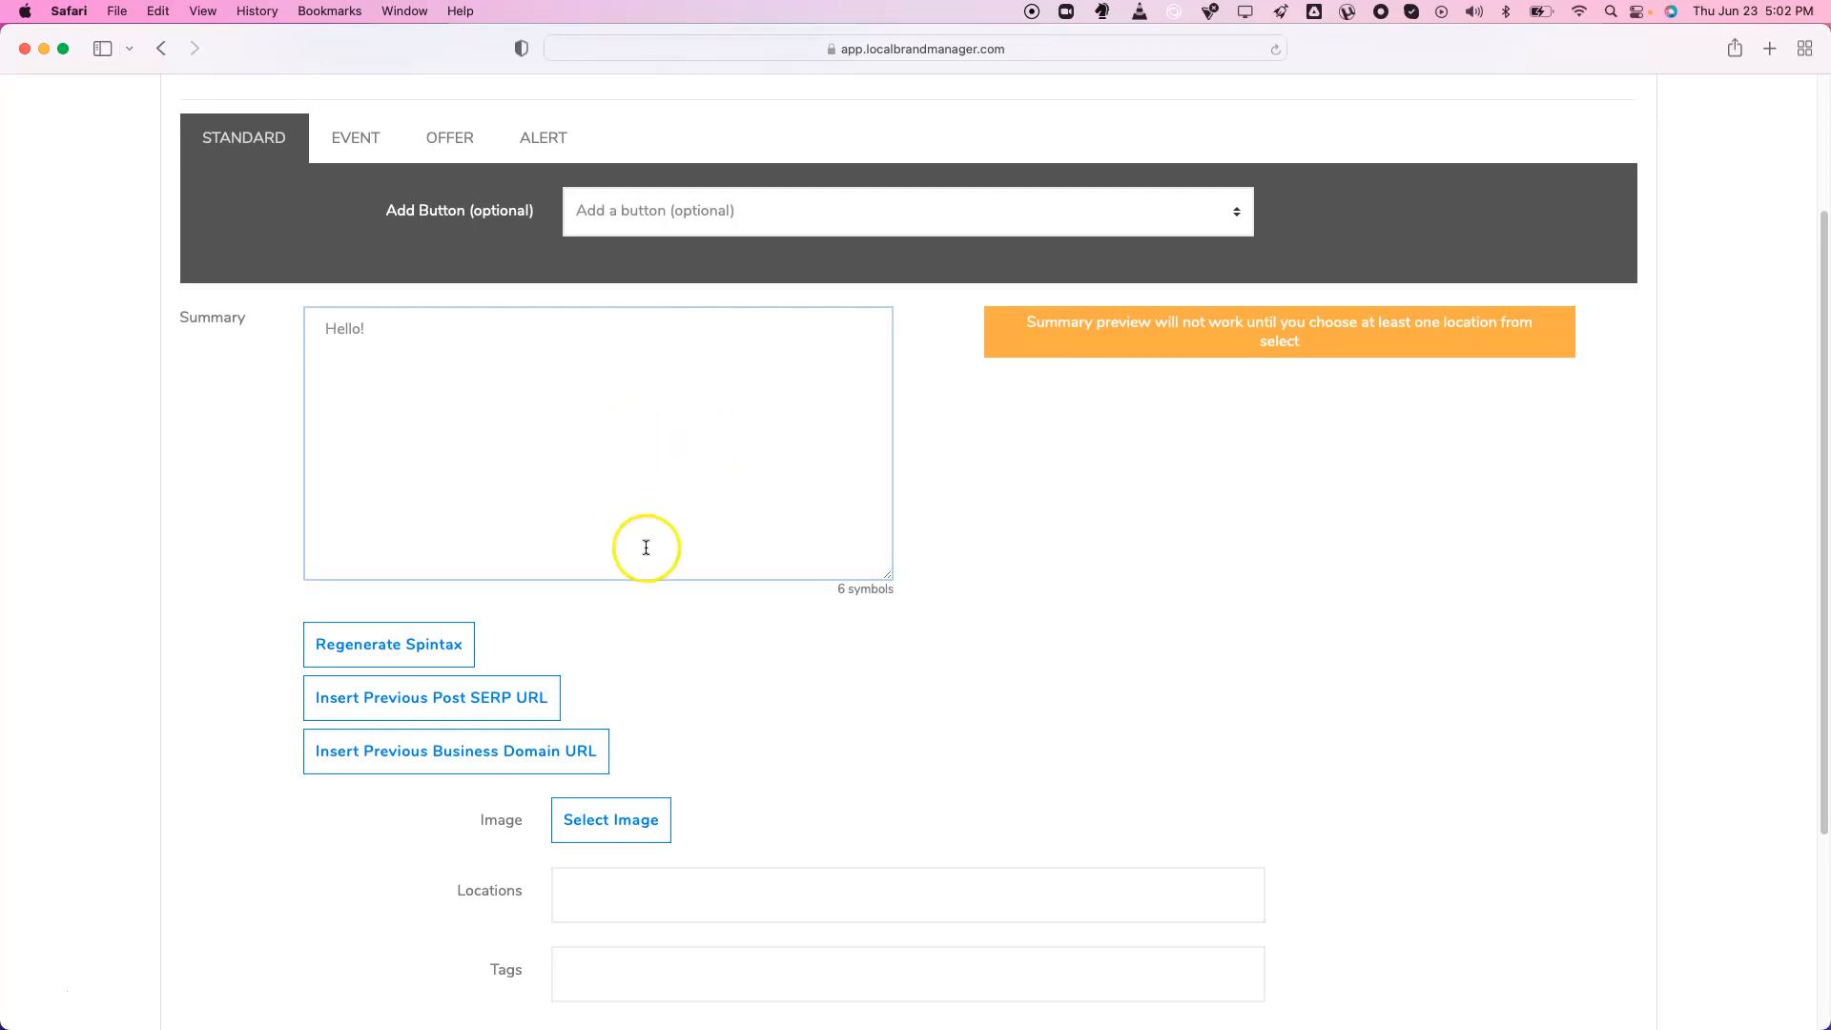
Insert the previous post search URL and previous business URL placeholders into the summary
{"action": "scroll", "coordinate": [646, 544], "scroll_direction": "down", "scroll_amount": 5}
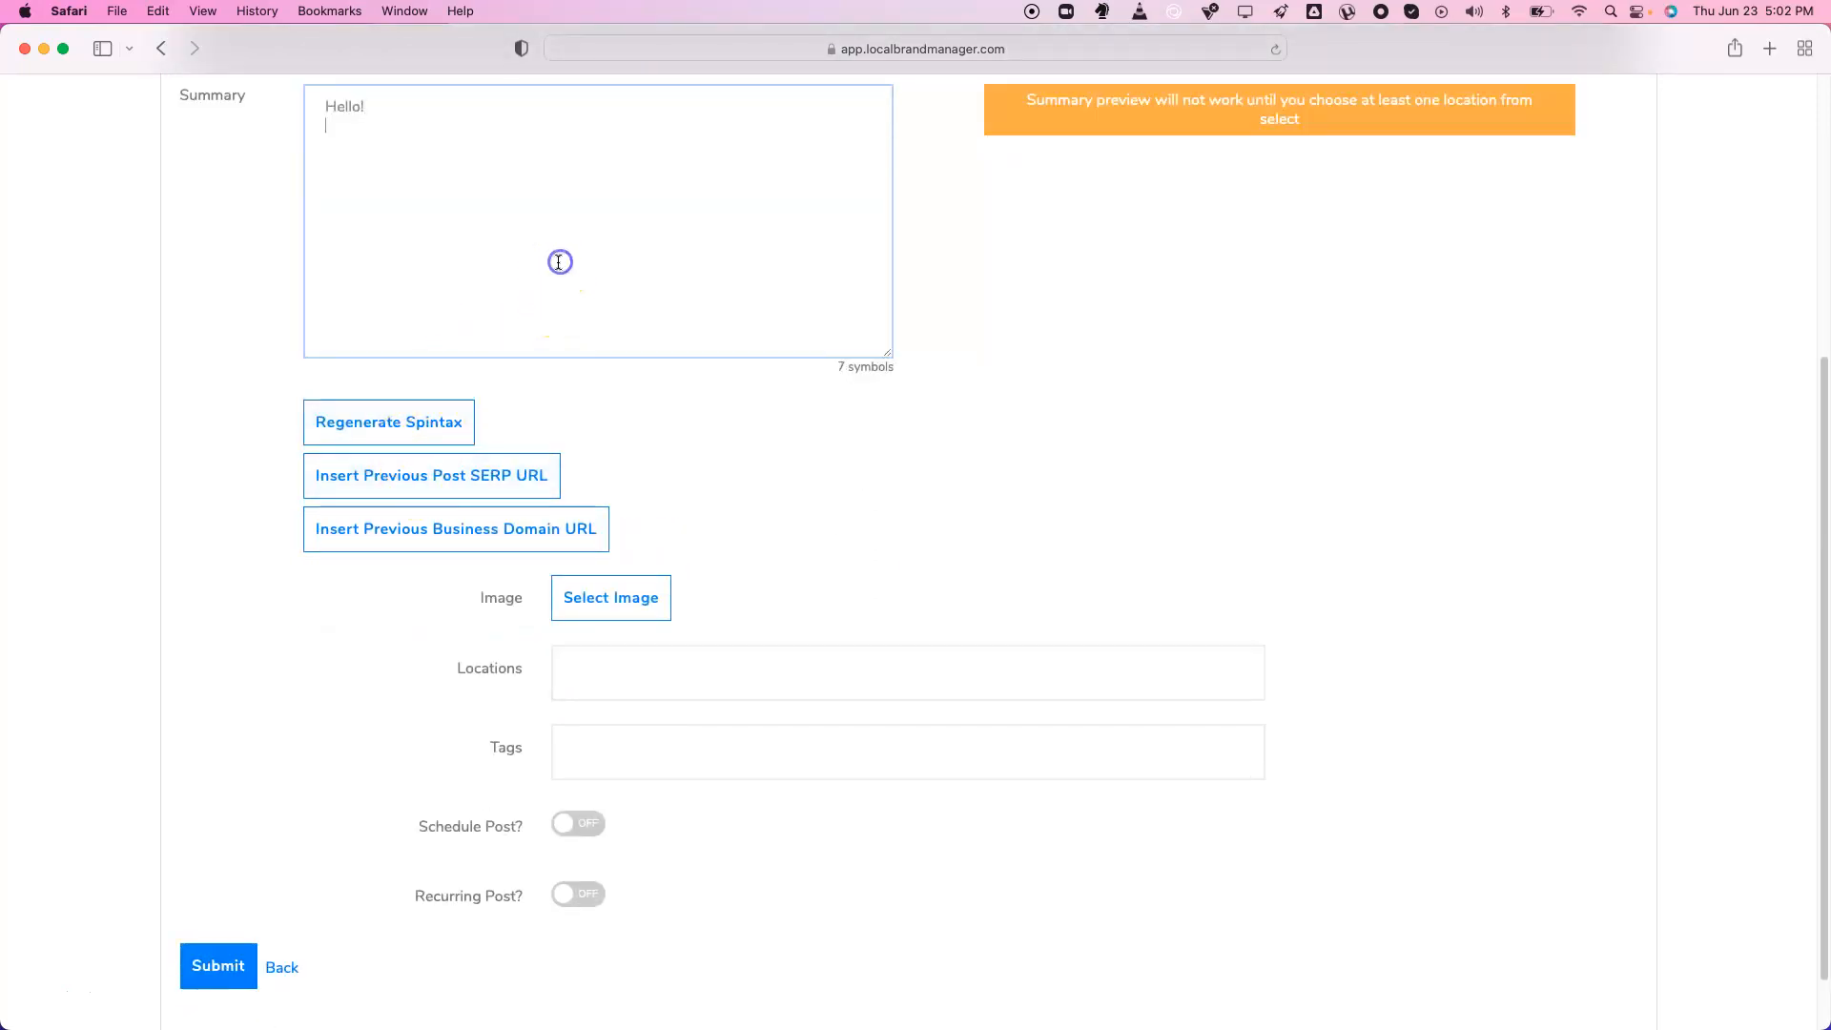
{"action": "left_click", "coordinate": [420, 476]}
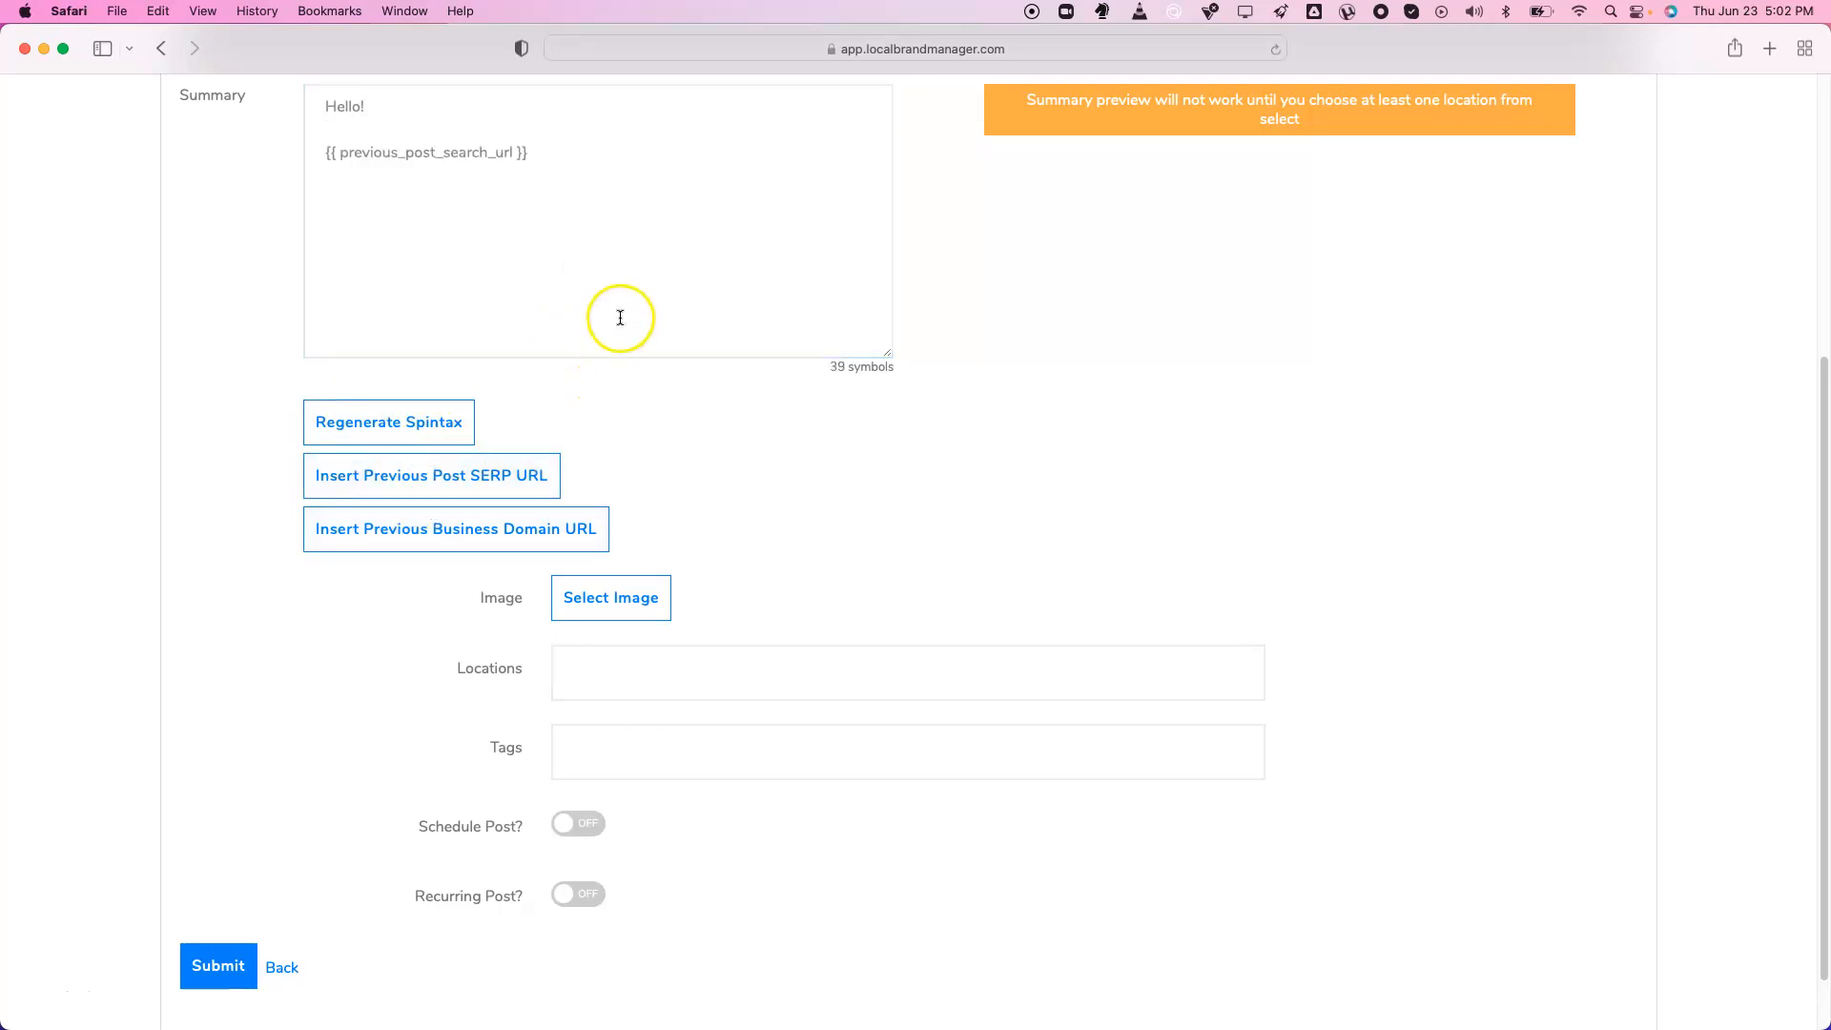
{"action": "left_click", "coordinate": [560, 286]}
{"action": "left_click", "coordinate": [471, 534]}
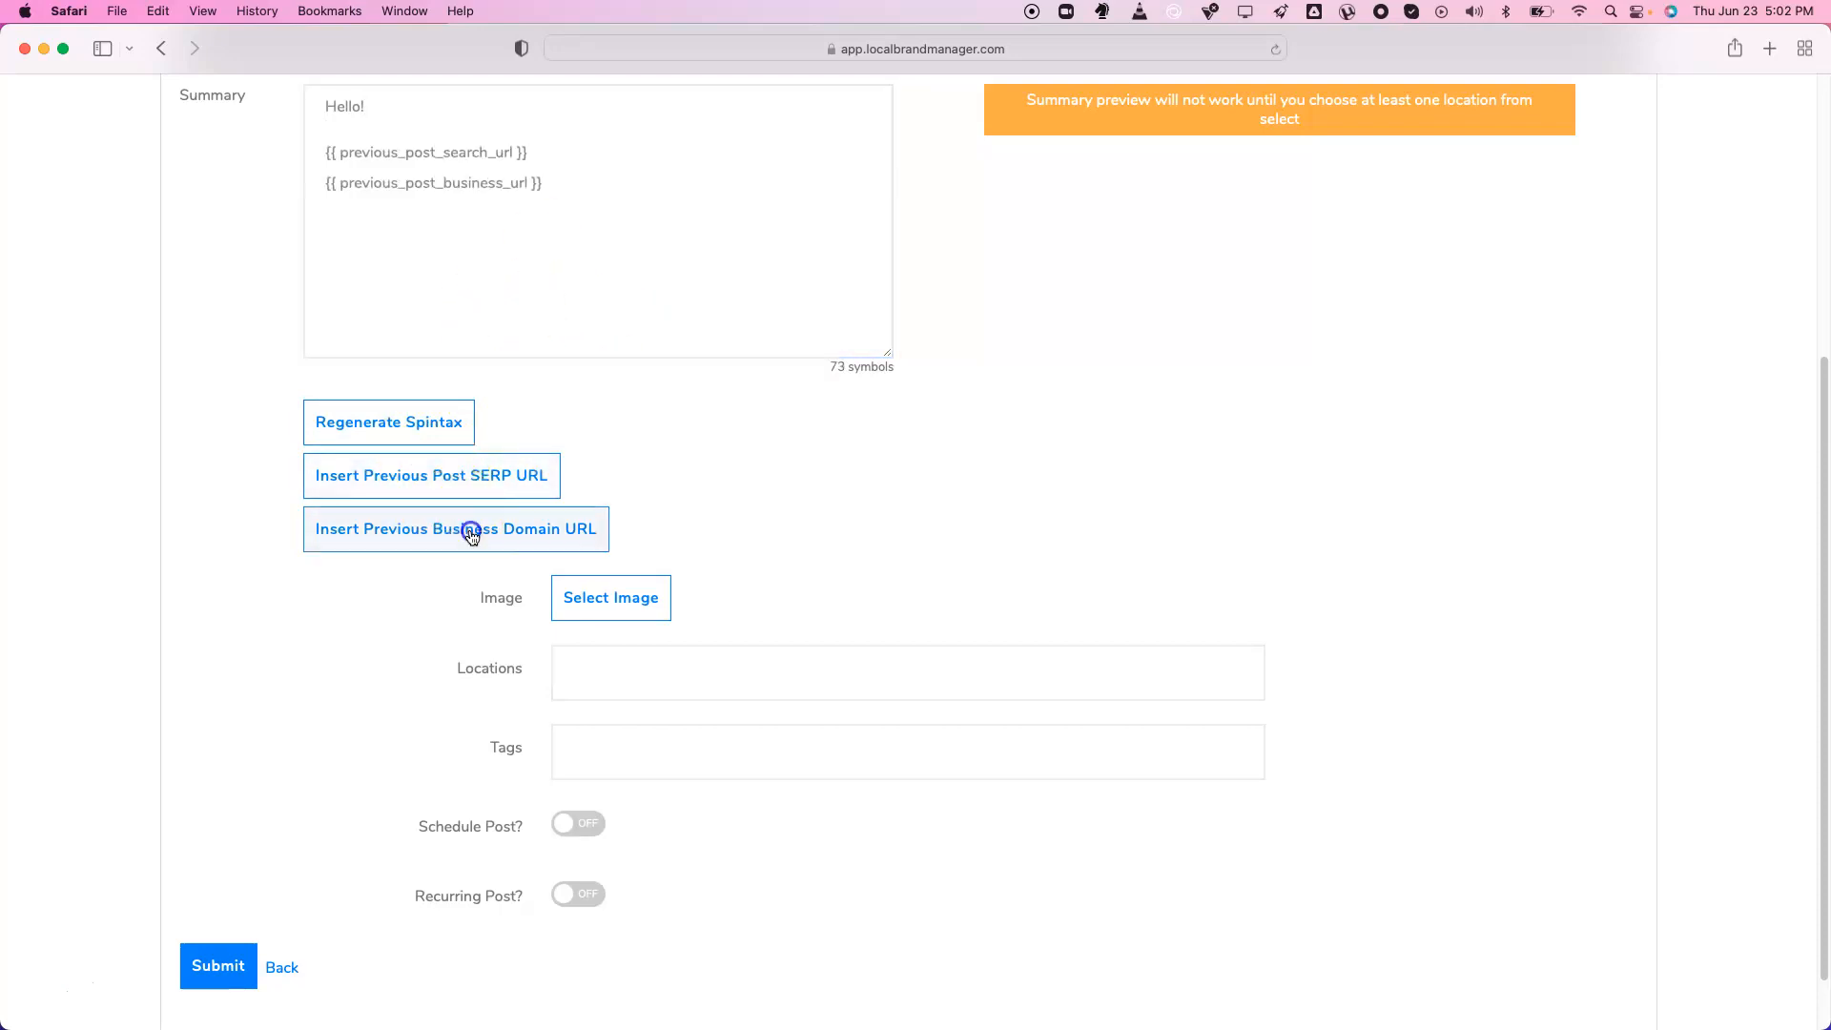
Add Traffic Runners, LLC and the test location as the post's locations
{"action": "left_click", "coordinate": [599, 678]}
{"action": "left_click", "coordinate": [615, 758]}
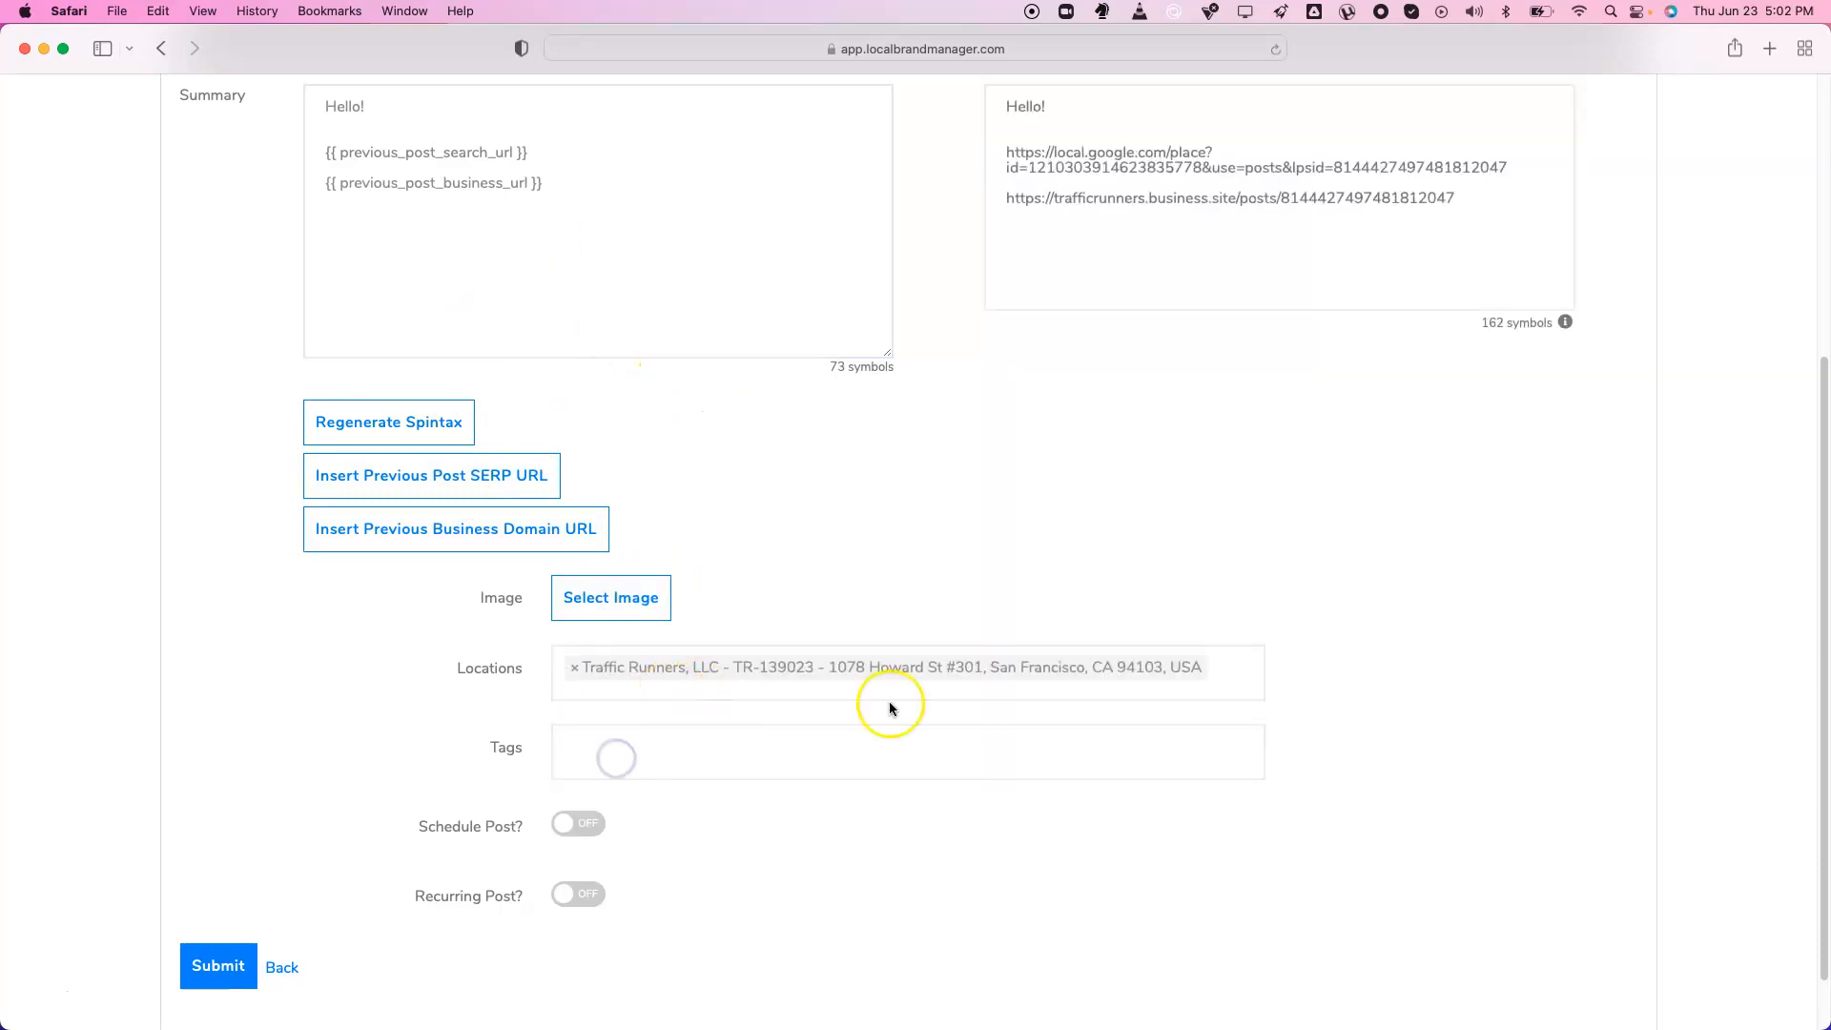
{"action": "left_click", "coordinate": [1216, 672]}
{"action": "scroll", "coordinate": [1136, 711], "scroll_direction": "down", "scroll_amount": 1}
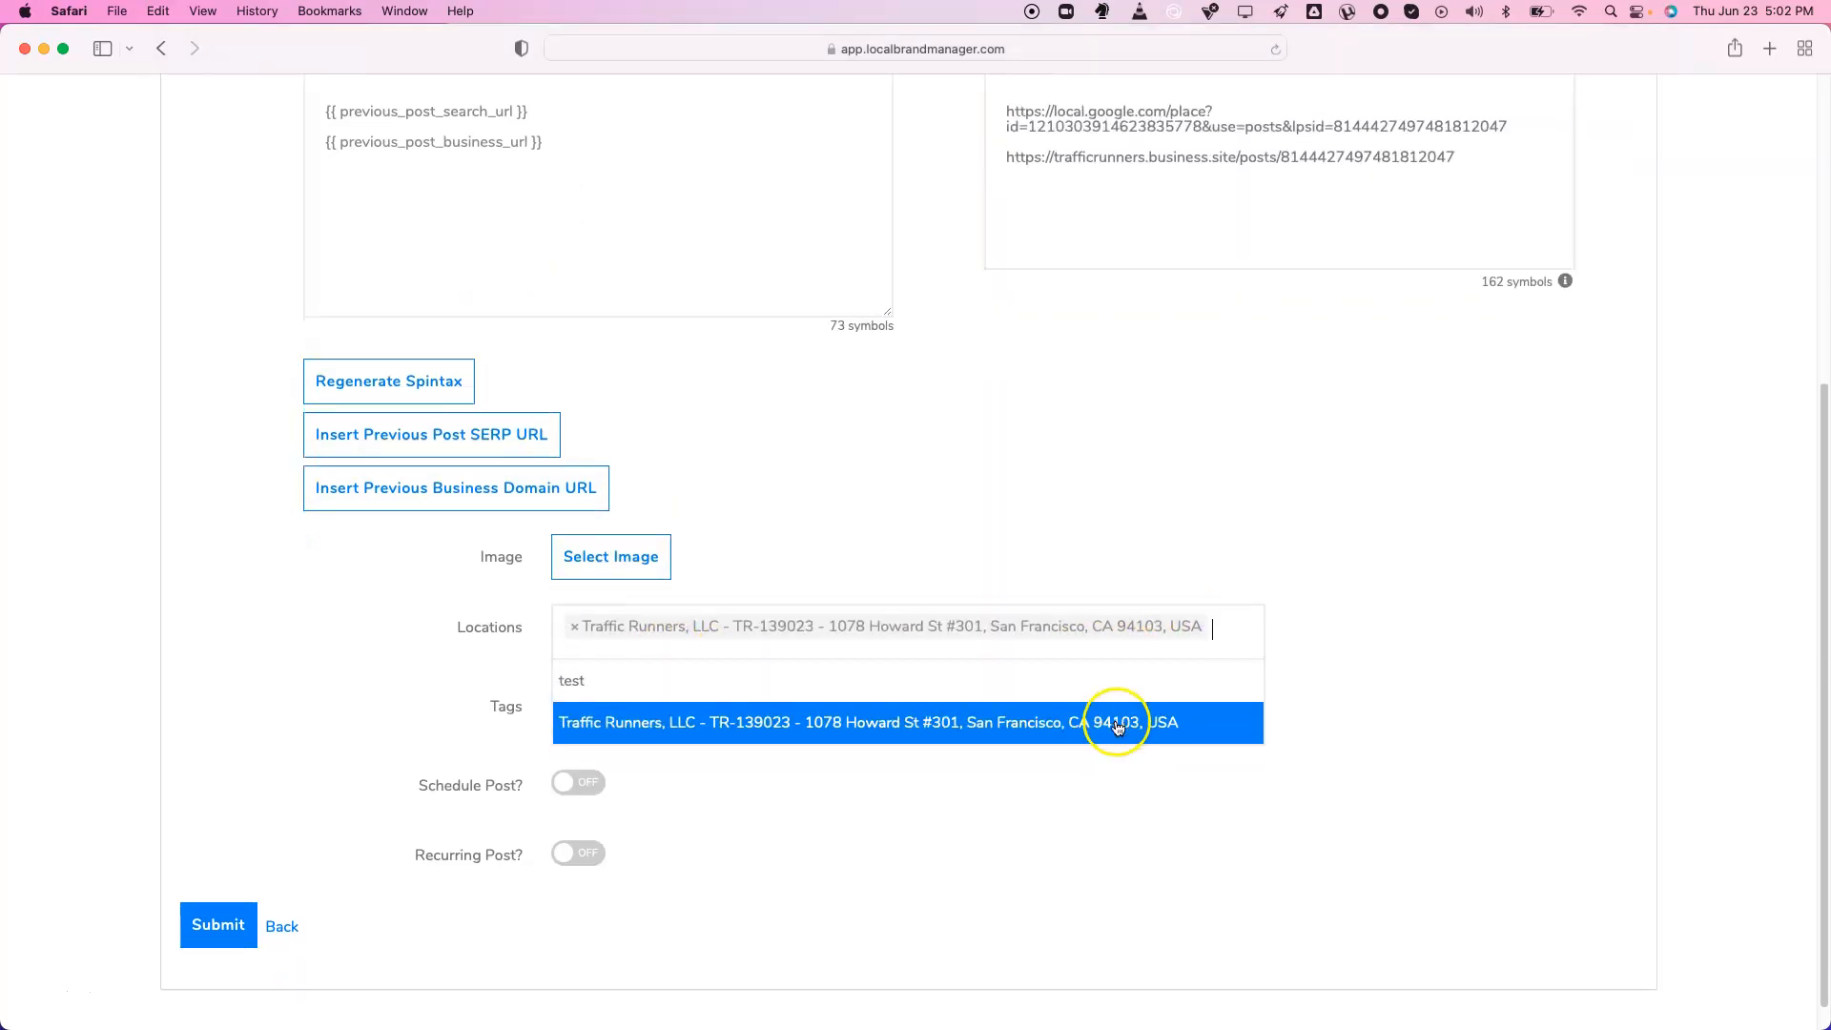
{"action": "left_click", "coordinate": [1096, 683]}
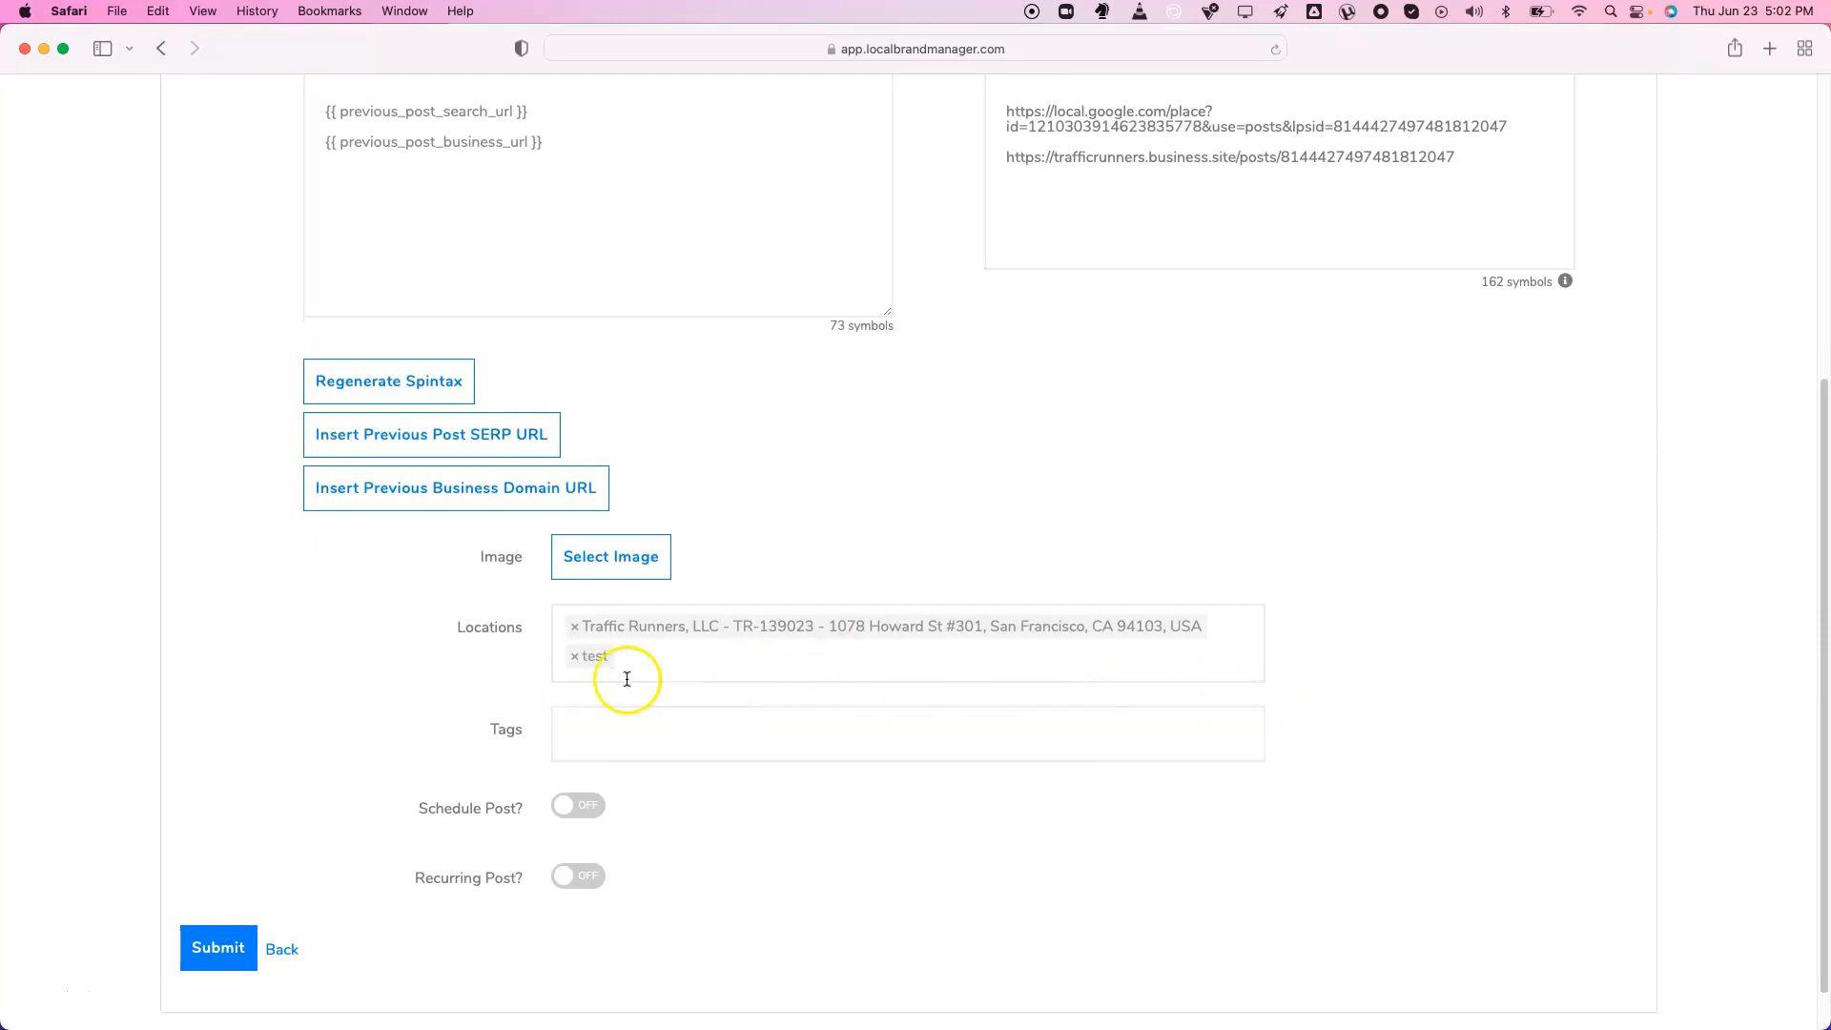
{"action": "left_click", "coordinate": [647, 735]}
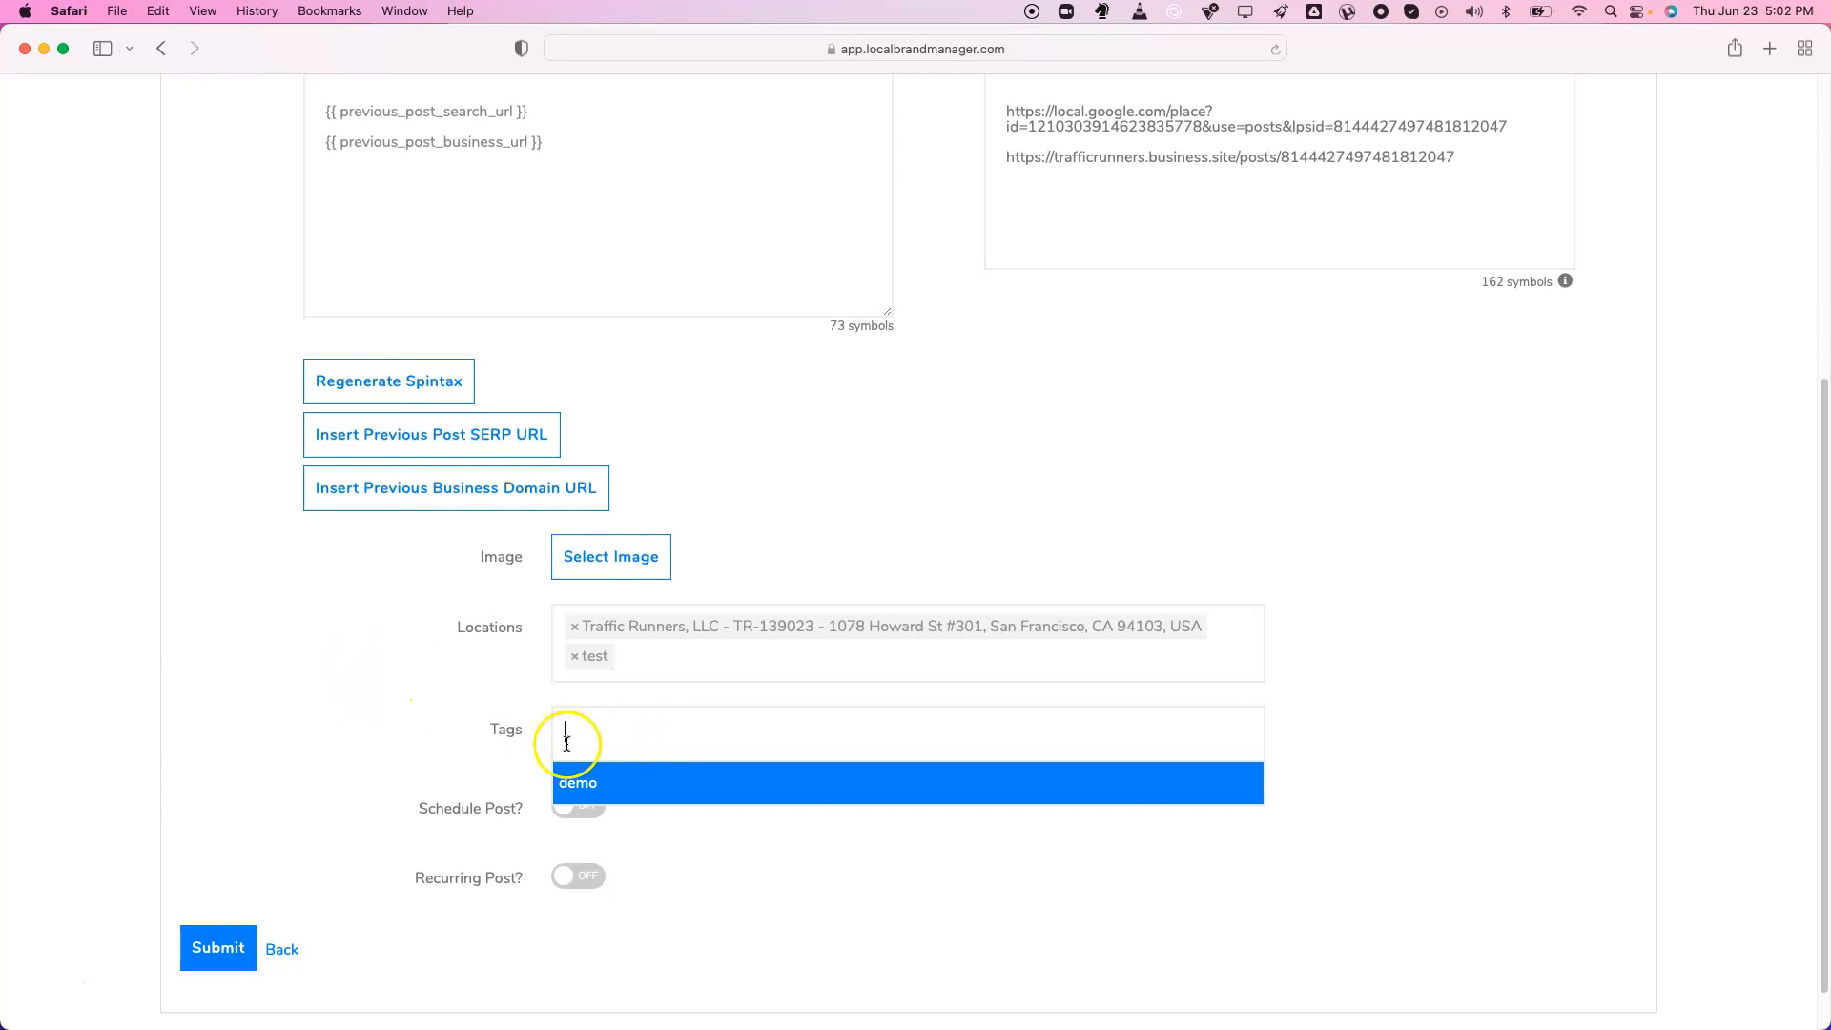
{"action": "left_click", "coordinate": [331, 673]}
{"action": "scroll", "coordinate": [397, 642], "scroll_direction": "down", "scroll_amount": 1}
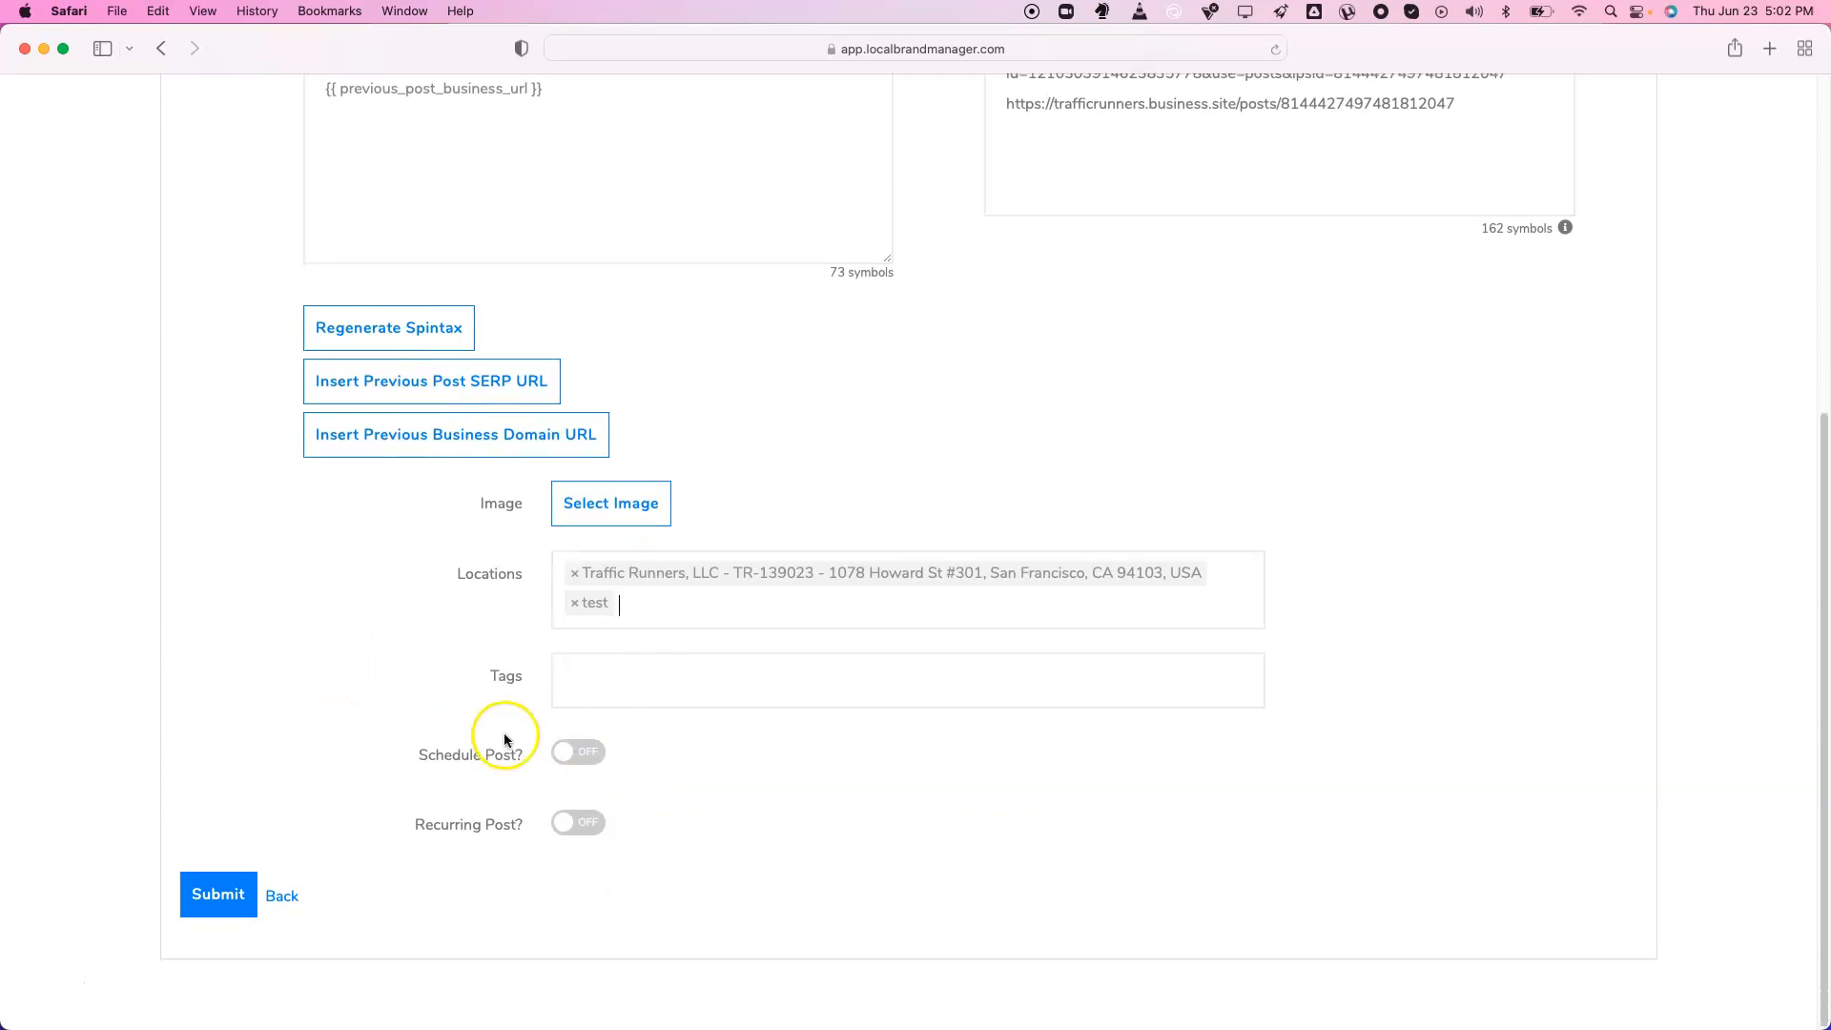
Schedule the post for 29 June 2022
{"action": "left_click", "coordinate": [584, 754]}
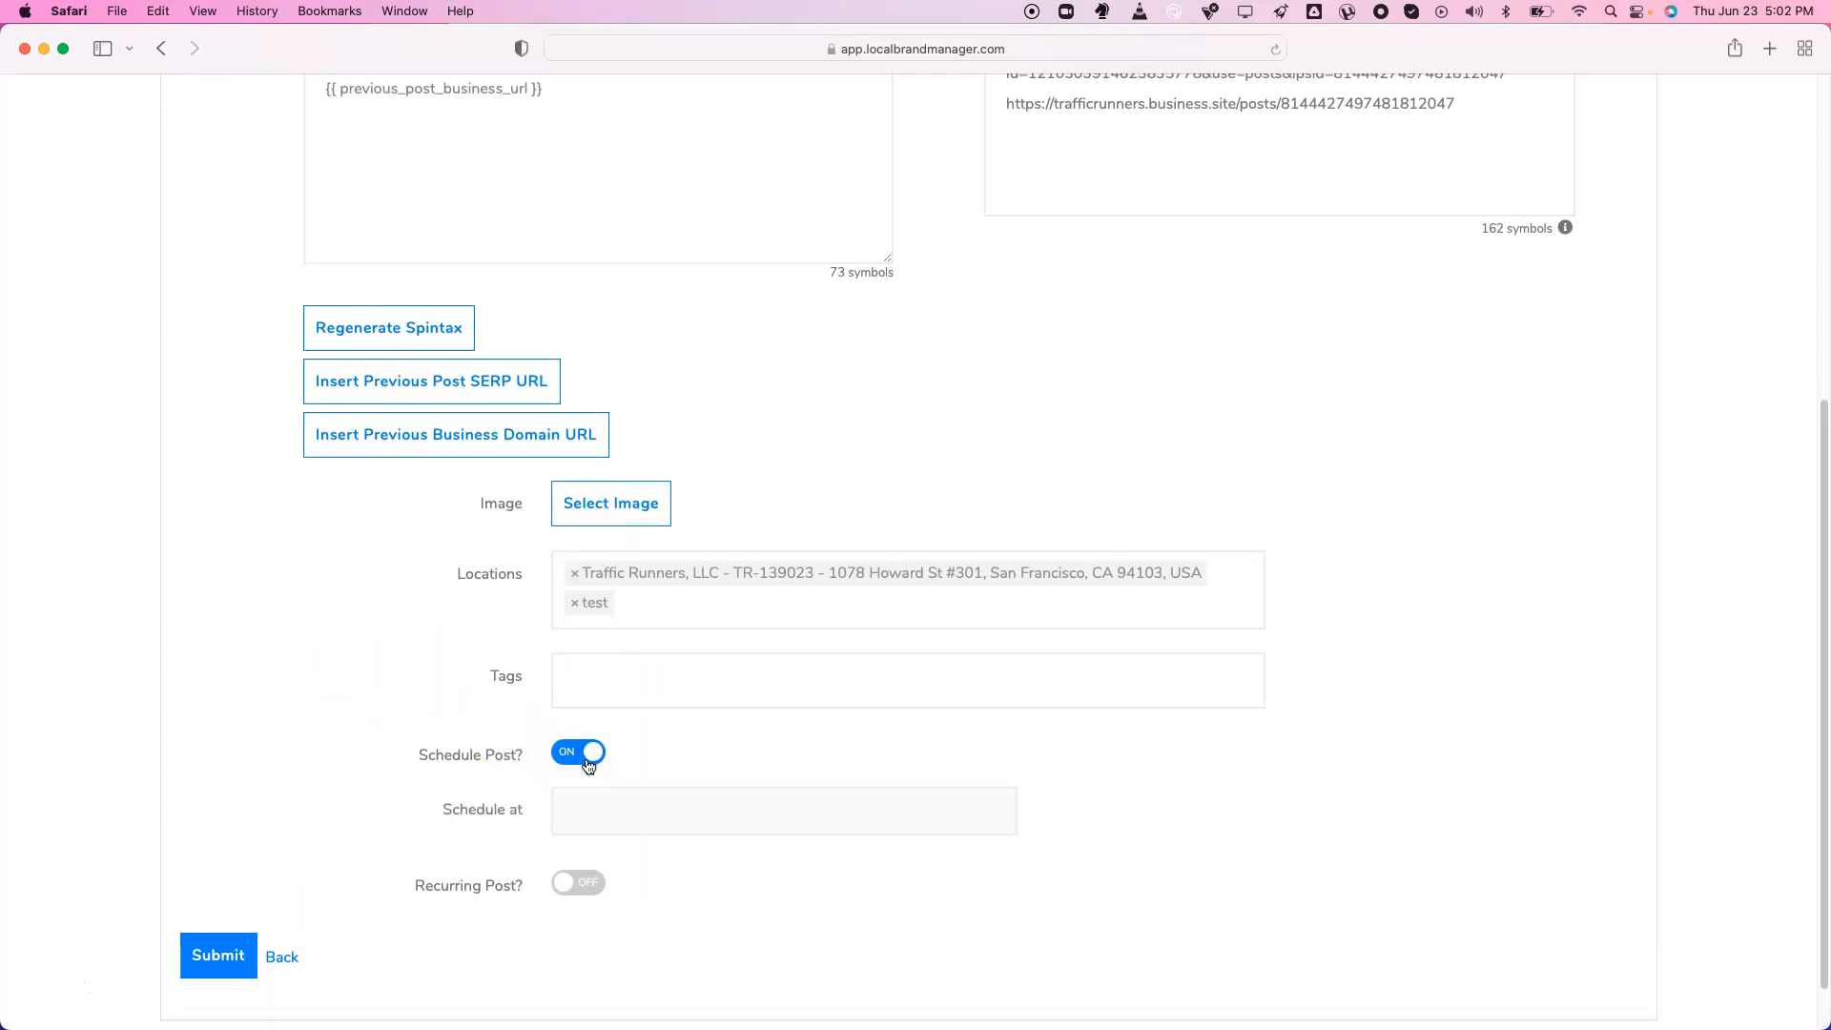
{"action": "left_click", "coordinate": [618, 823]}
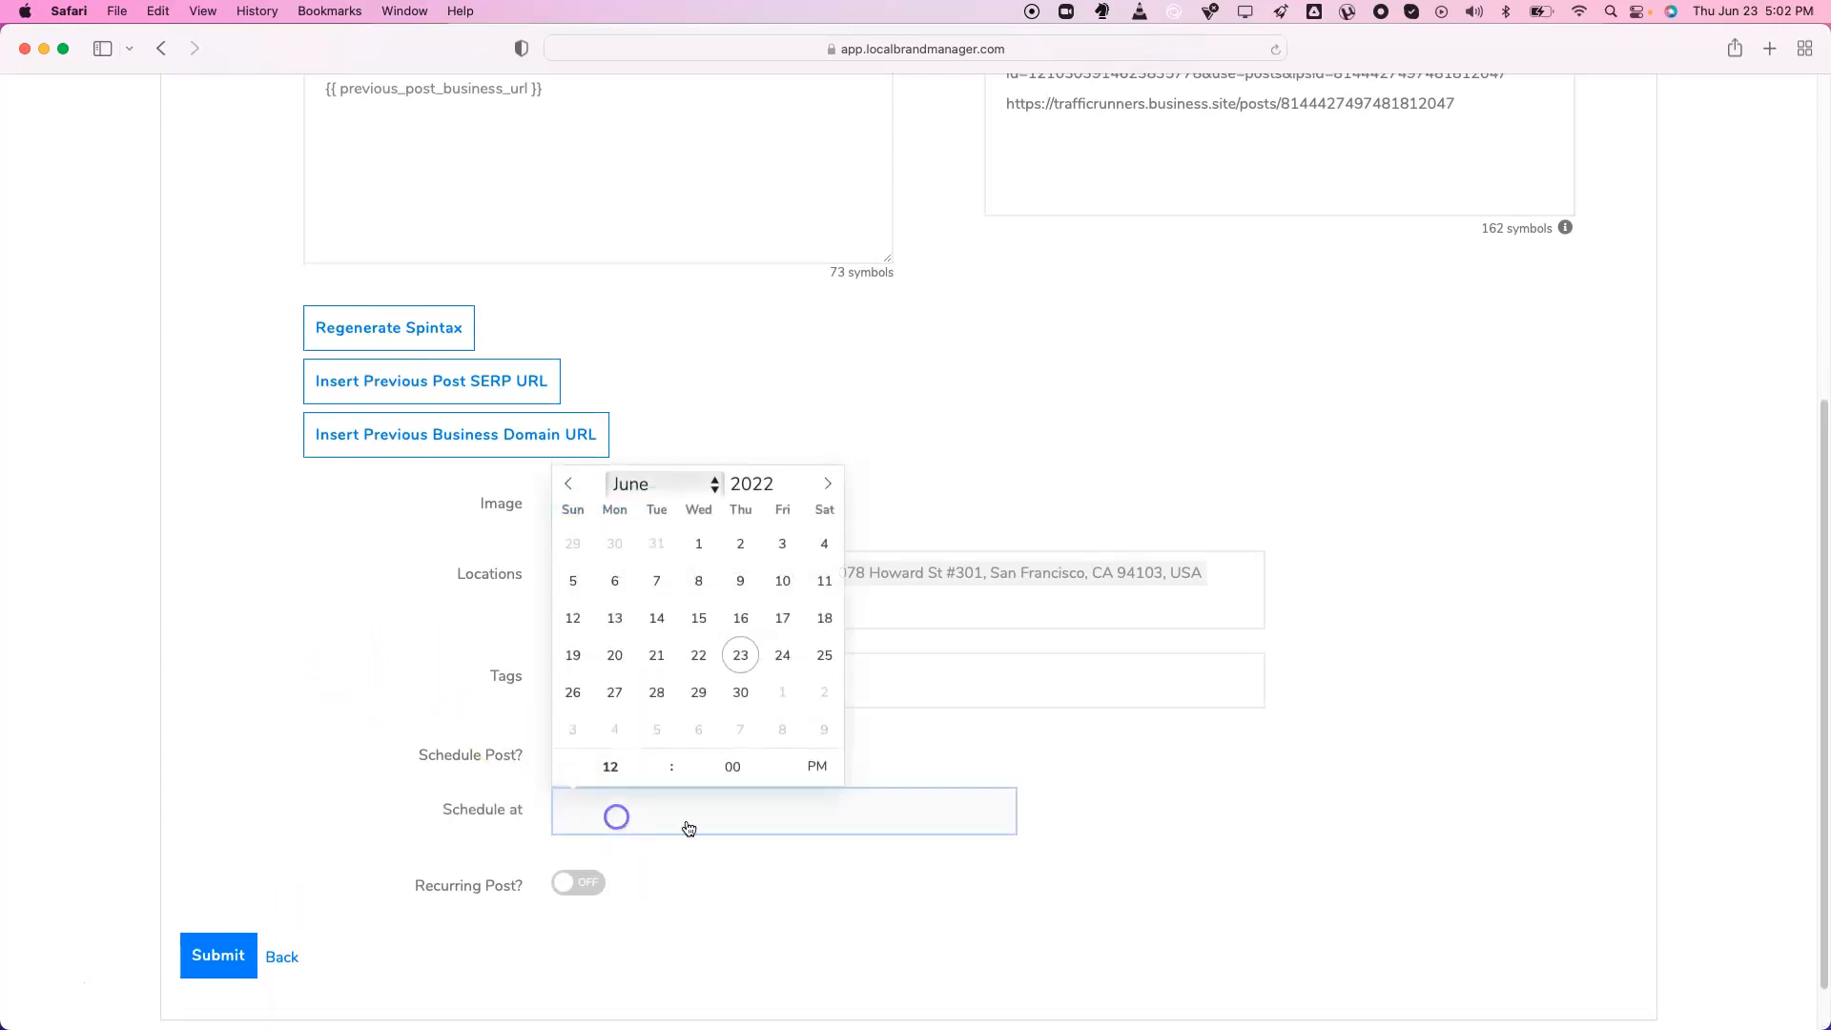
{"action": "left_click", "coordinate": [699, 692]}
{"action": "left_click", "coordinate": [664, 878]}
Make the post recur every 14 days, expiring after 5 recurrences
{"action": "left_click", "coordinate": [578, 882]}
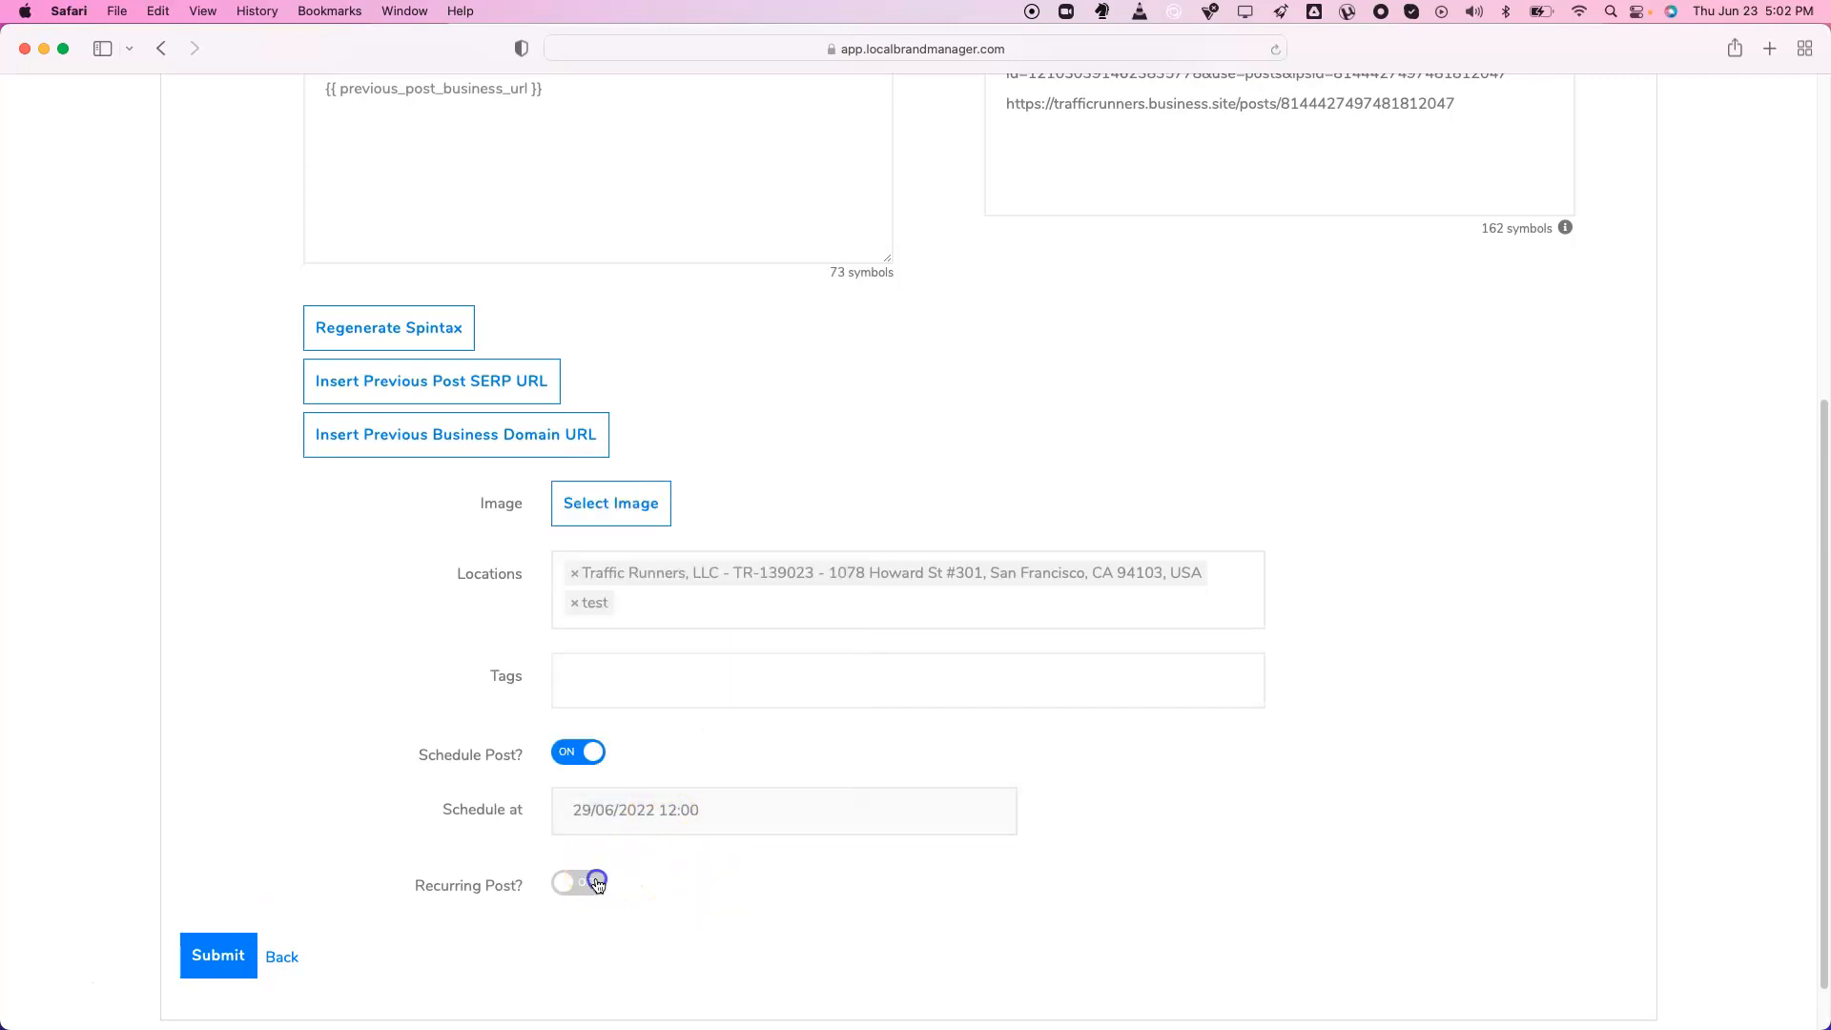
{"action": "scroll", "coordinate": [699, 816], "scroll_direction": "down", "scroll_amount": 3}
{"action": "left_click", "coordinate": [665, 756]}
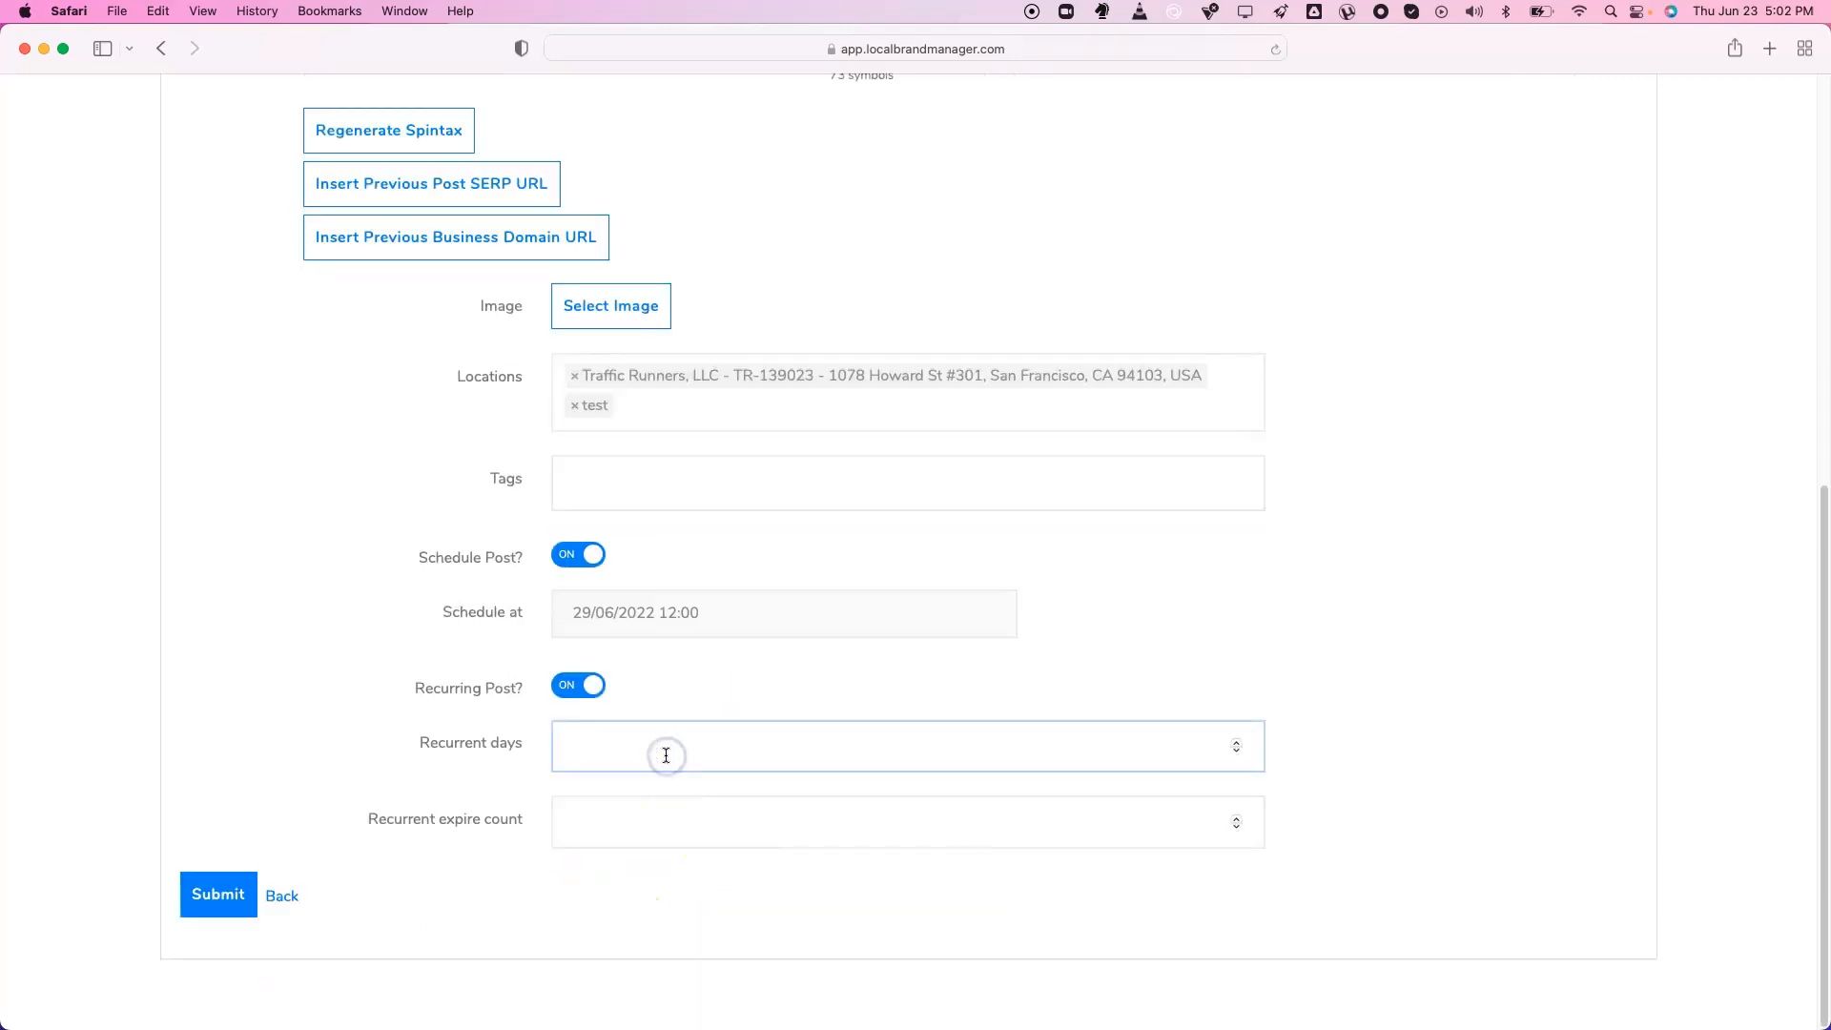
{"action": "left_click", "coordinate": [626, 817]}
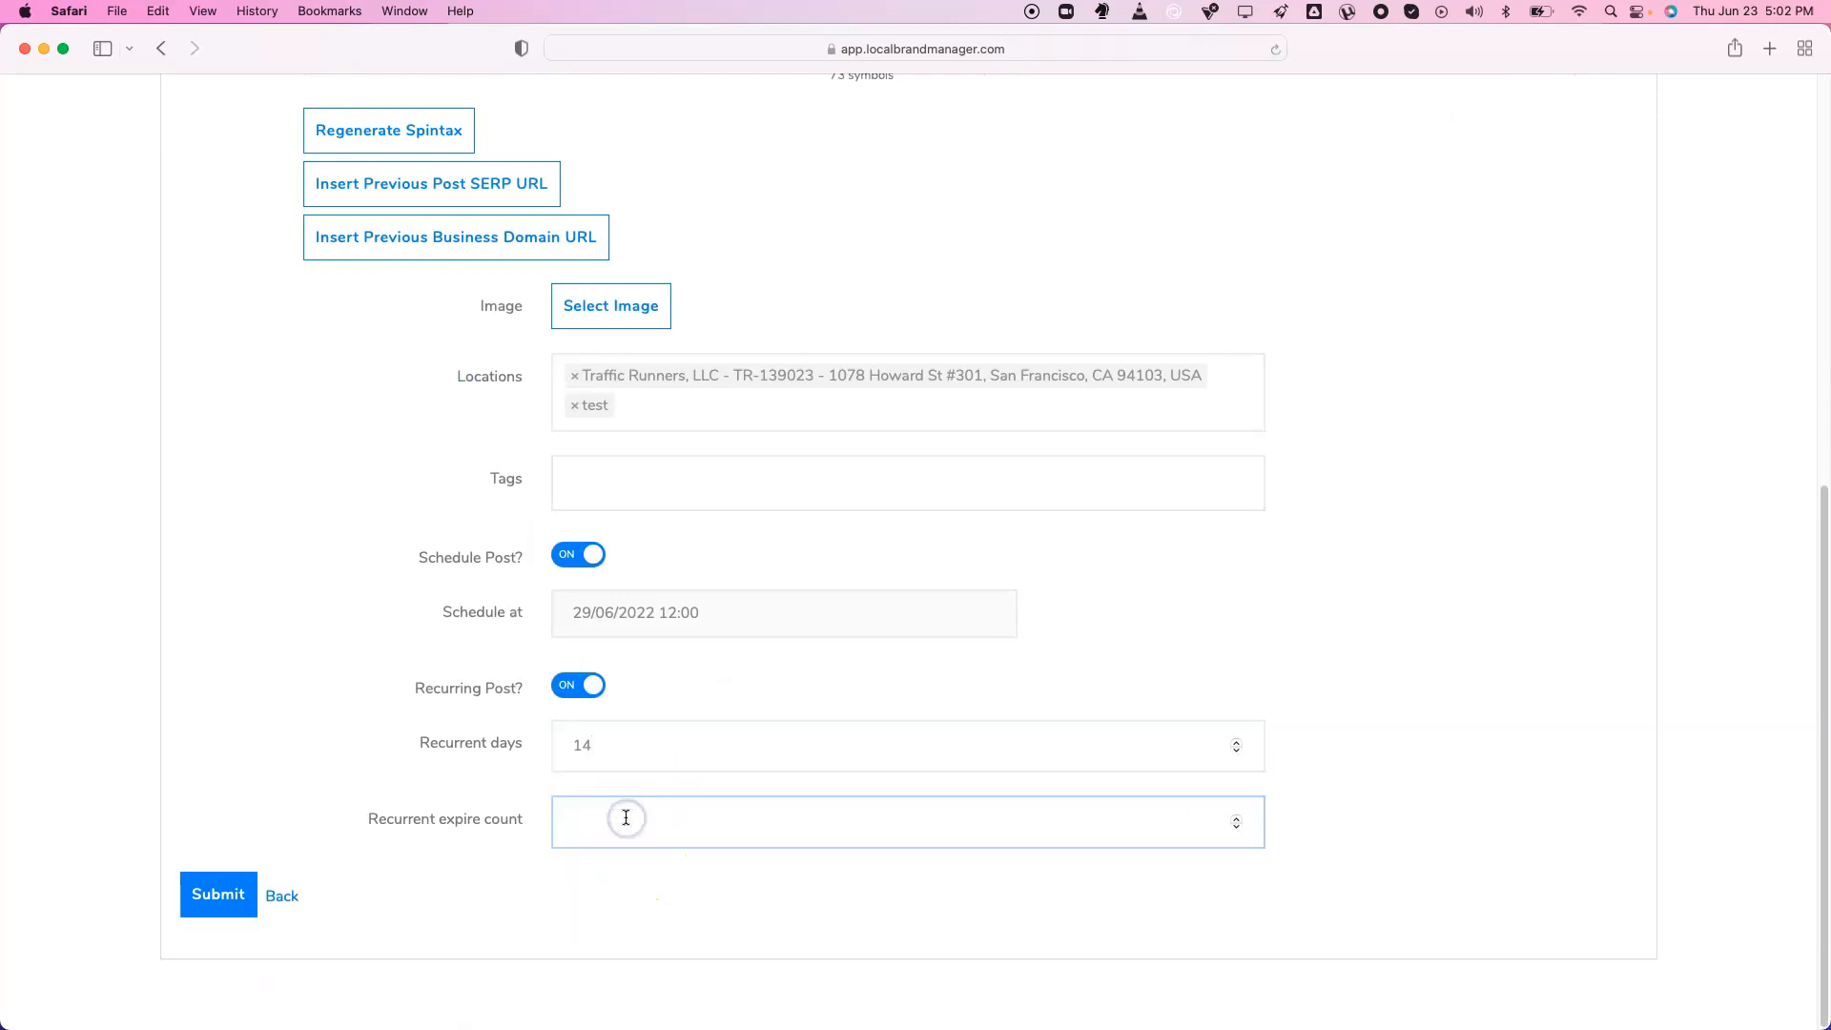
{"action": "left_click", "coordinate": [185, 642]}
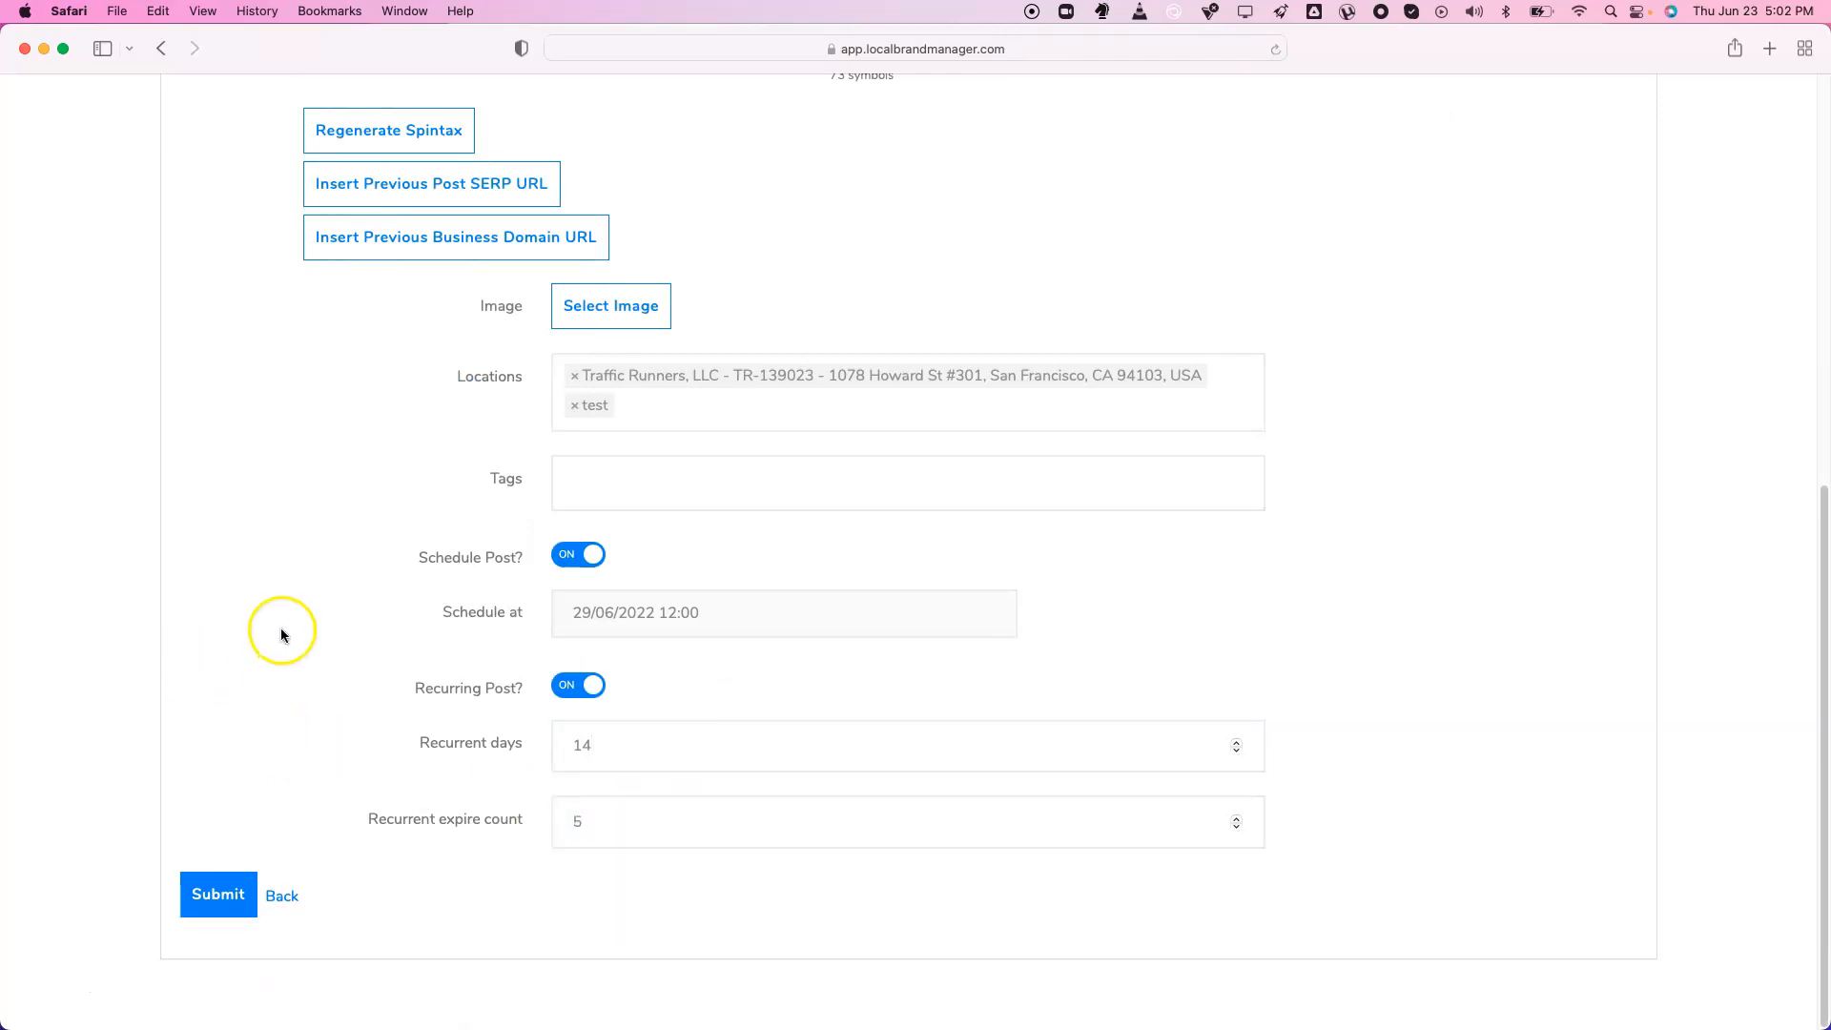
{"action": "scroll", "coordinate": [282, 633], "scroll_direction": "up", "scroll_amount": 10}
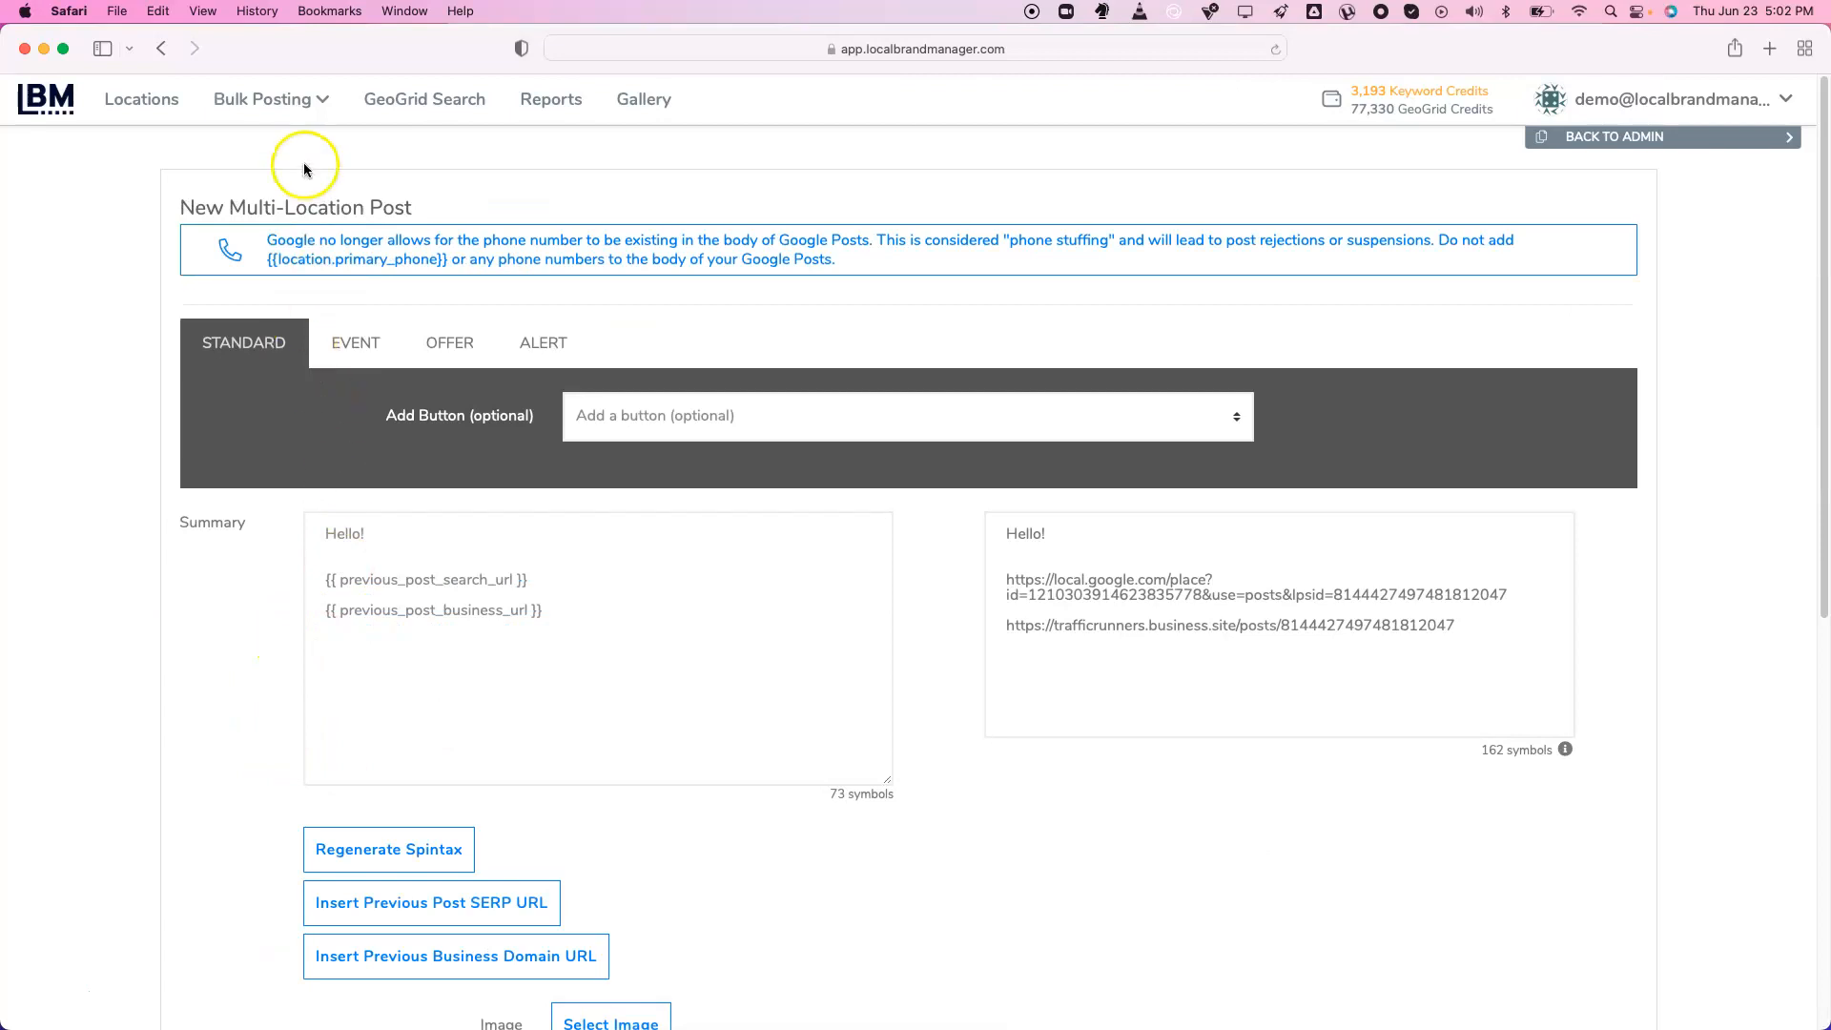
{"action": "left_click", "coordinate": [271, 100]}
Go through CSV Bulk Upload to the GeoGrid Search scheduled configs
{"action": "left_click", "coordinate": [302, 229]}
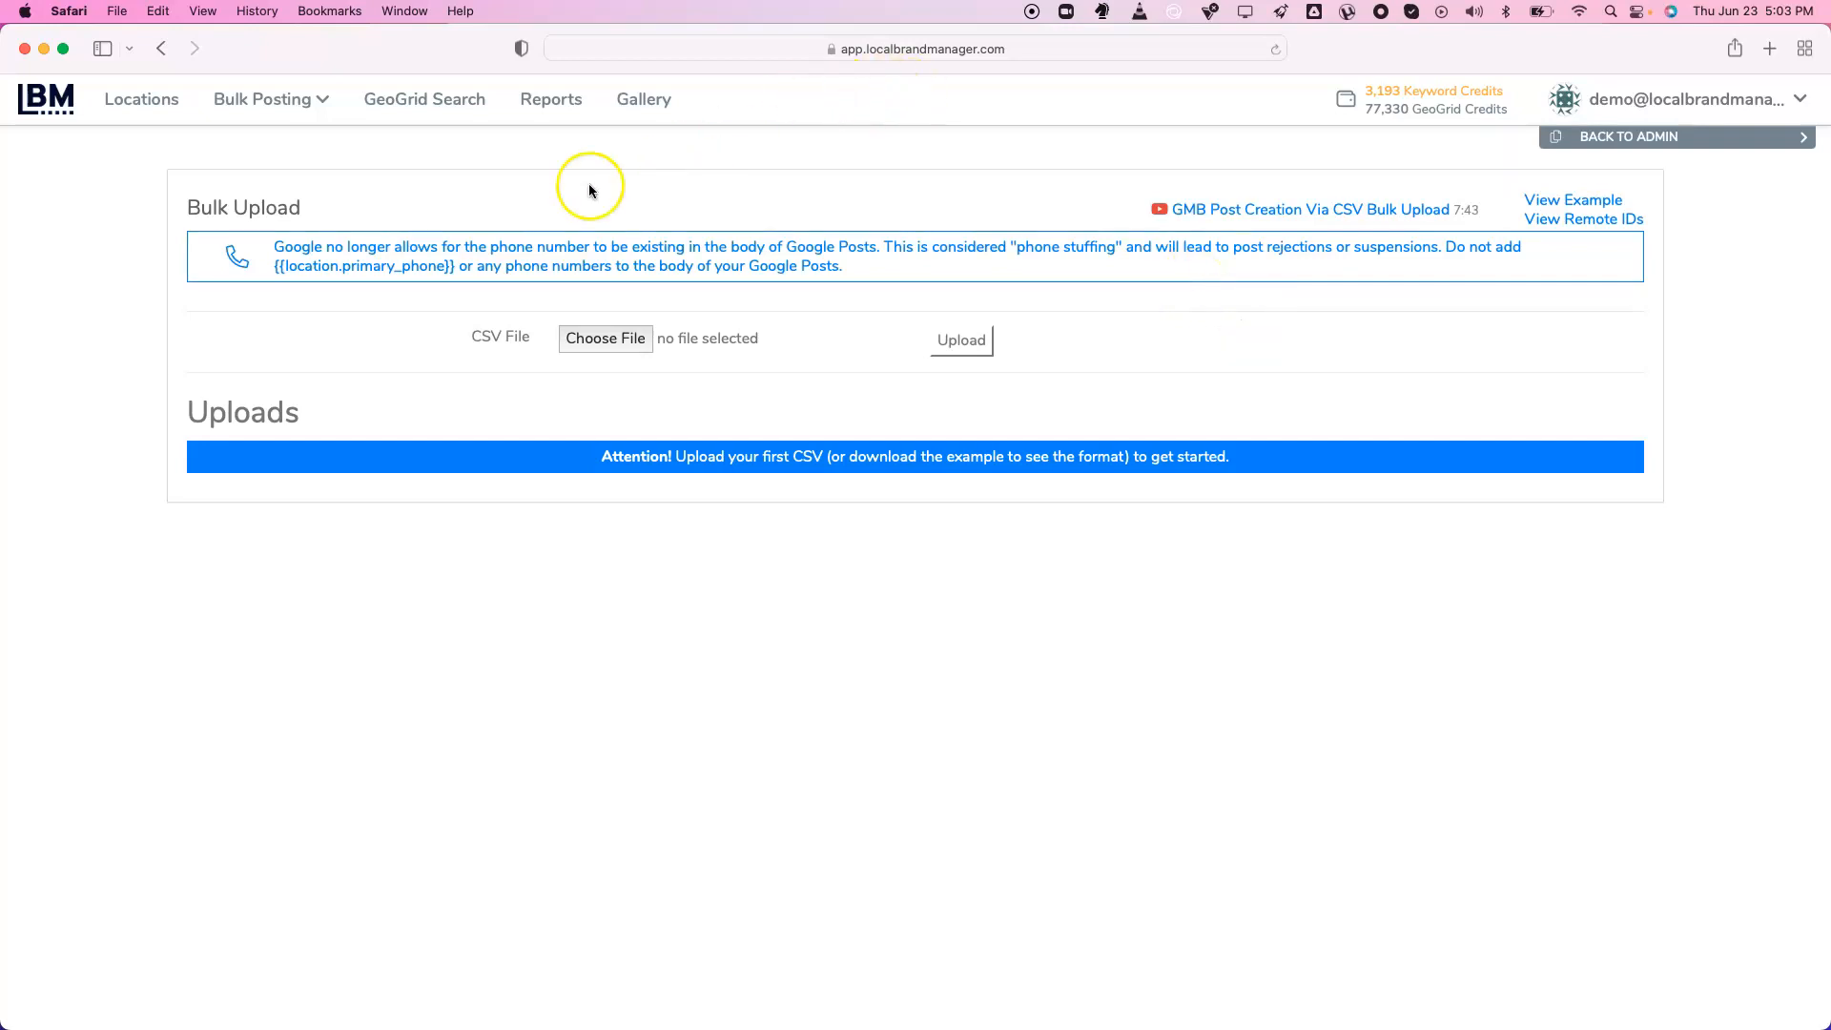
{"action": "left_click", "coordinate": [420, 106]}
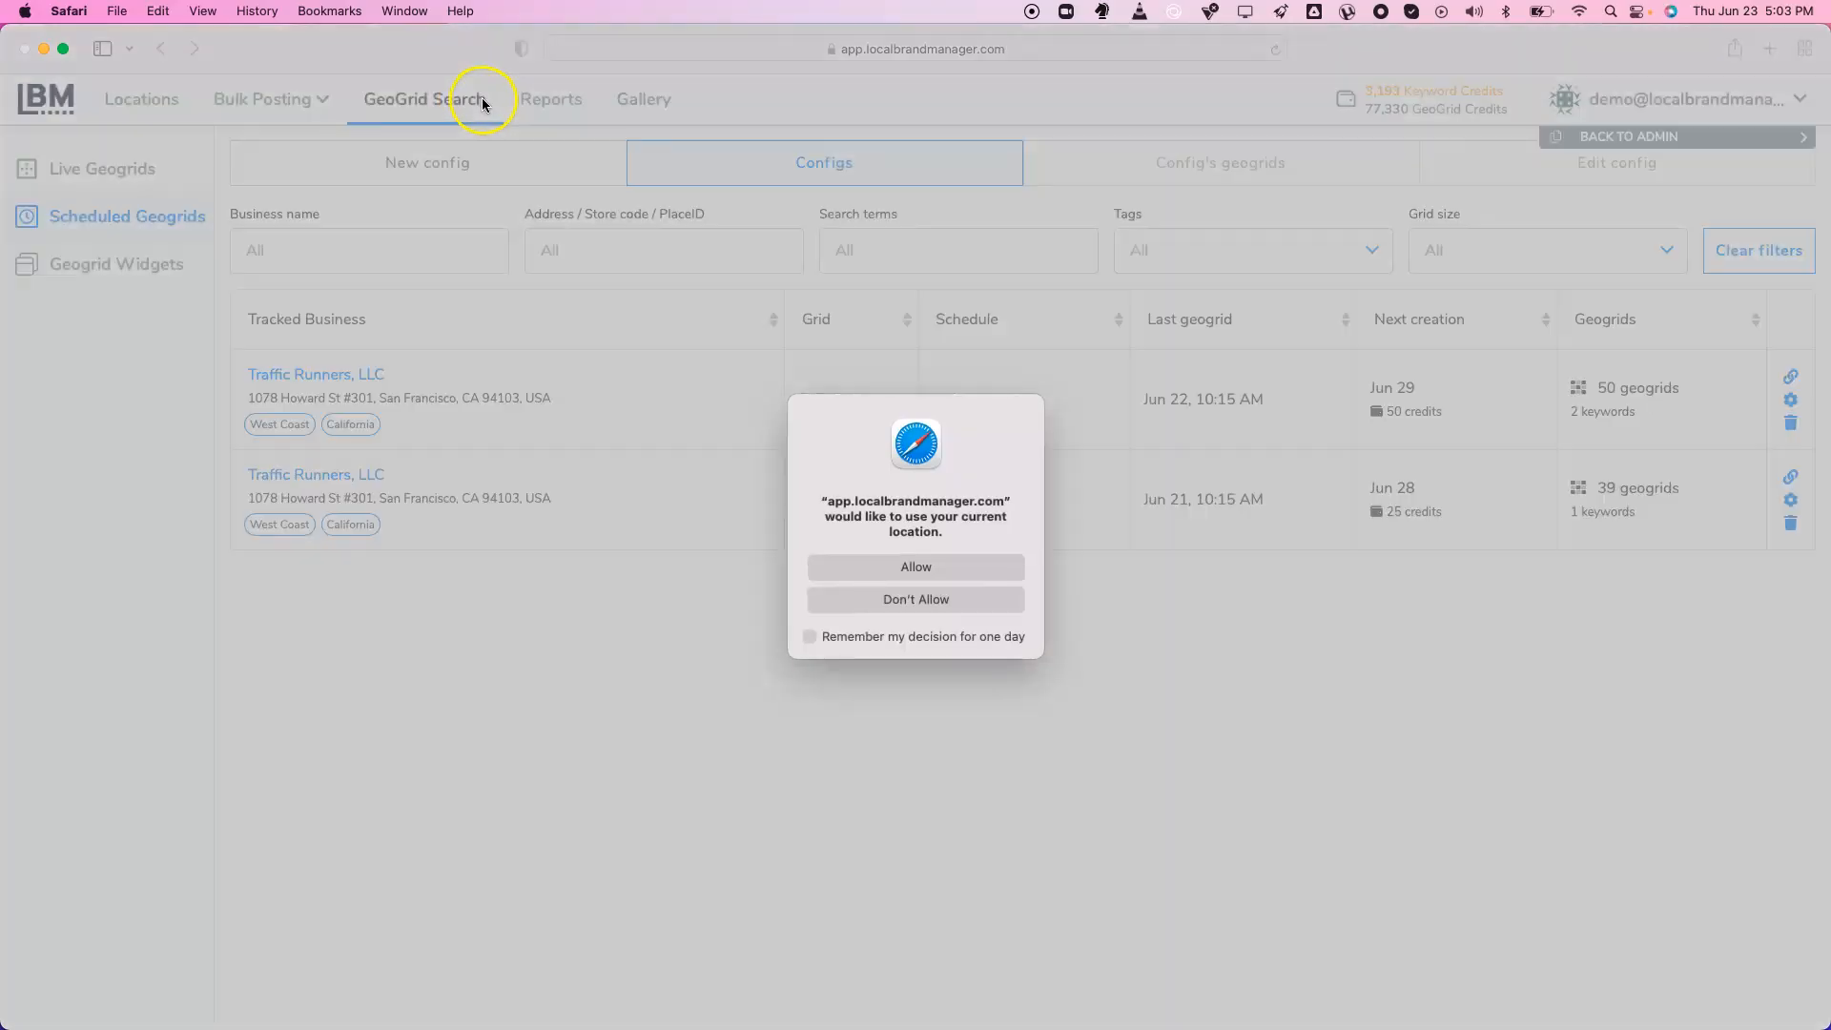
Allow location access, preview the Smoke Signals live geogrid, and show the History list
{"action": "left_click", "coordinate": [907, 574]}
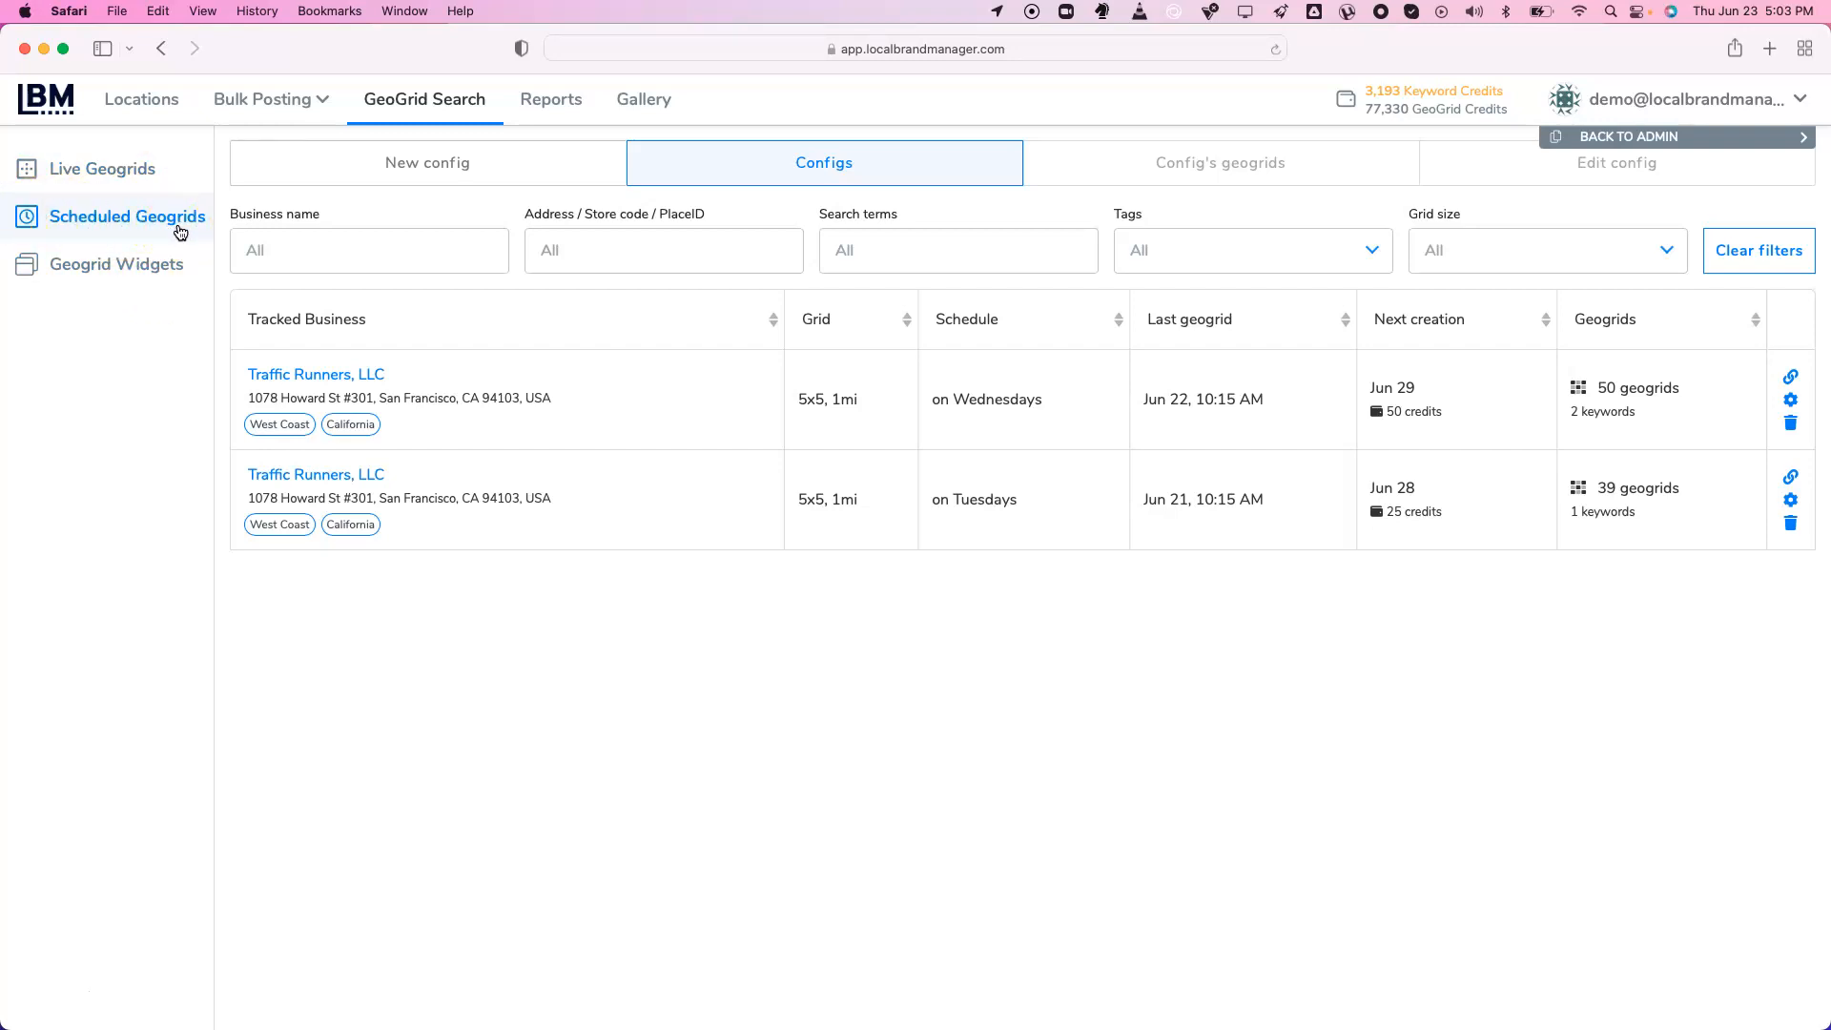
{"action": "left_click", "coordinate": [112, 174]}
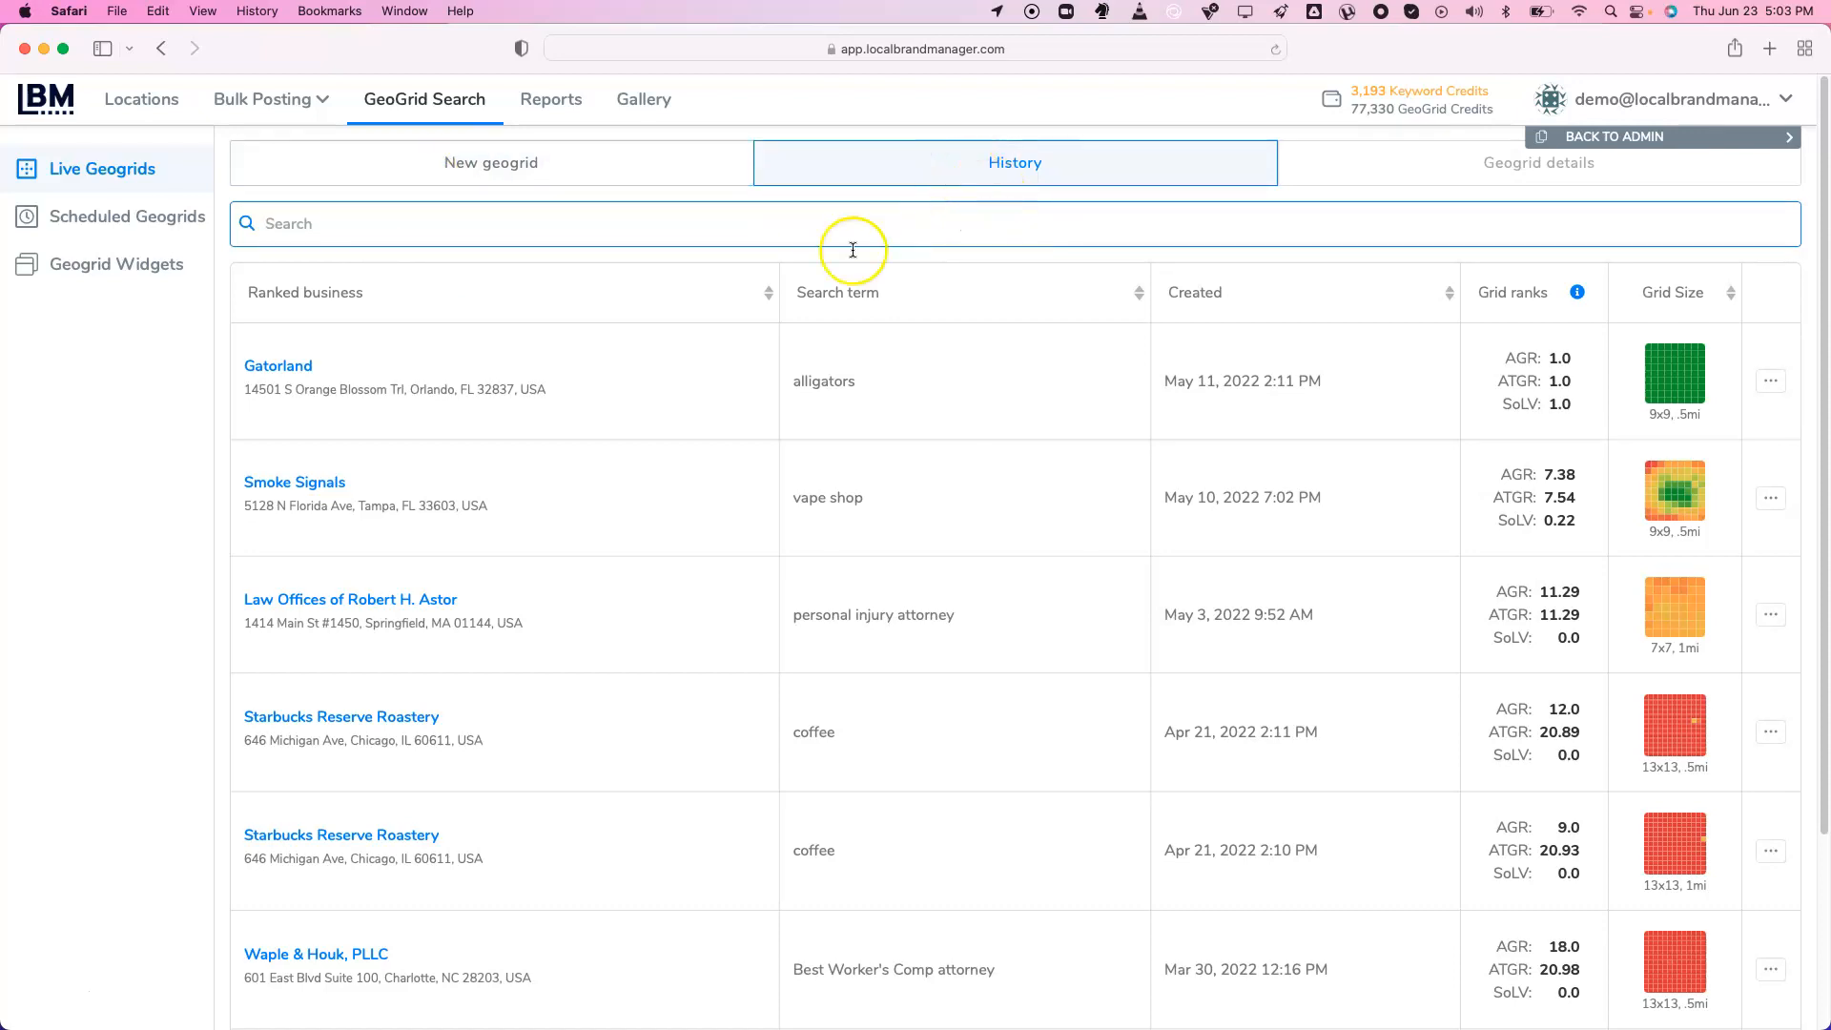
{"action": "scroll", "coordinate": [672, 445], "scroll_direction": "down", "scroll_amount": 3}
{"action": "scroll", "coordinate": [670, 446], "scroll_direction": "up", "scroll_amount": 1}
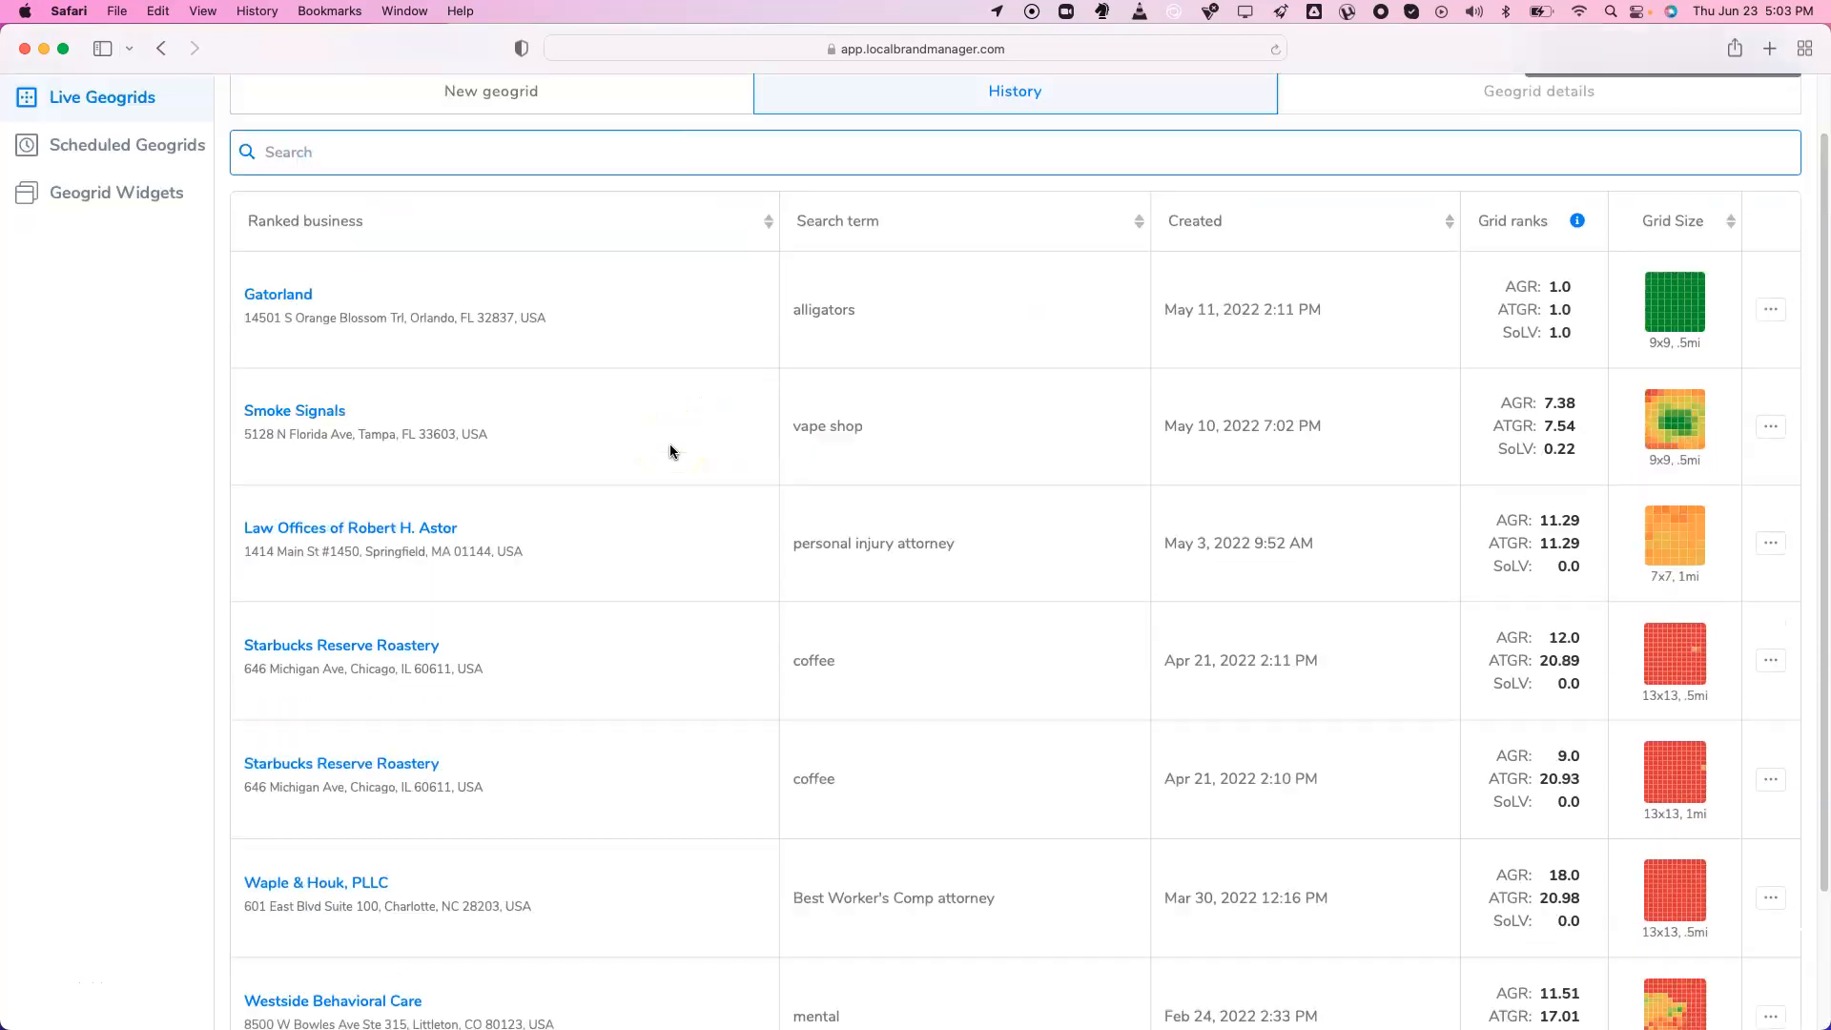
{"action": "scroll", "coordinate": [669, 443], "scroll_direction": "up", "scroll_amount": 1}
{"action": "left_click", "coordinate": [317, 482]}
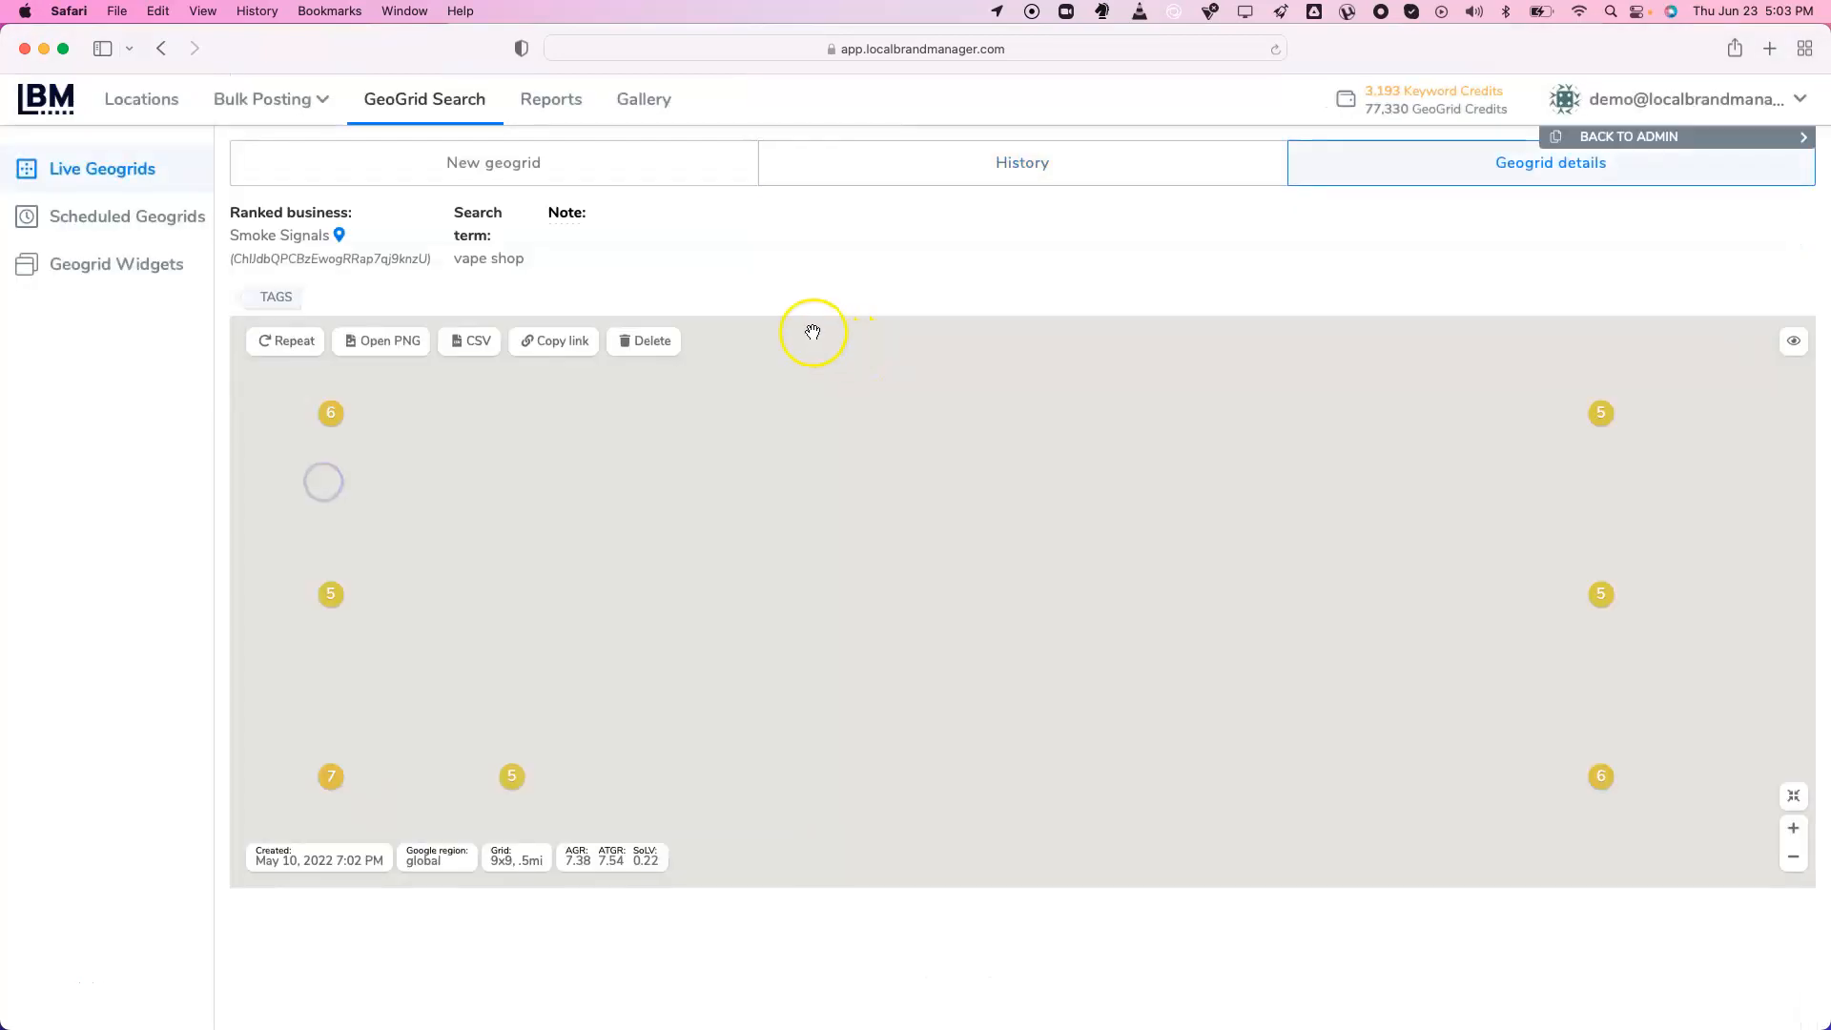
{"action": "left_click", "coordinate": [920, 183]}
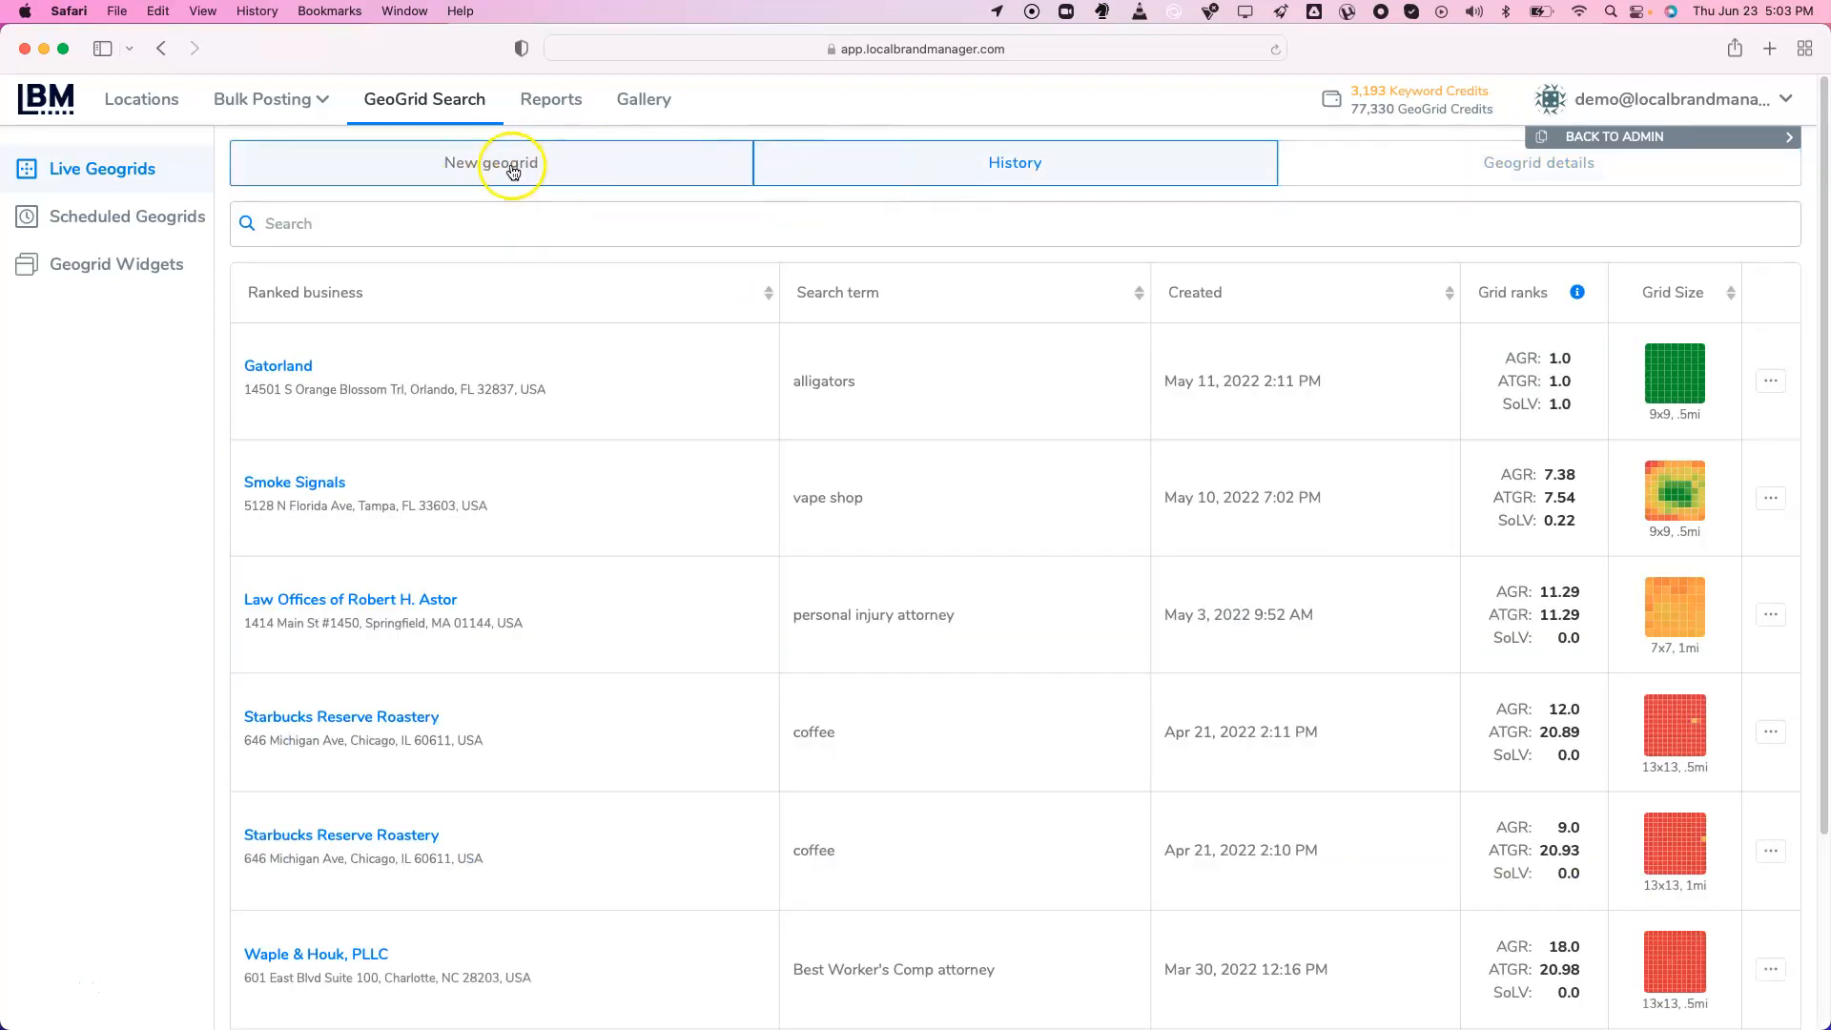
Start a new geogrid for Gatorland on South Orange Blossom Trail via Google search
{"action": "left_click", "coordinate": [513, 169]}
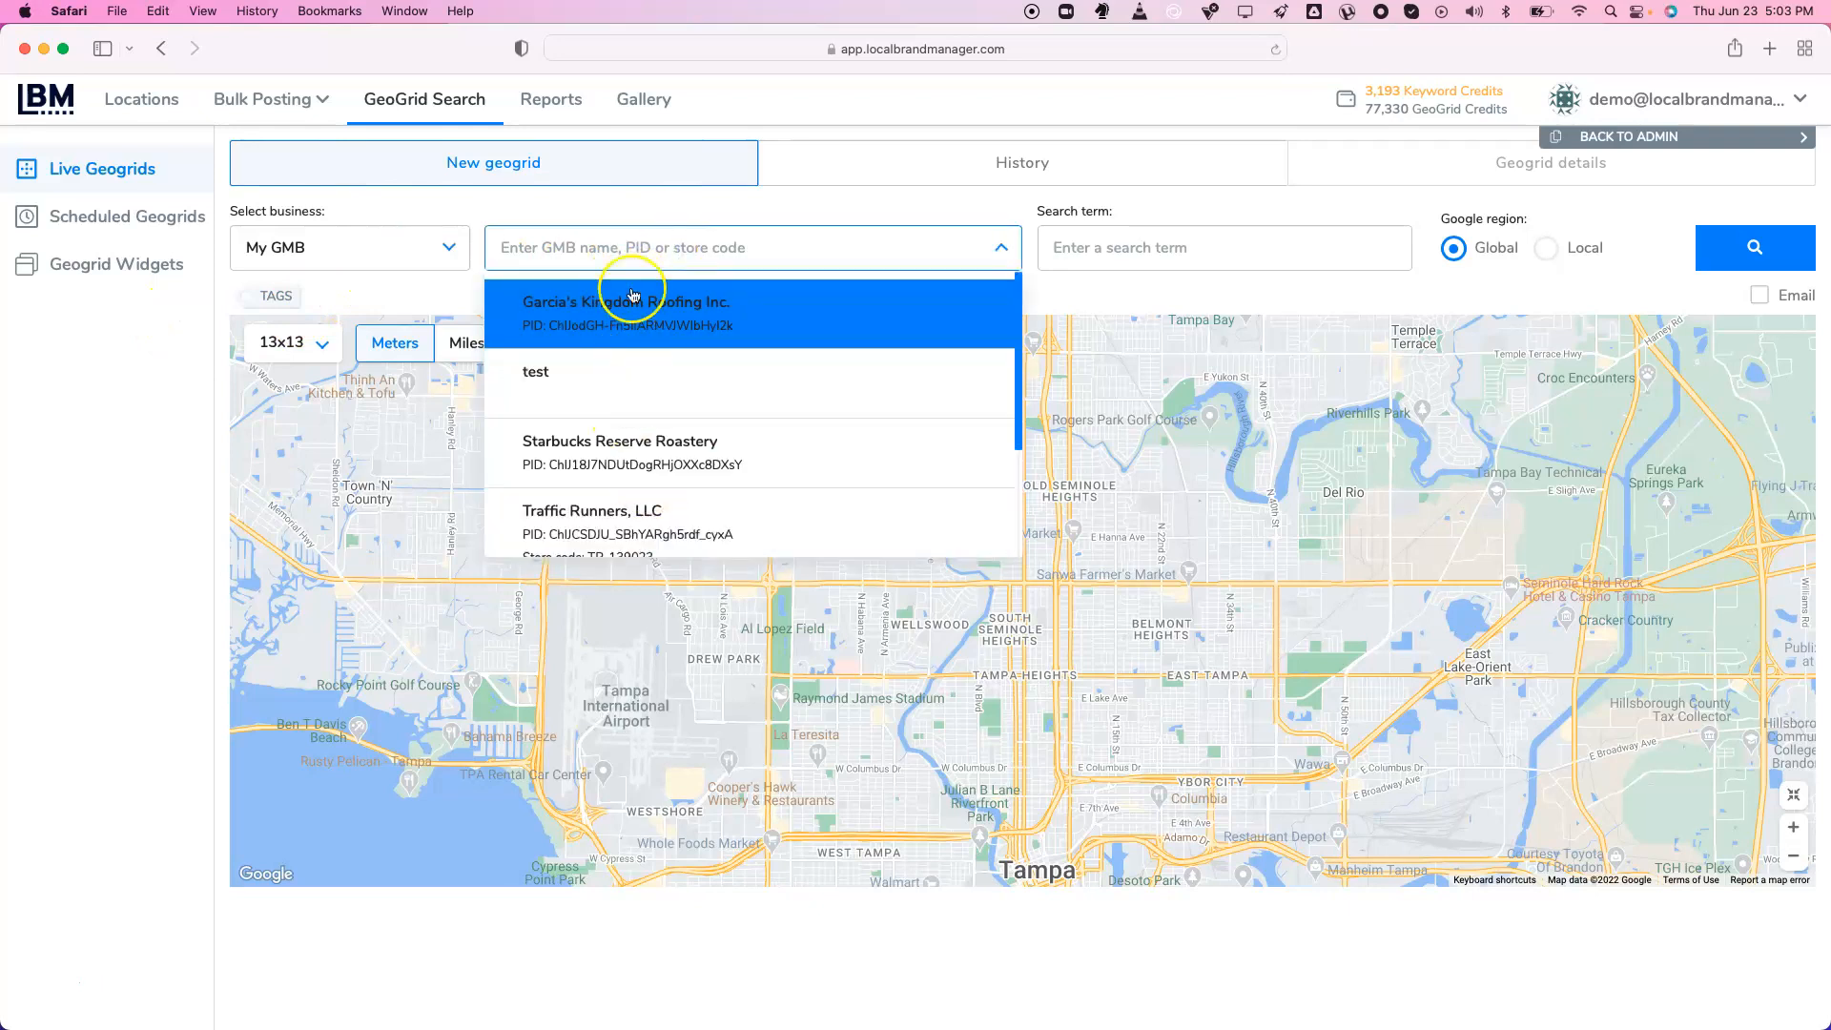
{"action": "left_click", "coordinate": [468, 253]}
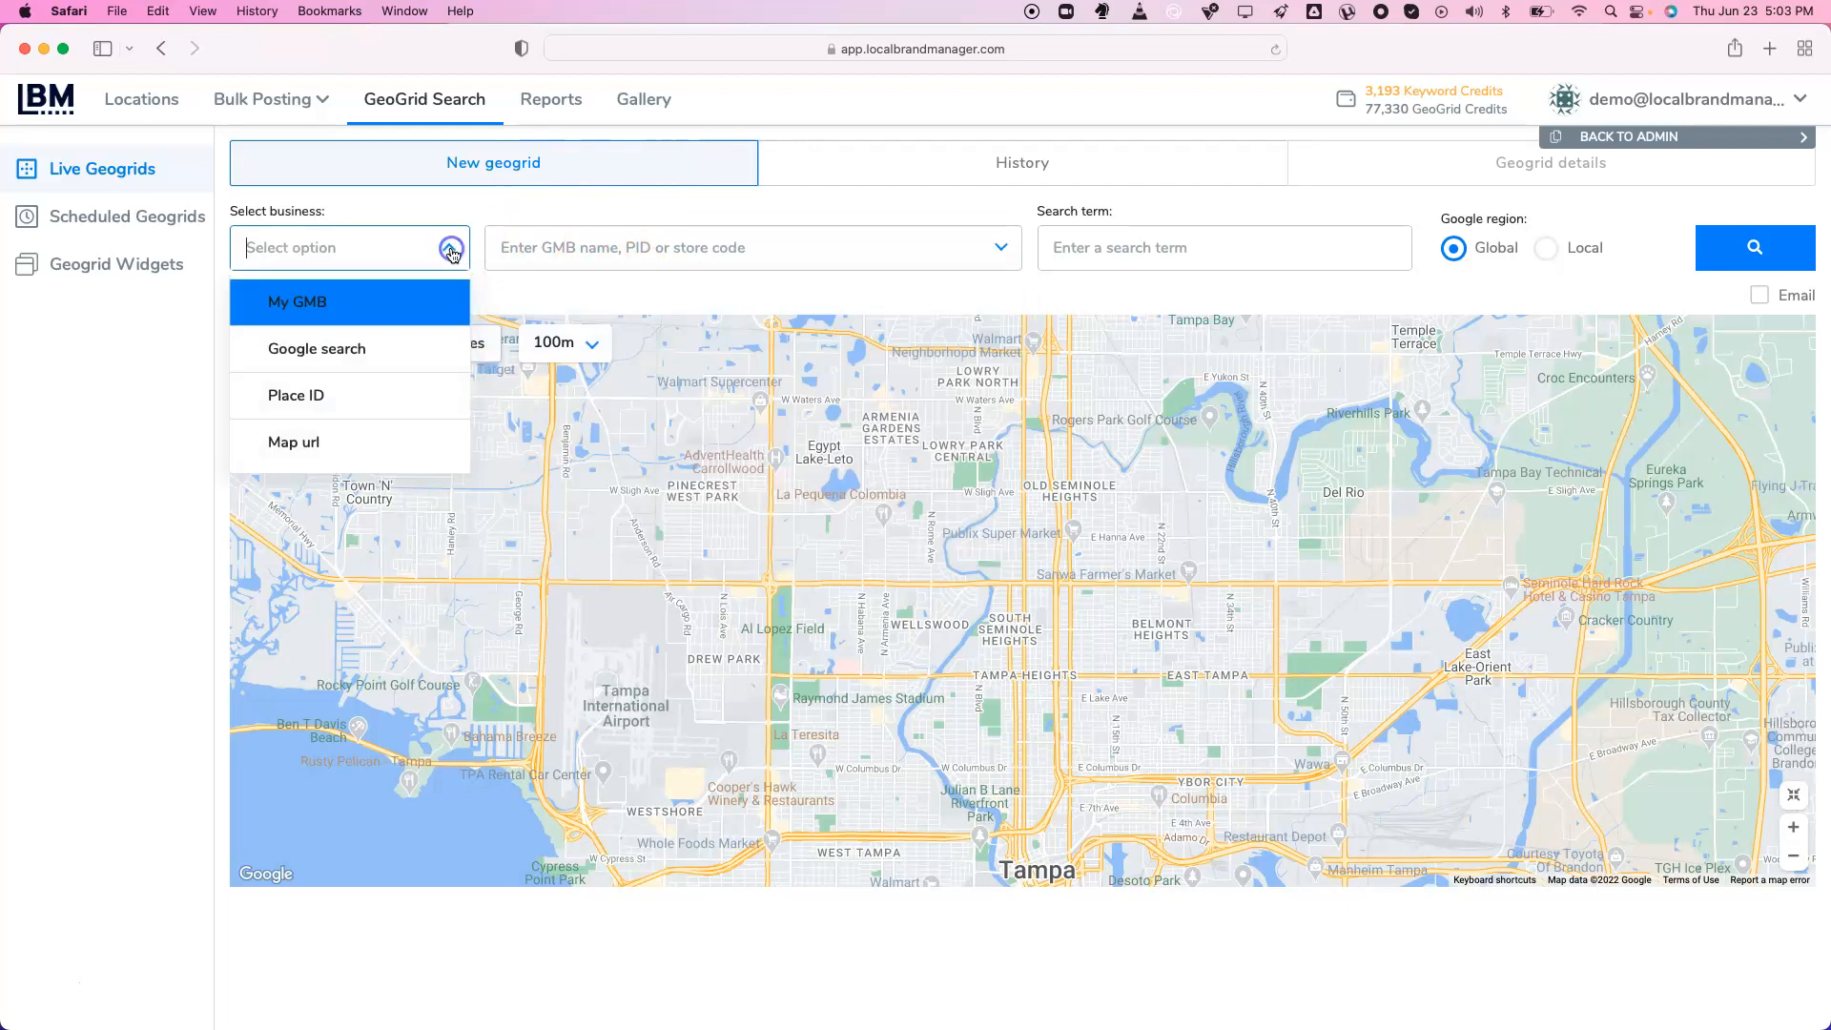
{"action": "left_click", "coordinate": [408, 348]}
{"action": "left_click", "coordinate": [628, 253]}
{"action": "type", "text": "gatorland"}
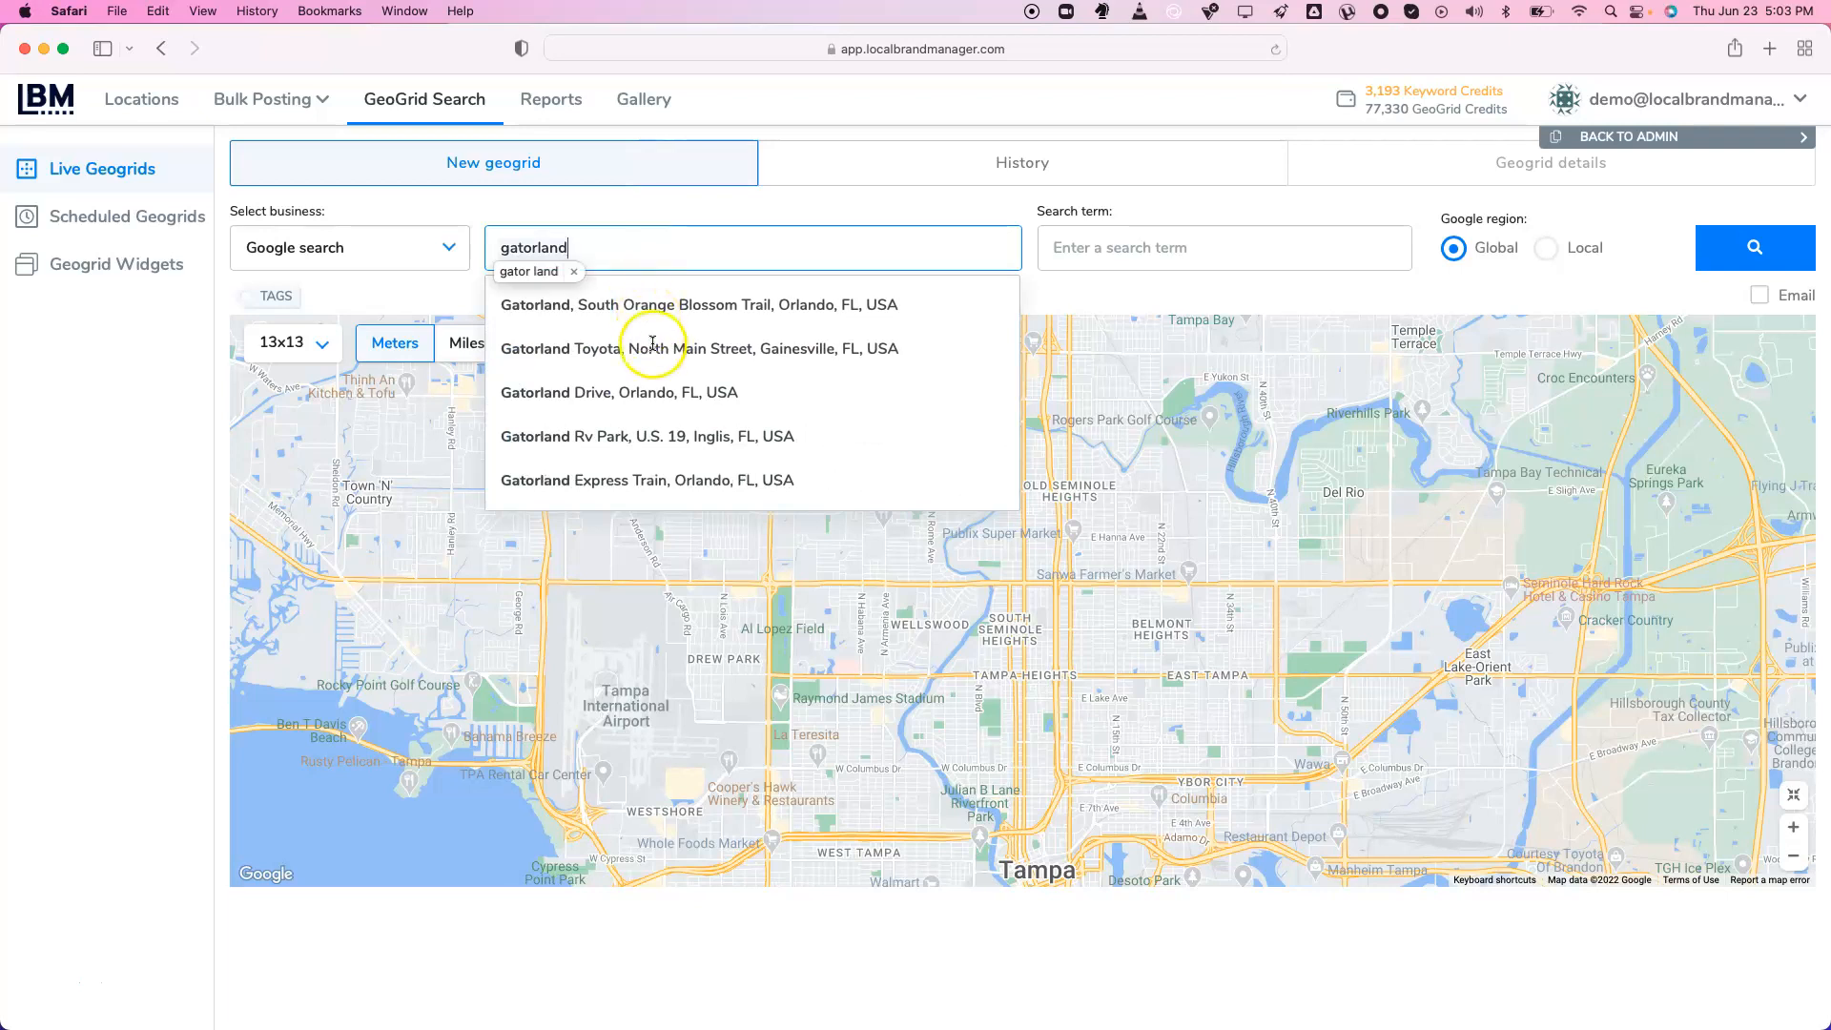
{"action": "left_click", "coordinate": [668, 305]}
Enter 'alligator' as the geogrid search term
{"action": "left_click", "coordinate": [1209, 252]}
{"action": "type", "text": "alligator"}
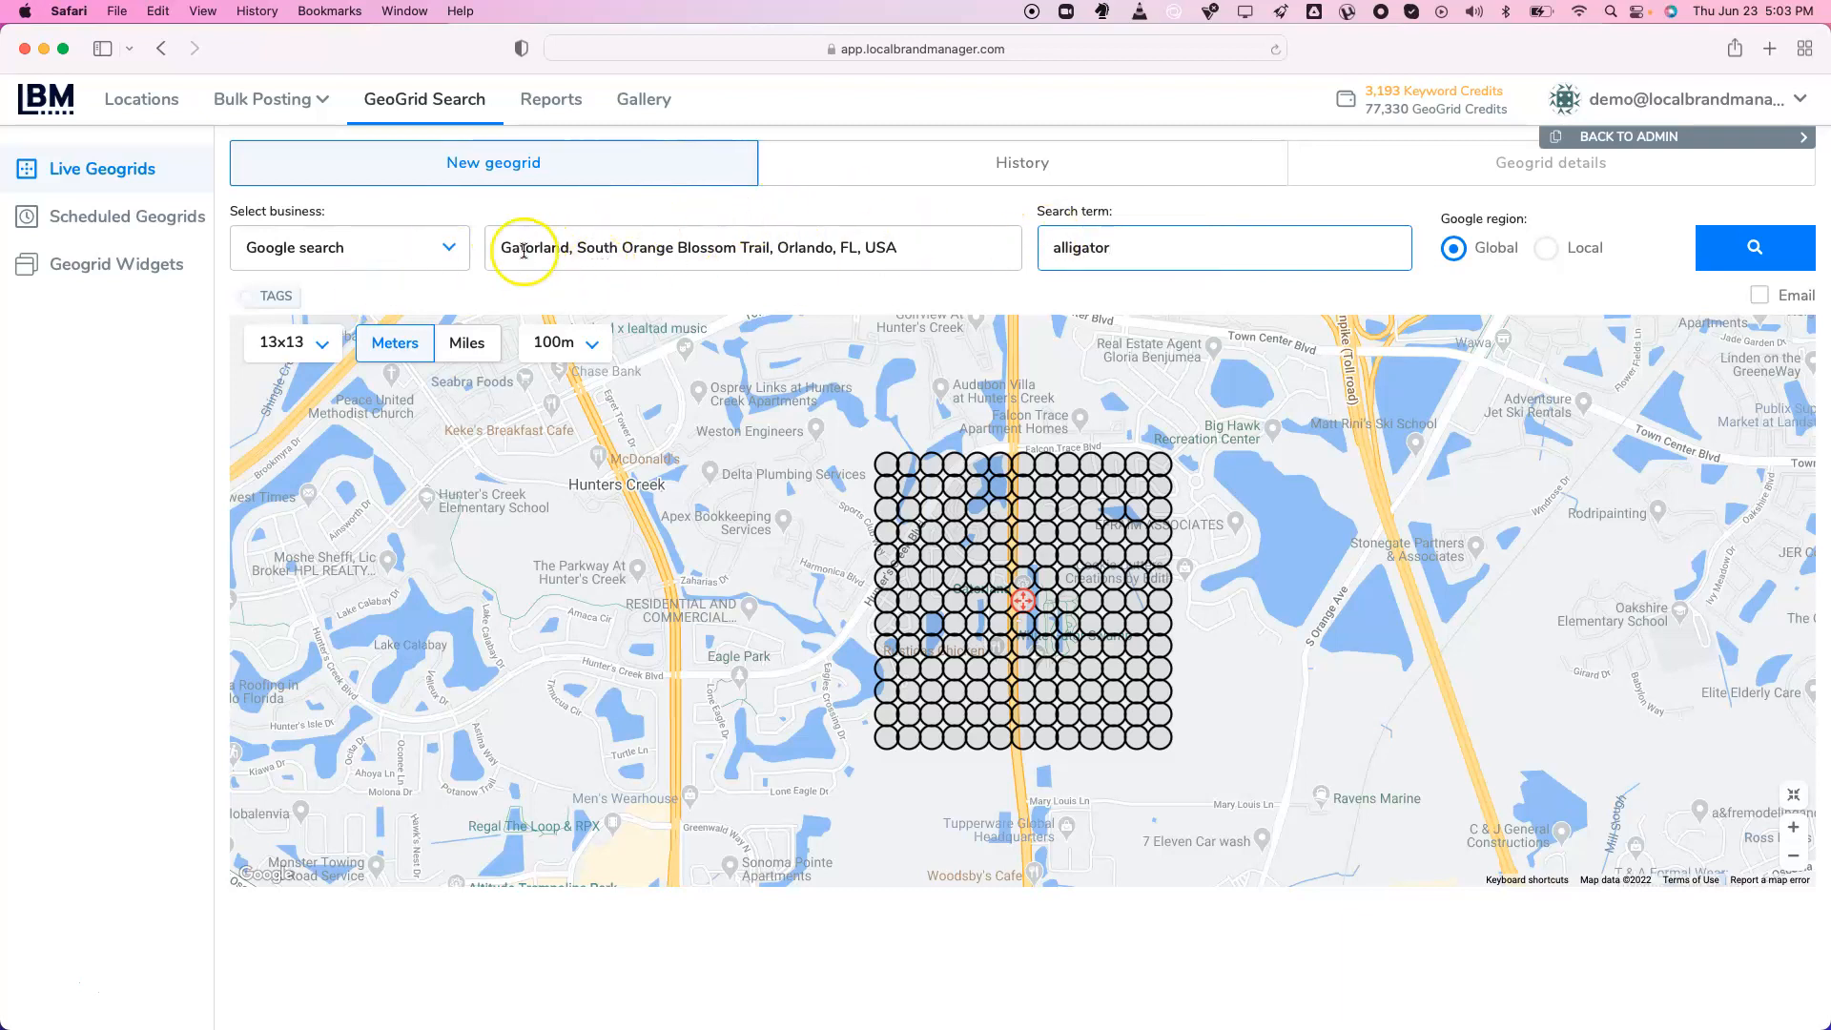
{"action": "left_click_drag", "start_coordinate": [524, 250], "coordinate": [772, 250]}
{"action": "double_click", "coordinate": [1166, 242]}
{"action": "left_click", "coordinate": [1143, 242]}
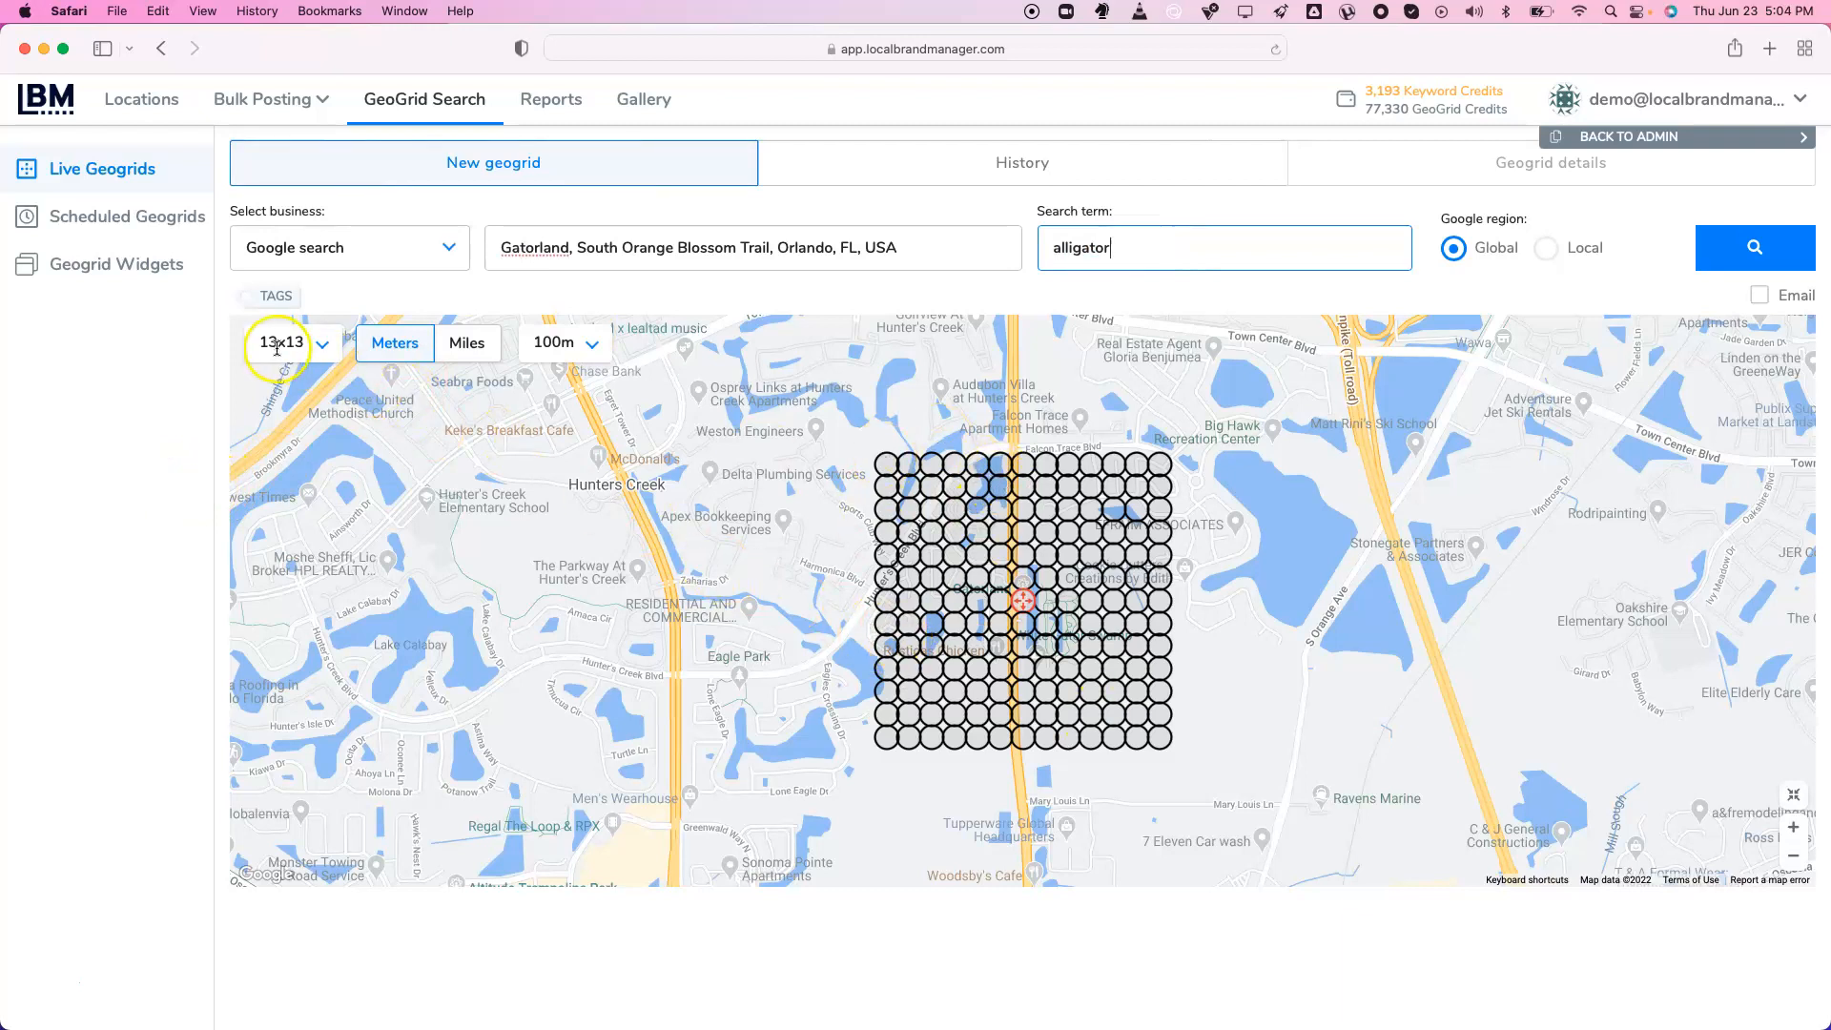
Switch grid spacing units to miles, trying 1 and 2 mile spacing on the map
{"action": "left_click", "coordinate": [396, 352]}
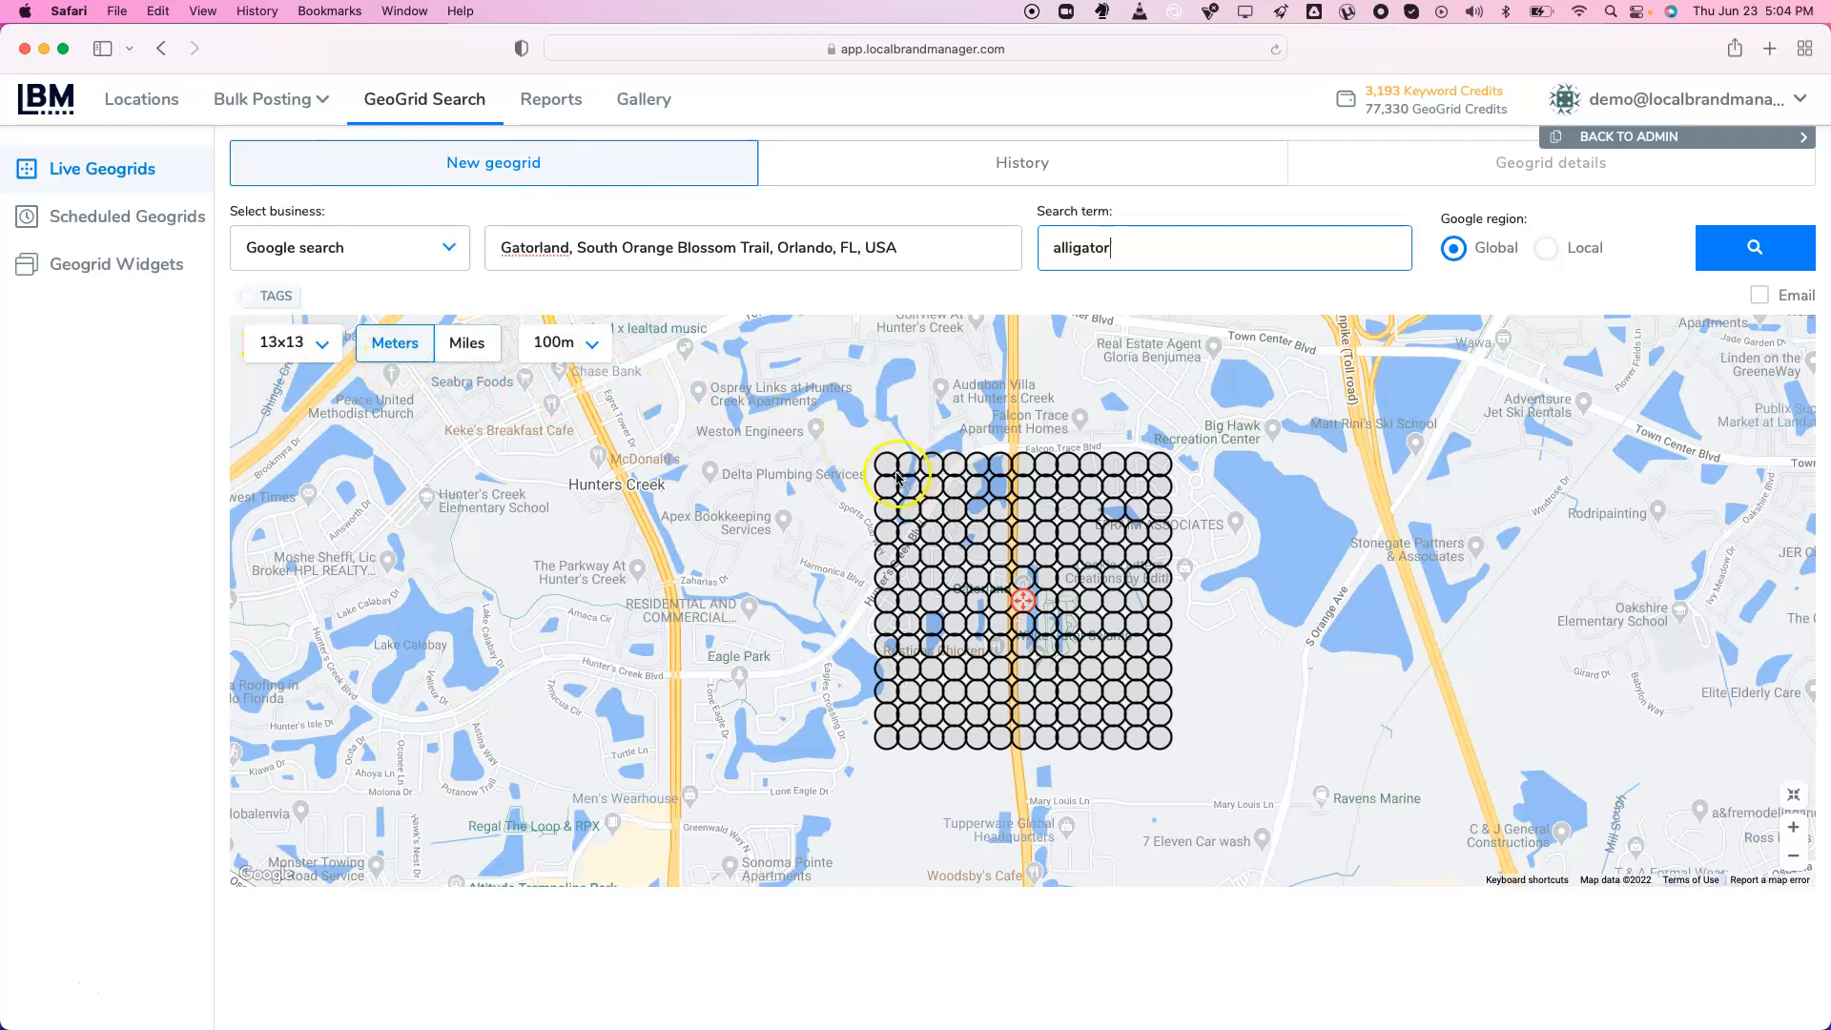
{"action": "left_click", "coordinate": [560, 343]}
{"action": "left_click", "coordinate": [560, 345]}
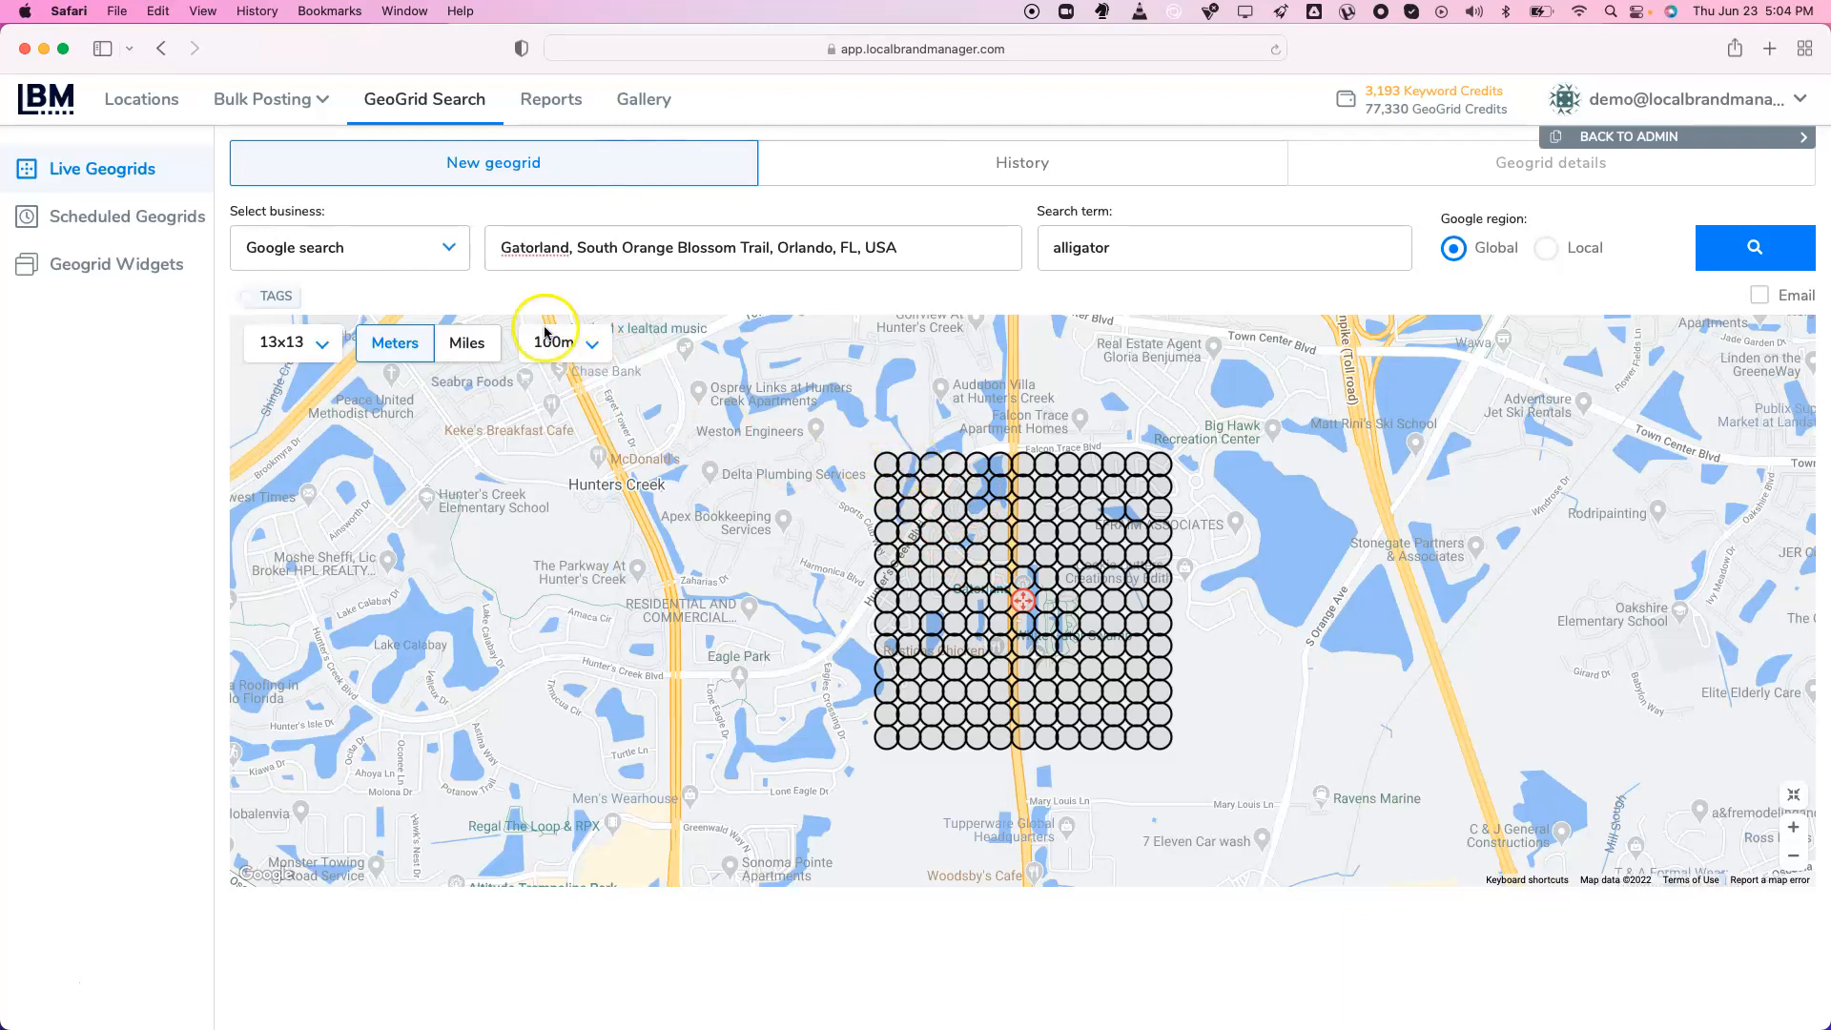
{"action": "left_click", "coordinate": [483, 352]}
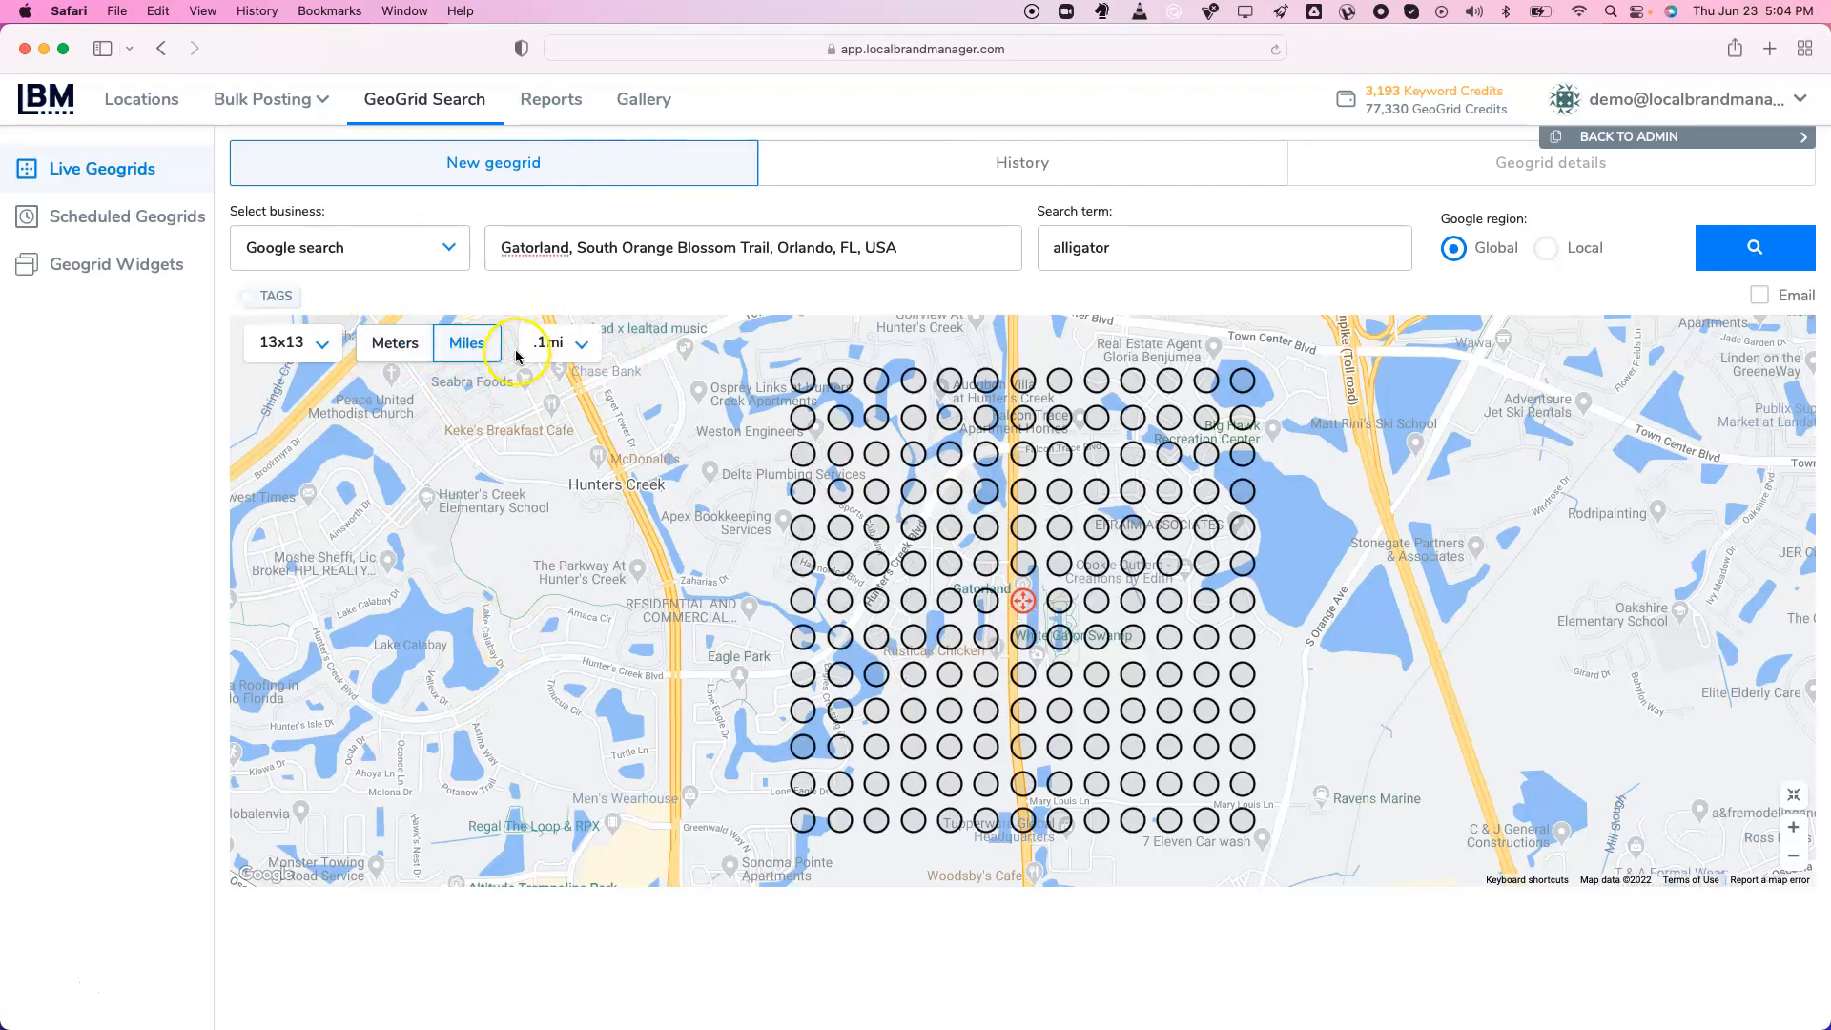
{"action": "left_click", "coordinate": [570, 347]}
{"action": "left_click", "coordinate": [569, 584]}
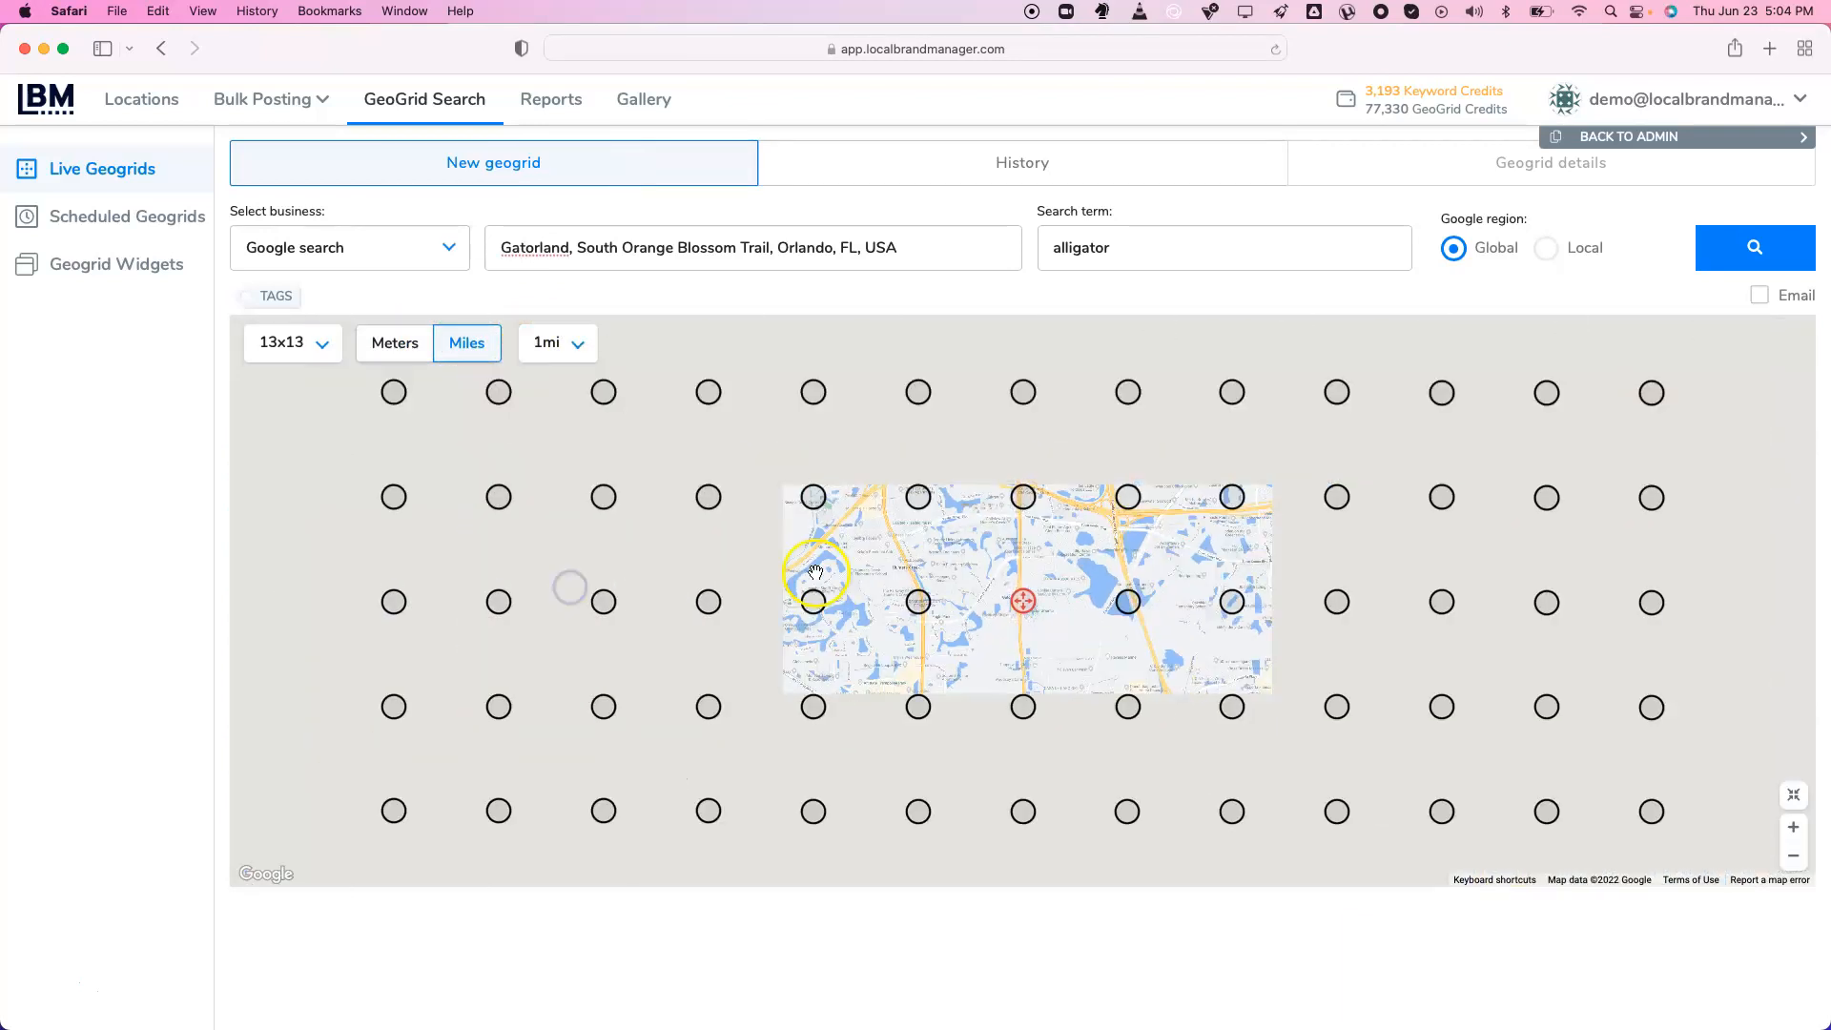
{"action": "left_click", "coordinate": [544, 346]}
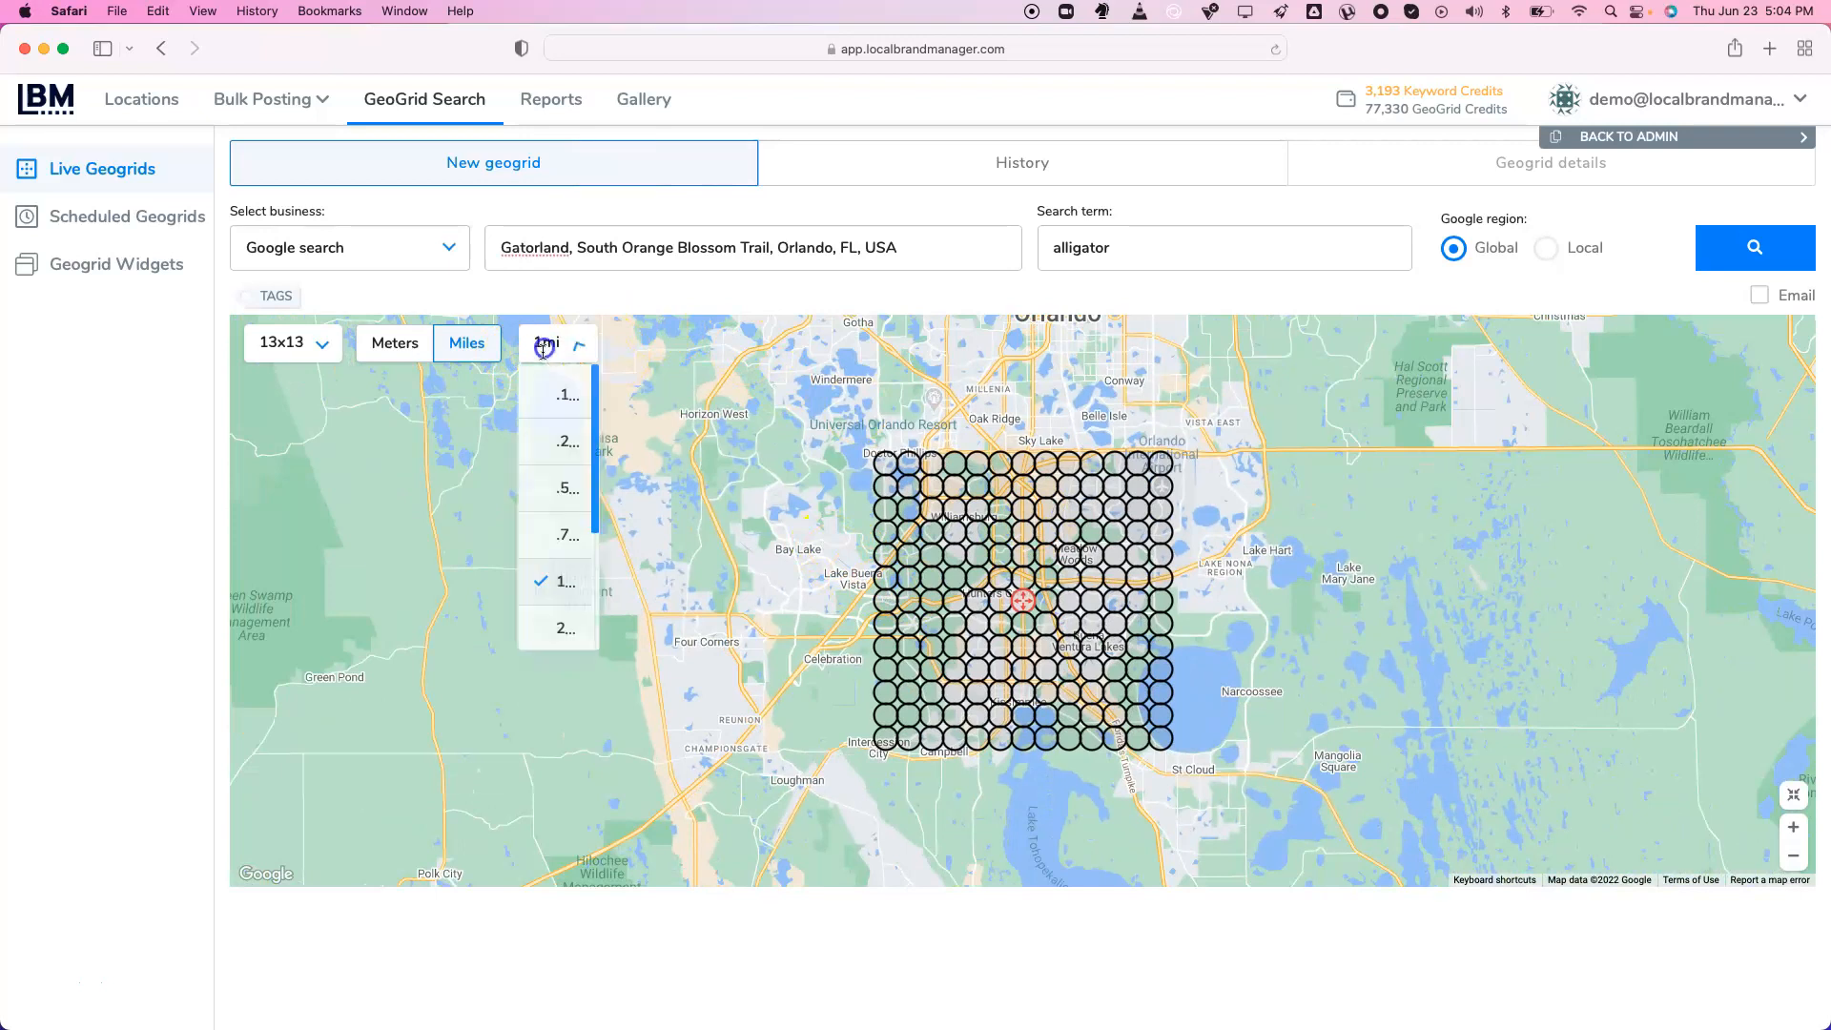
{"action": "left_click", "coordinate": [566, 627]}
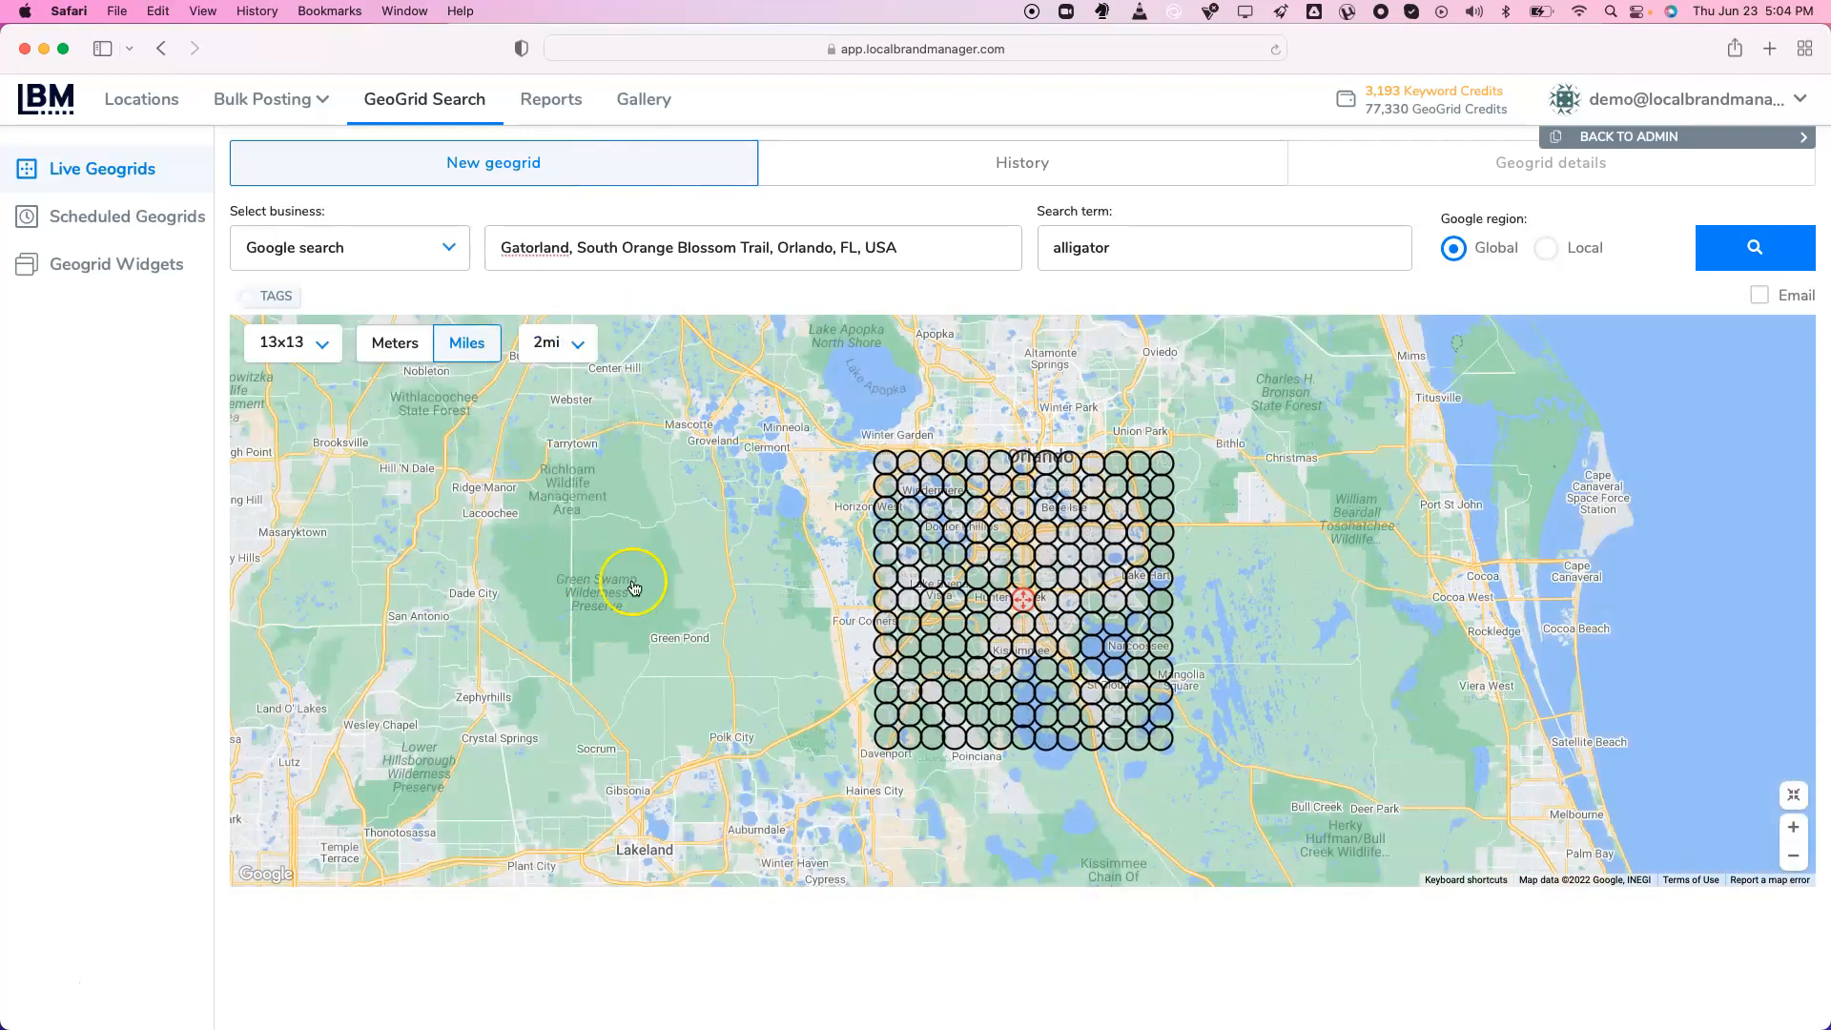
{"action": "left_click", "coordinate": [1797, 855]}
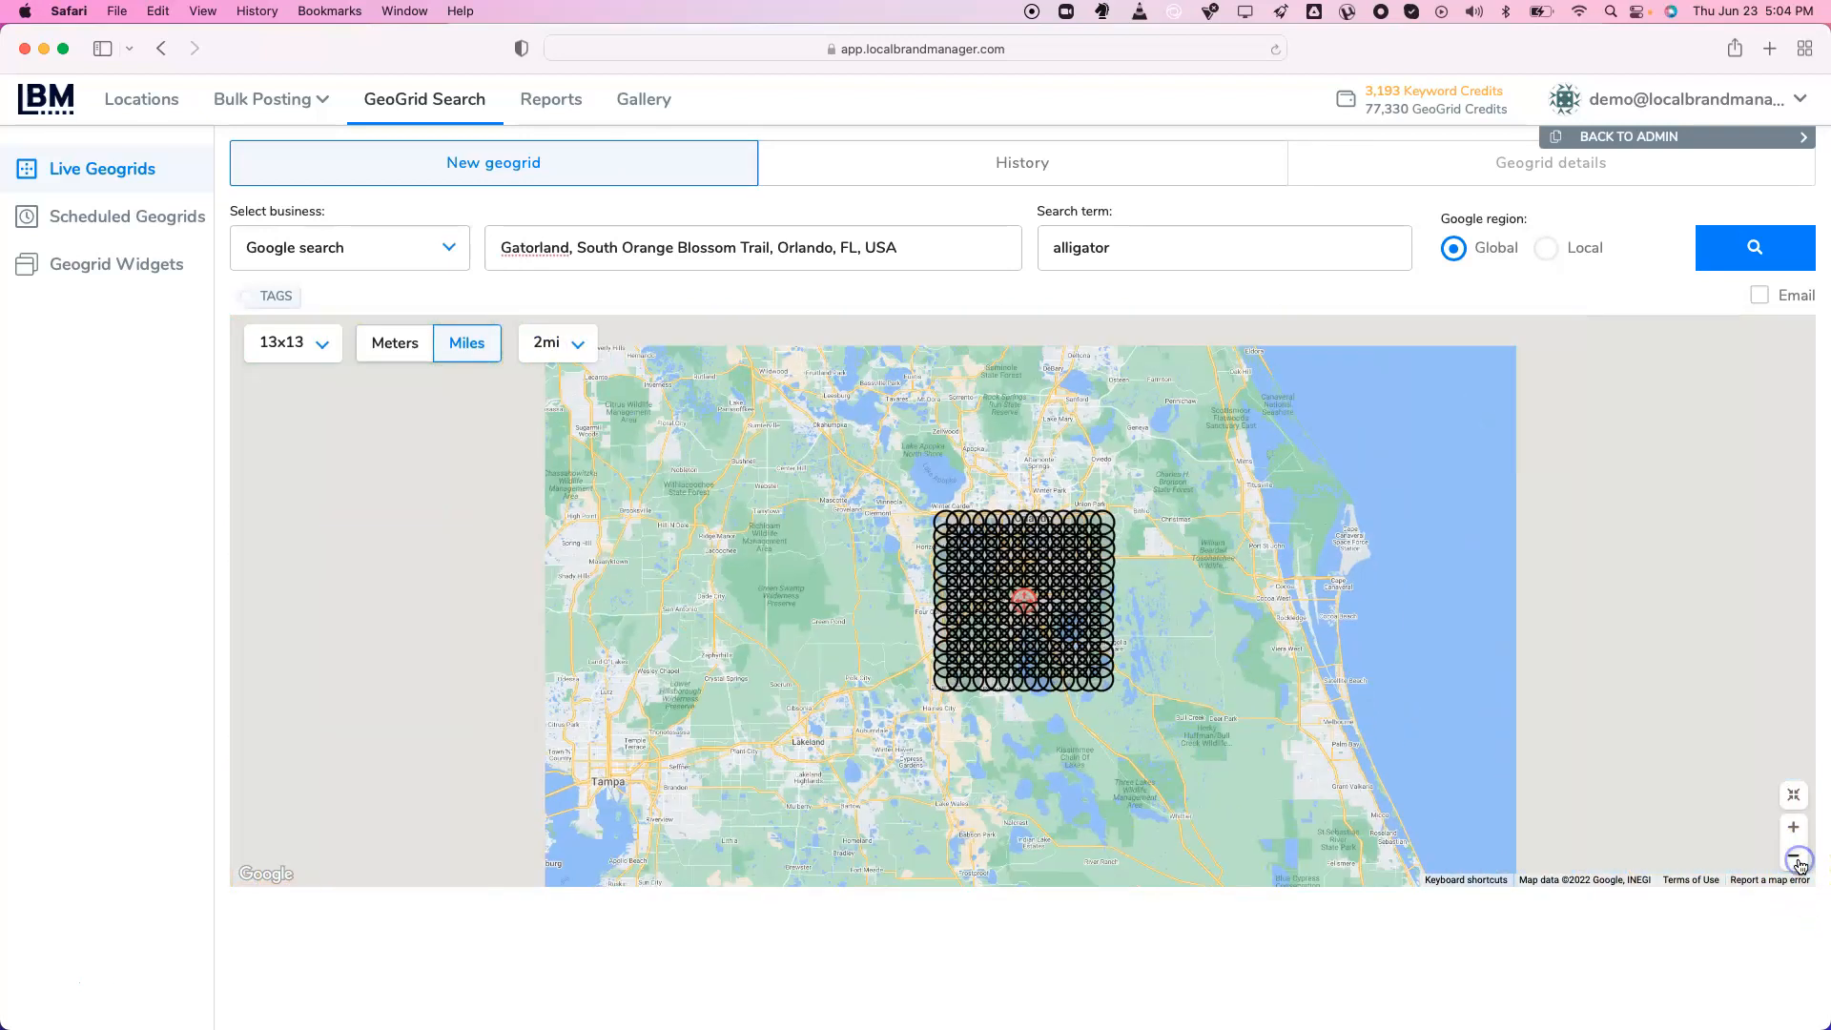
{"action": "left_click", "coordinate": [1799, 855]}
{"action": "left_click", "coordinate": [1794, 832]}
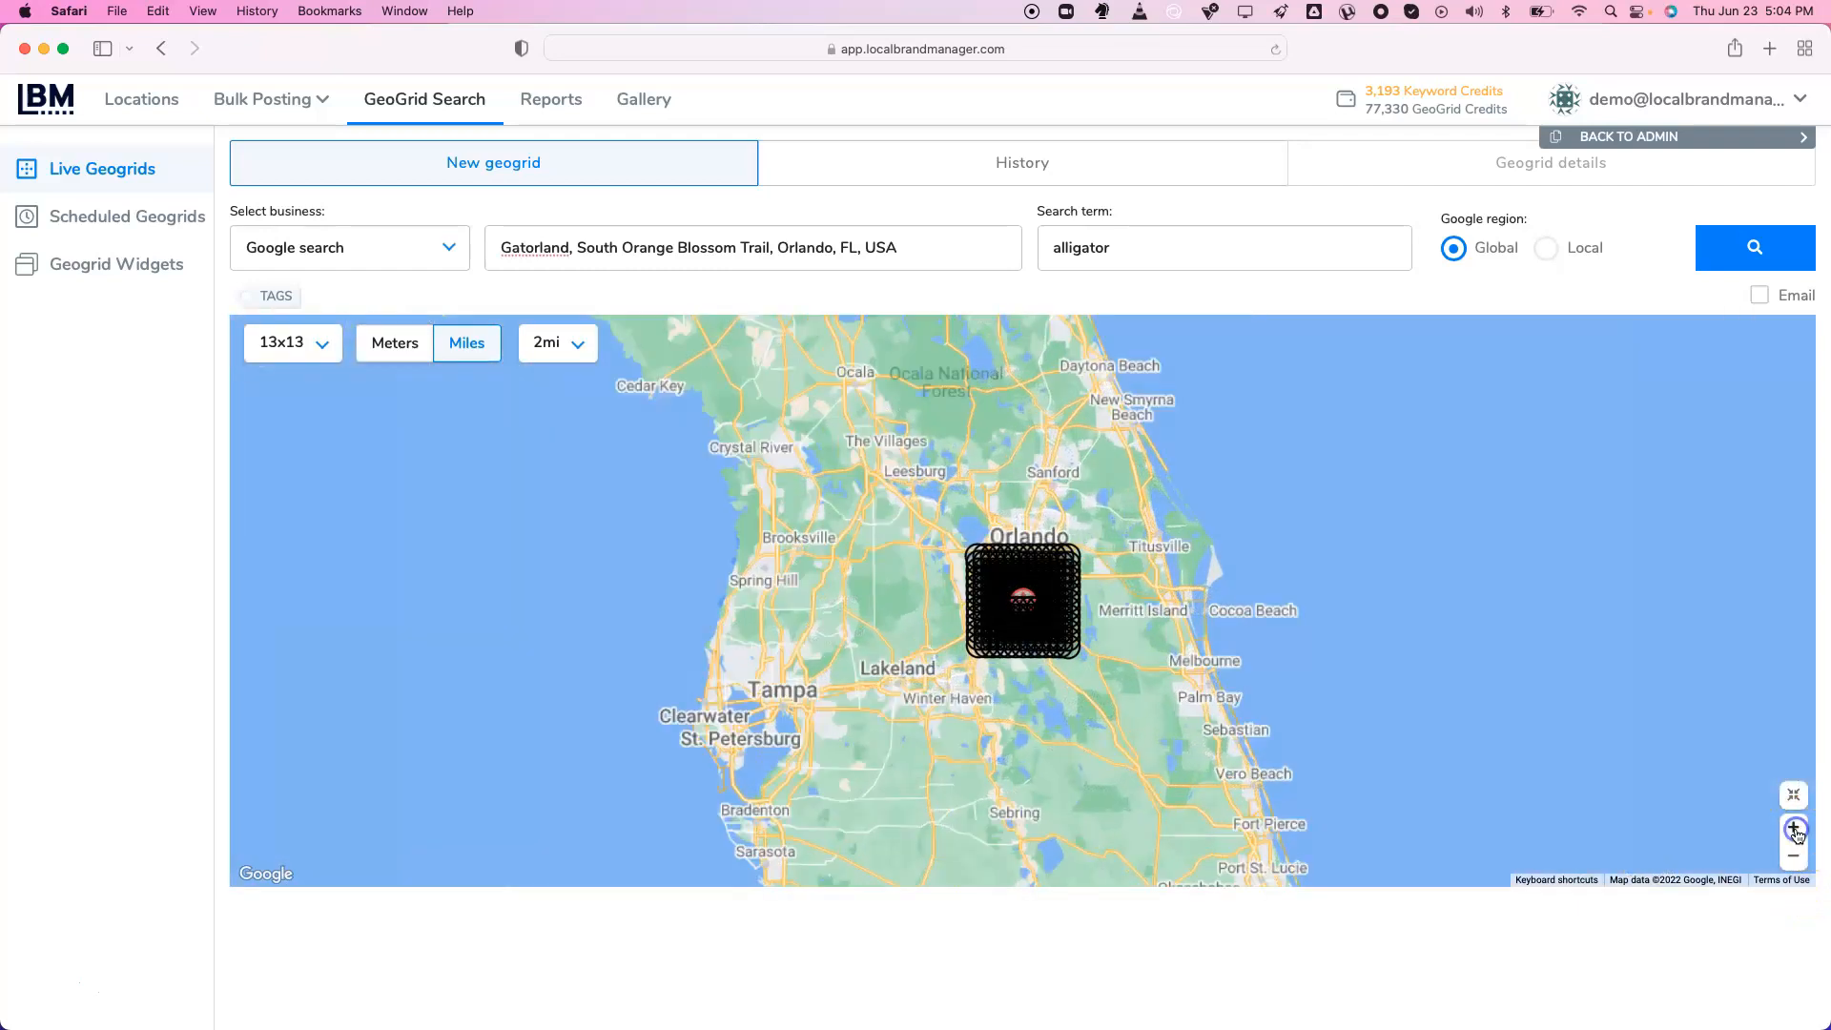
{"action": "left_click", "coordinate": [1794, 836]}
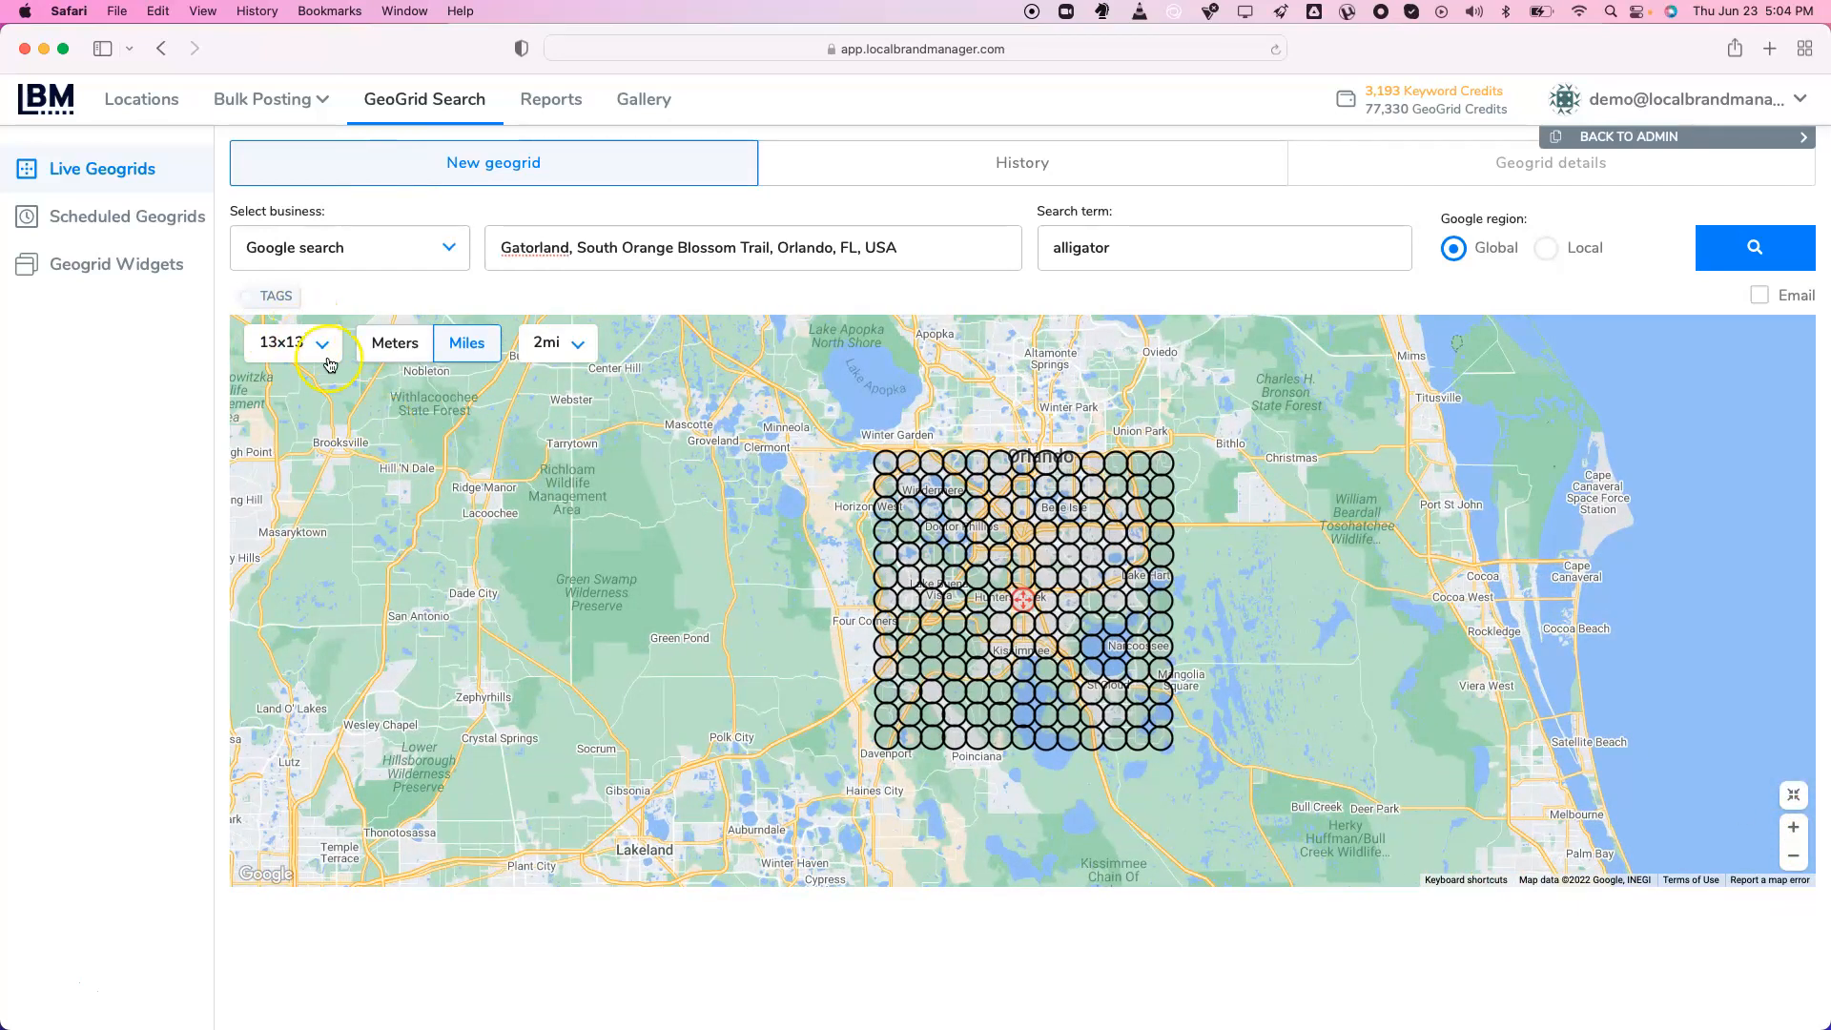
Set the grid to 7x7 points with 1 mile spacing
{"action": "left_click", "coordinate": [558, 343]}
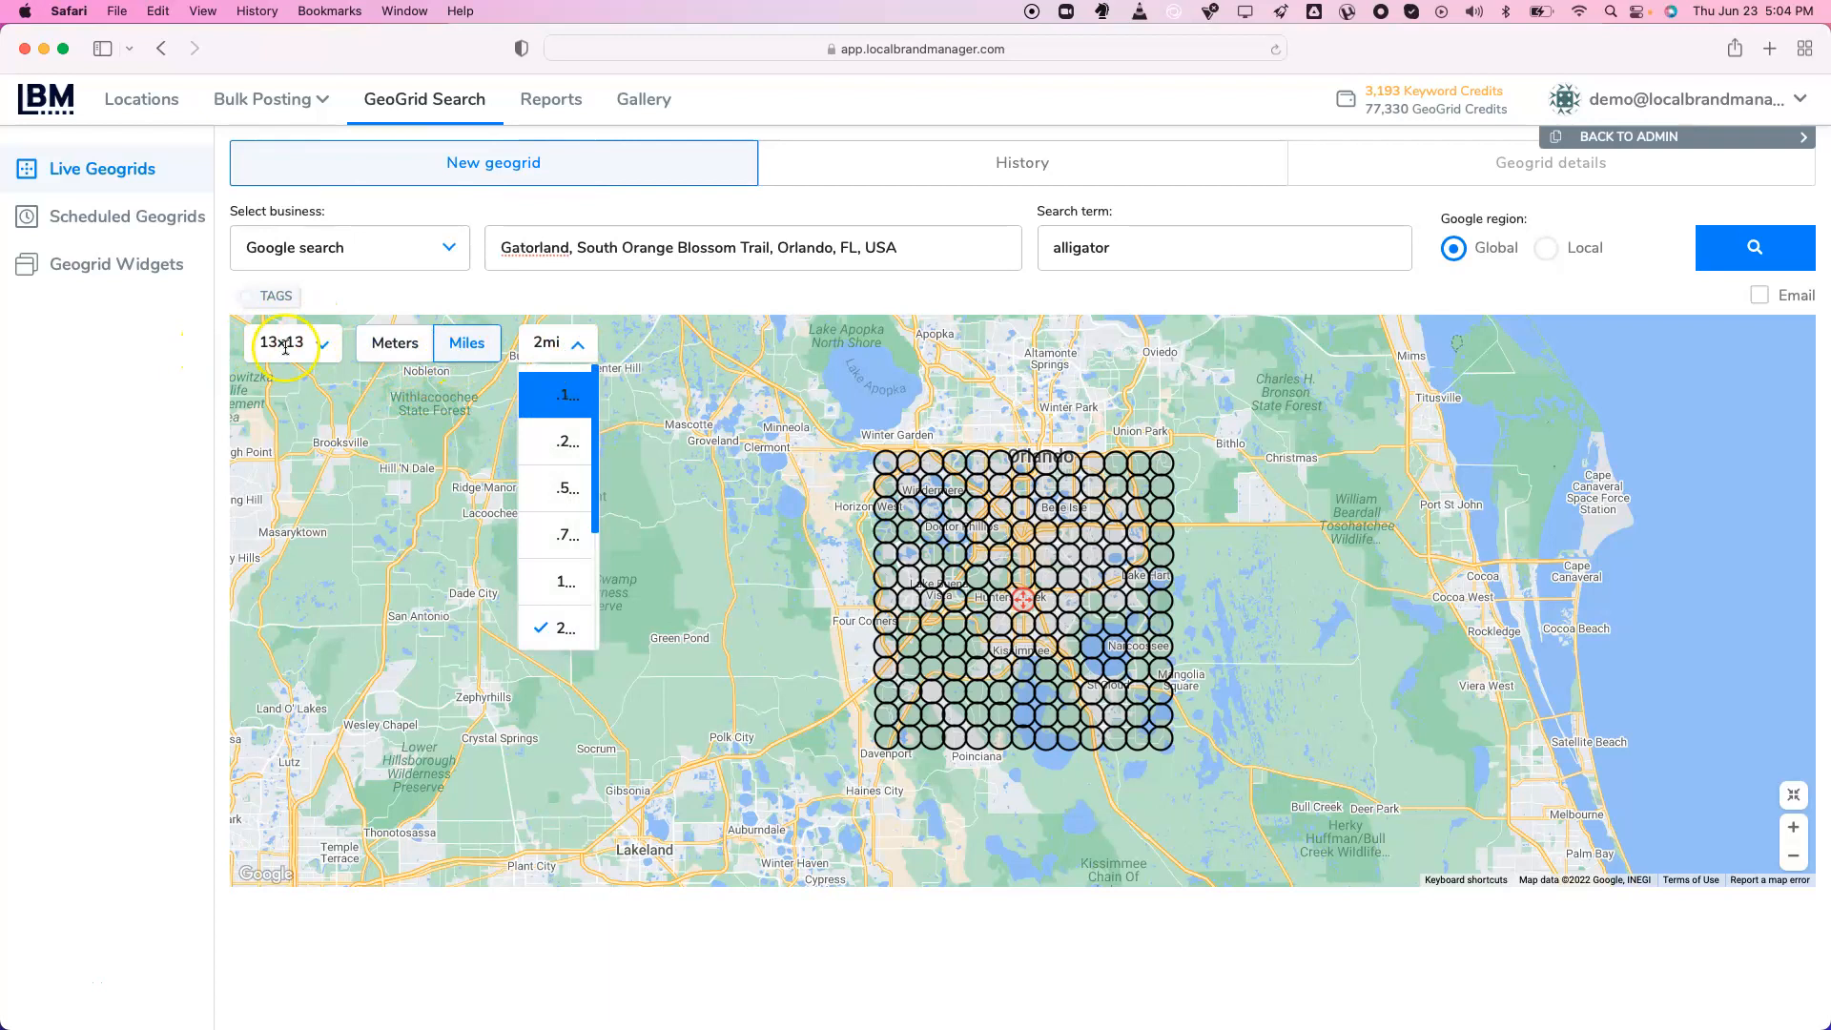
{"action": "left_click", "coordinate": [315, 343]}
{"action": "left_click", "coordinate": [293, 495]}
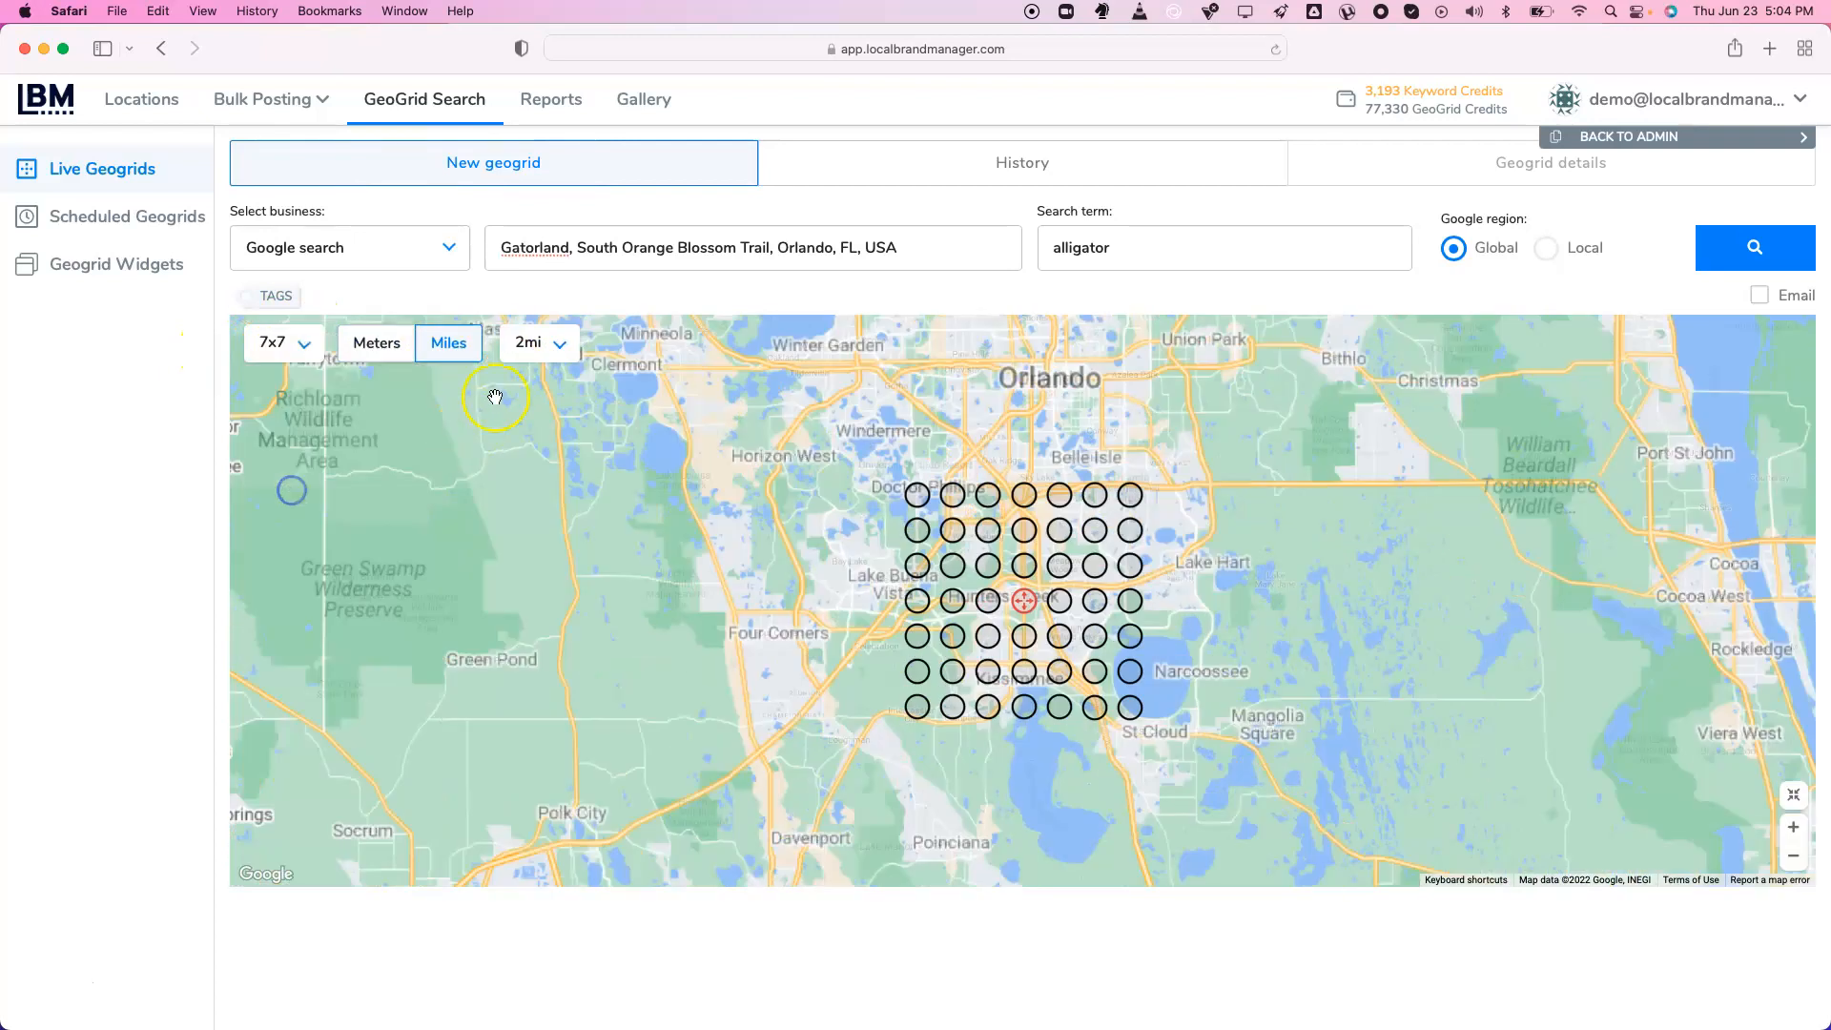
{"action": "left_click", "coordinate": [545, 344]}
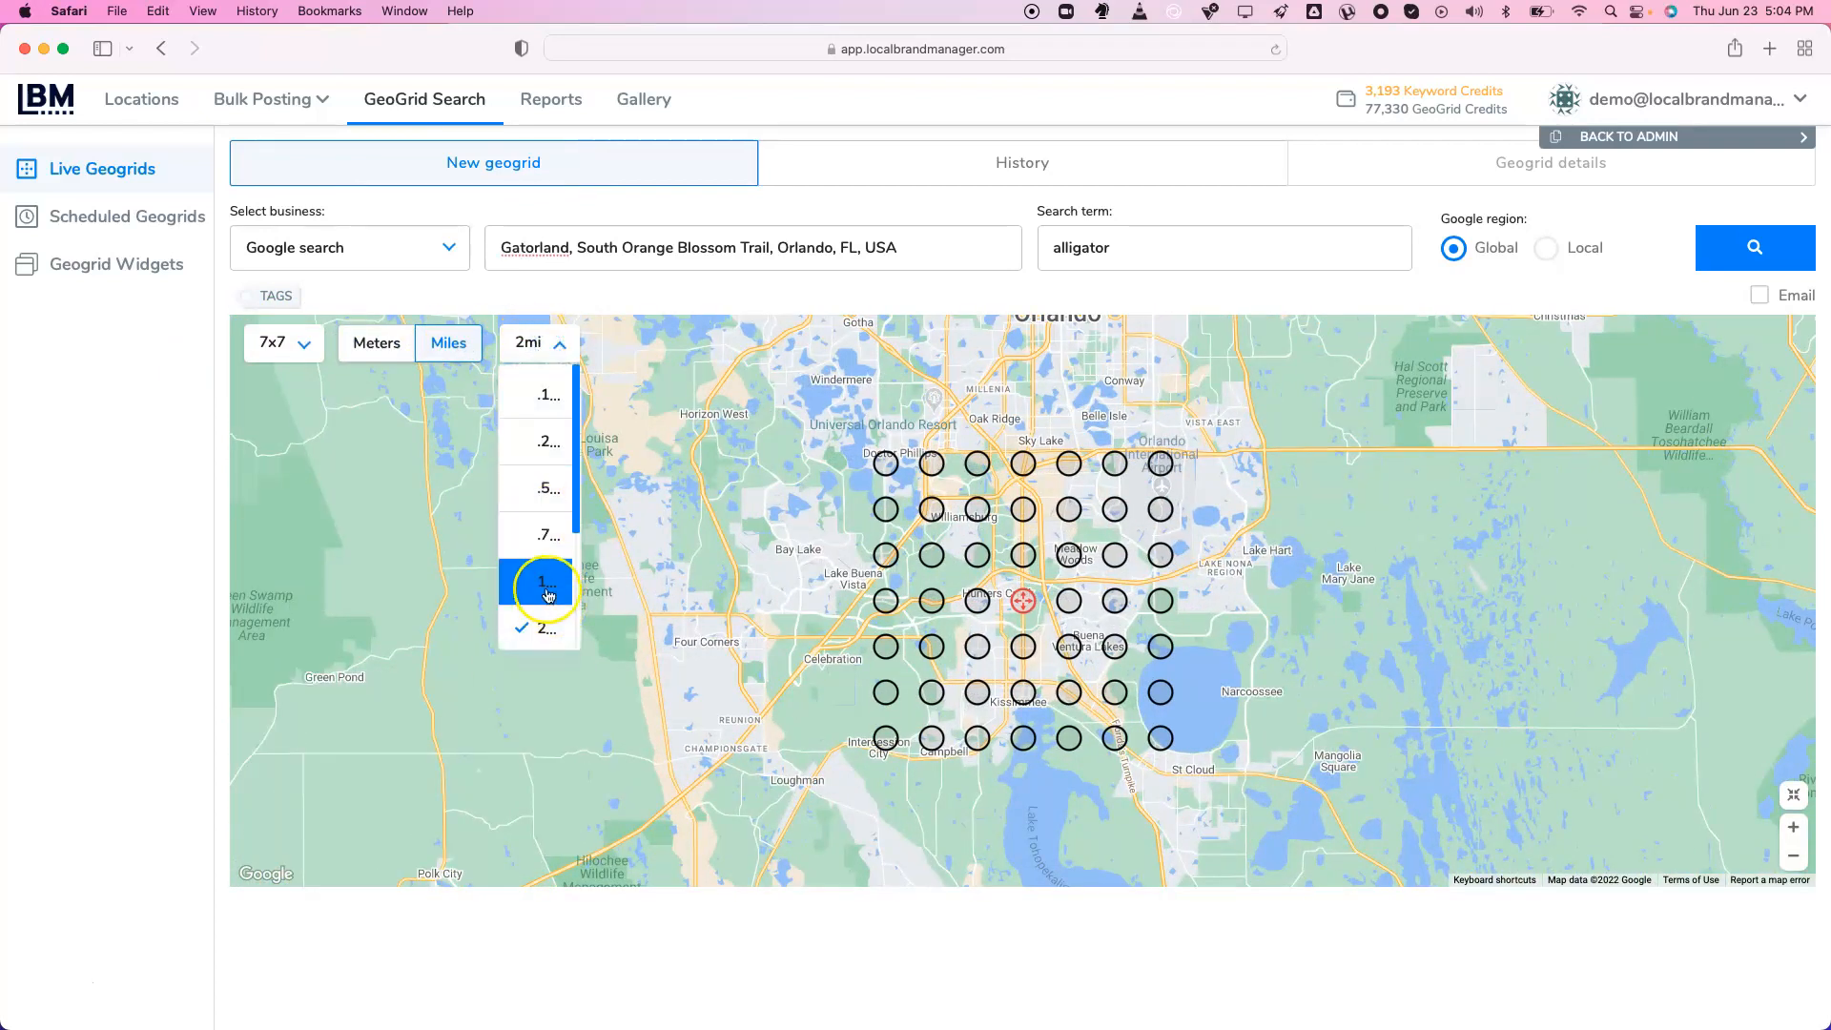
{"action": "left_click", "coordinate": [541, 581]}
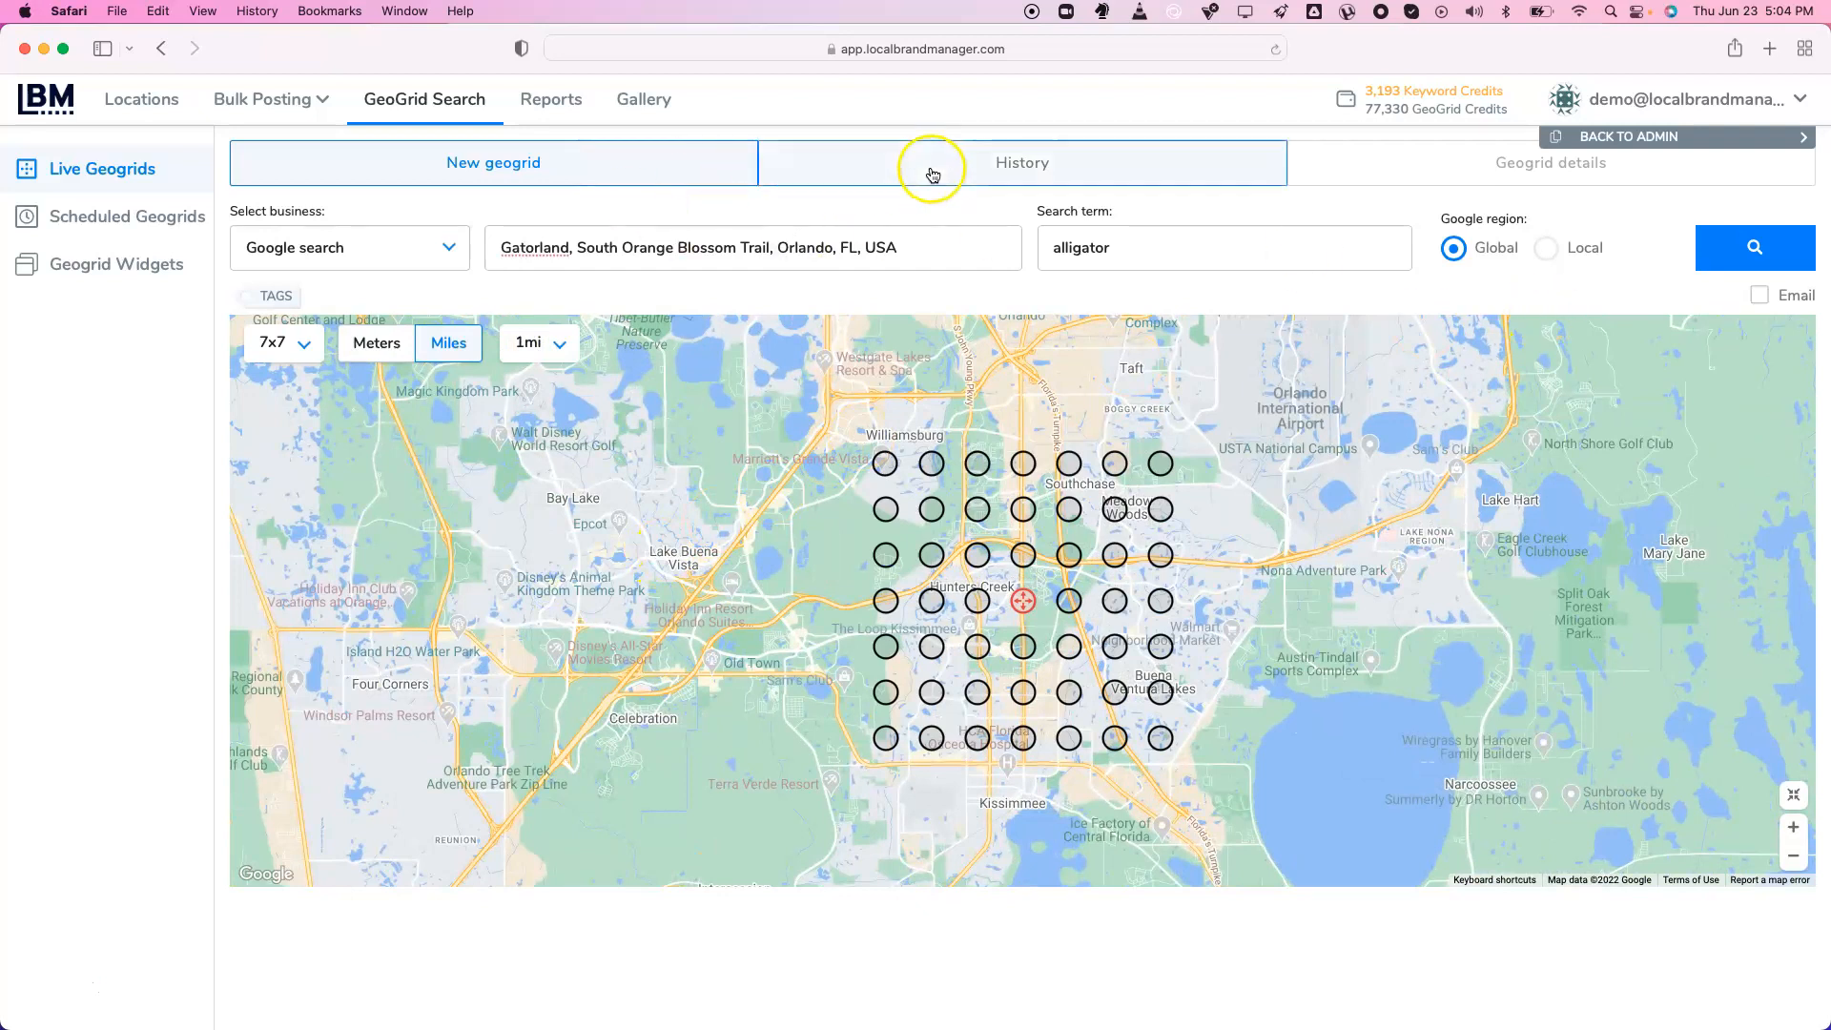
{"action": "left_click", "coordinate": [930, 171]}
Open the Smoke Signals 'vape shop' geogrid and inspect its business name and search term
{"action": "left_click", "coordinate": [288, 480]}
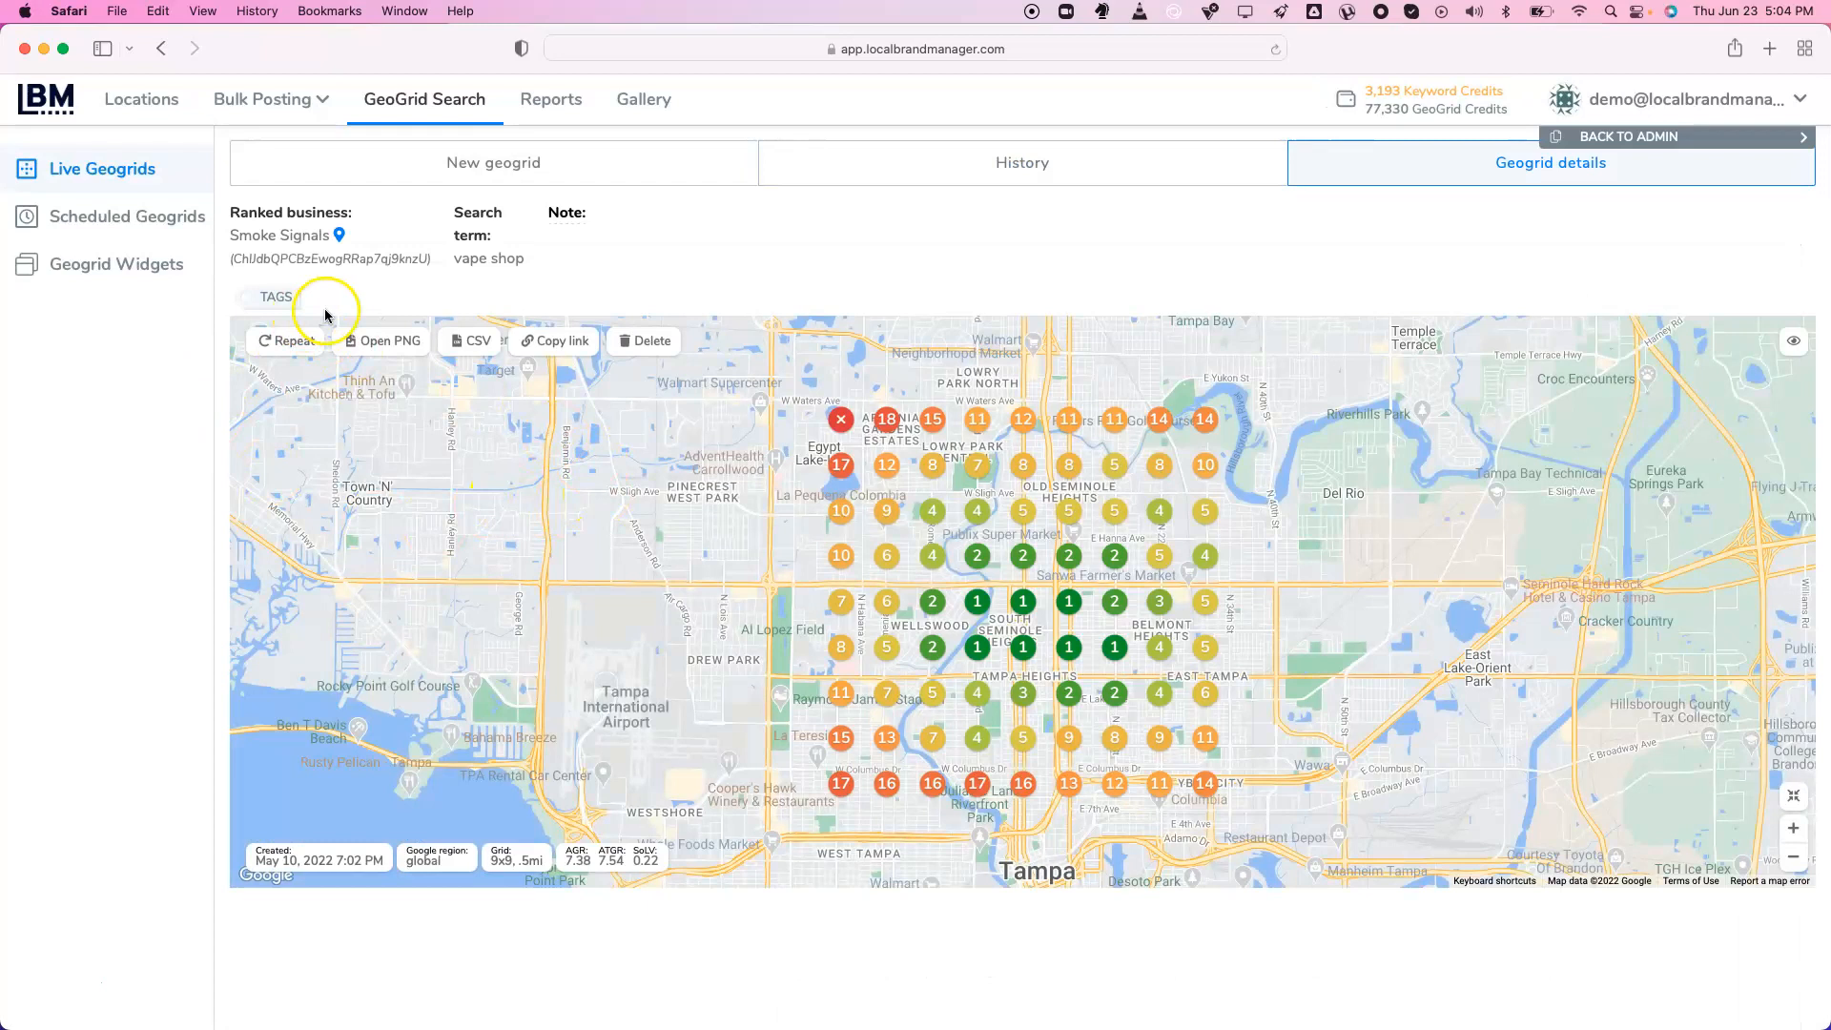
{"action": "left_click_drag", "start_coordinate": [246, 238], "coordinate": [326, 235]}
{"action": "left_click", "coordinate": [328, 234]}
{"action": "left_click_drag", "start_coordinate": [451, 260], "coordinate": [607, 251]}
{"action": "left_click", "coordinate": [607, 251]}
{"action": "left_click", "coordinate": [930, 386]}
Open one grid point's ranking list, where Smoke Signals places 9th
{"action": "left_click_drag", "start_coordinate": [456, 258], "coordinate": [540, 258]}
{"action": "left_click", "coordinate": [360, 257]}
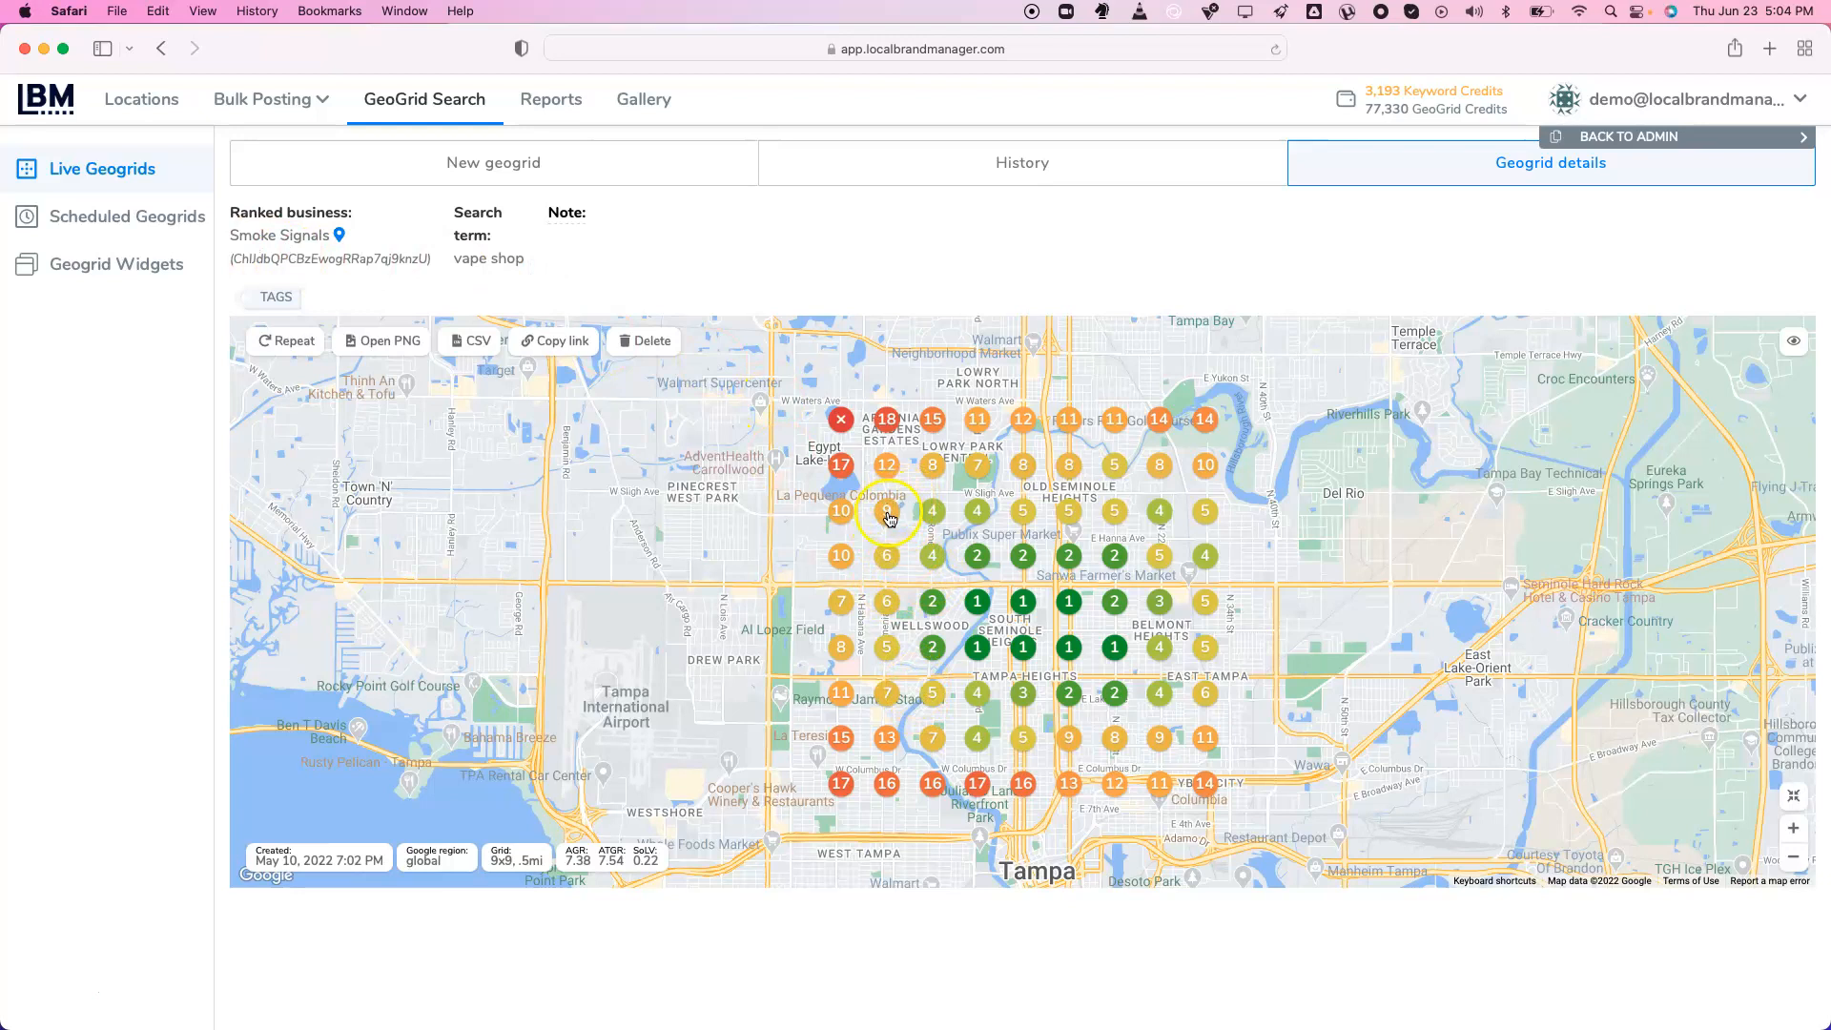
{"action": "left_click", "coordinate": [887, 516]}
{"action": "scroll", "coordinate": [760, 530], "scroll_direction": "down", "scroll_amount": 2}
{"action": "scroll", "coordinate": [760, 530], "scroll_direction": "down", "scroll_amount": 5}
Browse the ranking list from the Smoke Signals listing through competitors 10 and 12
{"action": "triple_click", "coordinate": [671, 770]}
{"action": "triple_click", "coordinate": [661, 792]}
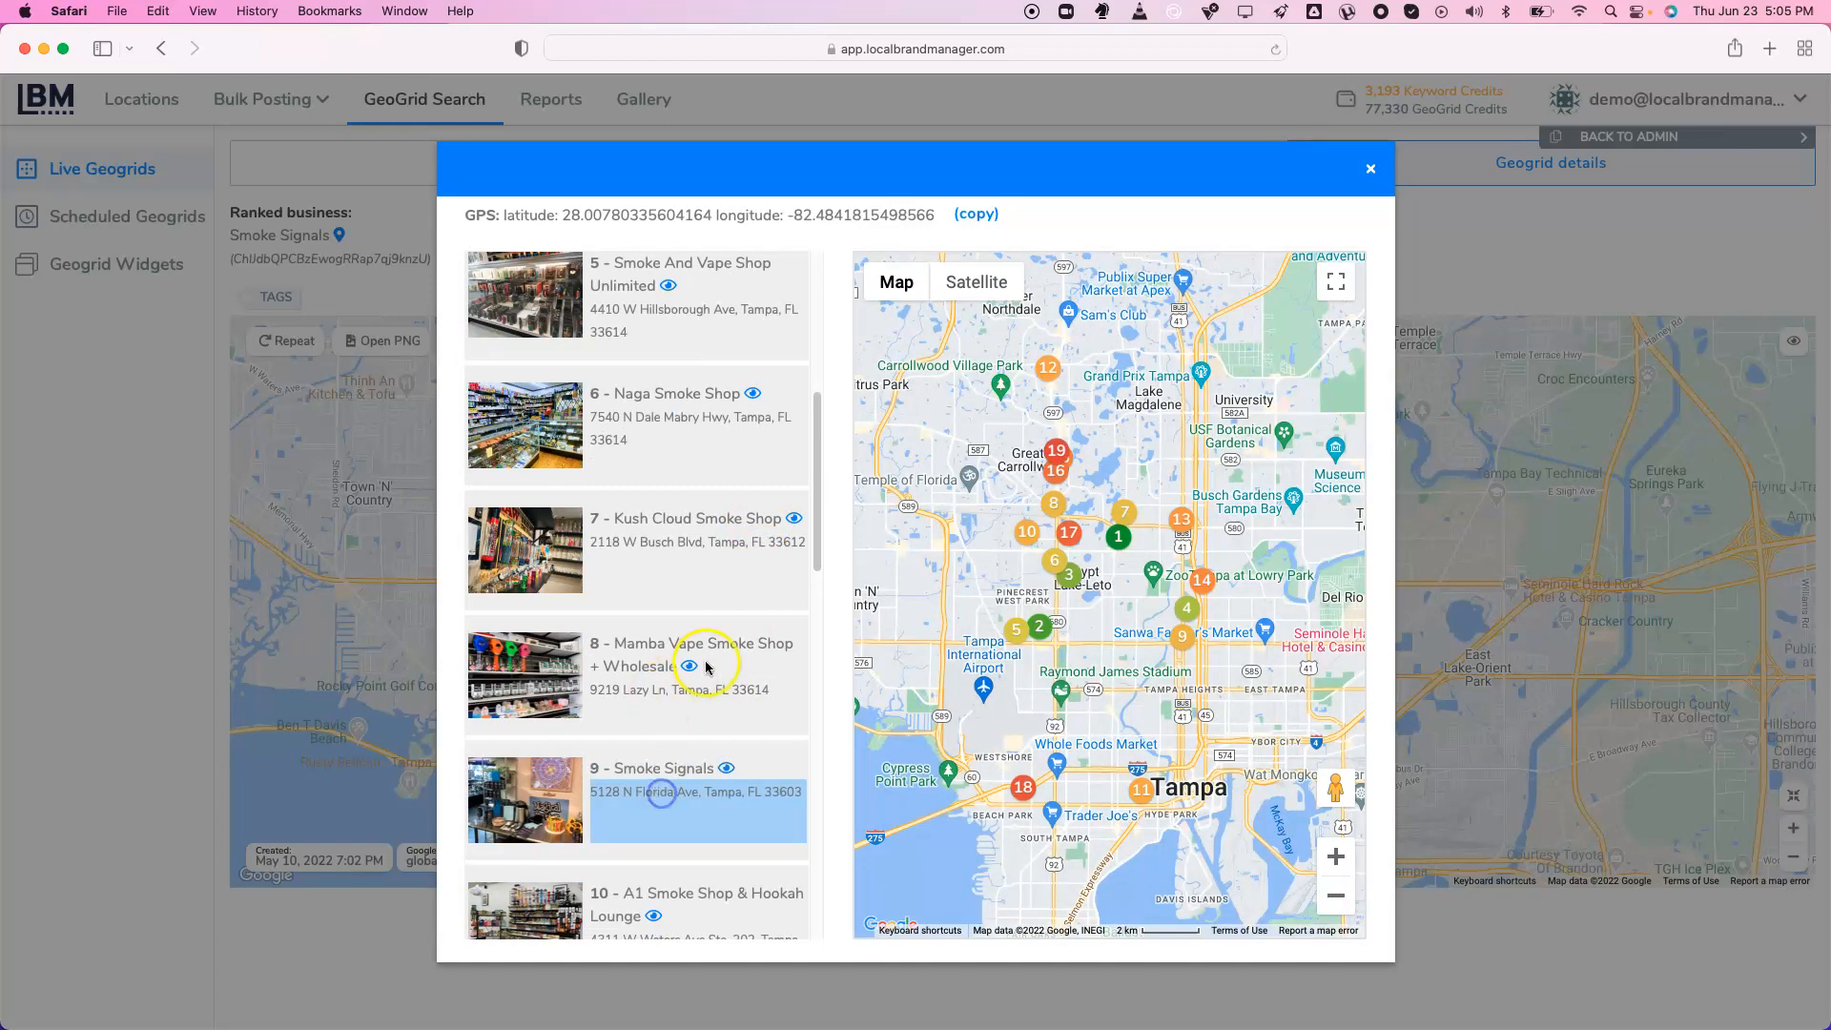
{"action": "scroll", "coordinate": [706, 666], "scroll_direction": "up", "scroll_amount": 4}
{"action": "scroll", "coordinate": [705, 666], "scroll_direction": "down", "scroll_amount": 8}
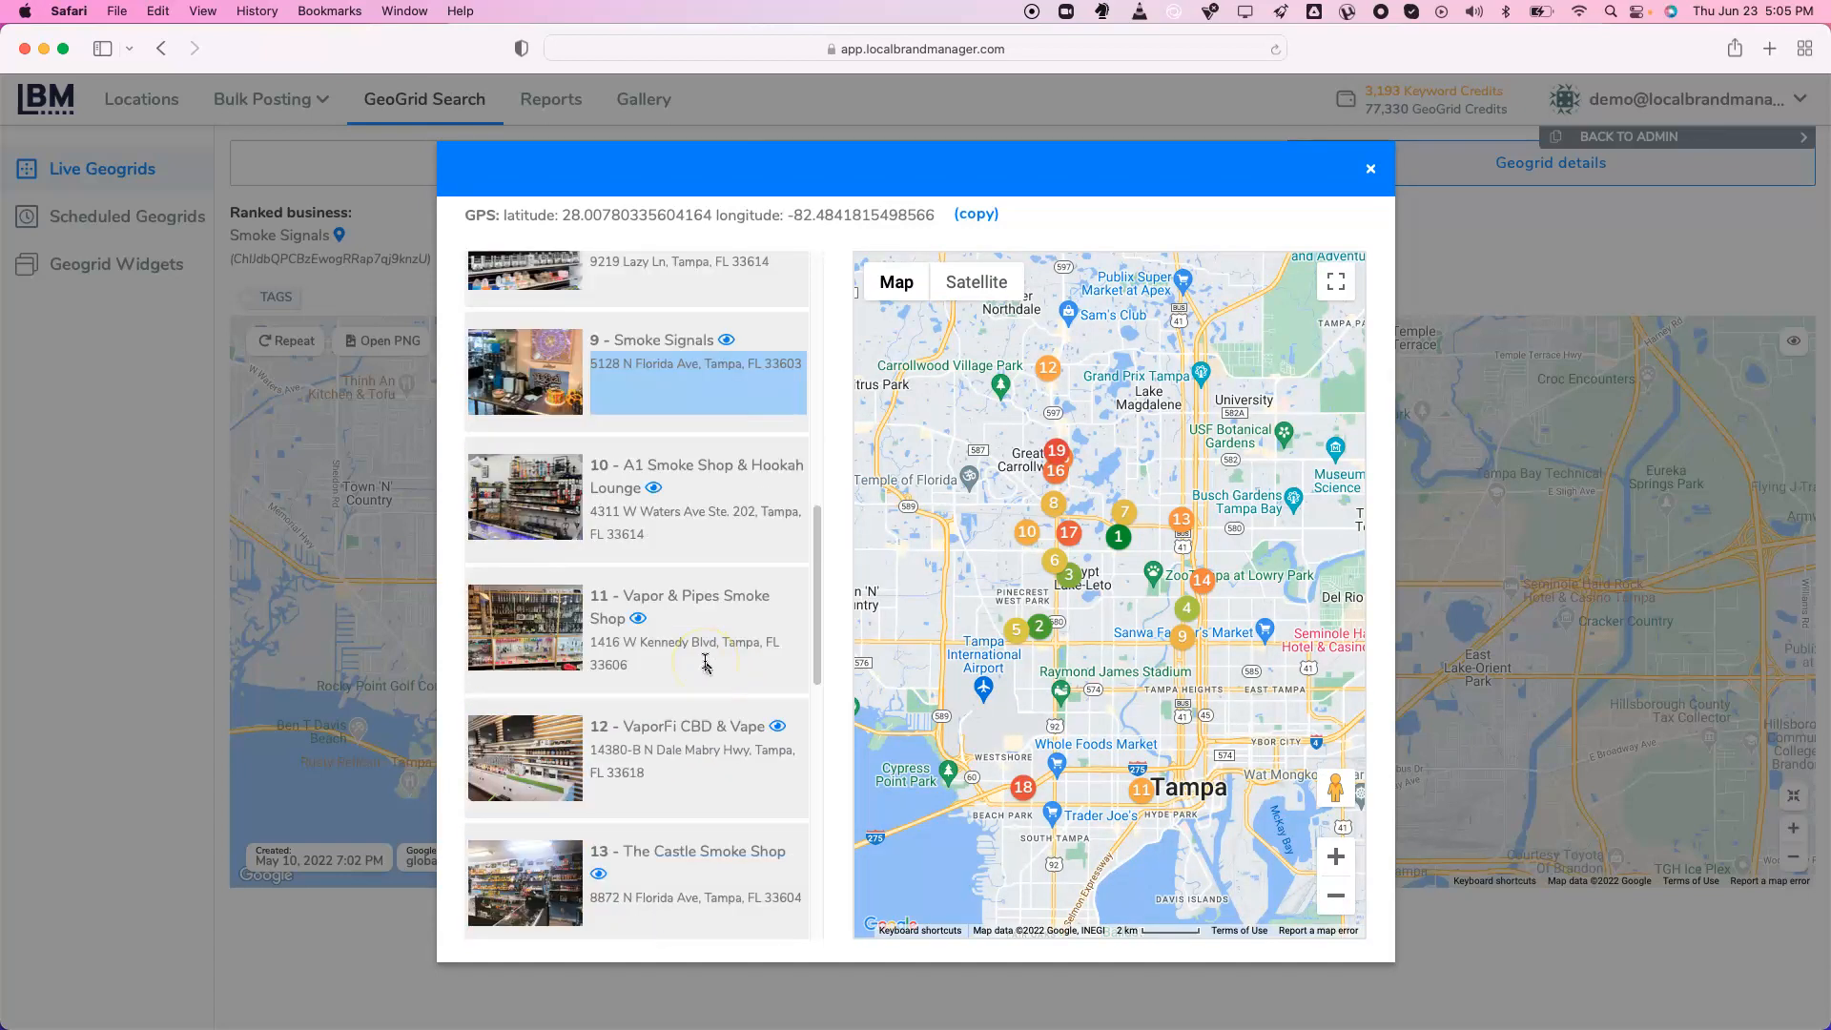
{"action": "scroll", "coordinate": [706, 665], "scroll_direction": "down", "scroll_amount": 4}
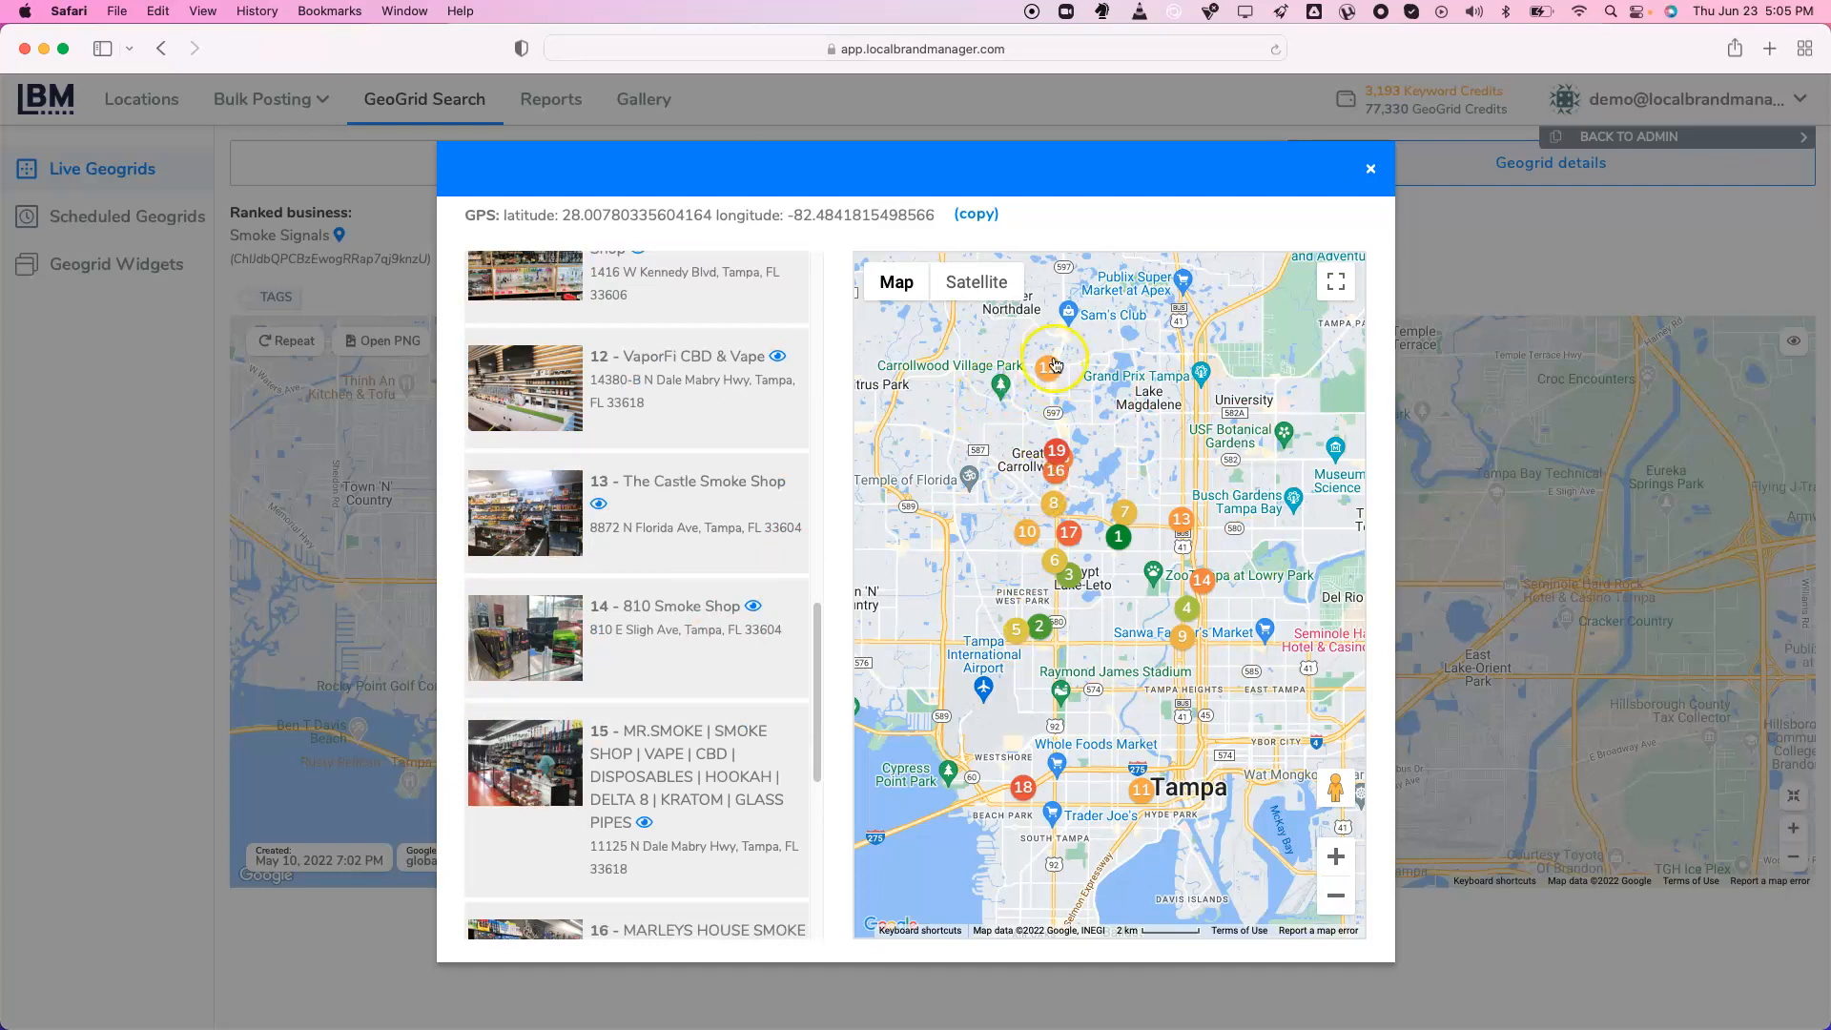
{"action": "triple_click", "coordinate": [663, 351]}
{"action": "left_click", "coordinate": [810, 461]}
{"action": "scroll", "coordinate": [638, 526], "scroll_direction": "up", "scroll_amount": 3}
{"action": "triple_click", "coordinate": [716, 424]}
{"action": "left_click", "coordinate": [717, 422]}
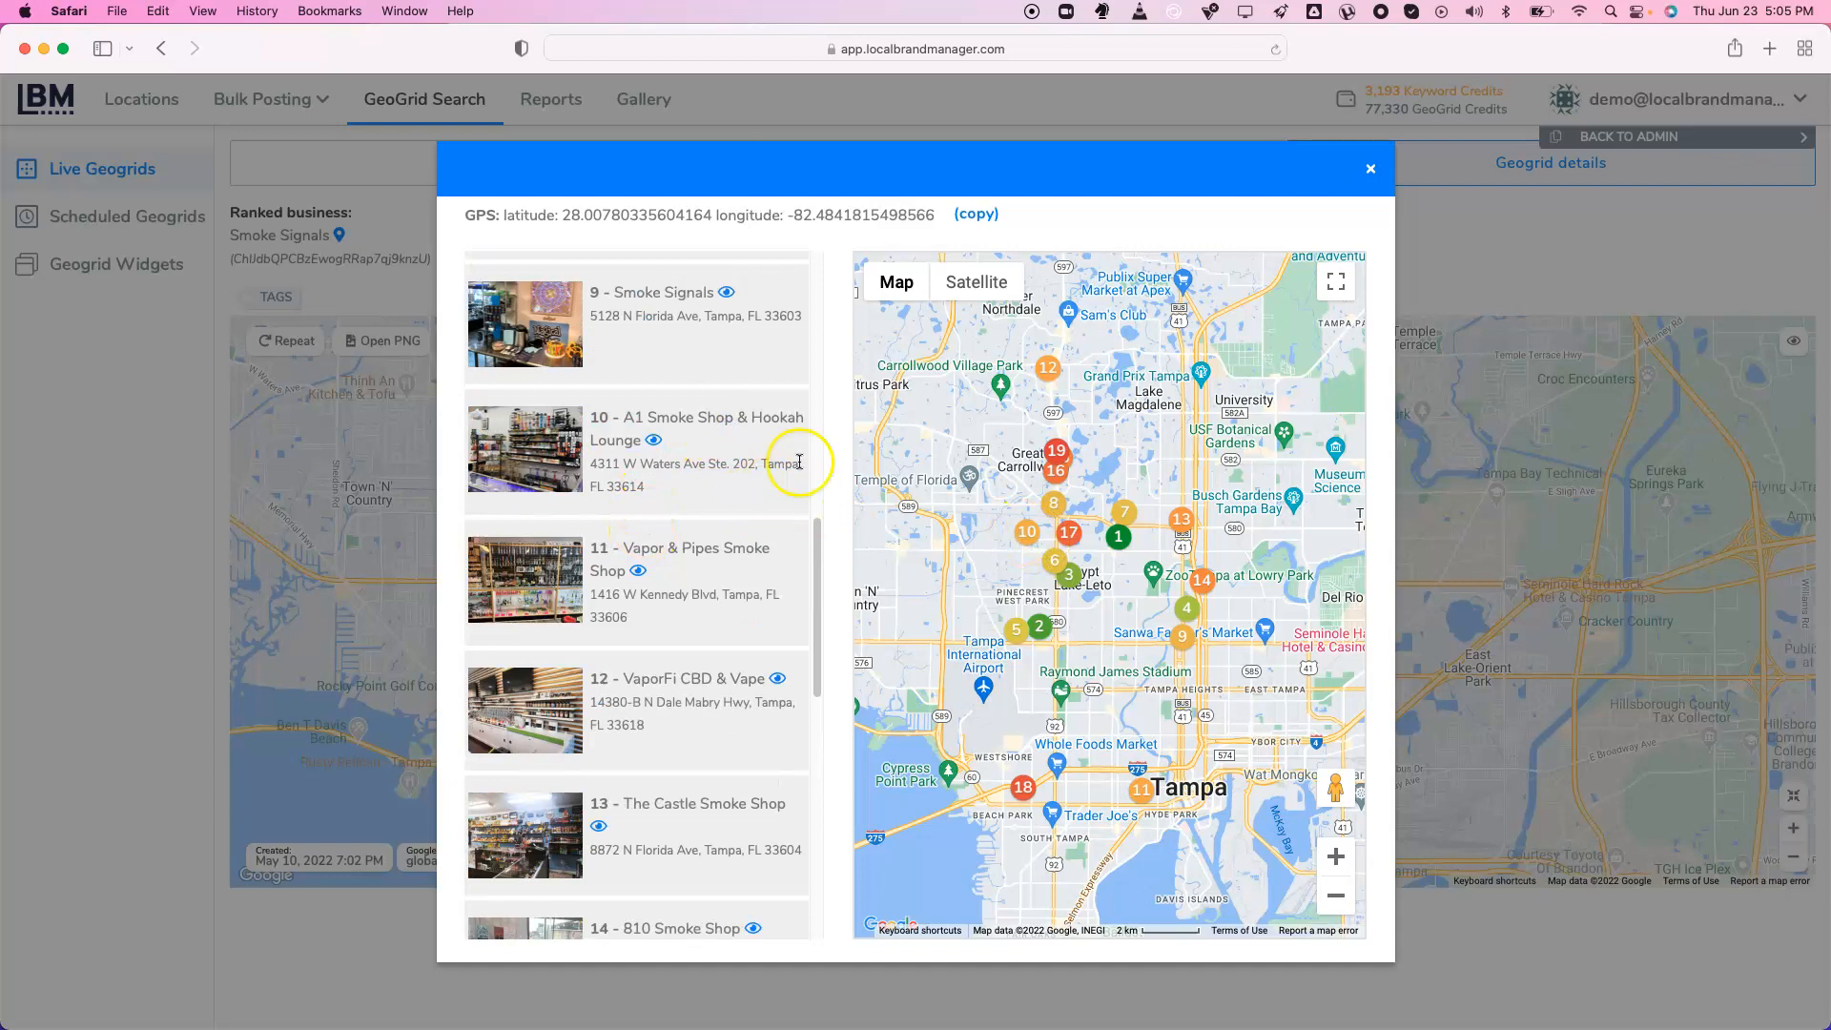
Show the geogrid ranks for competitor 4 - LVL Up Smoke Shop, averaging rank 5.67
{"action": "scroll", "coordinate": [765, 523], "scroll_direction": "up", "scroll_amount": 10}
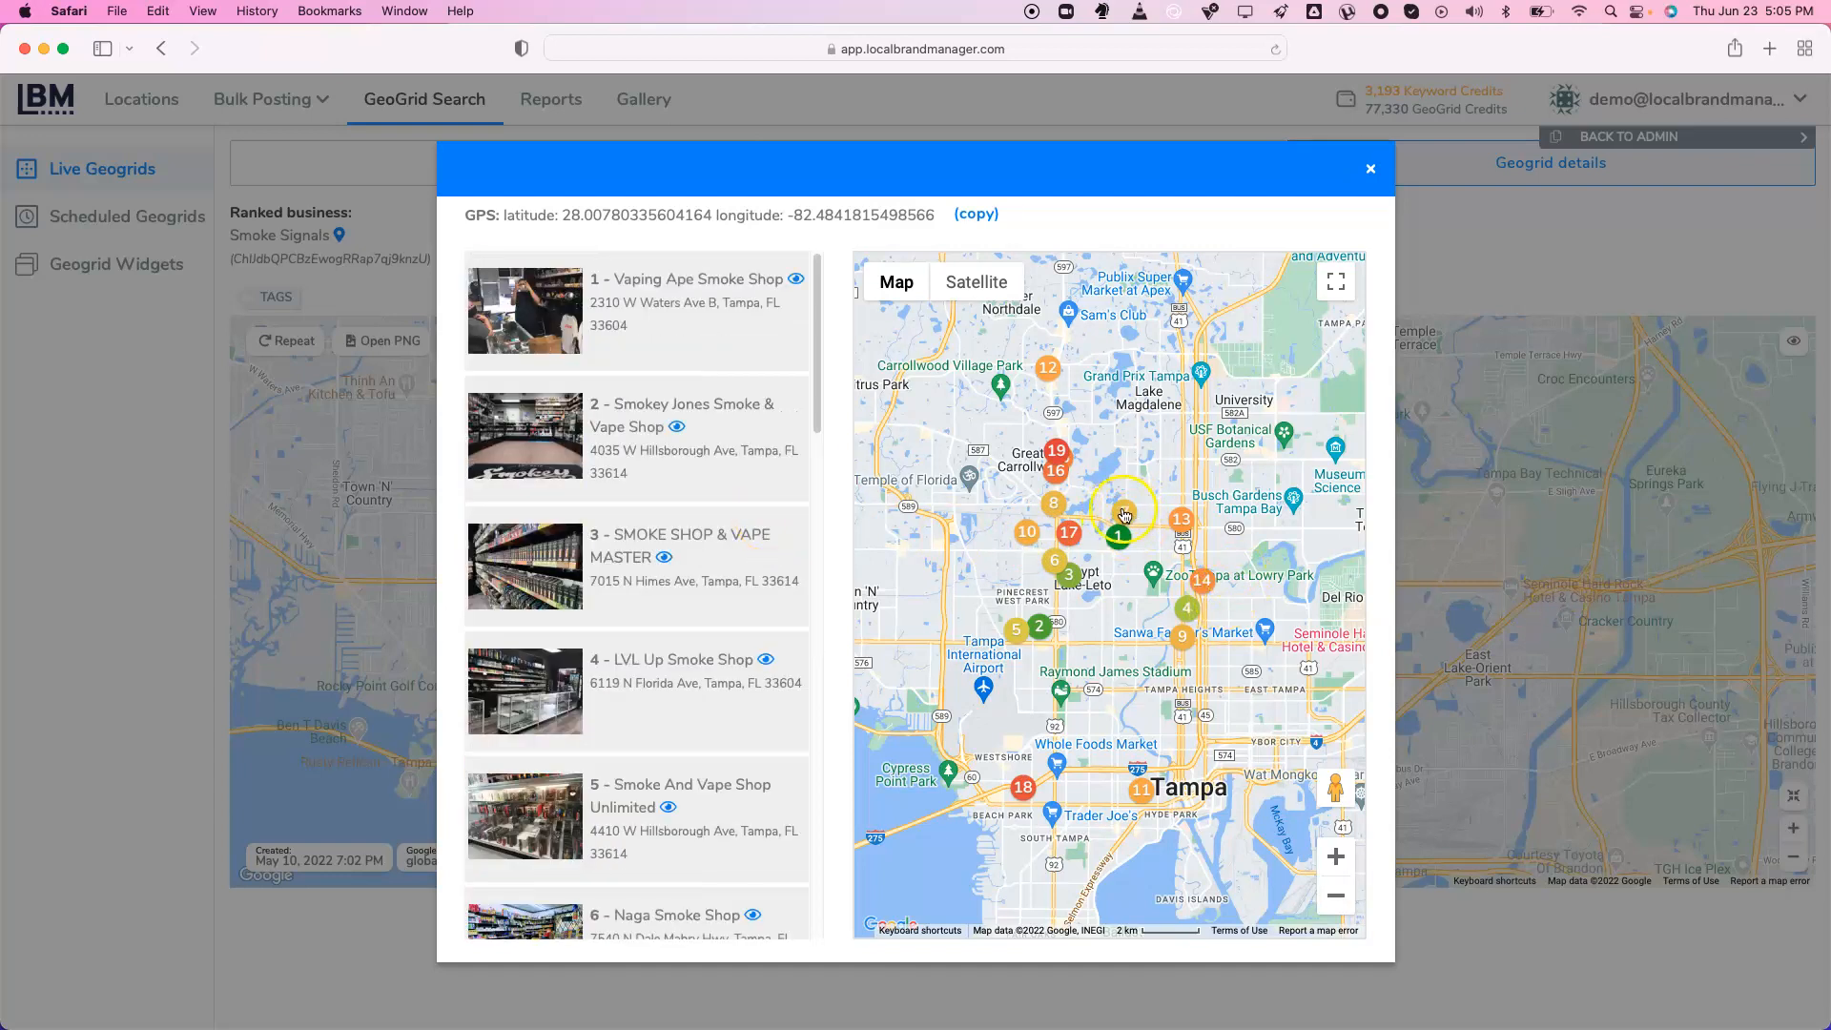
{"action": "scroll", "coordinate": [673, 584], "scroll_direction": "down", "scroll_amount": 5}
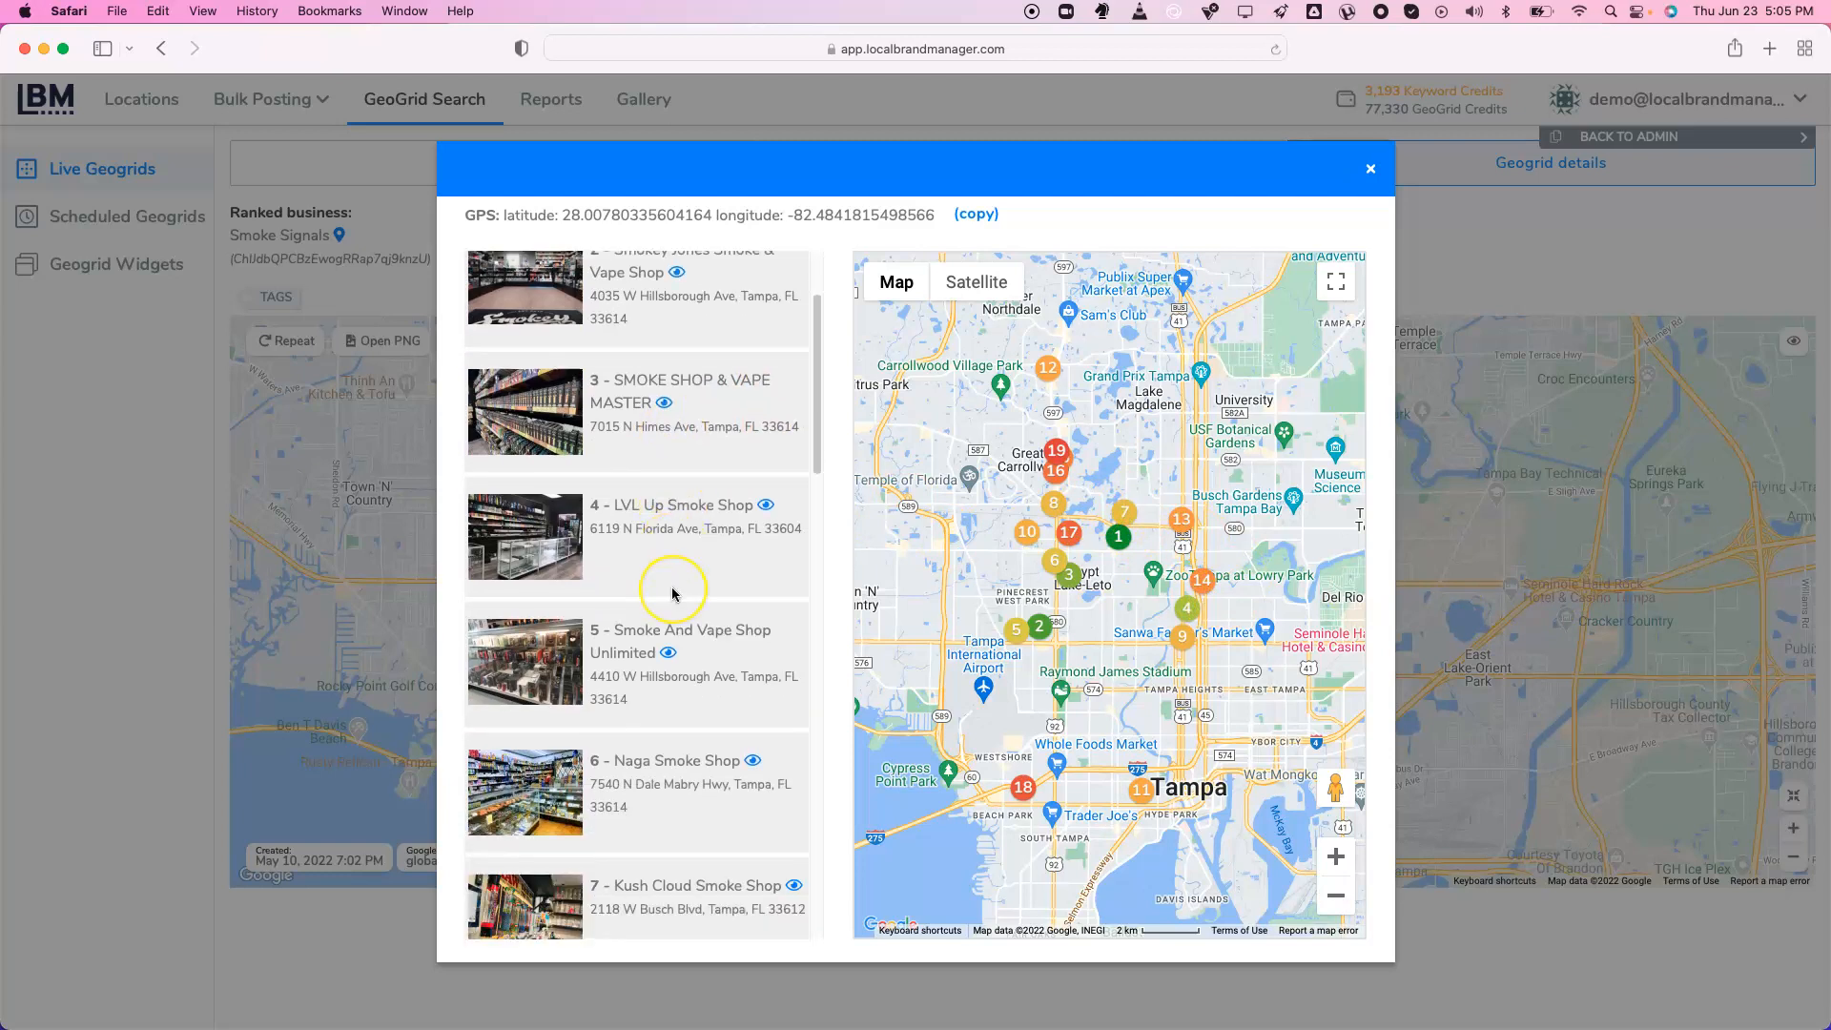
{"action": "scroll", "coordinate": [672, 590], "scroll_direction": "down", "scroll_amount": 1}
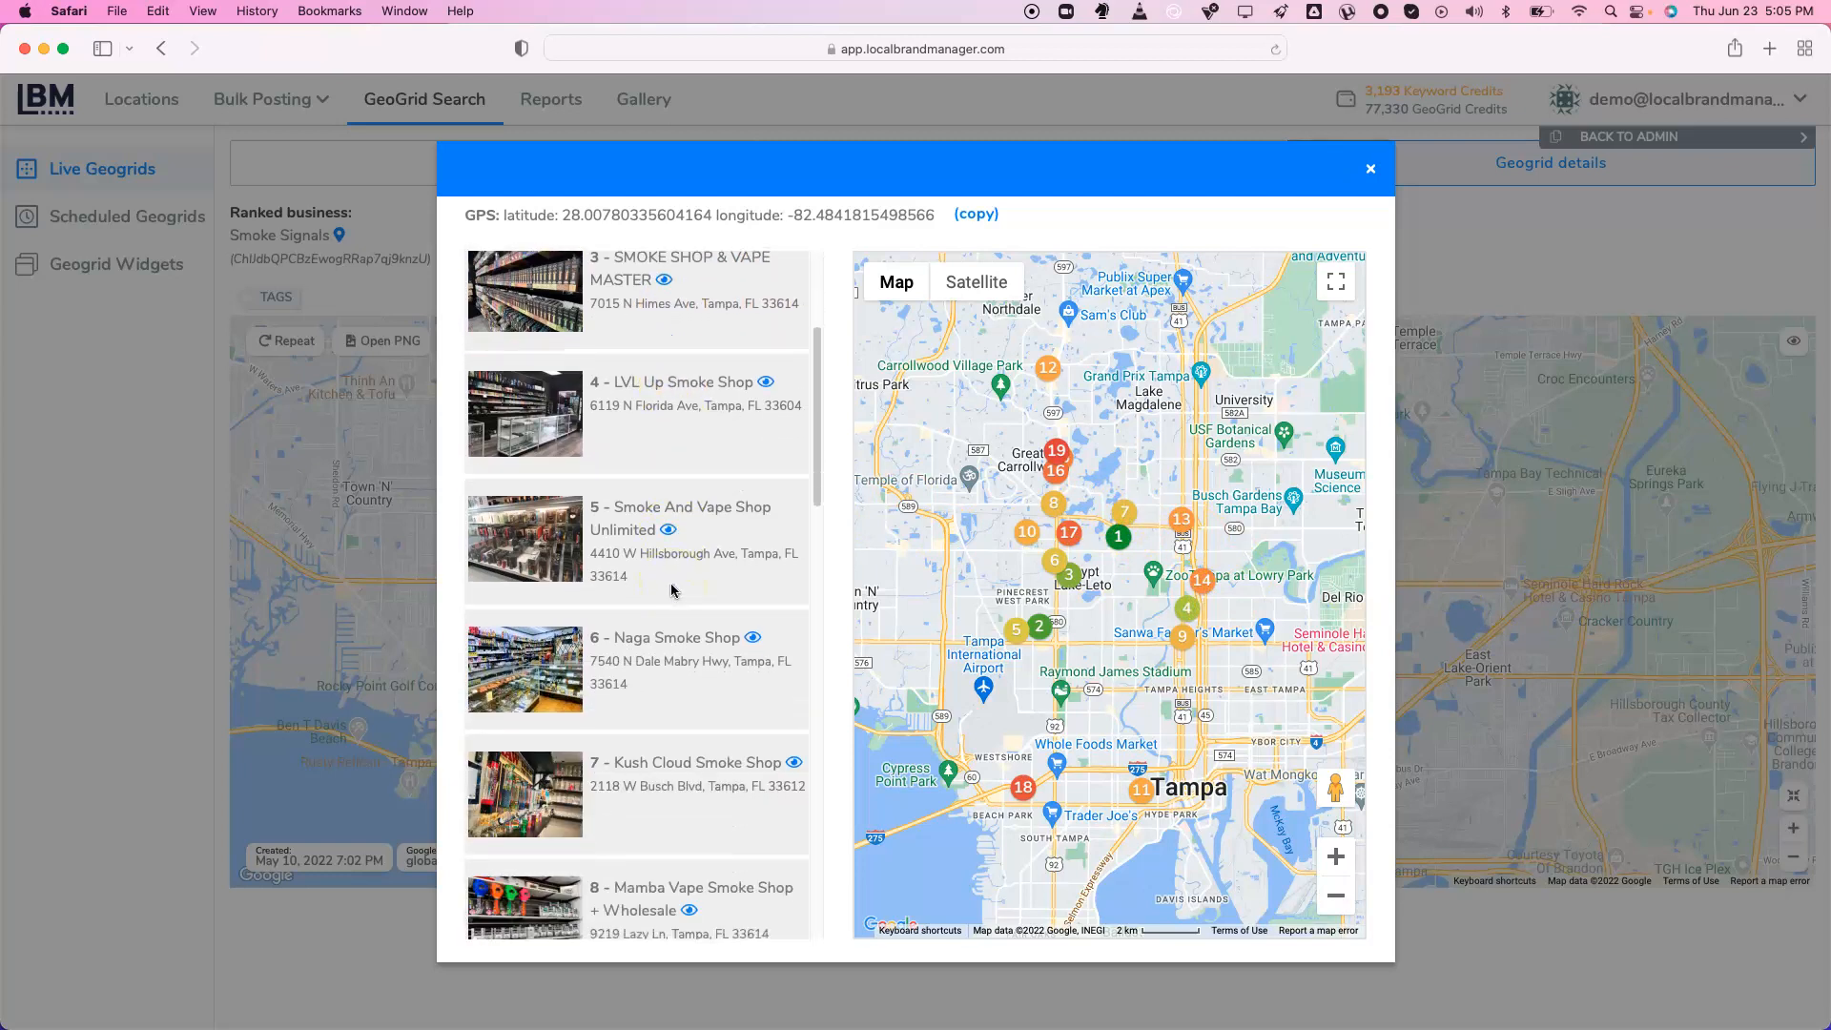
{"action": "scroll", "coordinate": [672, 590], "scroll_direction": "down", "scroll_amount": 1}
{"action": "left_click", "coordinate": [689, 426]}
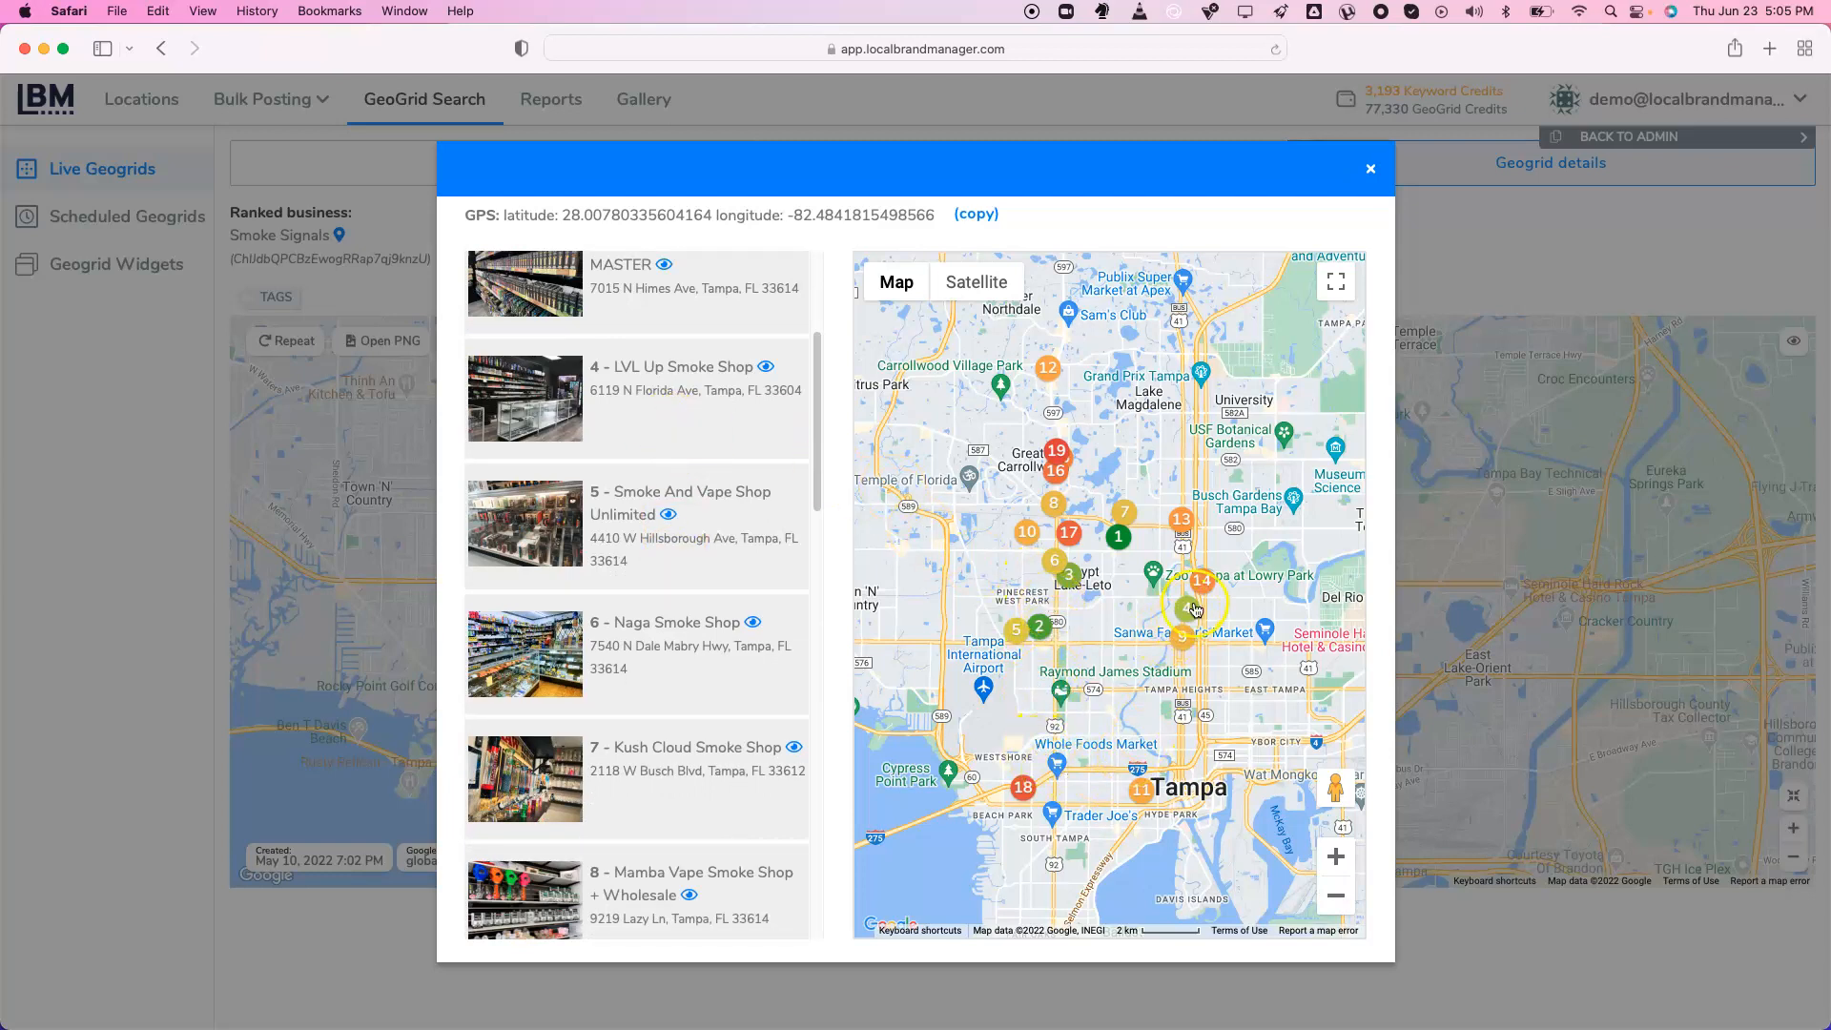
{"action": "left_click", "coordinate": [766, 370]}
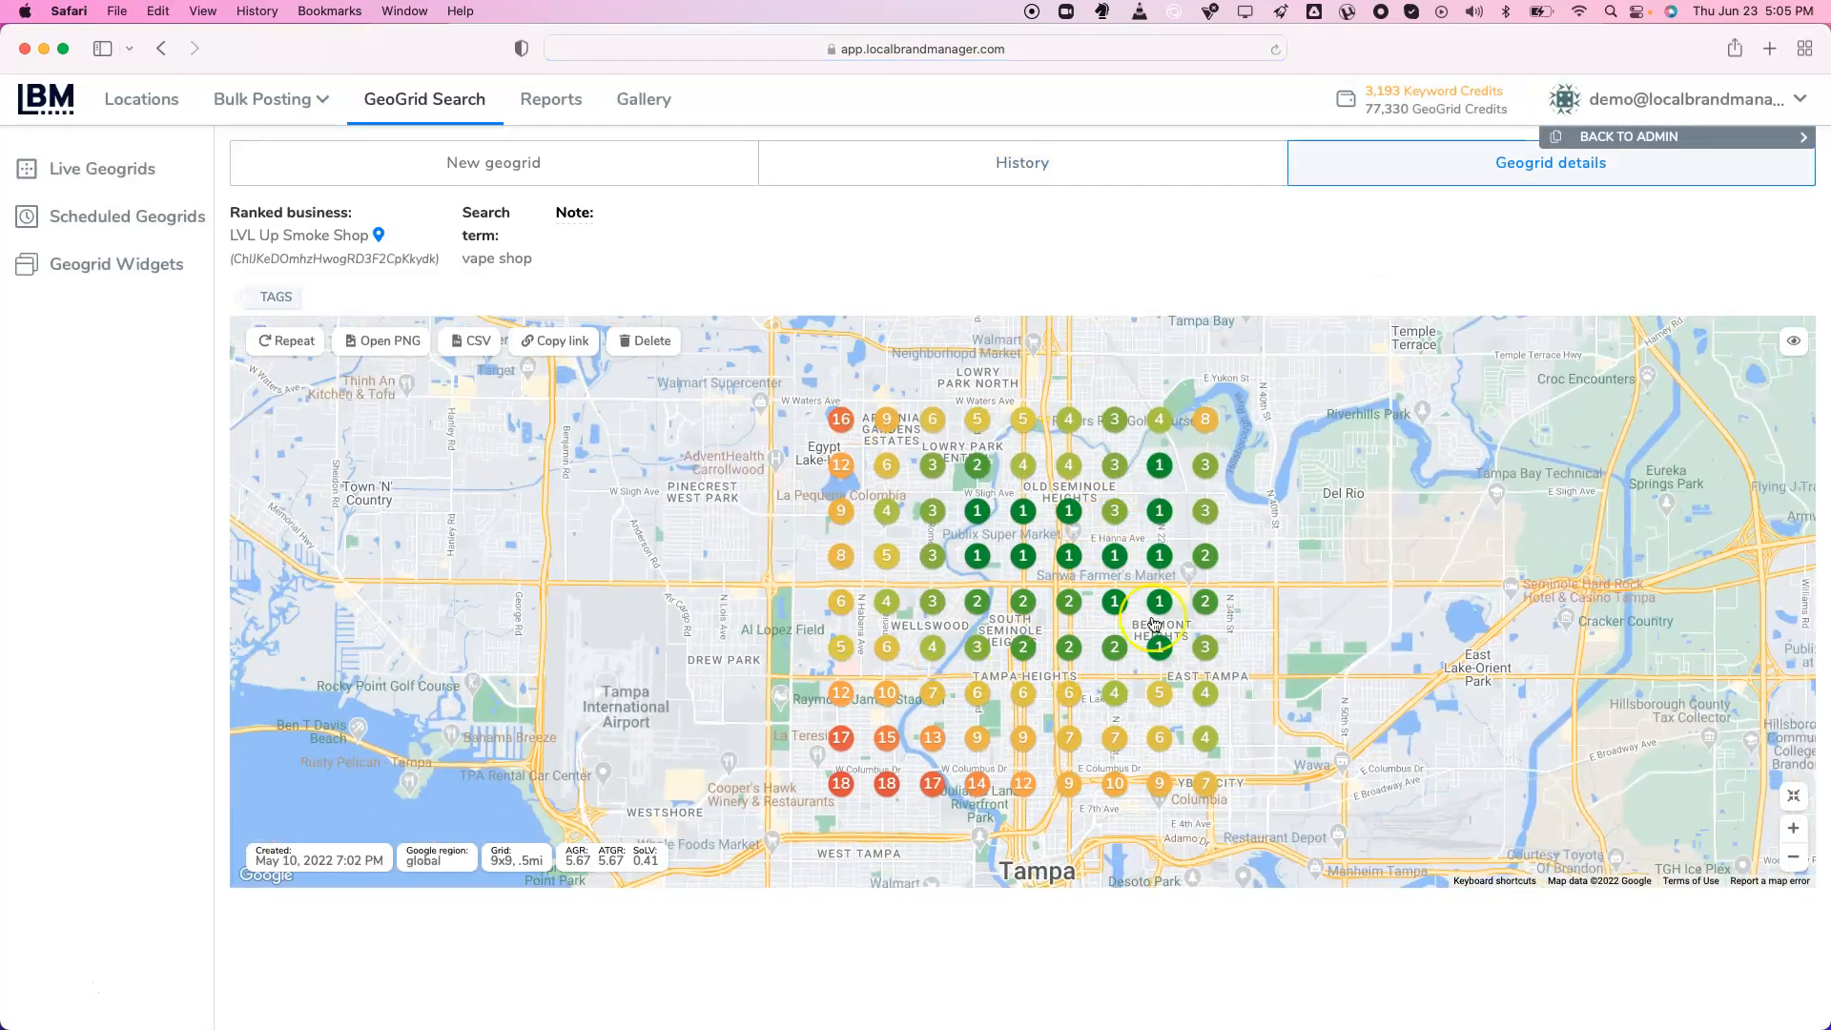
{"action": "left_click_drag", "start_coordinate": [230, 236], "coordinate": [350, 237]}
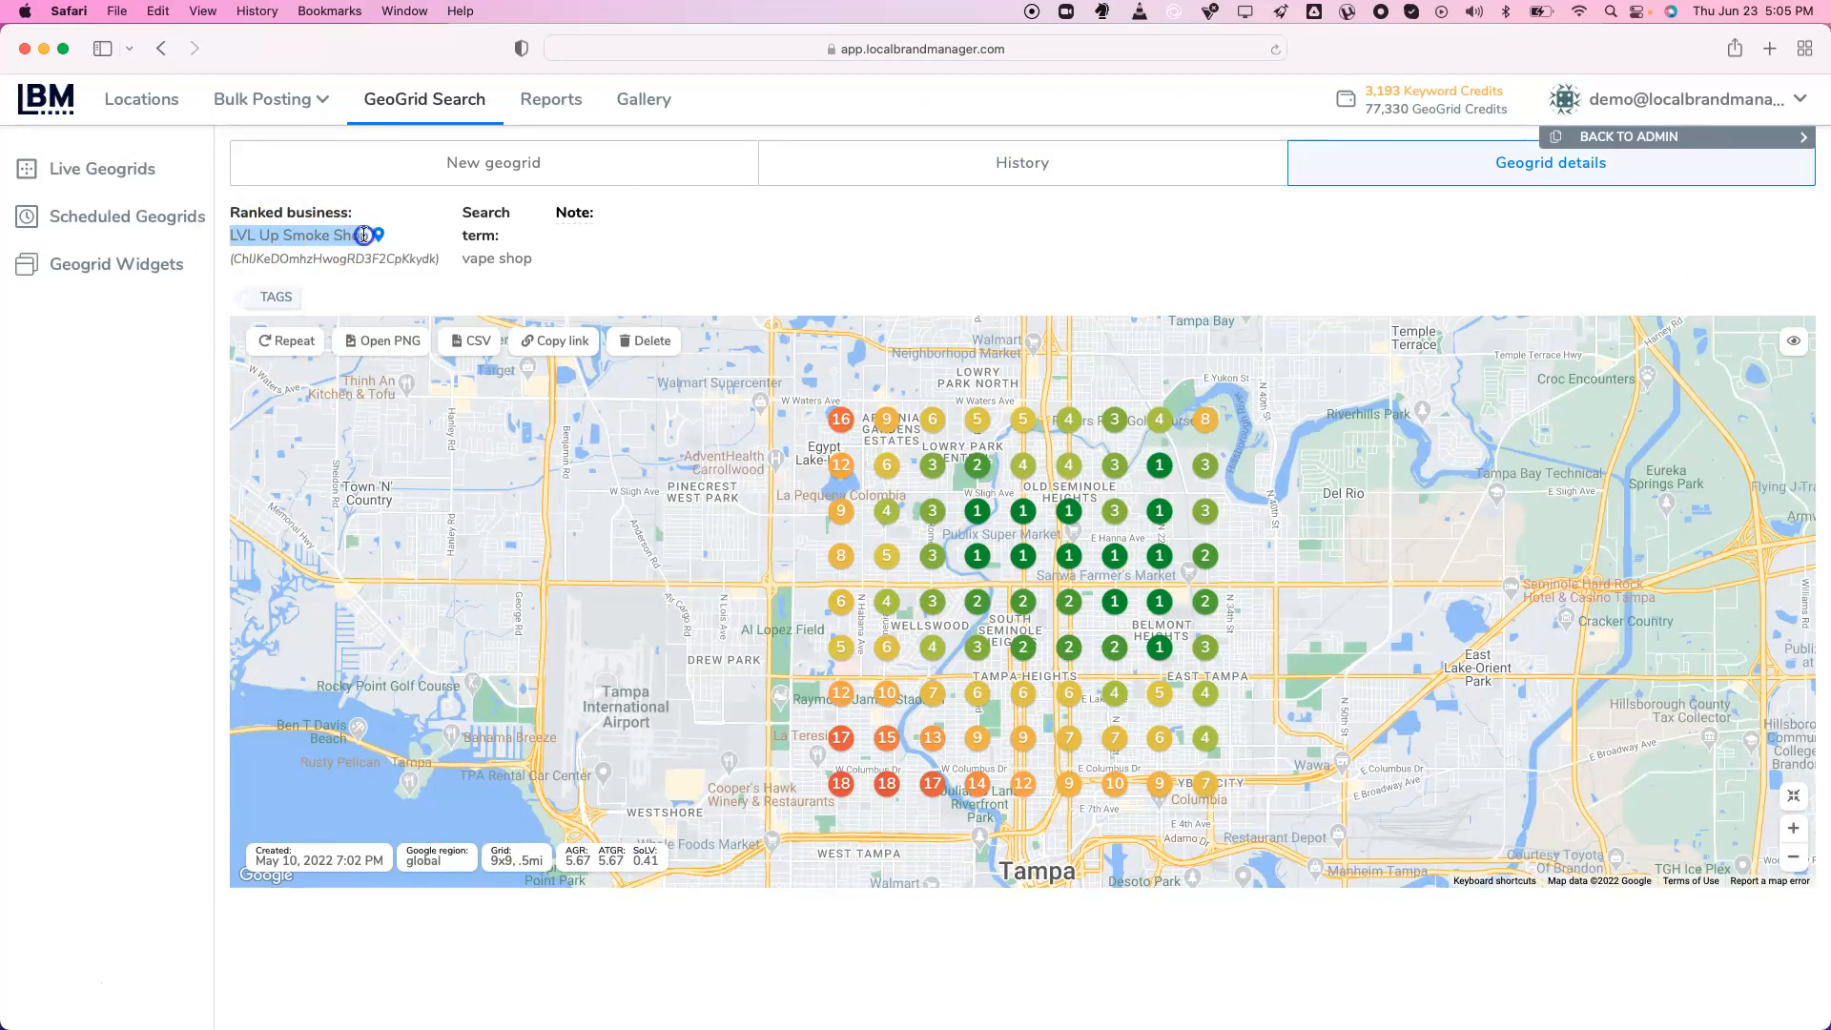
{"action": "left_click", "coordinate": [857, 569]}
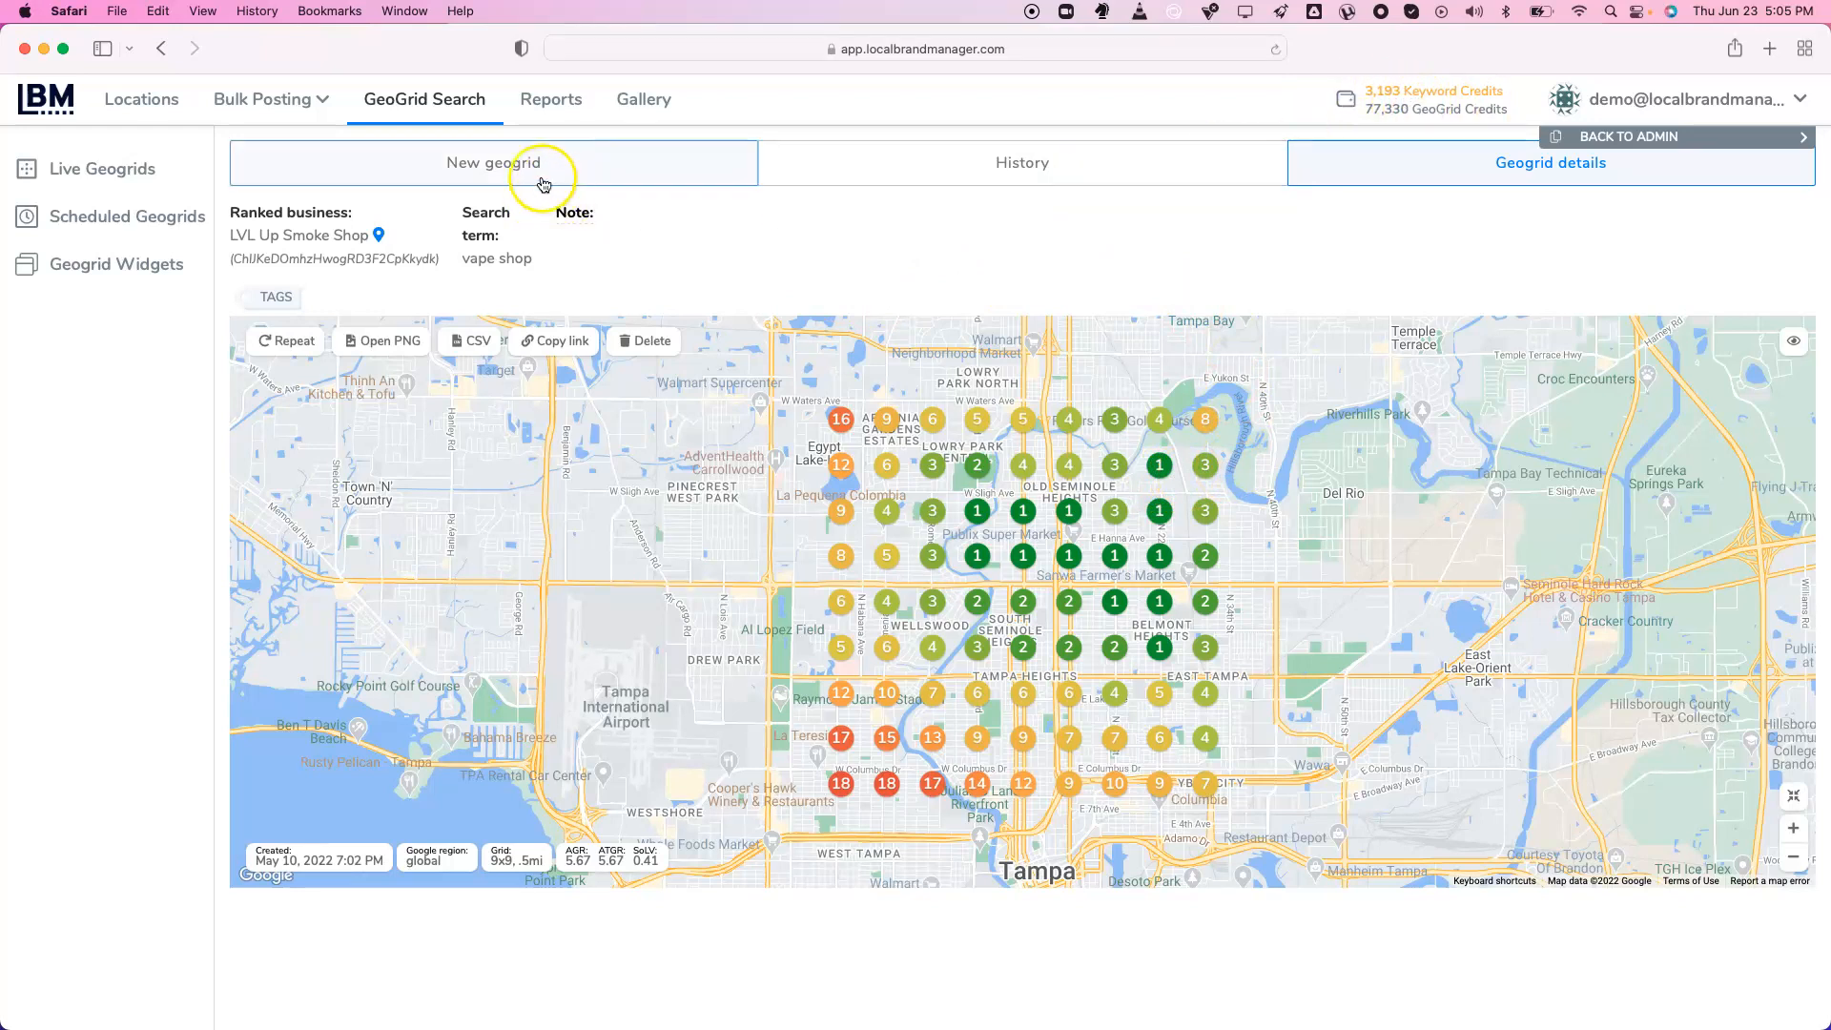
Try a new geogrid at 9x9 then 5x5, then return to the Scheduled Geogrids configs
{"action": "left_click", "coordinate": [515, 158]}
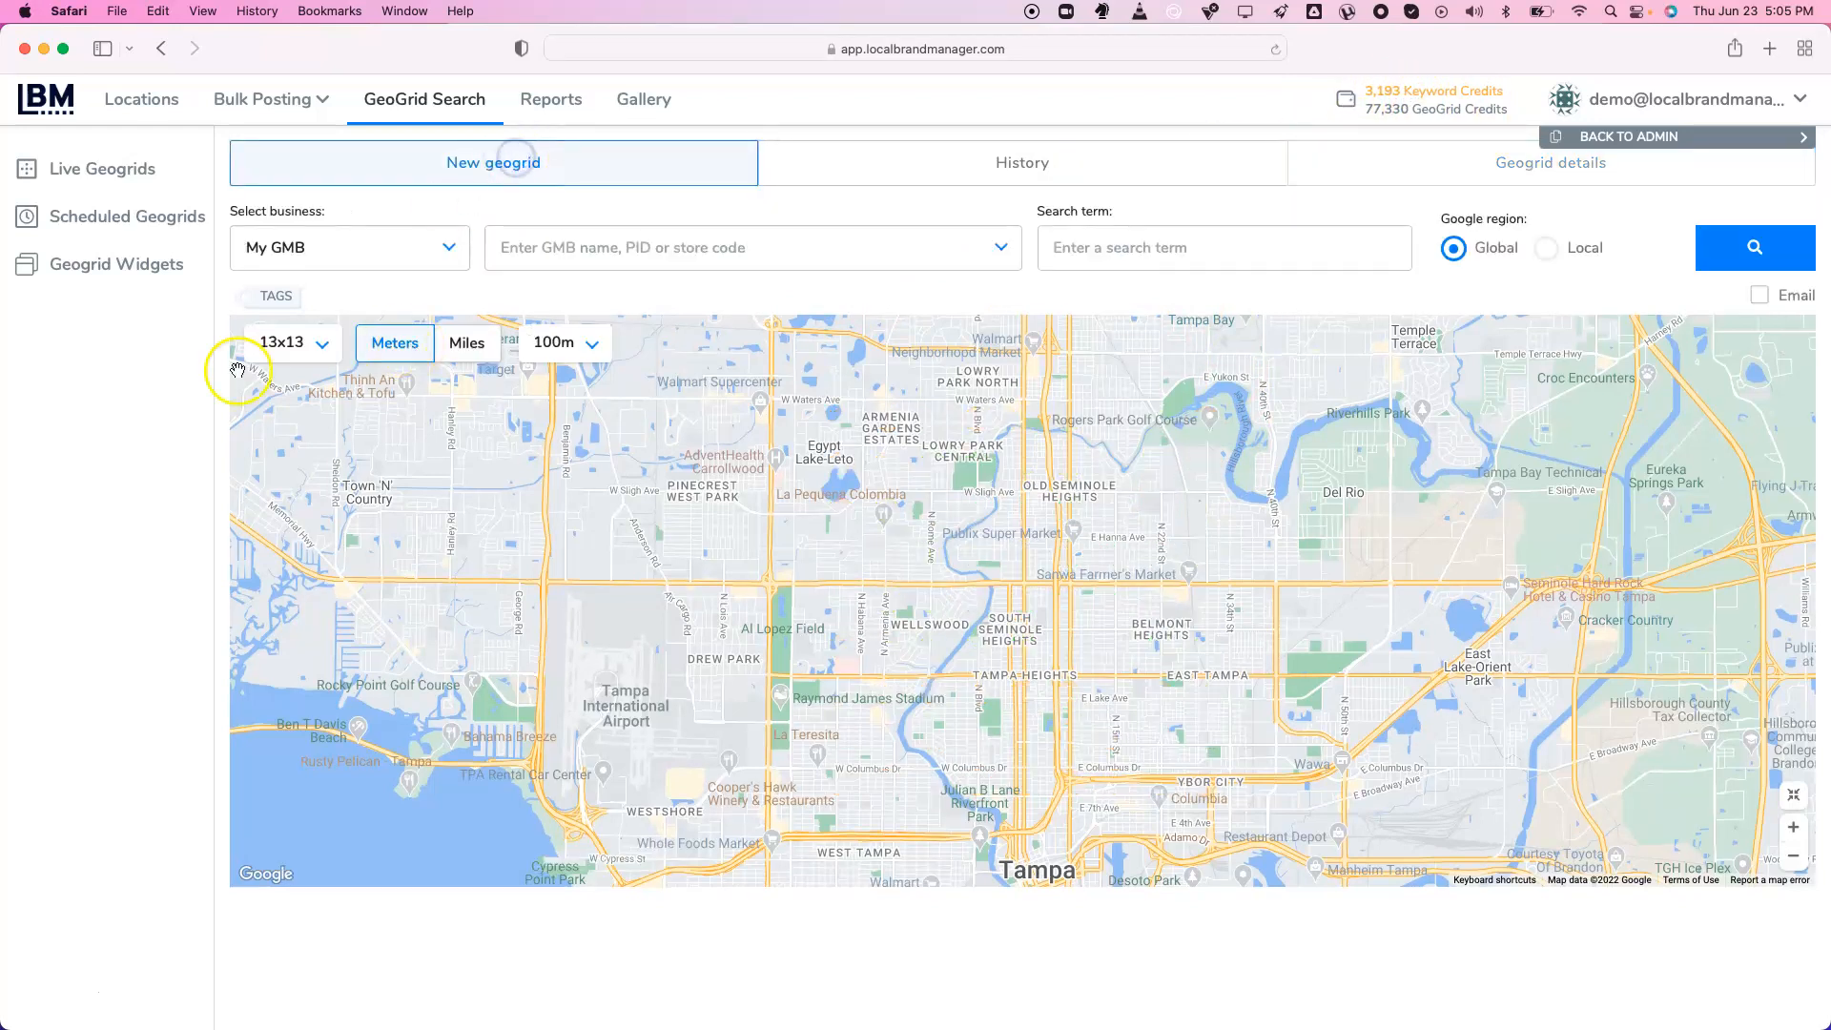
{"action": "left_click", "coordinate": [322, 360]}
{"action": "left_click", "coordinate": [296, 527]}
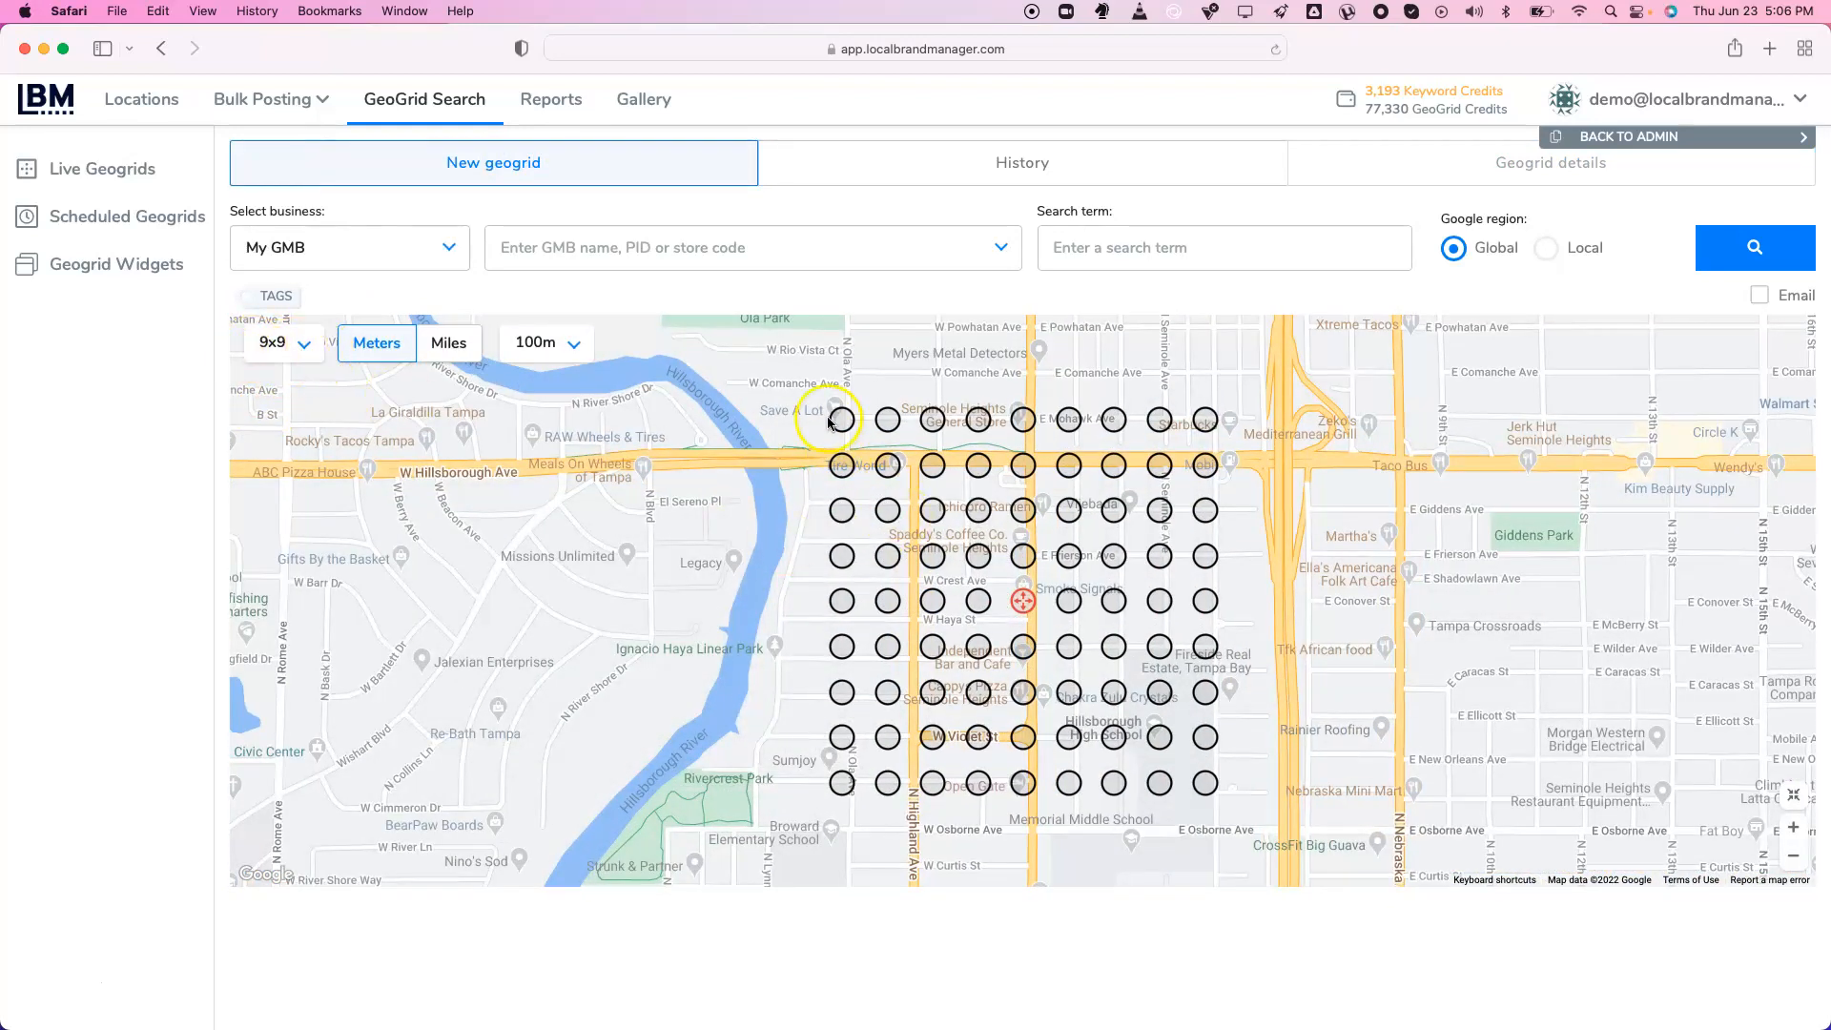
{"action": "left_click", "coordinate": [274, 345]}
{"action": "left_click", "coordinate": [298, 445]}
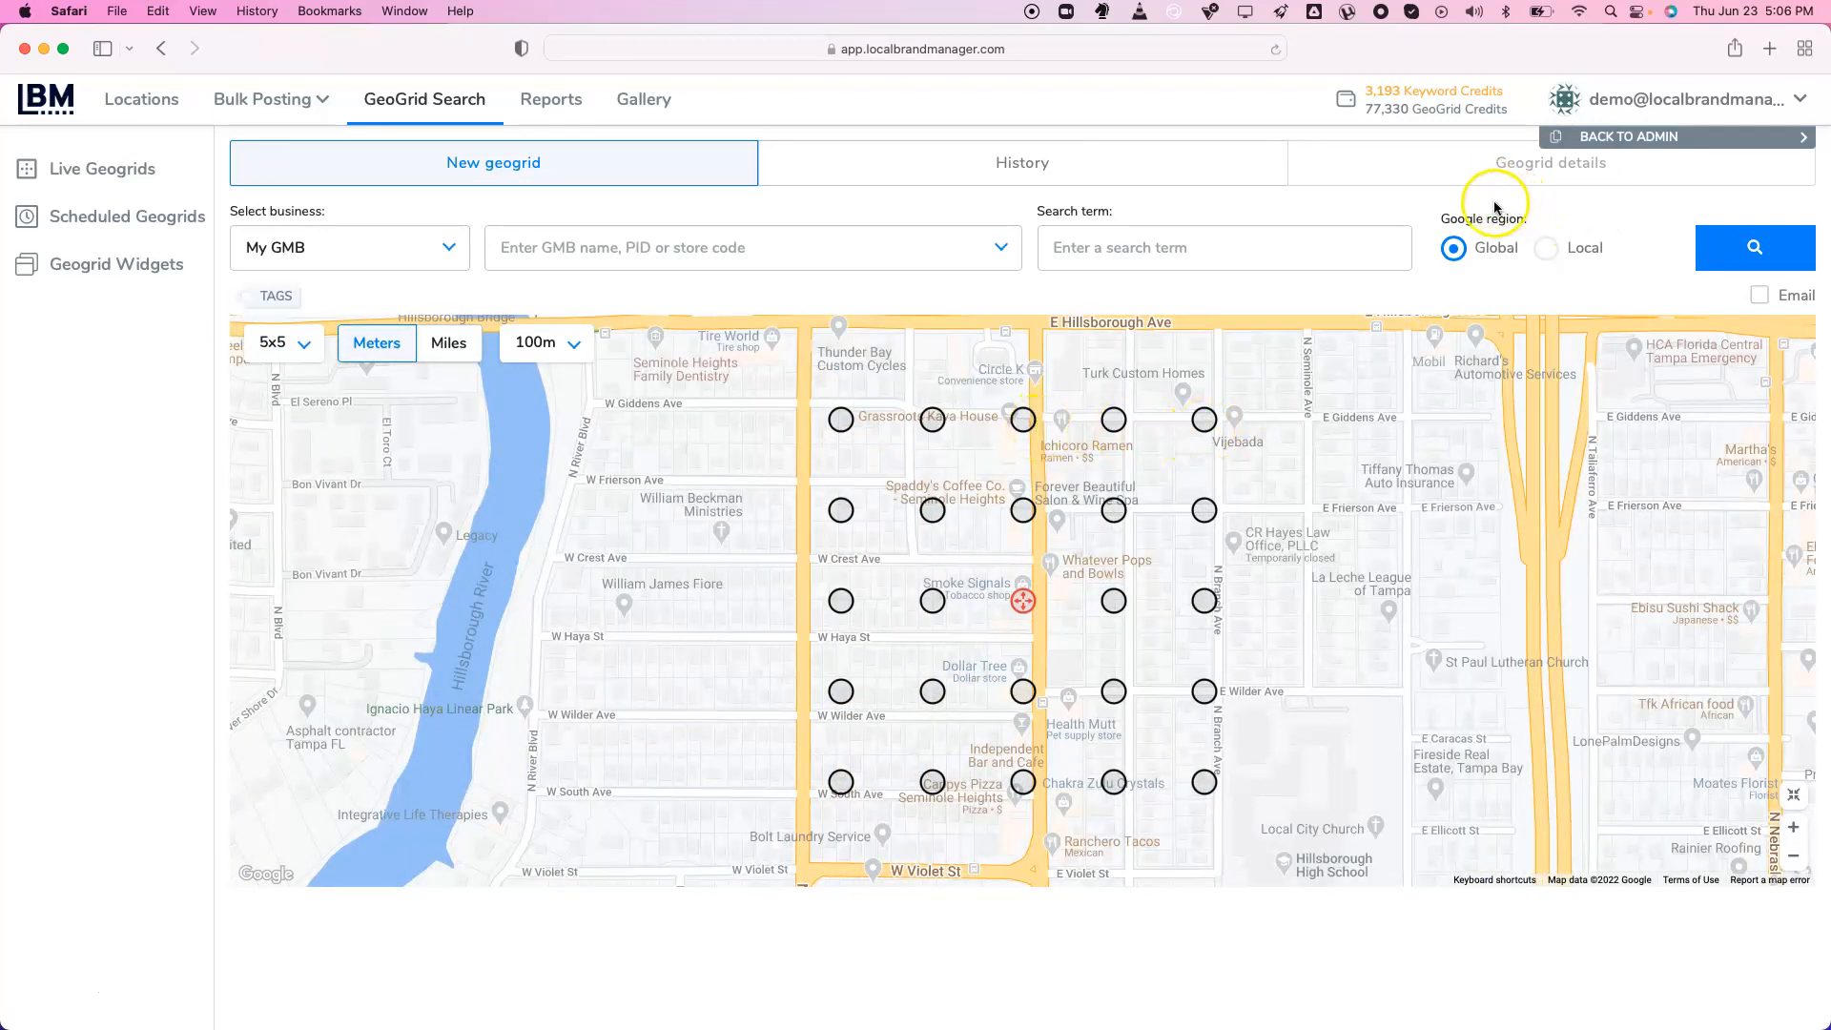
{"action": "left_click", "coordinate": [122, 221]}
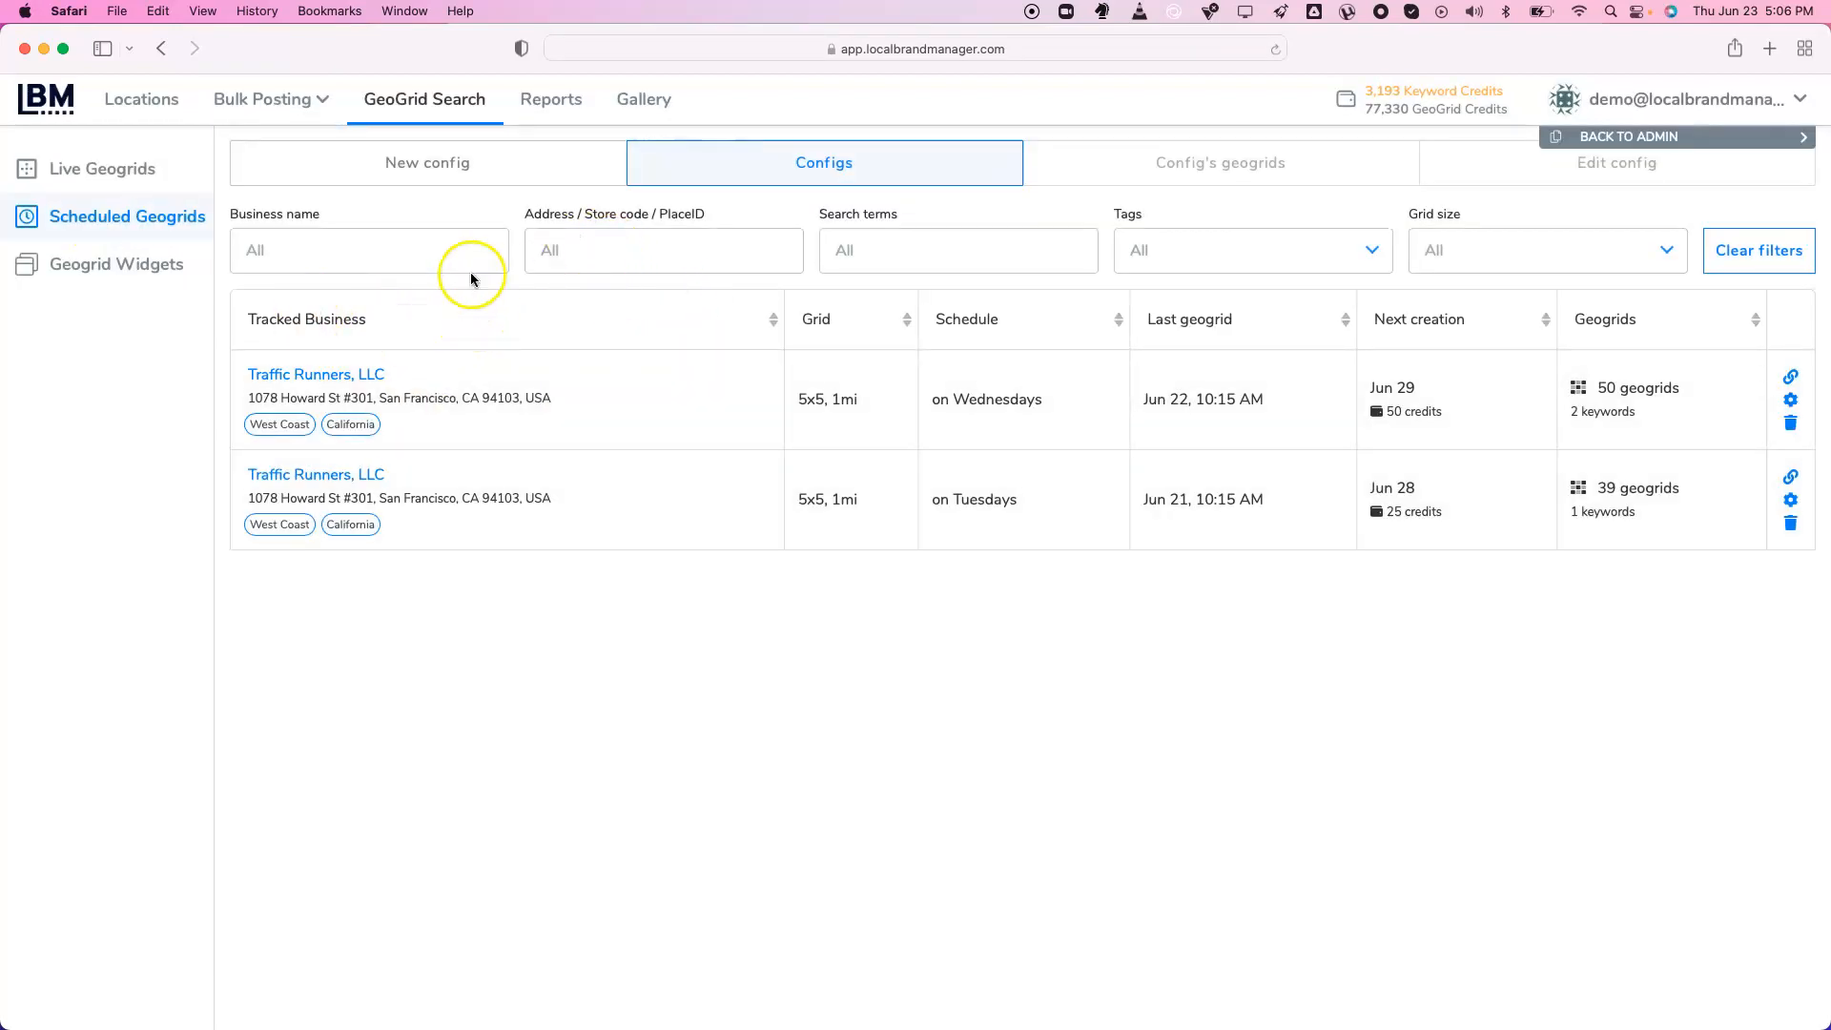
Start a new scheduled config with Starbucks Reserve Roastery as the business
{"action": "left_click", "coordinate": [481, 164]}
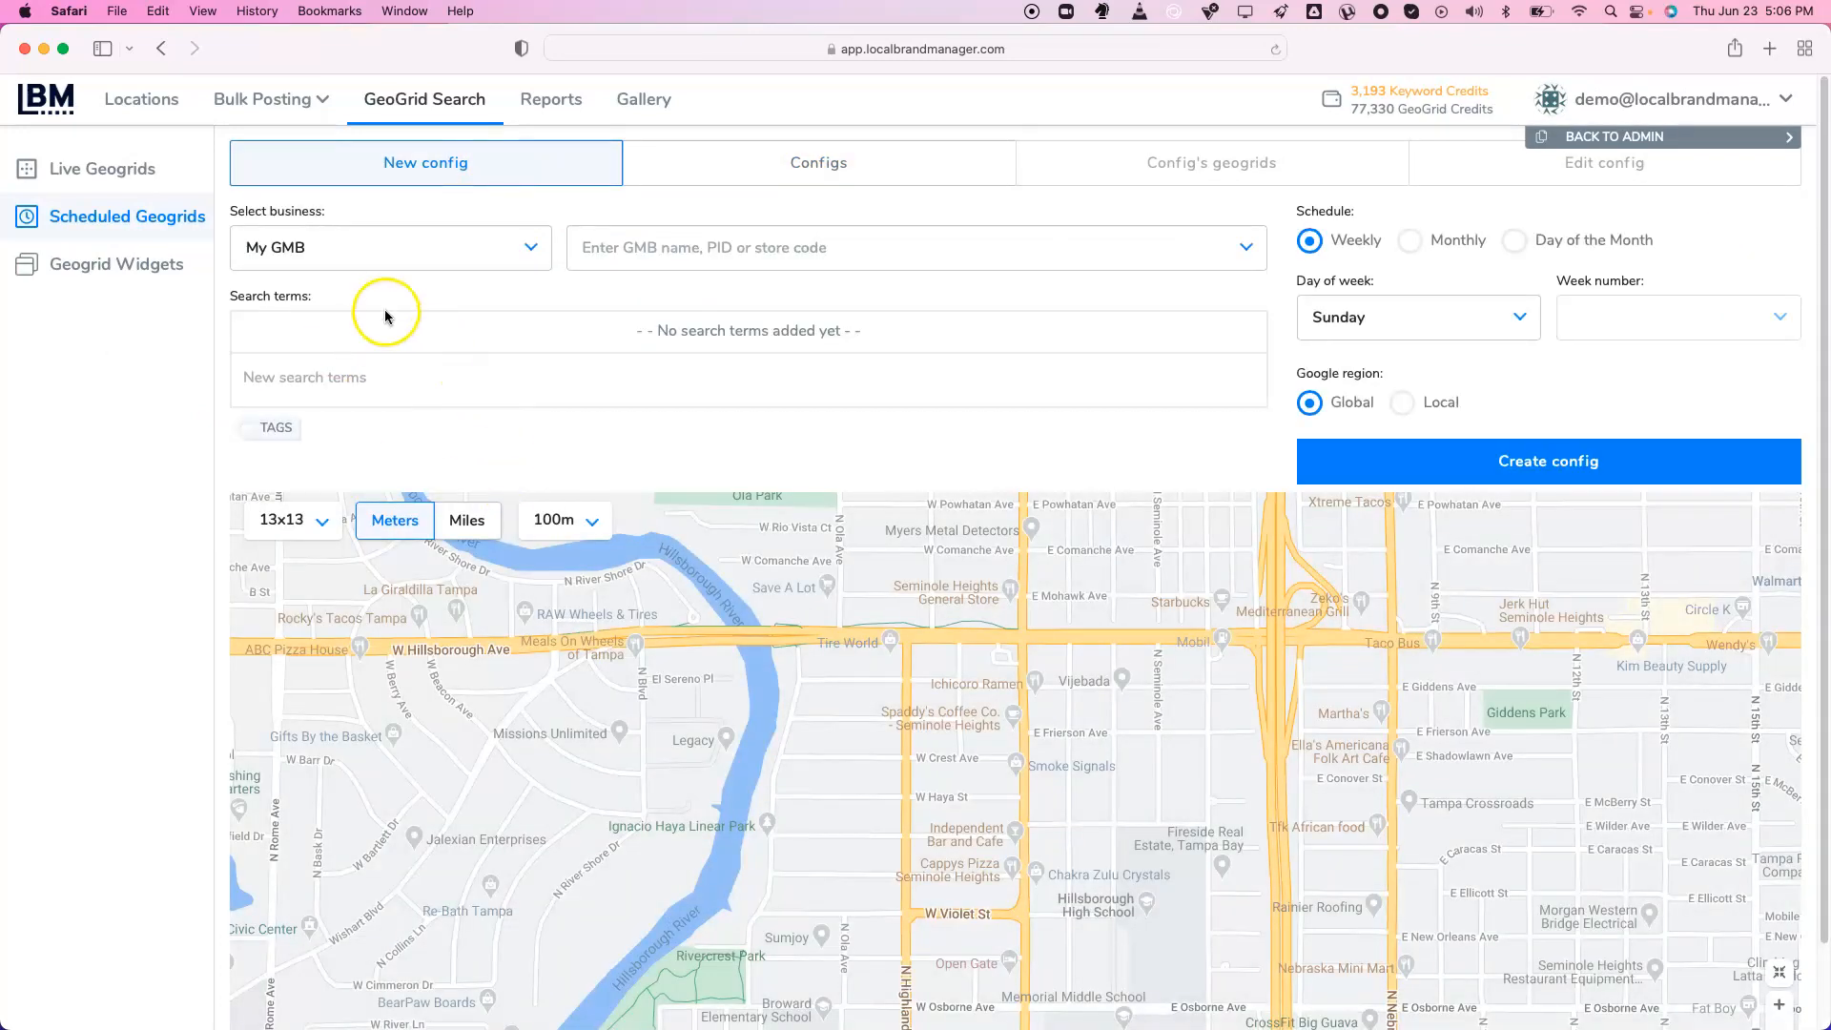
{"action": "left_click", "coordinate": [730, 247]}
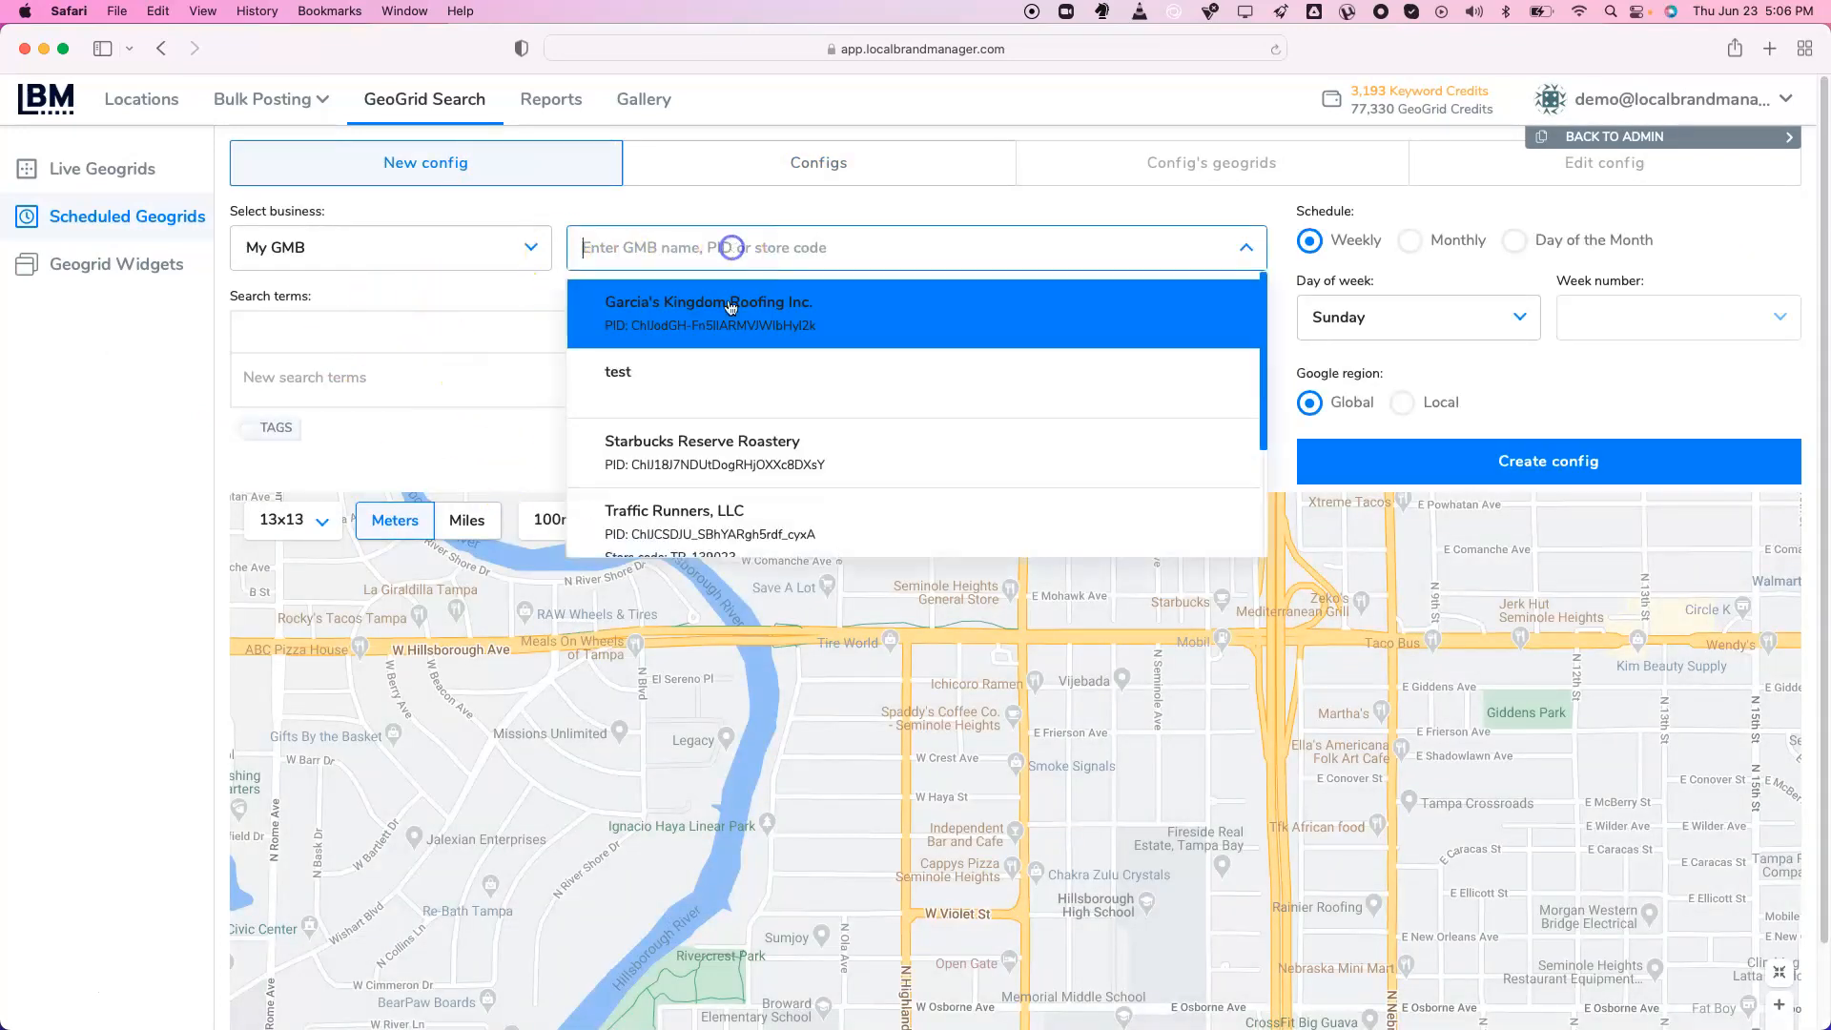
{"action": "left_click", "coordinate": [749, 458]}
{"action": "left_click", "coordinate": [421, 375]}
{"action": "type", "text": "coffe"}
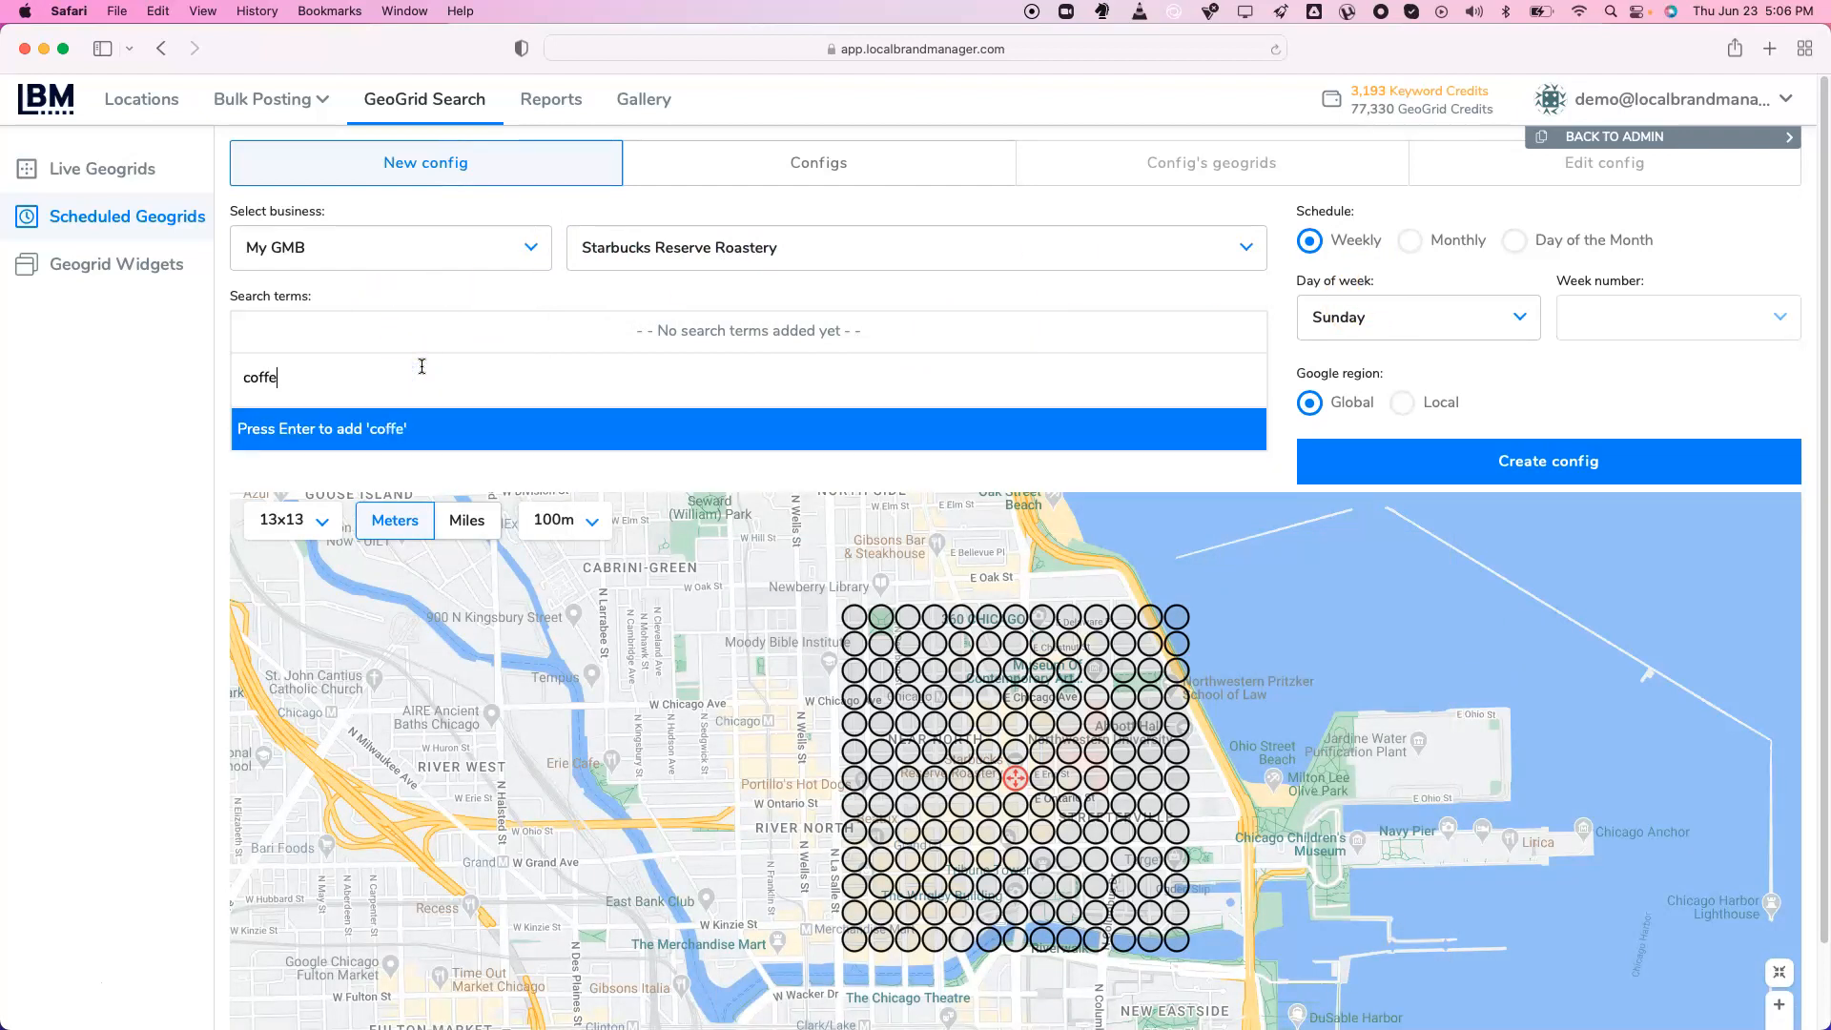
{"action": "type", "text": "e"}
{"action": "left_click", "coordinate": [144, 547]}
Space the grid points 1 mile apart and move the grid centre west over Chicago
{"action": "left_click", "coordinate": [307, 521]}
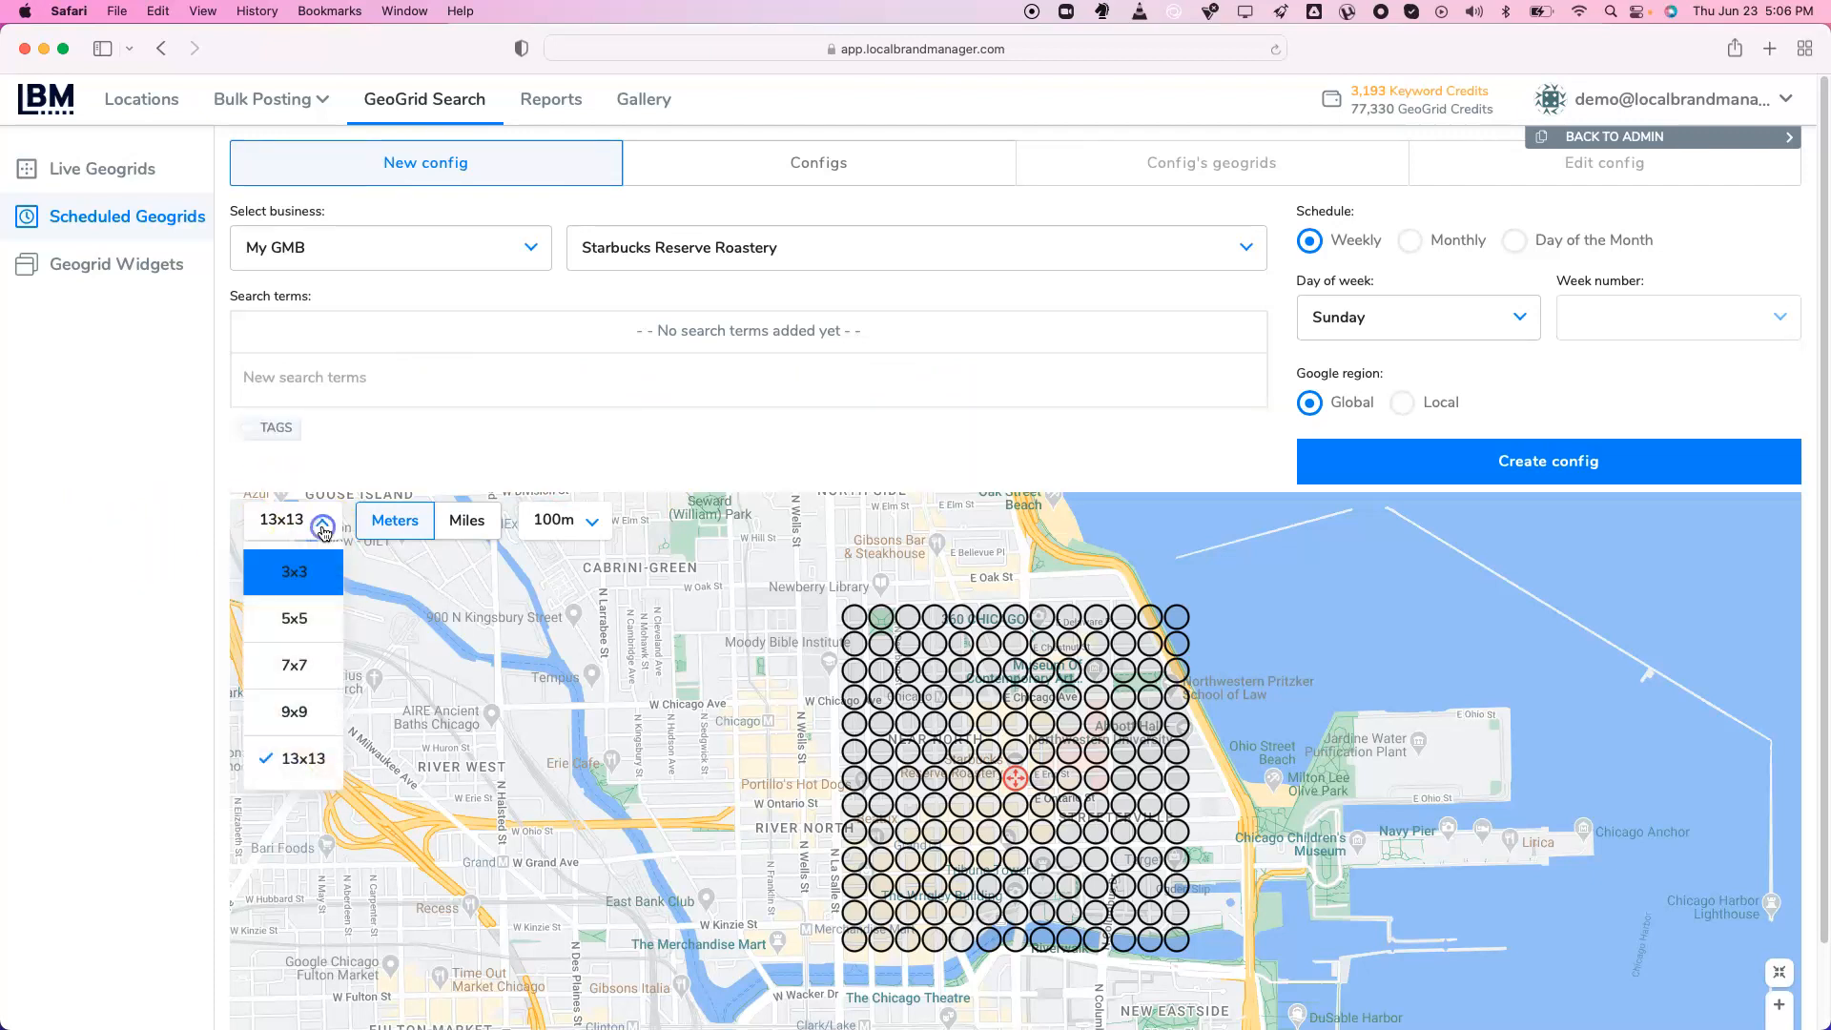
{"action": "left_click", "coordinate": [463, 521]}
{"action": "left_click", "coordinate": [564, 541]}
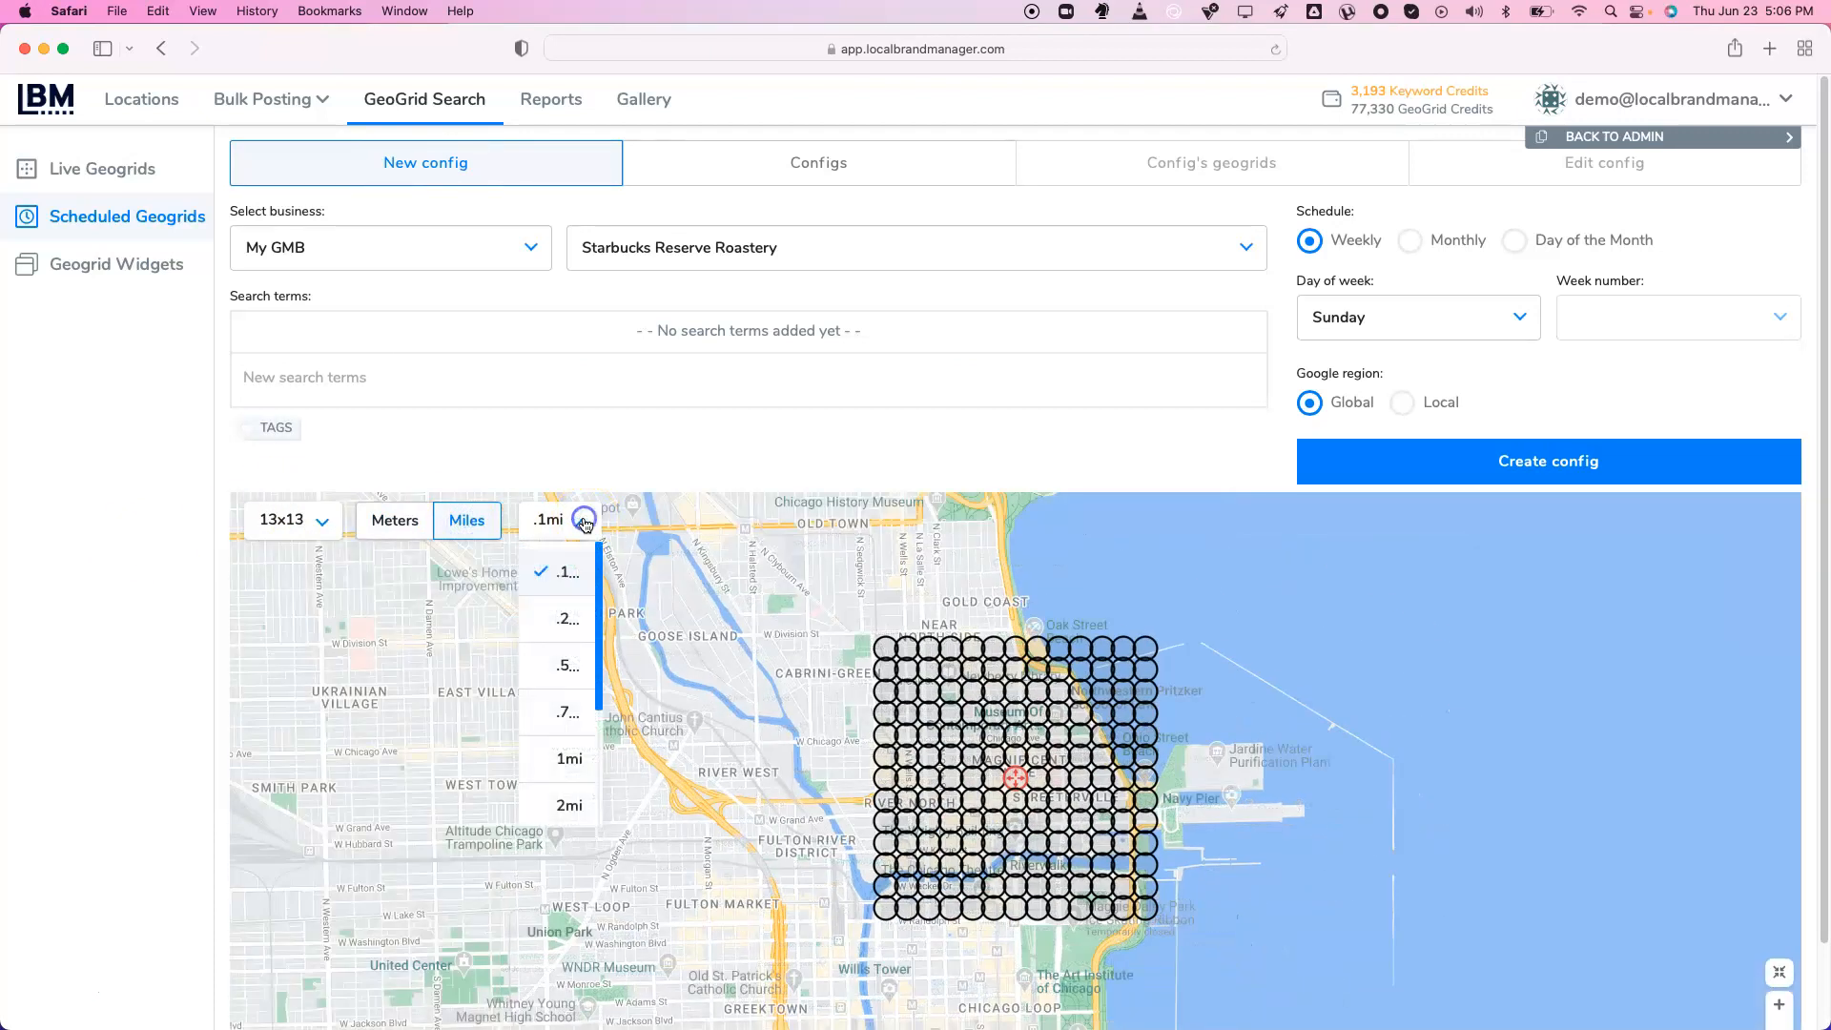
{"action": "left_click", "coordinate": [570, 761]}
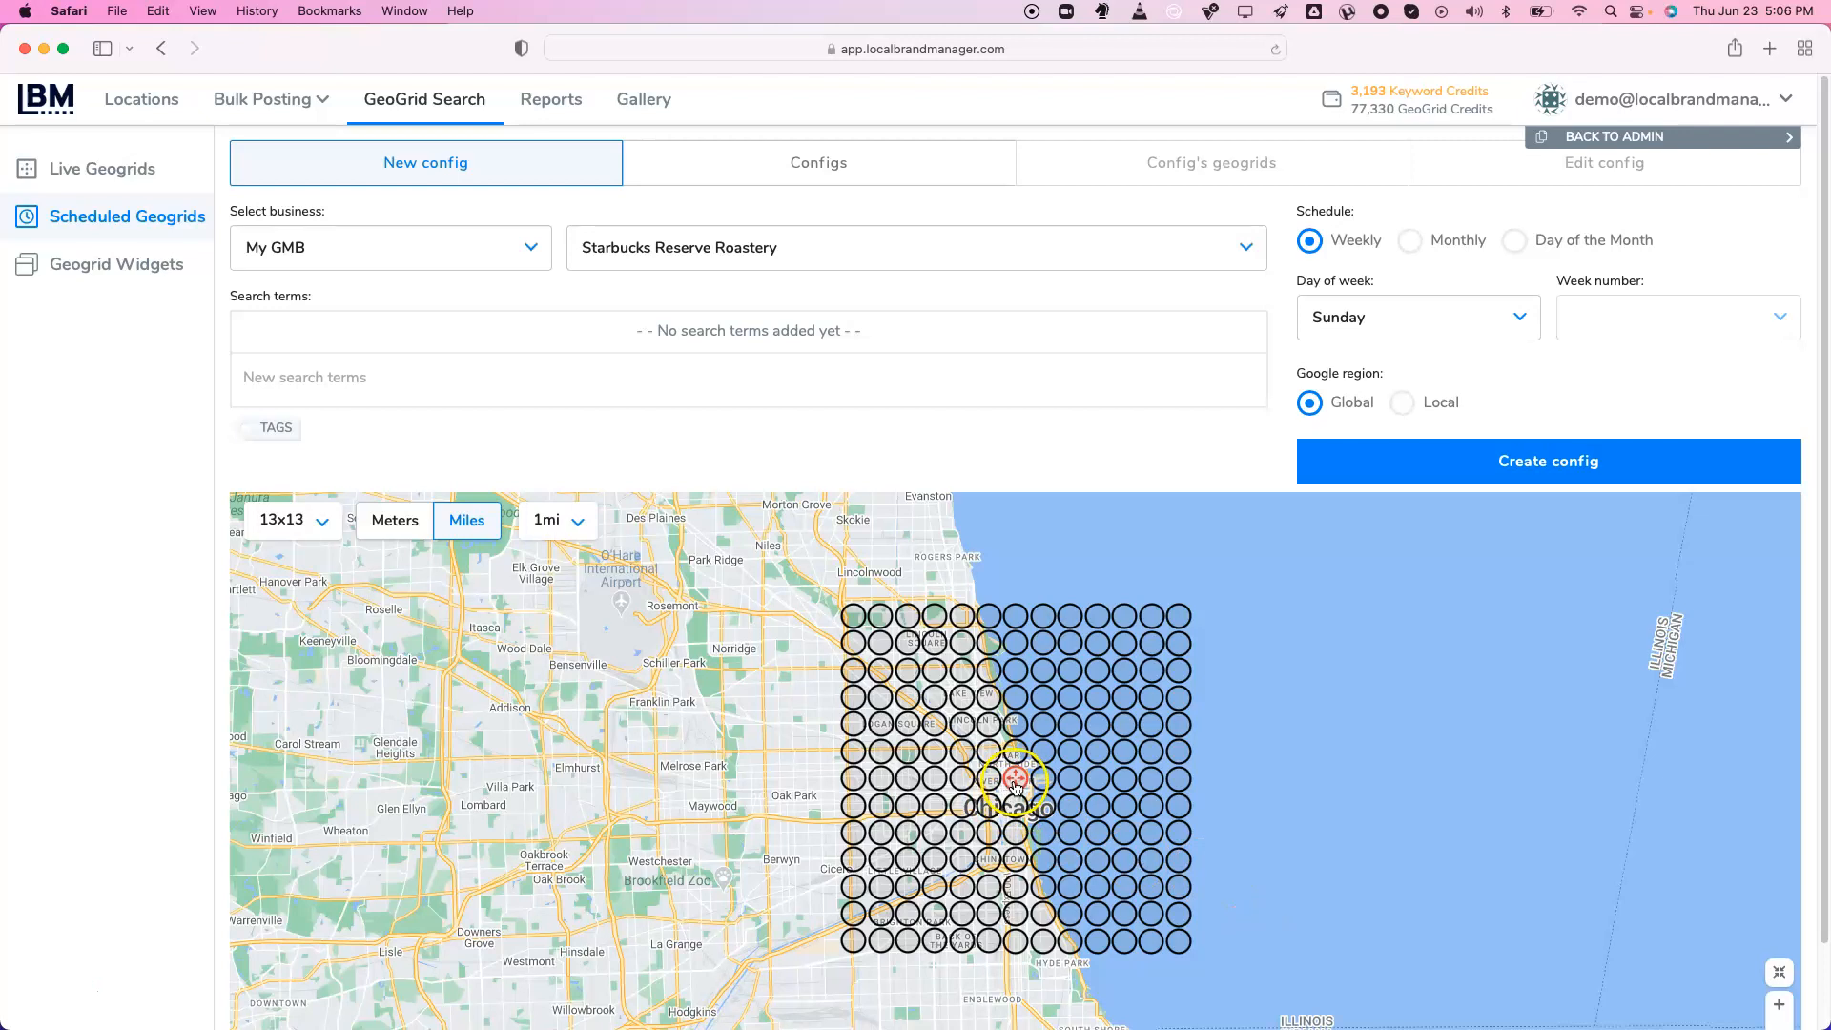
{"action": "left_click_drag", "start_coordinate": [1017, 782], "coordinate": [870, 772]}
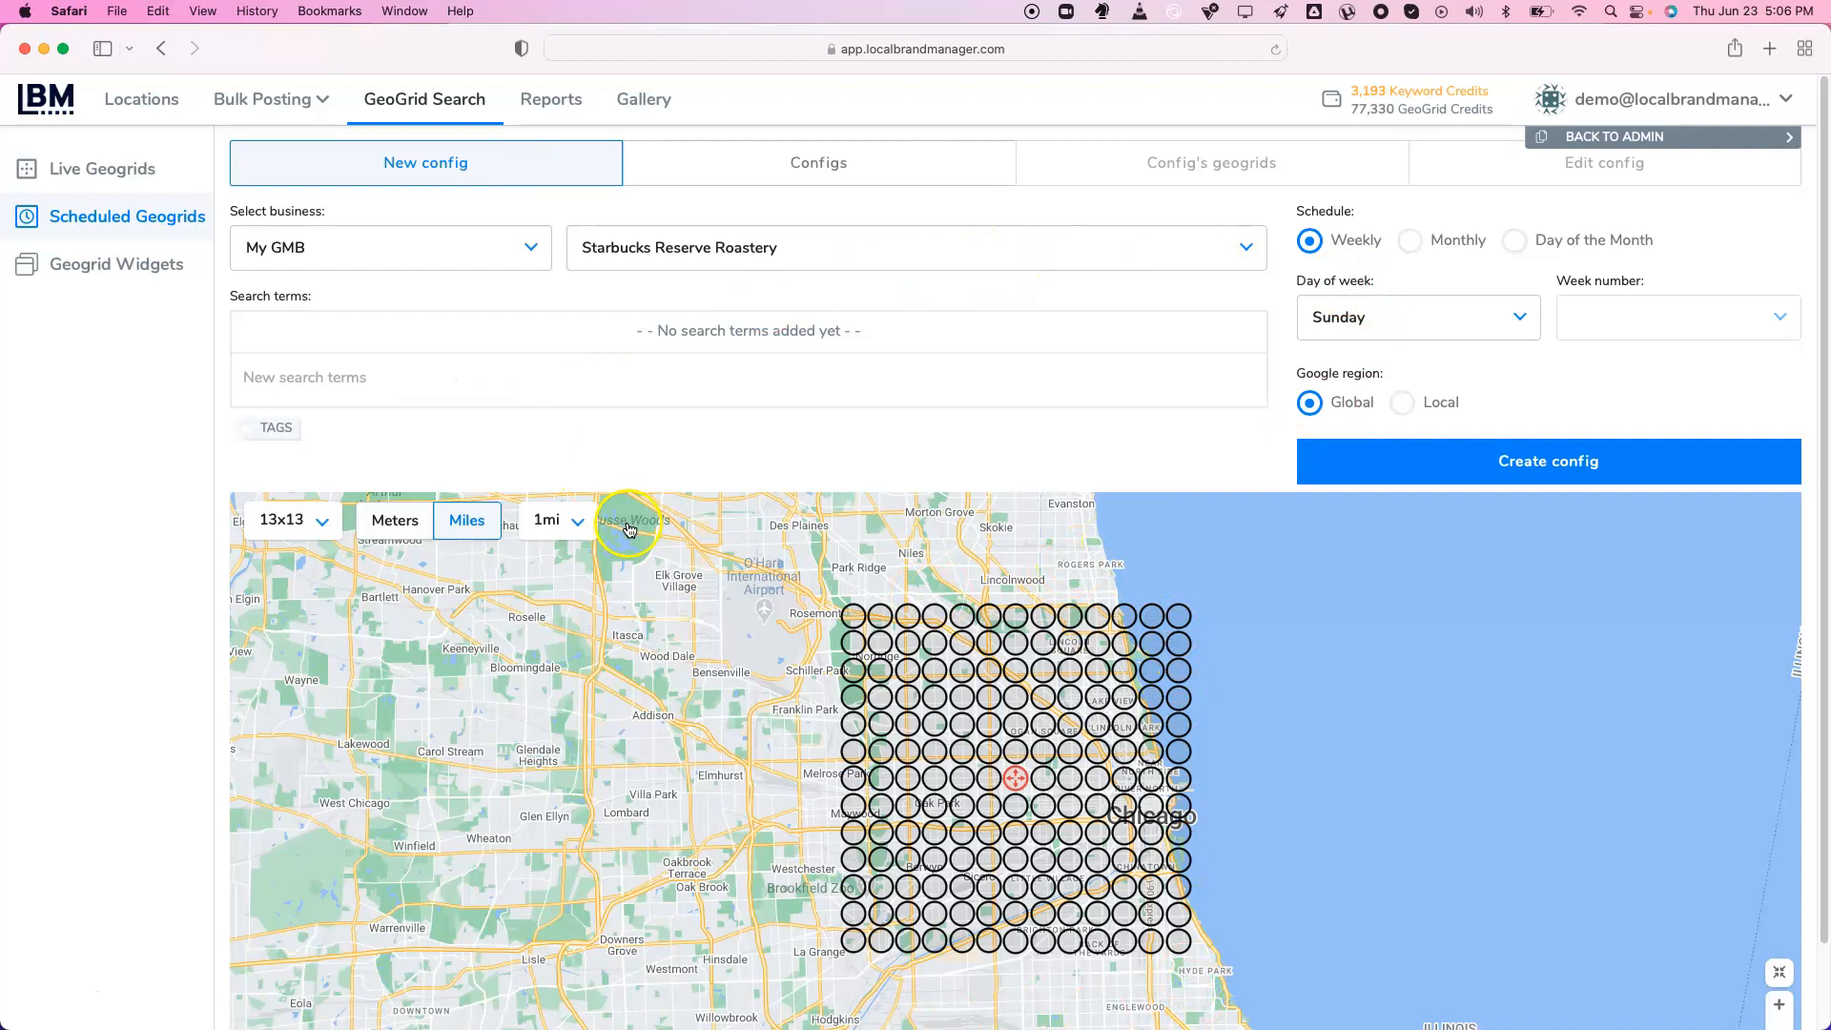
Add 'coffee' and 'starbucks' as search terms for the config
{"action": "left_click", "coordinate": [597, 364]}
{"action": "type", "text": "coffee"}
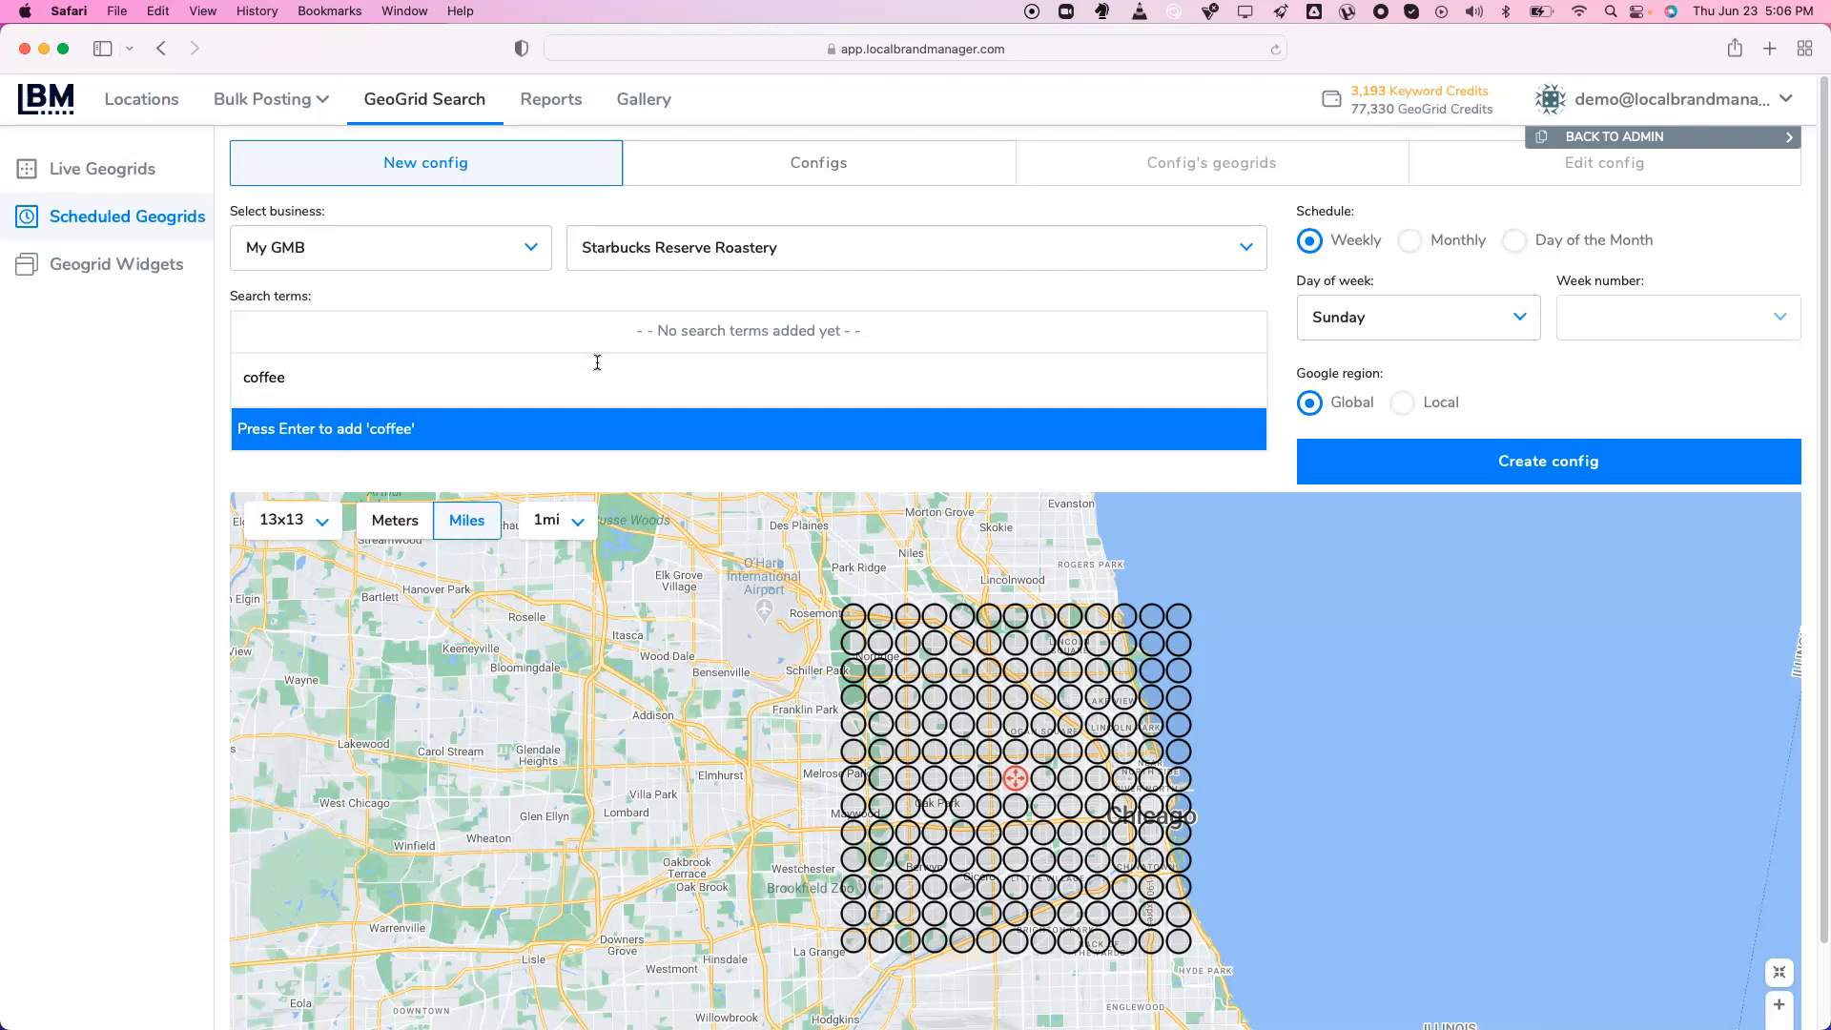
{"action": "key", "text": "Return"}
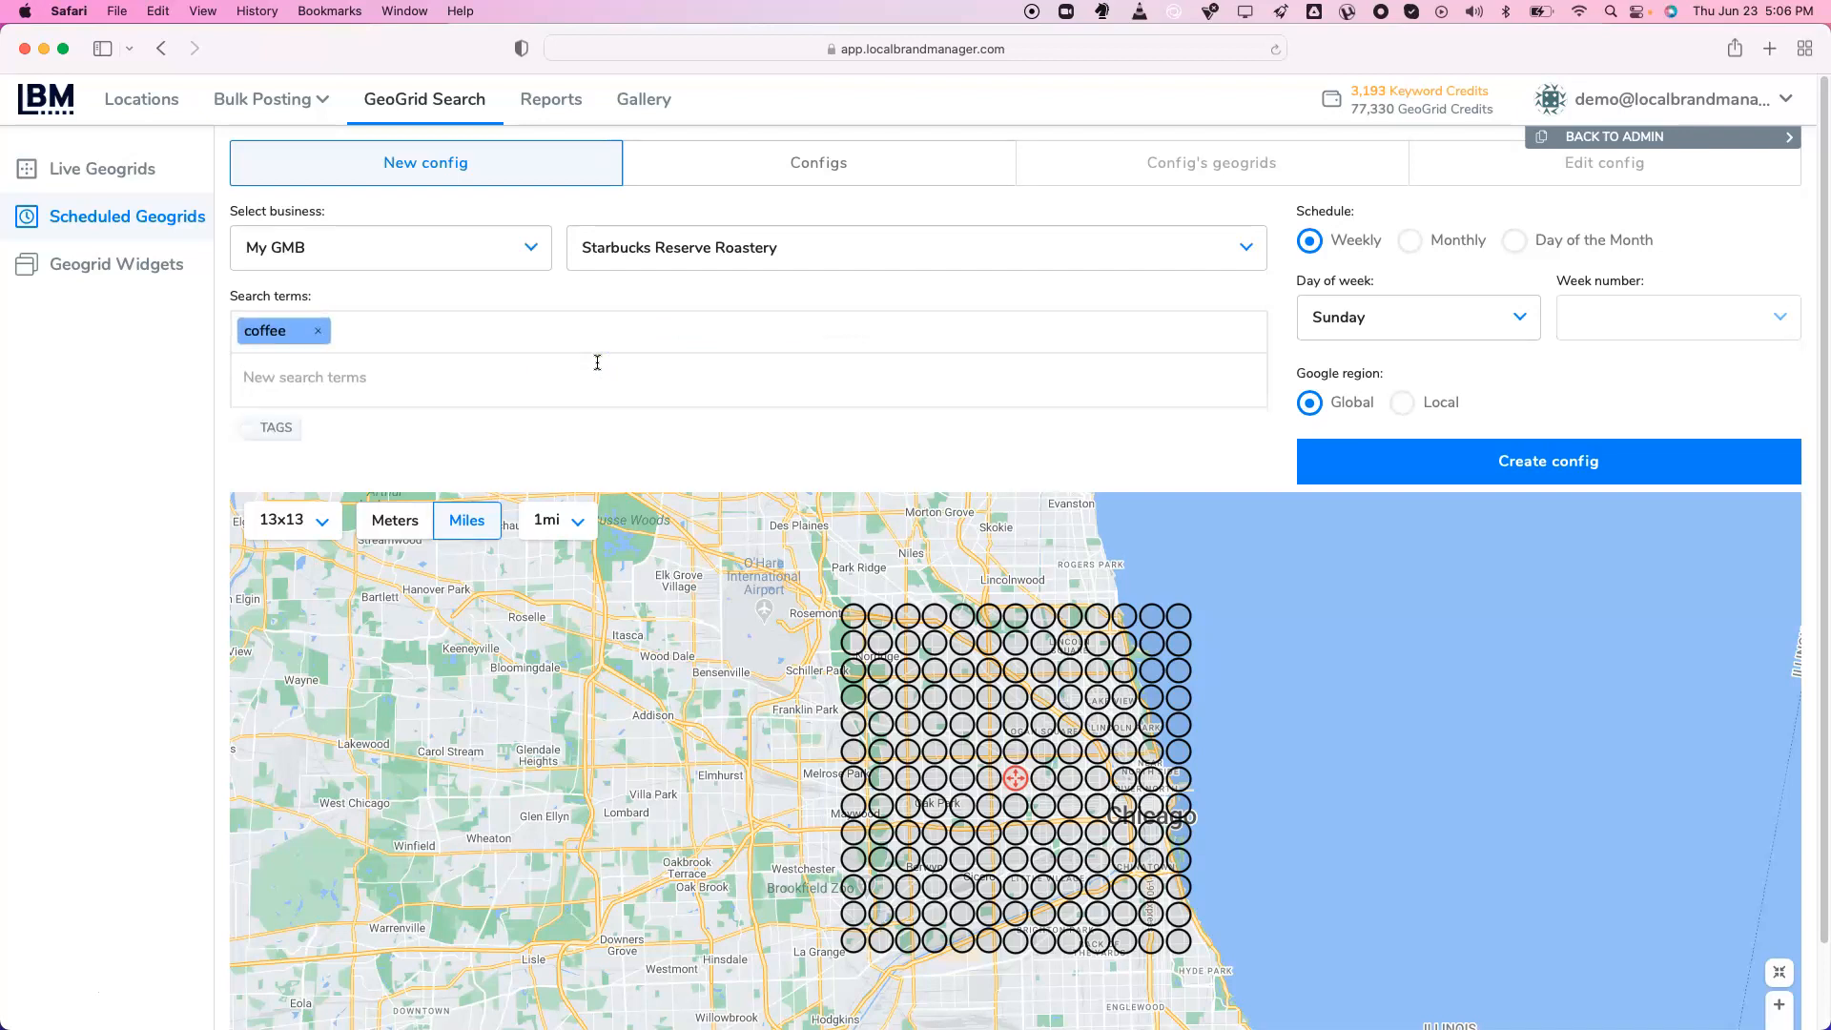
{"action": "type", "text": "starbuc"}
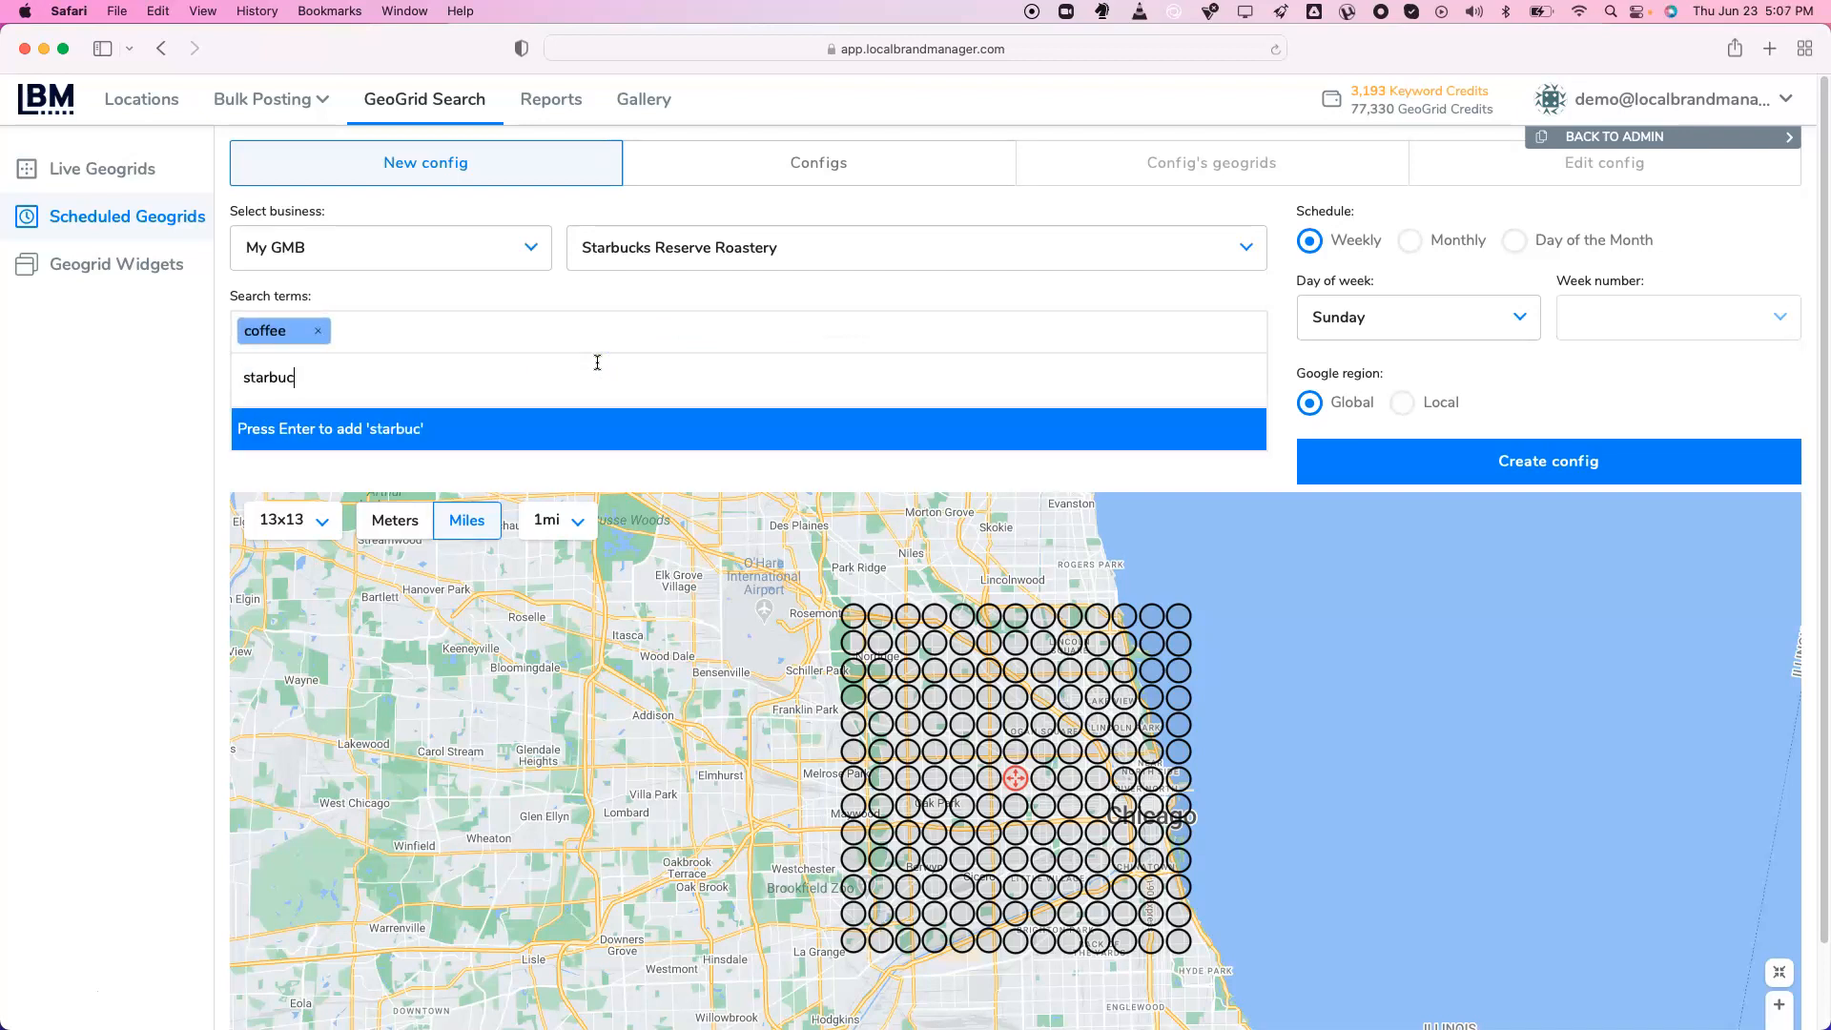
{"action": "type", "text": "ks"}
{"action": "key", "text": "Return"}
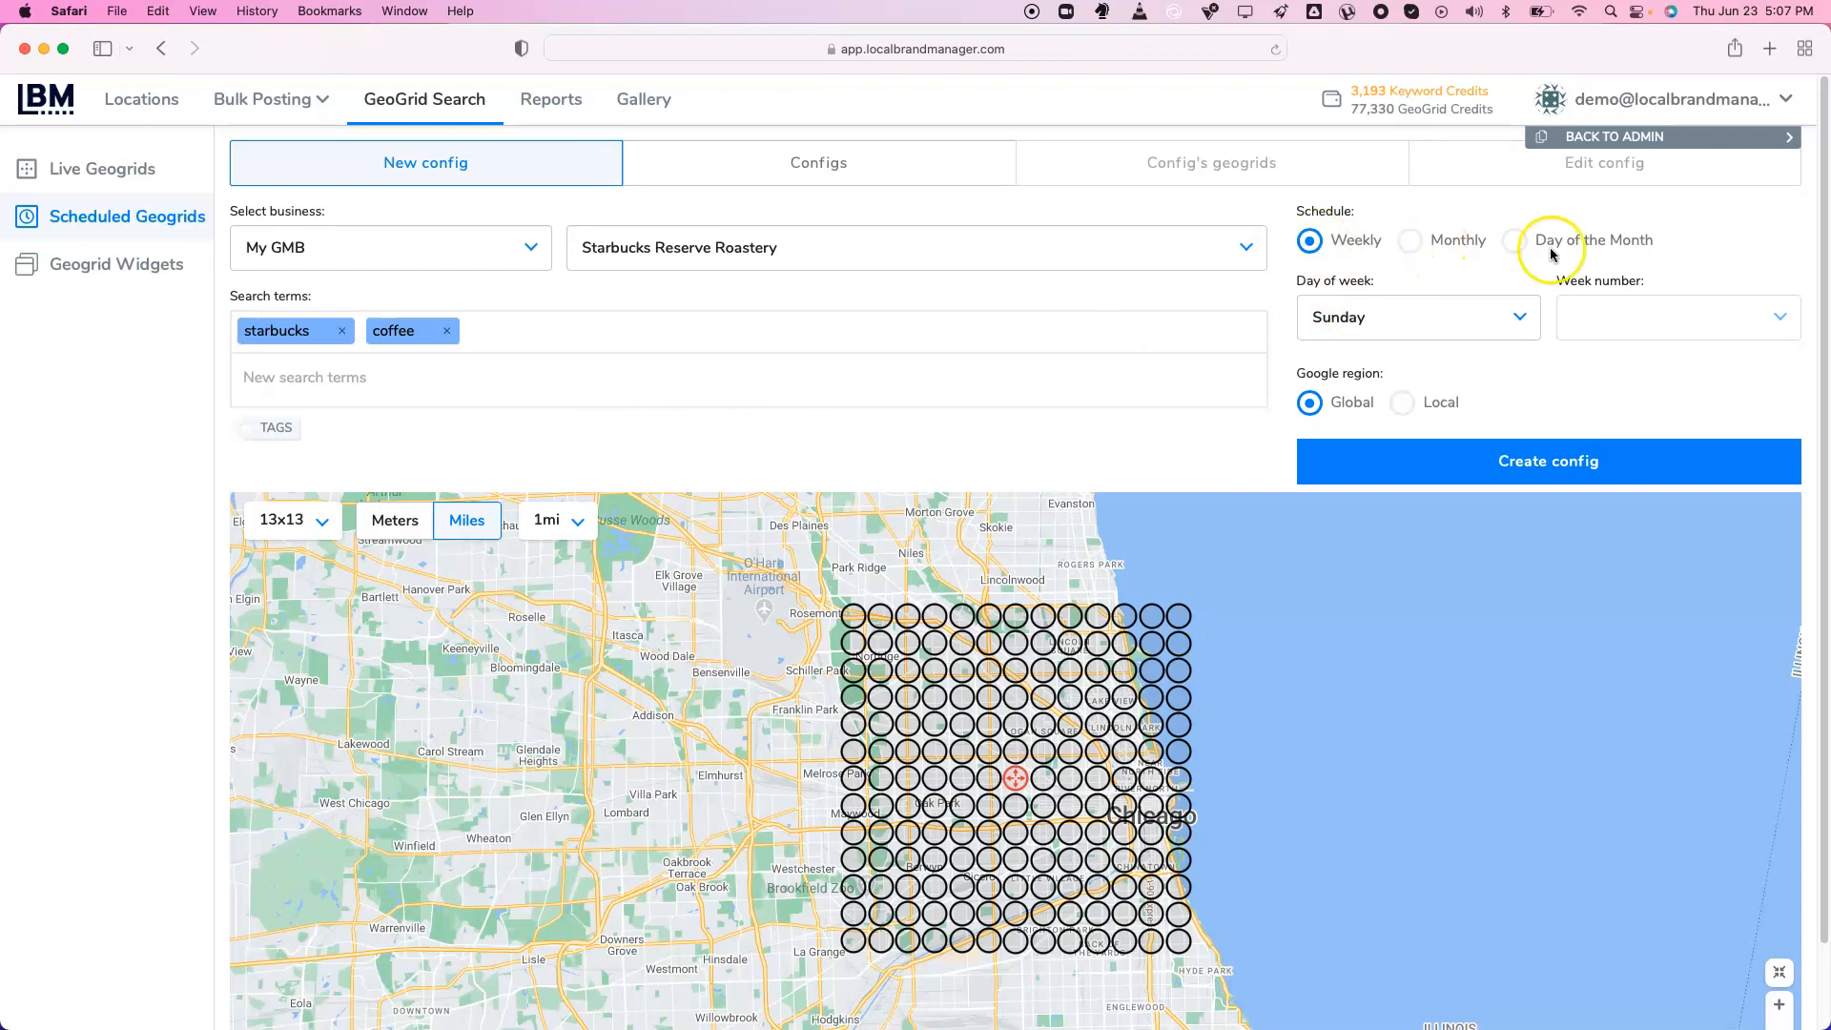
Schedule the config monthly on day 26 of the month, then go to Reports
{"action": "left_click", "coordinate": [1419, 314]}
{"action": "left_click", "coordinate": [1419, 466]}
{"action": "left_click", "coordinate": [1421, 246]}
{"action": "left_click", "coordinate": [1614, 319]}
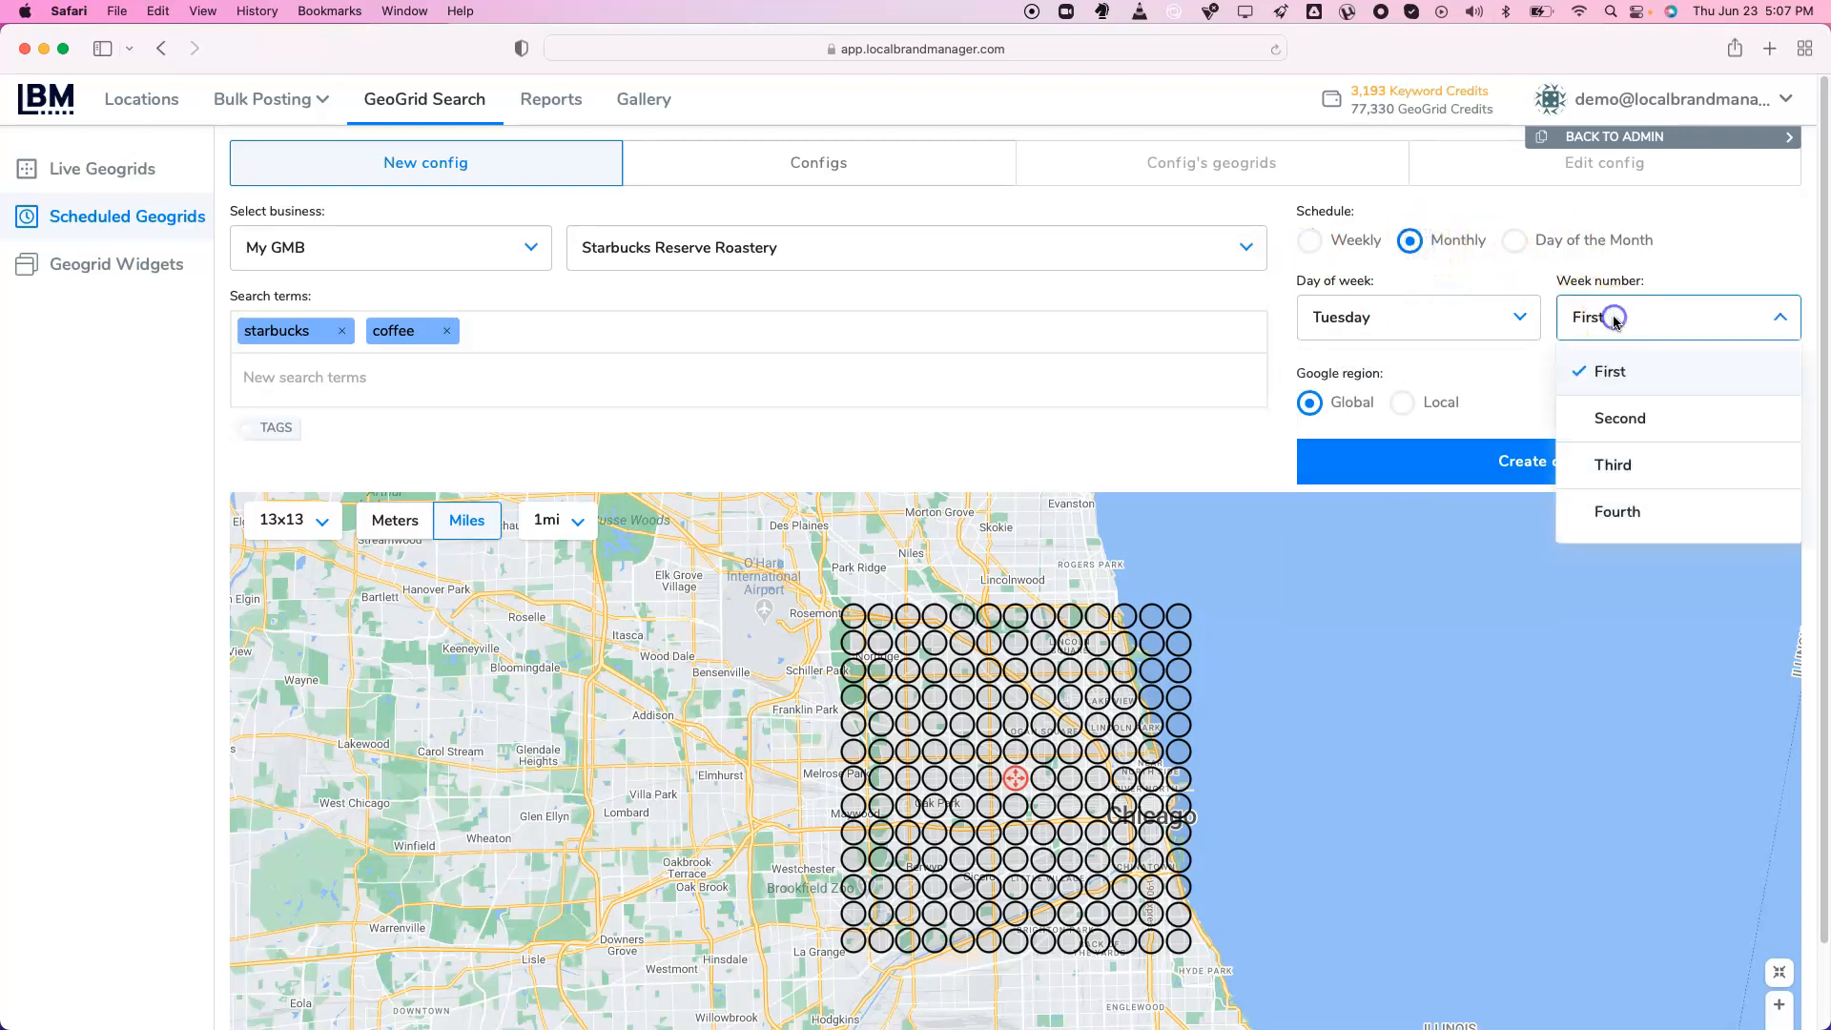
{"action": "left_click", "coordinate": [1637, 412]}
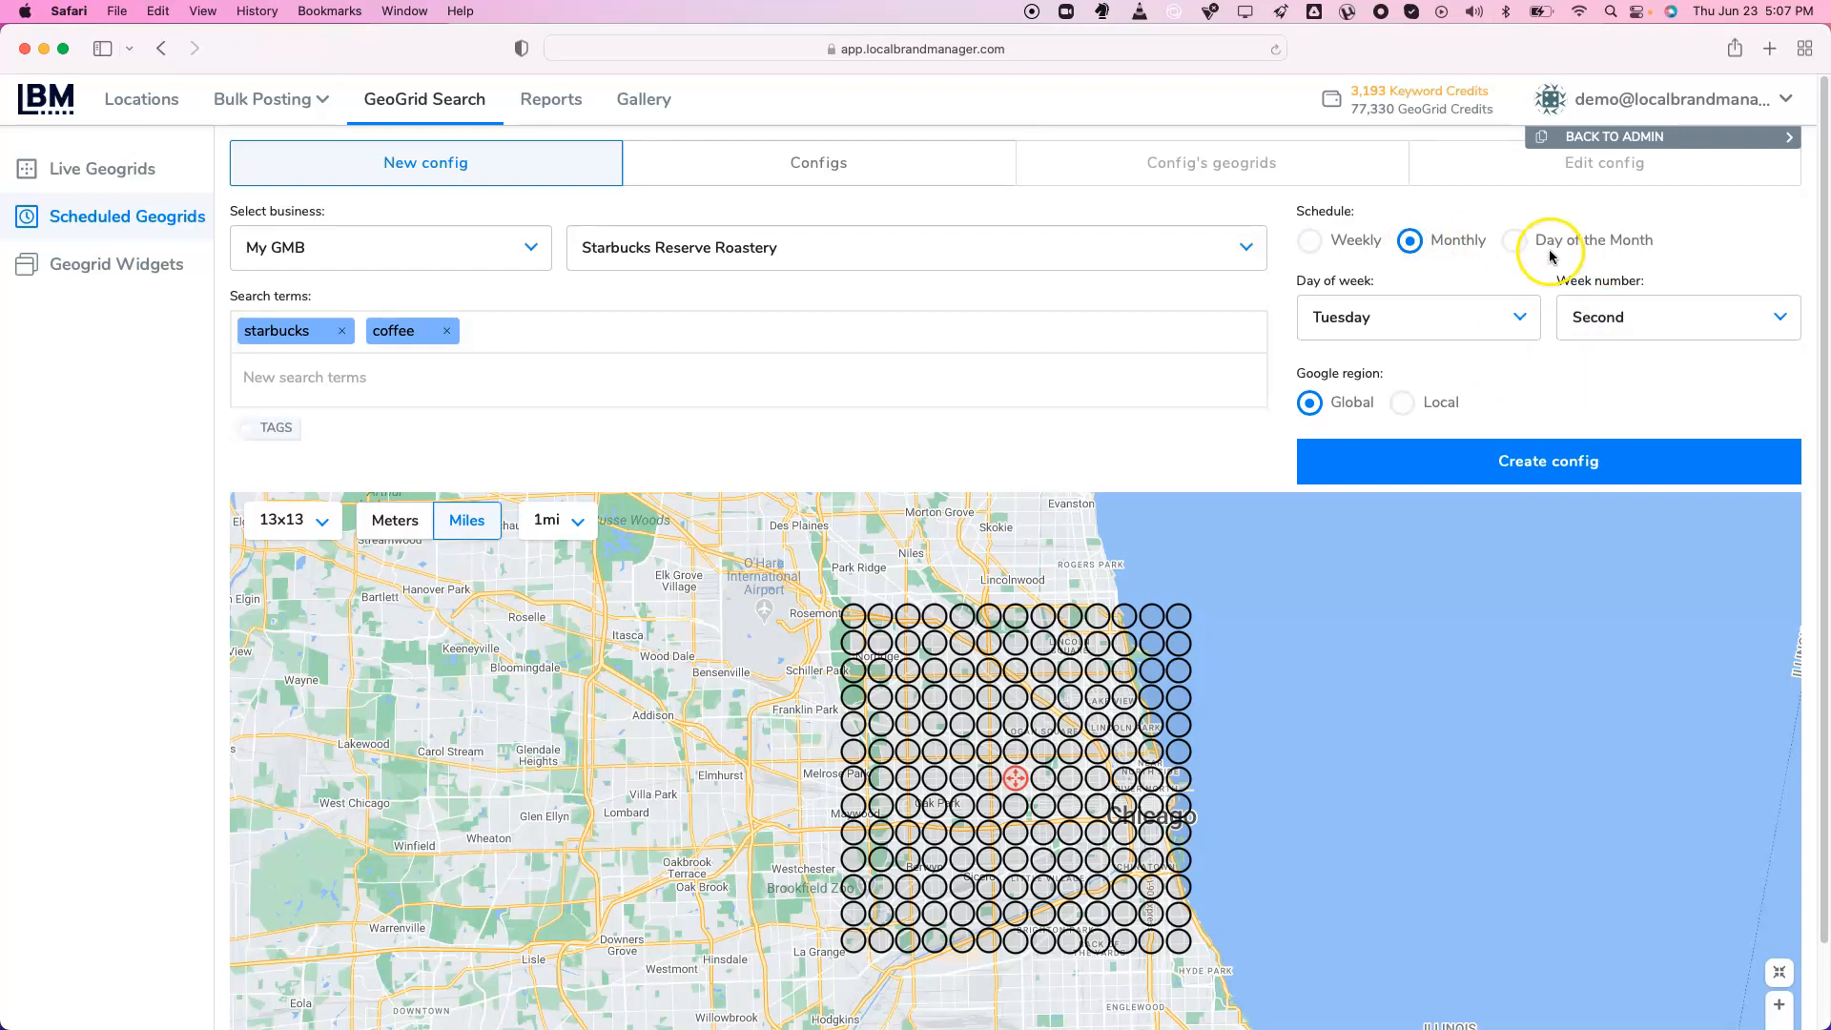
{"action": "left_click", "coordinate": [1516, 241]}
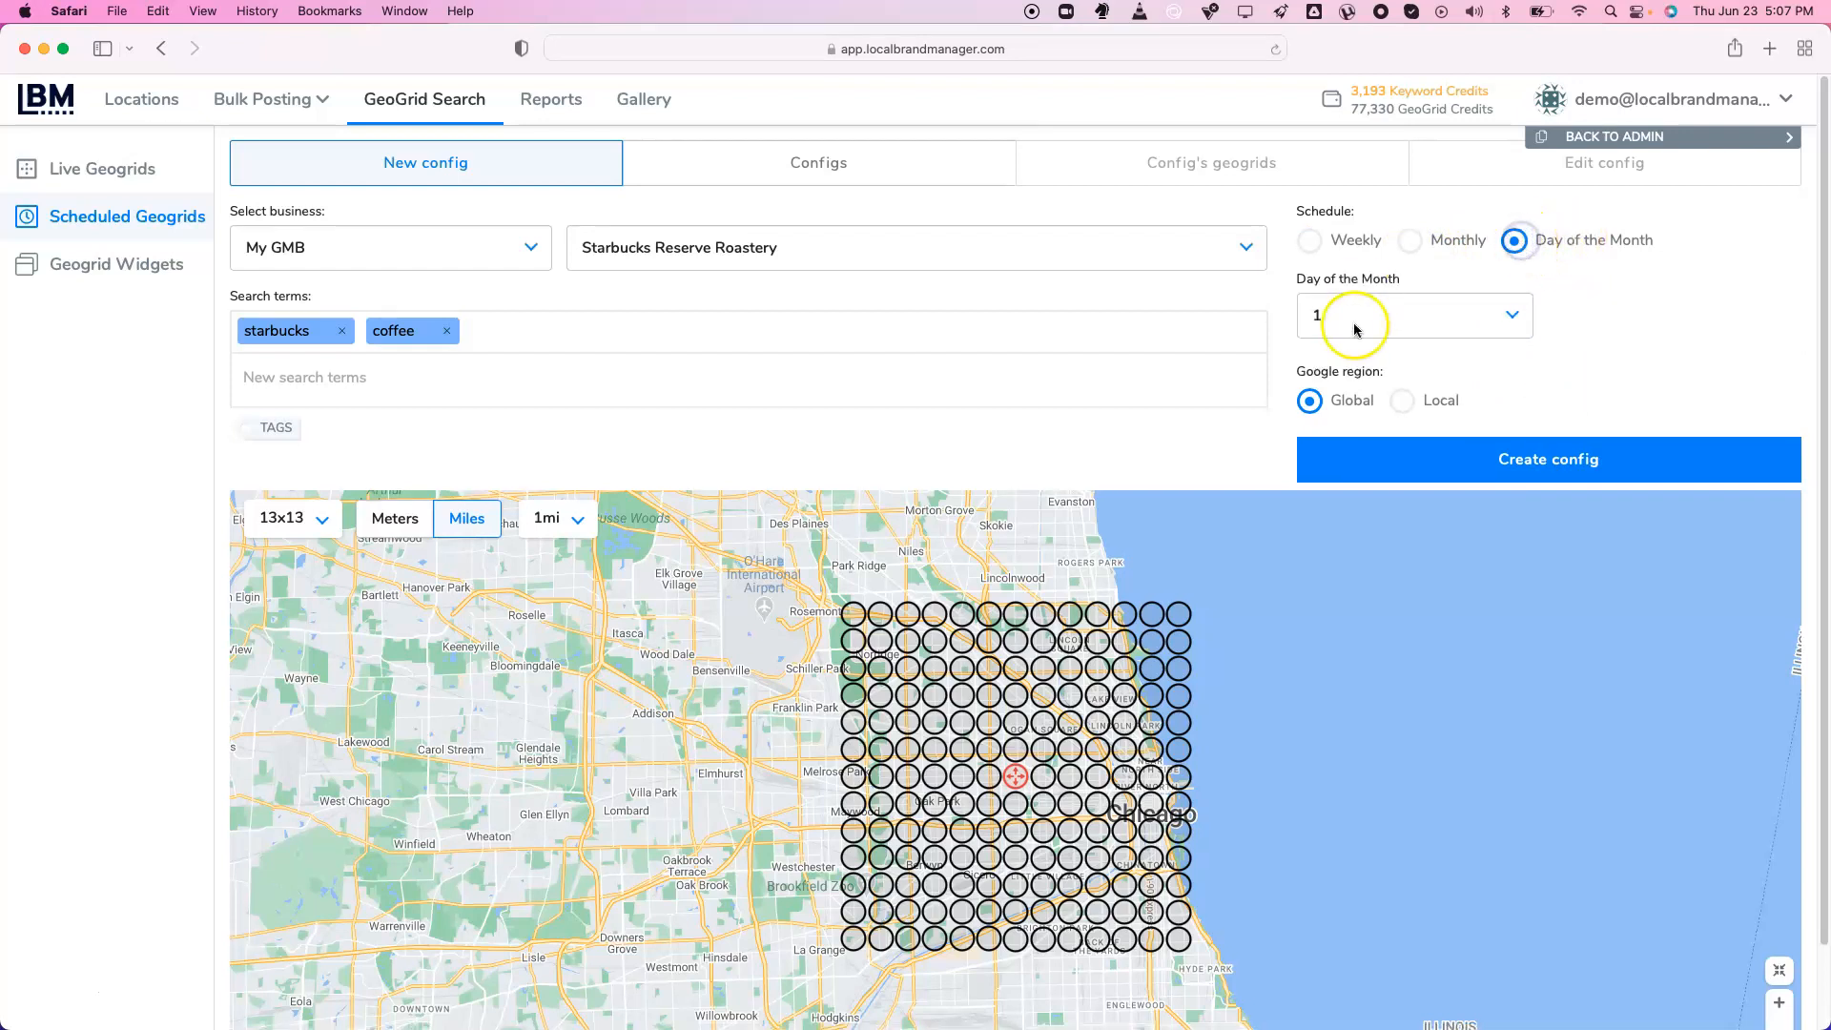
{"action": "left_click", "coordinate": [1386, 319]}
{"action": "scroll", "coordinate": [1367, 525], "scroll_direction": "down", "scroll_amount": 10}
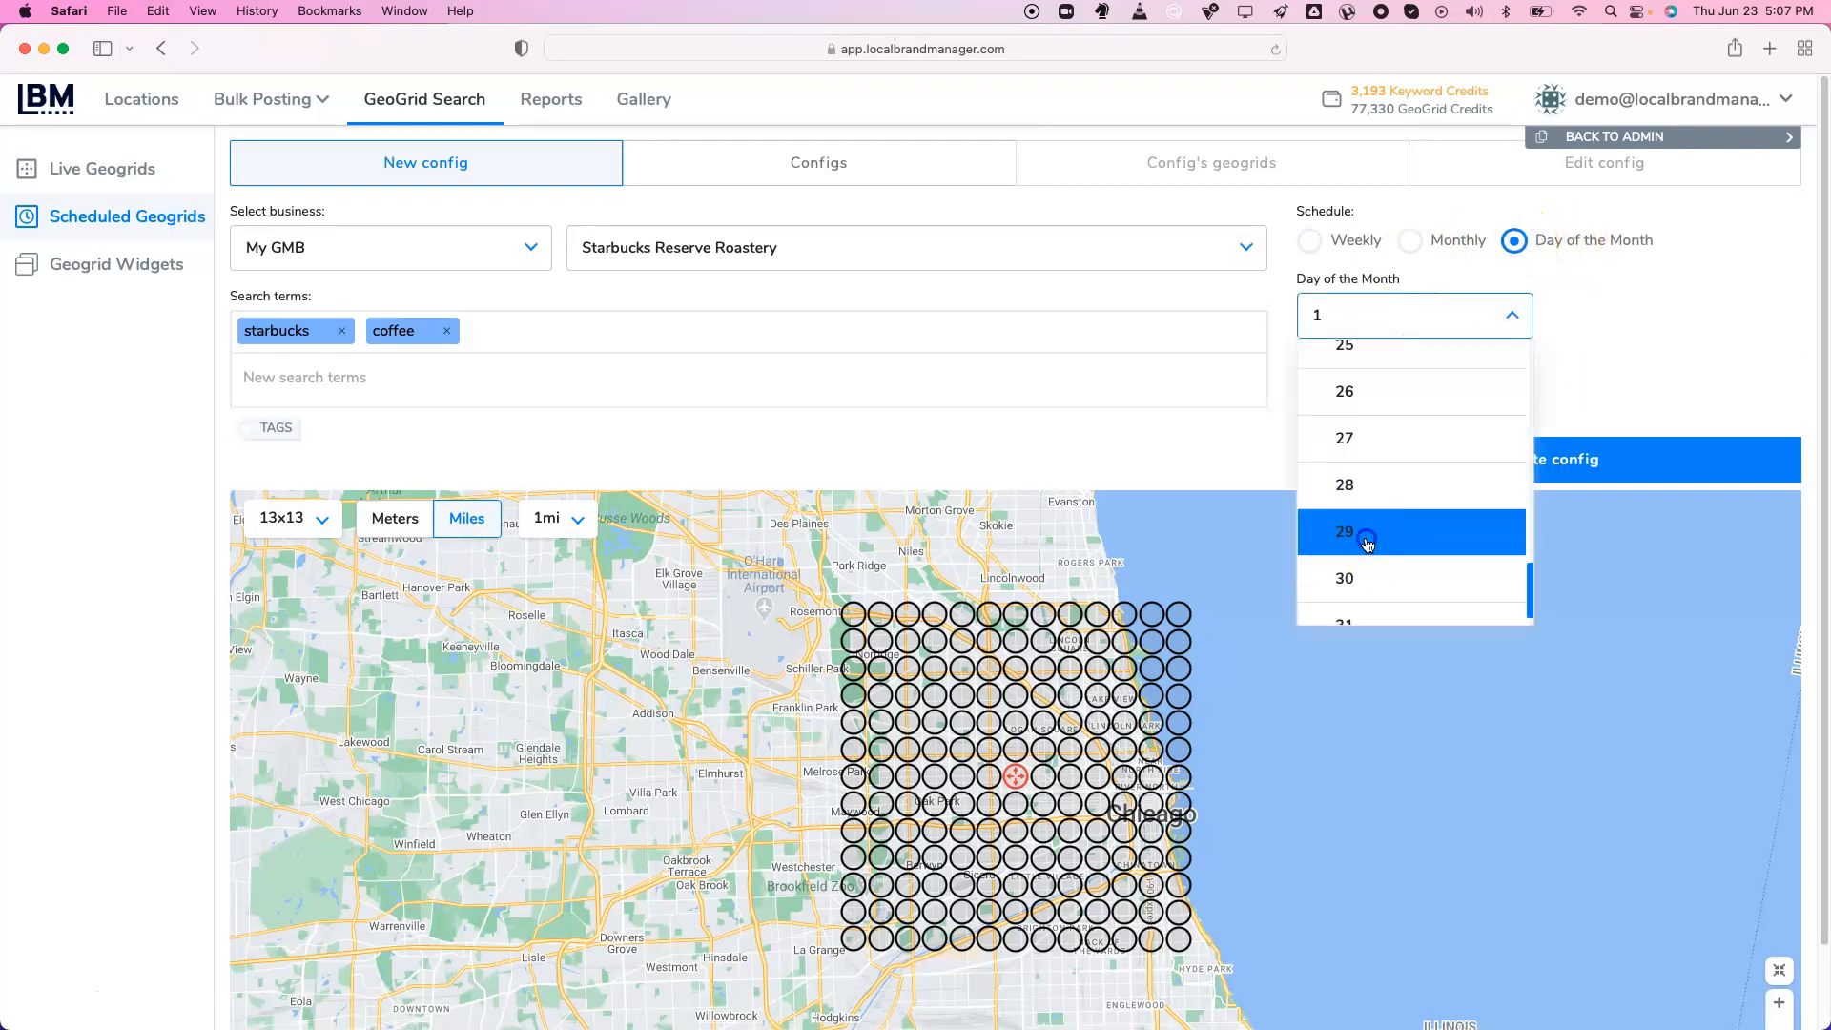
{"action": "left_click", "coordinate": [1366, 542]}
{"action": "left_click", "coordinate": [1398, 320]}
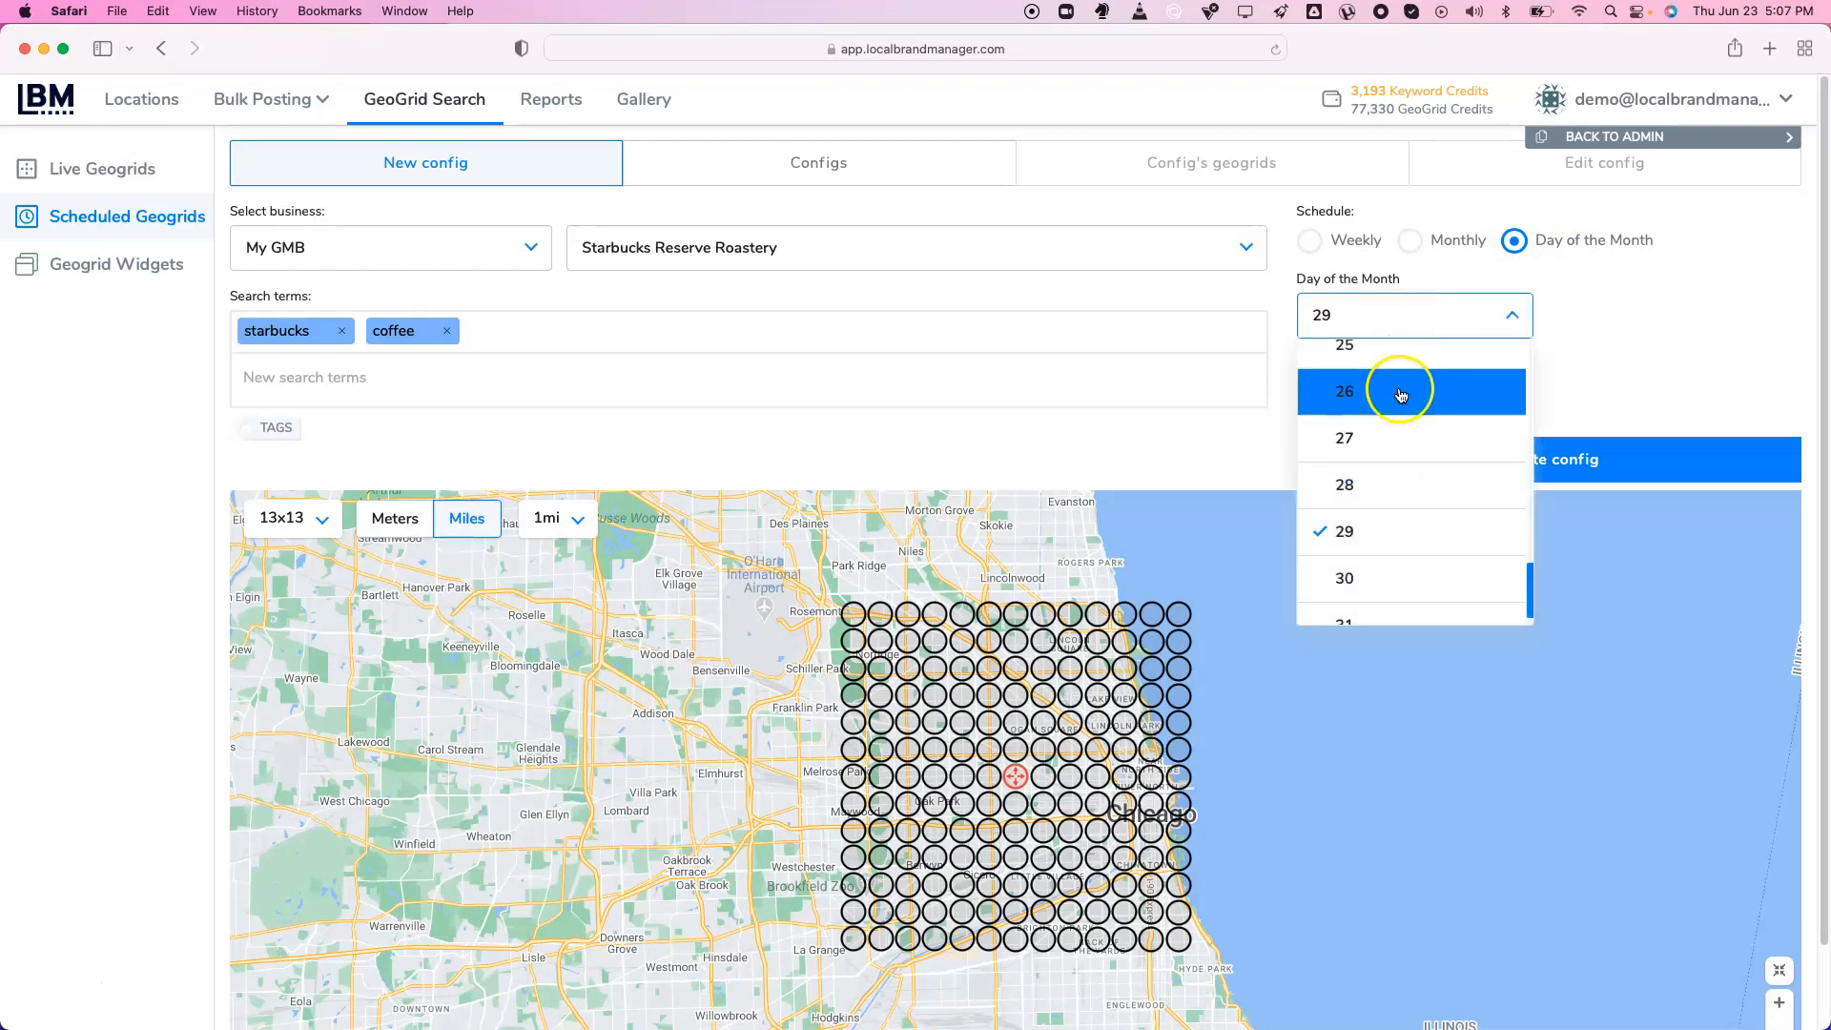
{"action": "left_click", "coordinate": [1399, 391]}
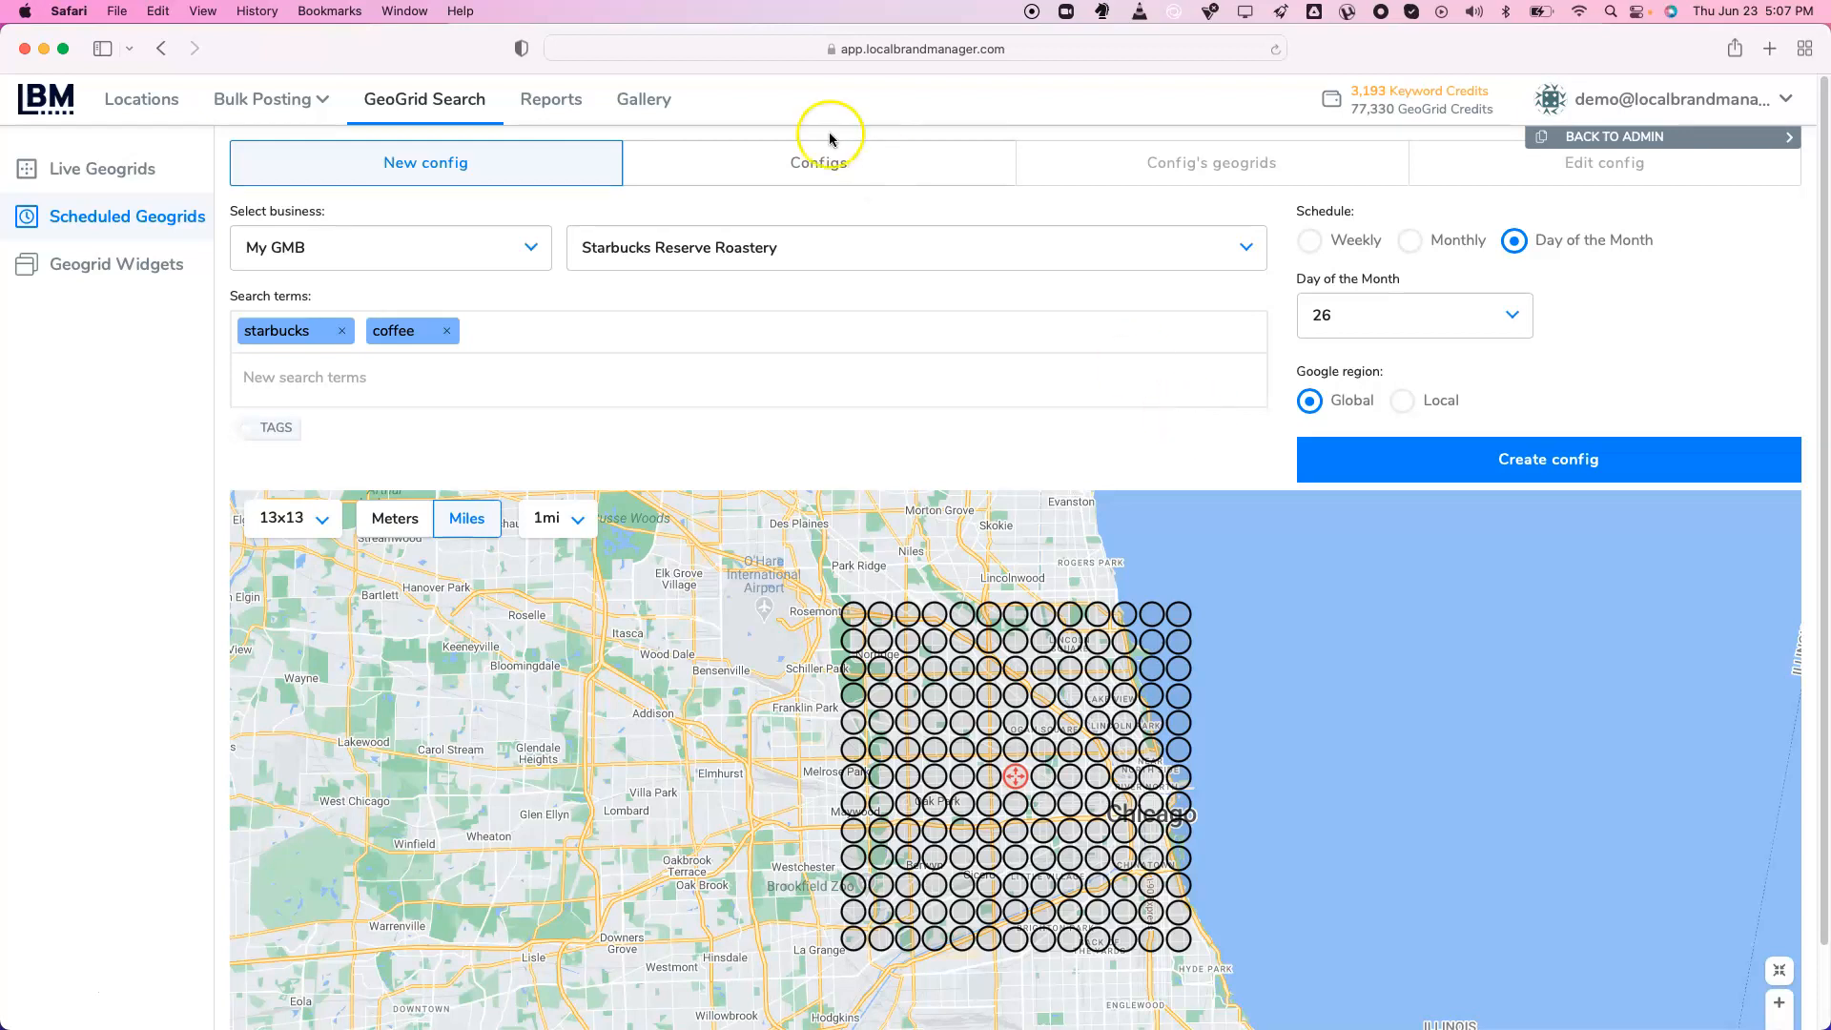
{"action": "left_click", "coordinate": [566, 101]}
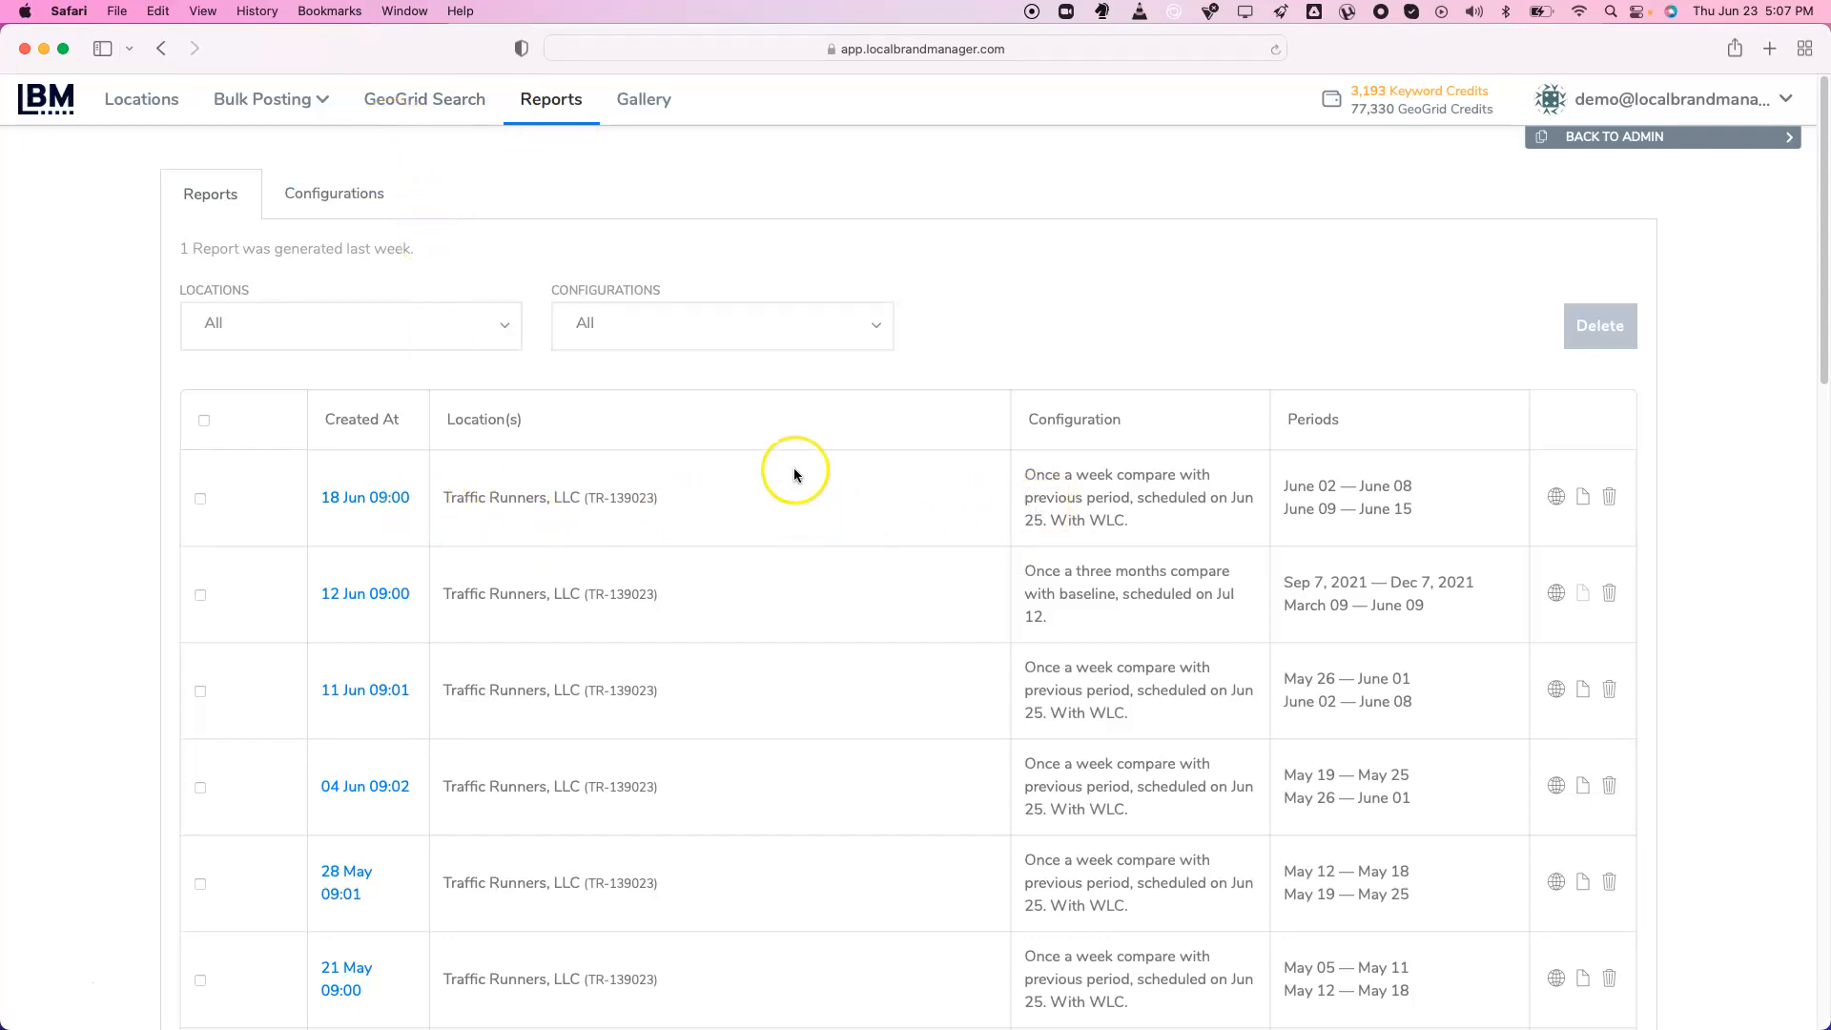
Create a report configuration named 'Local Brand Manager Demo Video' for Traffic Runners, LLC
{"action": "left_click", "coordinate": [353, 206]}
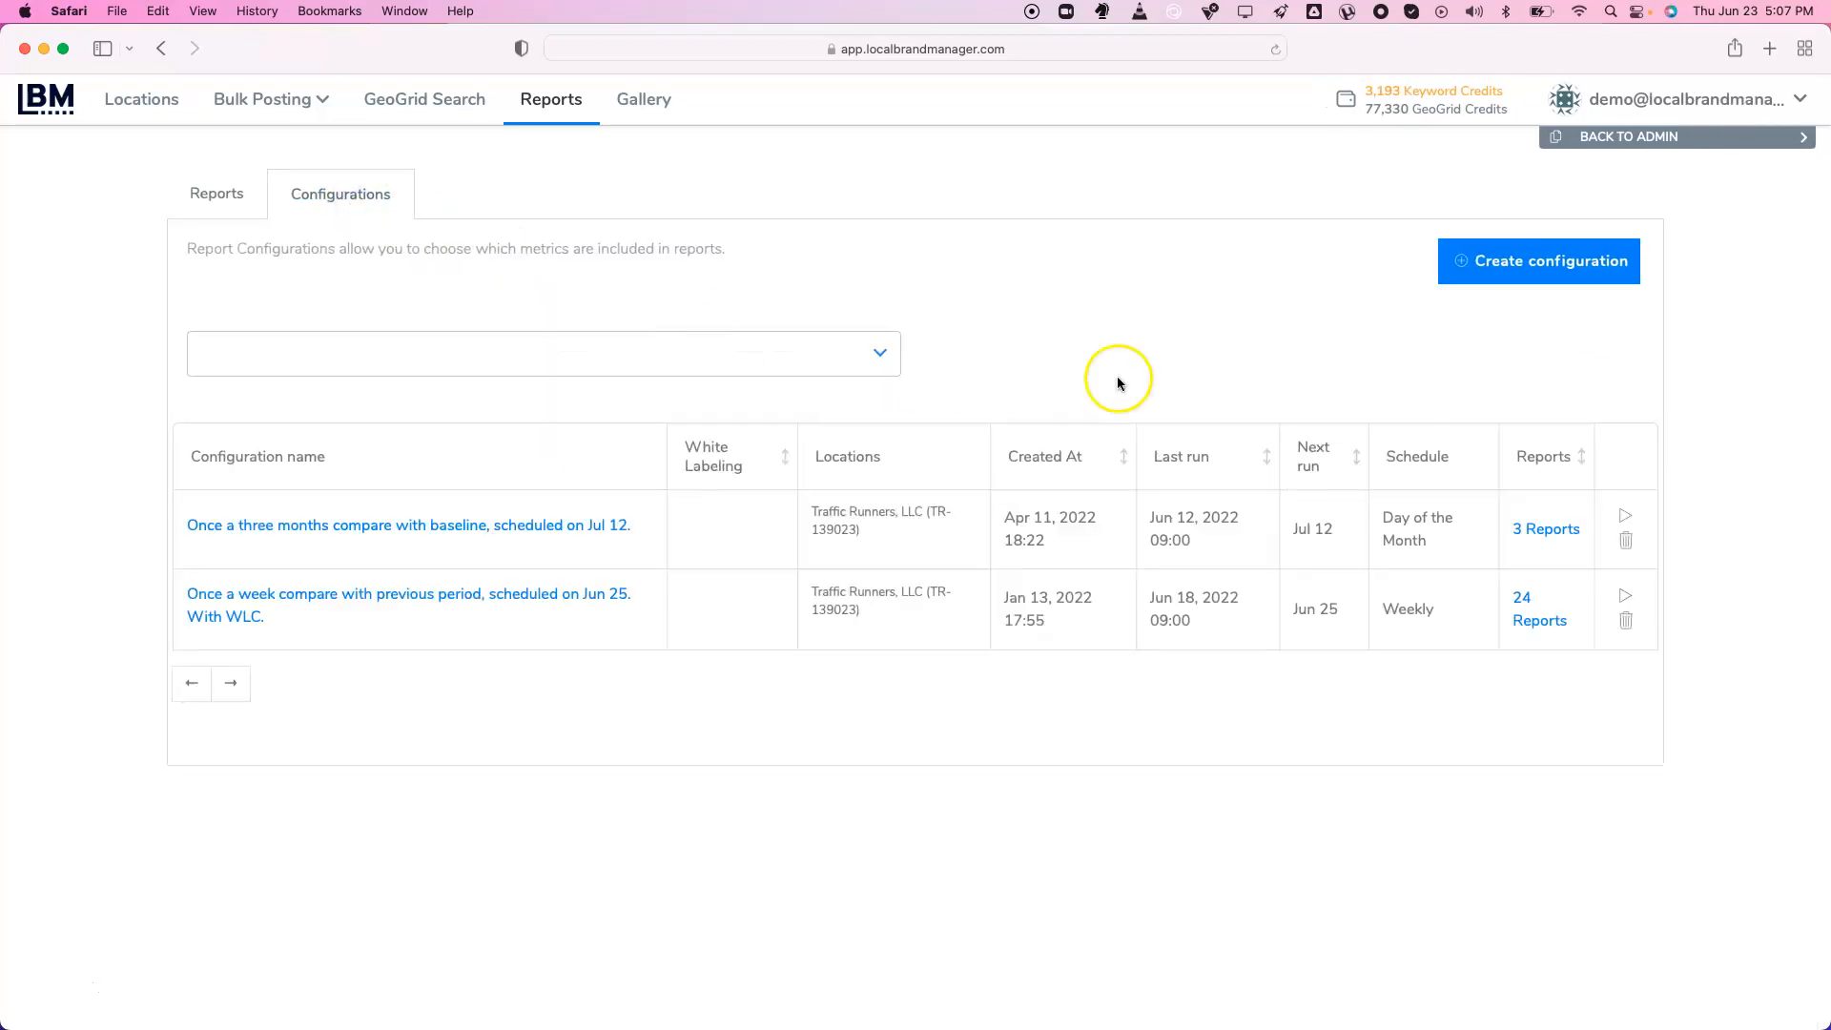
{"action": "left_click", "coordinate": [1535, 268]}
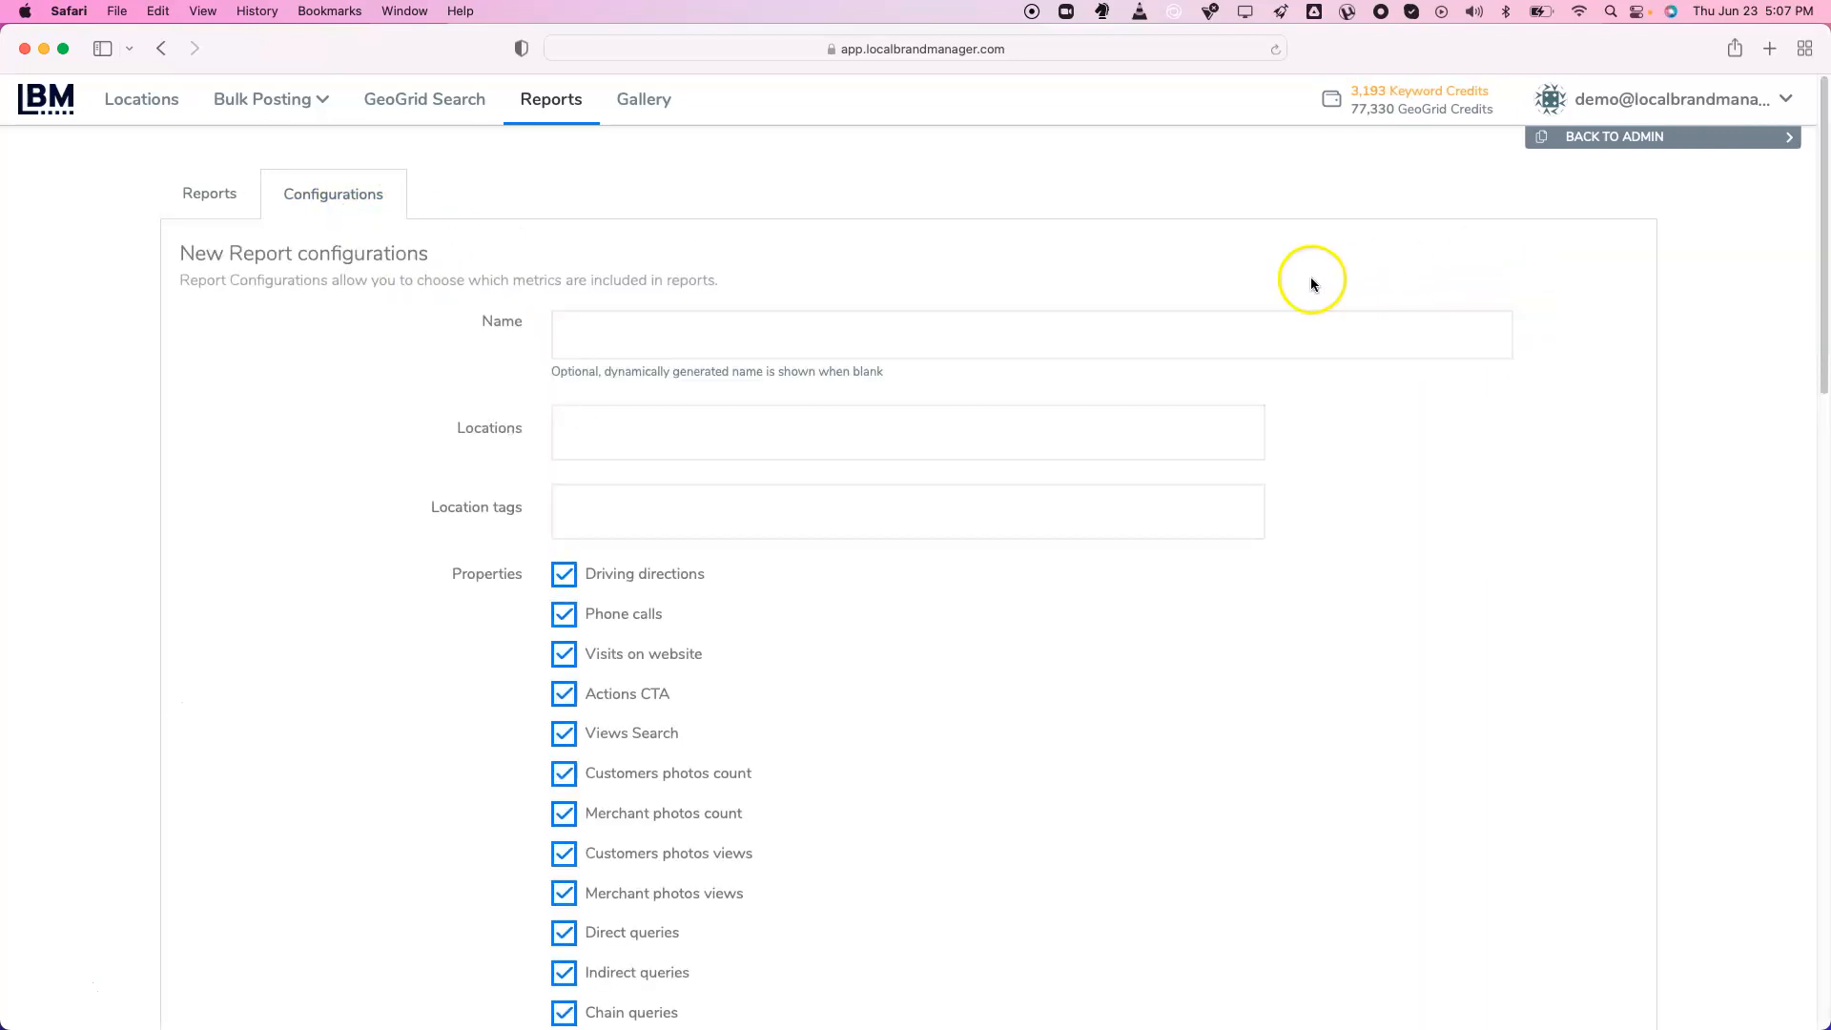
{"action": "left_click", "coordinate": [884, 342]}
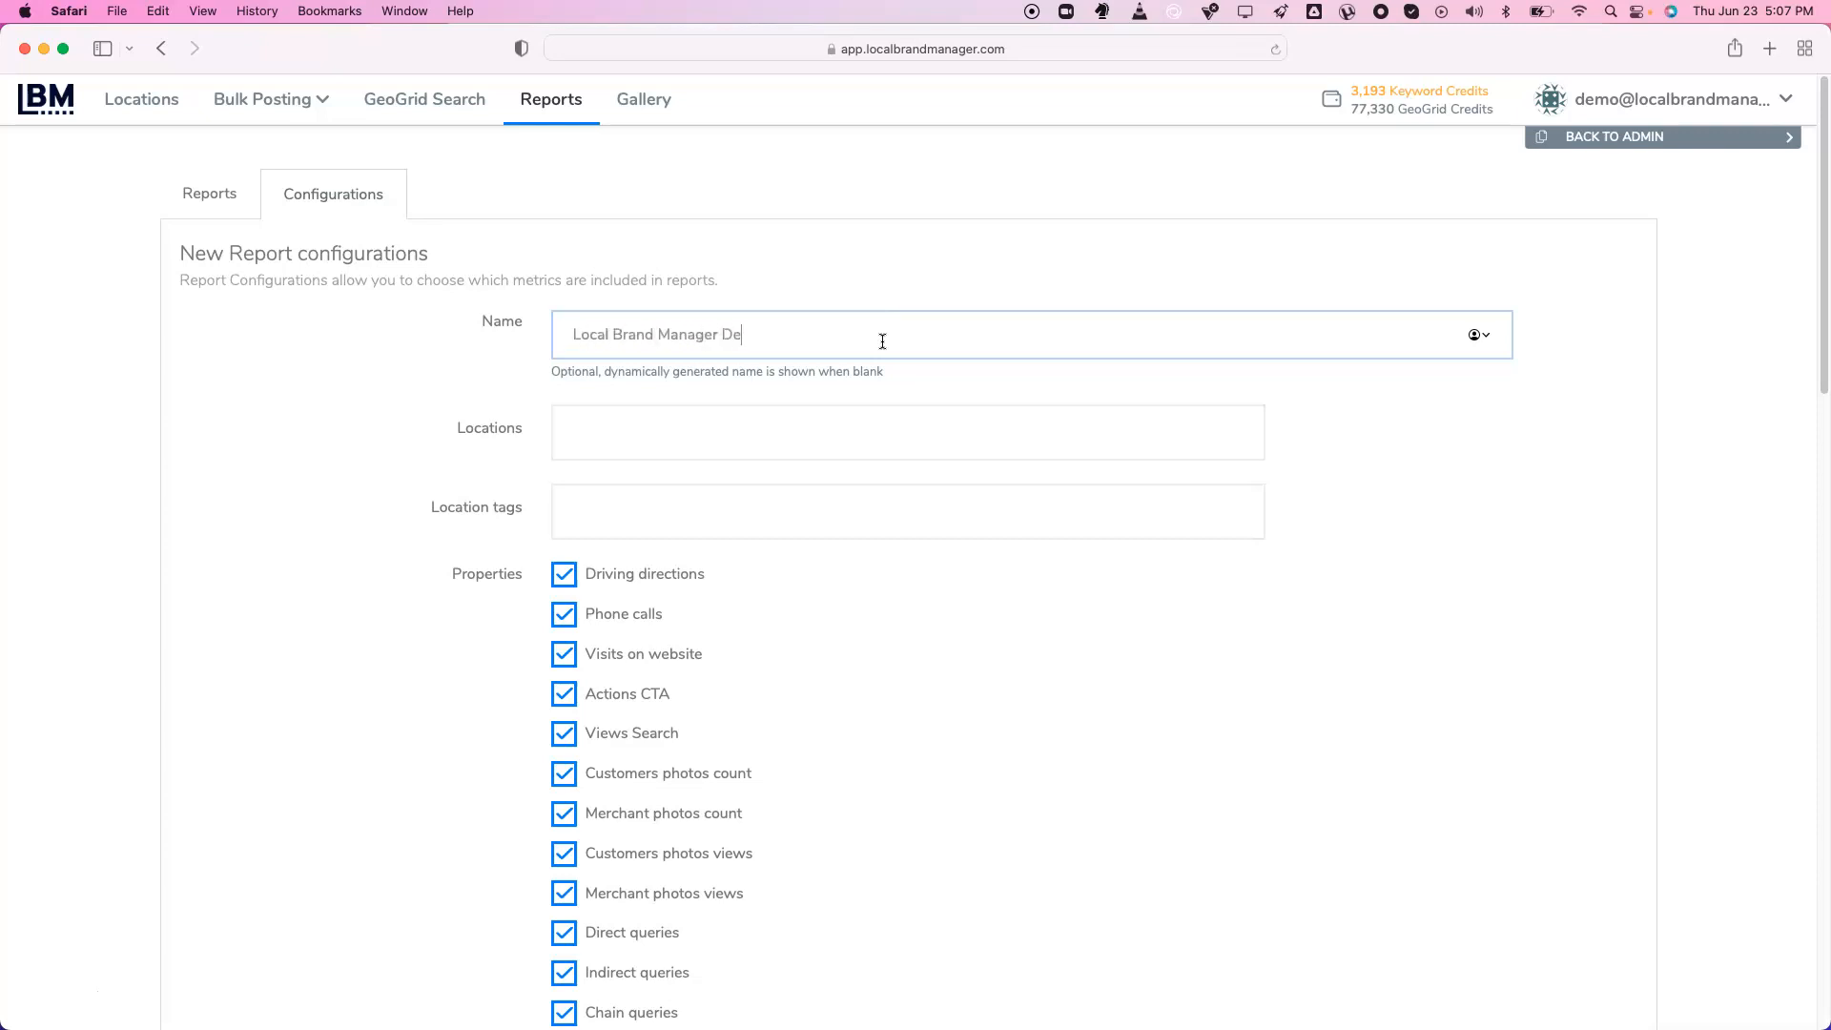
{"action": "left_click", "coordinate": [882, 443]}
{"action": "left_click", "coordinate": [866, 523]}
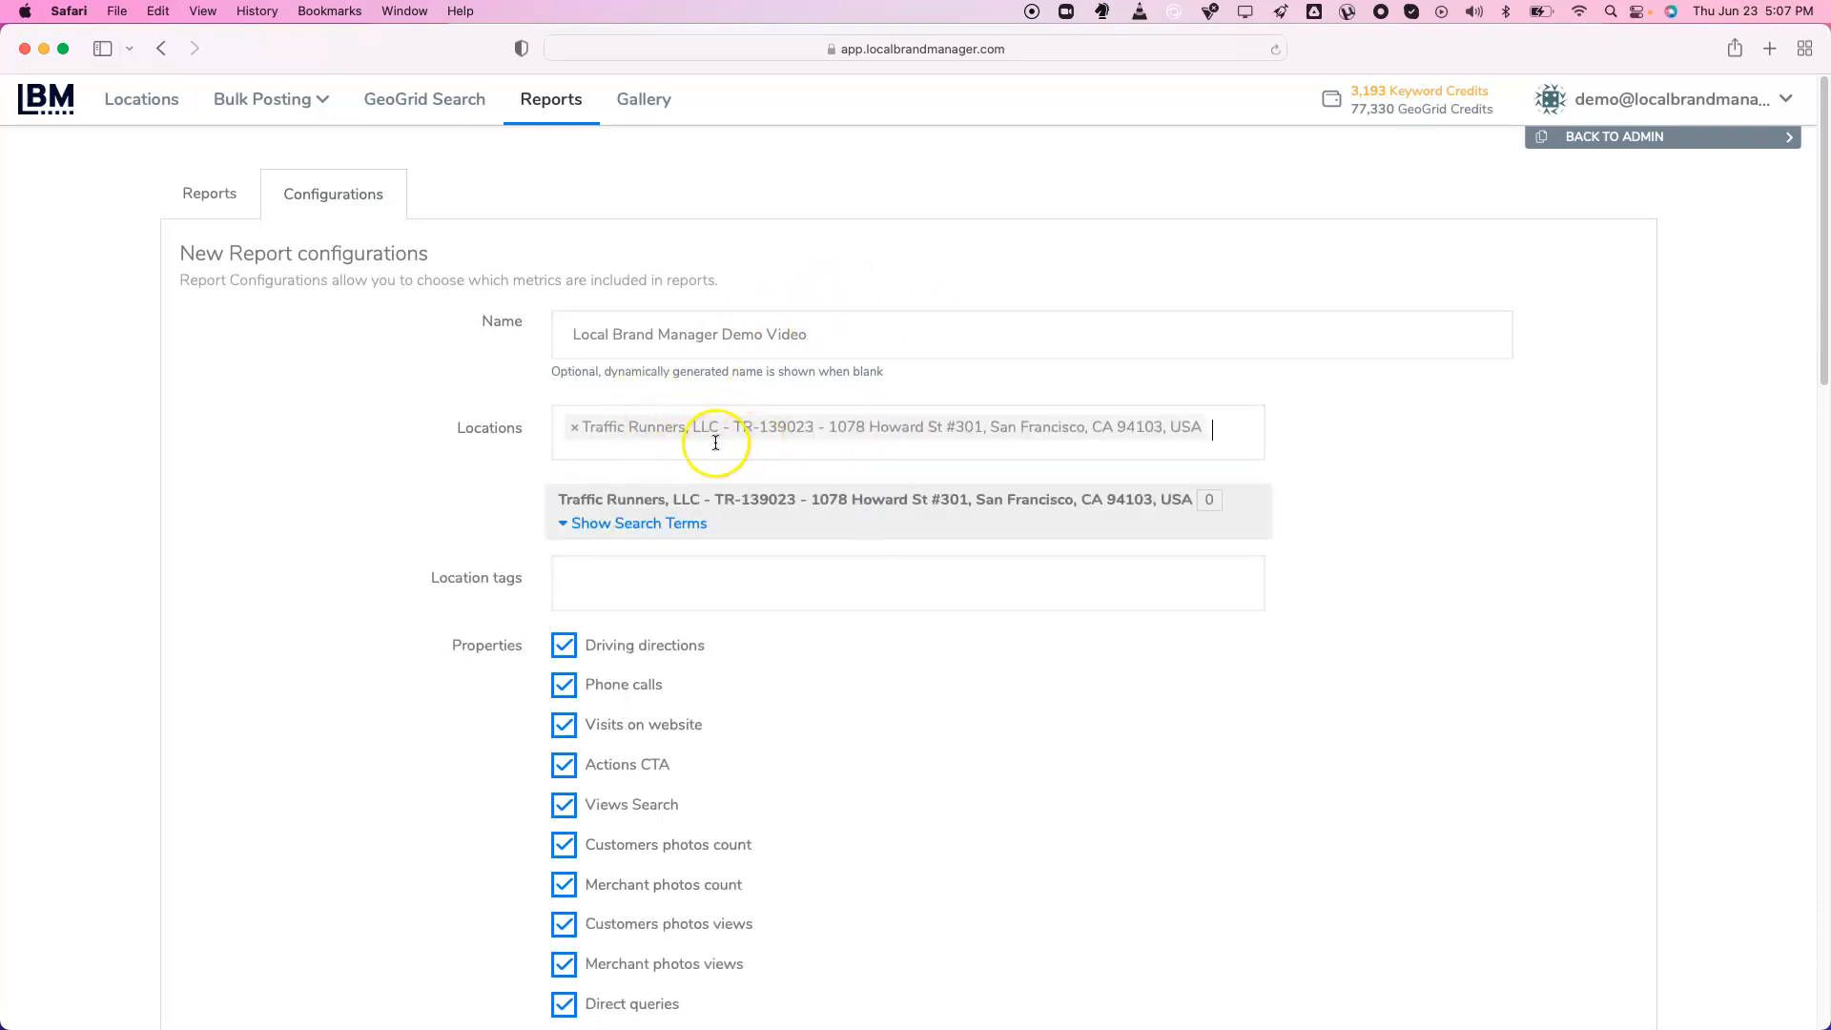
Include all three search terms: both 'hire ruby on rails developers' terms and 'ruby on rails'
{"action": "left_click", "coordinate": [637, 526]}
{"action": "left_click", "coordinate": [580, 568]}
{"action": "left_click", "coordinate": [580, 591]}
{"action": "left_click", "coordinate": [584, 616]}
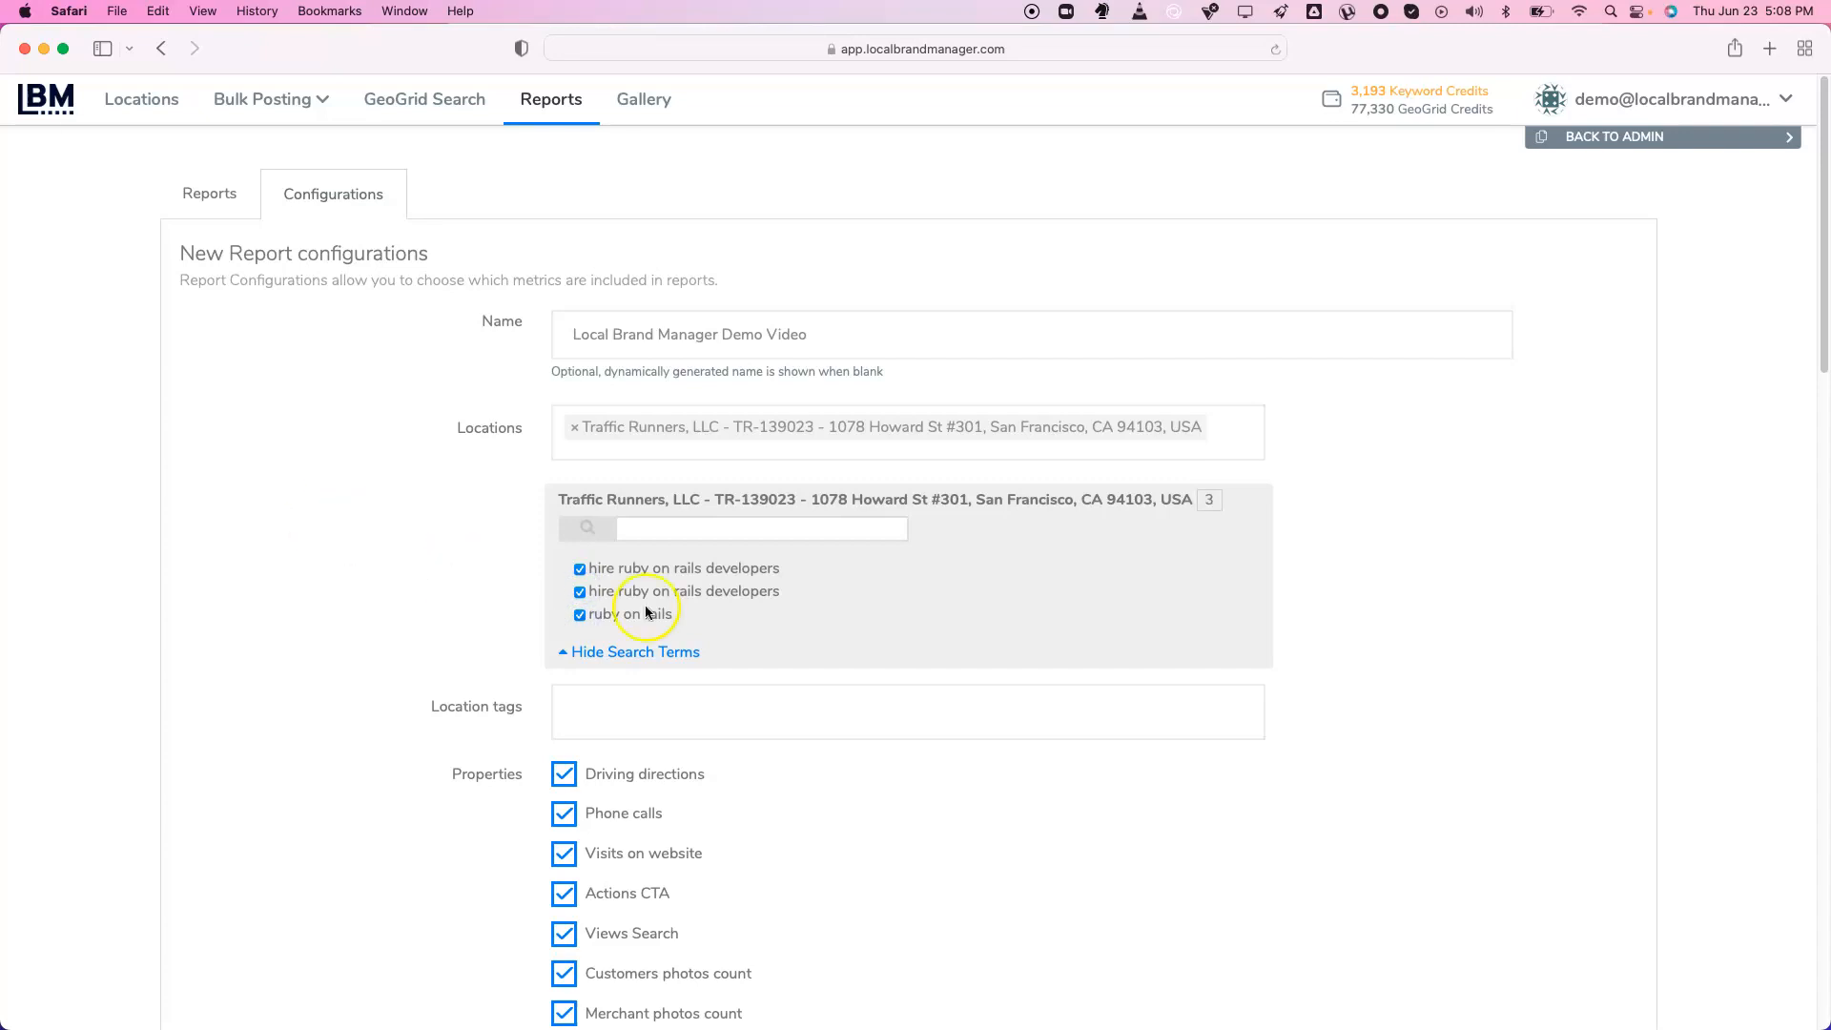
{"action": "left_click", "coordinate": [580, 591]}
{"action": "left_click", "coordinate": [581, 573]}
{"action": "left_click", "coordinate": [580, 591]}
Leave Location tags empty and re-include Driving directions among the report properties
{"action": "scroll", "coordinate": [387, 549], "scroll_direction": "down", "scroll_amount": 5}
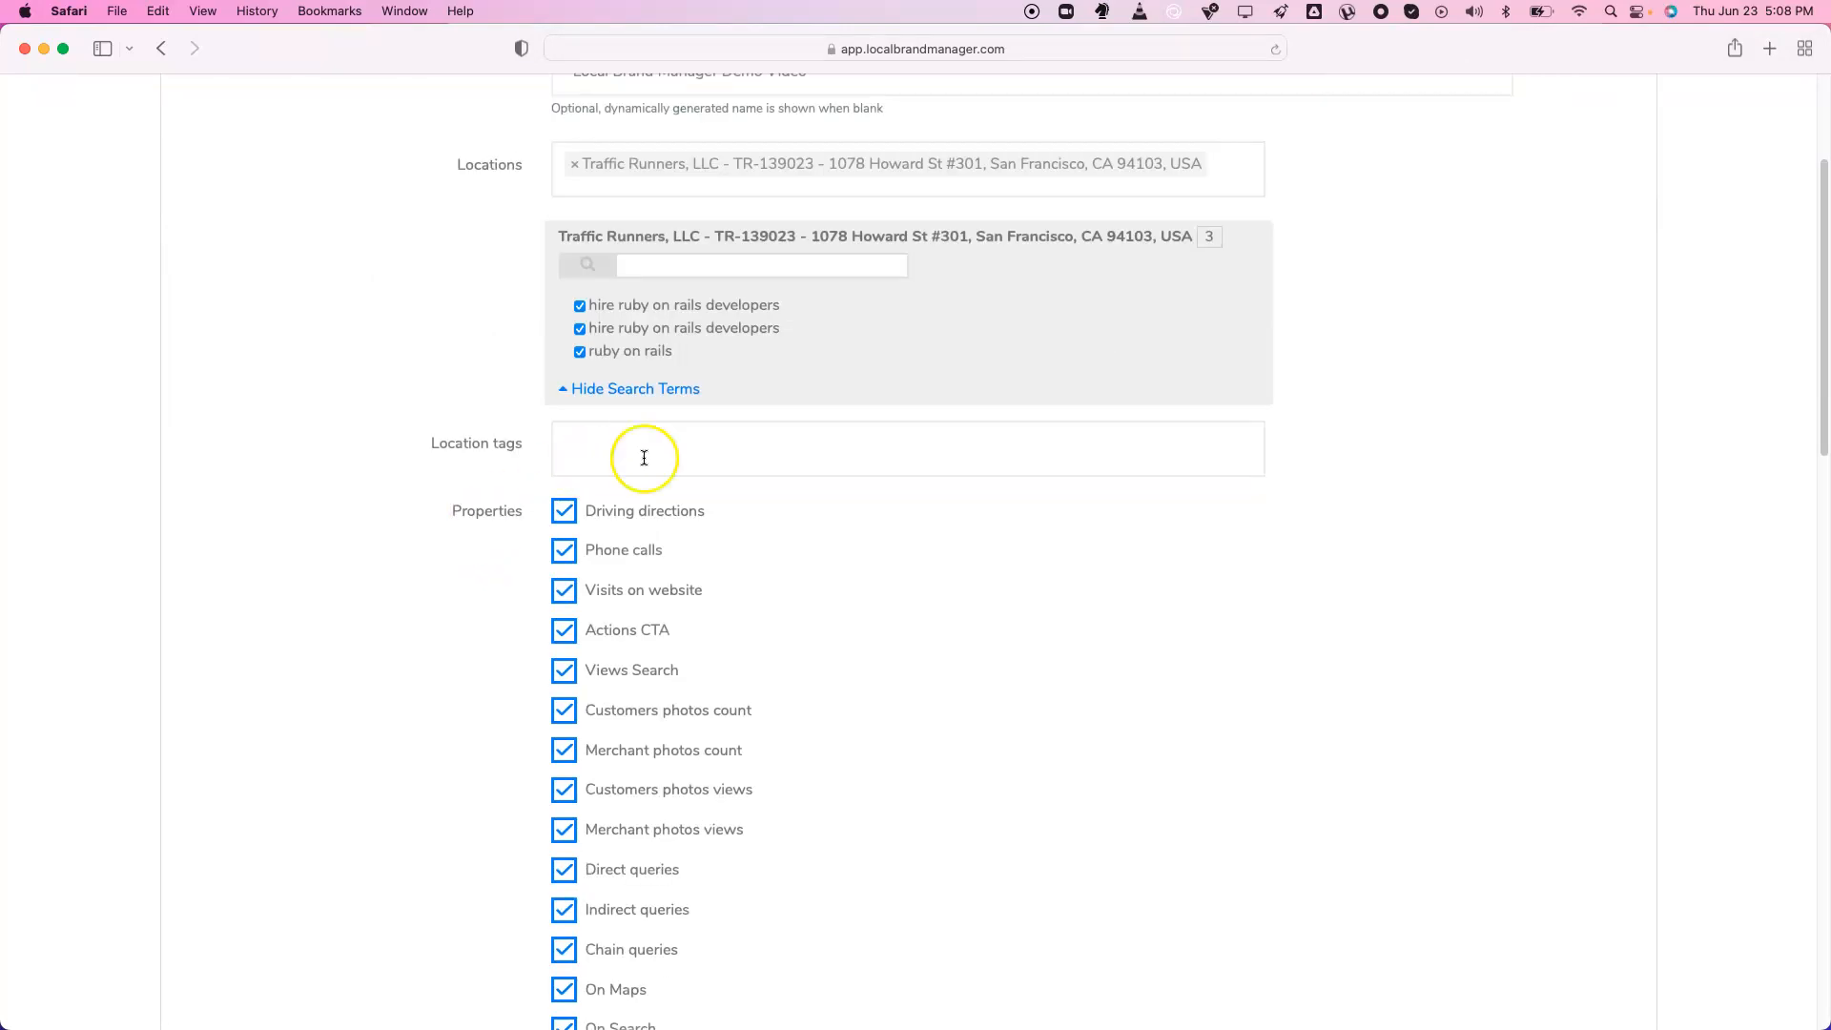
{"action": "left_click", "coordinate": [435, 446]}
{"action": "left_click", "coordinate": [609, 450]}
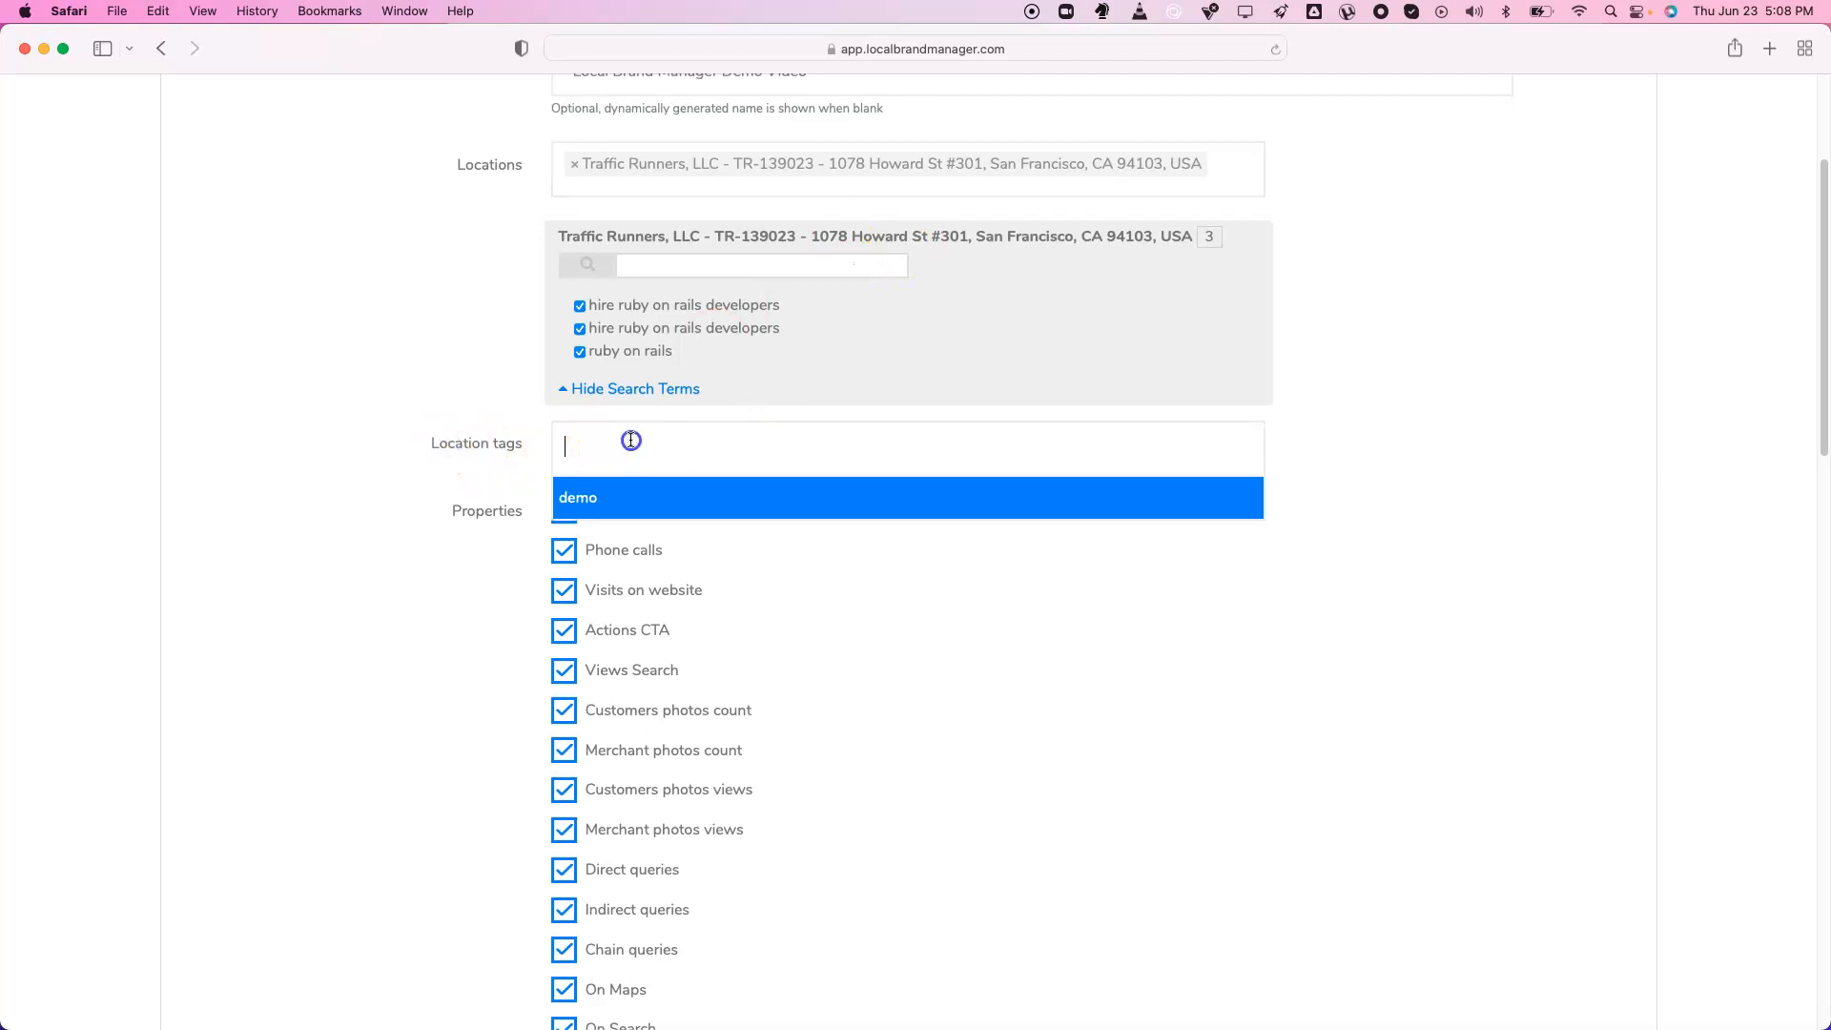
{"action": "left_click", "coordinate": [418, 441]}
{"action": "scroll", "coordinate": [417, 447], "scroll_direction": "down", "scroll_amount": 2}
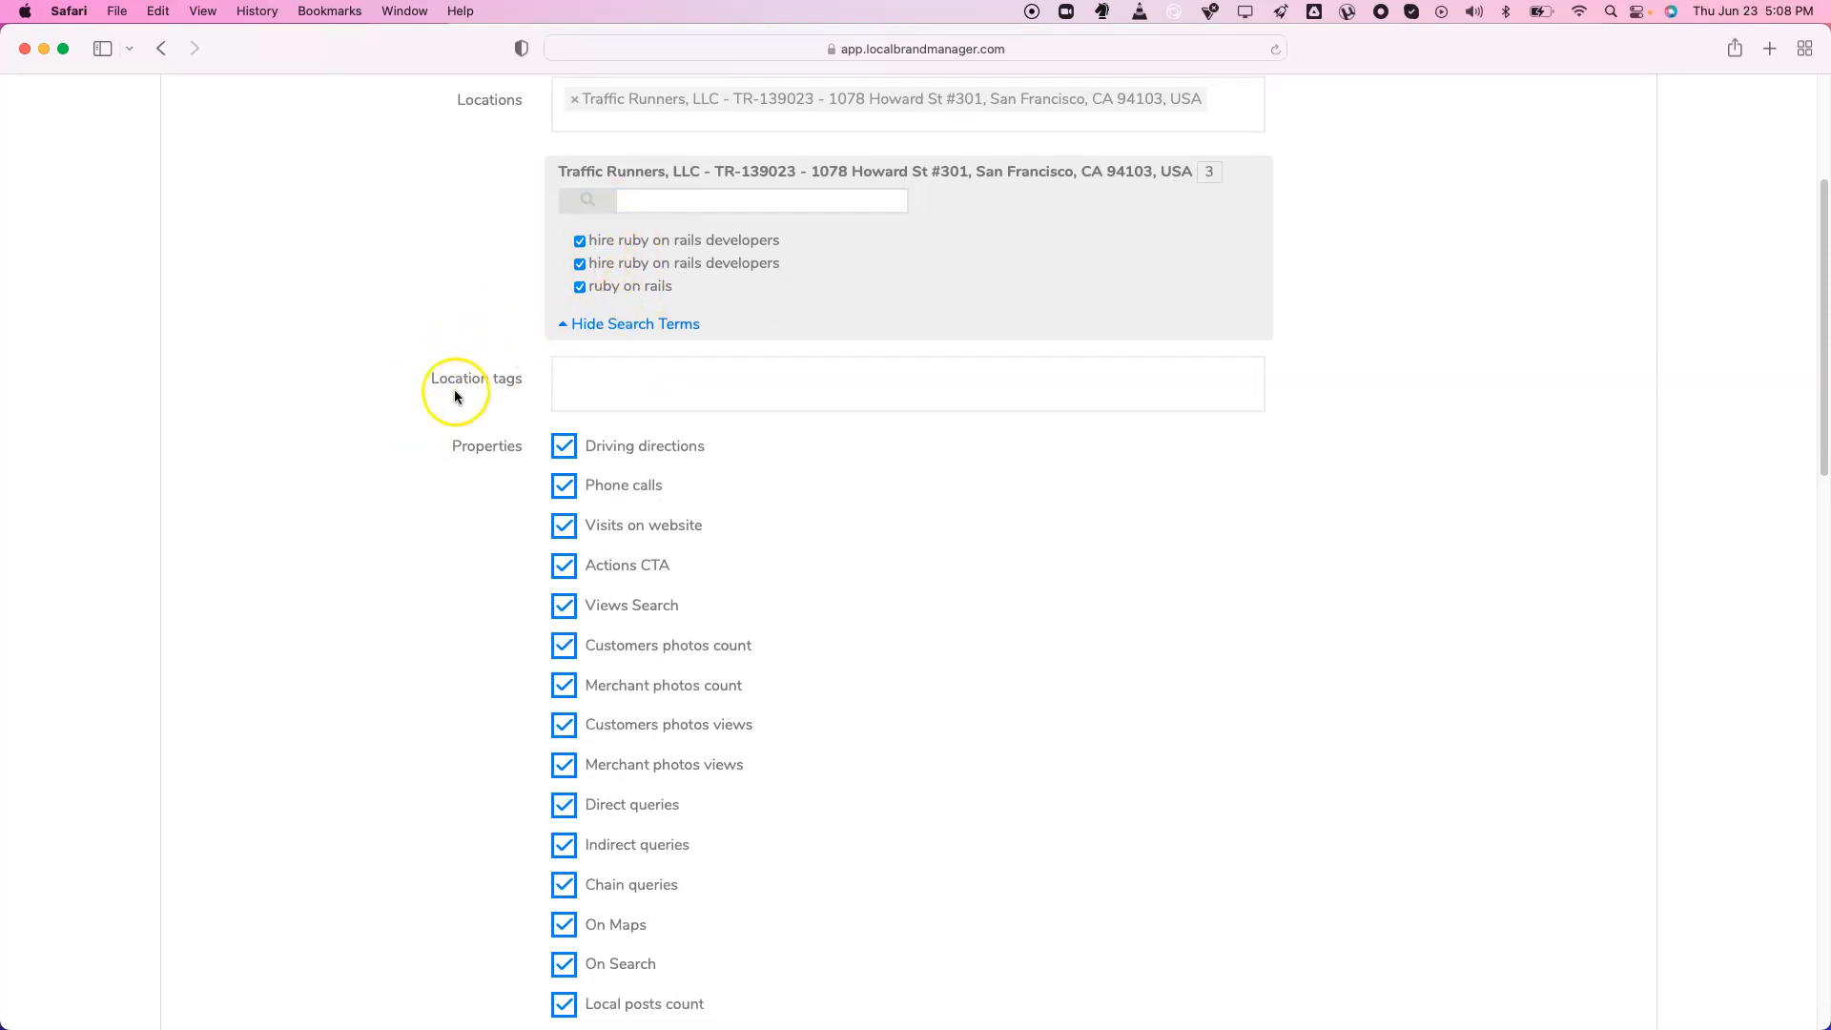
{"action": "scroll", "coordinate": [454, 391], "scroll_direction": "down", "scroll_amount": 6}
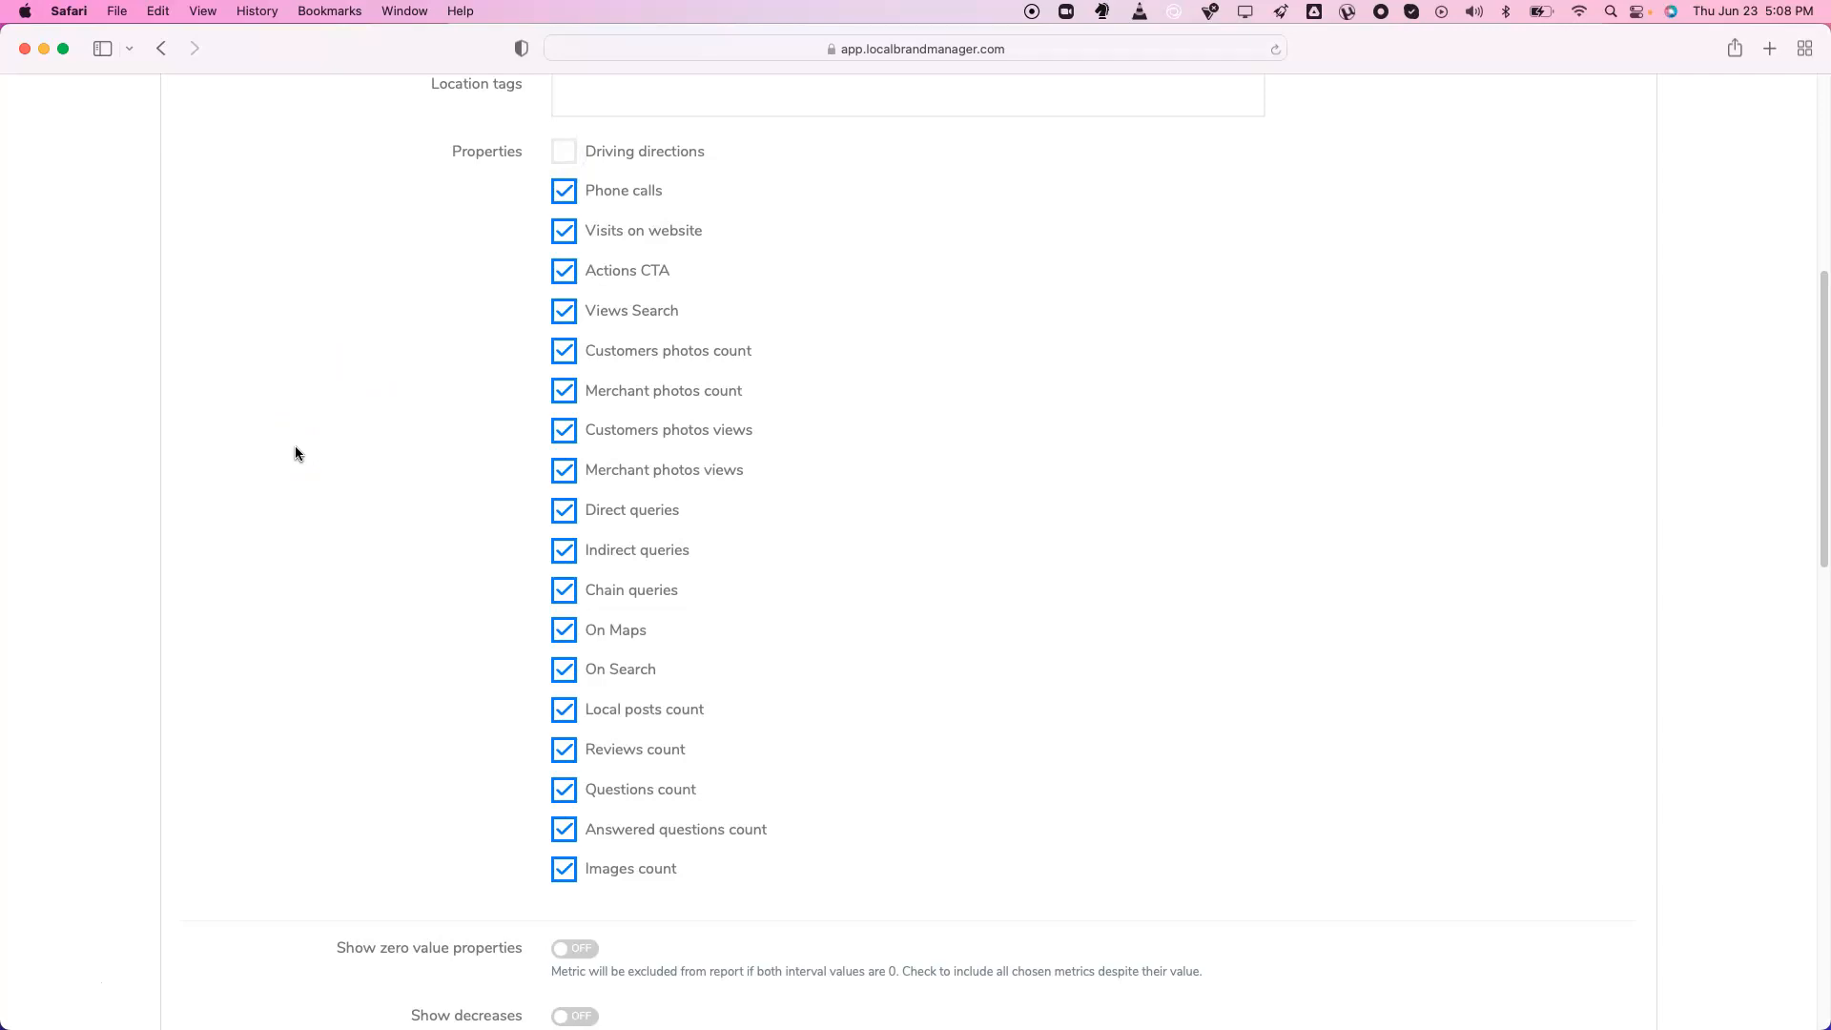
{"action": "left_click", "coordinate": [603, 169]}
{"action": "left_click", "coordinate": [576, 153]}
Switch on both Show zero value properties and Show decreases
{"action": "scroll", "coordinate": [466, 722], "scroll_direction": "down", "scroll_amount": 5}
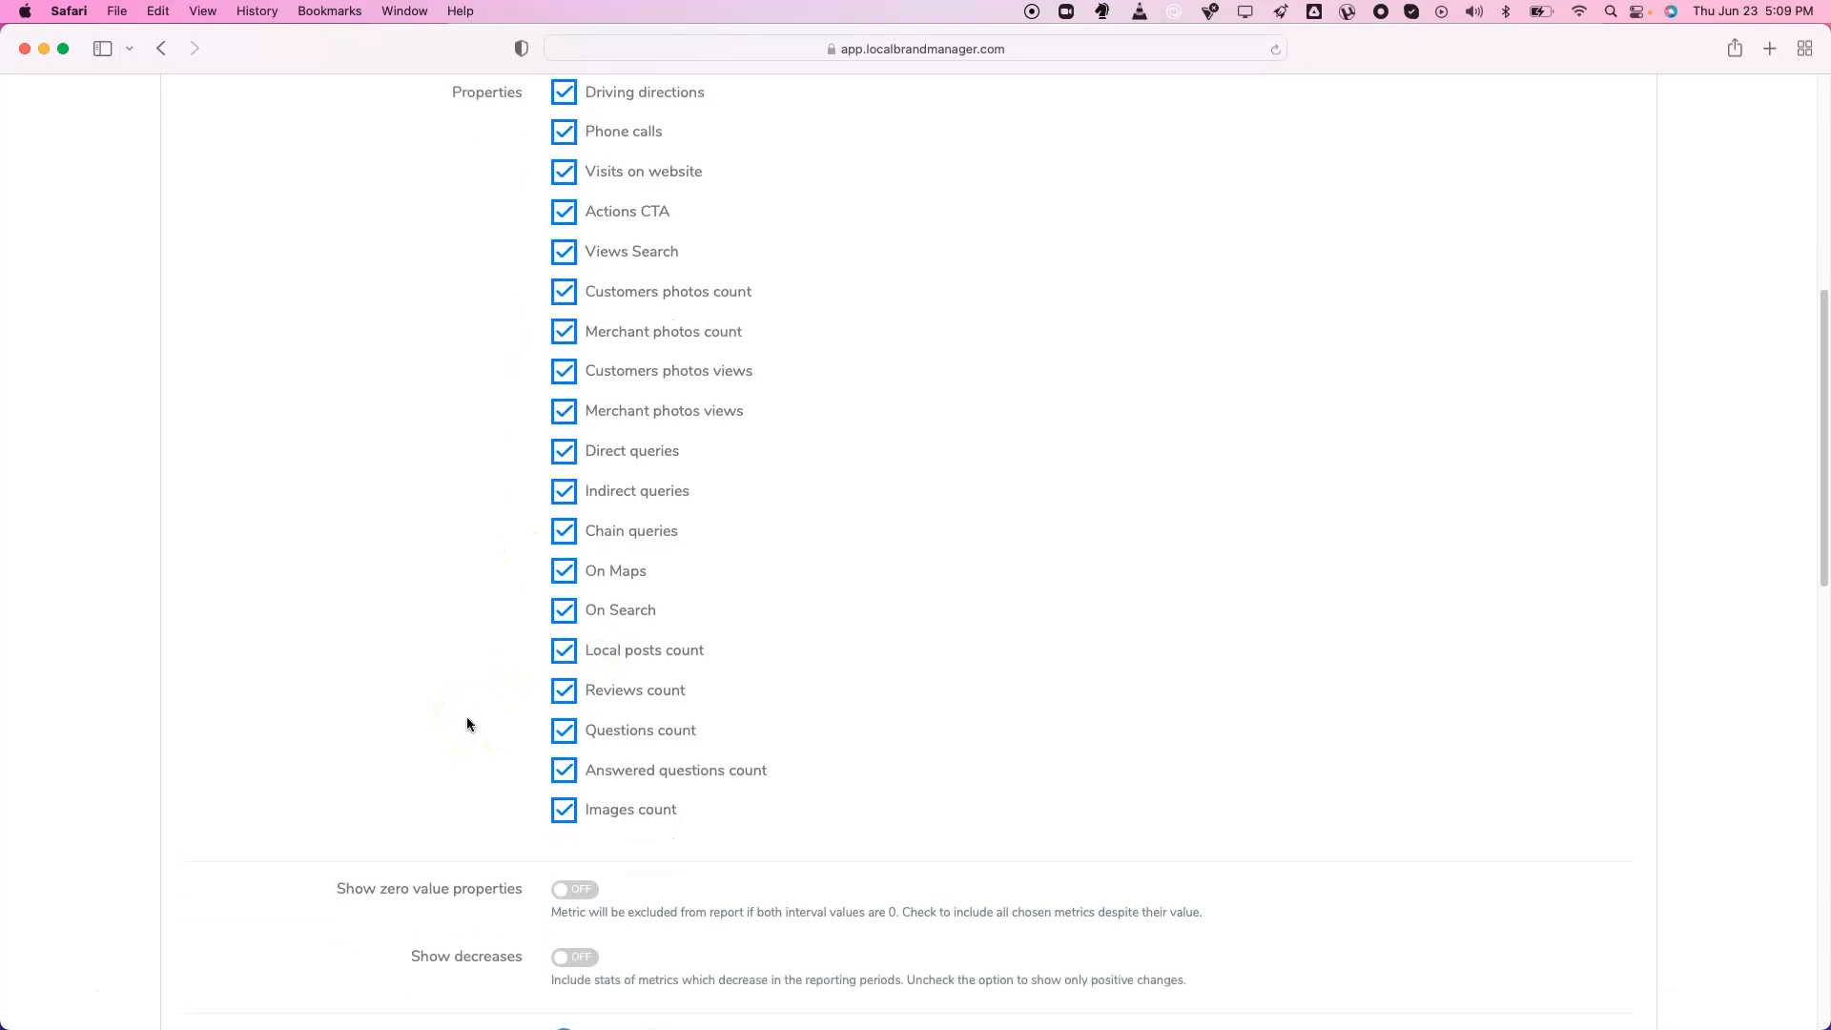
{"action": "left_click_drag", "start_coordinate": [338, 637], "coordinate": [531, 716]}
{"action": "left_click", "coordinate": [445, 697]}
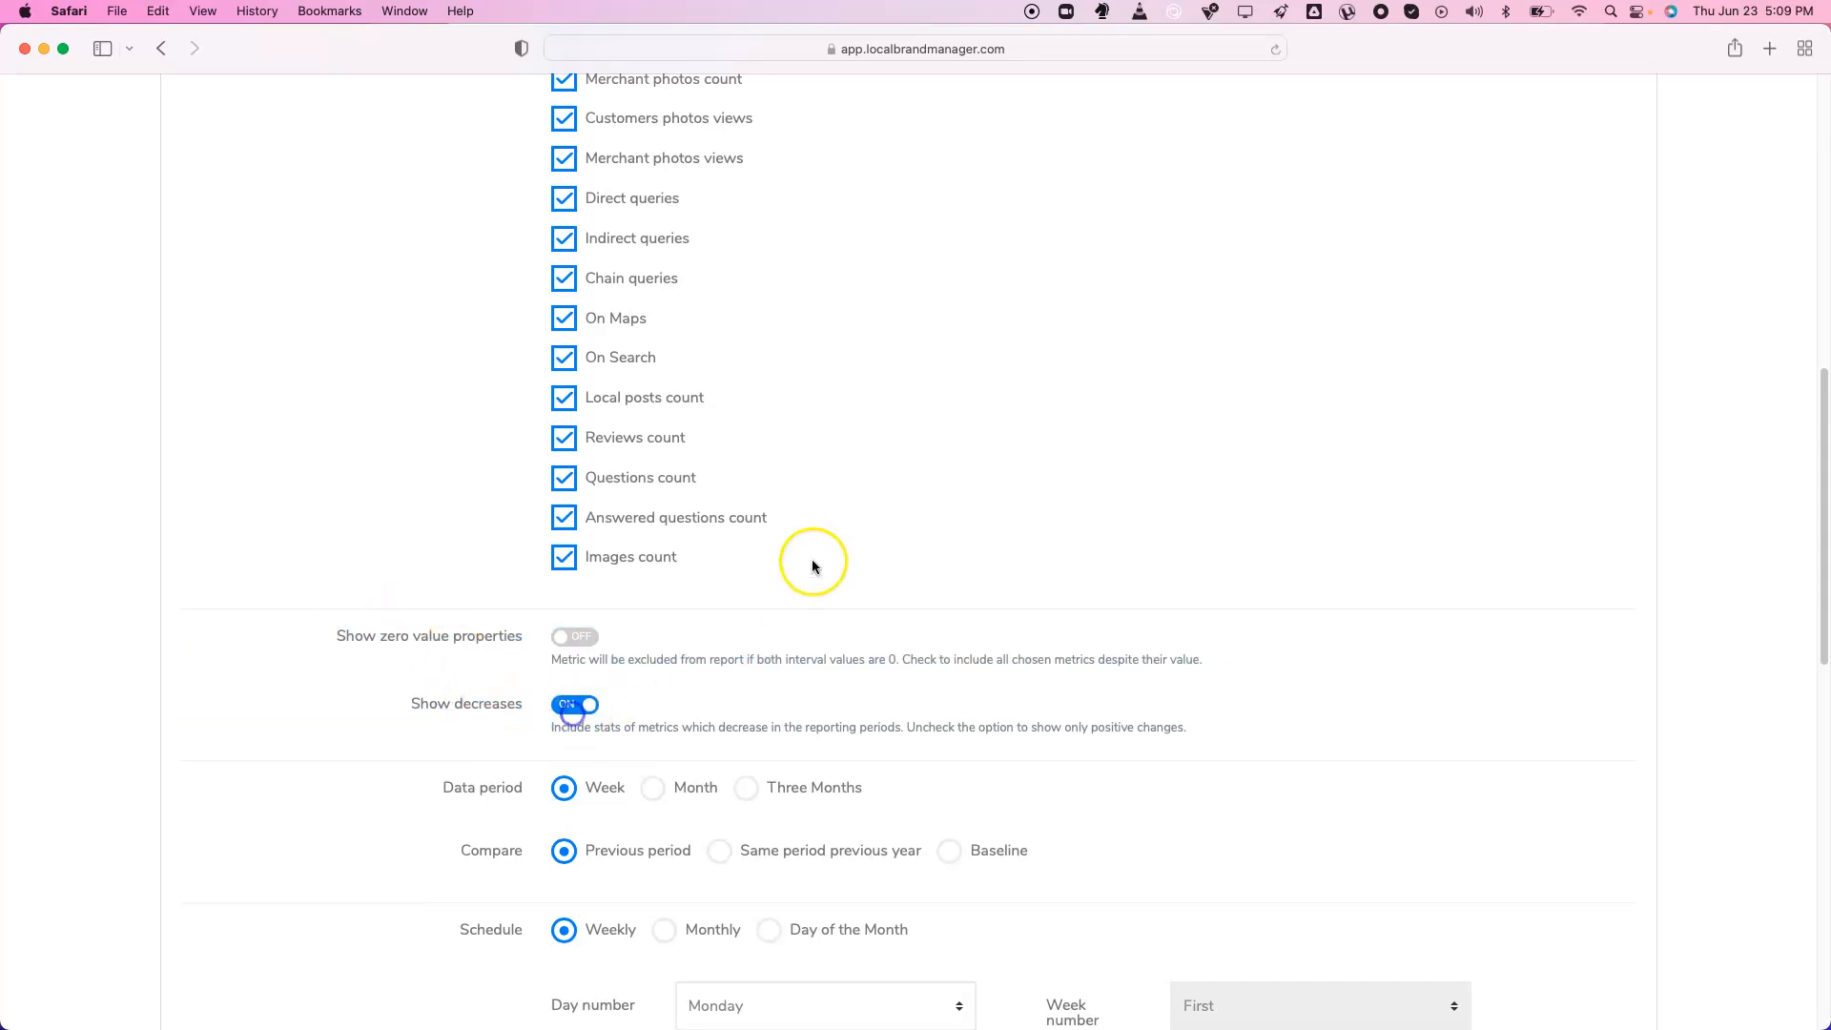
{"action": "scroll", "coordinate": [682, 379], "scroll_direction": "up", "scroll_amount": 5}
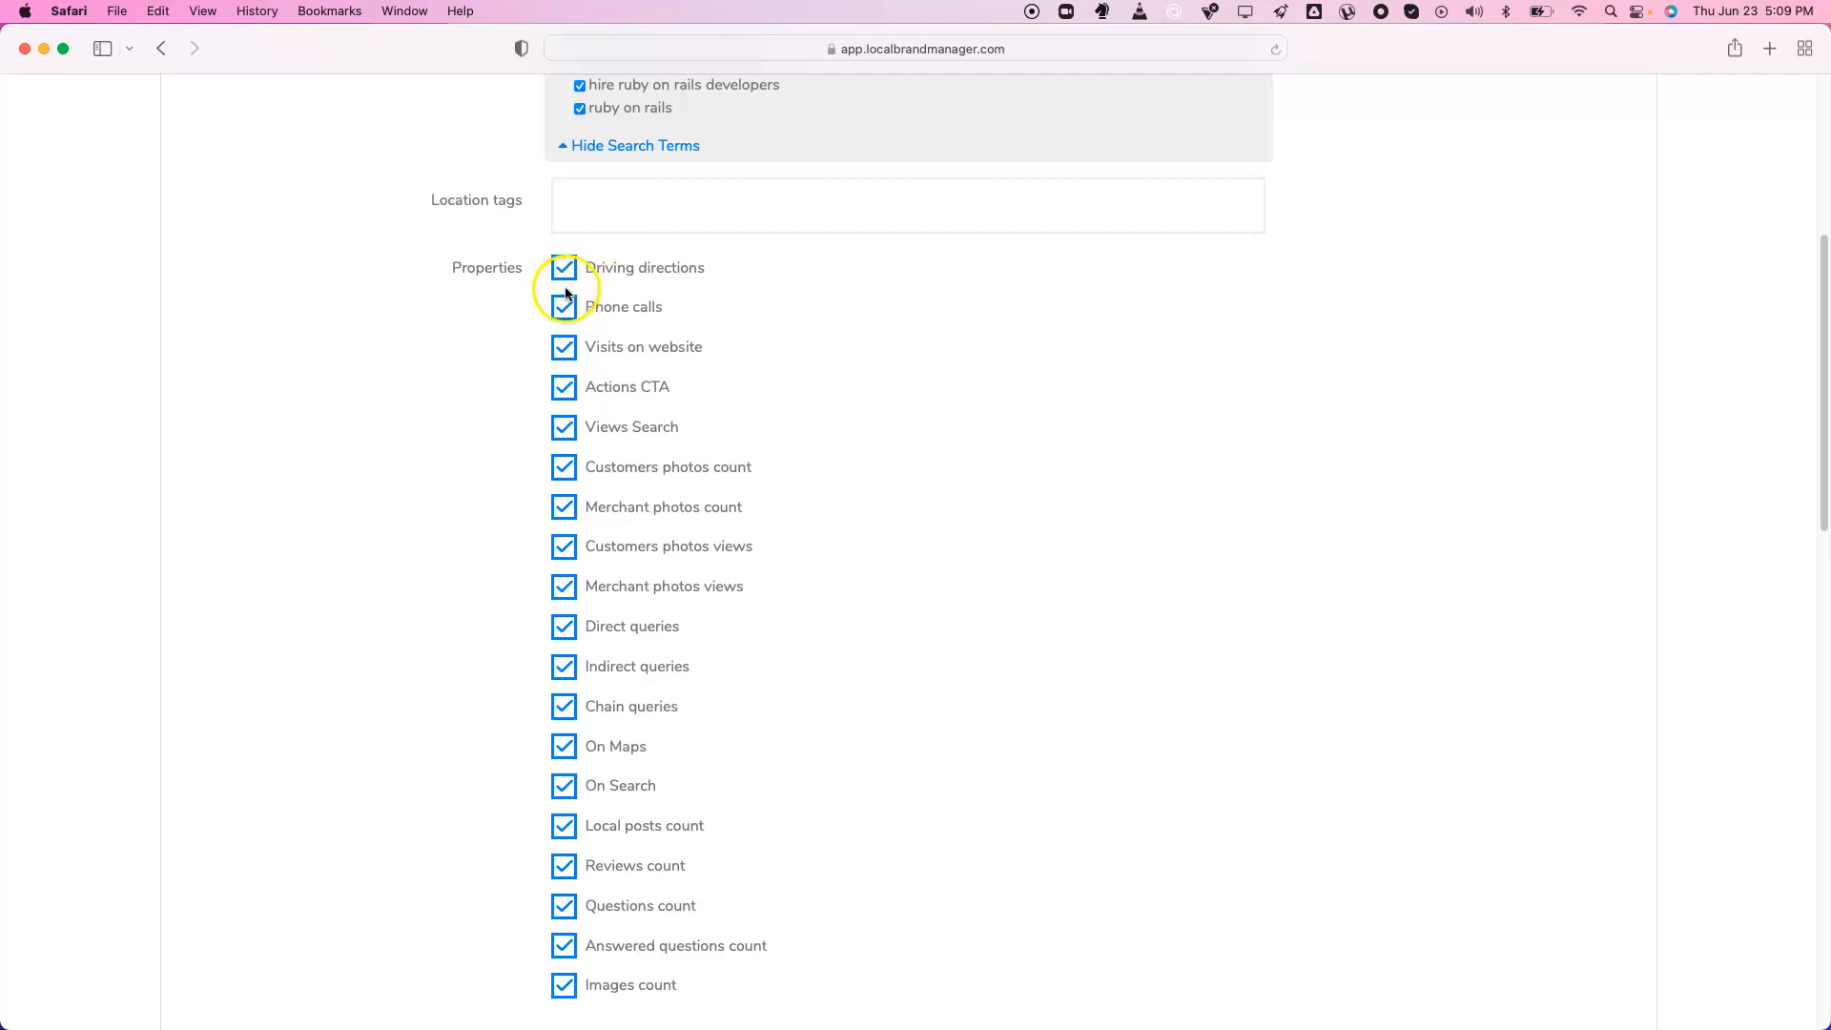
{"action": "scroll", "coordinate": [615, 384], "scroll_direction": "down", "scroll_amount": 6}
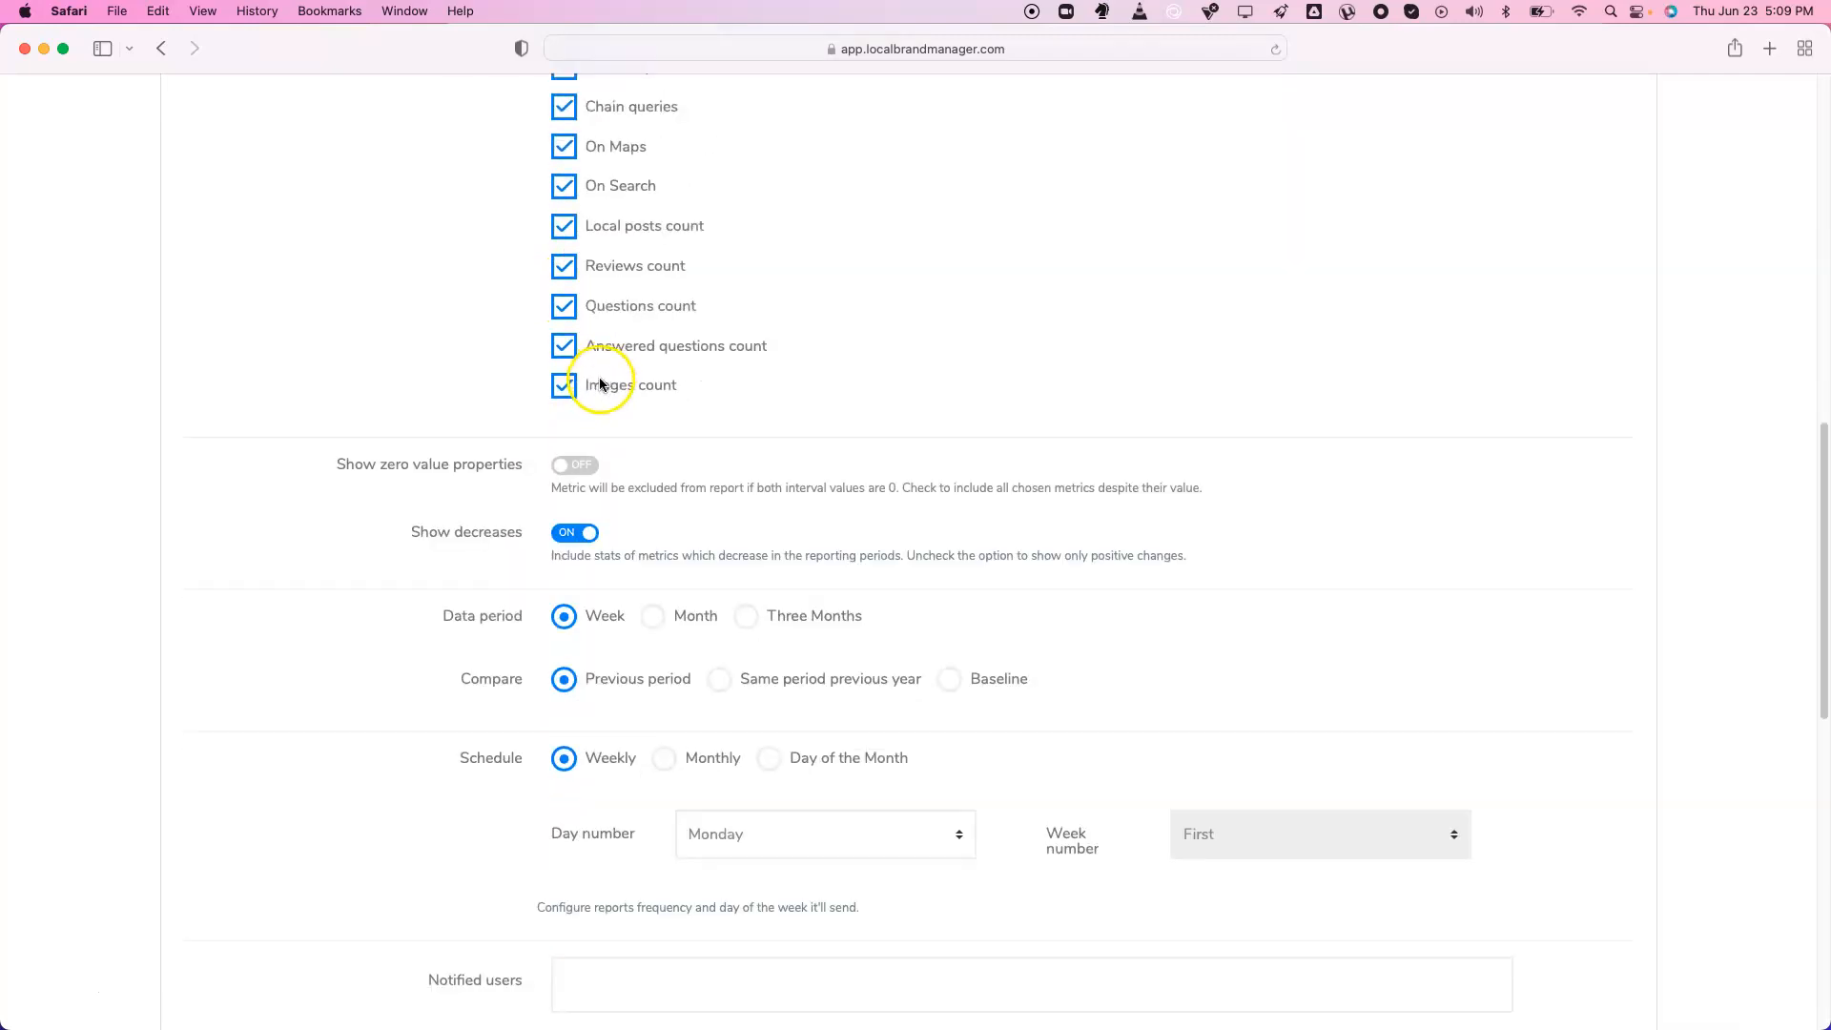
{"action": "left_click", "coordinate": [577, 542]}
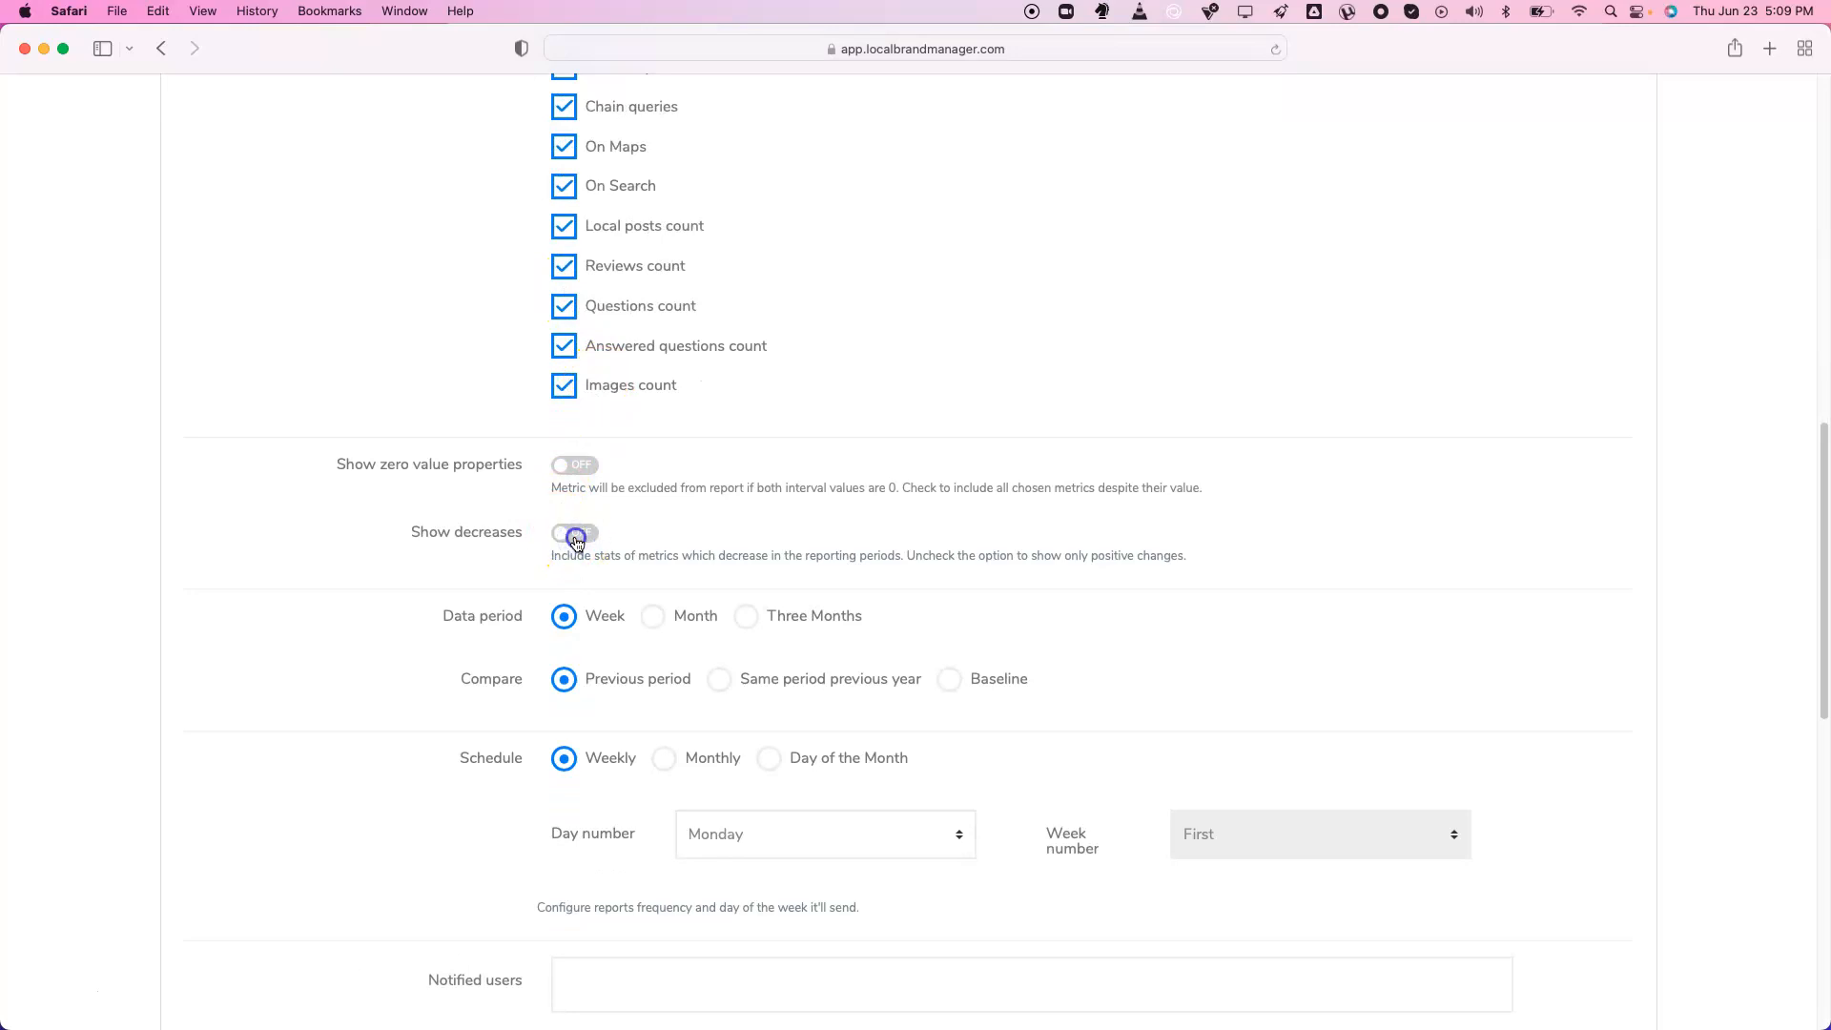
{"action": "double_click", "coordinate": [576, 539]}
{"action": "double_click", "coordinate": [576, 539]}
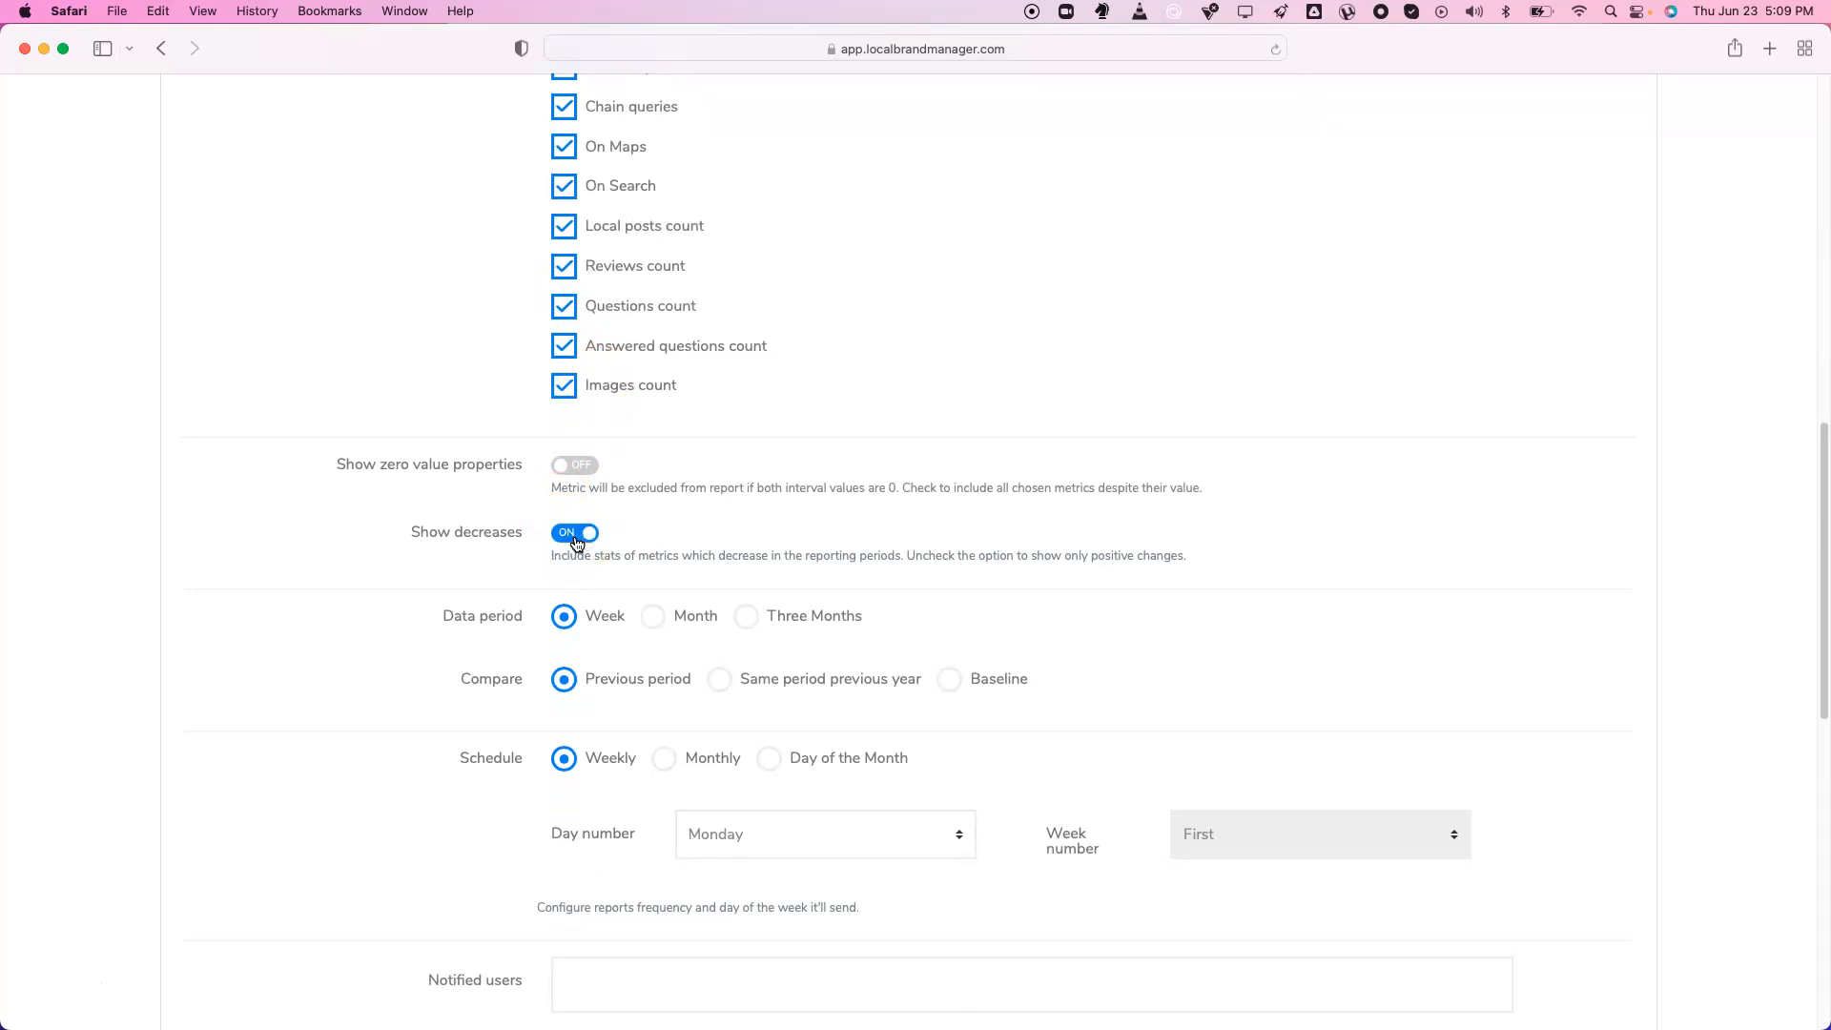
{"action": "left_click", "coordinate": [574, 465]}
{"action": "left_click", "coordinate": [574, 464]}
{"action": "scroll", "coordinate": [574, 465], "scroll_direction": "up", "scroll_amount": 3}
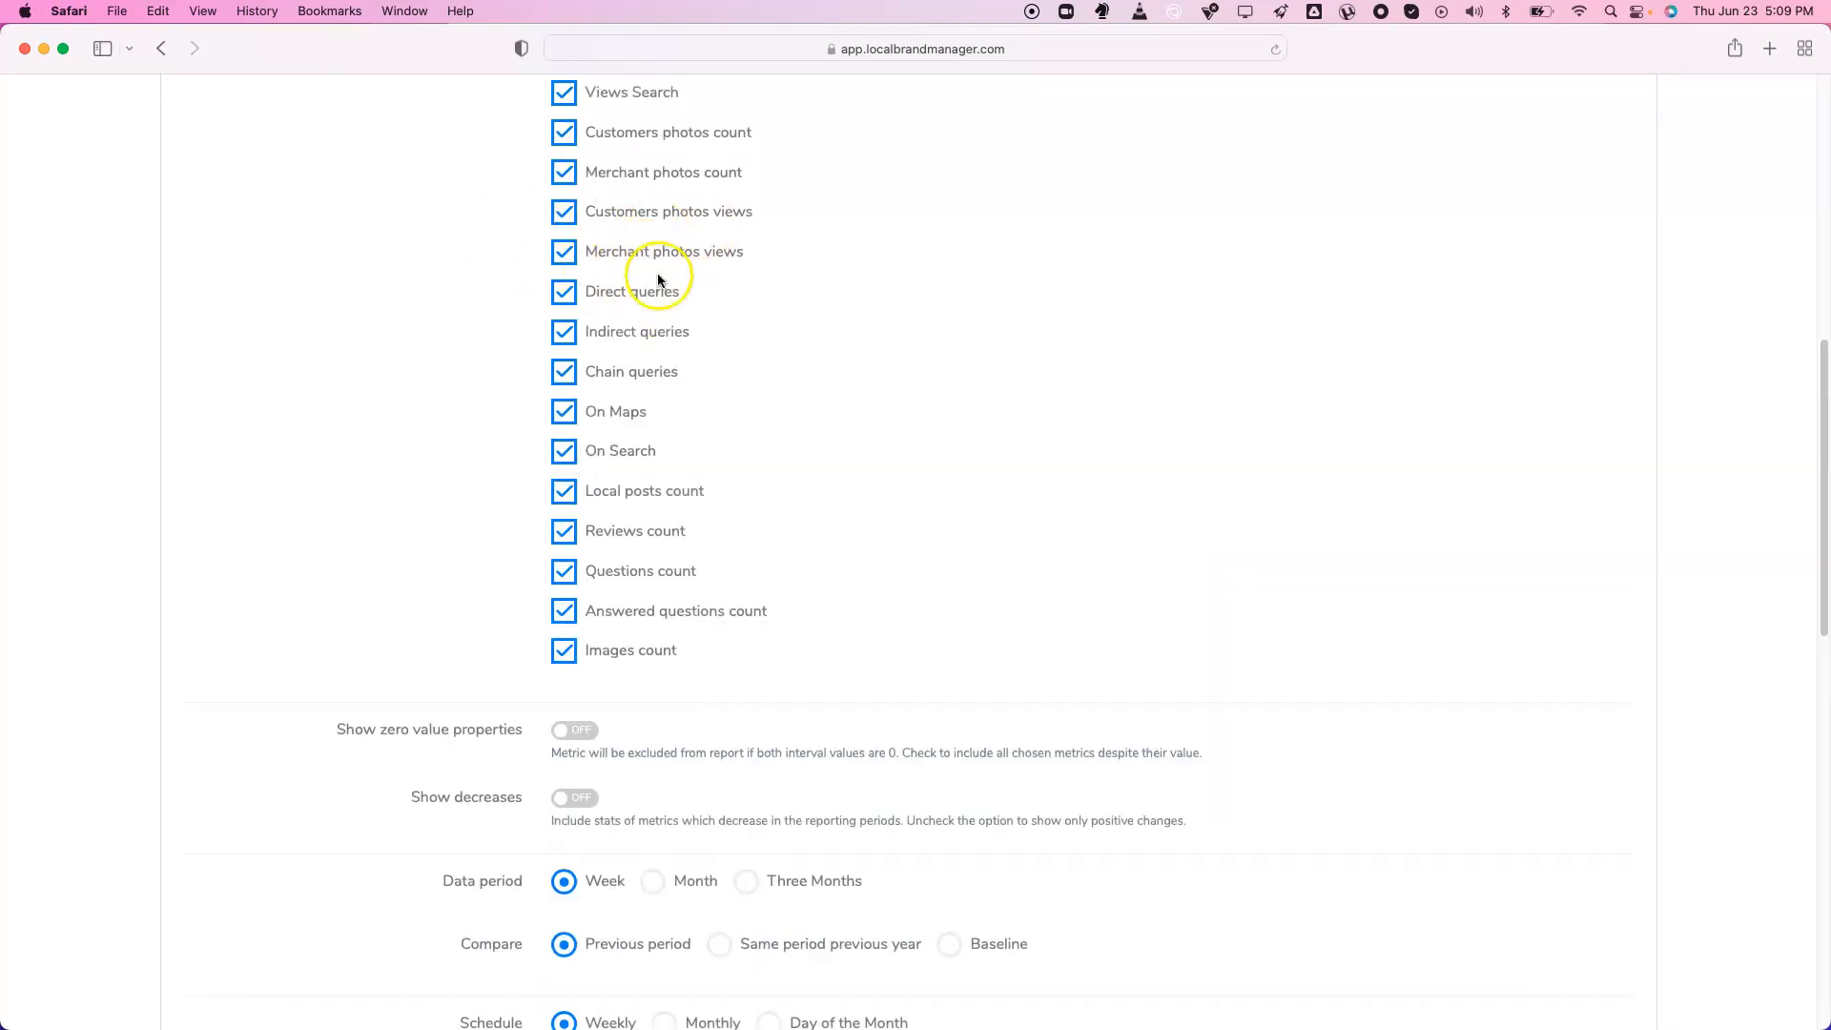
{"action": "scroll", "coordinate": [656, 277], "scroll_direction": "down", "scroll_amount": 4}
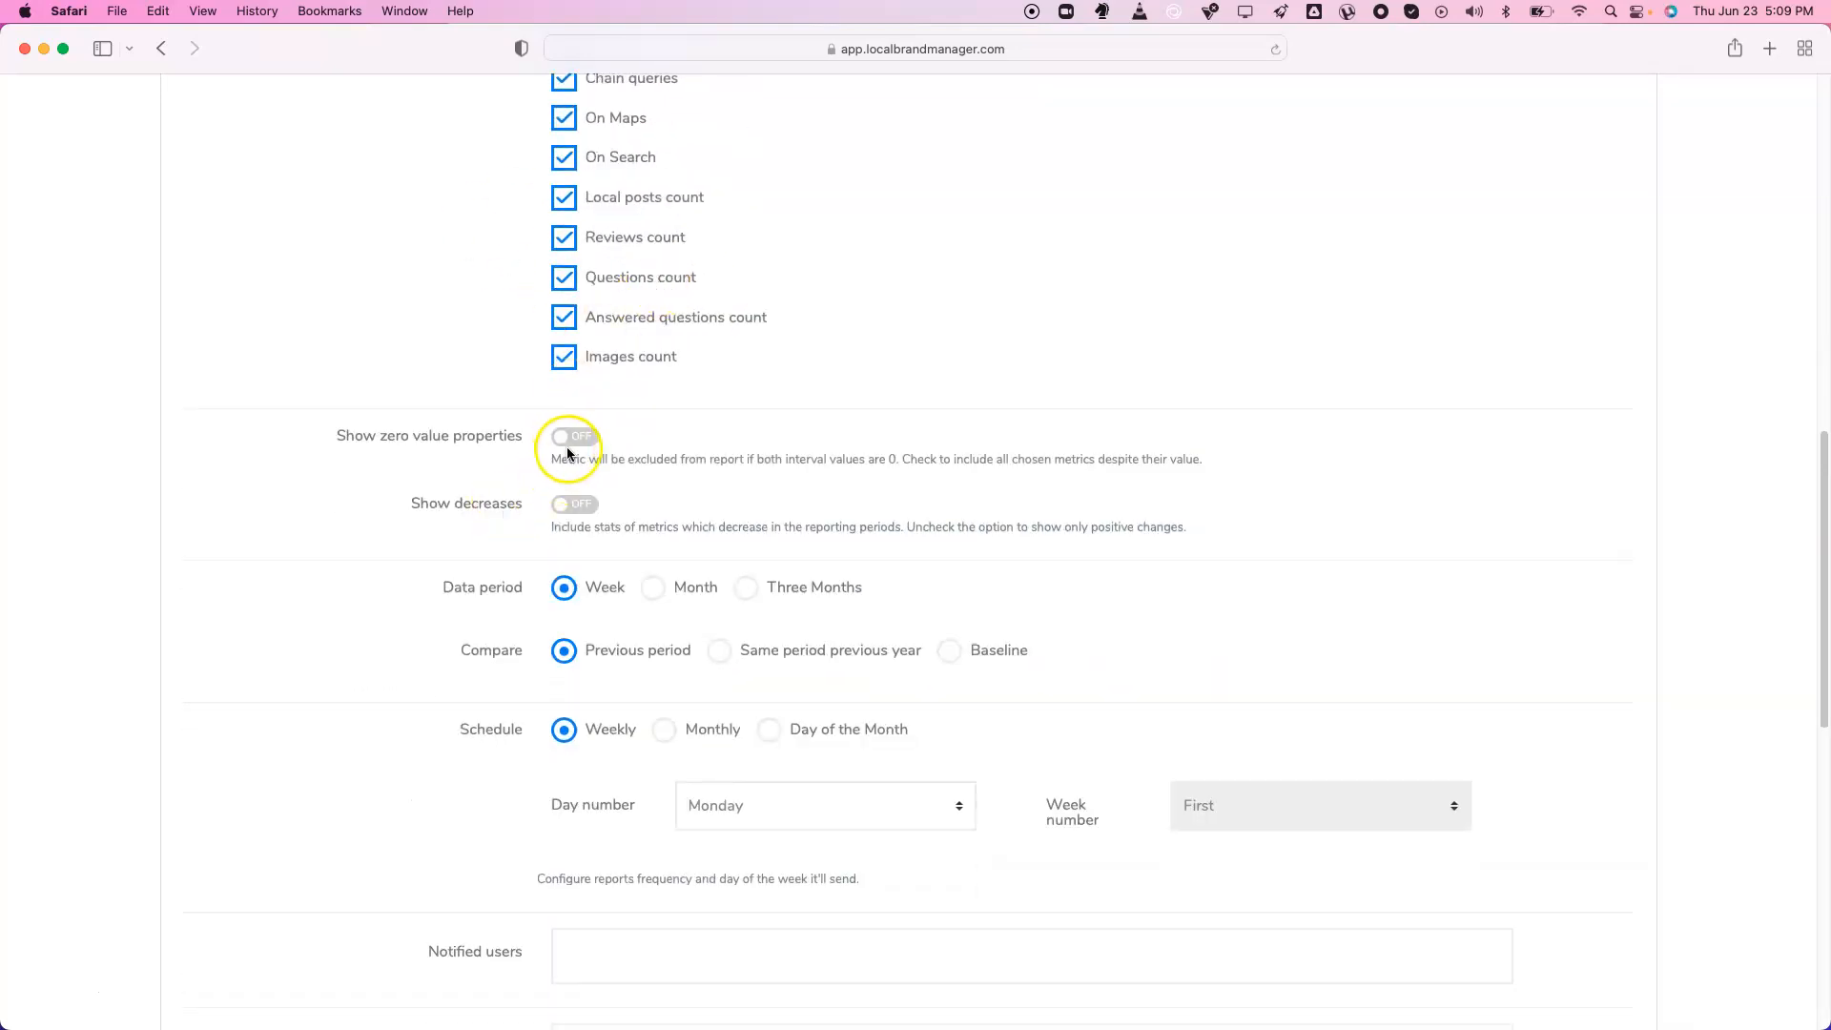
{"action": "left_click", "coordinate": [575, 438]}
{"action": "left_click", "coordinate": [585, 512]}
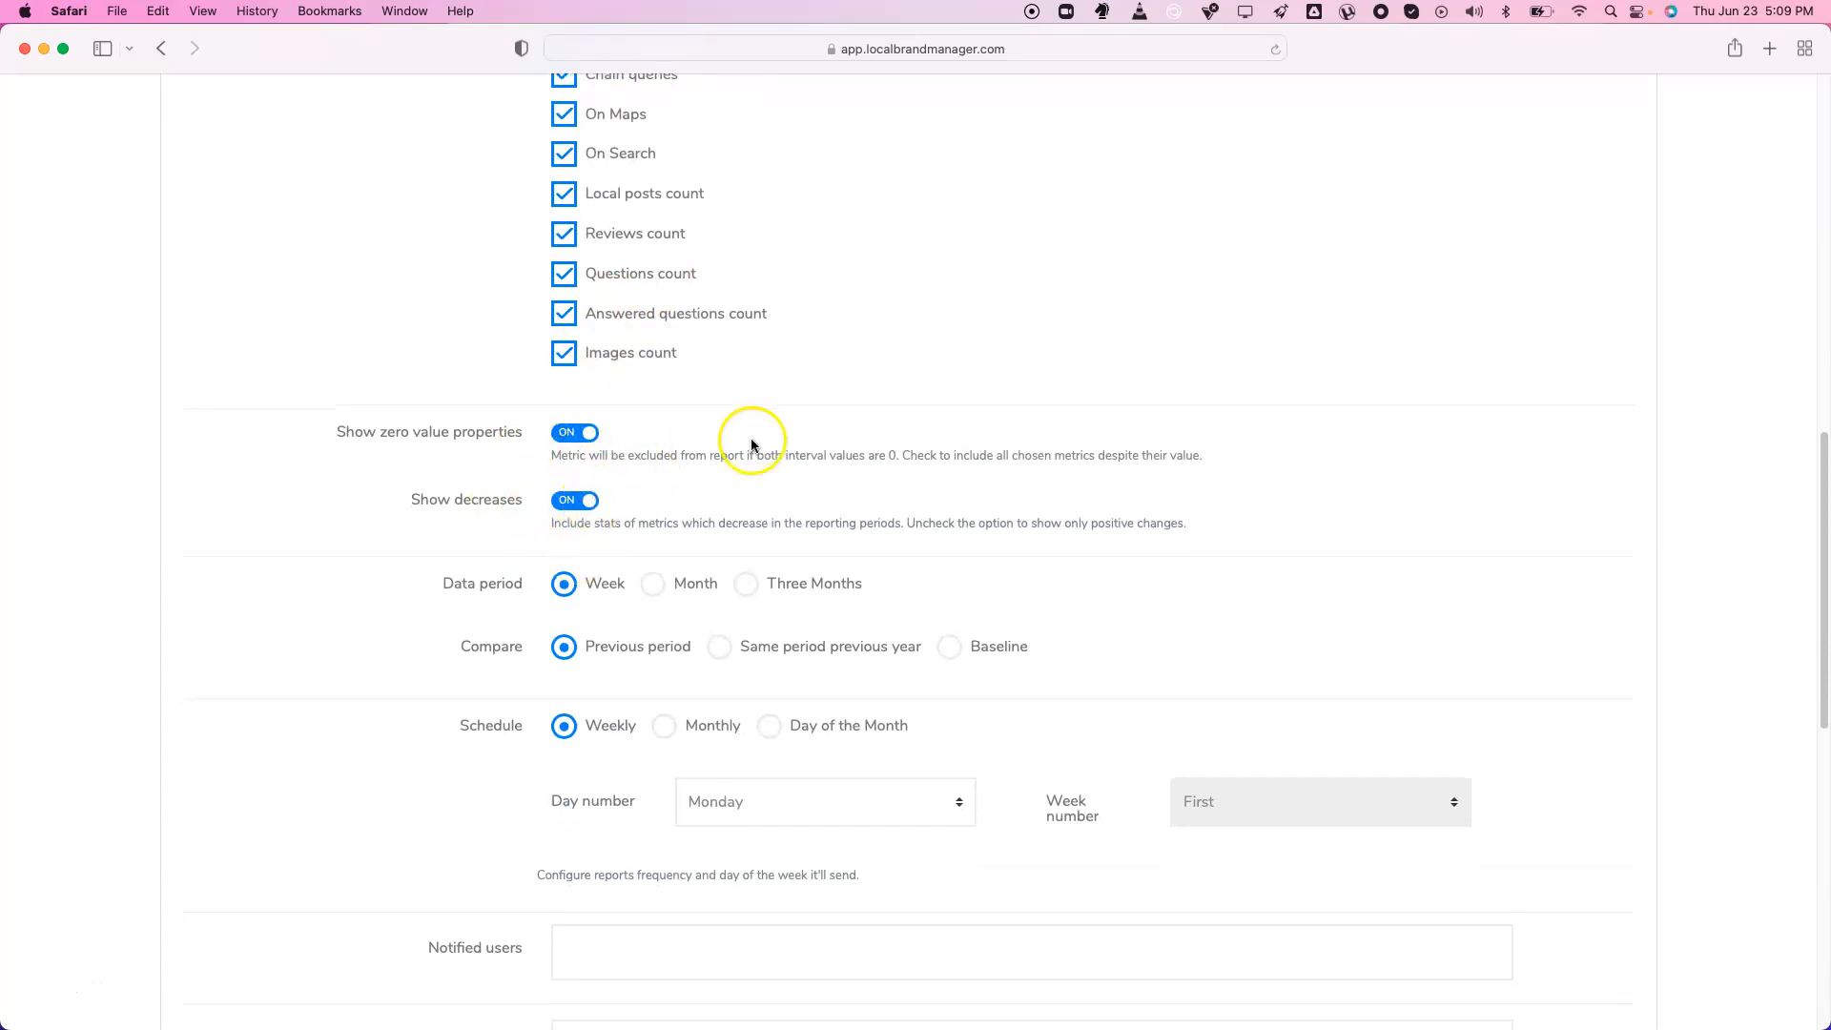
{"action": "scroll", "coordinate": [749, 440], "scroll_direction": "down", "scroll_amount": 3}
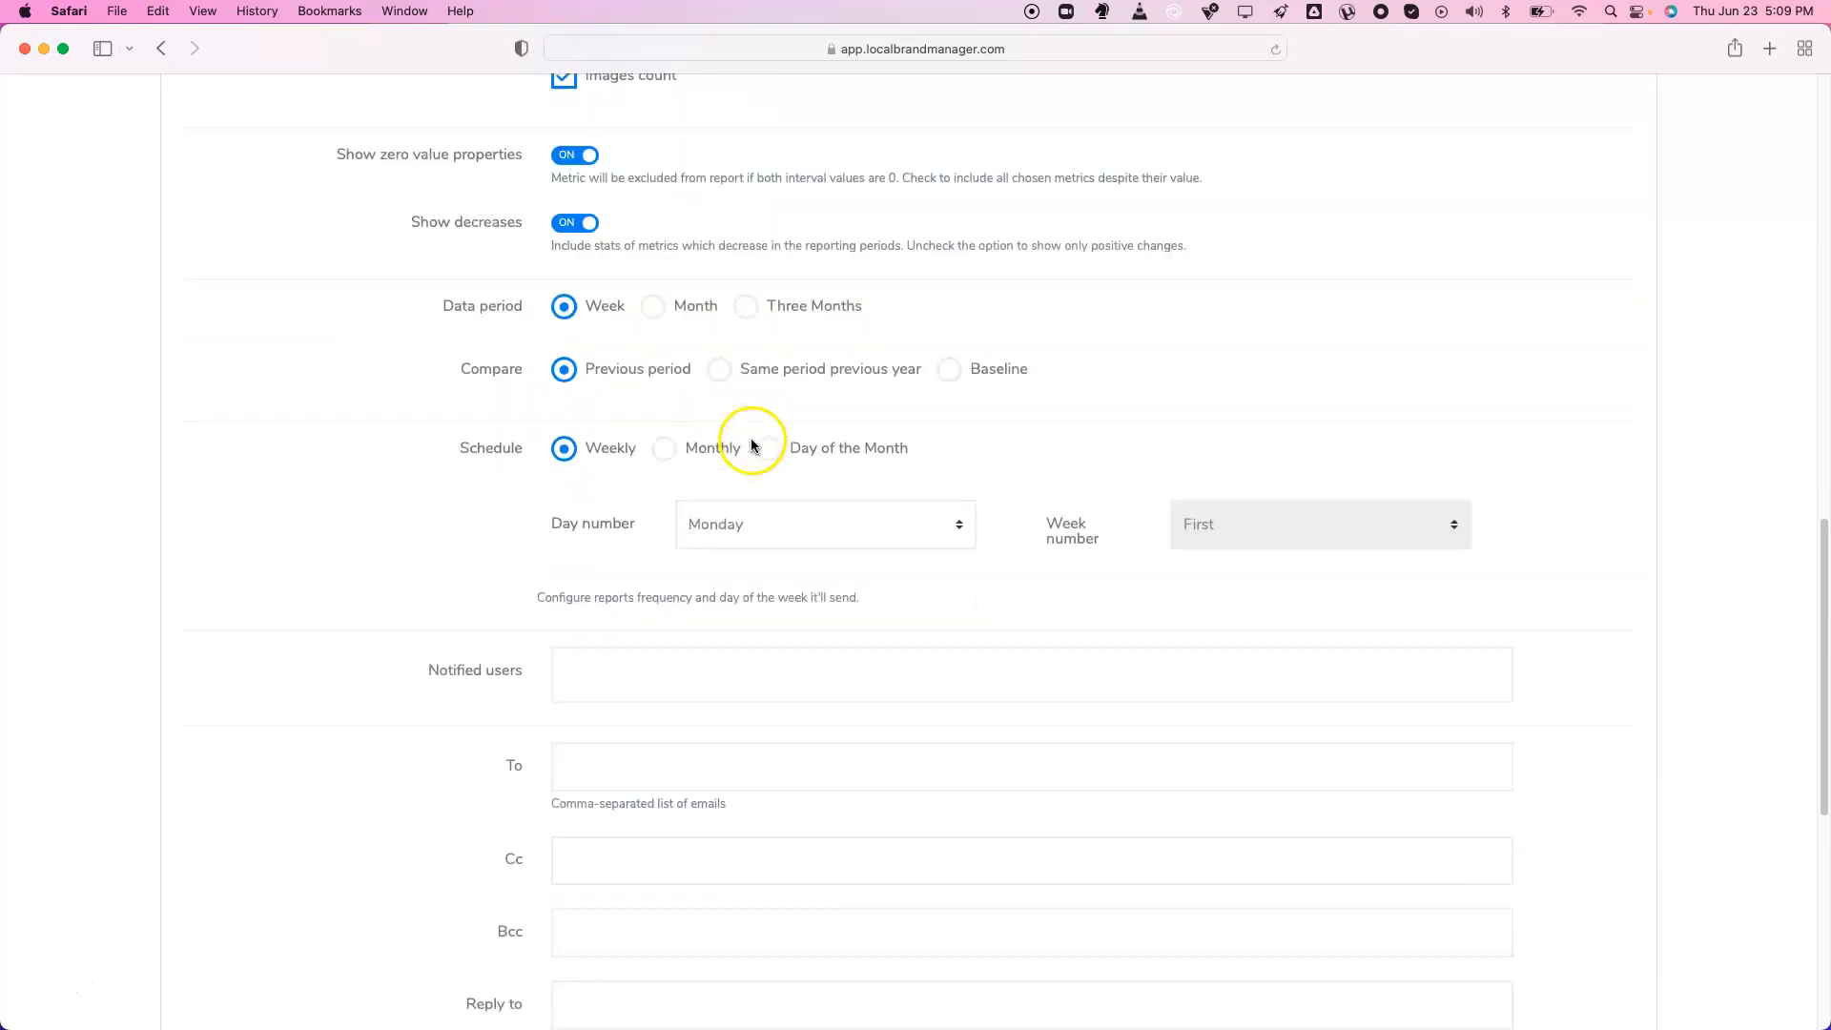
Set the data period to Three Months, compared against Baseline
{"action": "left_click", "coordinate": [660, 316]}
{"action": "left_click", "coordinate": [748, 307]}
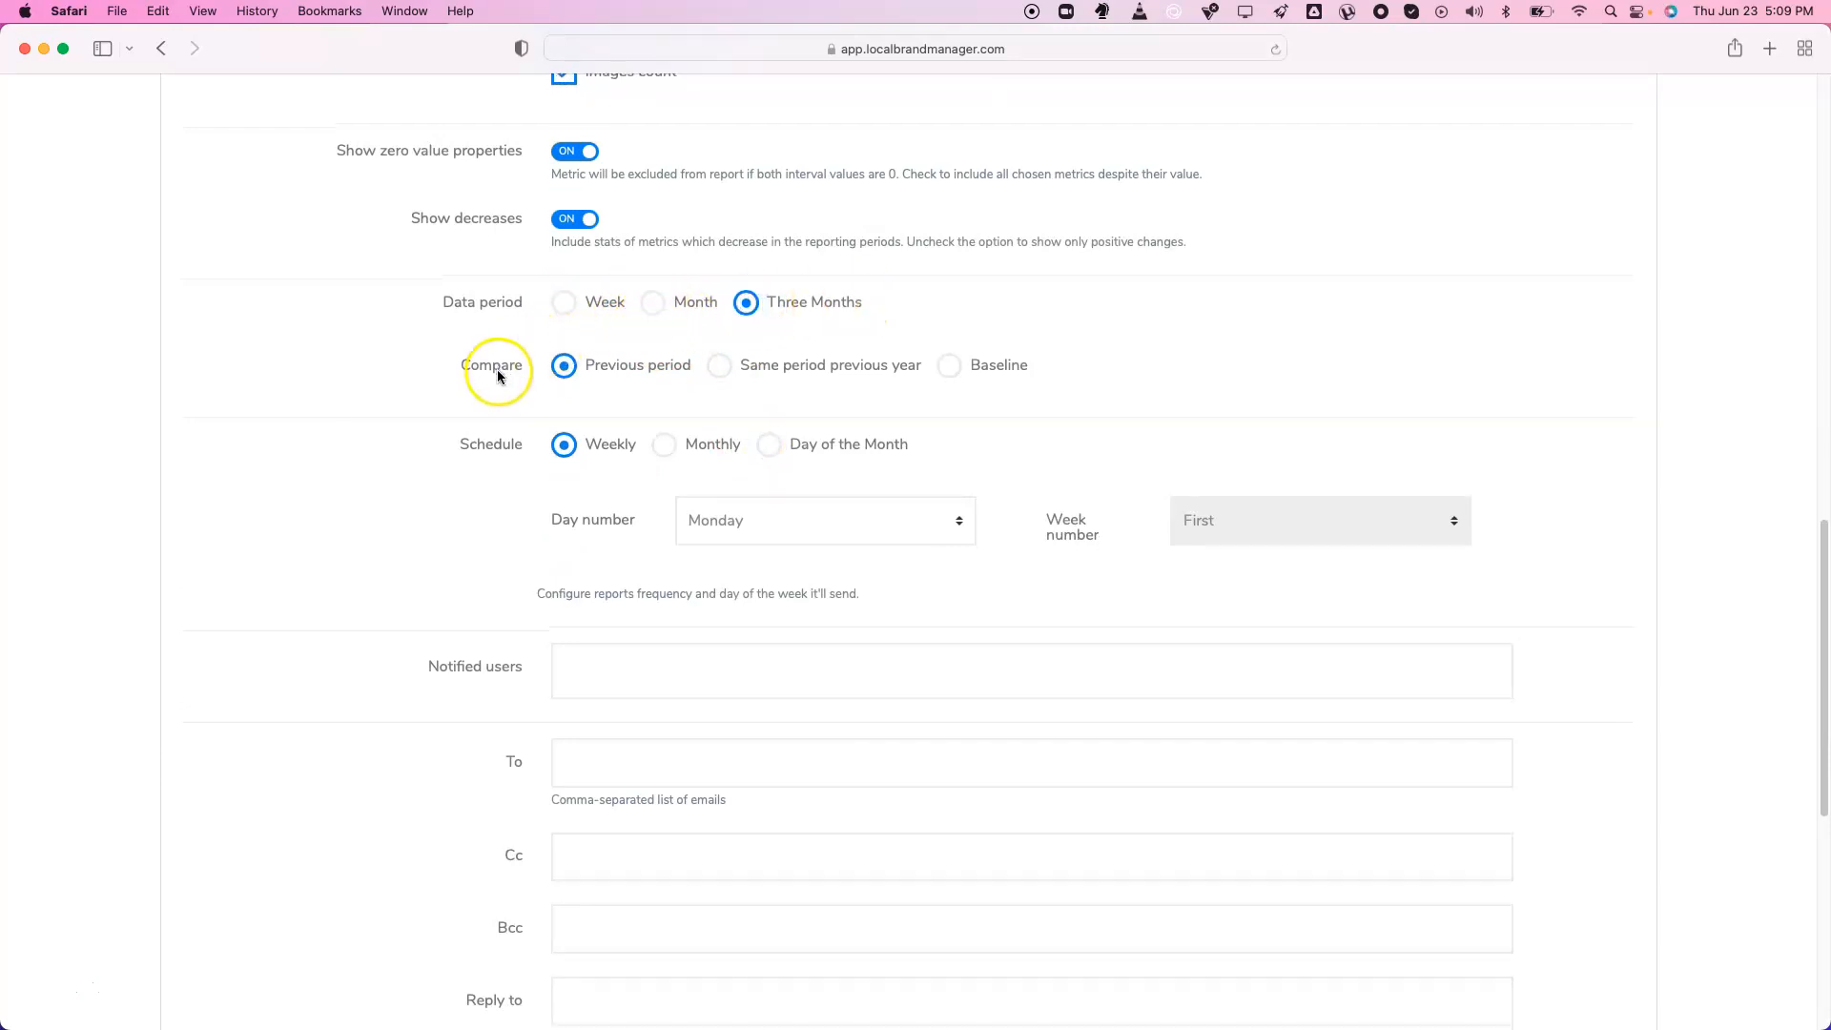
{"action": "scroll", "coordinate": [529, 343], "scroll_direction": "down", "scroll_amount": 1}
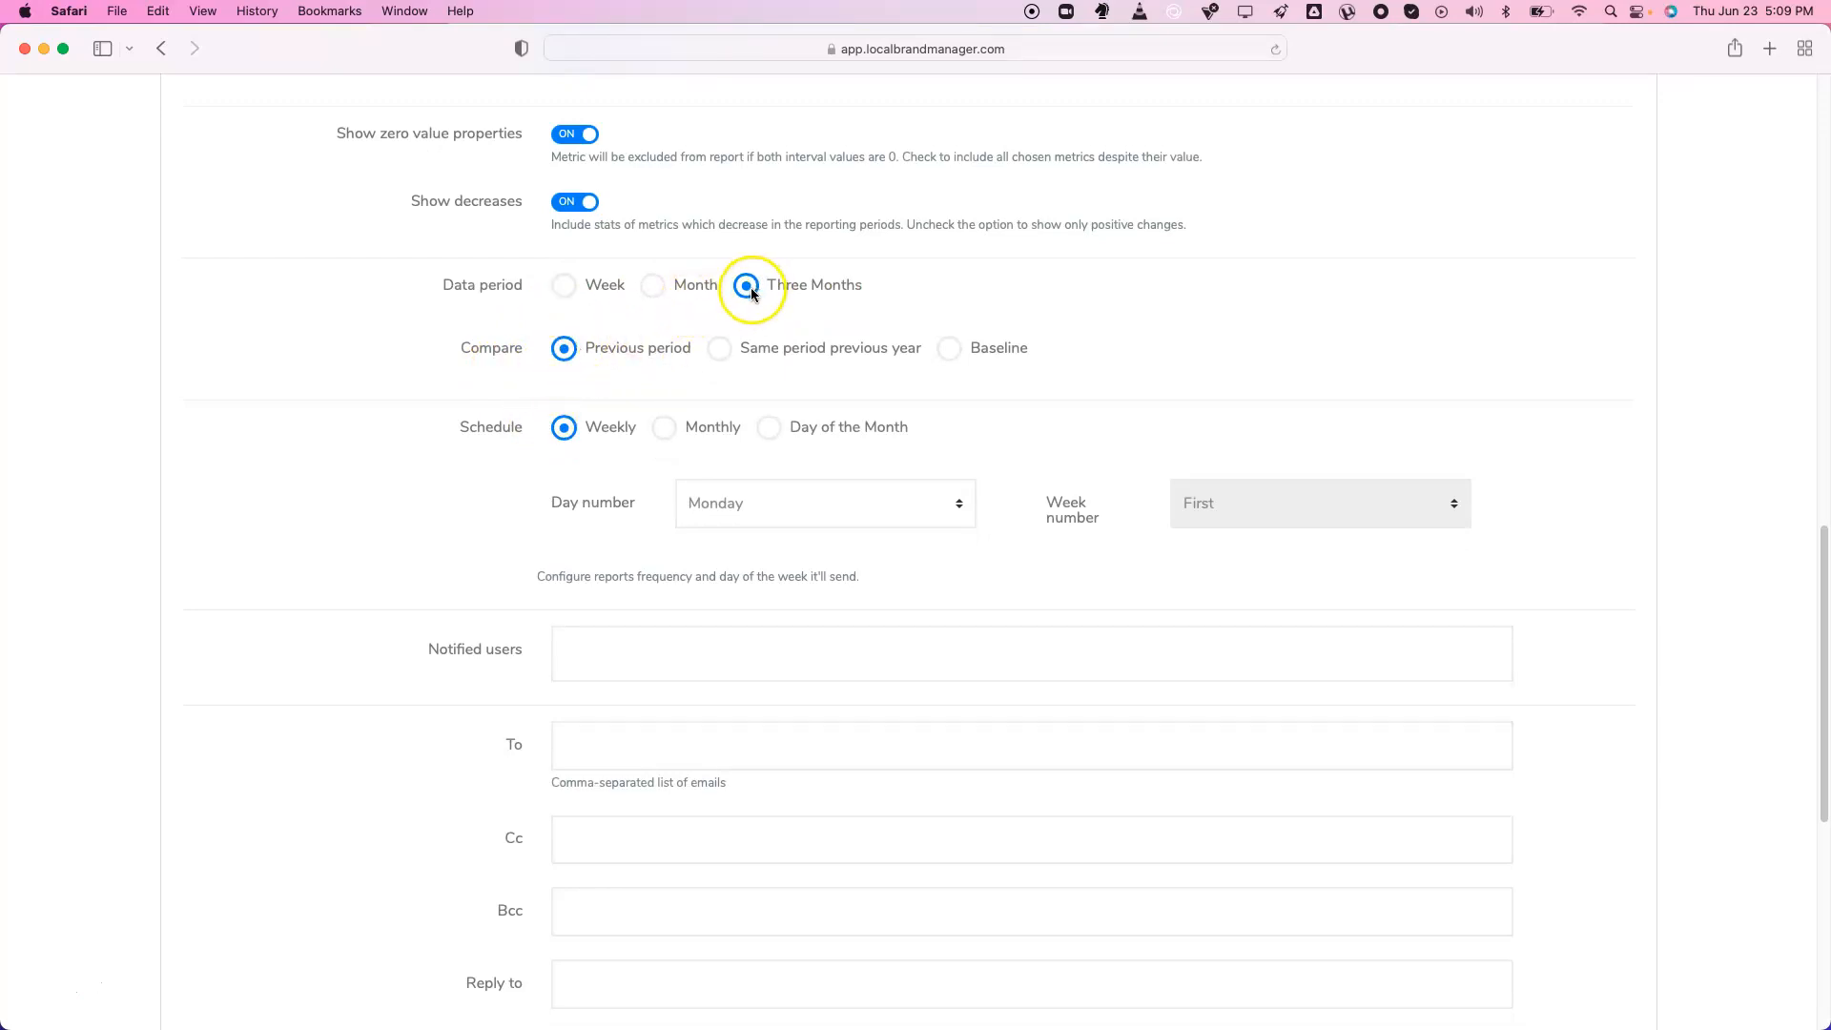
{"action": "left_click", "coordinate": [721, 349]}
{"action": "left_click", "coordinate": [953, 351]}
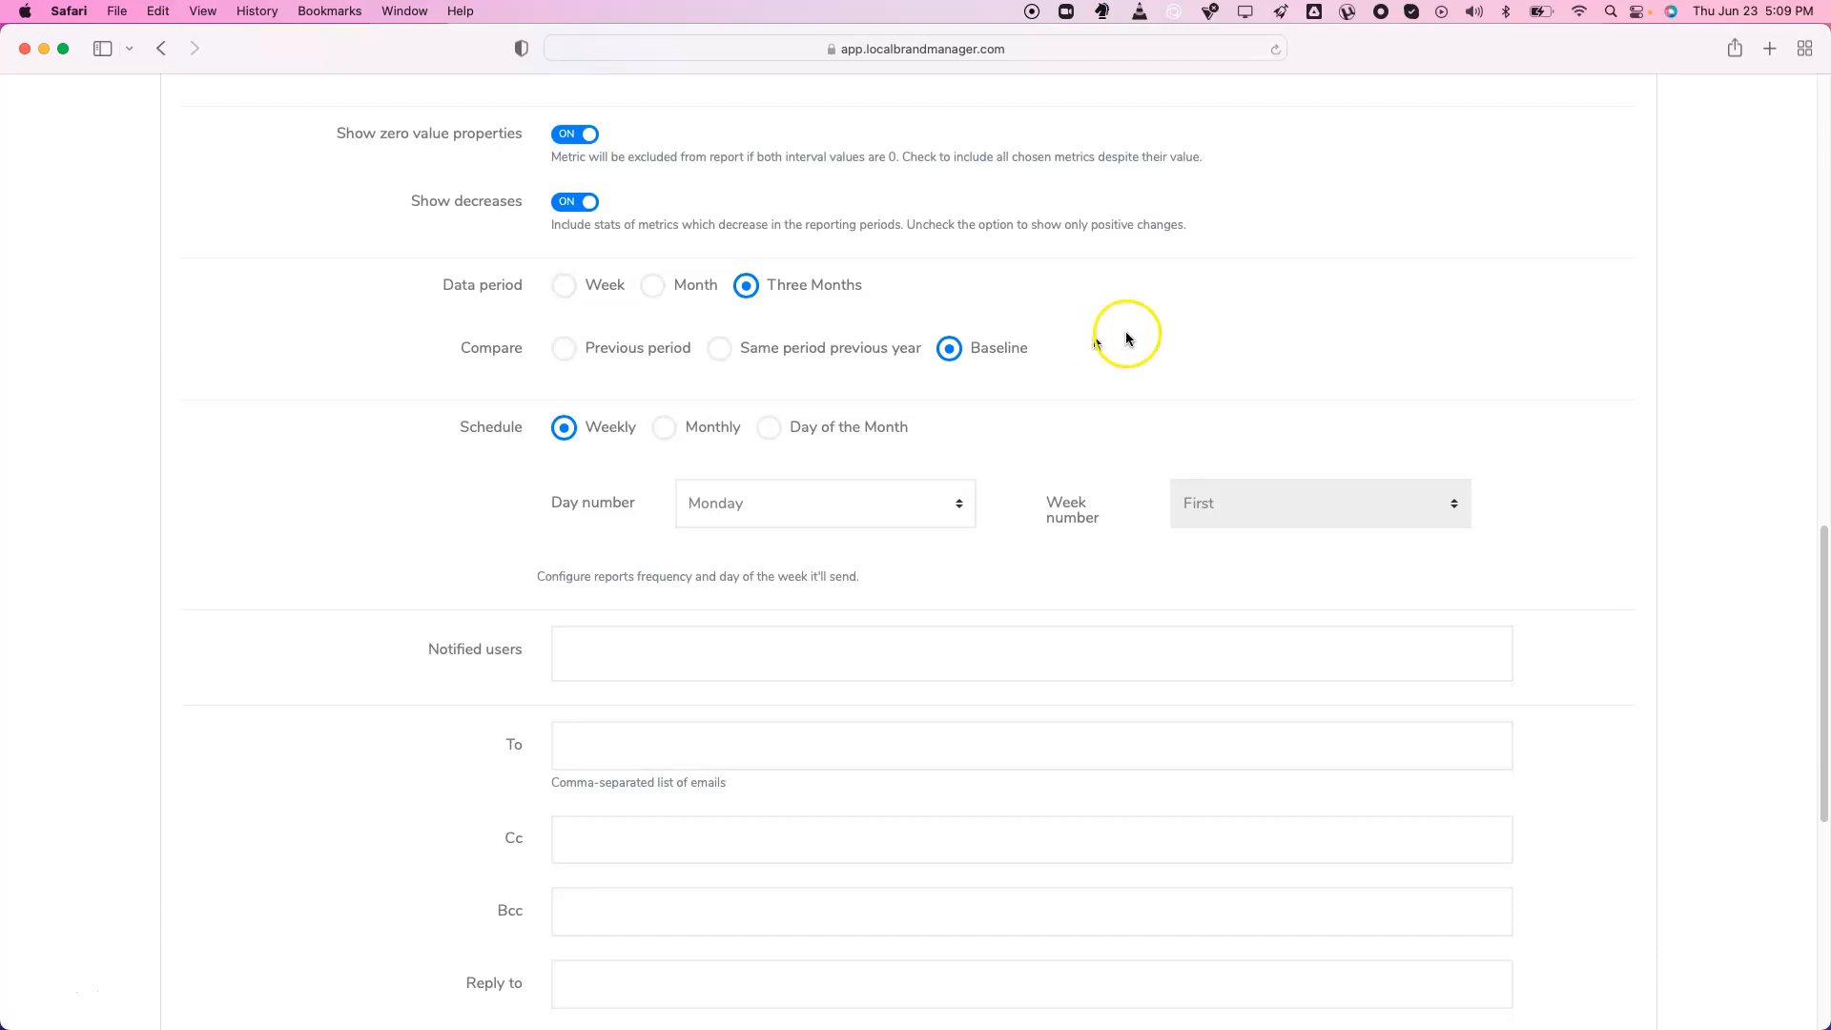
{"action": "scroll", "coordinate": [1099, 343], "scroll_direction": "down", "scroll_amount": 2}
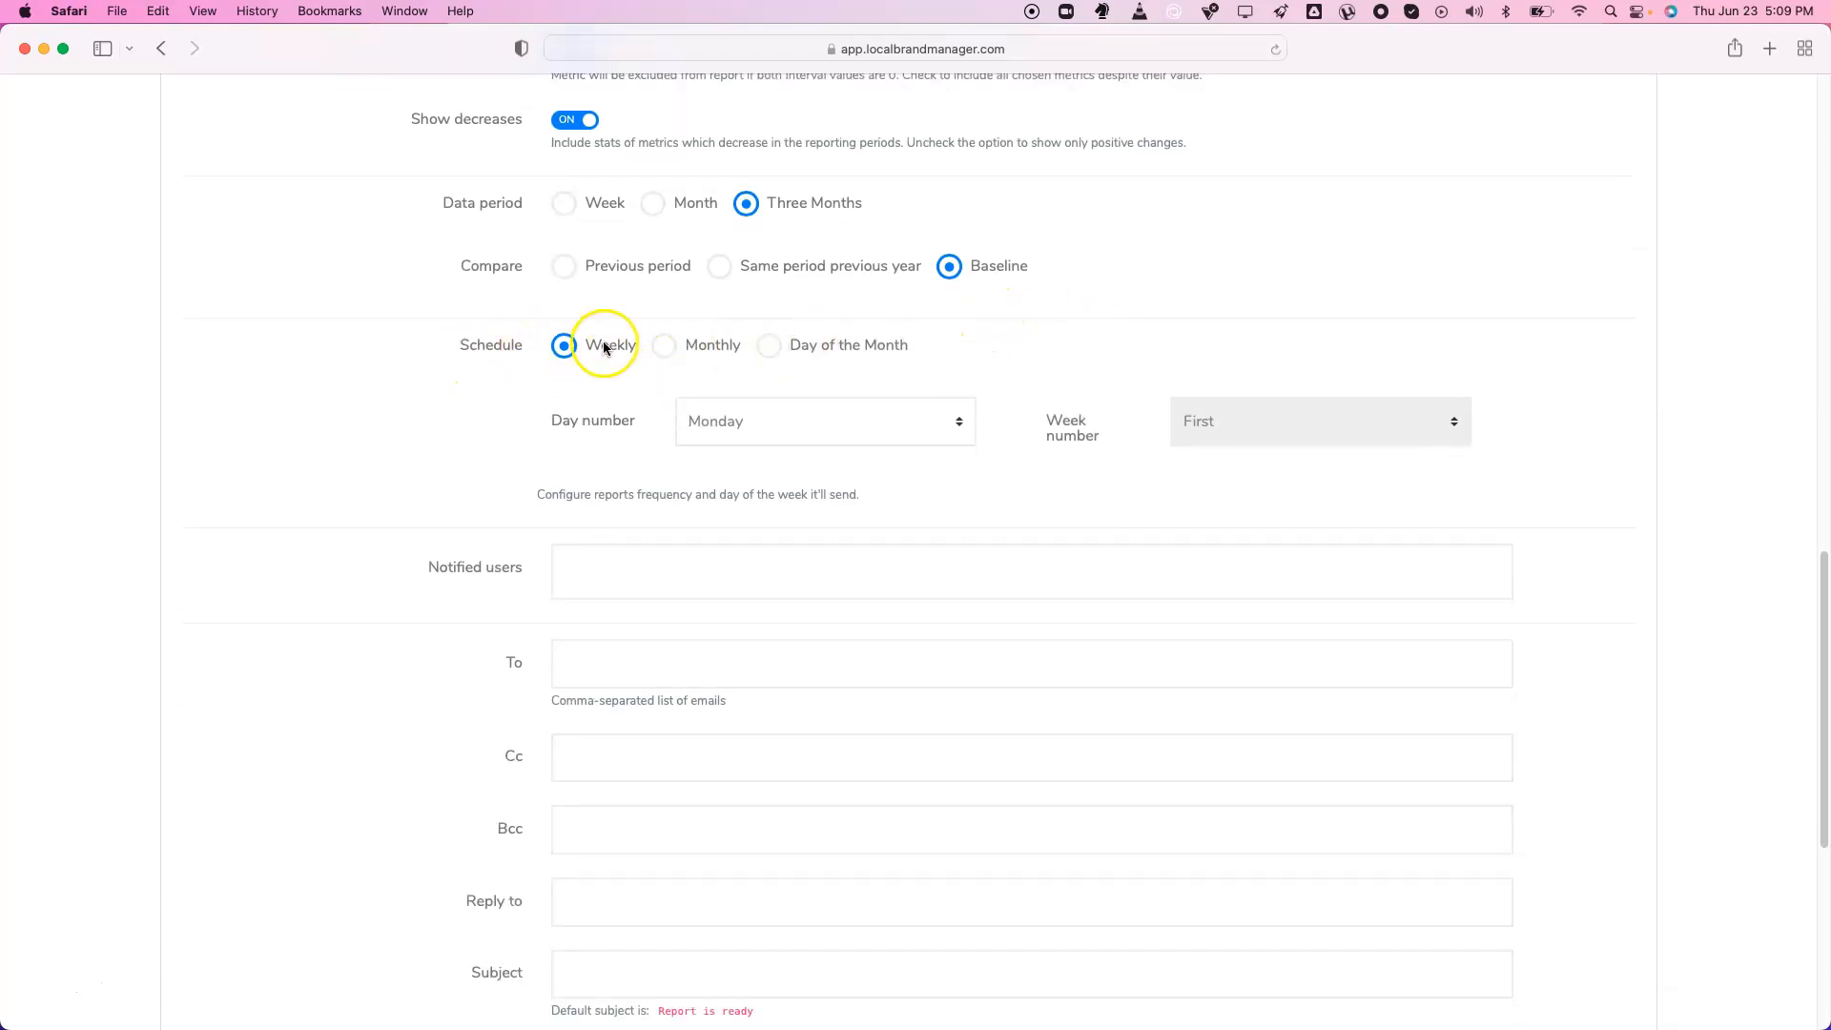
Schedule the report monthly on day 13 of the month
{"action": "left_click", "coordinate": [655, 355]}
{"action": "left_click", "coordinate": [754, 422]}
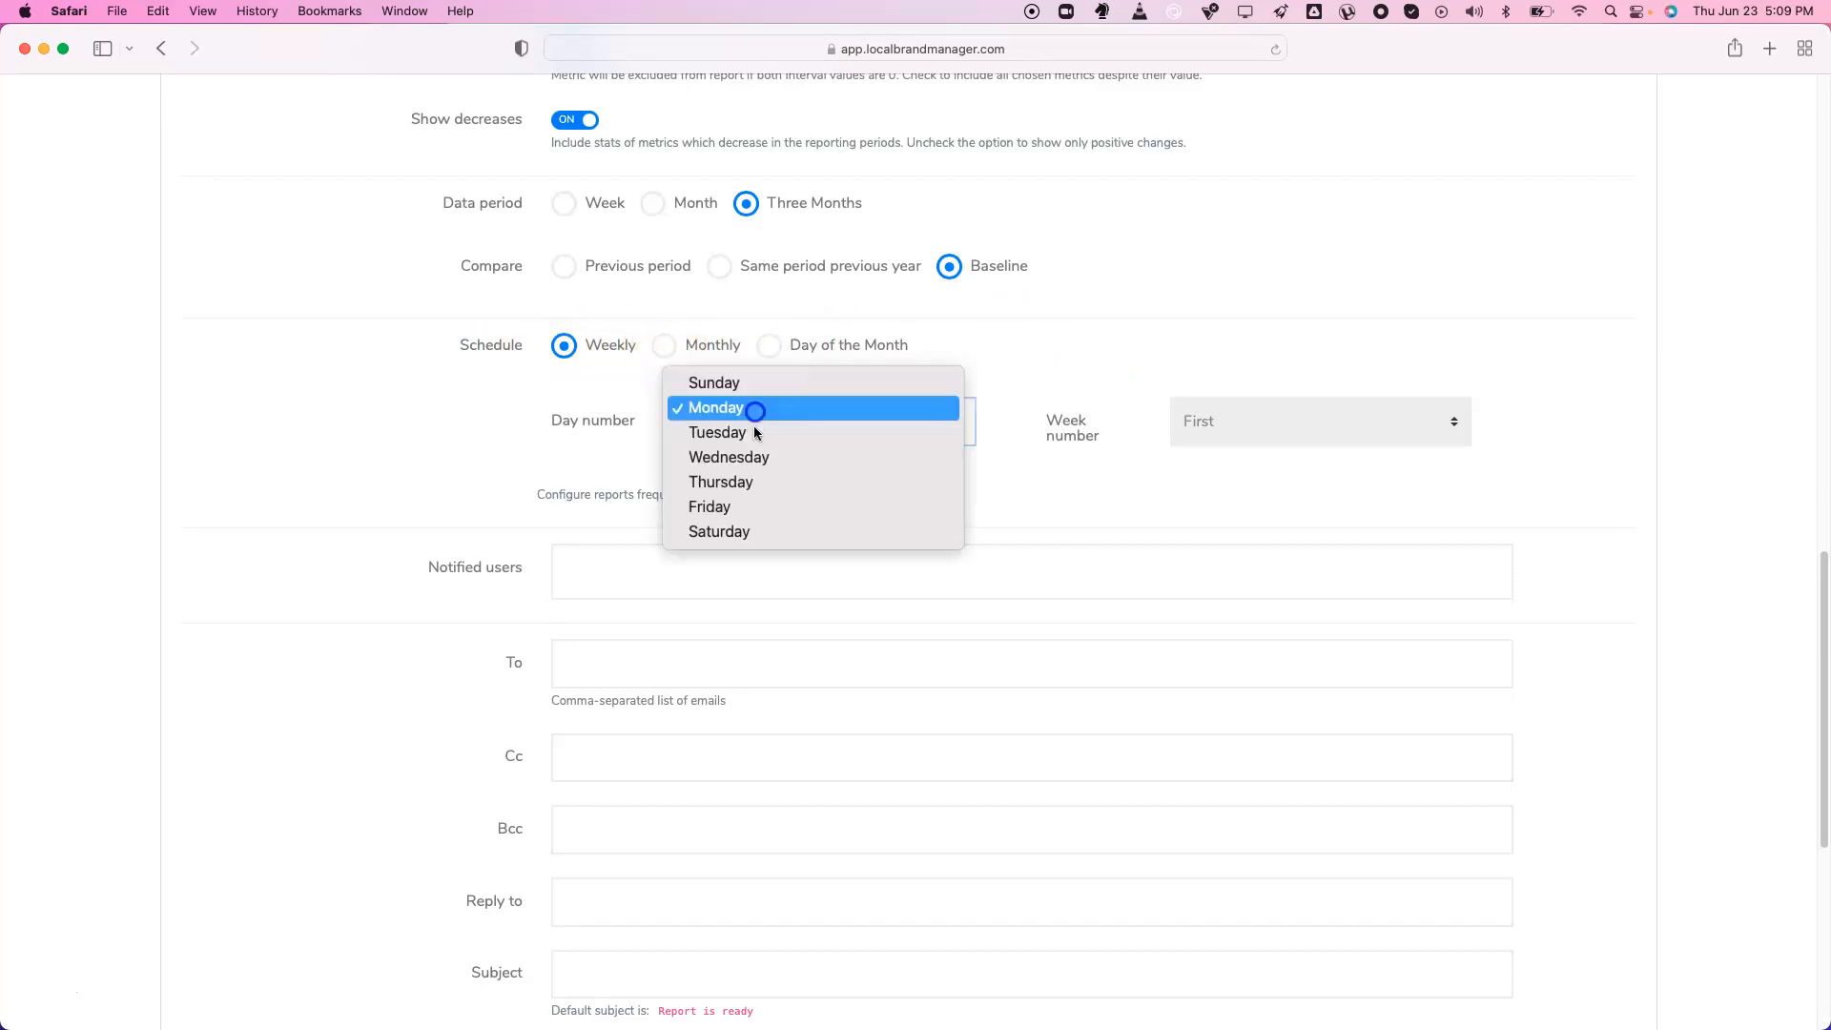
{"action": "left_click", "coordinate": [783, 523]}
{"action": "left_click", "coordinate": [660, 343]}
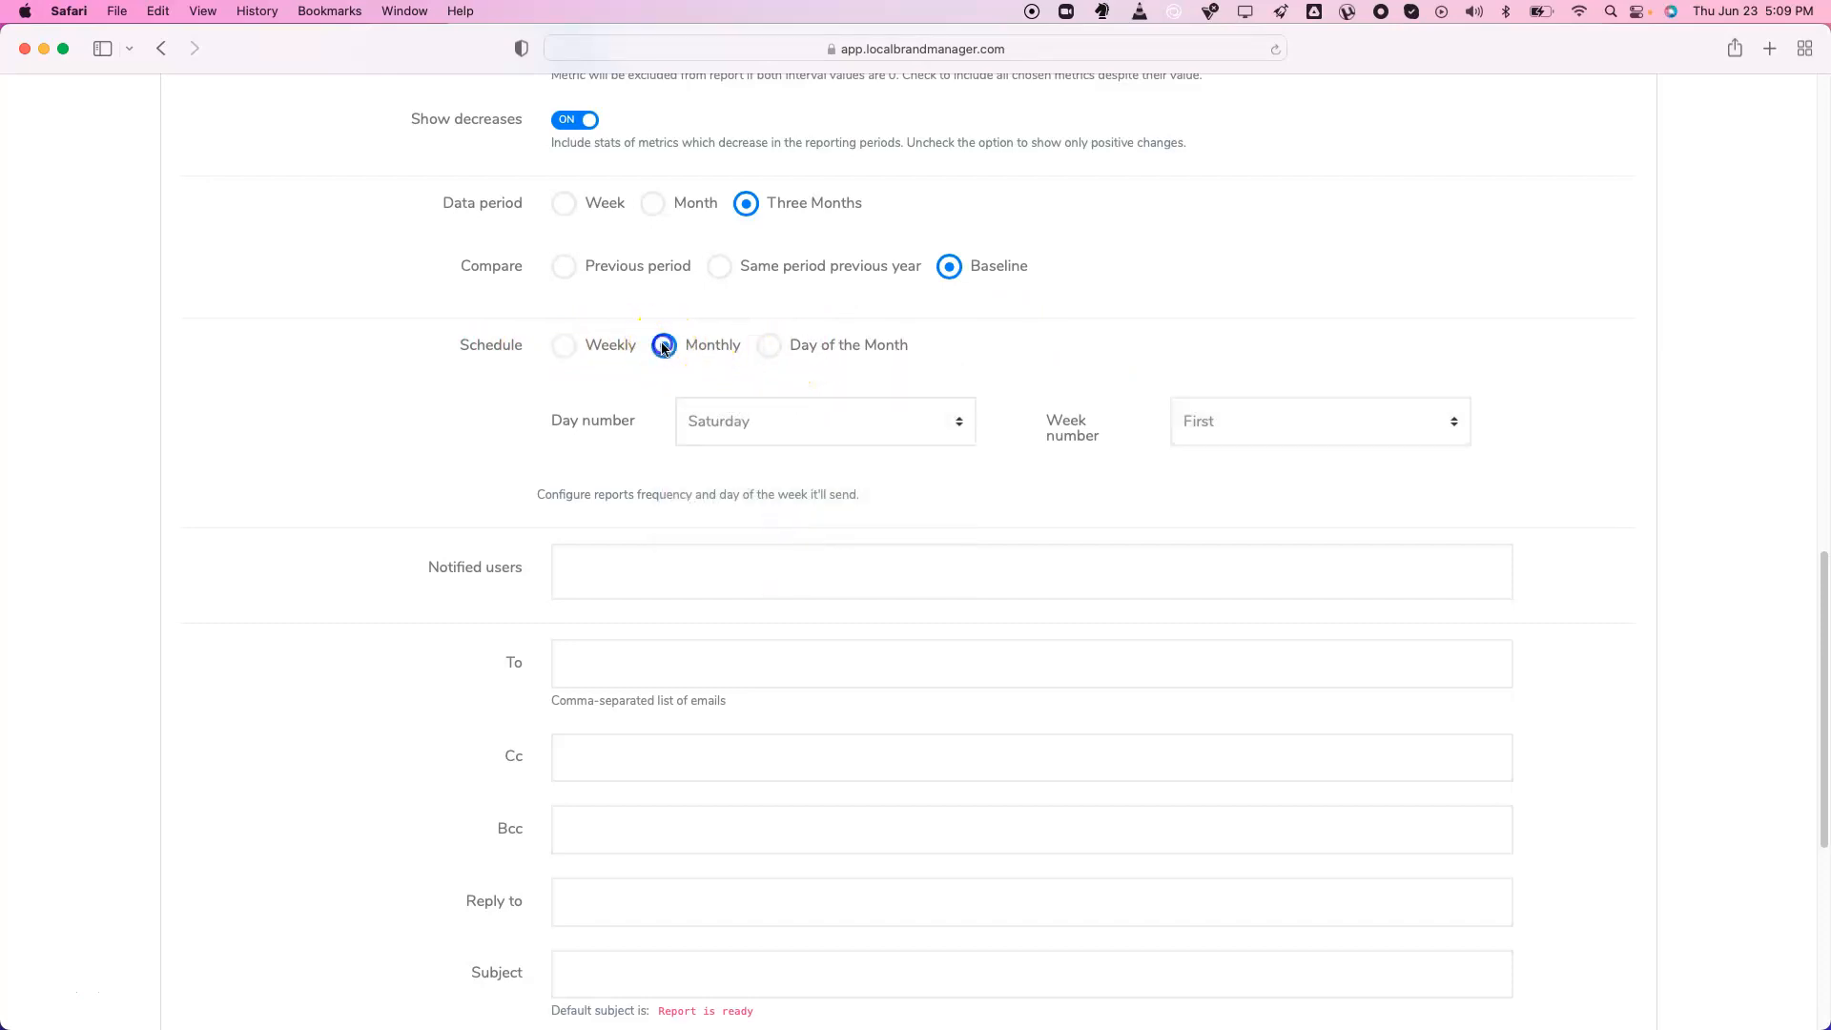
{"action": "left_click", "coordinate": [1249, 424]}
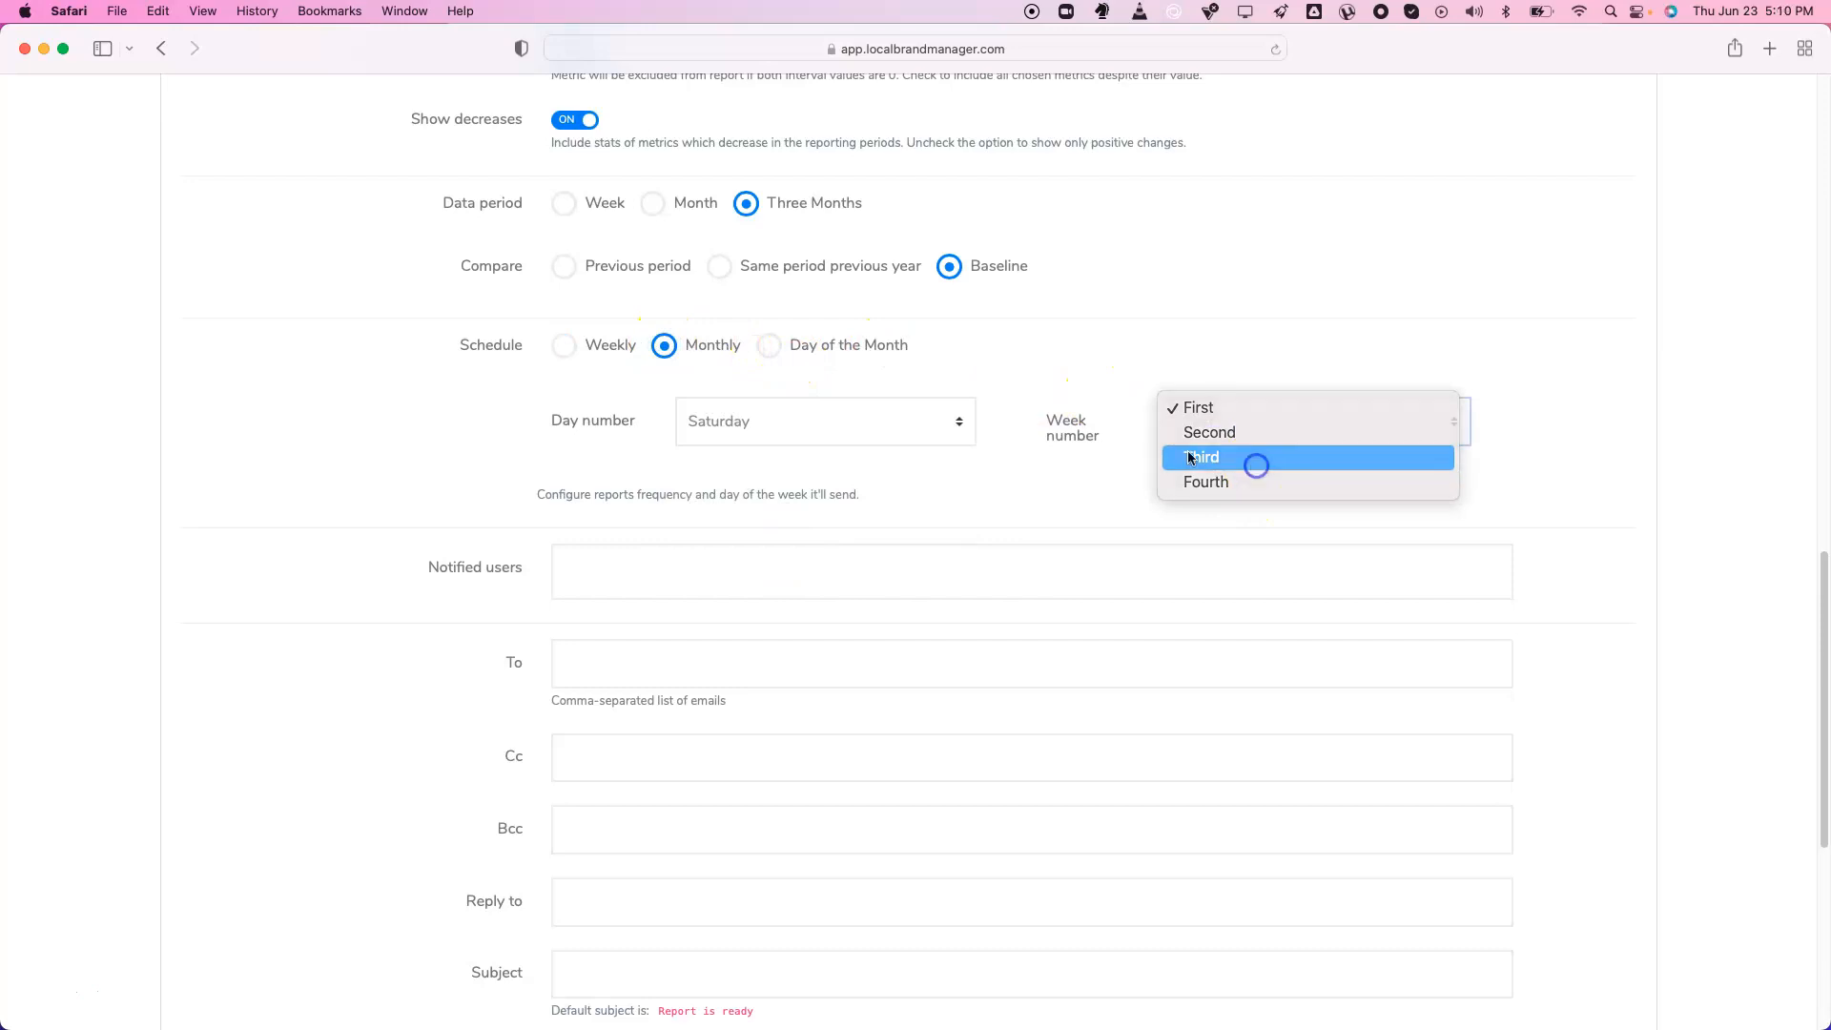
{"action": "left_click", "coordinate": [1253, 459]}
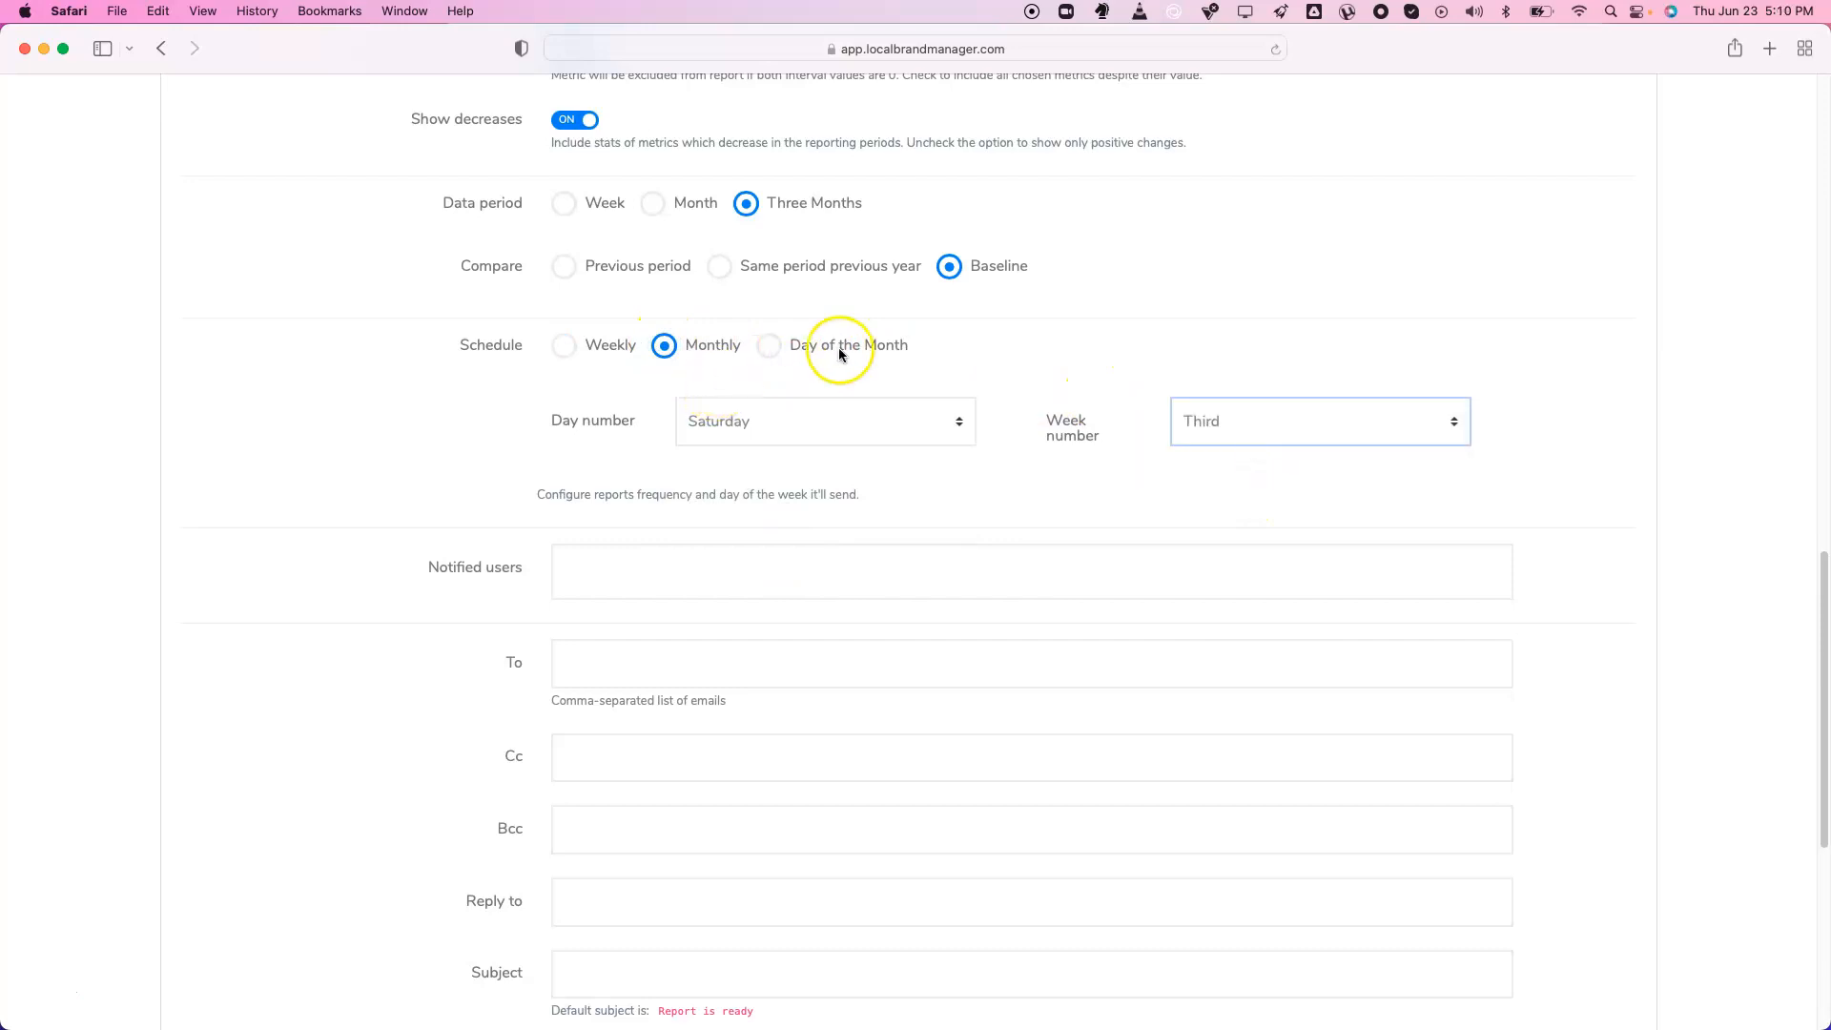
{"action": "left_click", "coordinate": [768, 345]}
{"action": "left_click", "coordinate": [837, 429]}
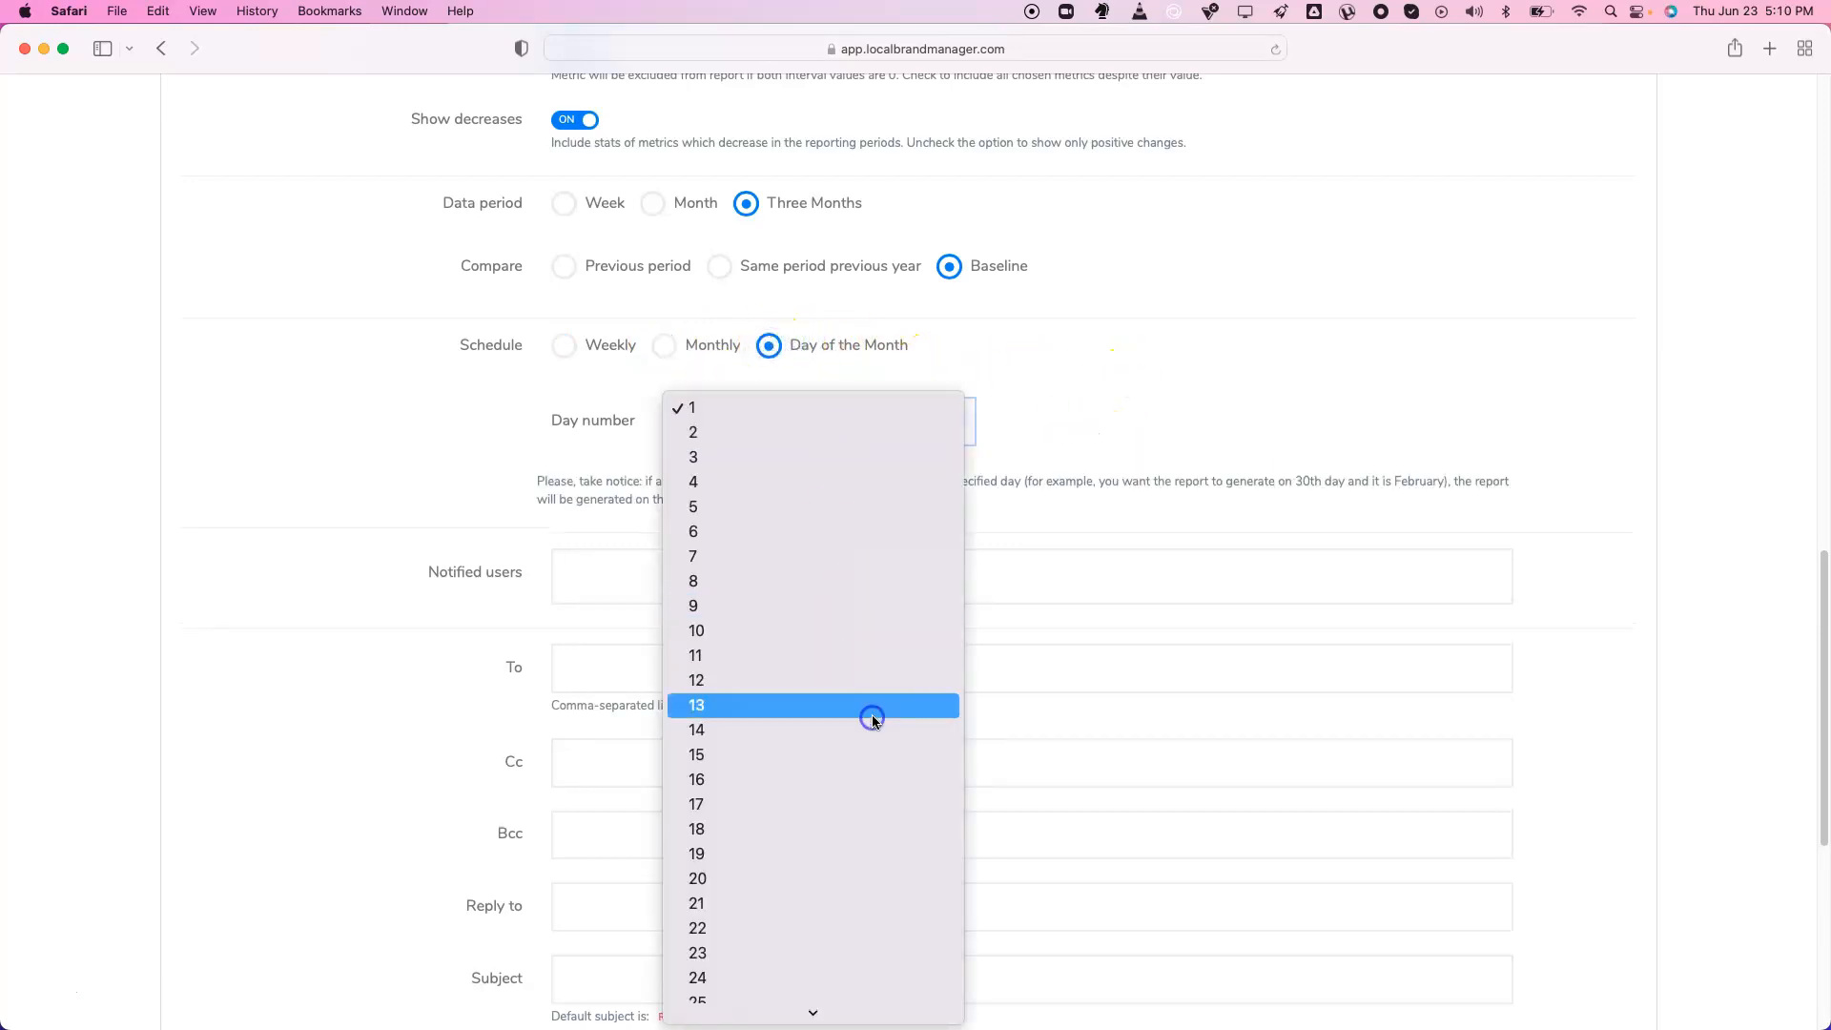
{"action": "left_click", "coordinate": [871, 711]}
{"action": "scroll", "coordinate": [576, 487], "scroll_direction": "down", "scroll_amount": 4}
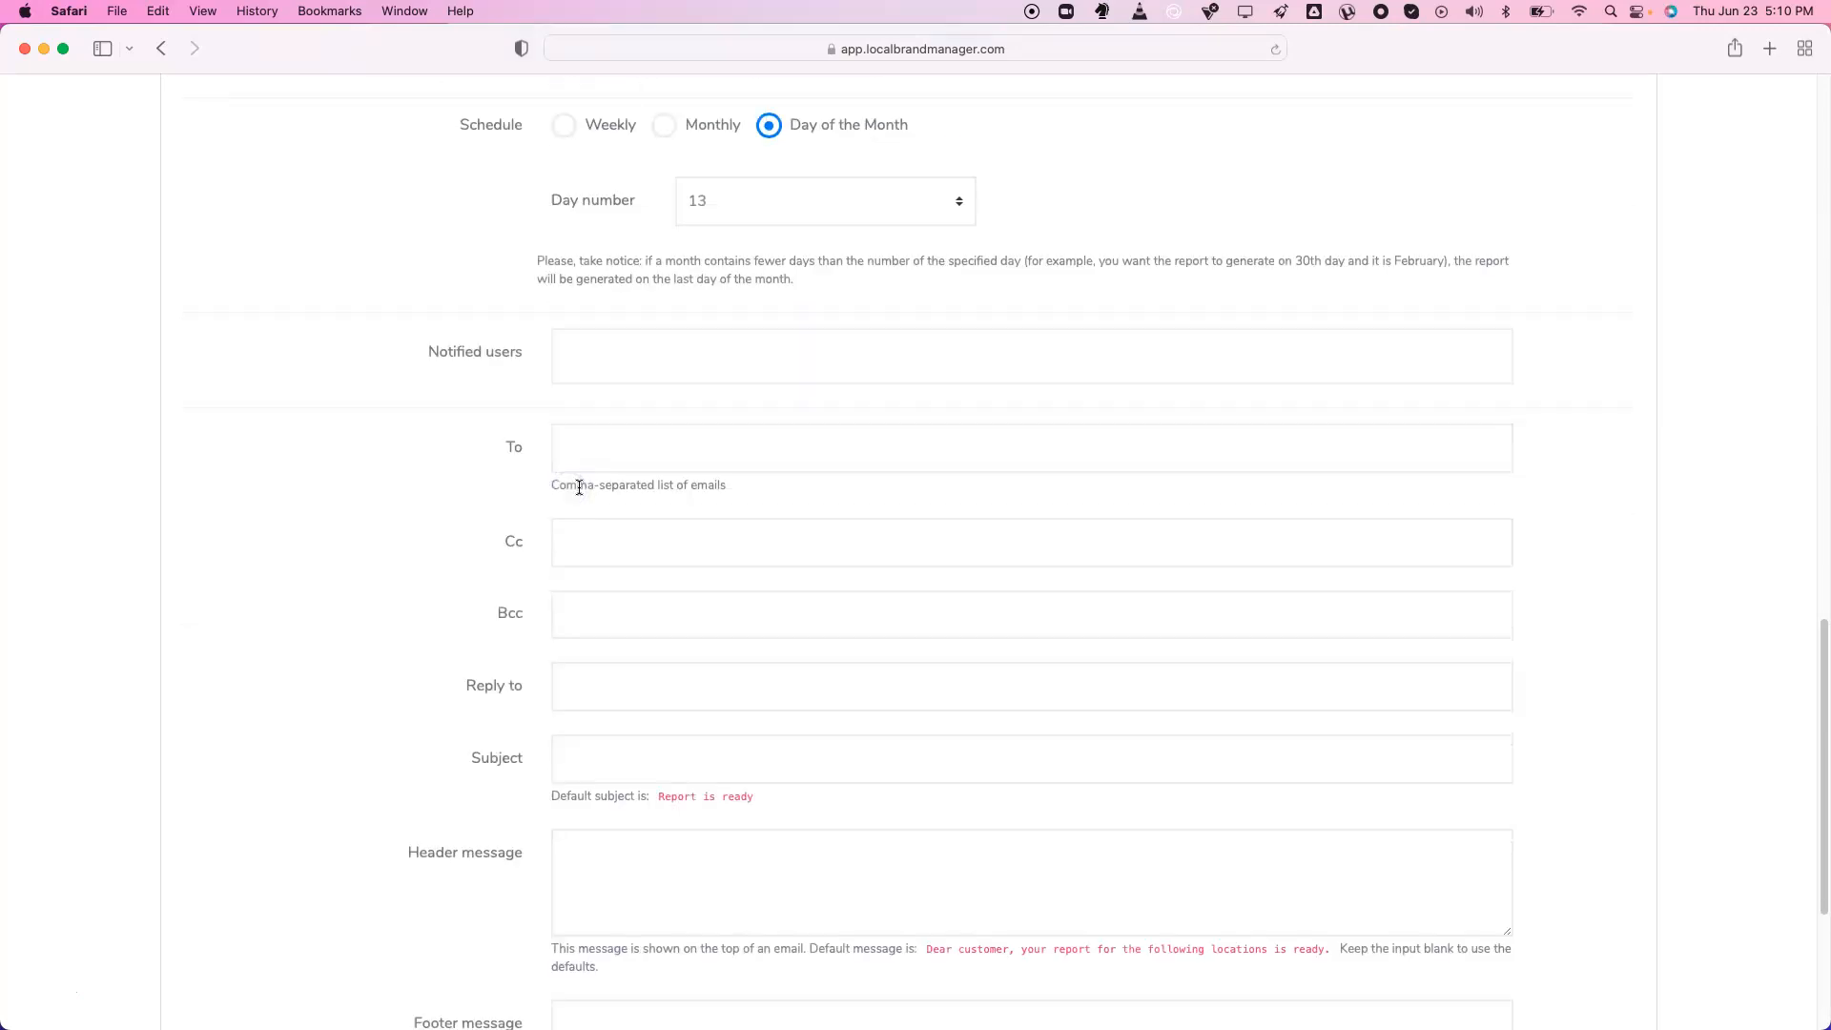
Add the demo account as a notified user and enter the To recipient addresses
{"action": "left_click", "coordinate": [659, 246]}
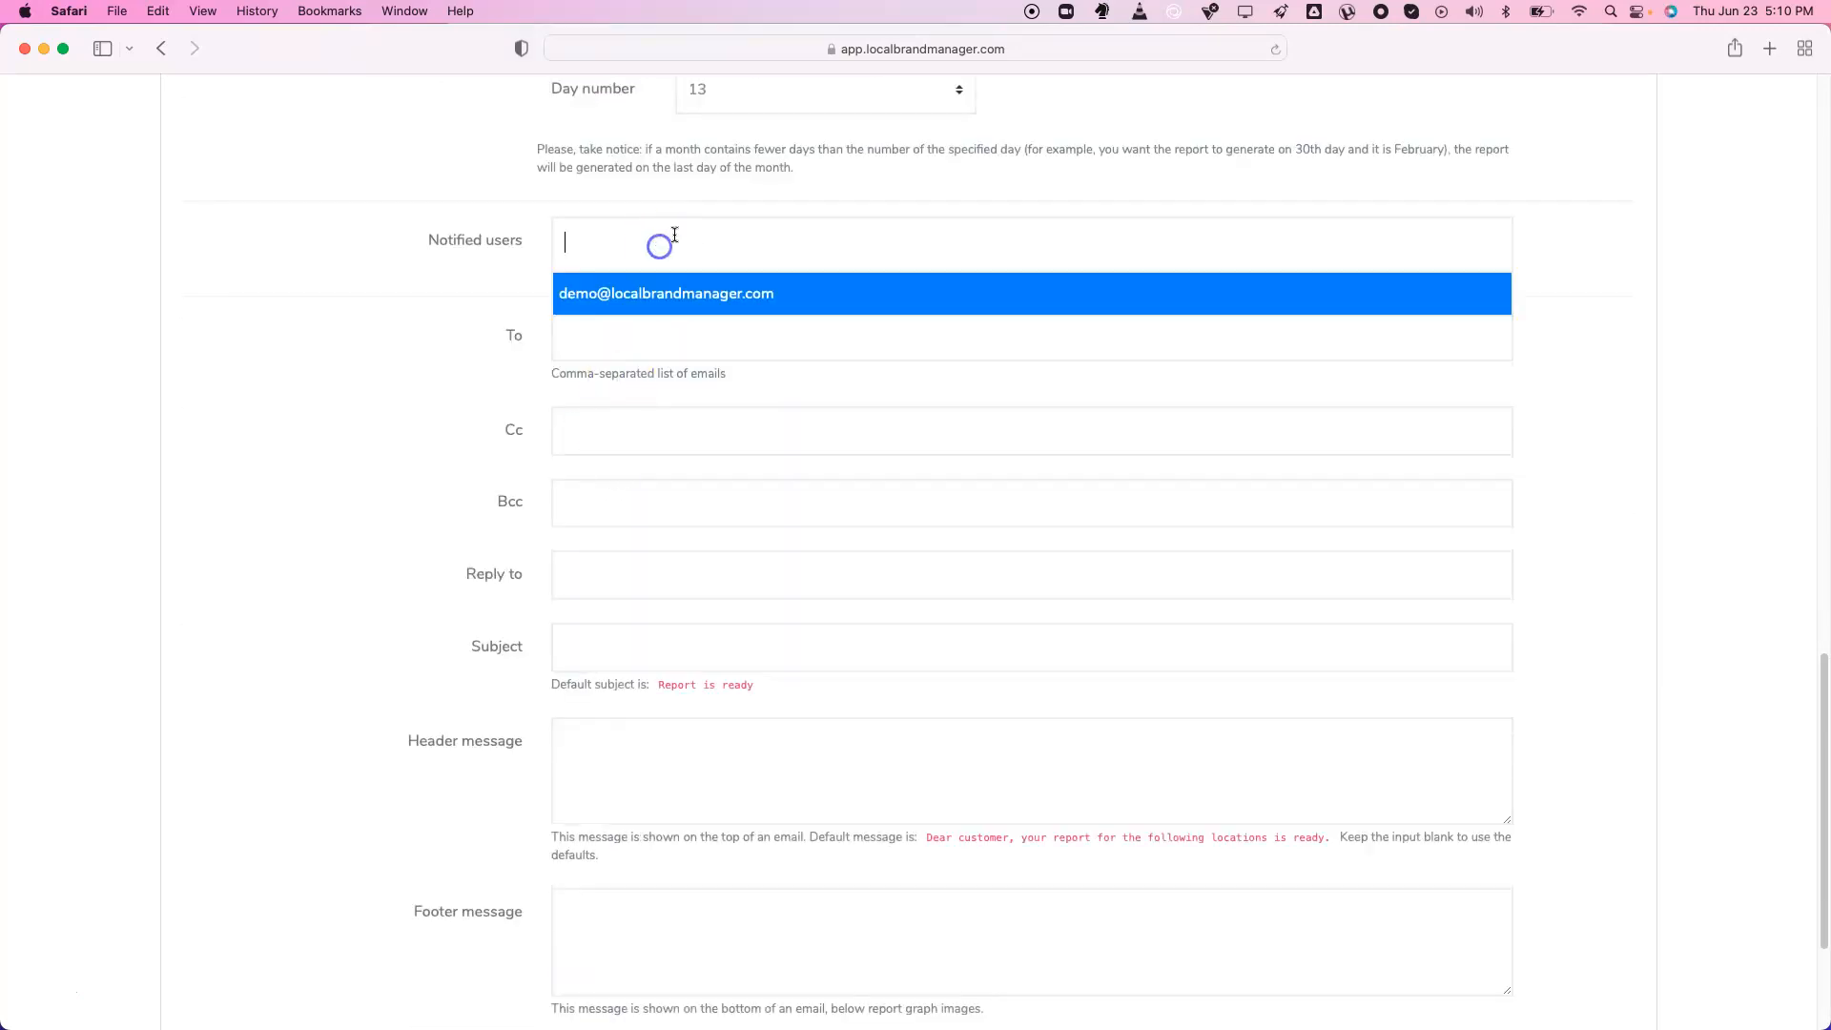
{"action": "left_click", "coordinate": [668, 290]}
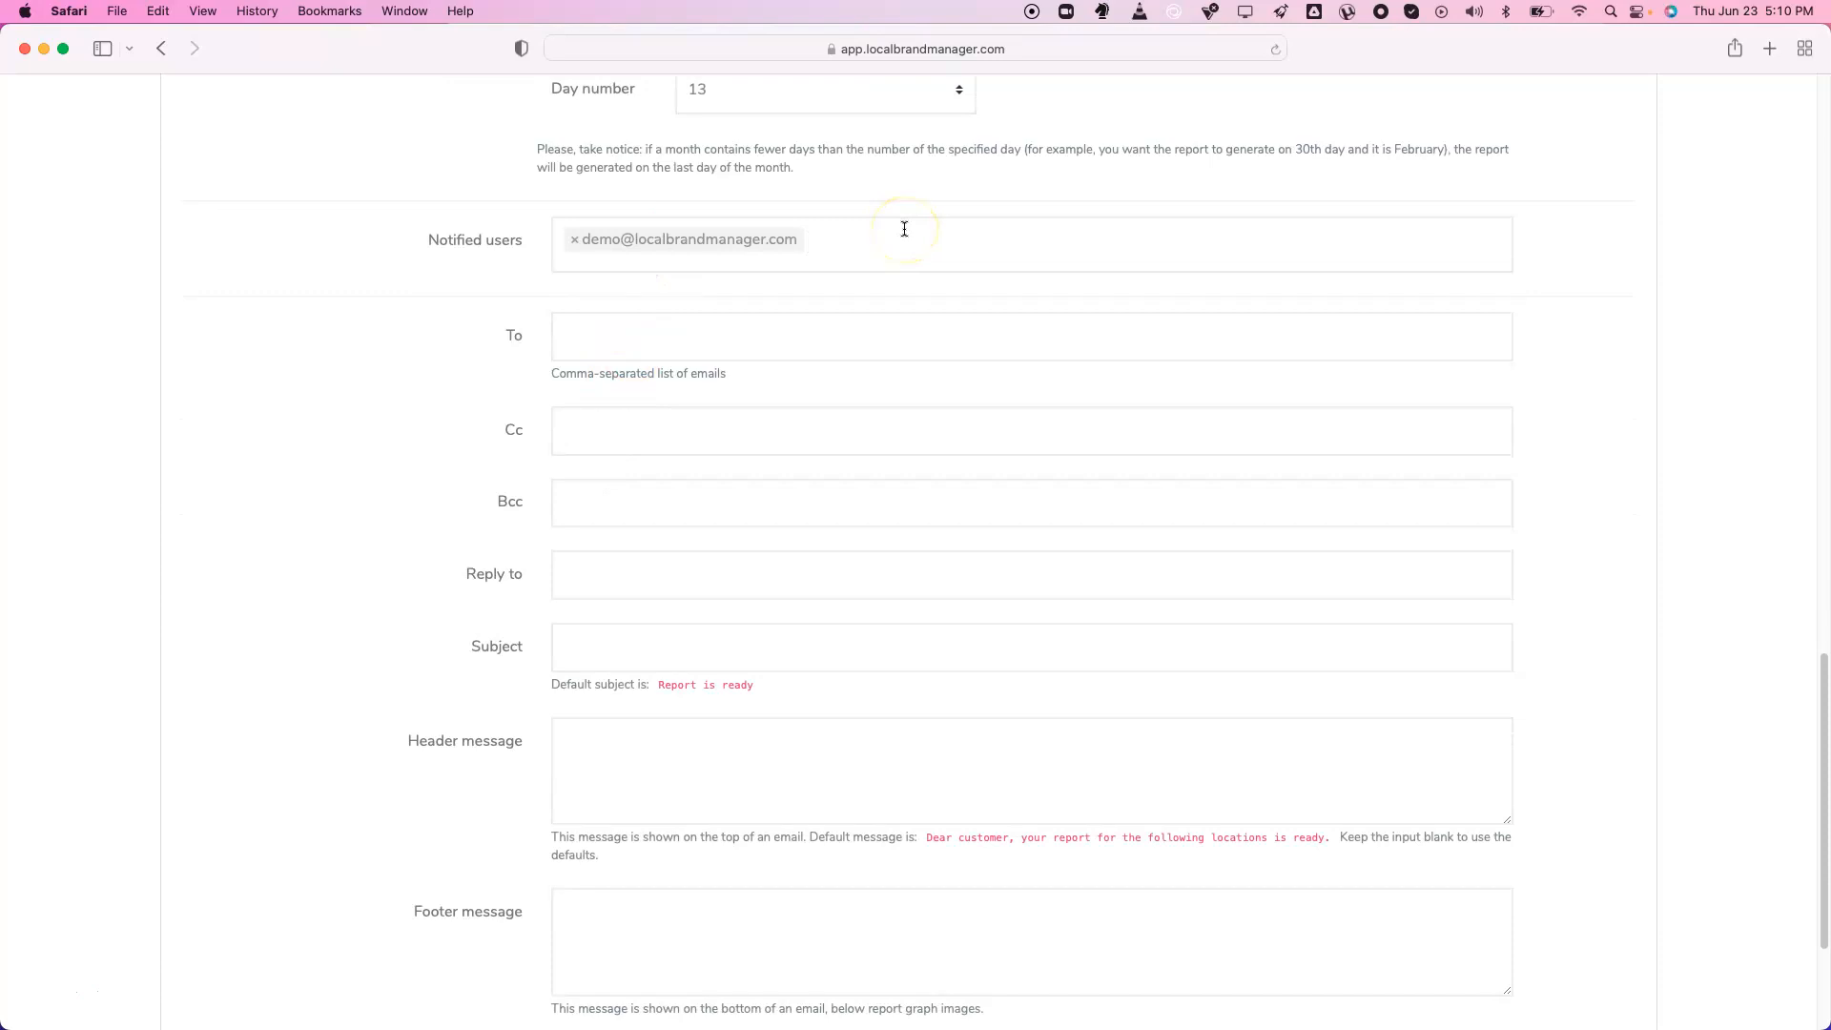
{"action": "type", "text": "other@email.com"}
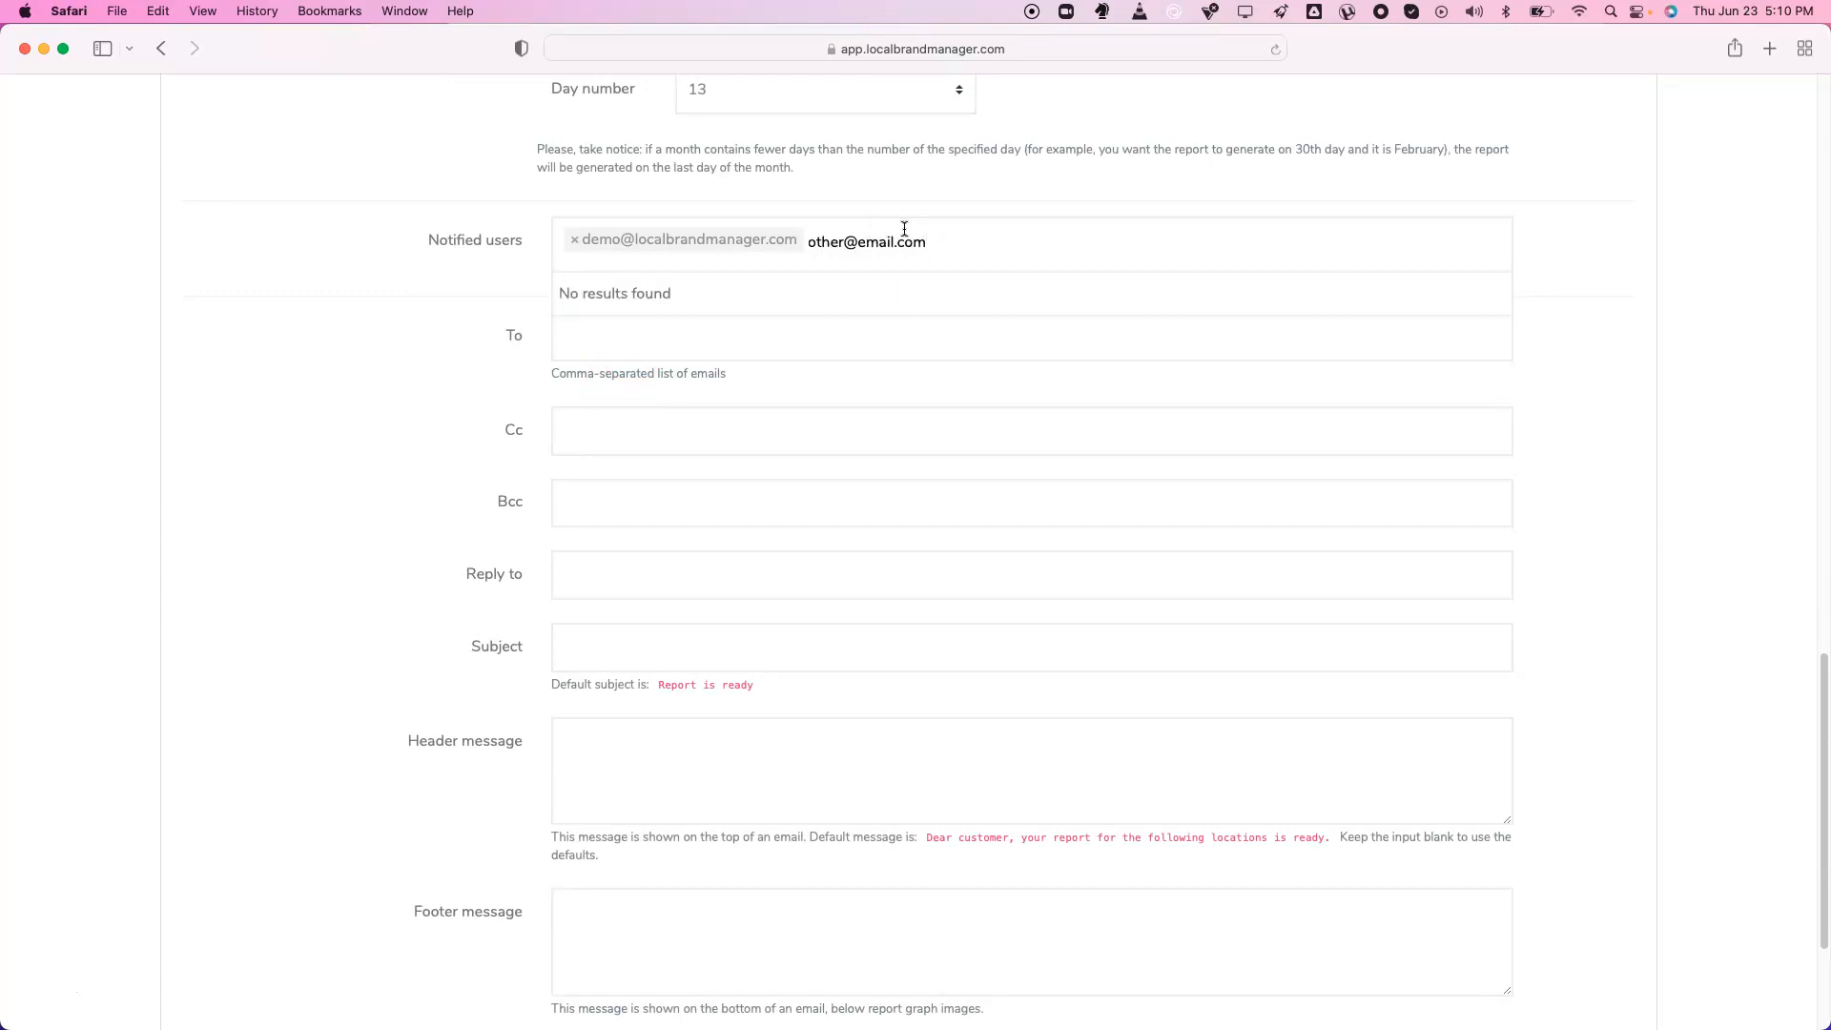
{"action": "left_click", "coordinate": [694, 339]}
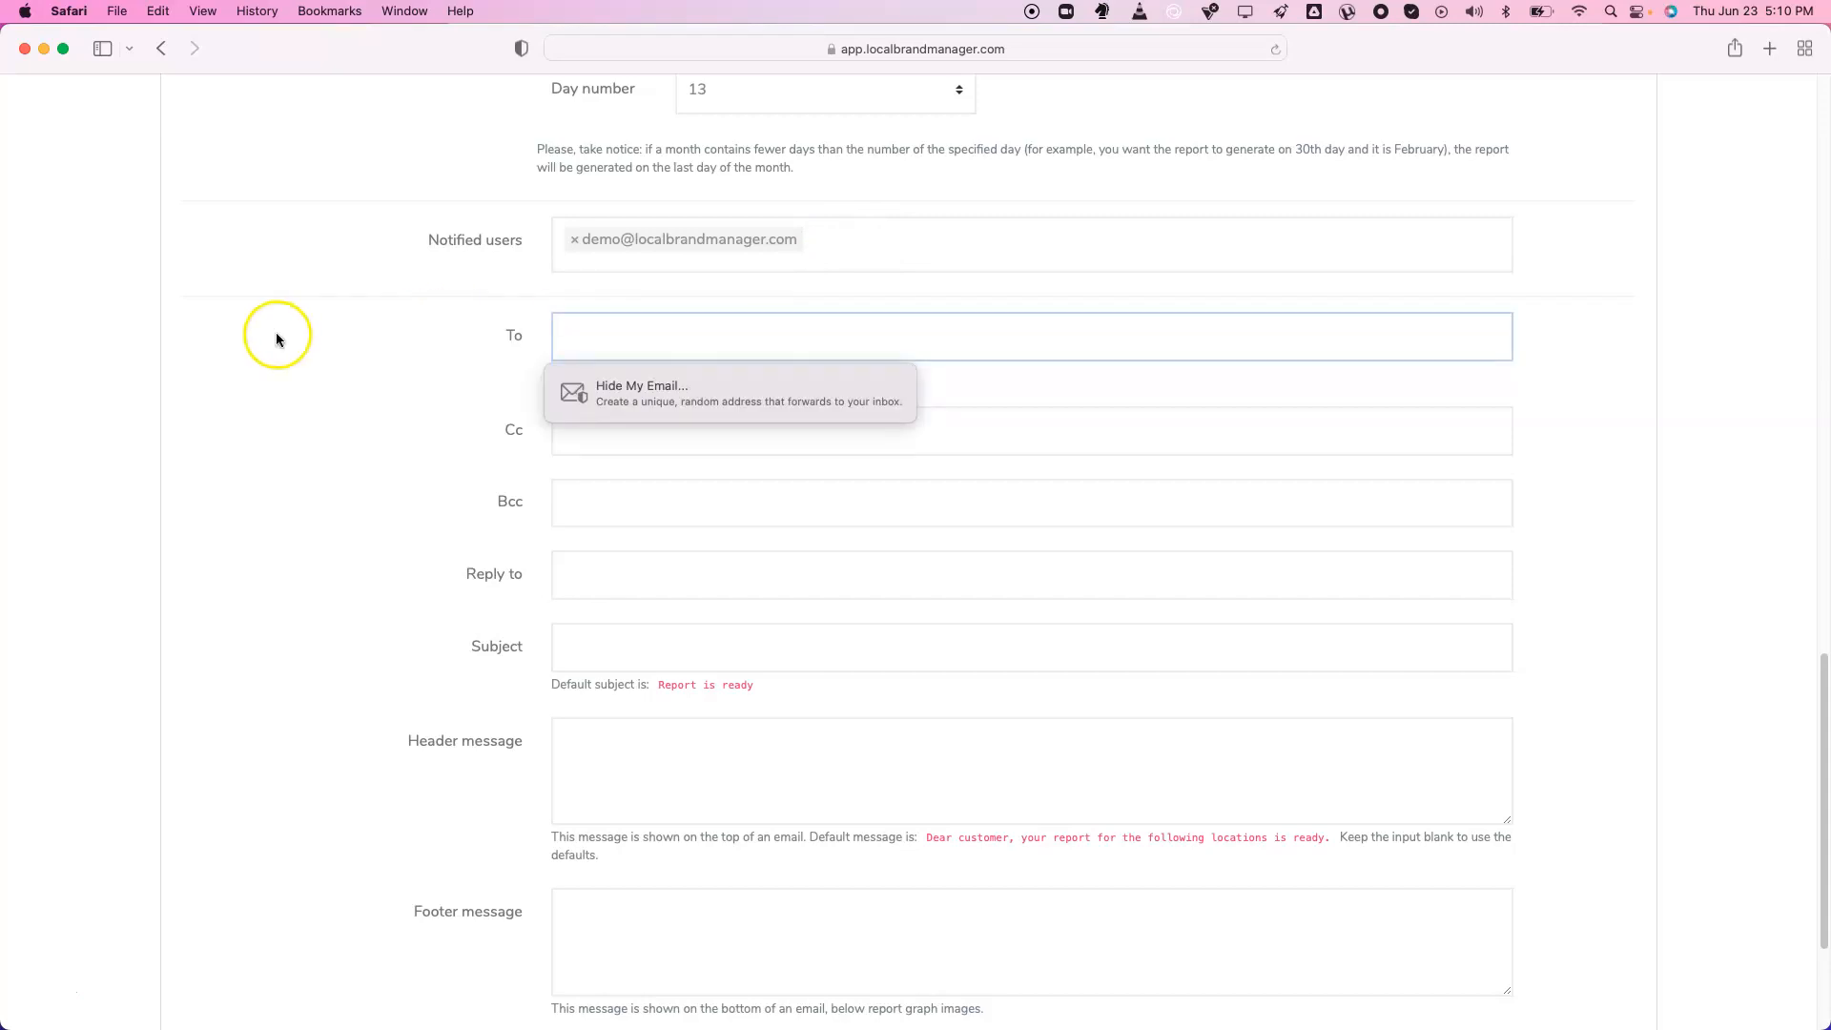
{"action": "type", "text": "yourclient@theirdomain.com, 2@email.com, 3@email.com"}
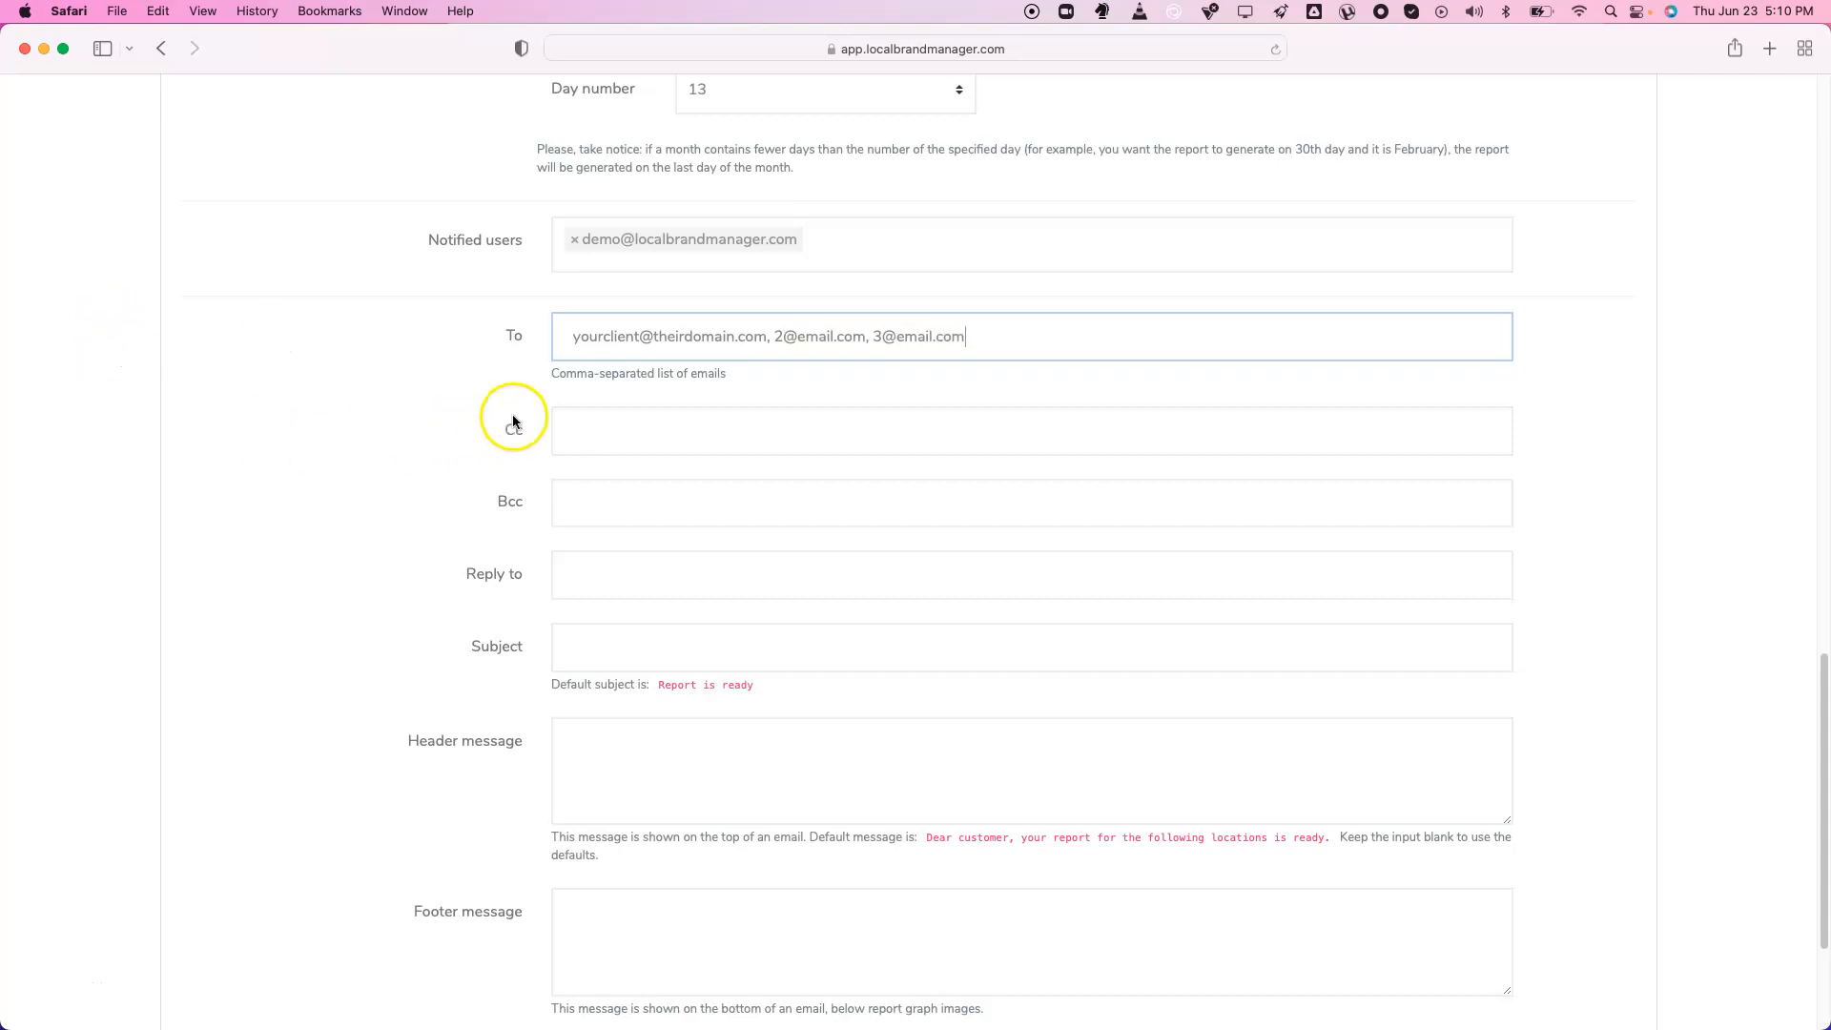
Fill in the reply-to address and the subject 'Your weekly report'
{"action": "left_click", "coordinate": [621, 420]}
{"action": "left_click", "coordinate": [1077, 503]}
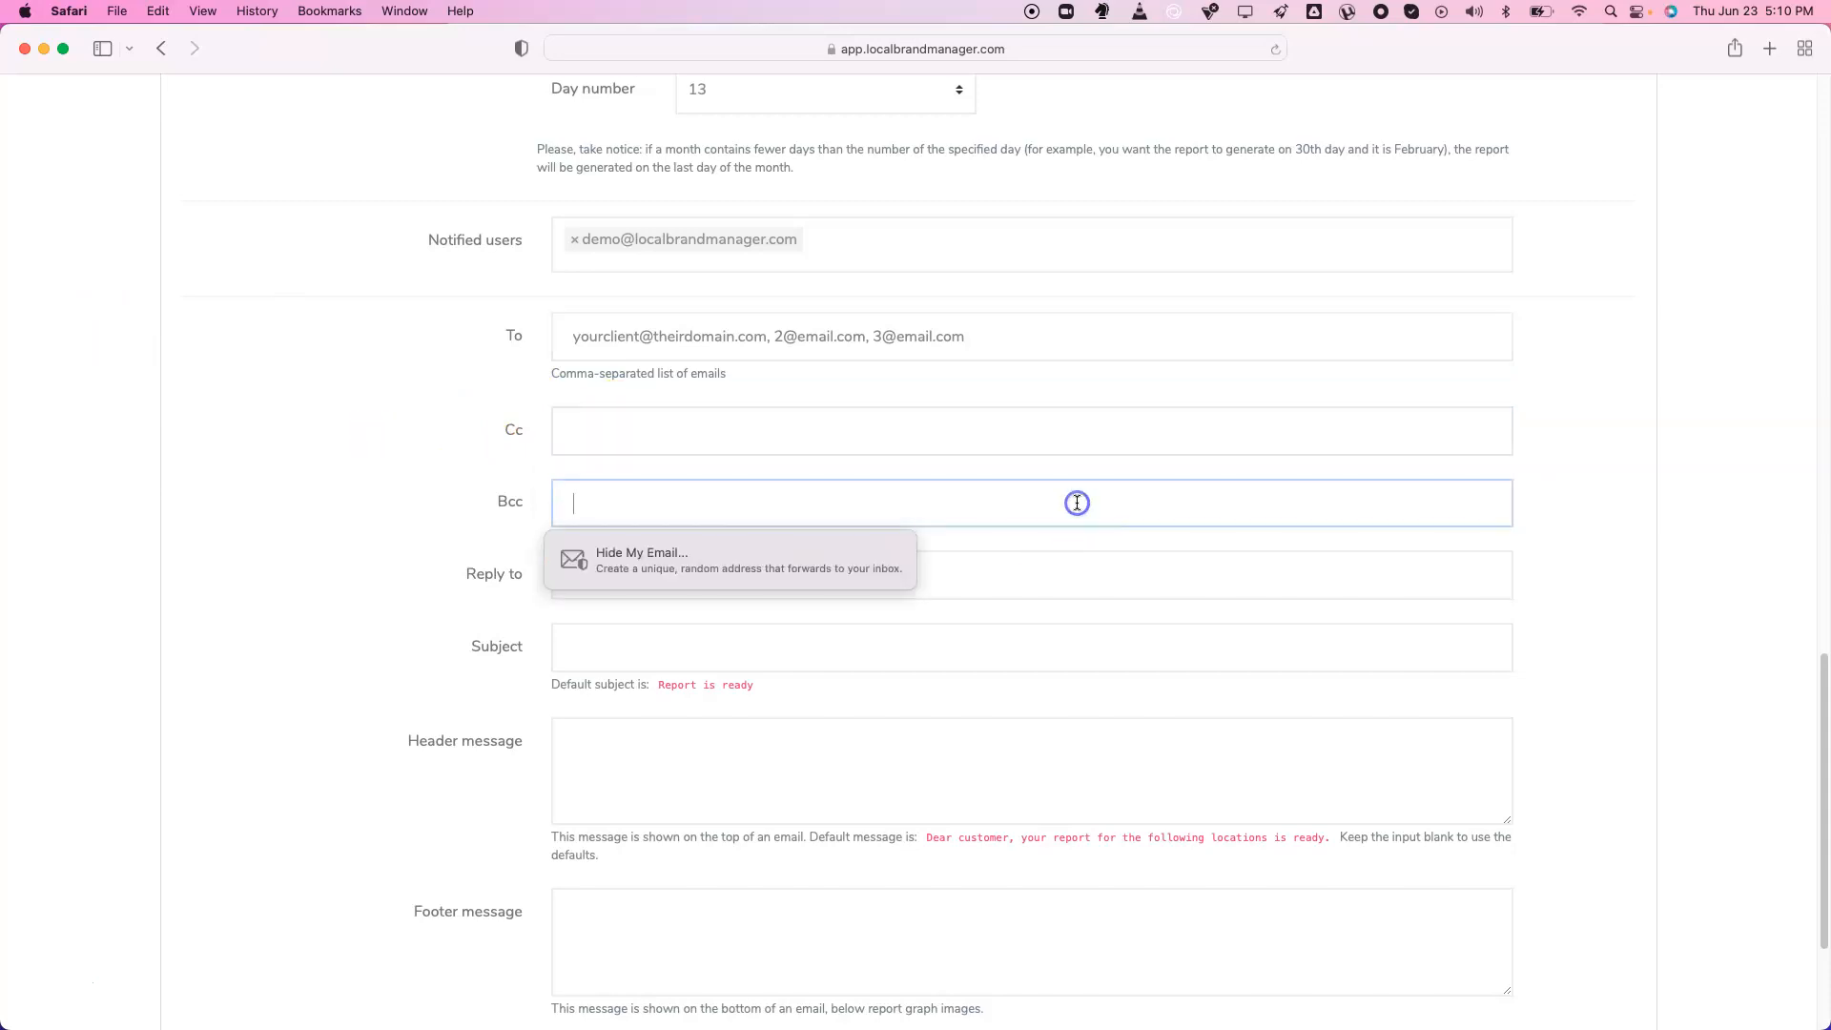
{"action": "left_click", "coordinate": [408, 564]}
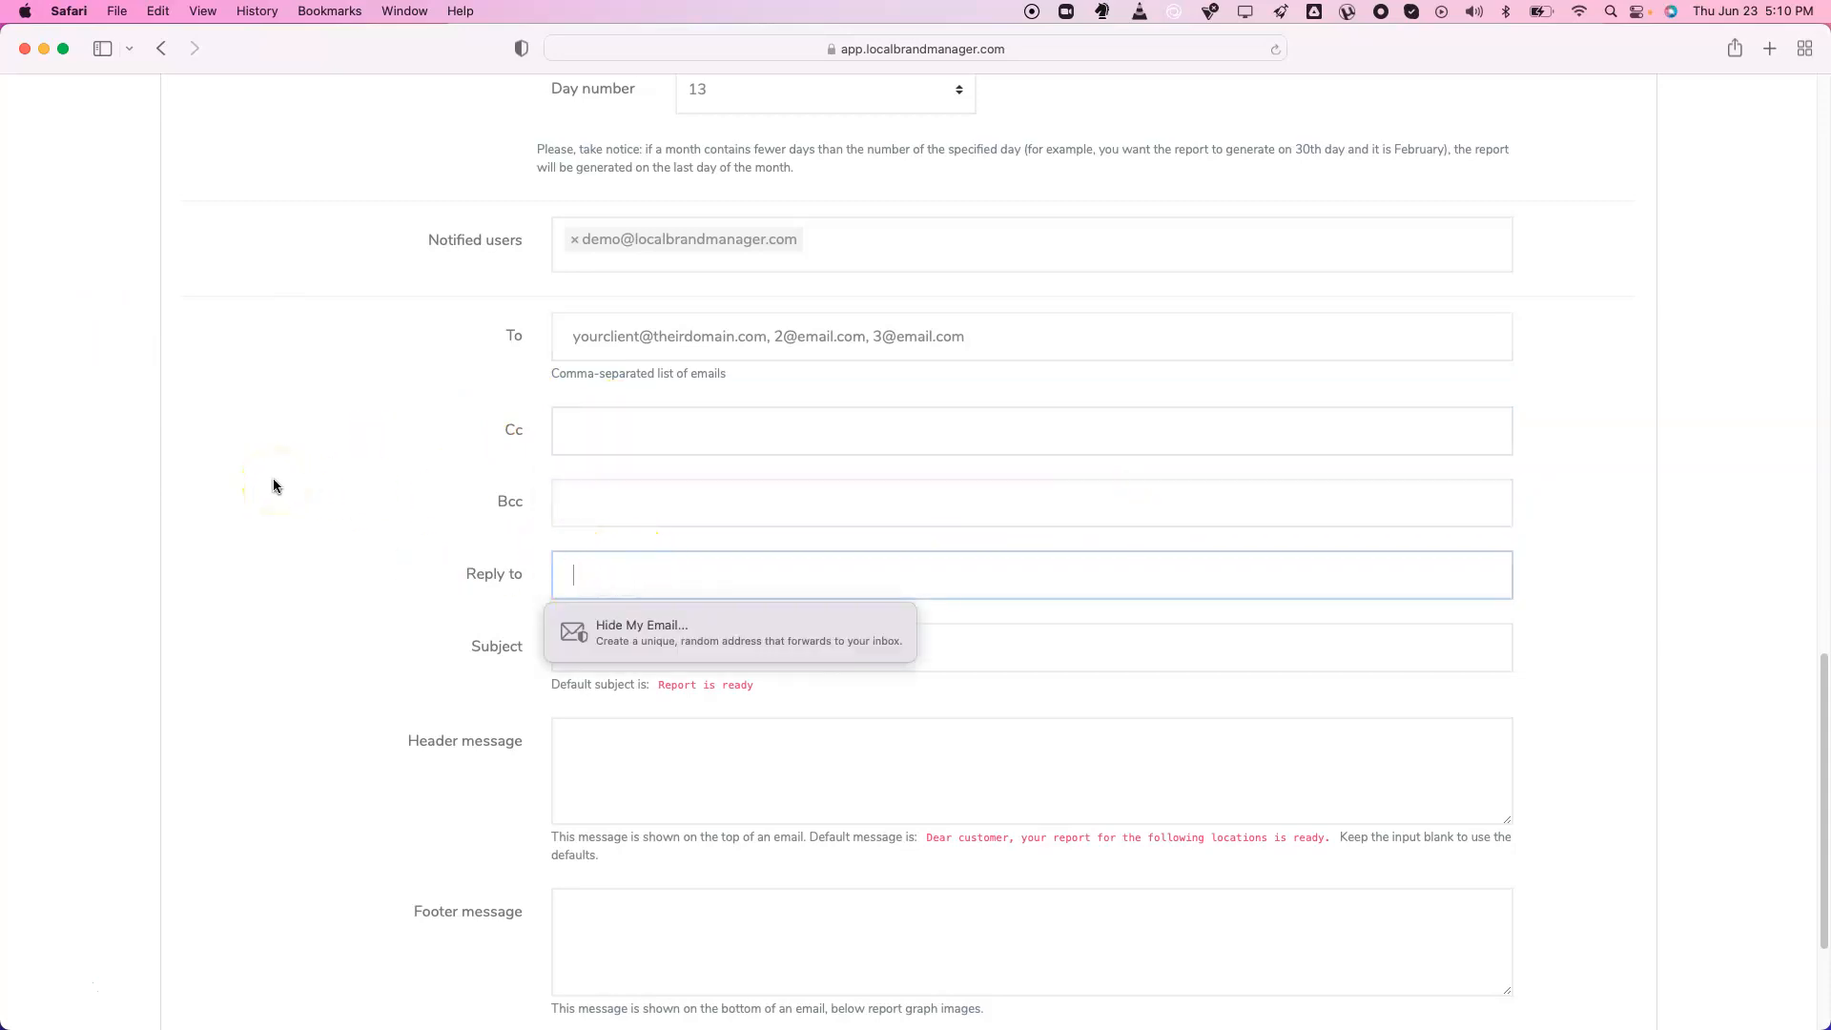
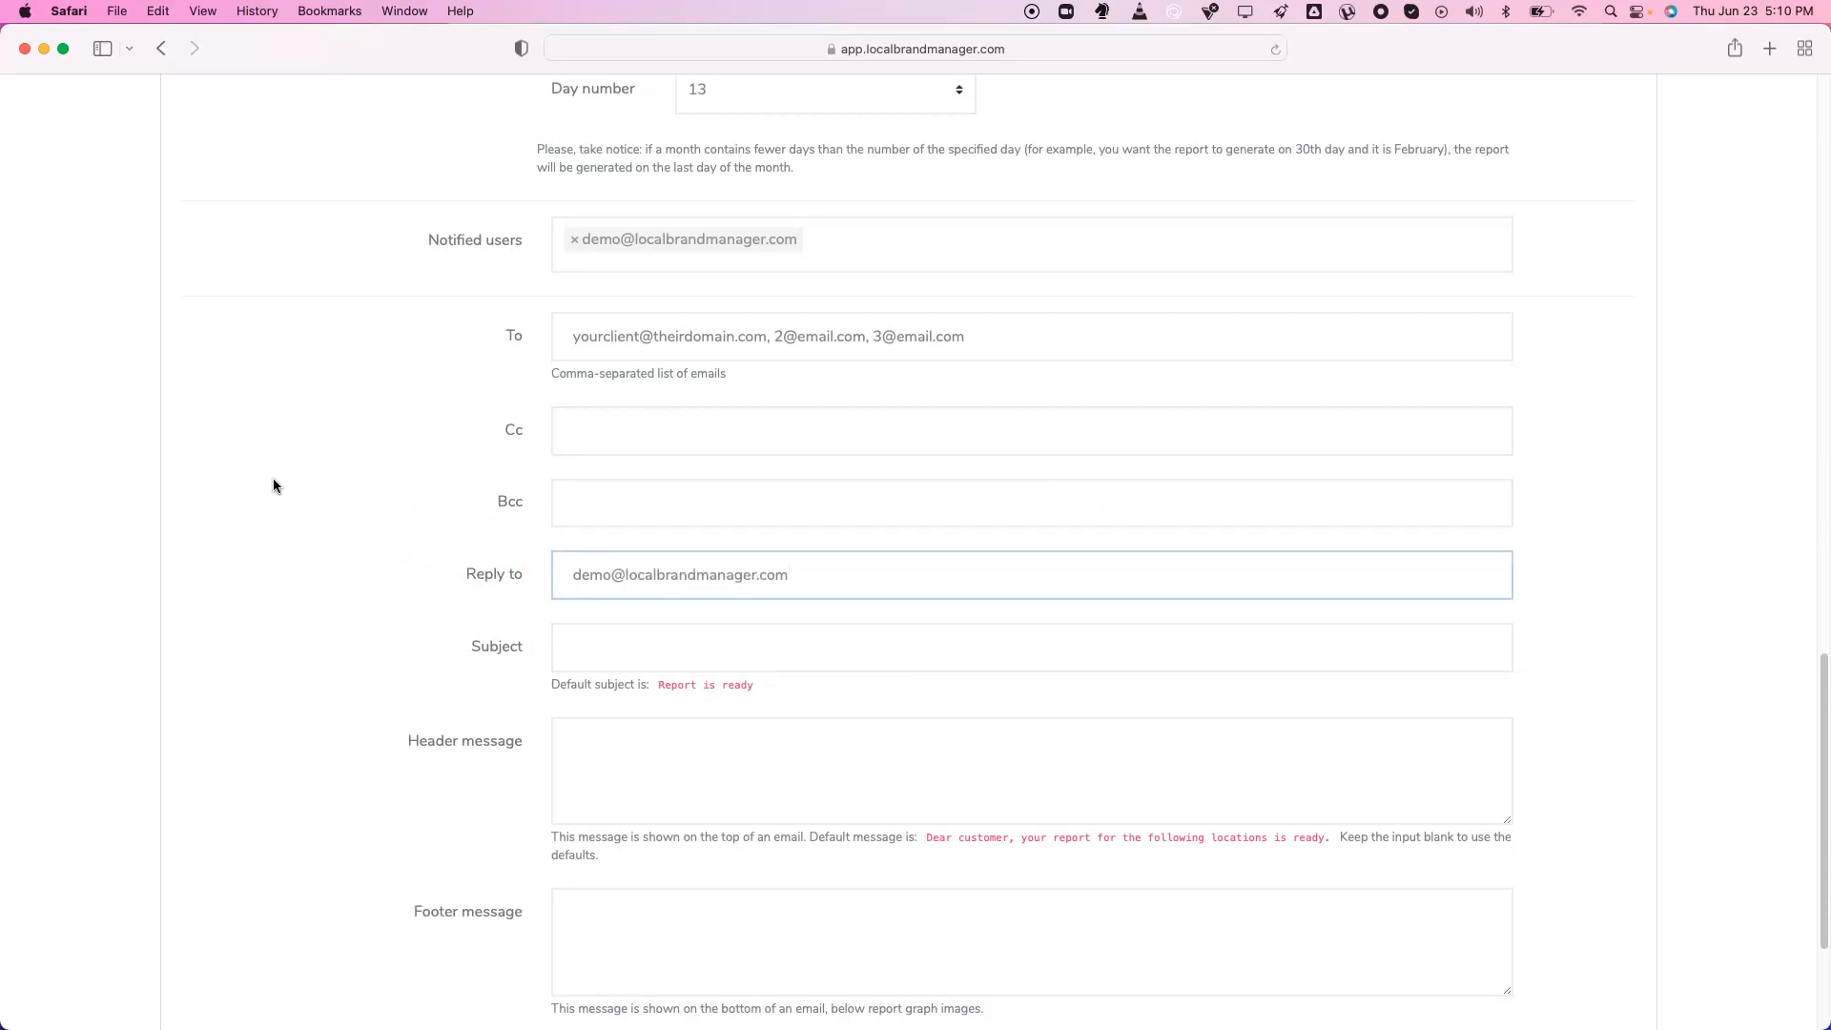
{"action": "key", "text": "Tab"}
{"action": "type", "text": "You"}
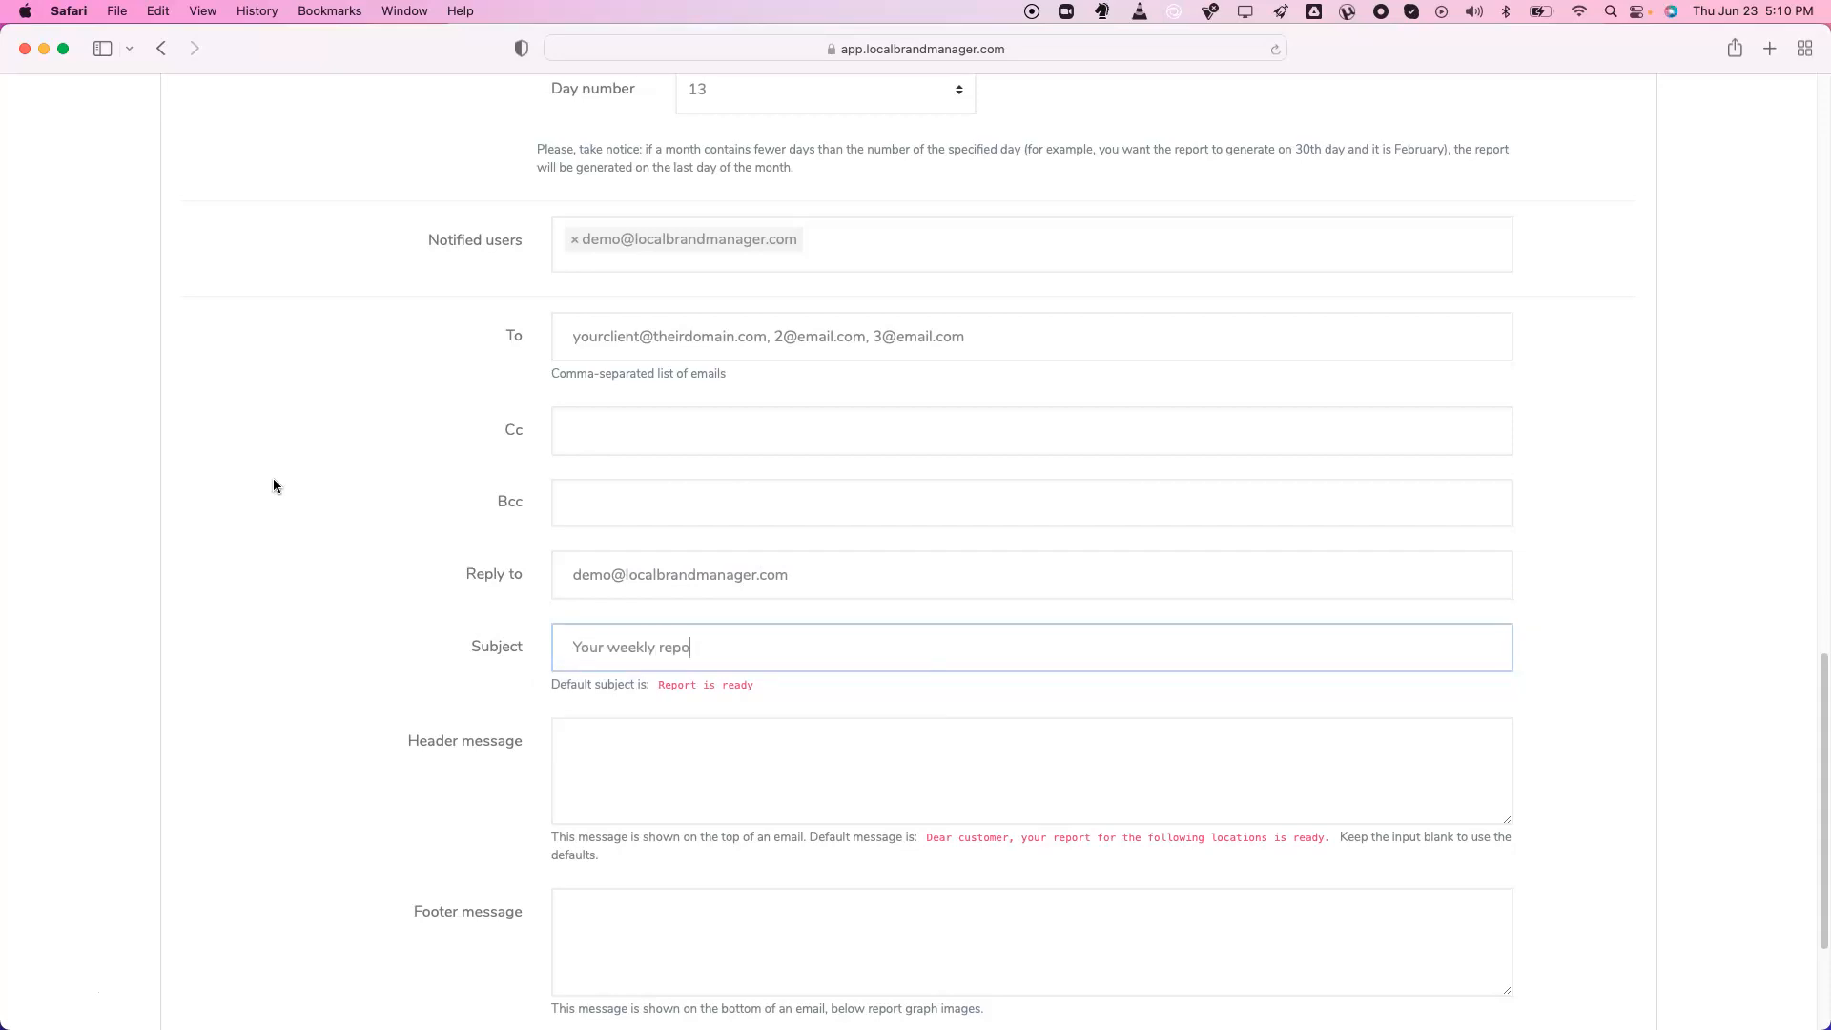
{"action": "key", "text": "Tab"}
Choose localbrandmanager-2 as the white label configuration, then return to the generated reports list
{"action": "scroll", "coordinate": [352, 490], "scroll_direction": "down", "scroll_amount": 2}
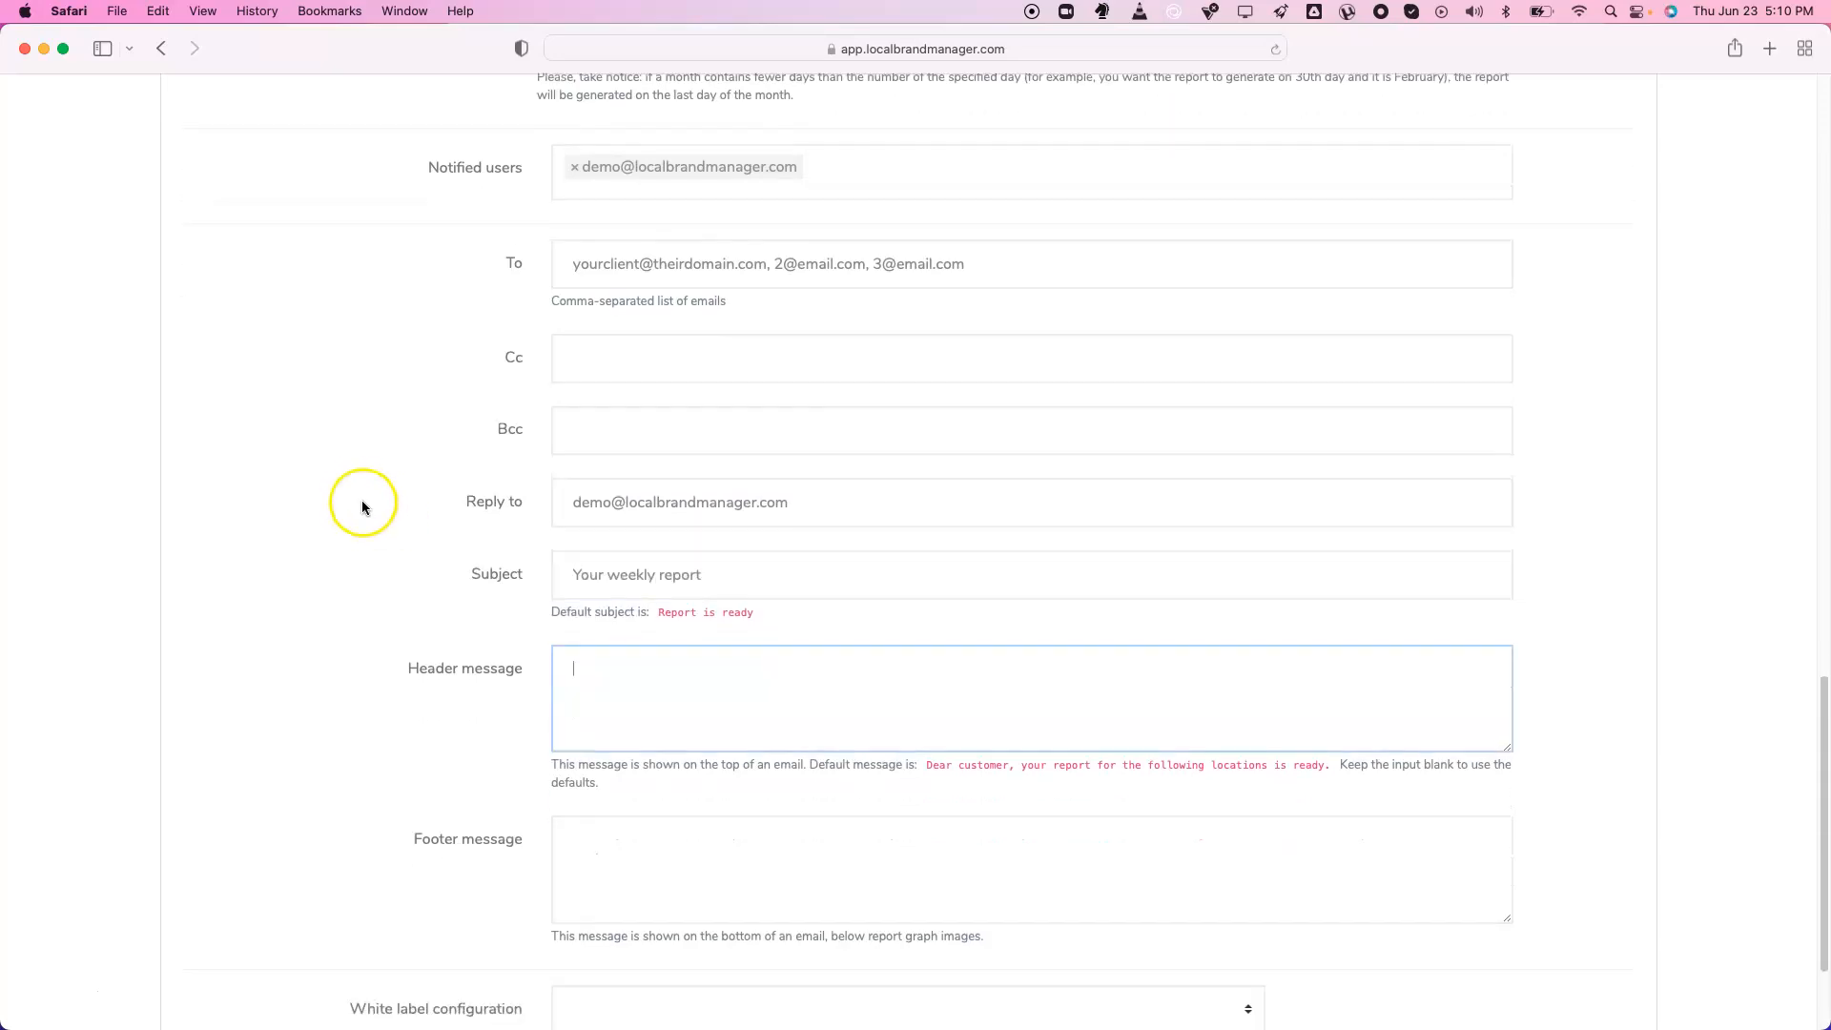
{"action": "scroll", "coordinate": [365, 508], "scroll_direction": "down", "scroll_amount": 5}
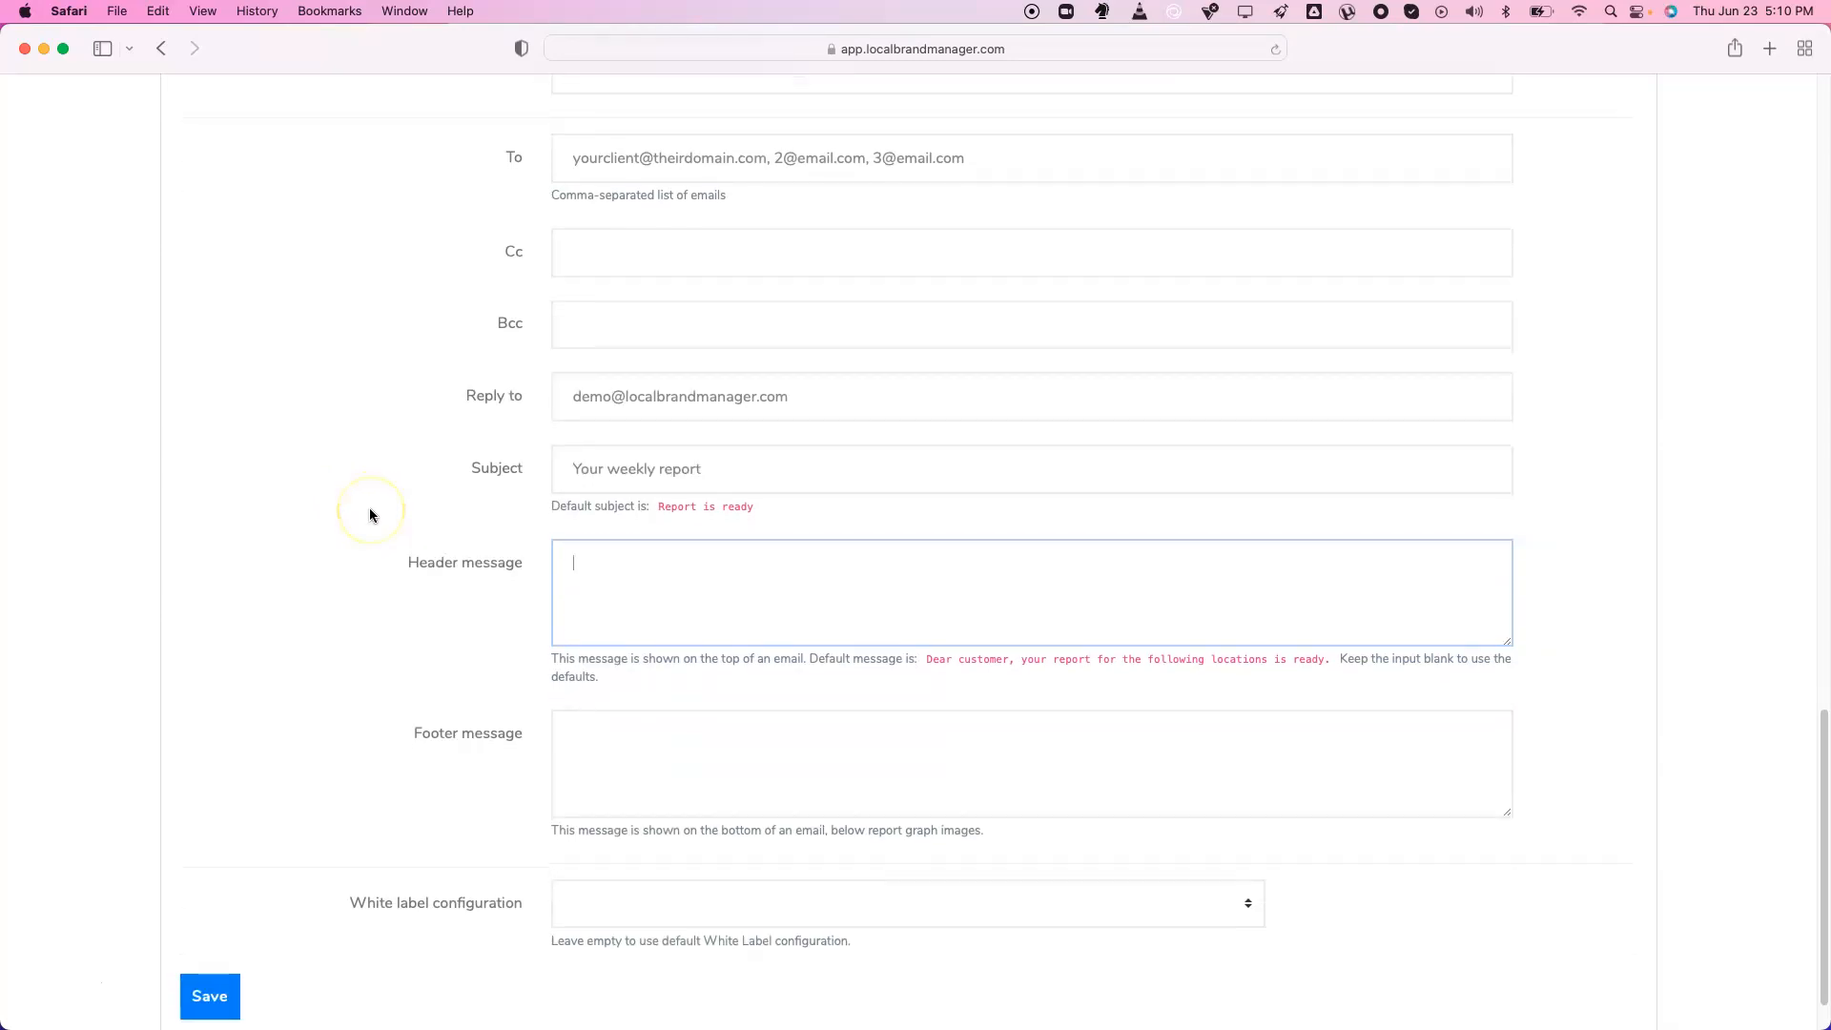
{"action": "left_click", "coordinate": [672, 840]}
{"action": "left_click", "coordinate": [665, 880]}
{"action": "left_click", "coordinate": [360, 646]}
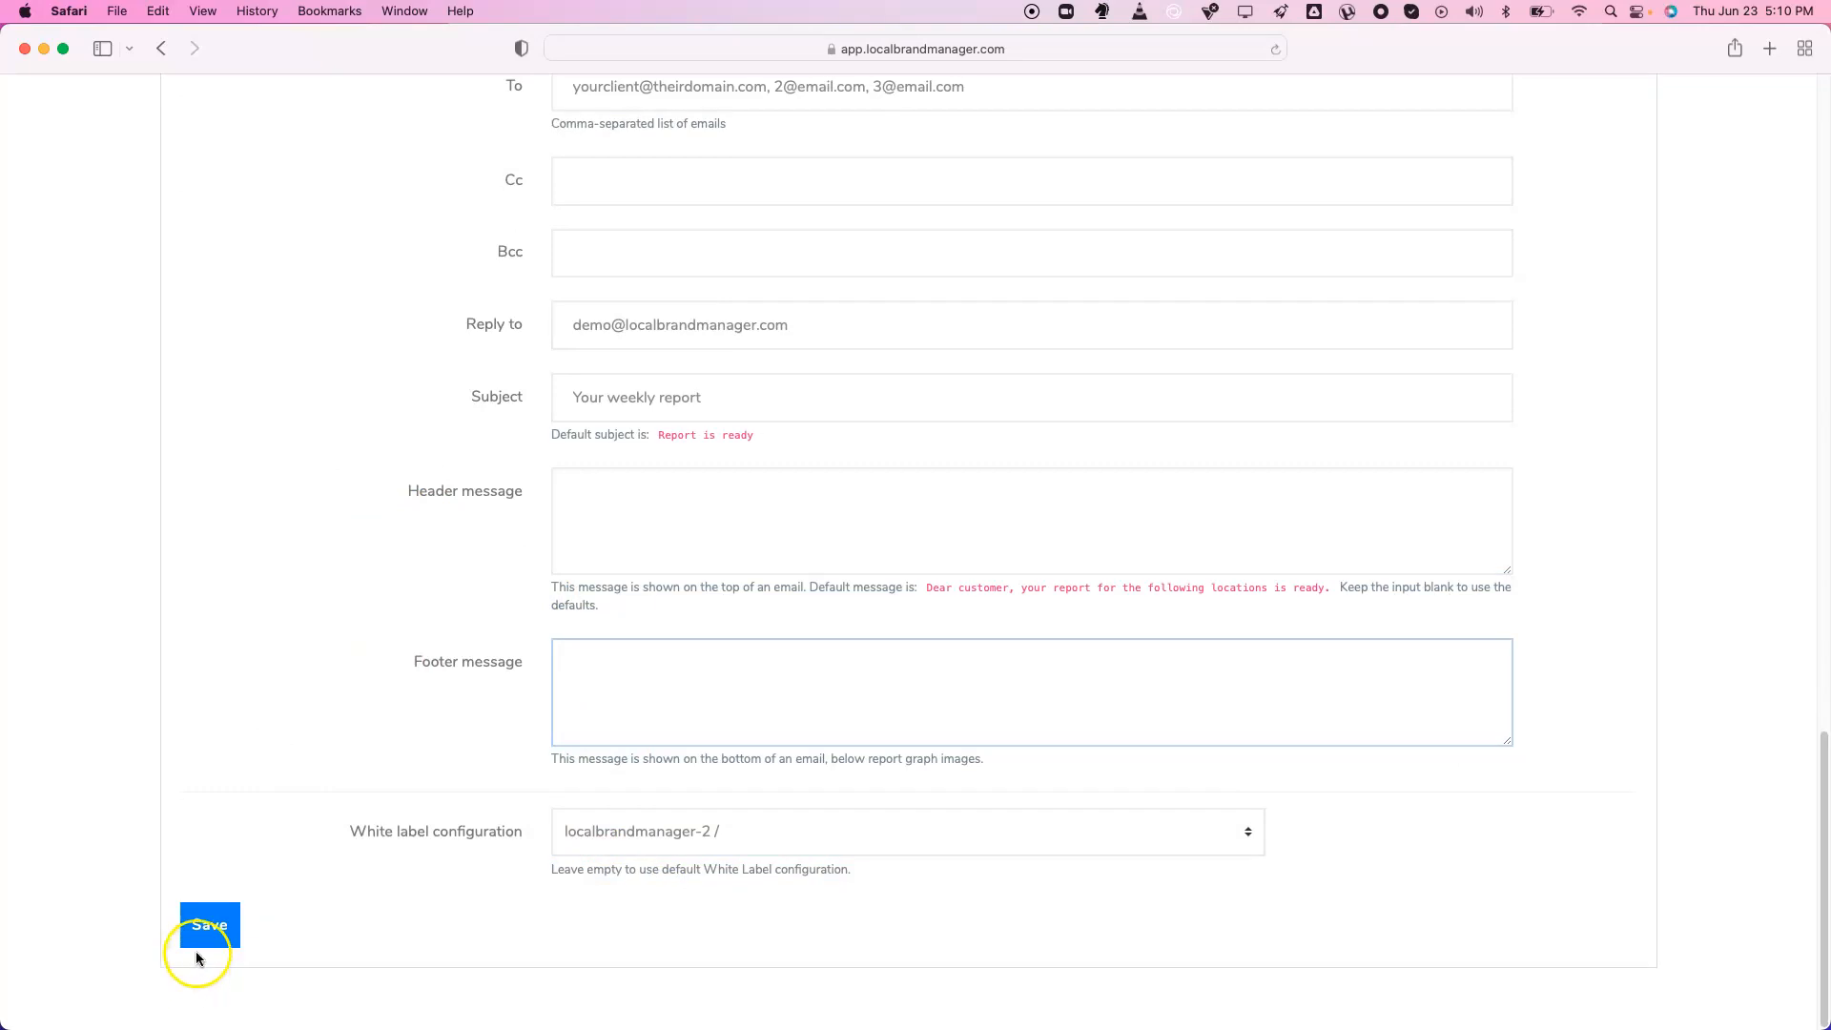
{"action": "scroll", "coordinate": [285, 663], "scroll_direction": "up", "scroll_amount": 15}
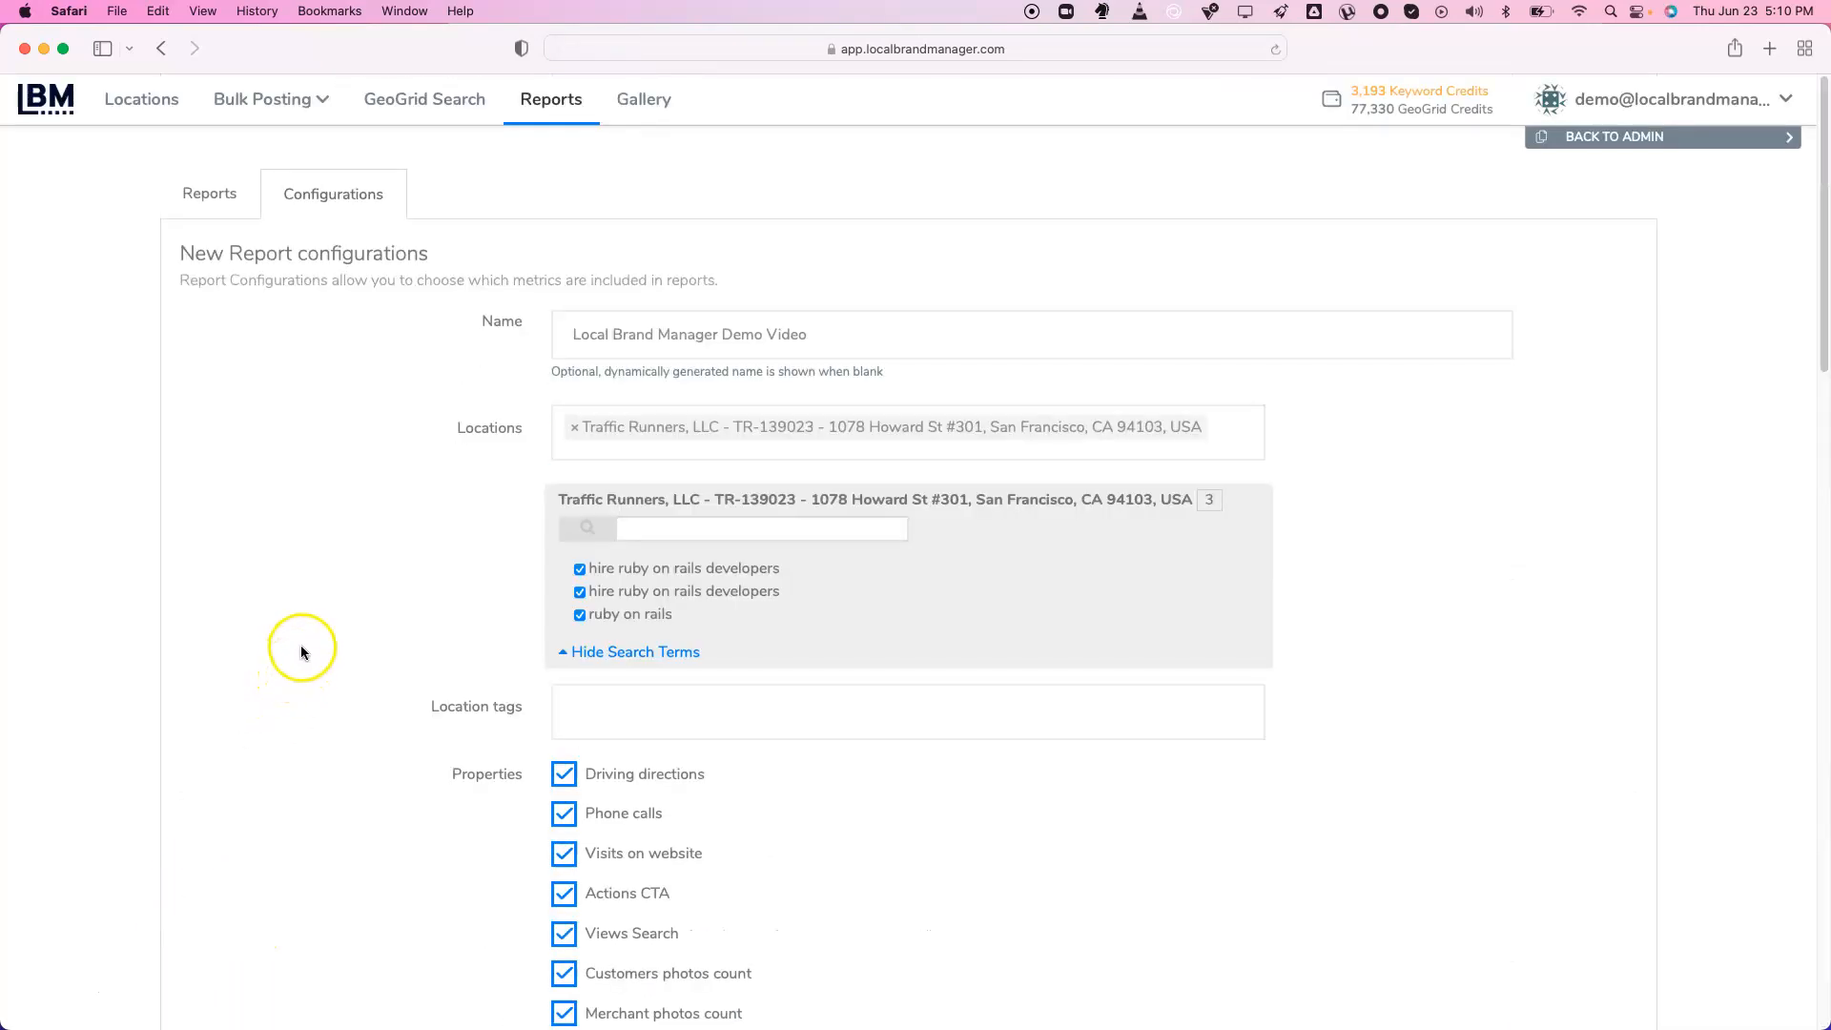
{"action": "left_click", "coordinate": [206, 196]}
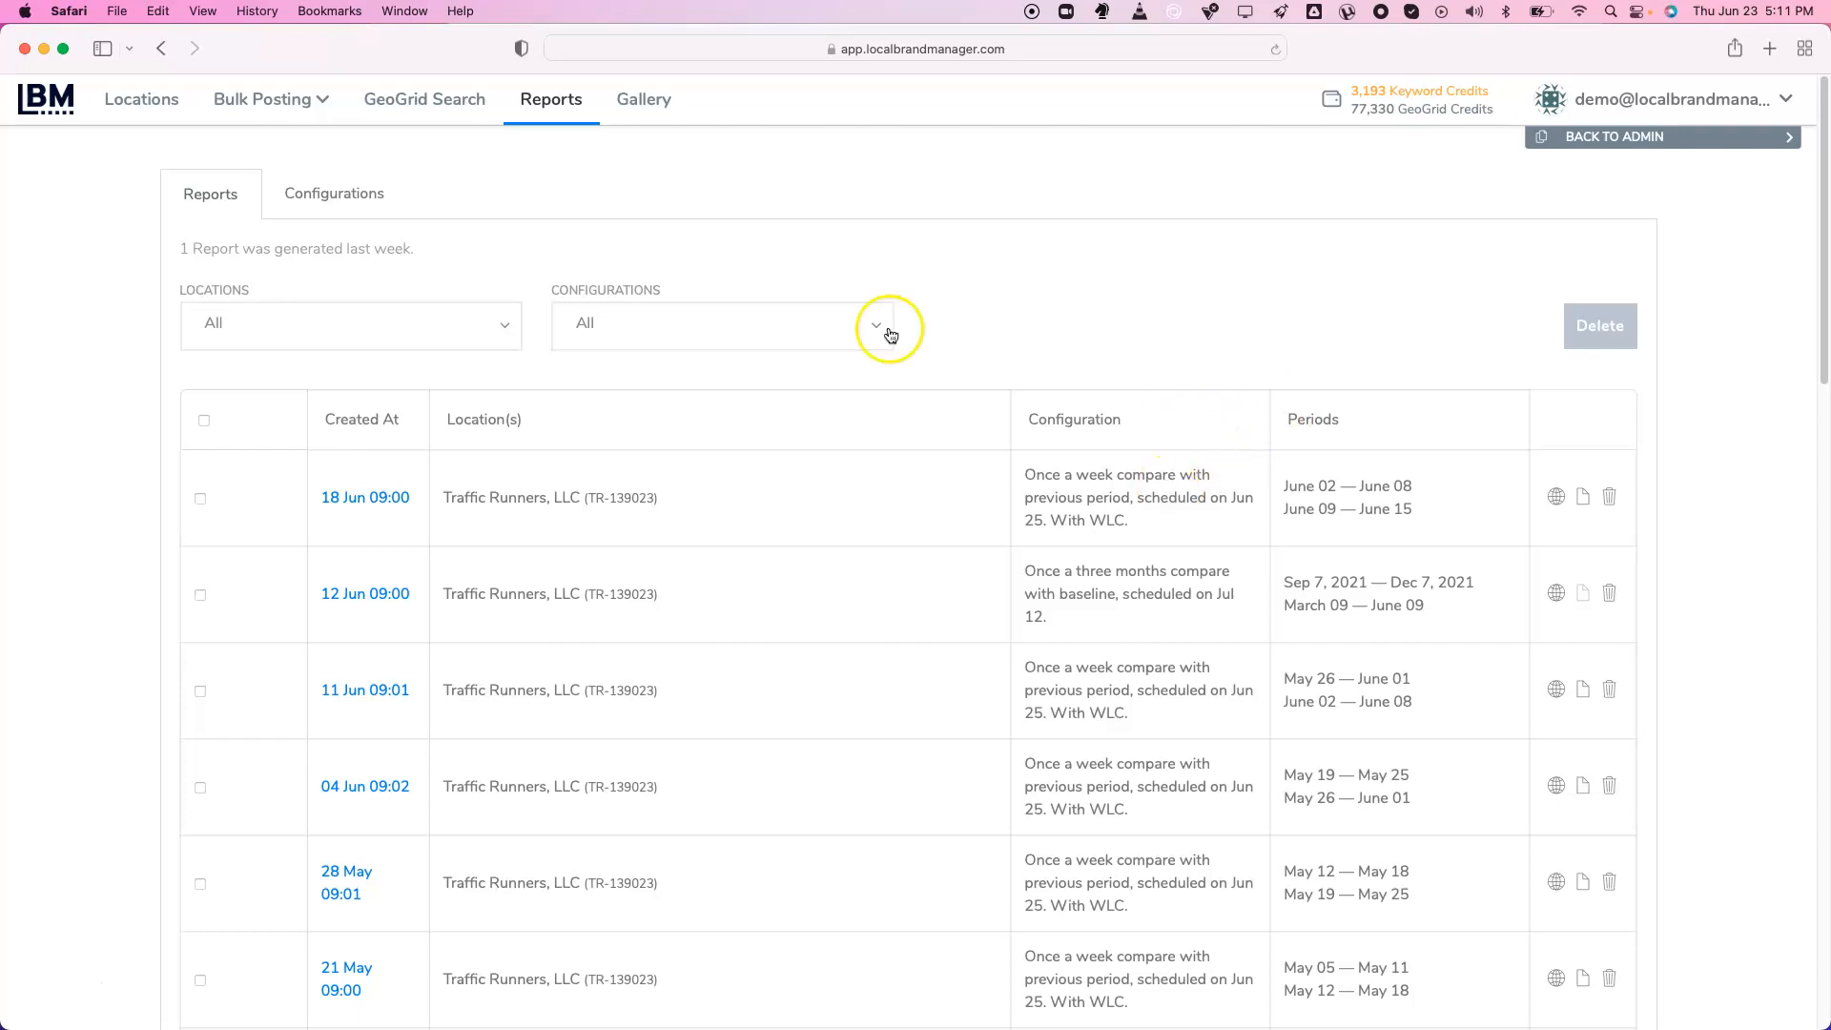
Switch between the saved report configurations and the generated reports list
{"action": "left_click", "coordinate": [347, 196]}
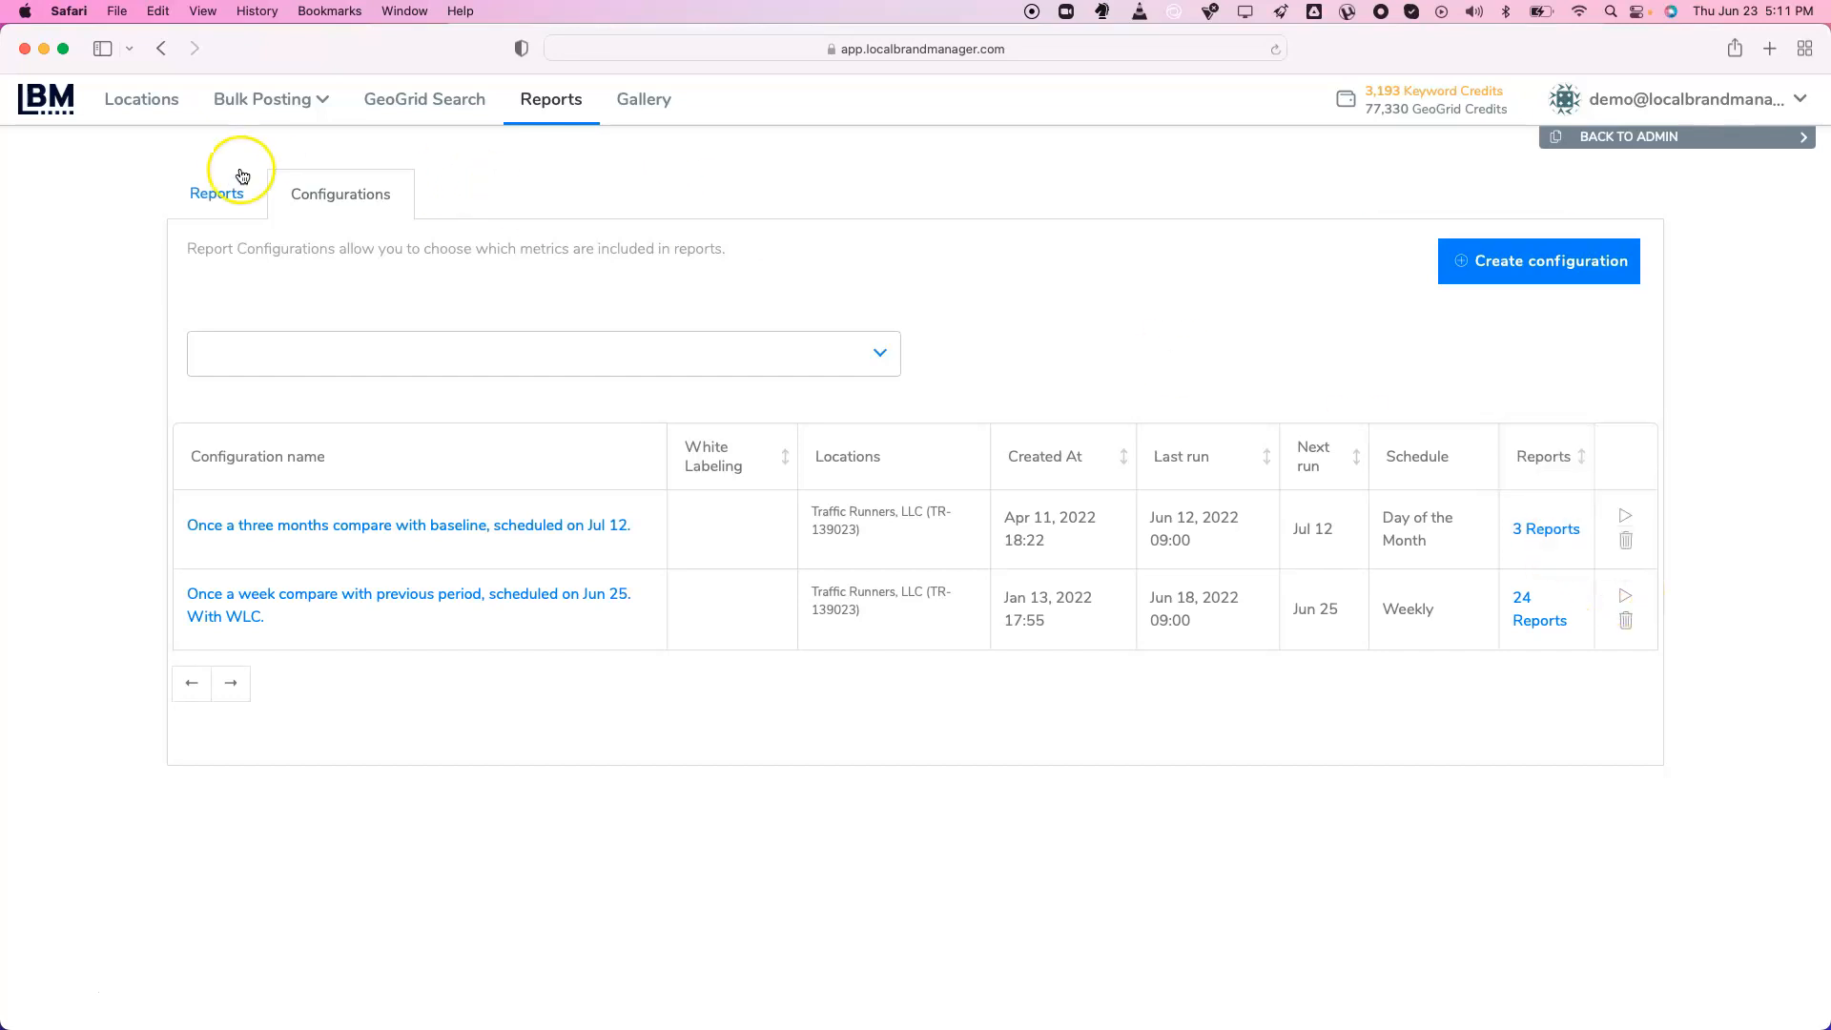
{"action": "left_click", "coordinate": [229, 192]}
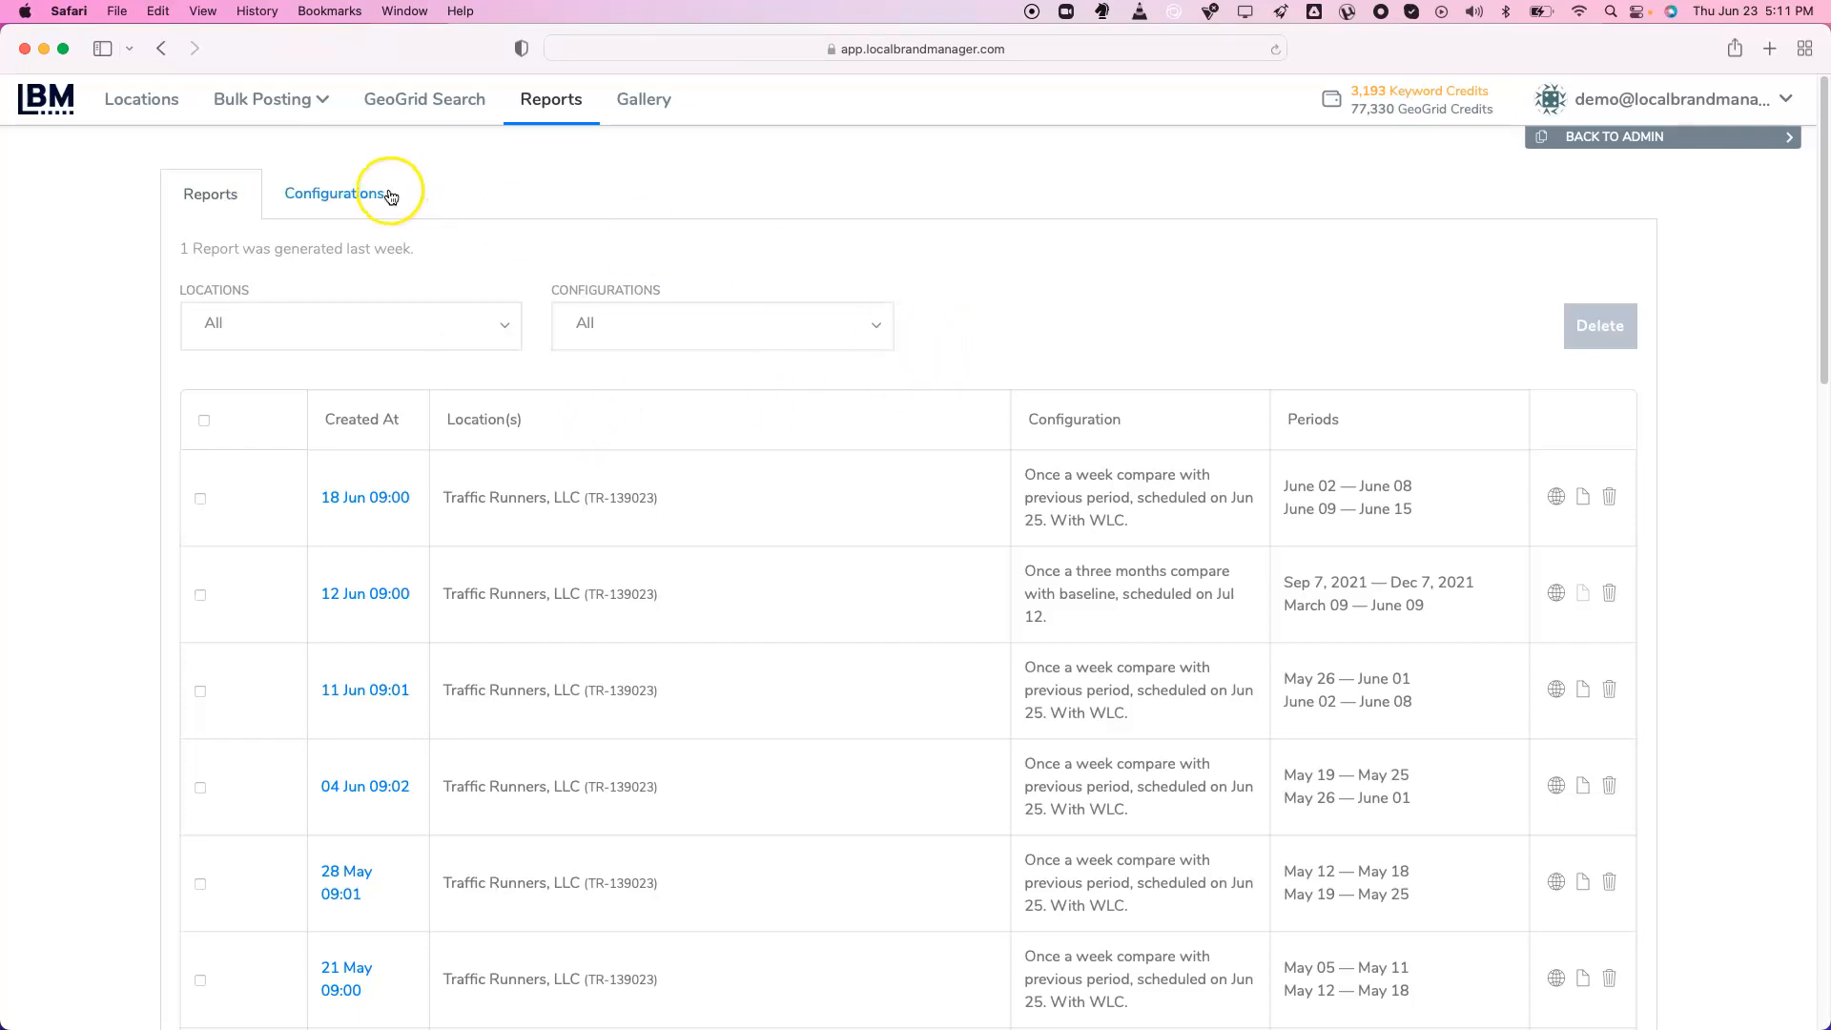
{"action": "left_click", "coordinate": [348, 195]}
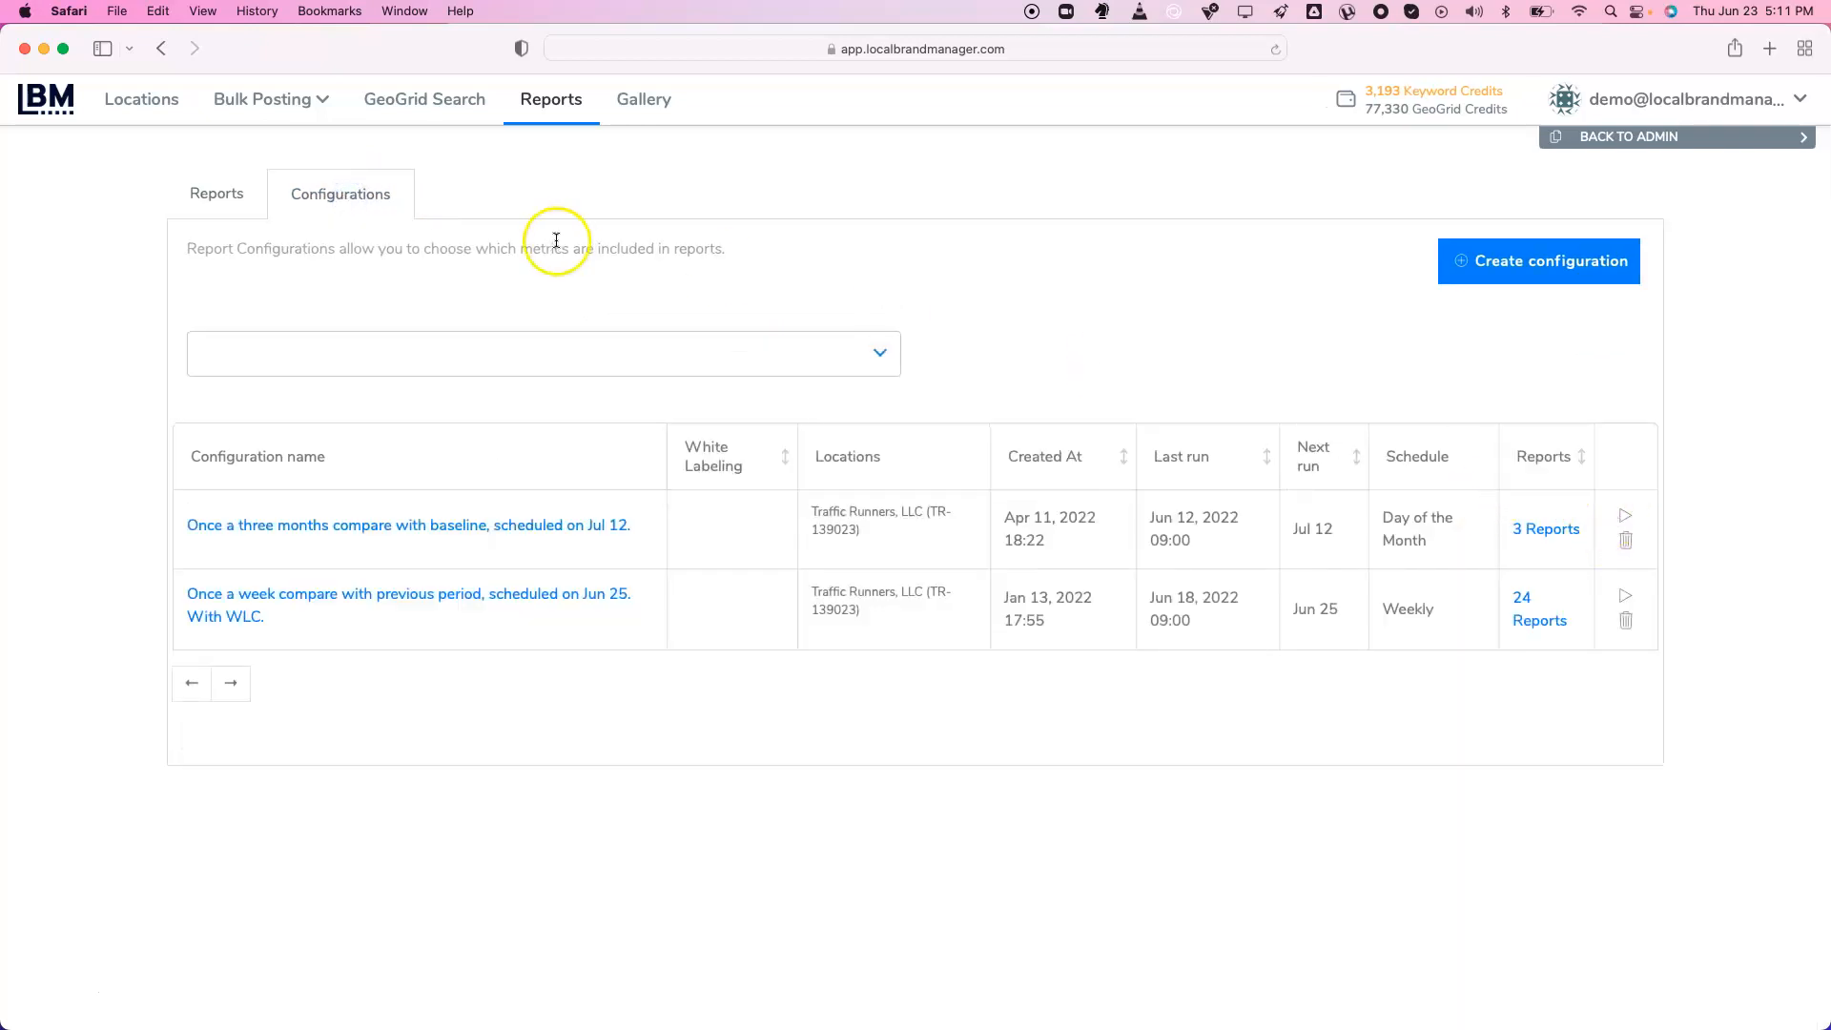
{"action": "left_click", "coordinate": [182, 215]}
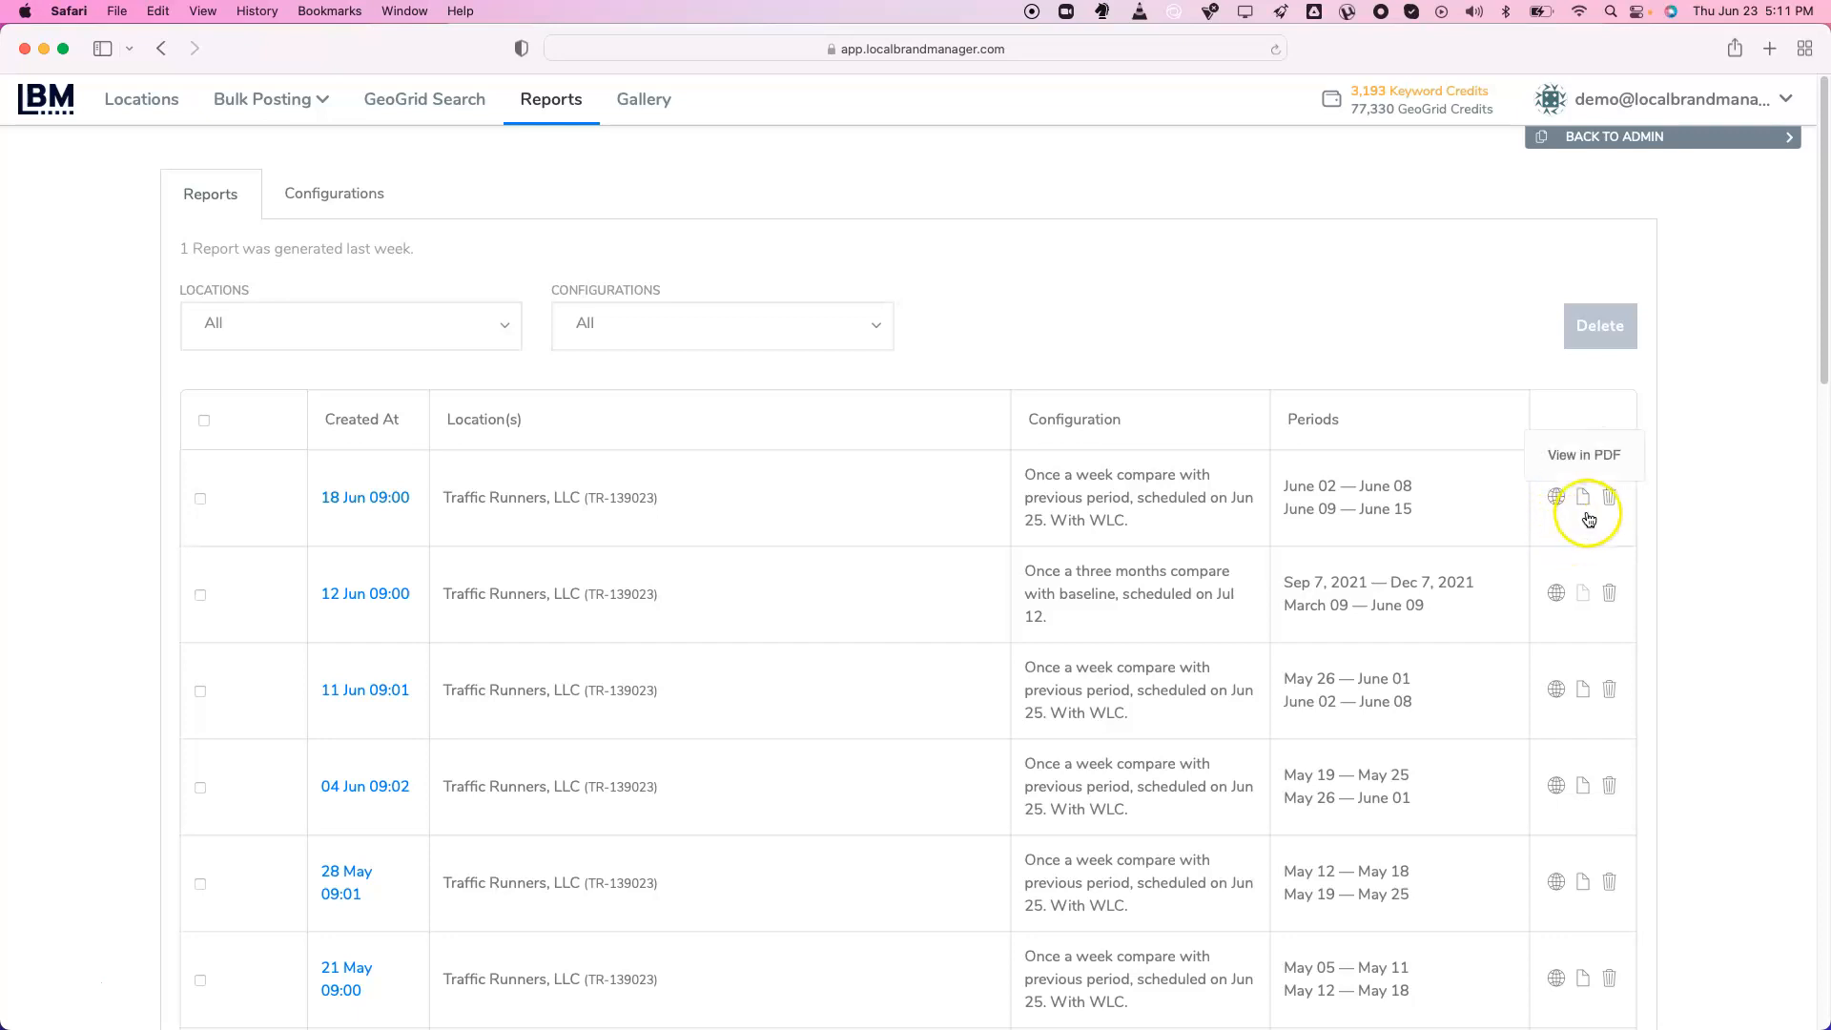
Try the 04 Jun report's PDF view and share link, backing out of each connection warning
{"action": "left_click", "coordinate": [1582, 785]}
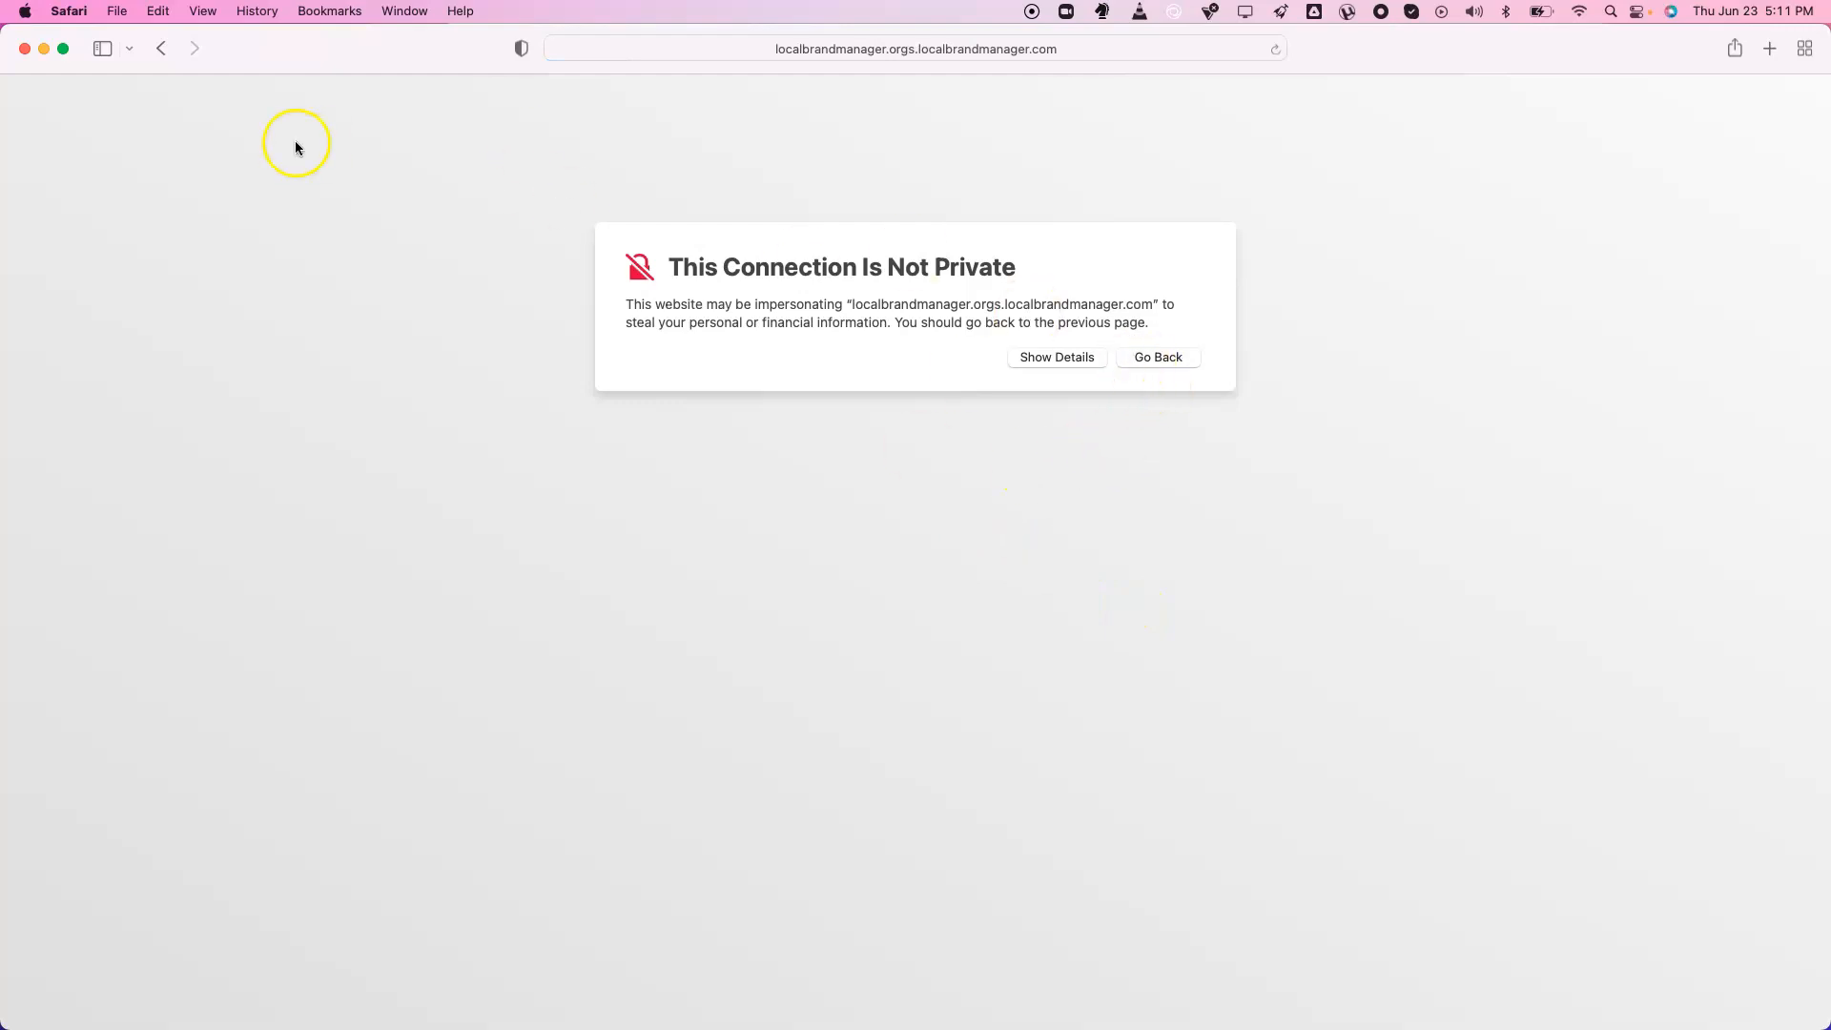
{"action": "left_click", "coordinate": [163, 49]}
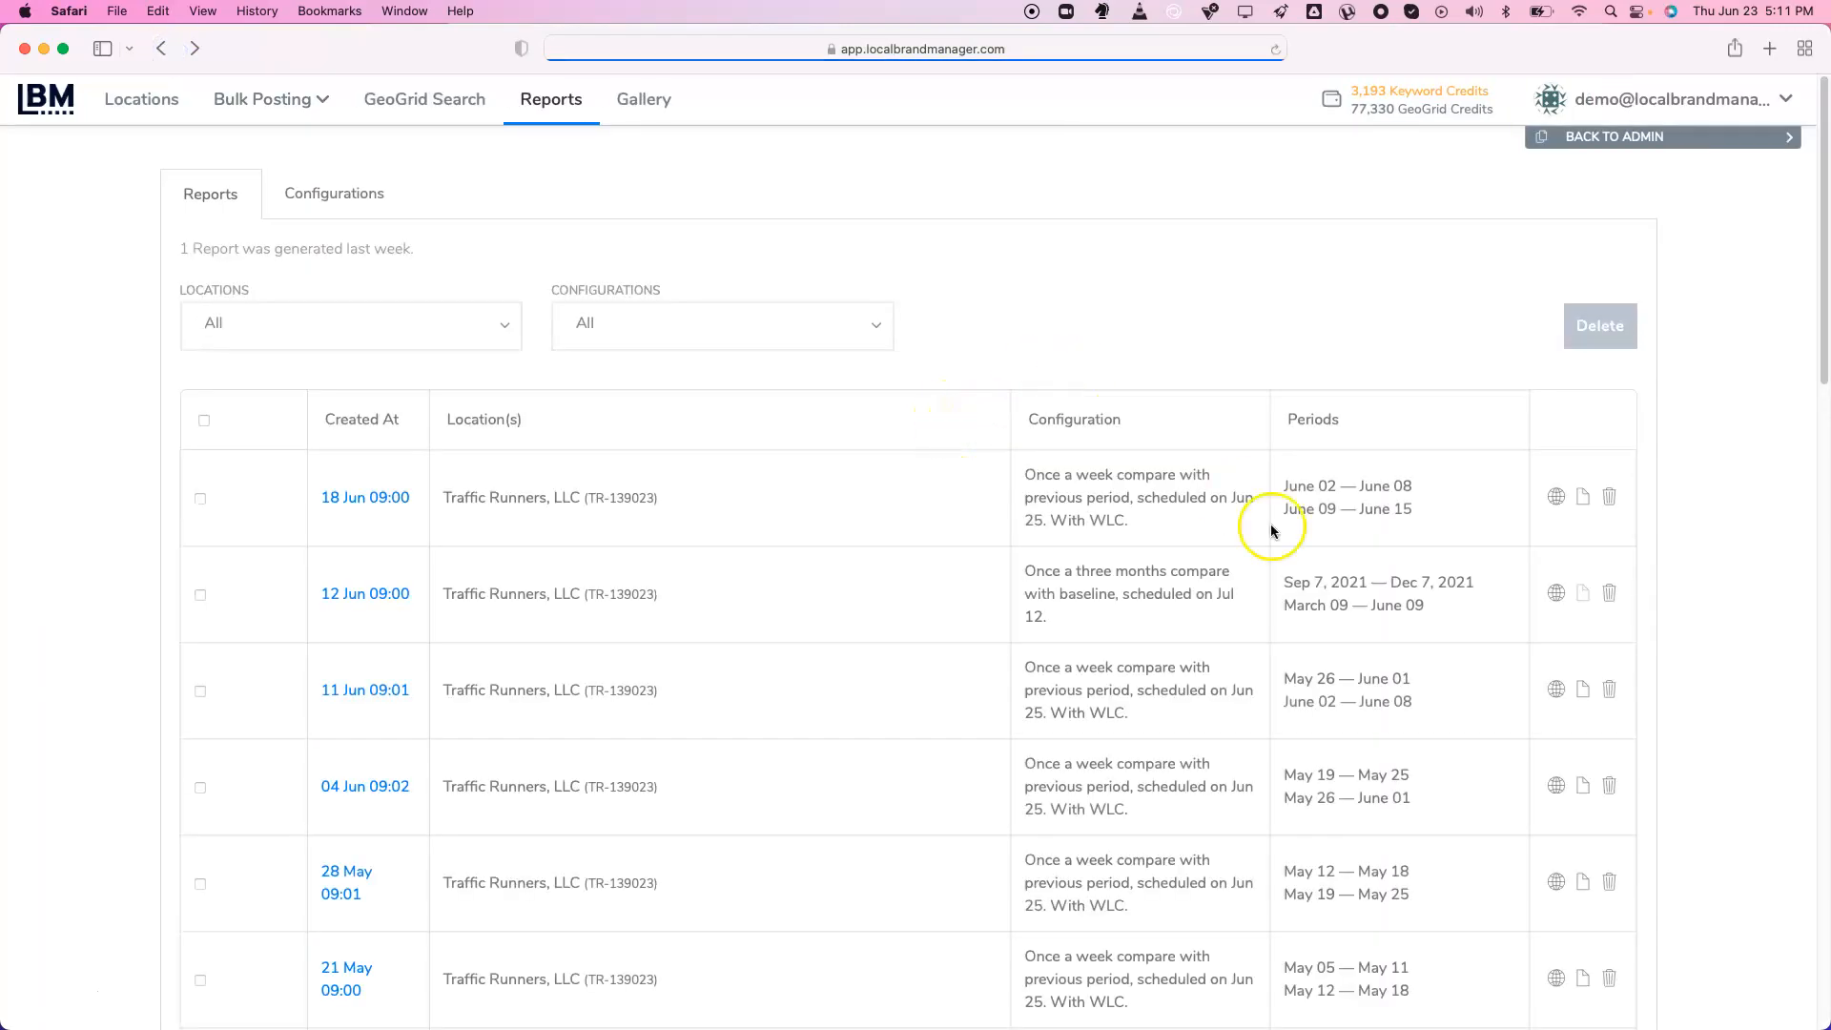
{"action": "left_click", "coordinate": [1554, 790]}
{"action": "left_click", "coordinate": [159, 56]}
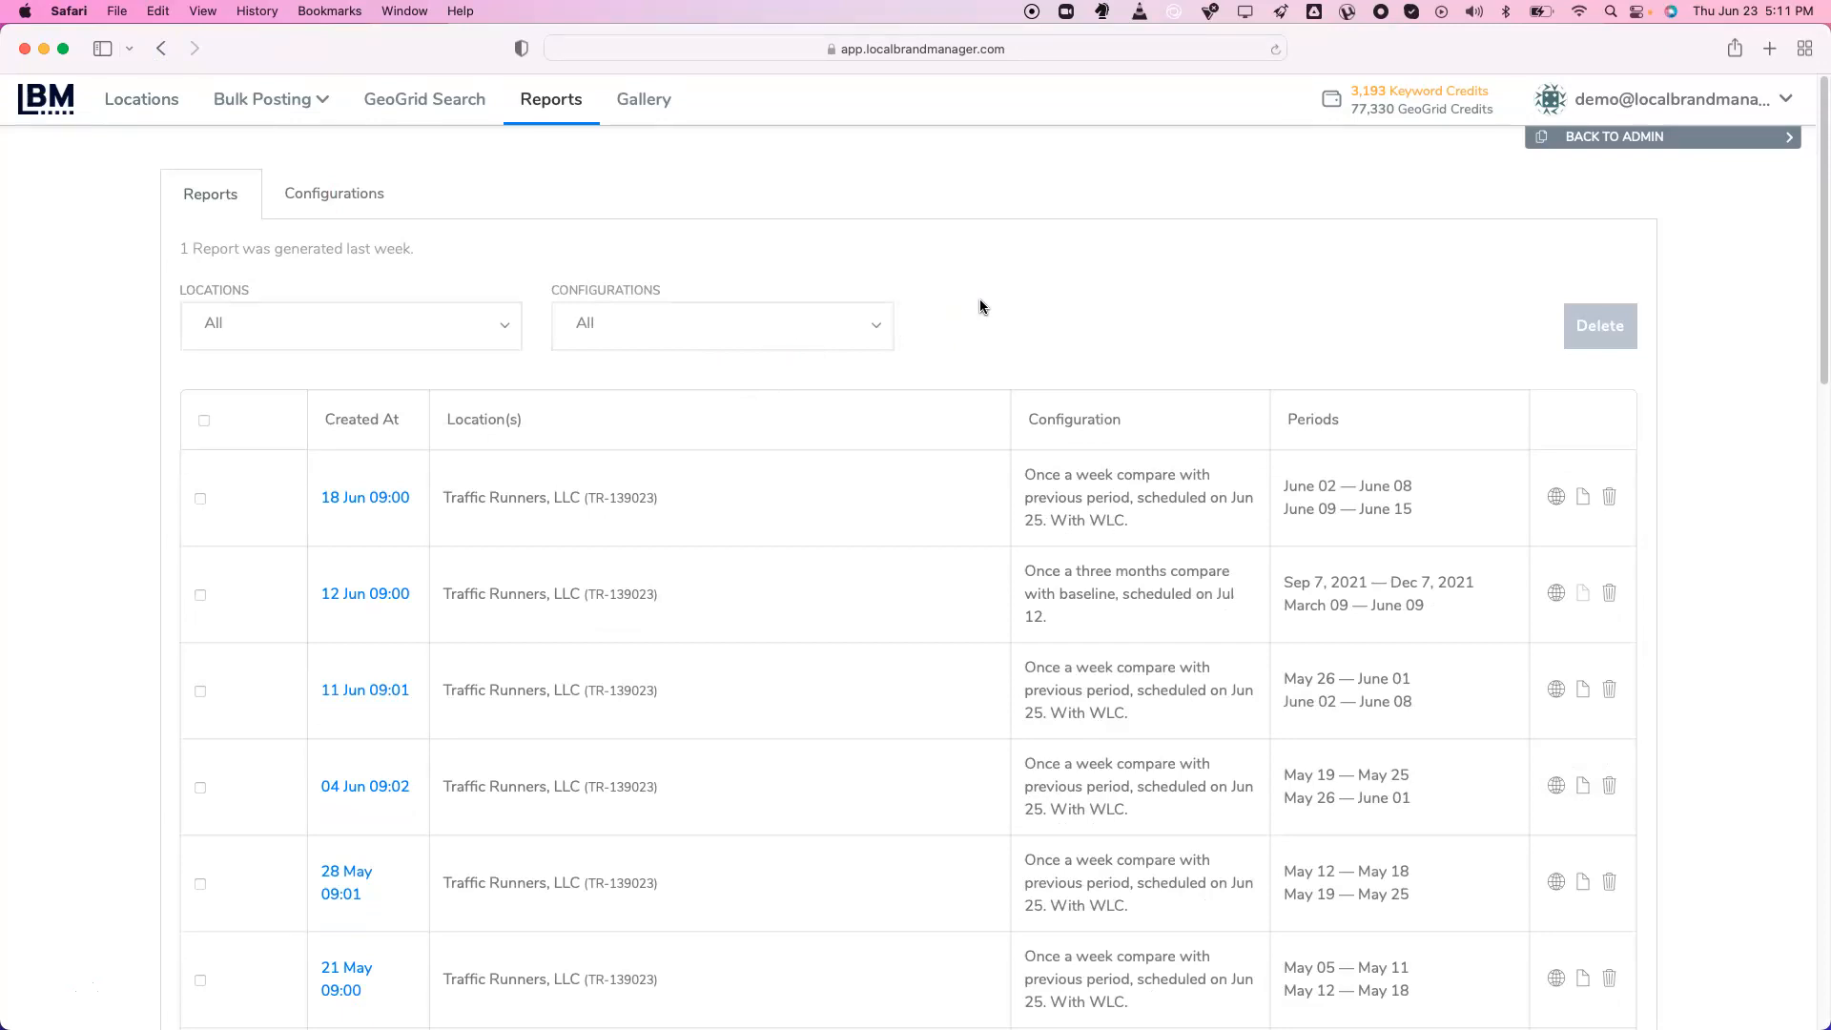
Scroll through the image gallery's uploads, schedule and exports, then go to Locations
{"action": "left_click", "coordinate": [638, 107]}
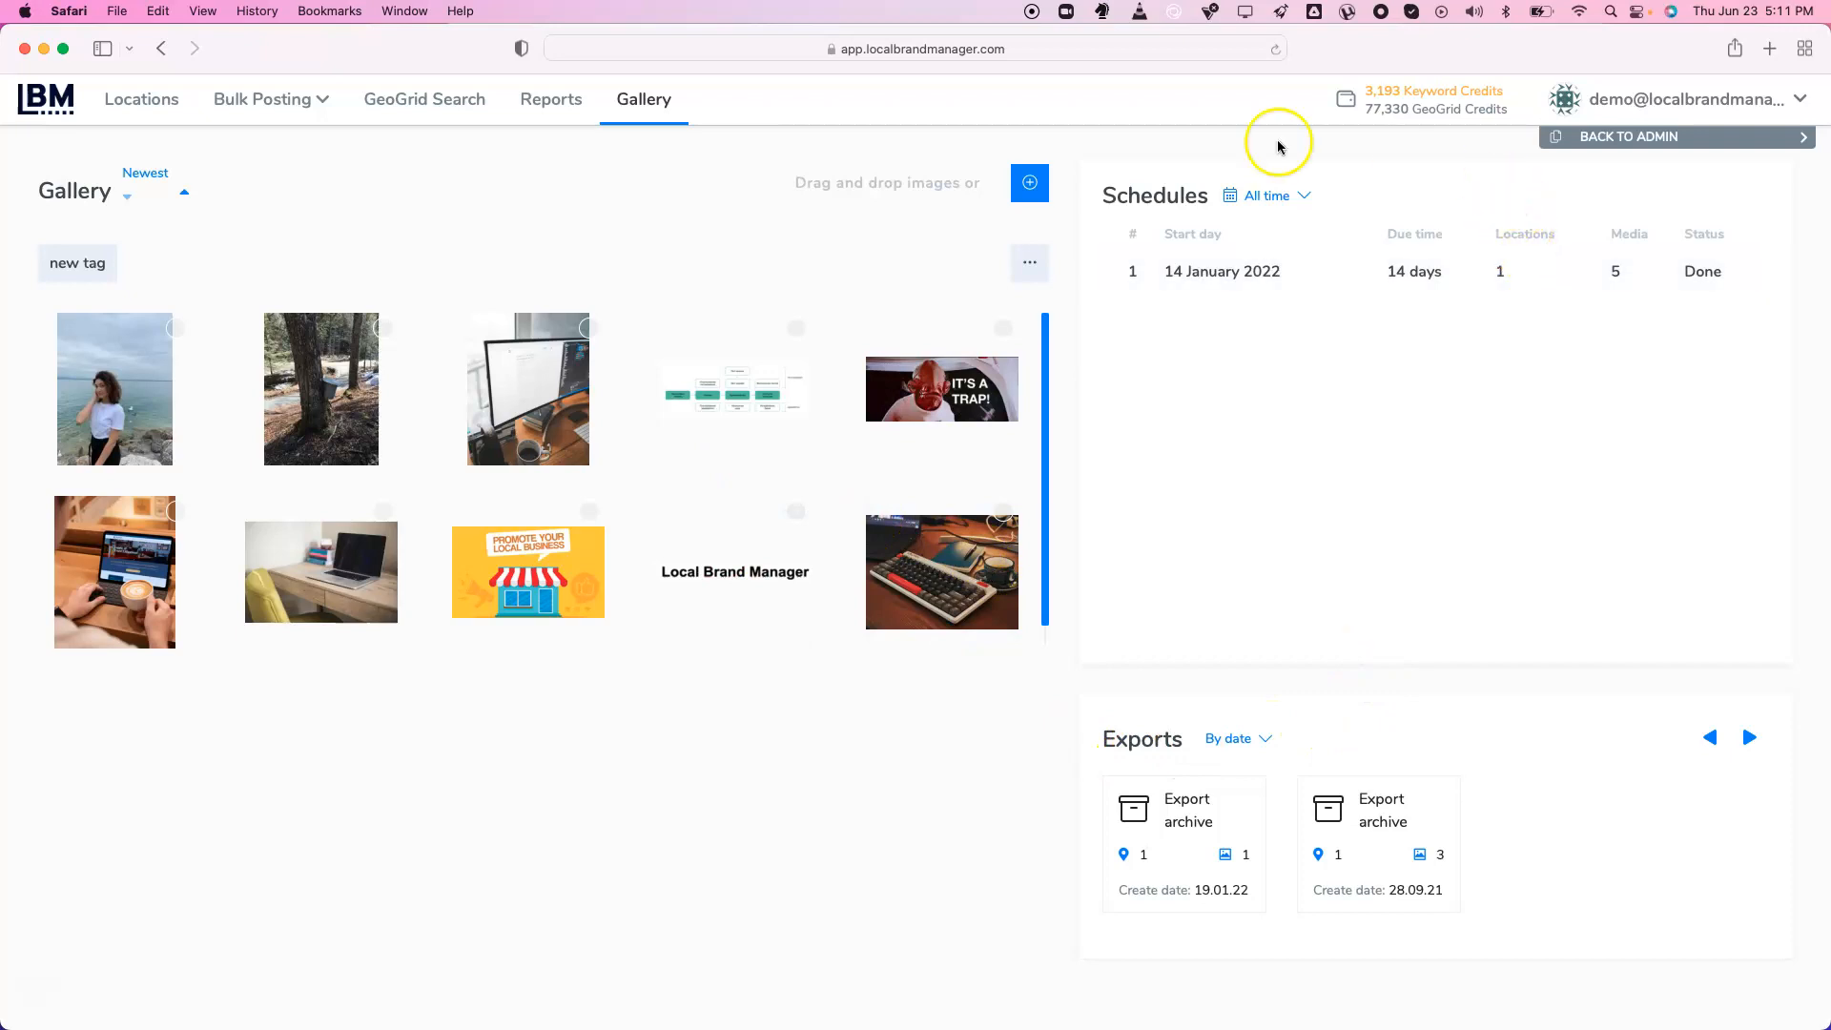
{"action": "scroll", "coordinate": [954, 411], "scroll_direction": "down", "scroll_amount": 1}
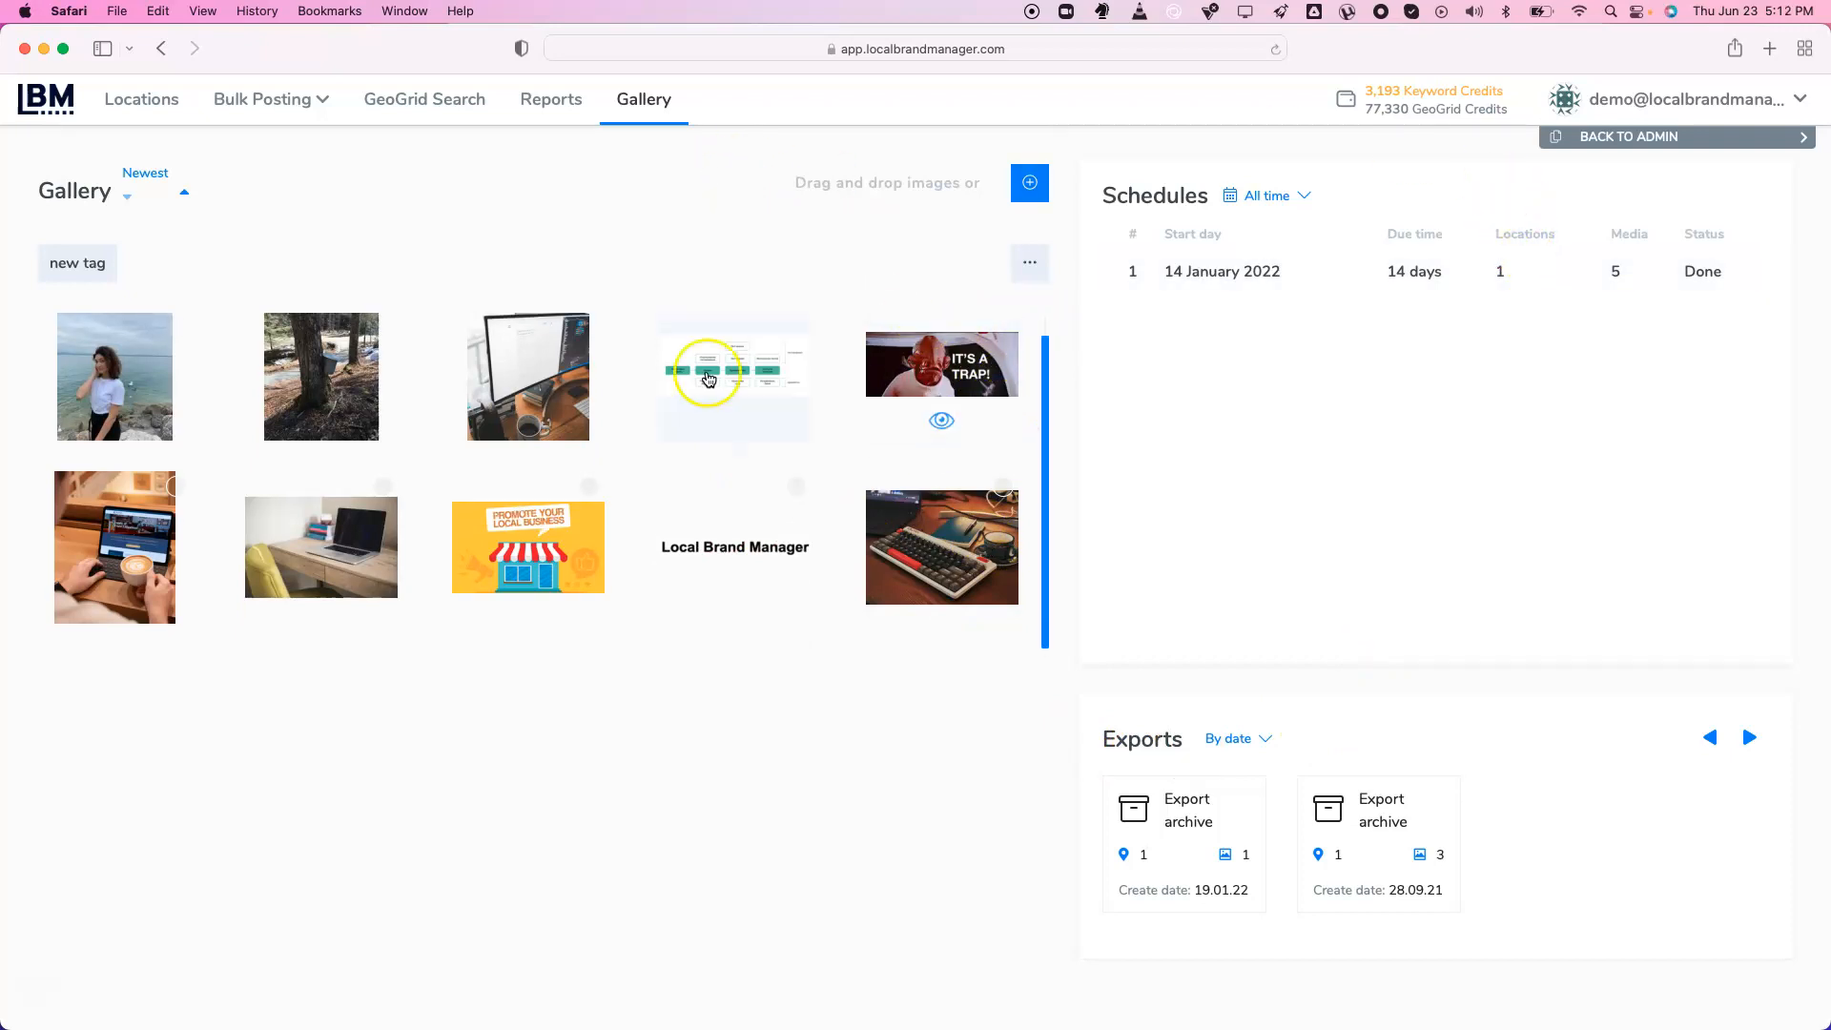
{"action": "left_click", "coordinate": [153, 107]}
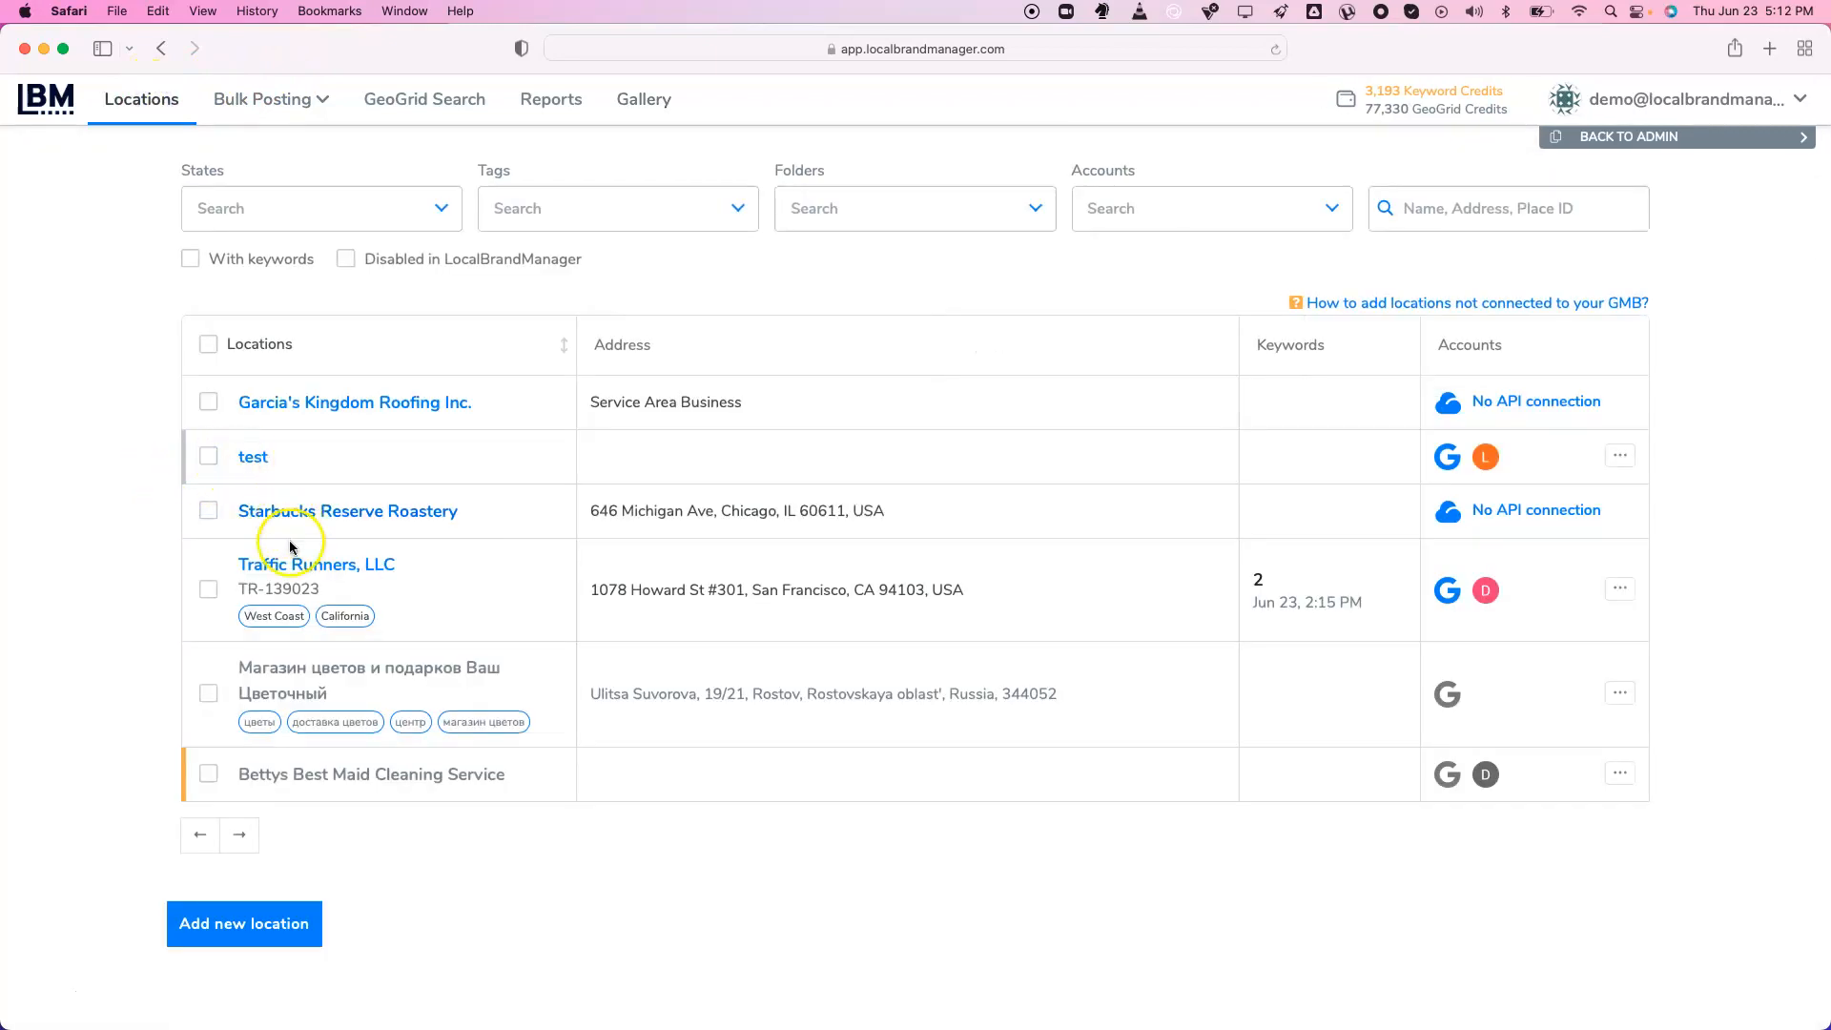
Start a new photo upload on Traffic Runners, LLC's media page
{"action": "left_click", "coordinate": [287, 561]}
{"action": "left_click", "coordinate": [87, 264]}
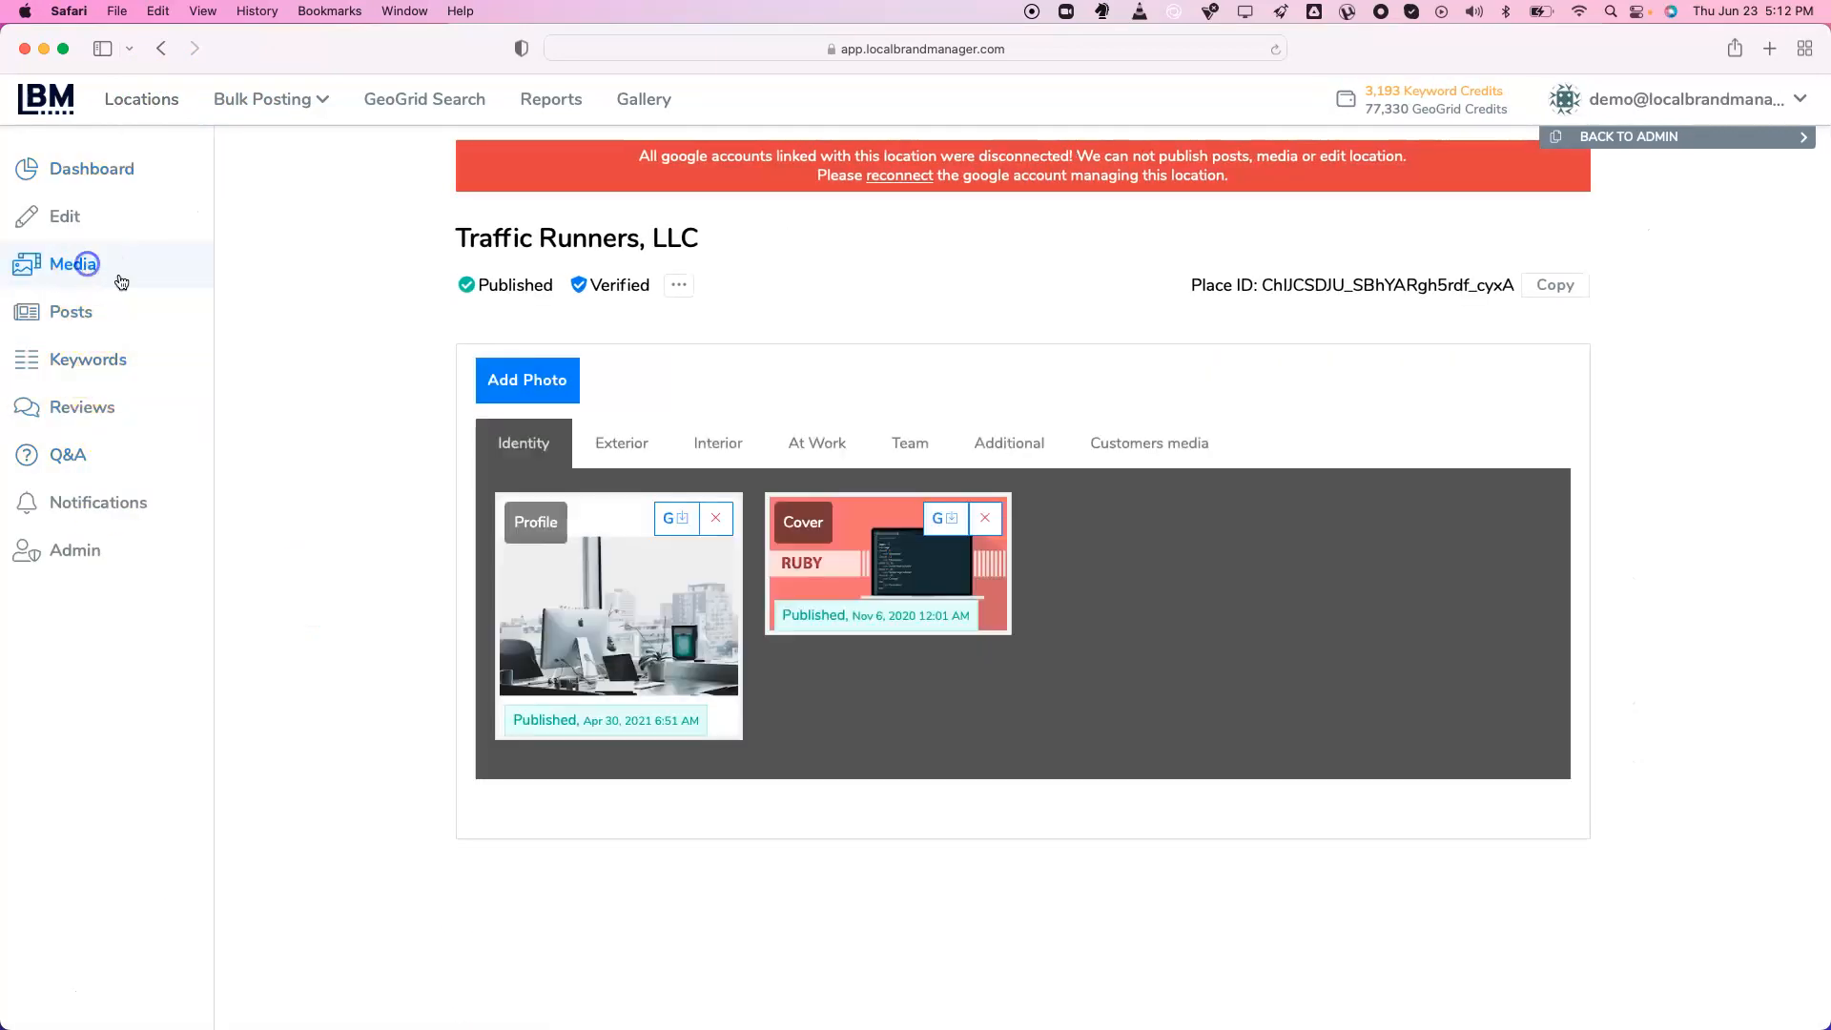
{"action": "left_click", "coordinate": [530, 377]}
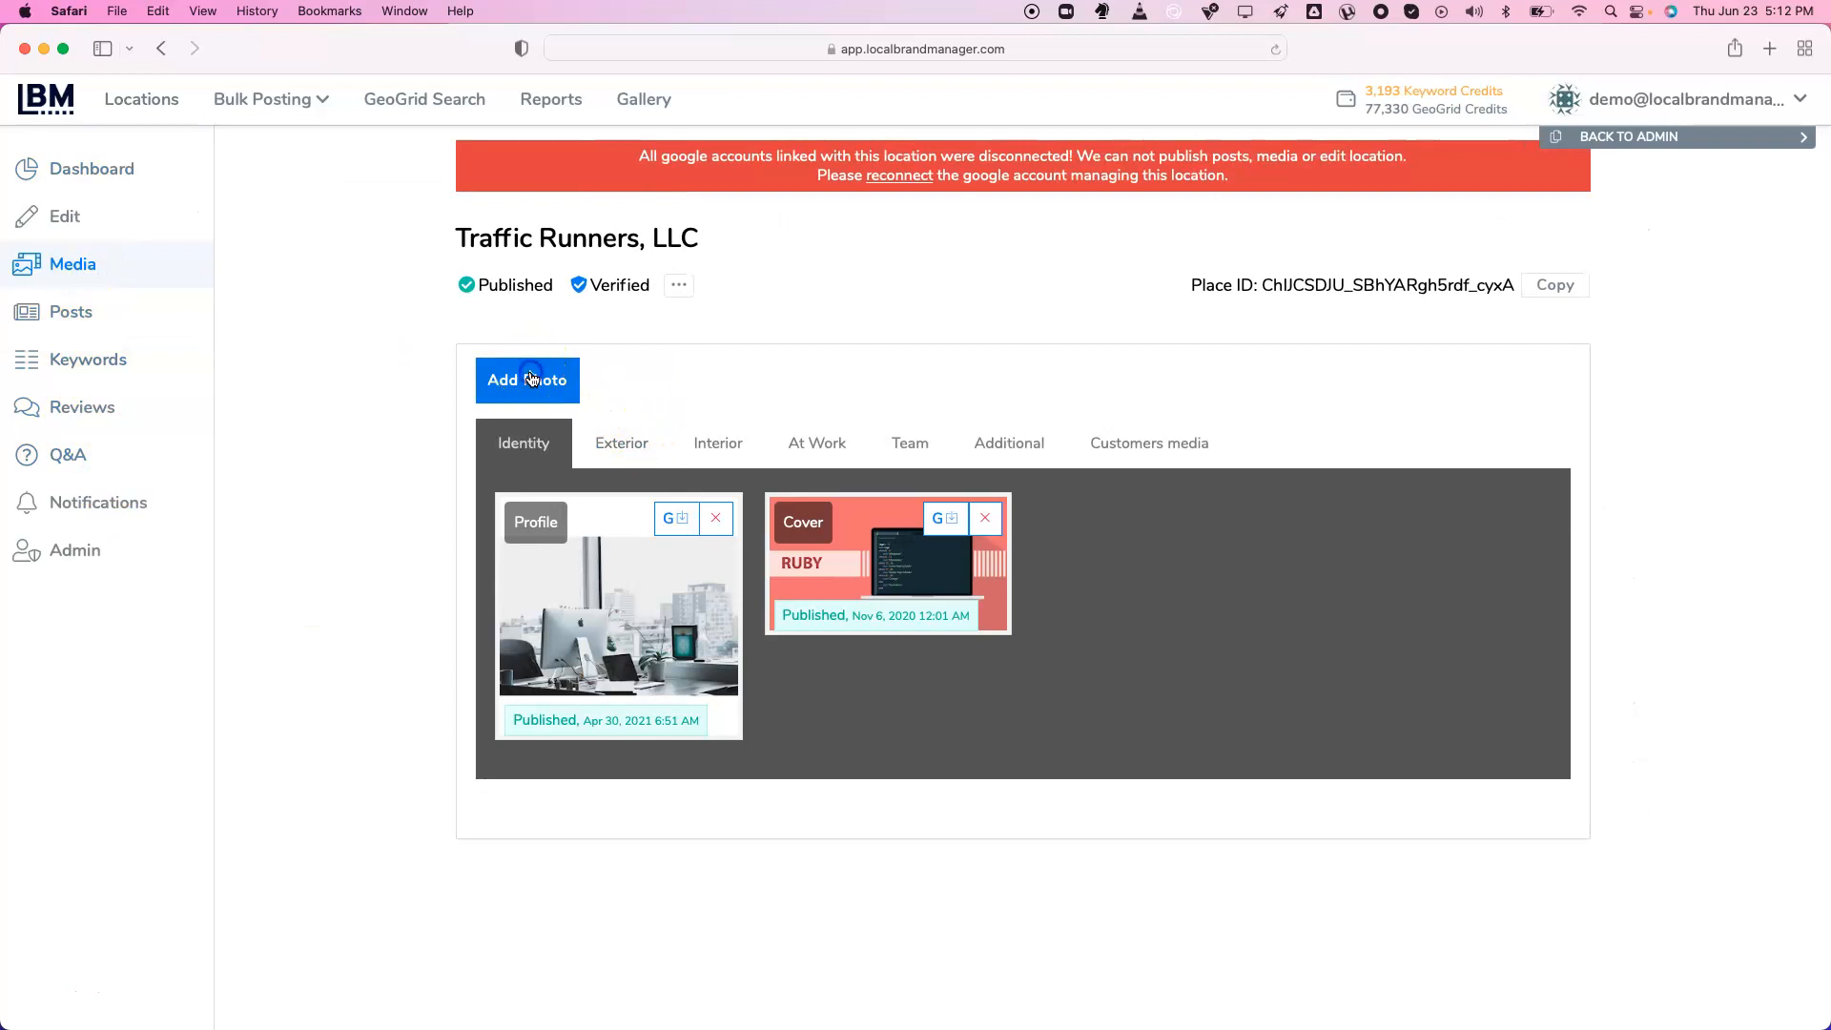
Pick a gallery image to preview its EXIF fields, then close the image picker
{"action": "left_click", "coordinate": [816, 658]}
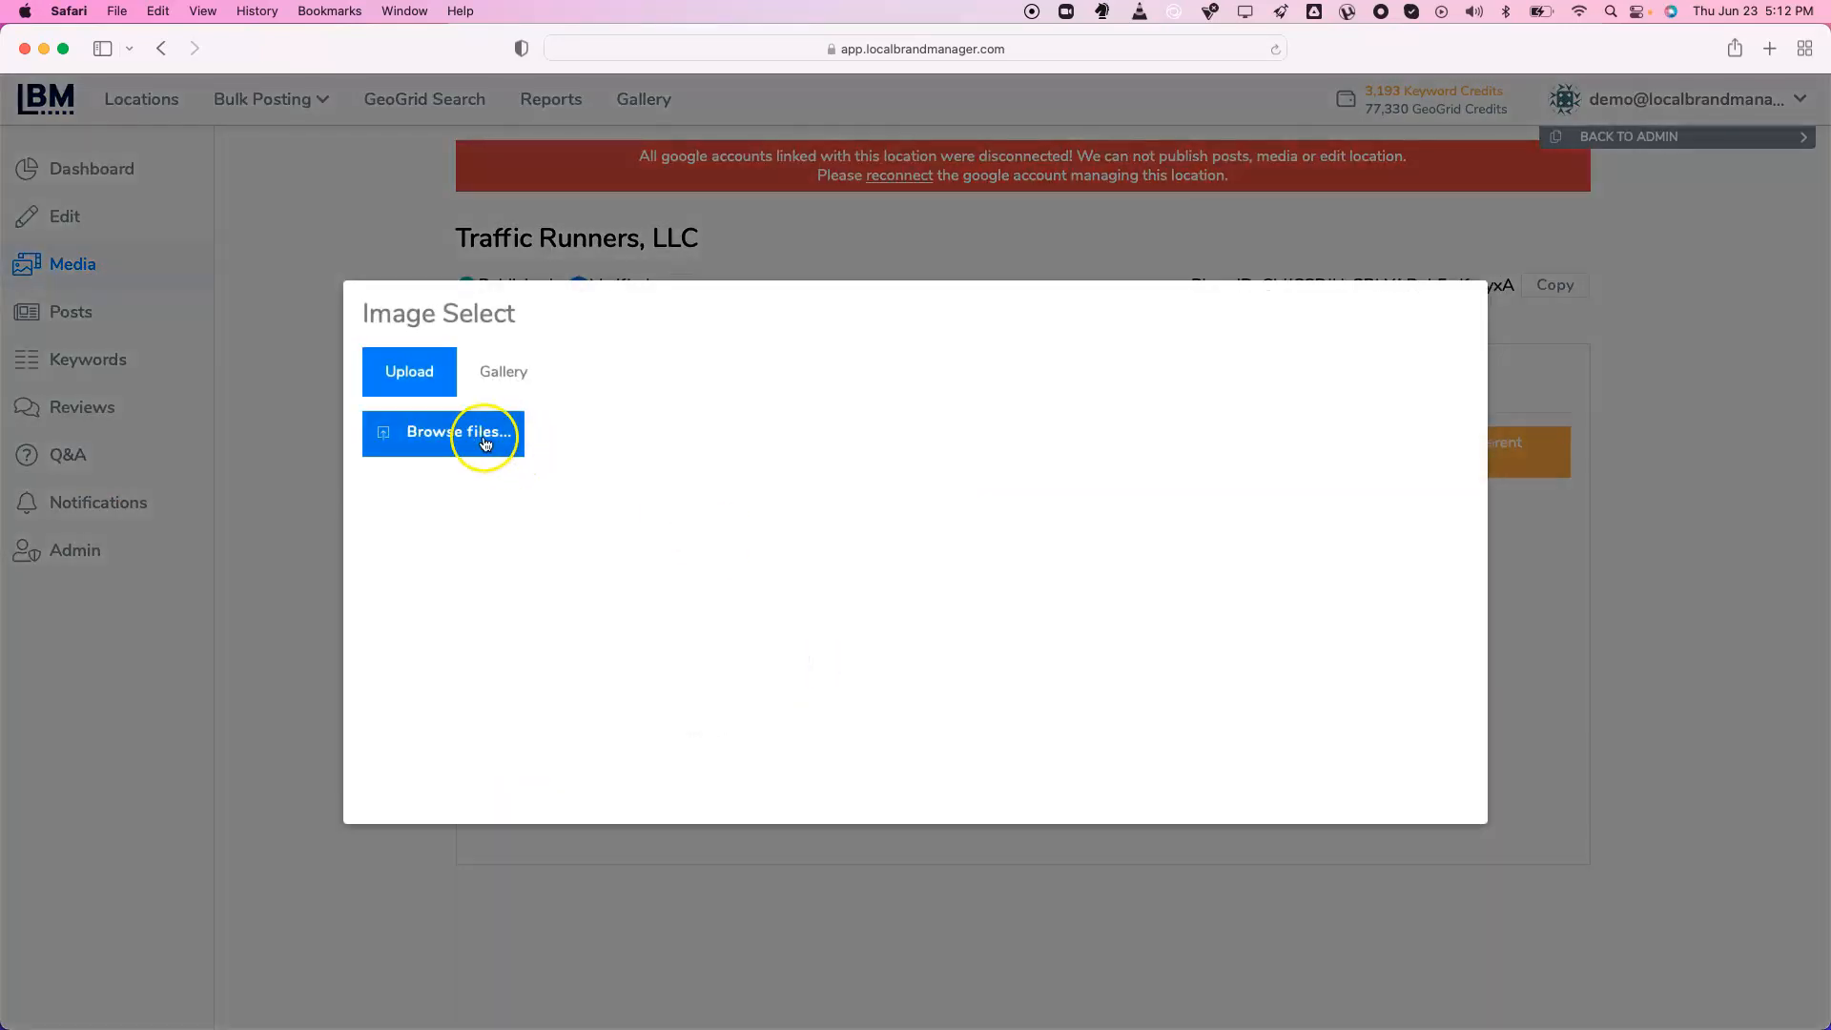
{"action": "left_click", "coordinate": [501, 371]}
{"action": "left_click", "coordinate": [883, 524]}
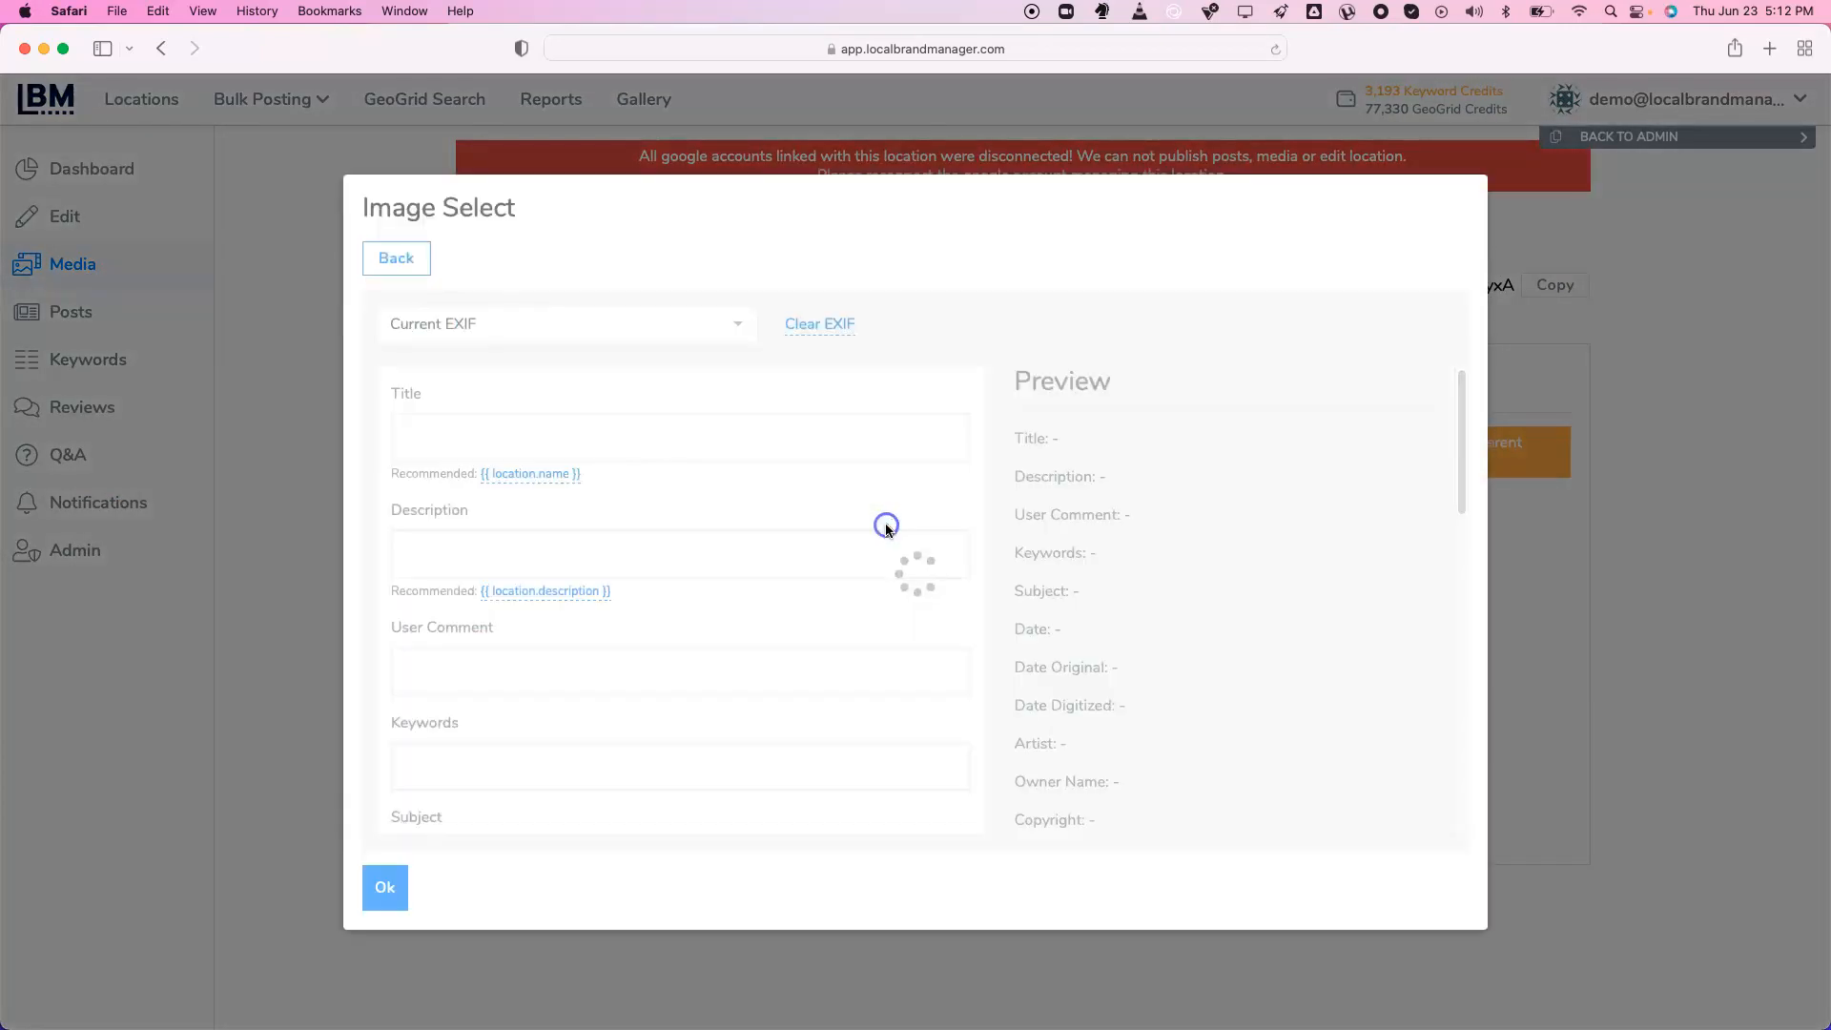
{"action": "left_click", "coordinate": [1663, 292]}
{"action": "left_click", "coordinate": [1712, 103]}
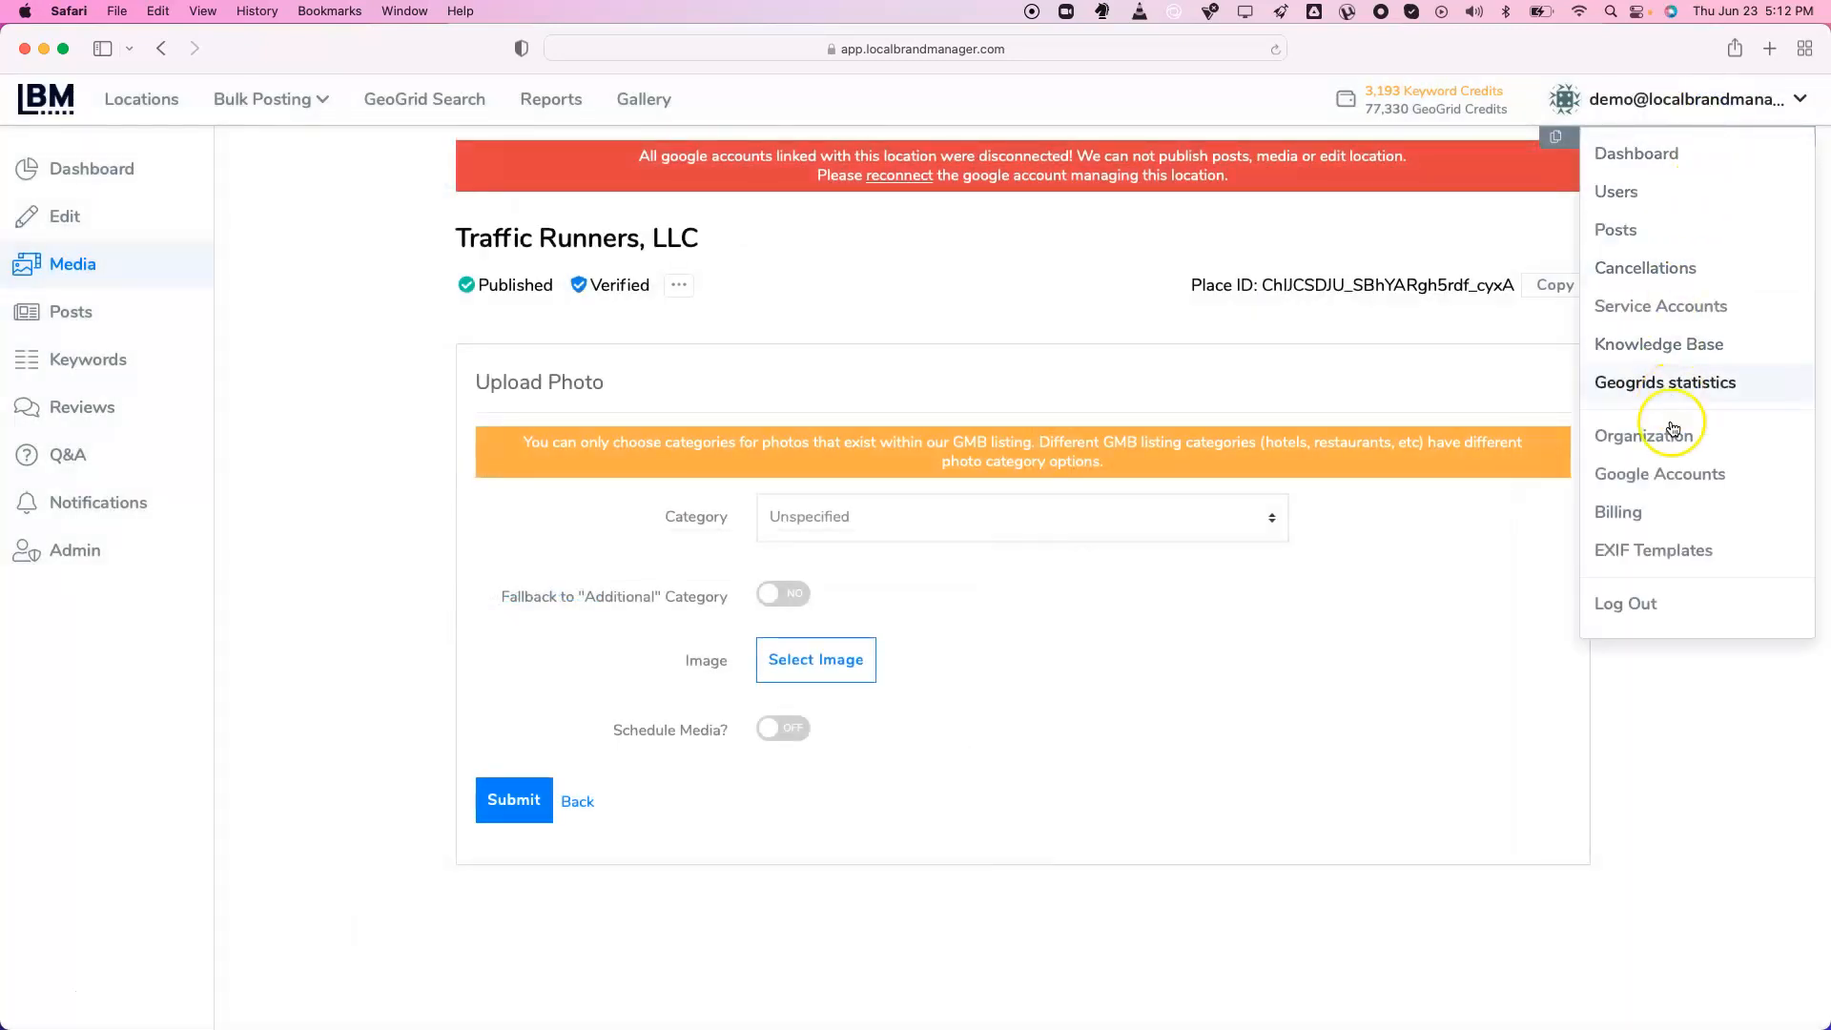
Create a new EXIF template from the EXIF templates page and start its title
{"action": "left_click", "coordinate": [1679, 560]}
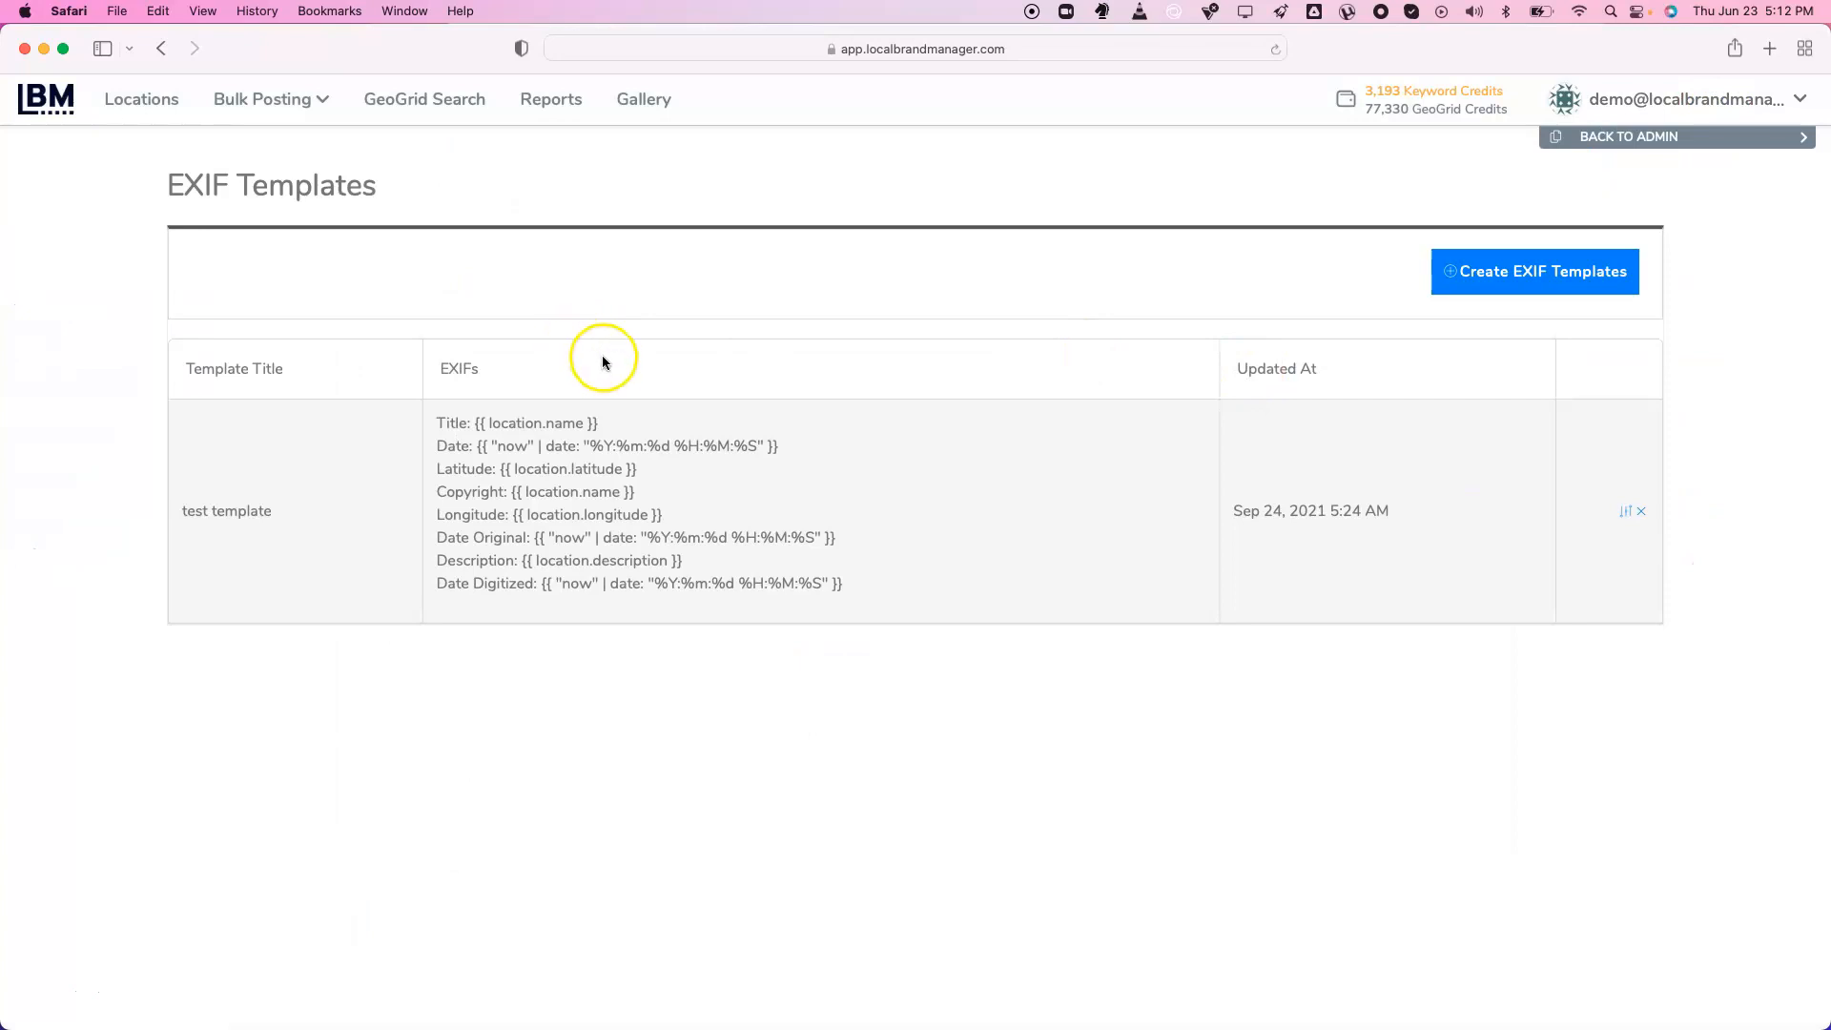
{"action": "left_click", "coordinate": [1496, 271]}
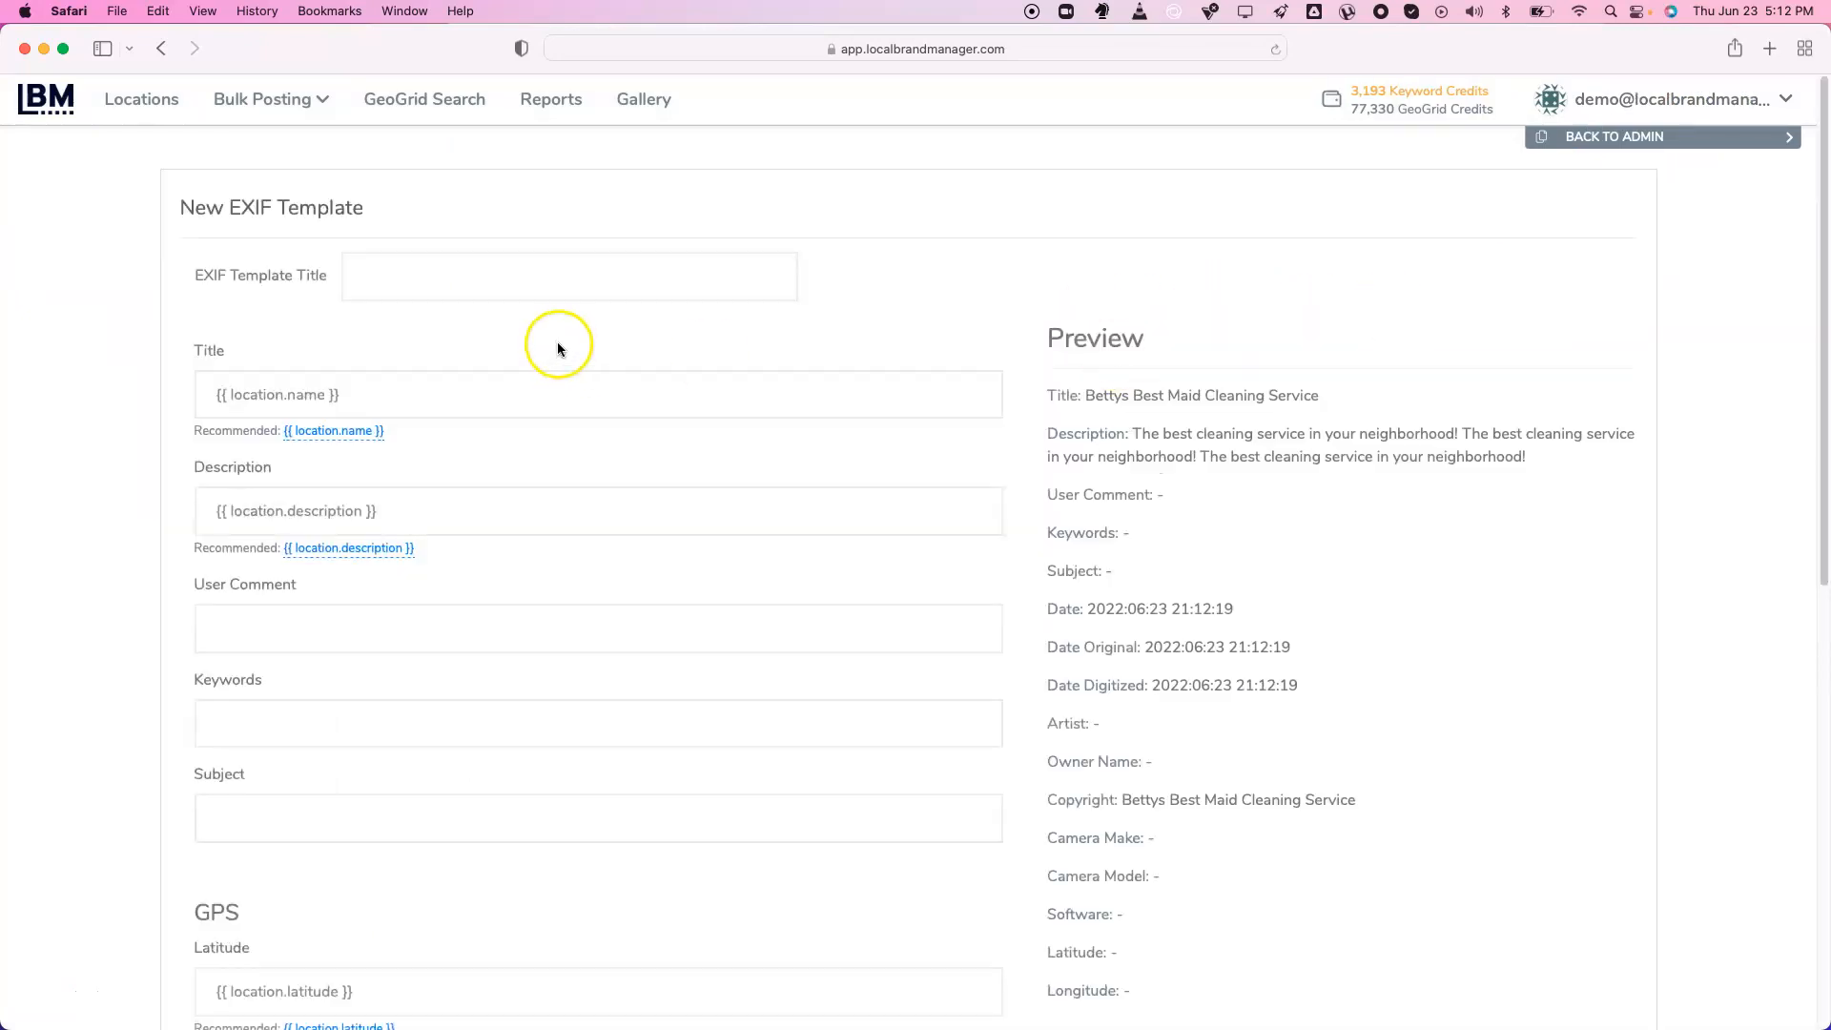
{"action": "left_click", "coordinate": [492, 274]}
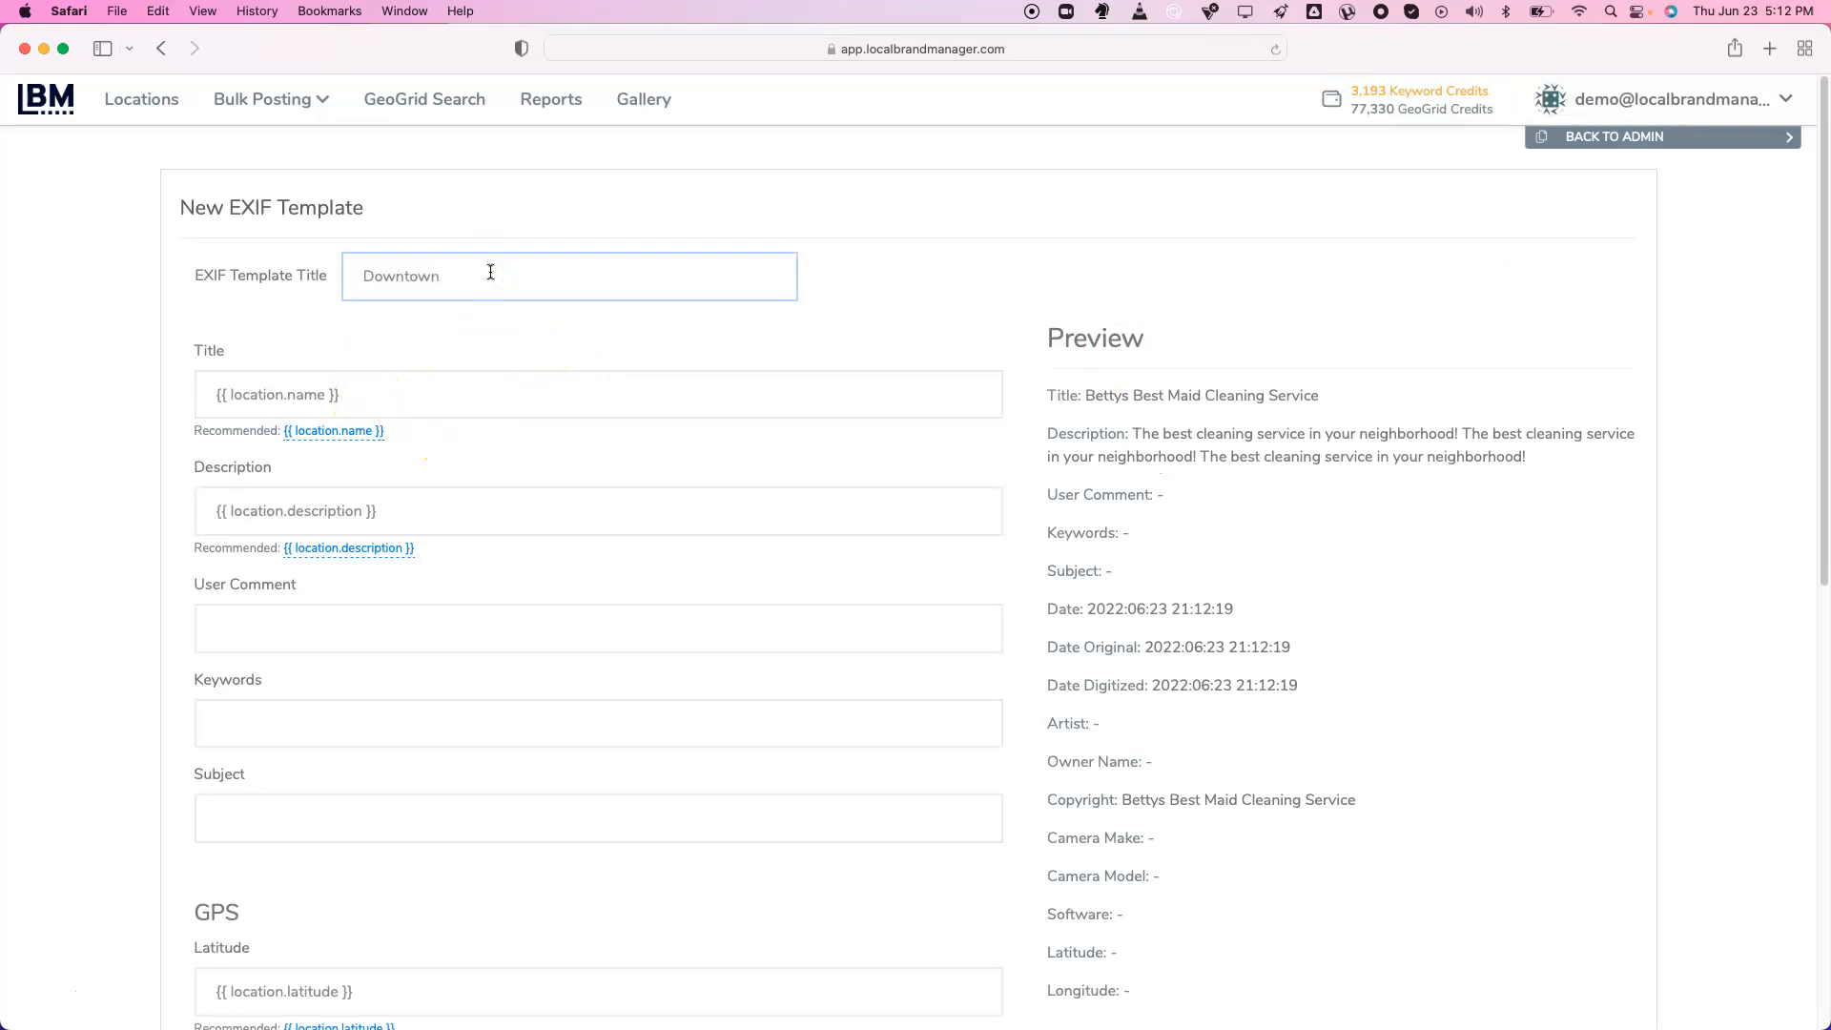
Enter keywords 'one, two, three' and subject 'generic subject' in the template
{"action": "scroll", "coordinate": [334, 595], "scroll_direction": "down", "scroll_amount": 3}
{"action": "left_click", "coordinate": [337, 457]}
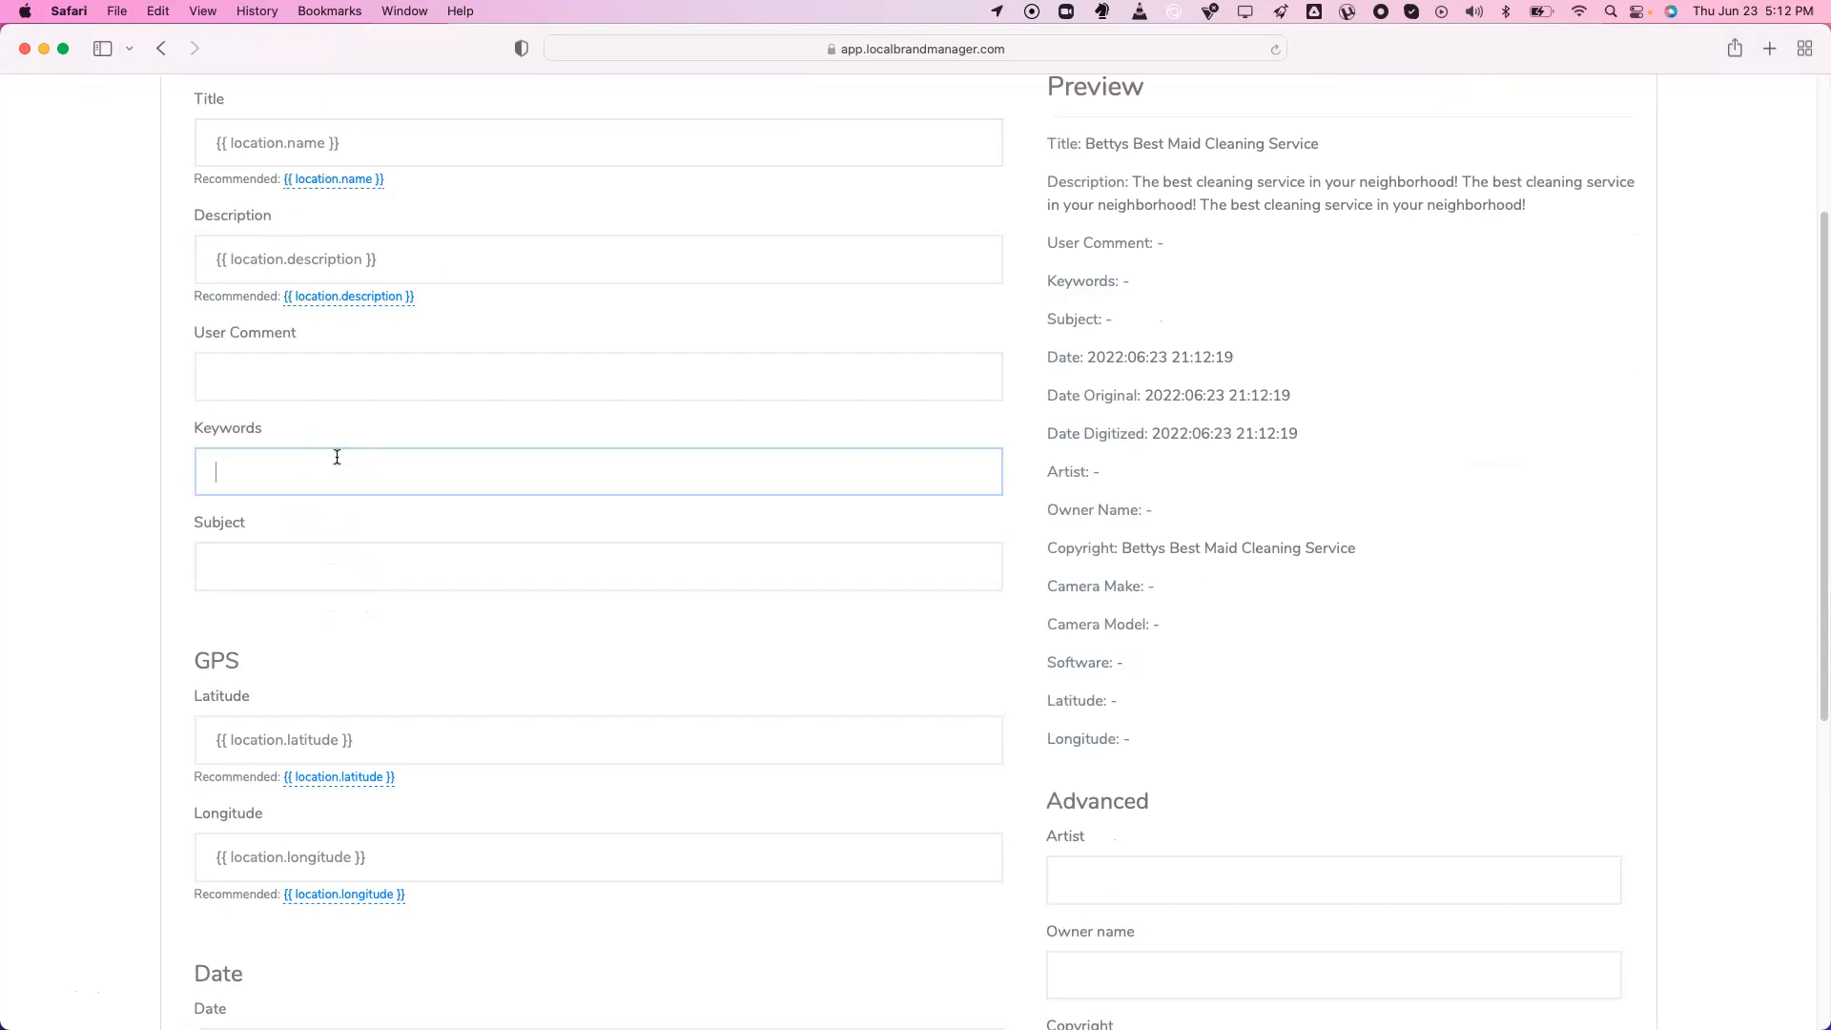
{"action": "type", "text": "one, tw"}
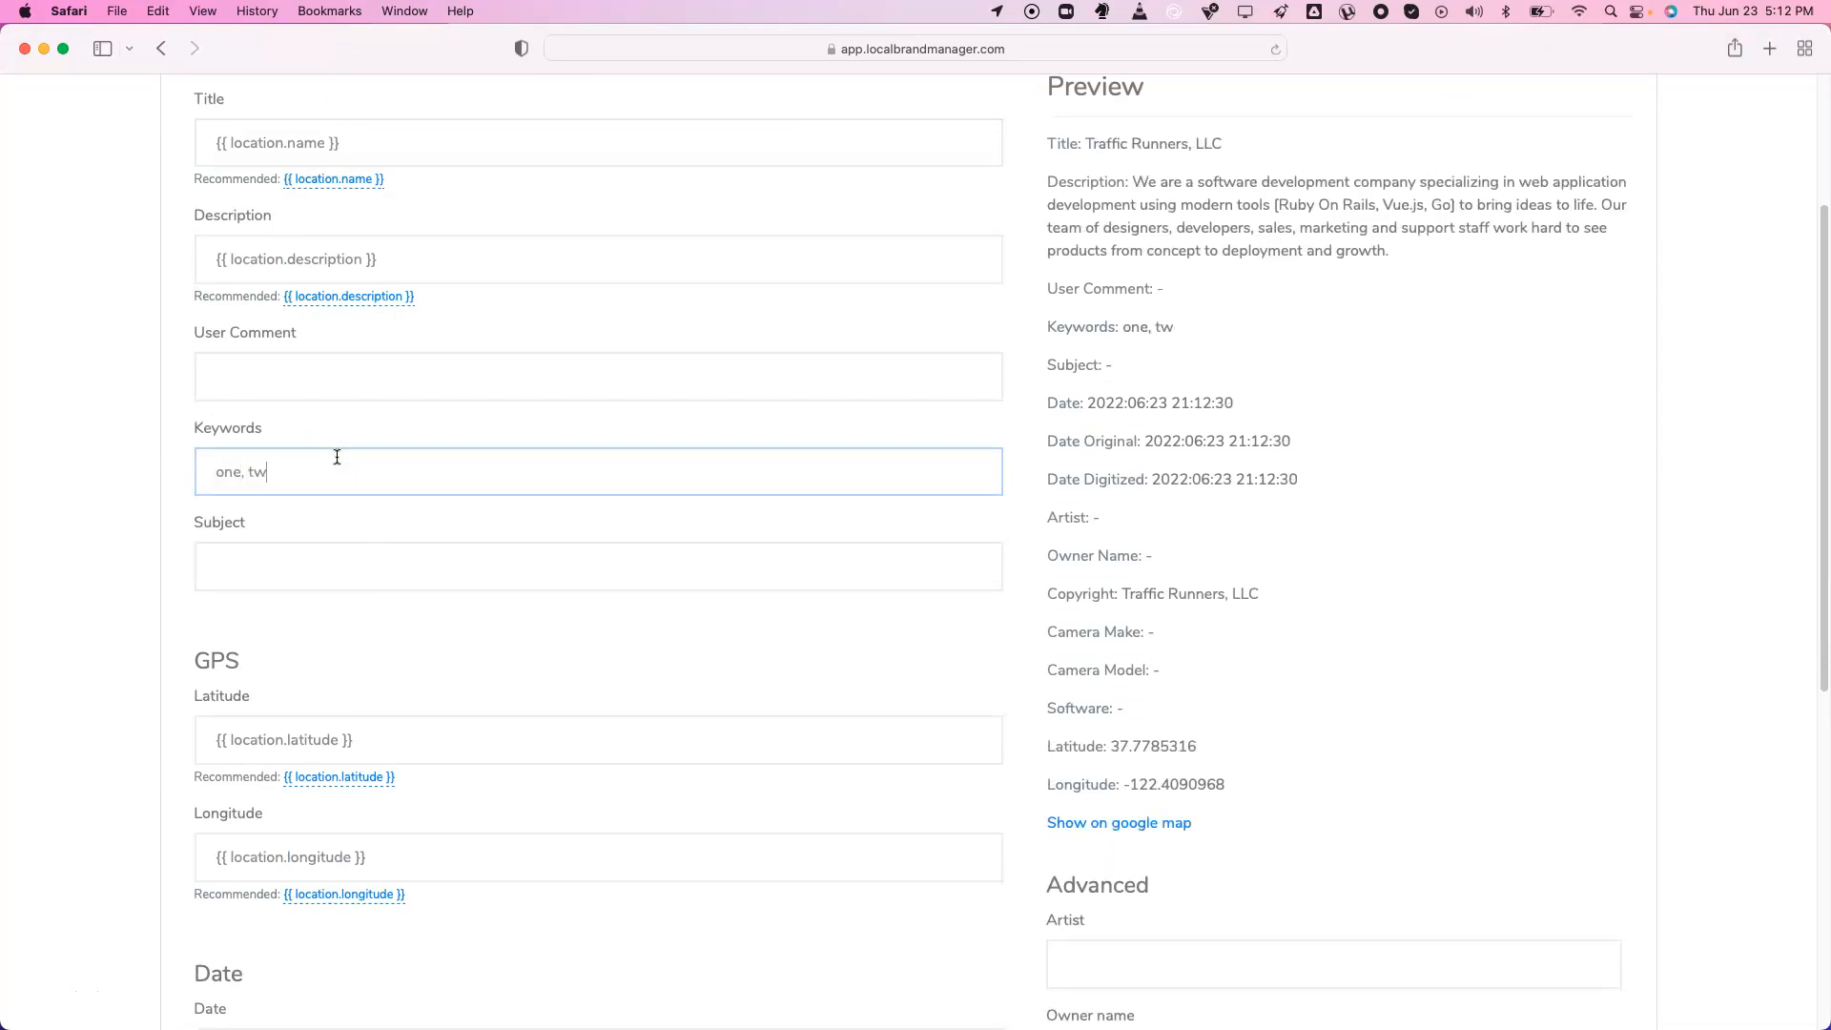
{"action": "type", "text": "o, three"}
{"action": "left_click", "coordinate": [339, 556]}
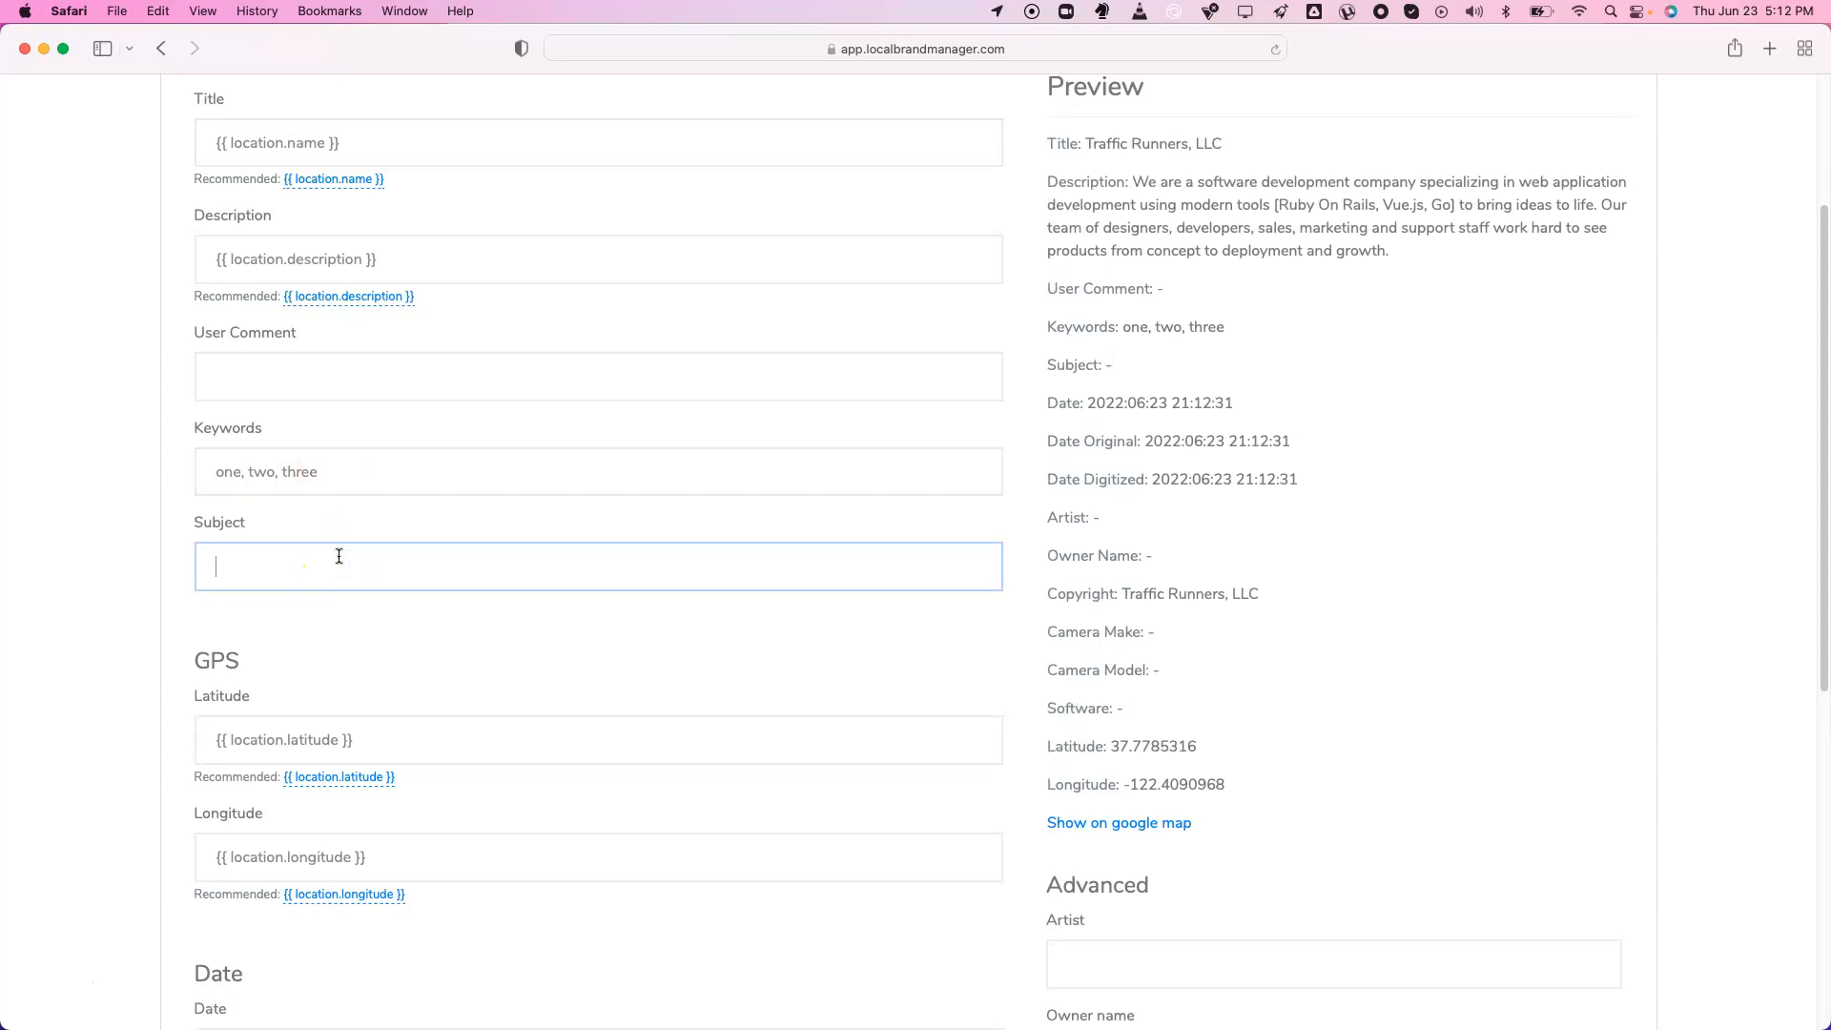
{"action": "type", "text": "generic subject"}
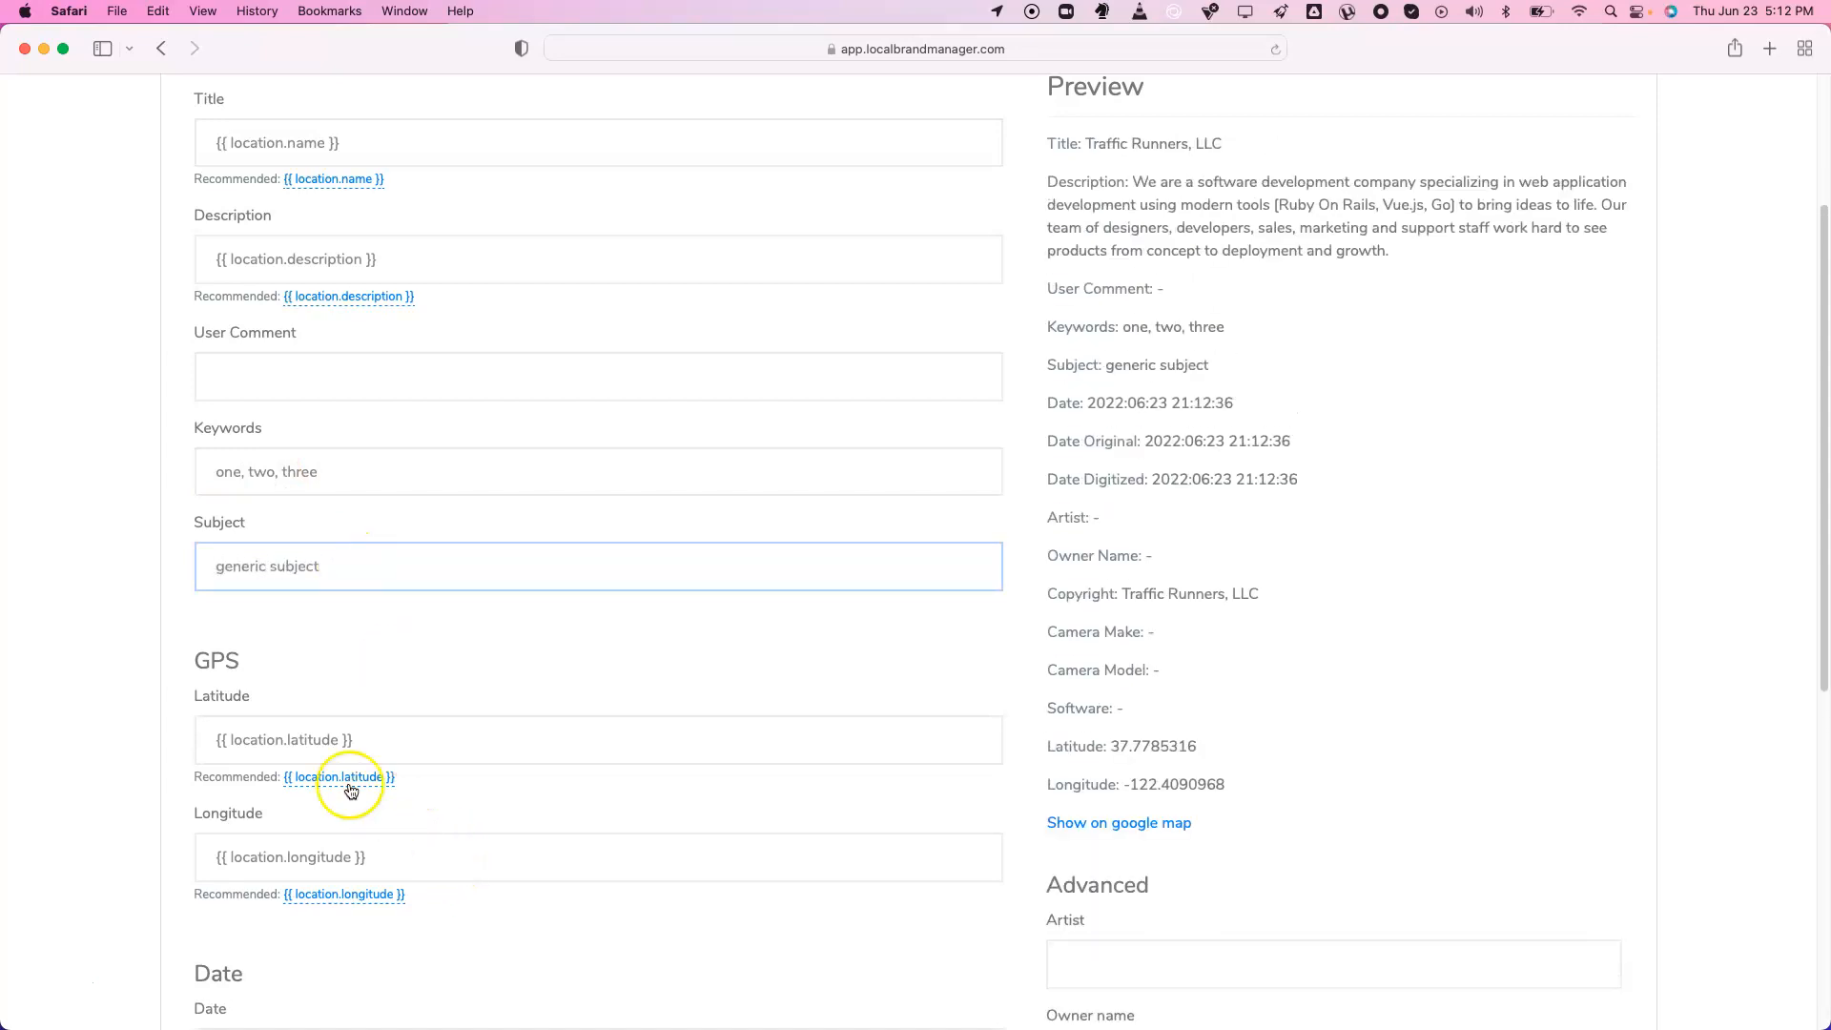
Paste the preview's latitude and longitude over the template's GPS placeholders
{"action": "left_click", "coordinate": [367, 737]}
{"action": "triple_click", "coordinate": [369, 736]}
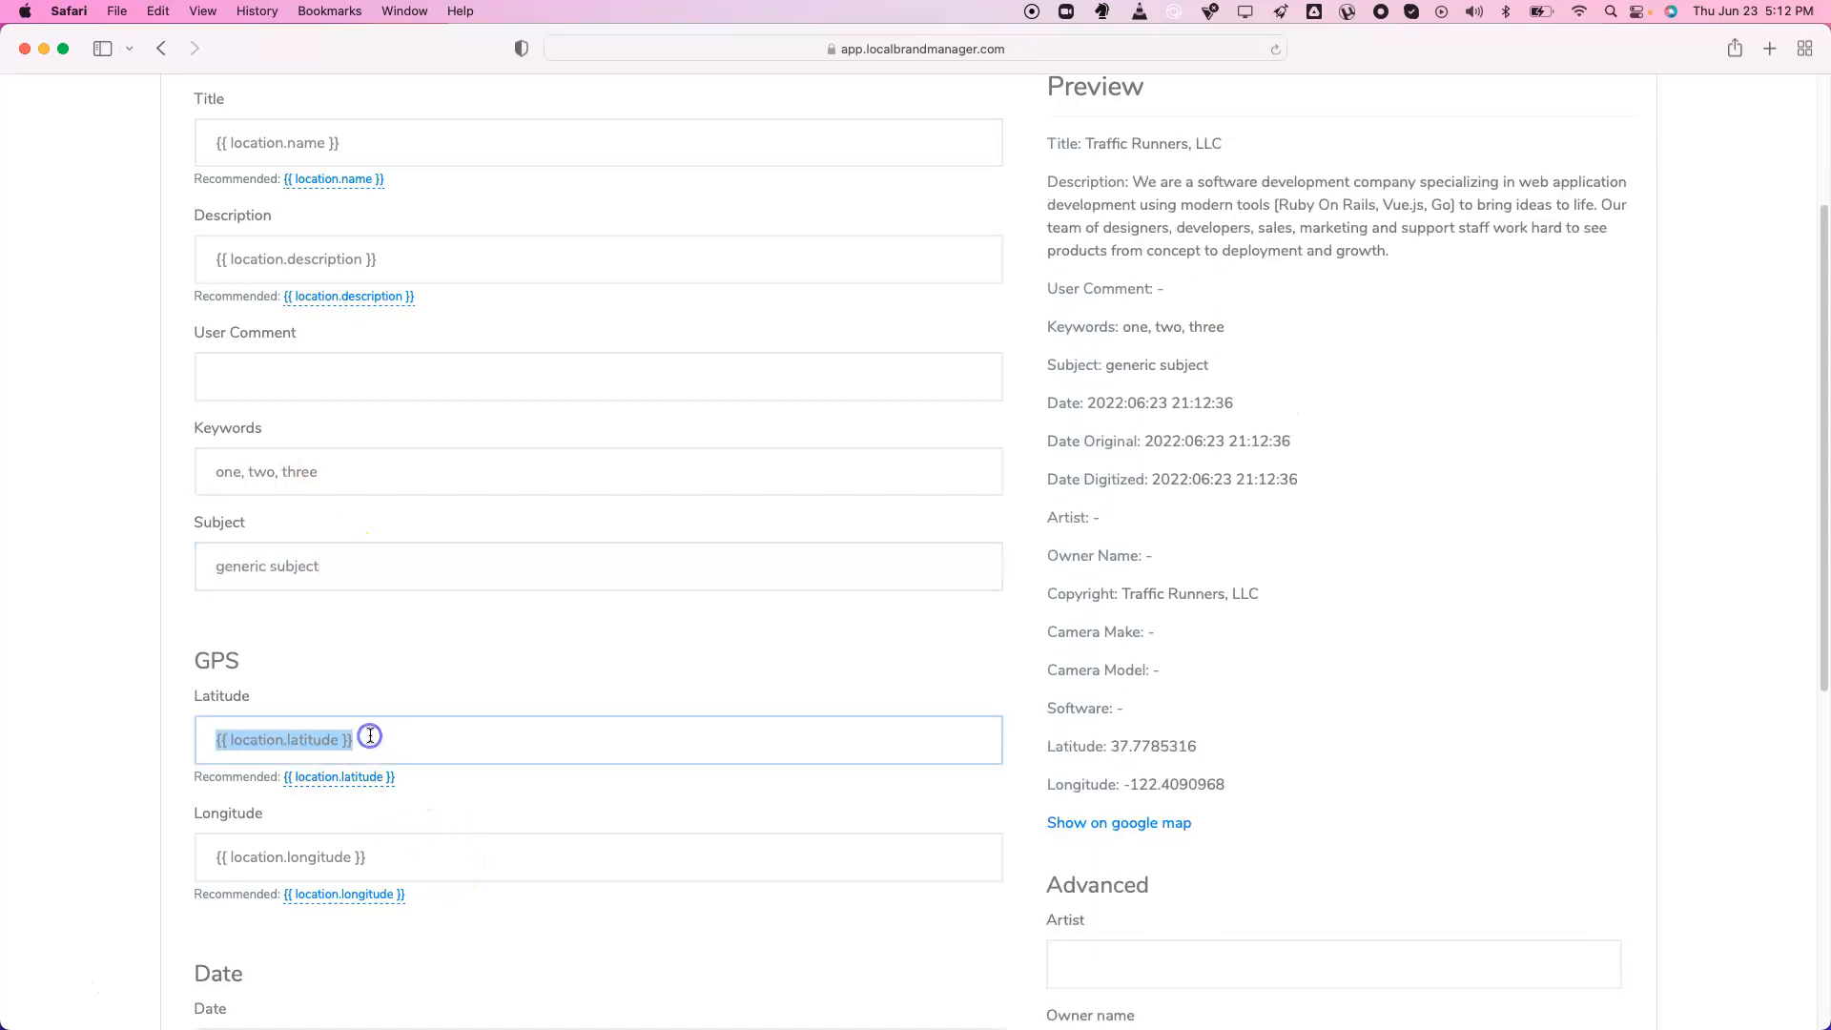
{"action": "left_click", "coordinate": [370, 737]}
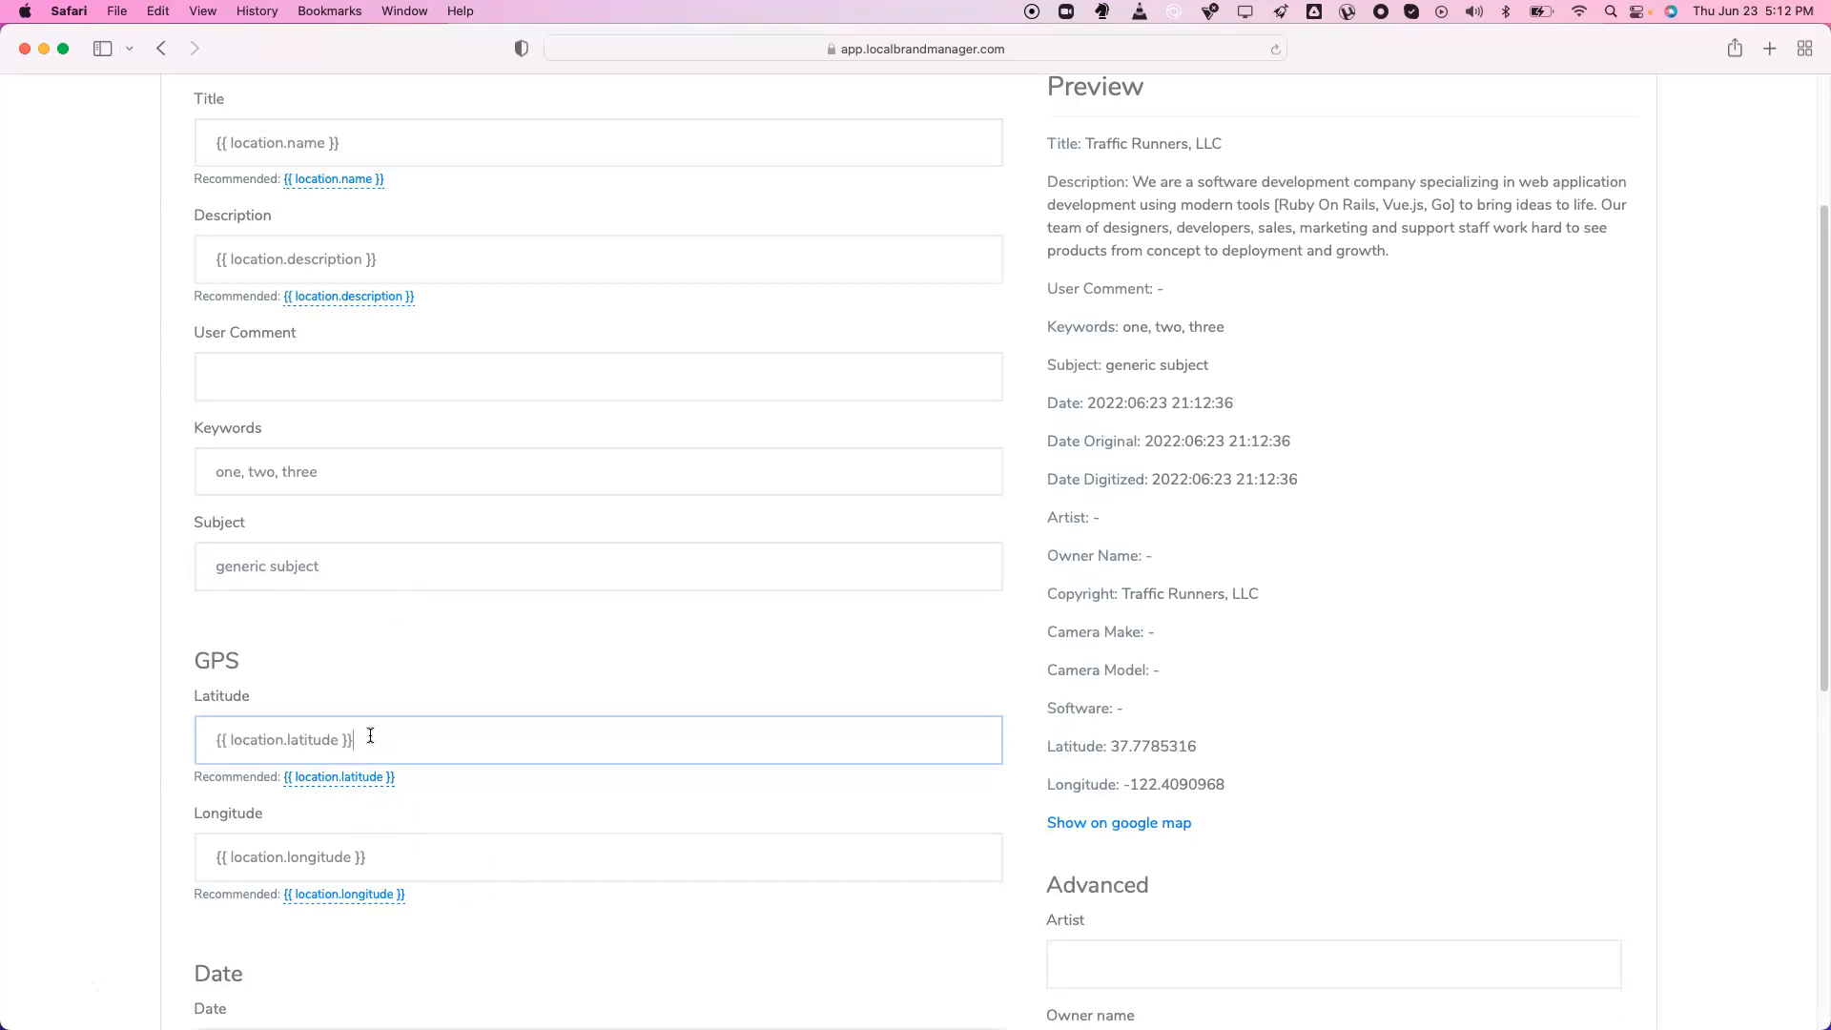
{"action": "scroll", "coordinate": [370, 736], "scroll_direction": "down", "scroll_amount": 2}
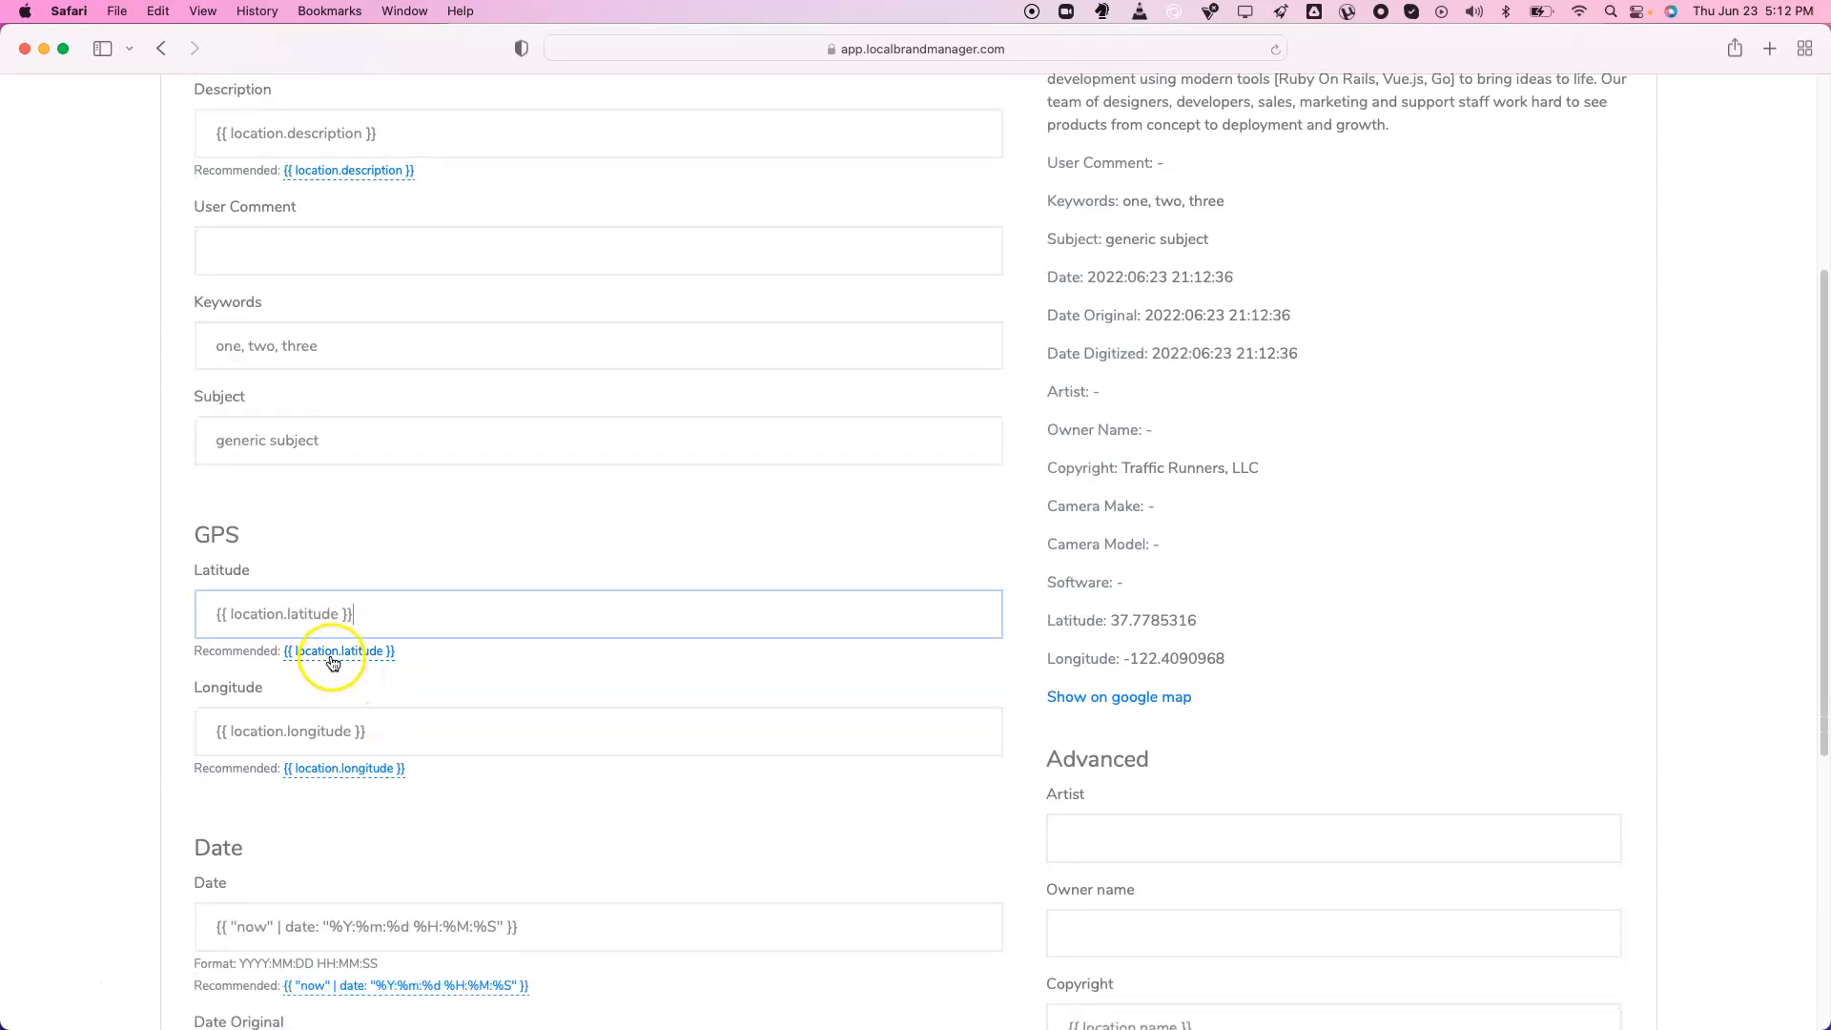
{"action": "left_click_drag", "start_coordinate": [1109, 621], "coordinate": [1230, 615]}
{"action": "key", "text": "super+c"}
{"action": "left_click", "coordinate": [487, 624]}
{"action": "key", "text": "super+a"}
{"action": "key", "text": "super+v"}
{"action": "left_click_drag", "start_coordinate": [1125, 658], "coordinate": [1291, 654]}
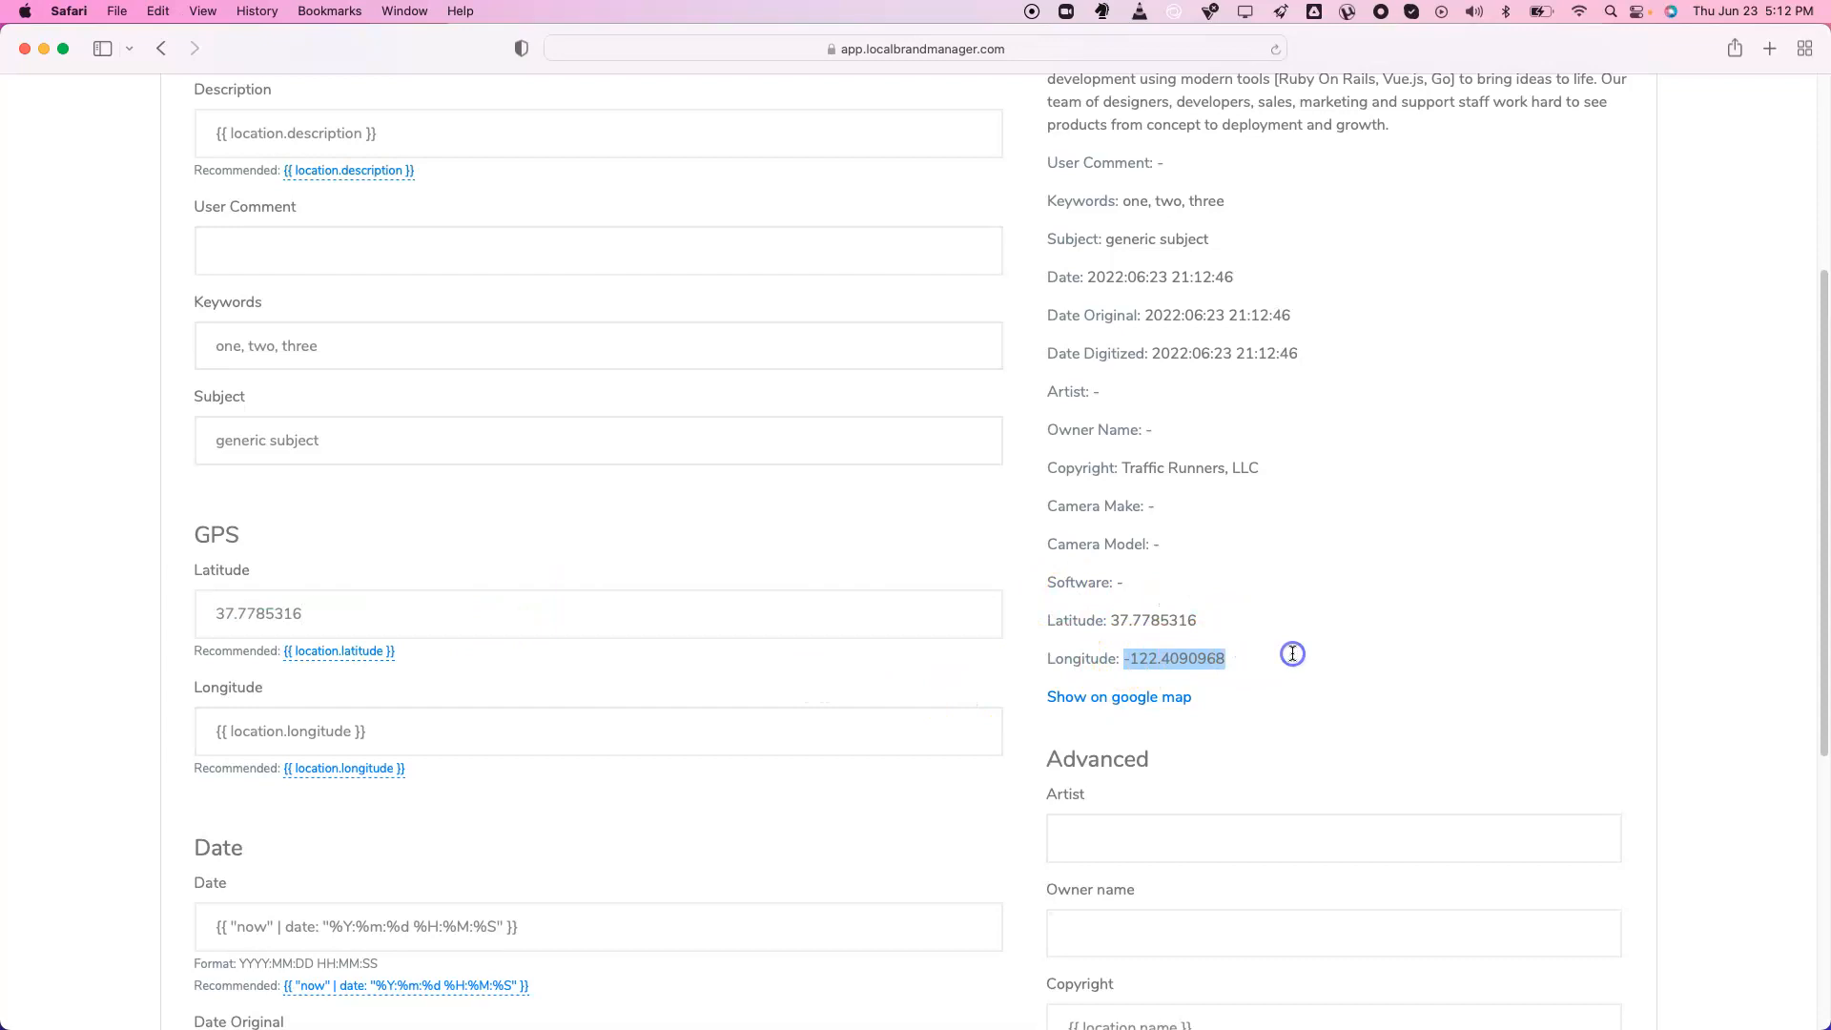
{"action": "left_click", "coordinate": [518, 739]}
{"action": "key", "text": "super+a"}
{"action": "type", "text": "-122.4090968"}
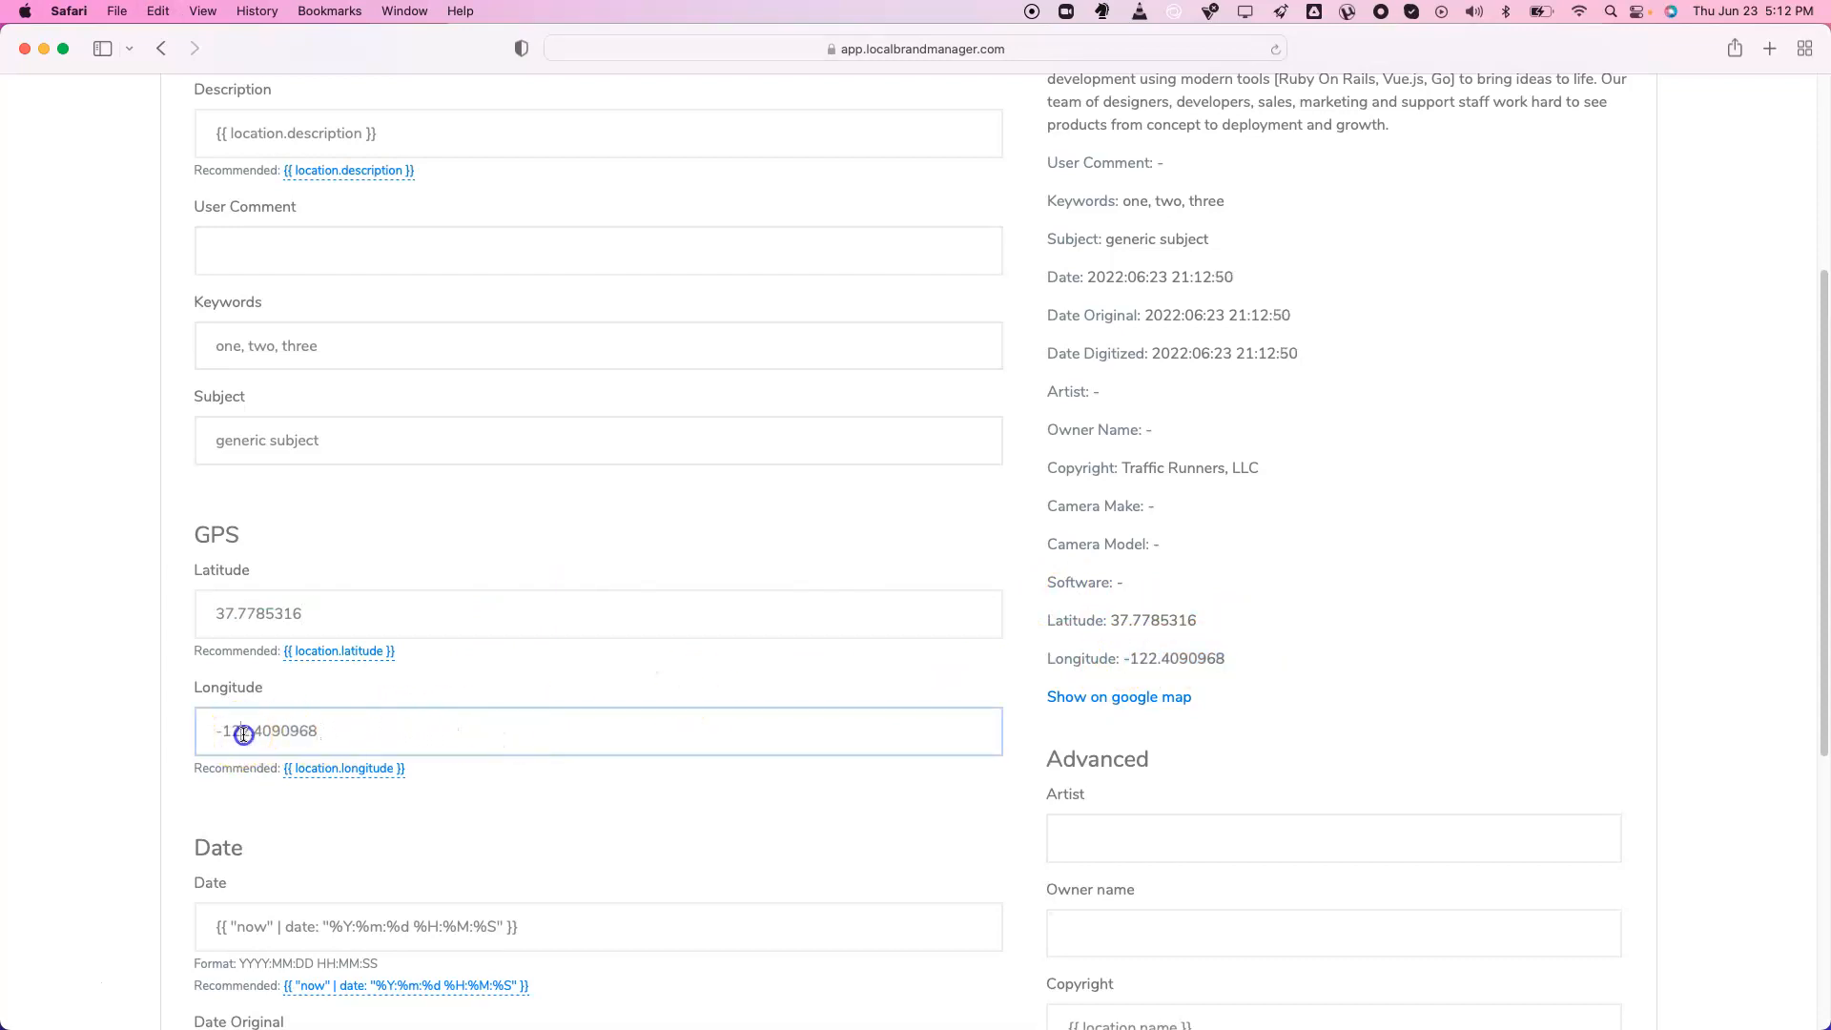
Correct the leading digits so GPS reads 38.7785316 and -123.4090968
{"action": "left_click", "coordinate": [250, 735]}
{"action": "key", "text": "BackSpace"}
{"action": "type", "text": "3"}
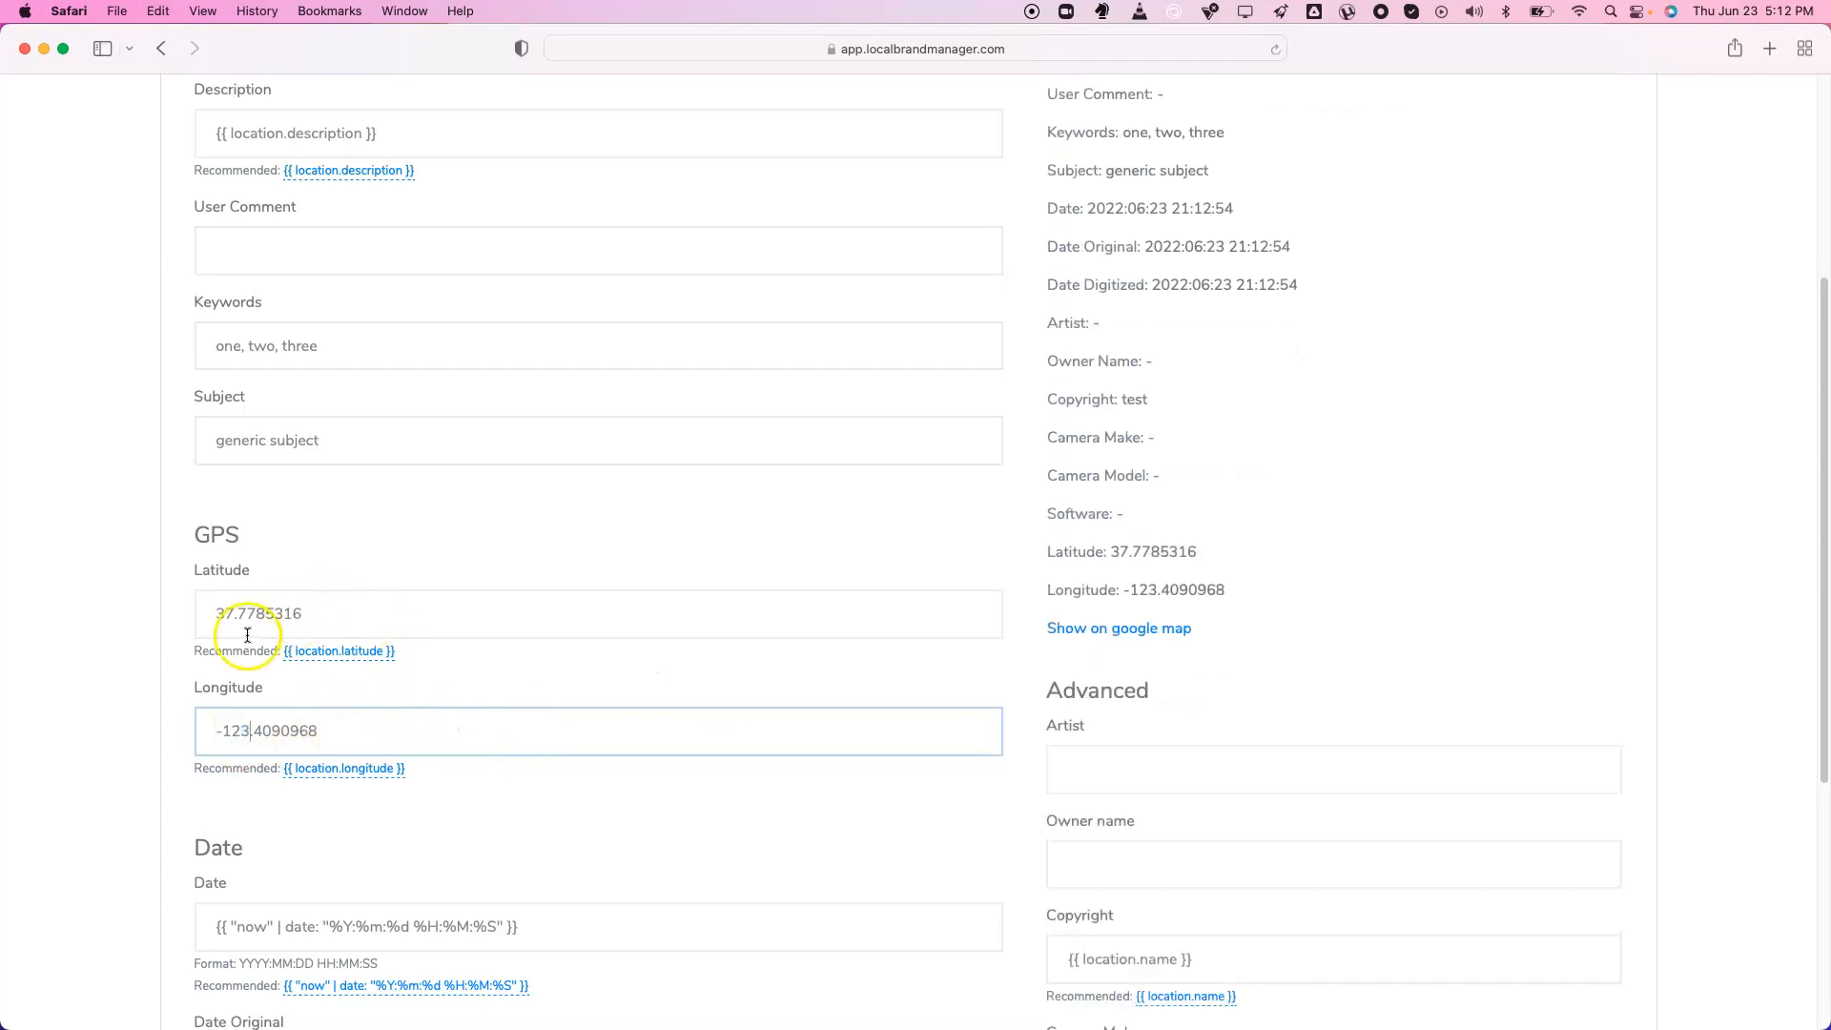
{"action": "left_click", "coordinate": [232, 615]}
{"action": "key", "text": "BackSpace"}
{"action": "type", "text": "8"}
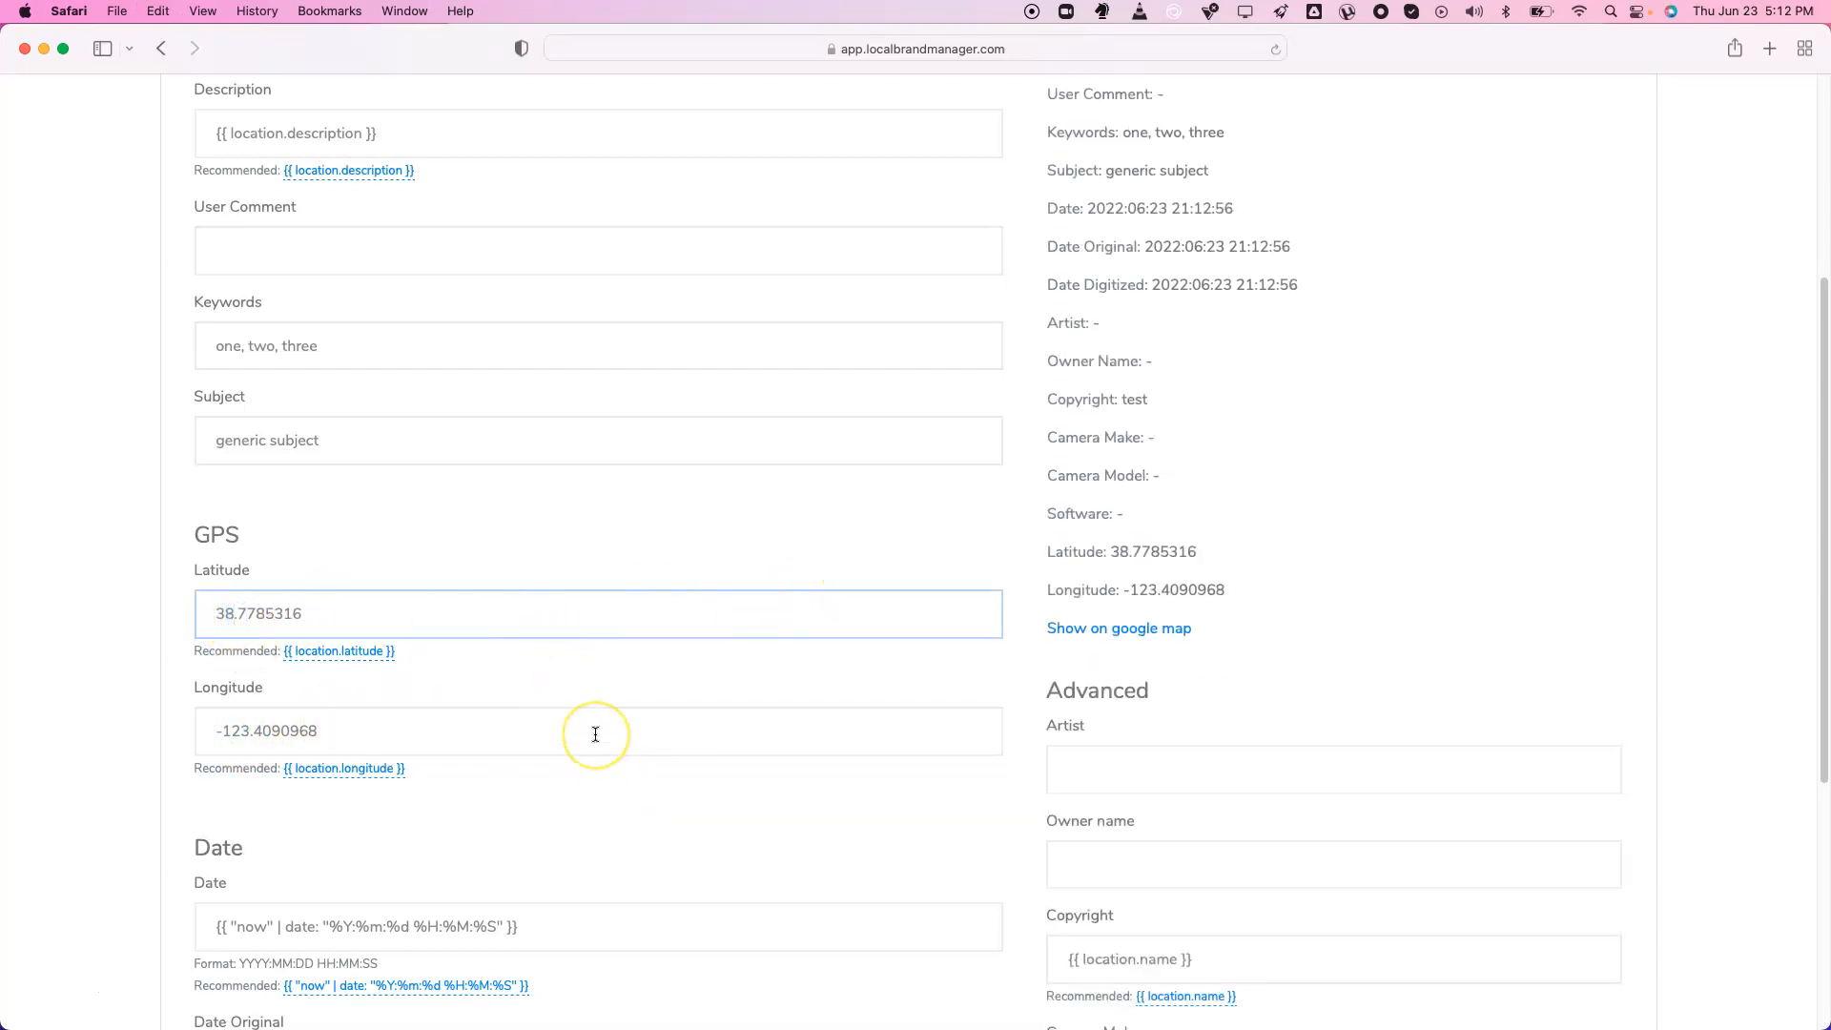
{"action": "scroll", "coordinate": [550, 634], "scroll_direction": "down", "scroll_amount": 5}
{"action": "scroll", "coordinate": [548, 633], "scroll_direction": "up", "scroll_amount": 10}
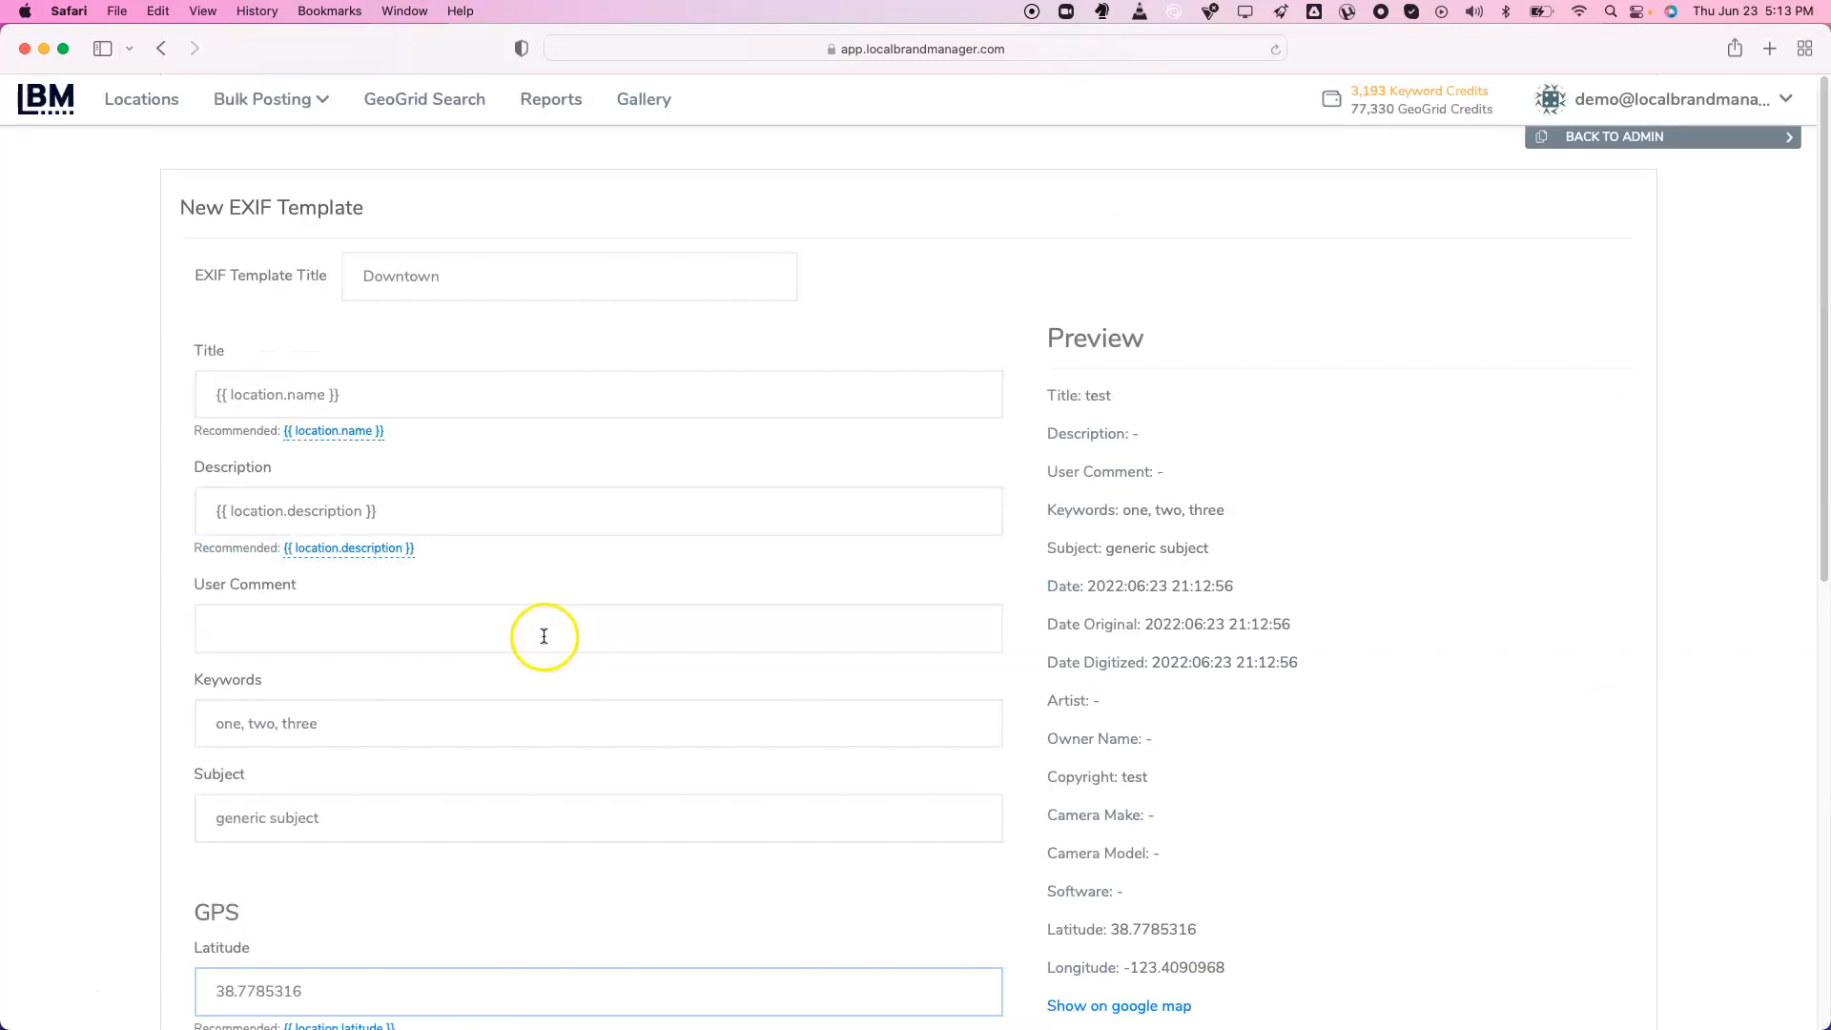
{"action": "left_click", "coordinate": [465, 276]}
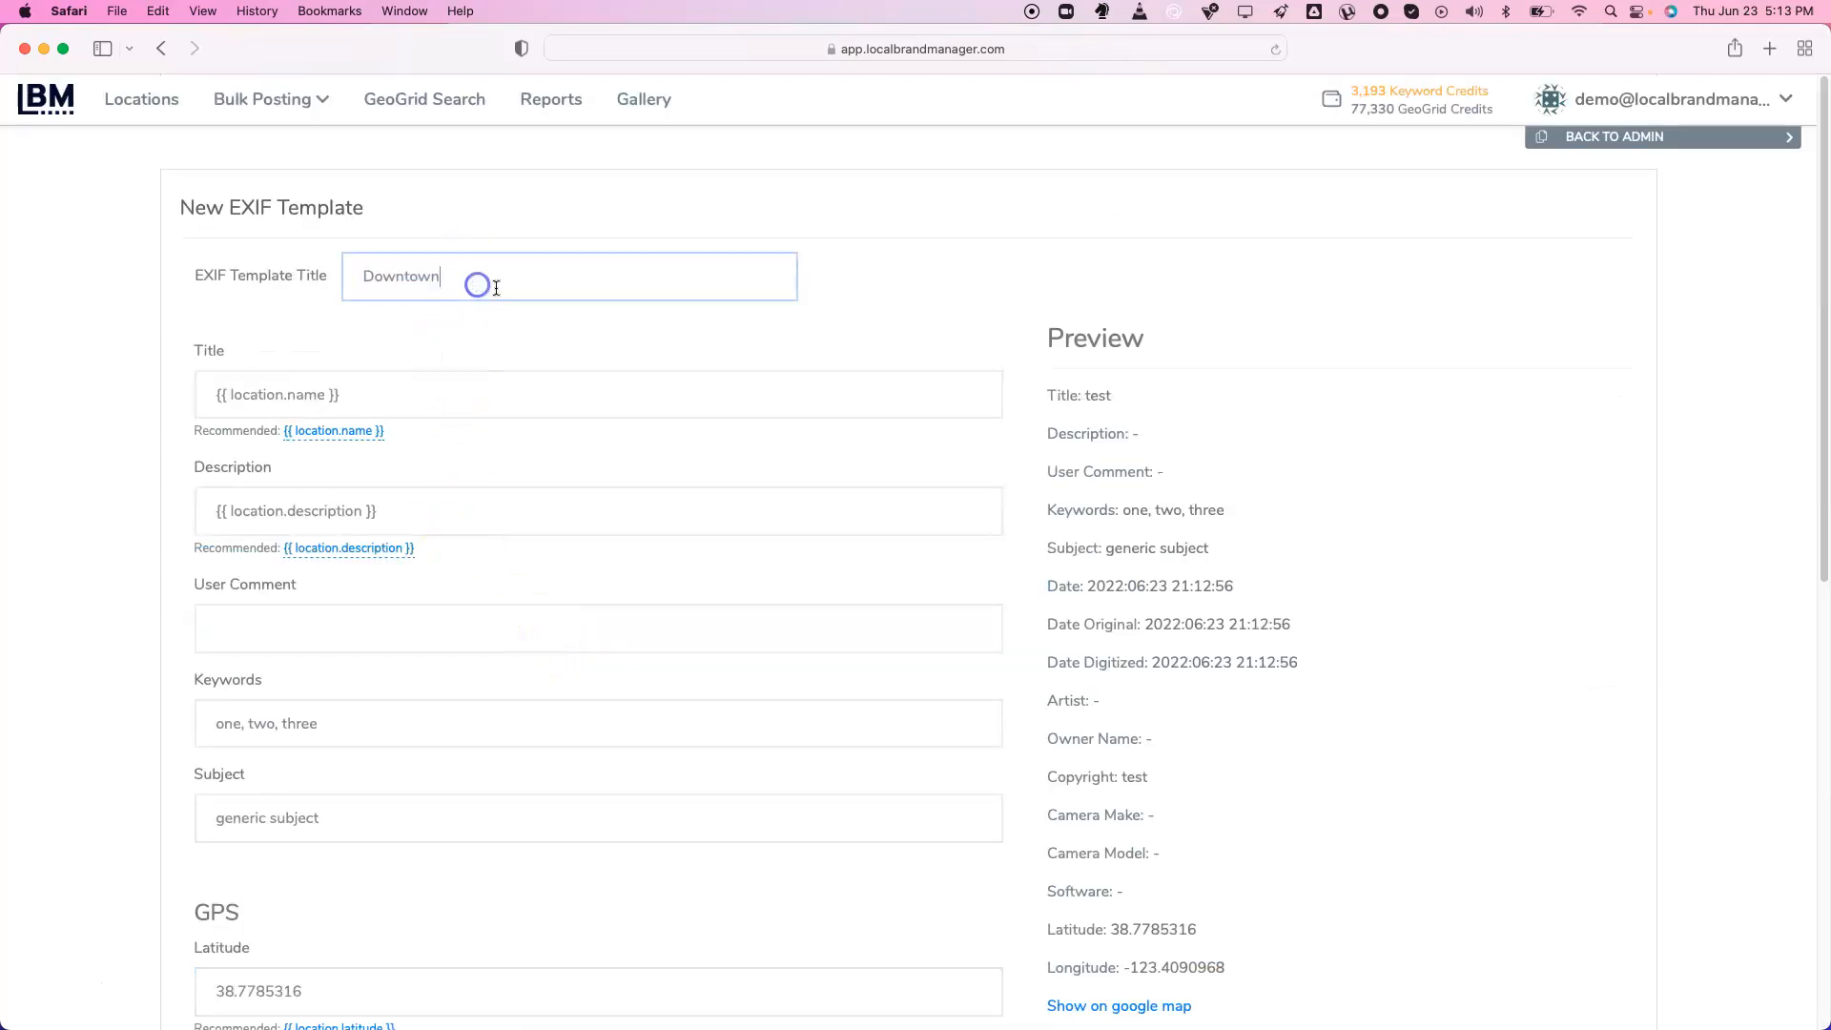
{"action": "scroll", "coordinate": [531, 438], "scroll_direction": "down", "scroll_amount": 10}
Save the Downtown template and open Traffic Runners, LLC's media page
{"action": "left_click", "coordinate": [240, 894]}
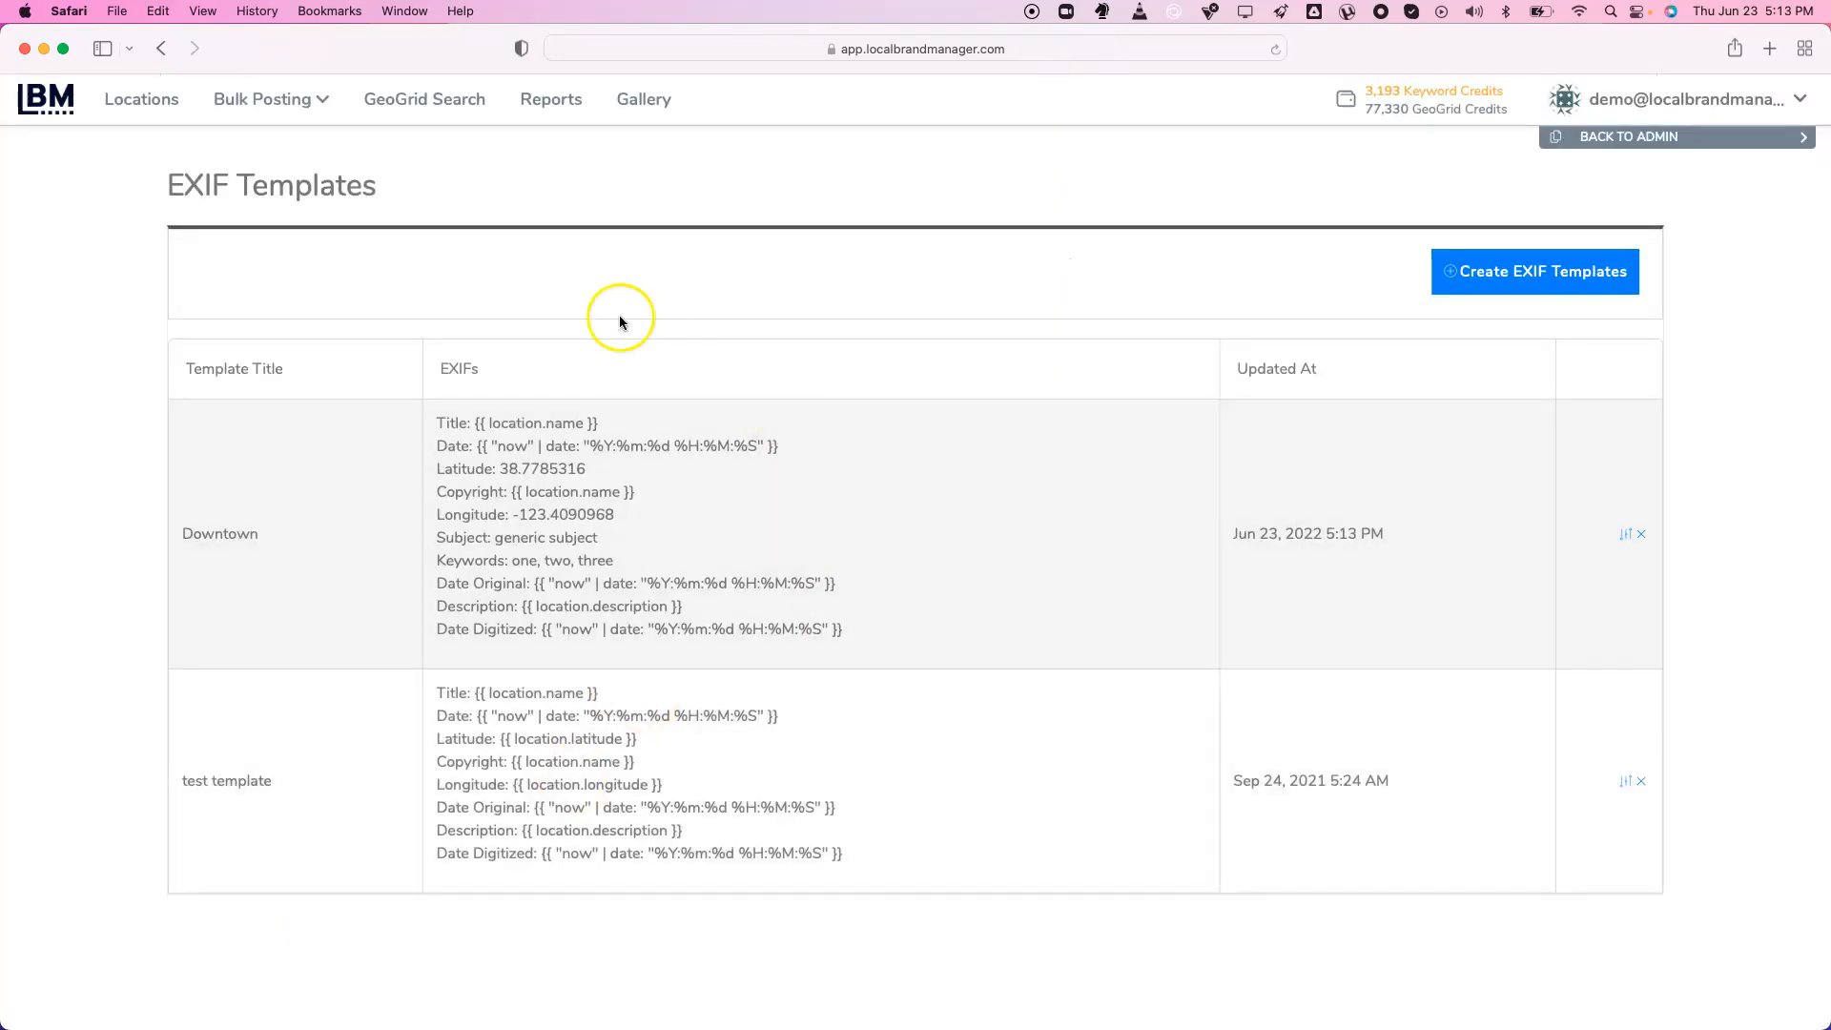
{"action": "left_click", "coordinate": [167, 98]}
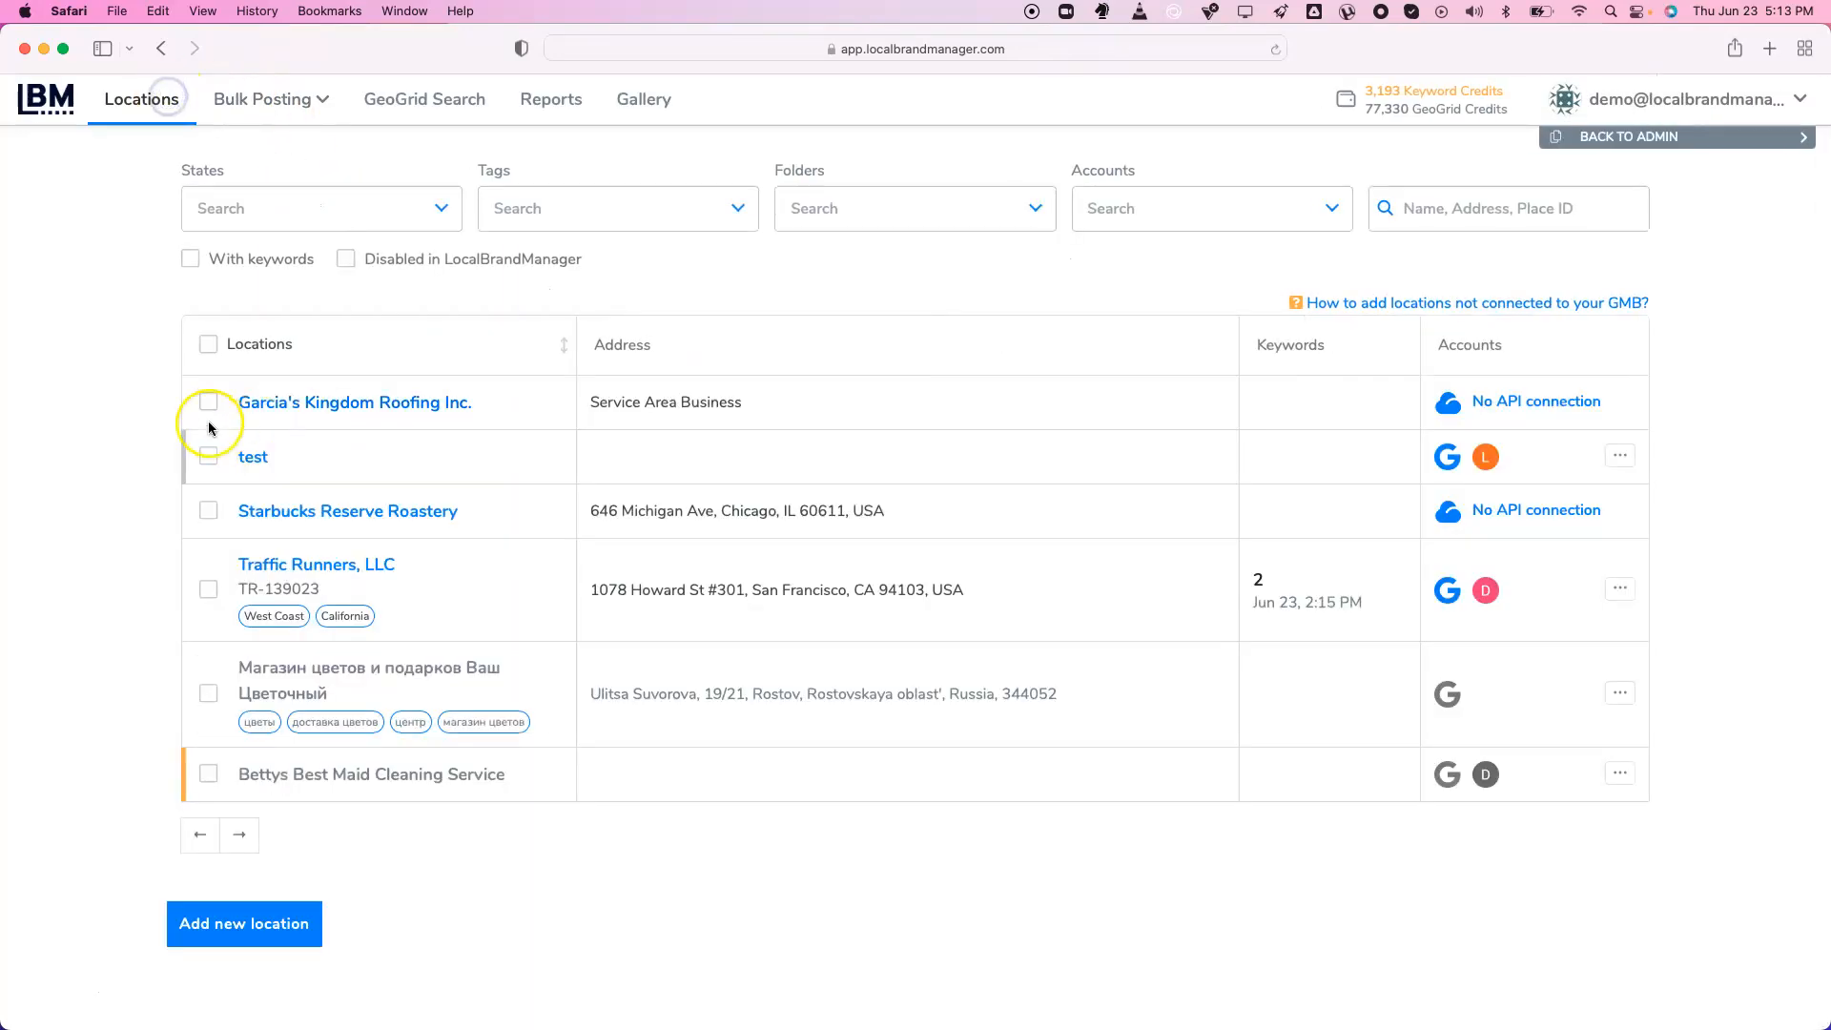
{"action": "left_click", "coordinate": [289, 563]}
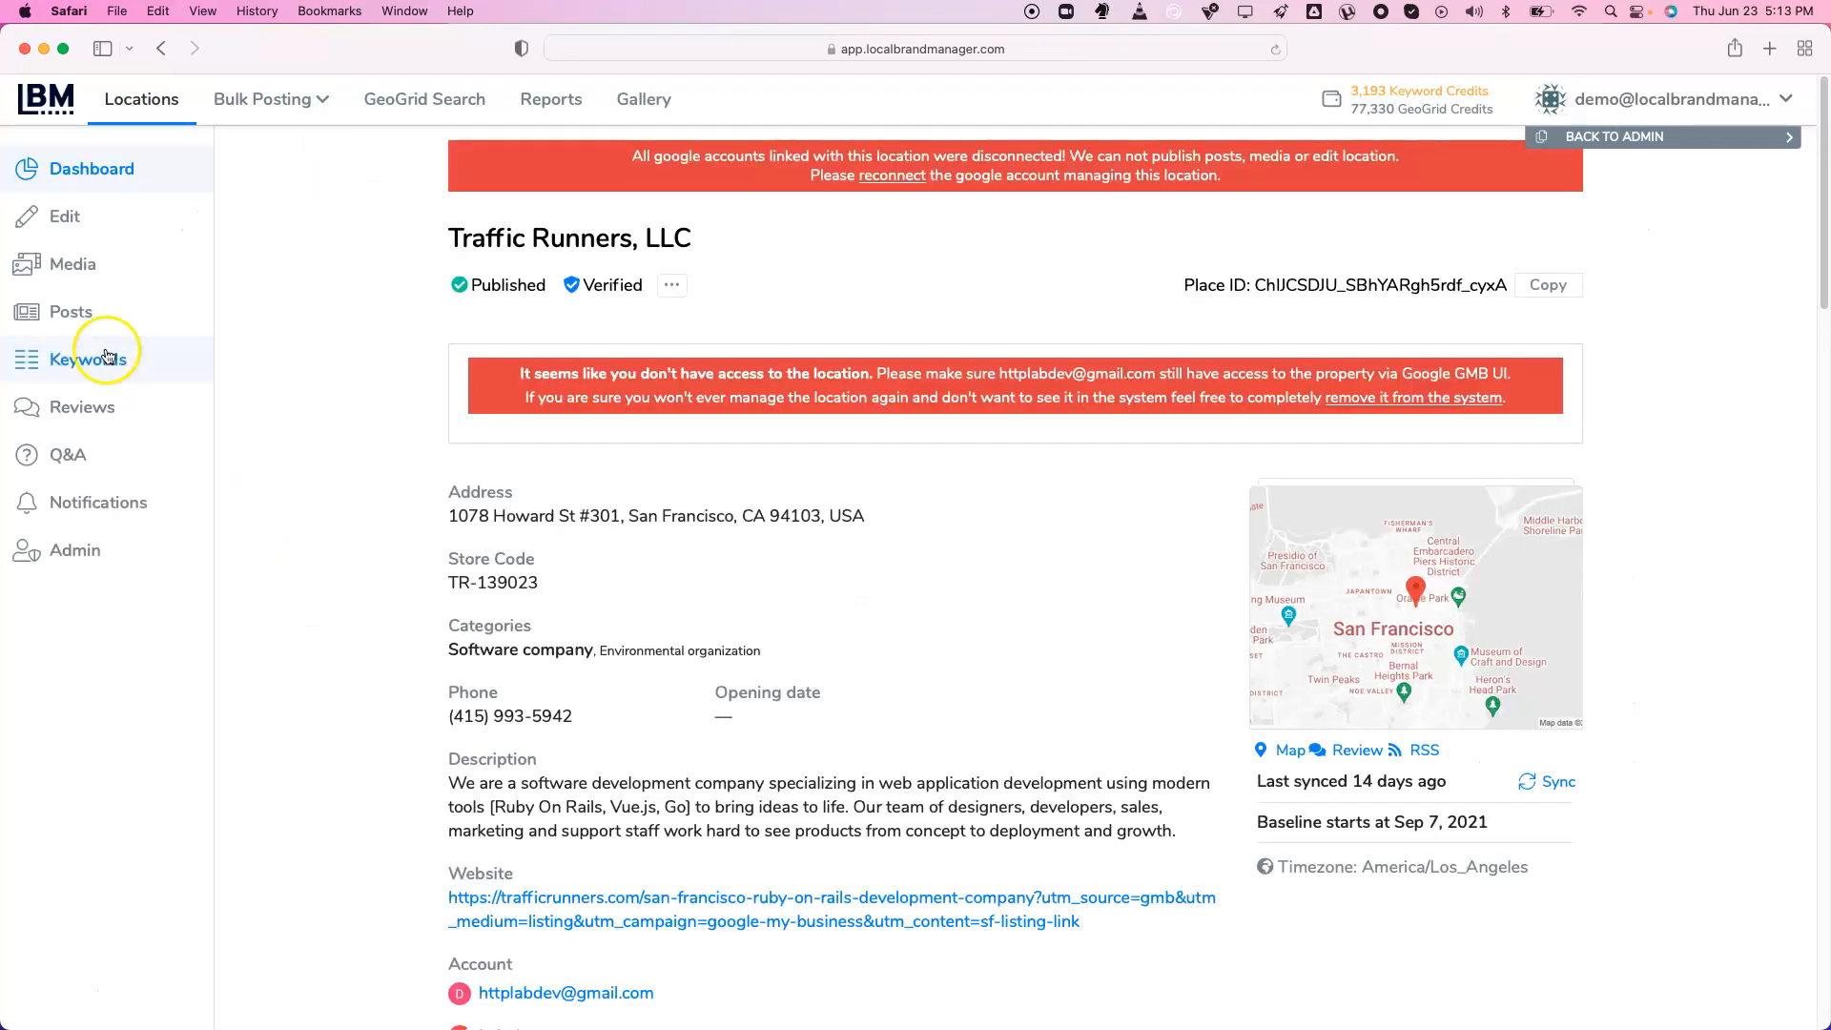
{"action": "left_click", "coordinate": [71, 267]}
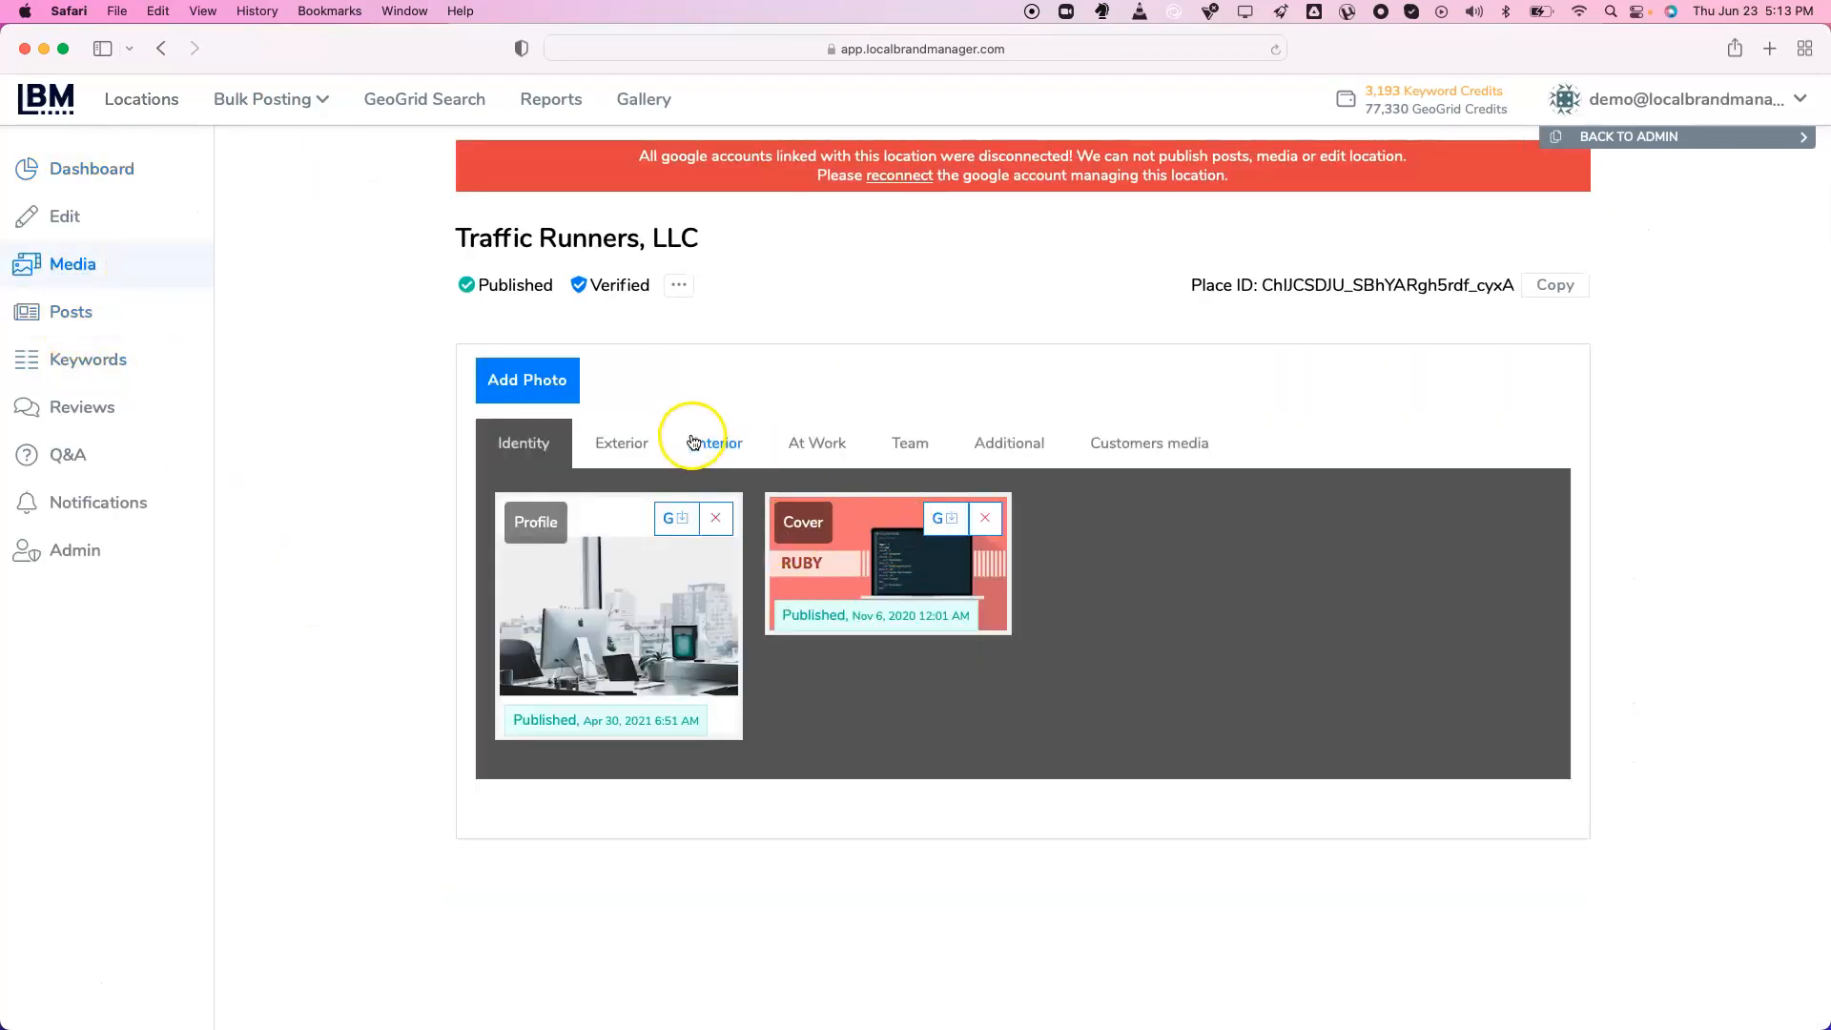
Start a new photo upload and browse the existing gallery images
{"action": "left_click", "coordinate": [537, 381]}
{"action": "left_click", "coordinate": [828, 669]}
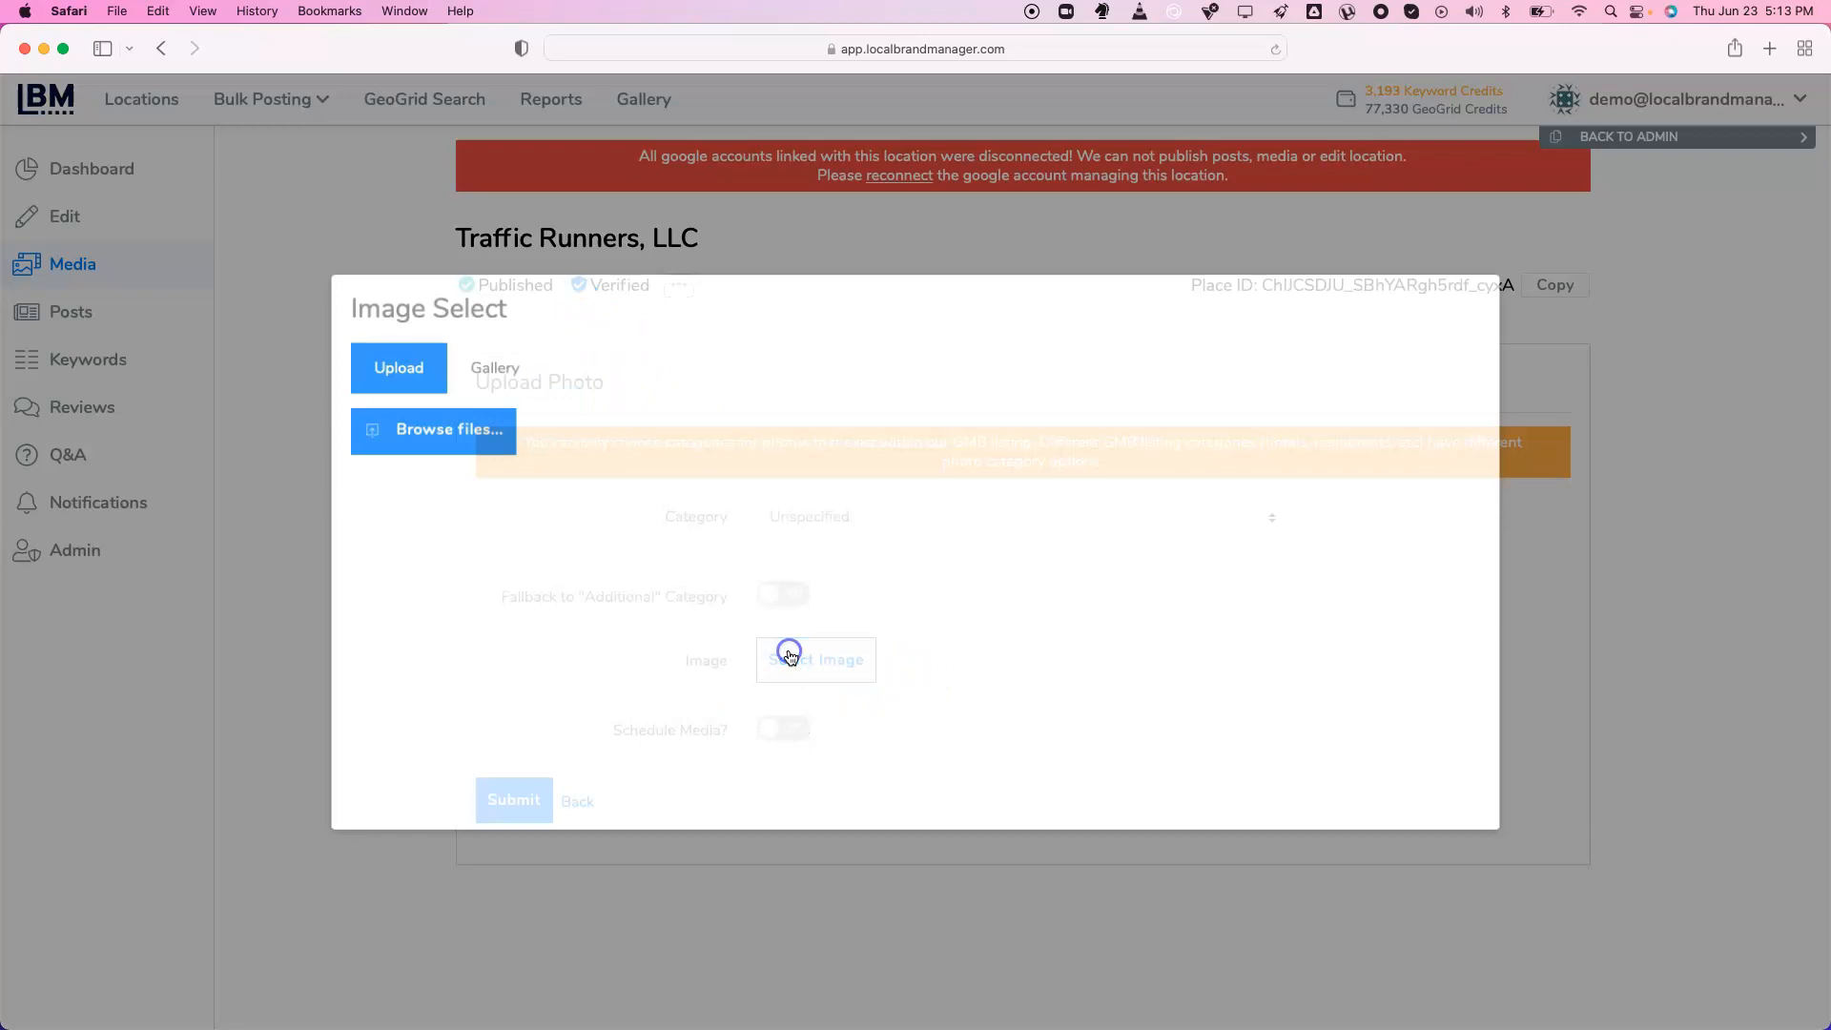
{"action": "left_click", "coordinate": [512, 380]}
Apply the Downtown EXIF preset to a gallery image, check its GPS values, and close Image Select
{"action": "left_click", "coordinate": [868, 463]}
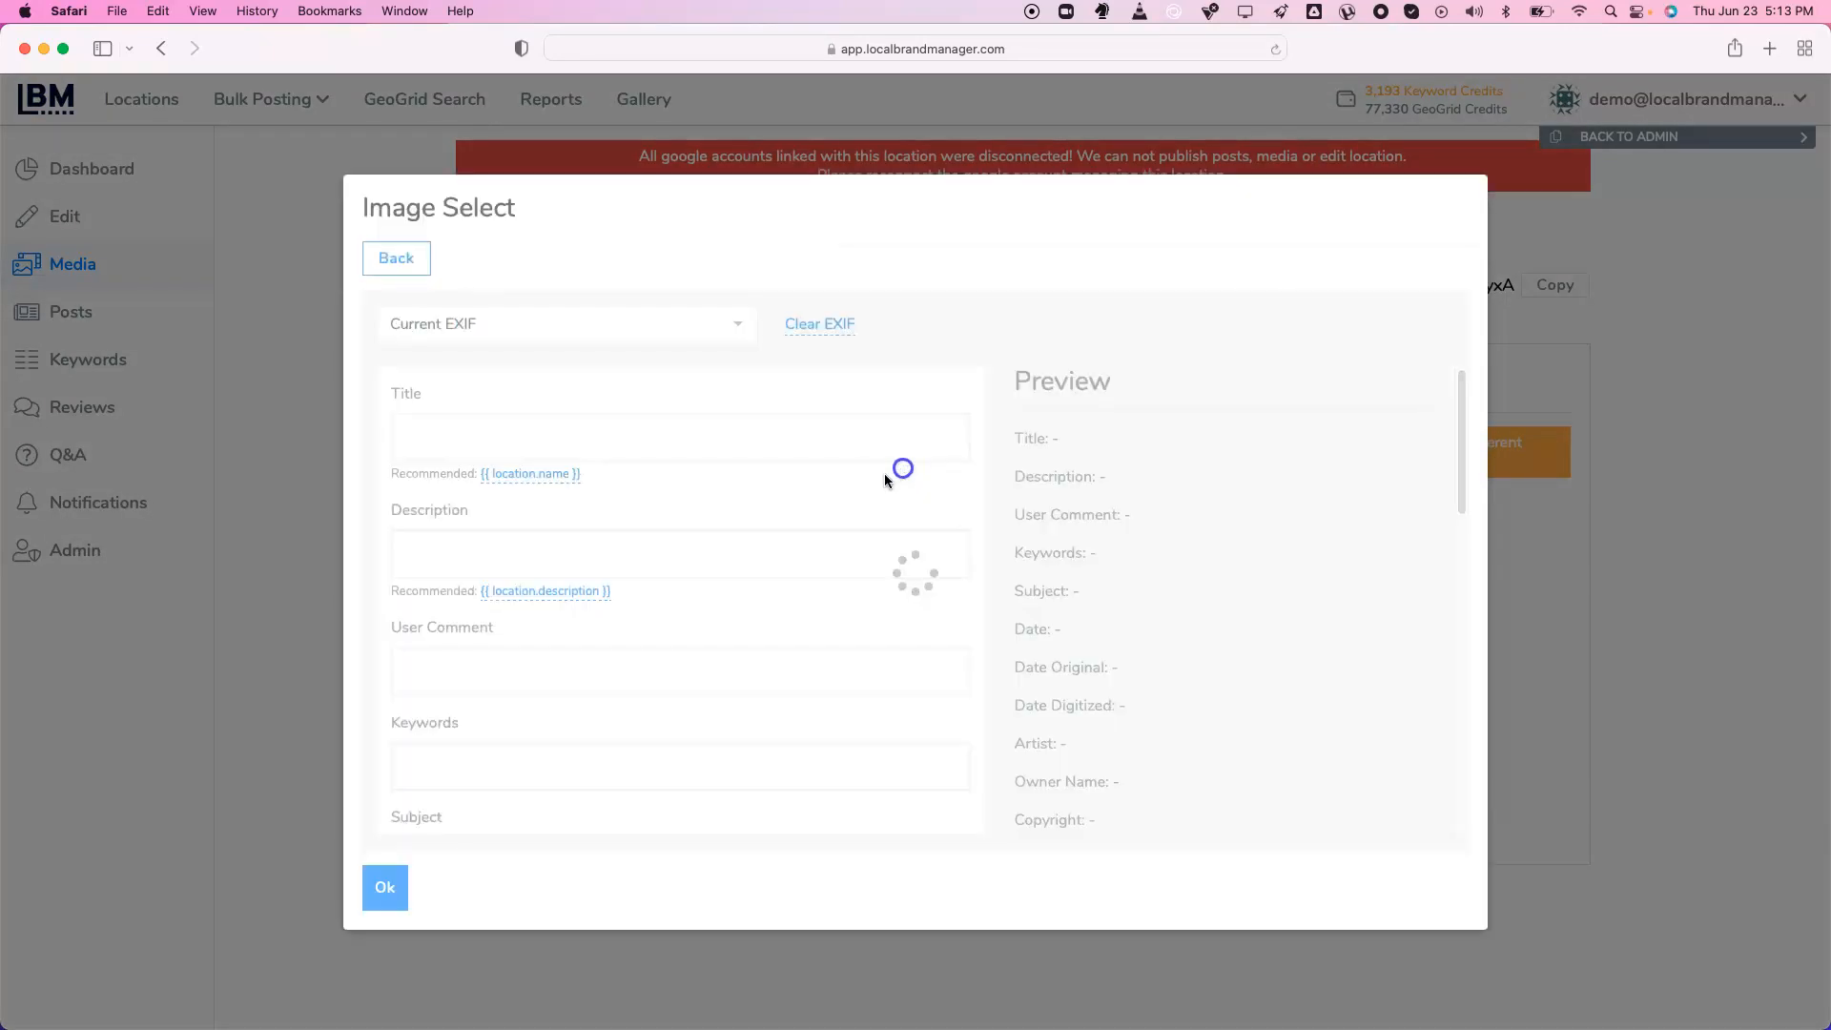
{"action": "left_click", "coordinate": [585, 324]}
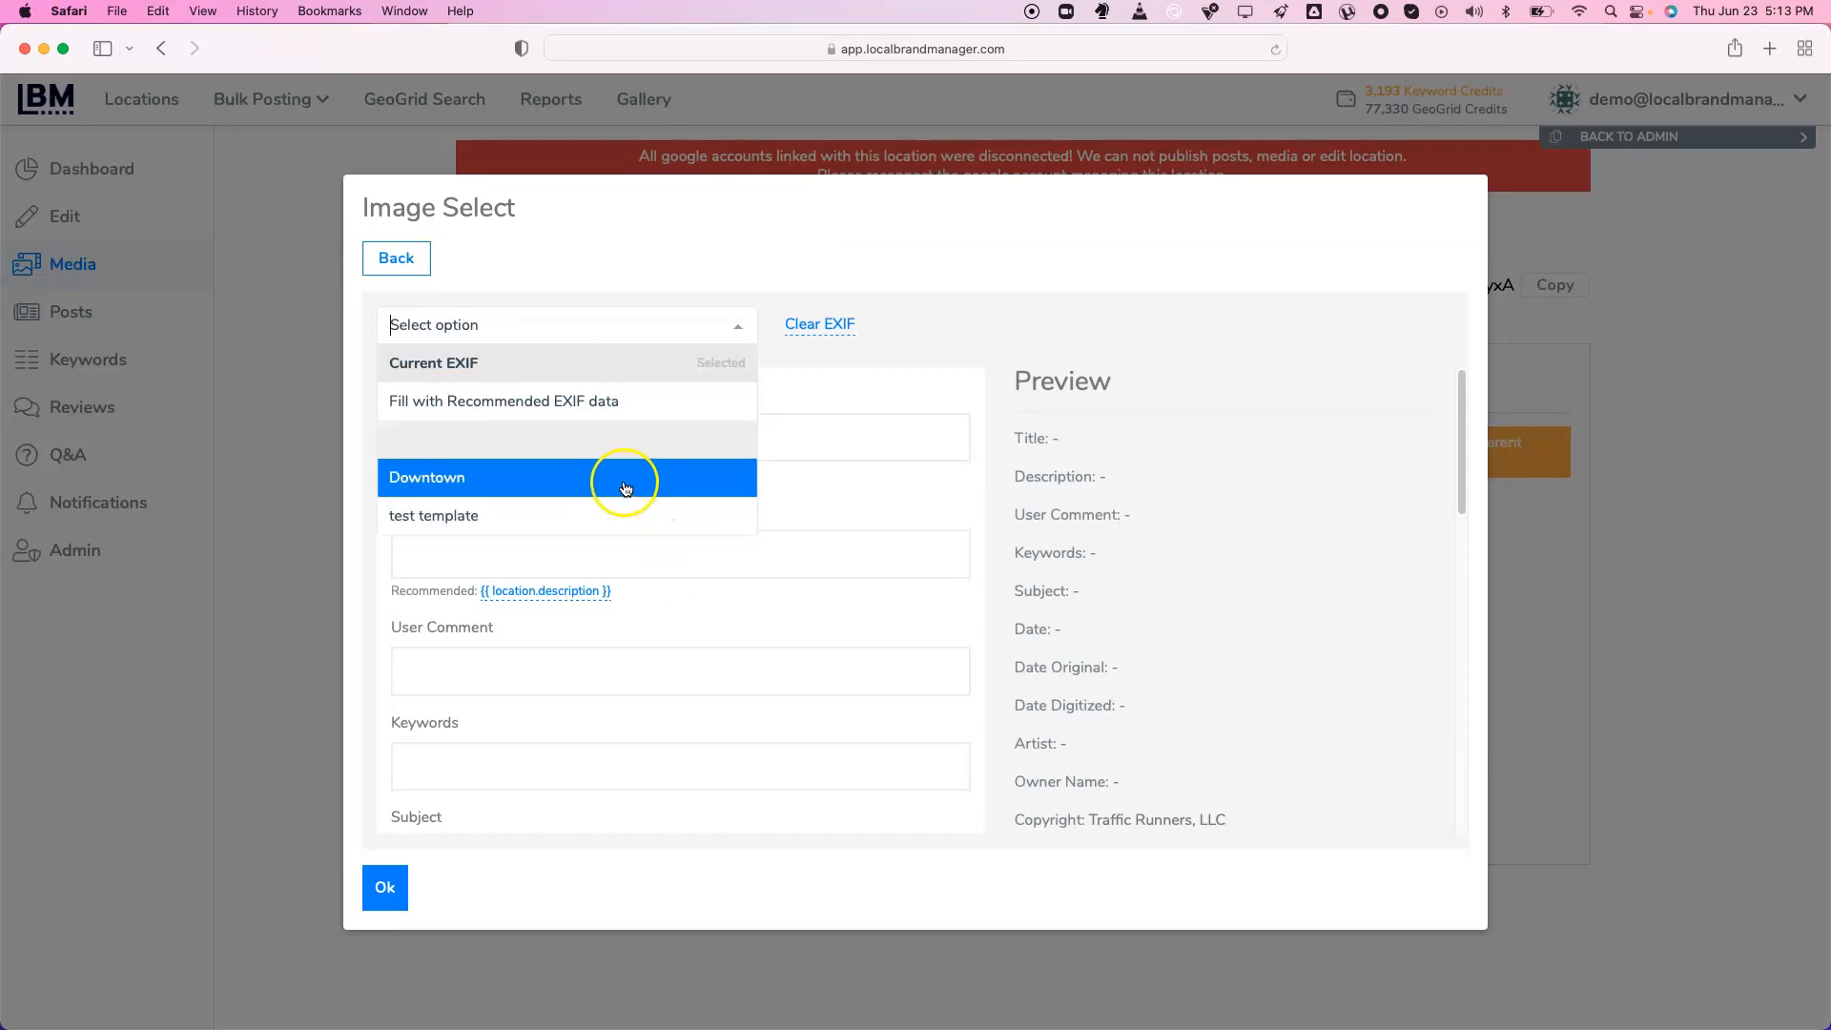
{"action": "left_click", "coordinate": [557, 481]}
{"action": "scroll", "coordinate": [838, 534], "scroll_direction": "down", "scroll_amount": 10}
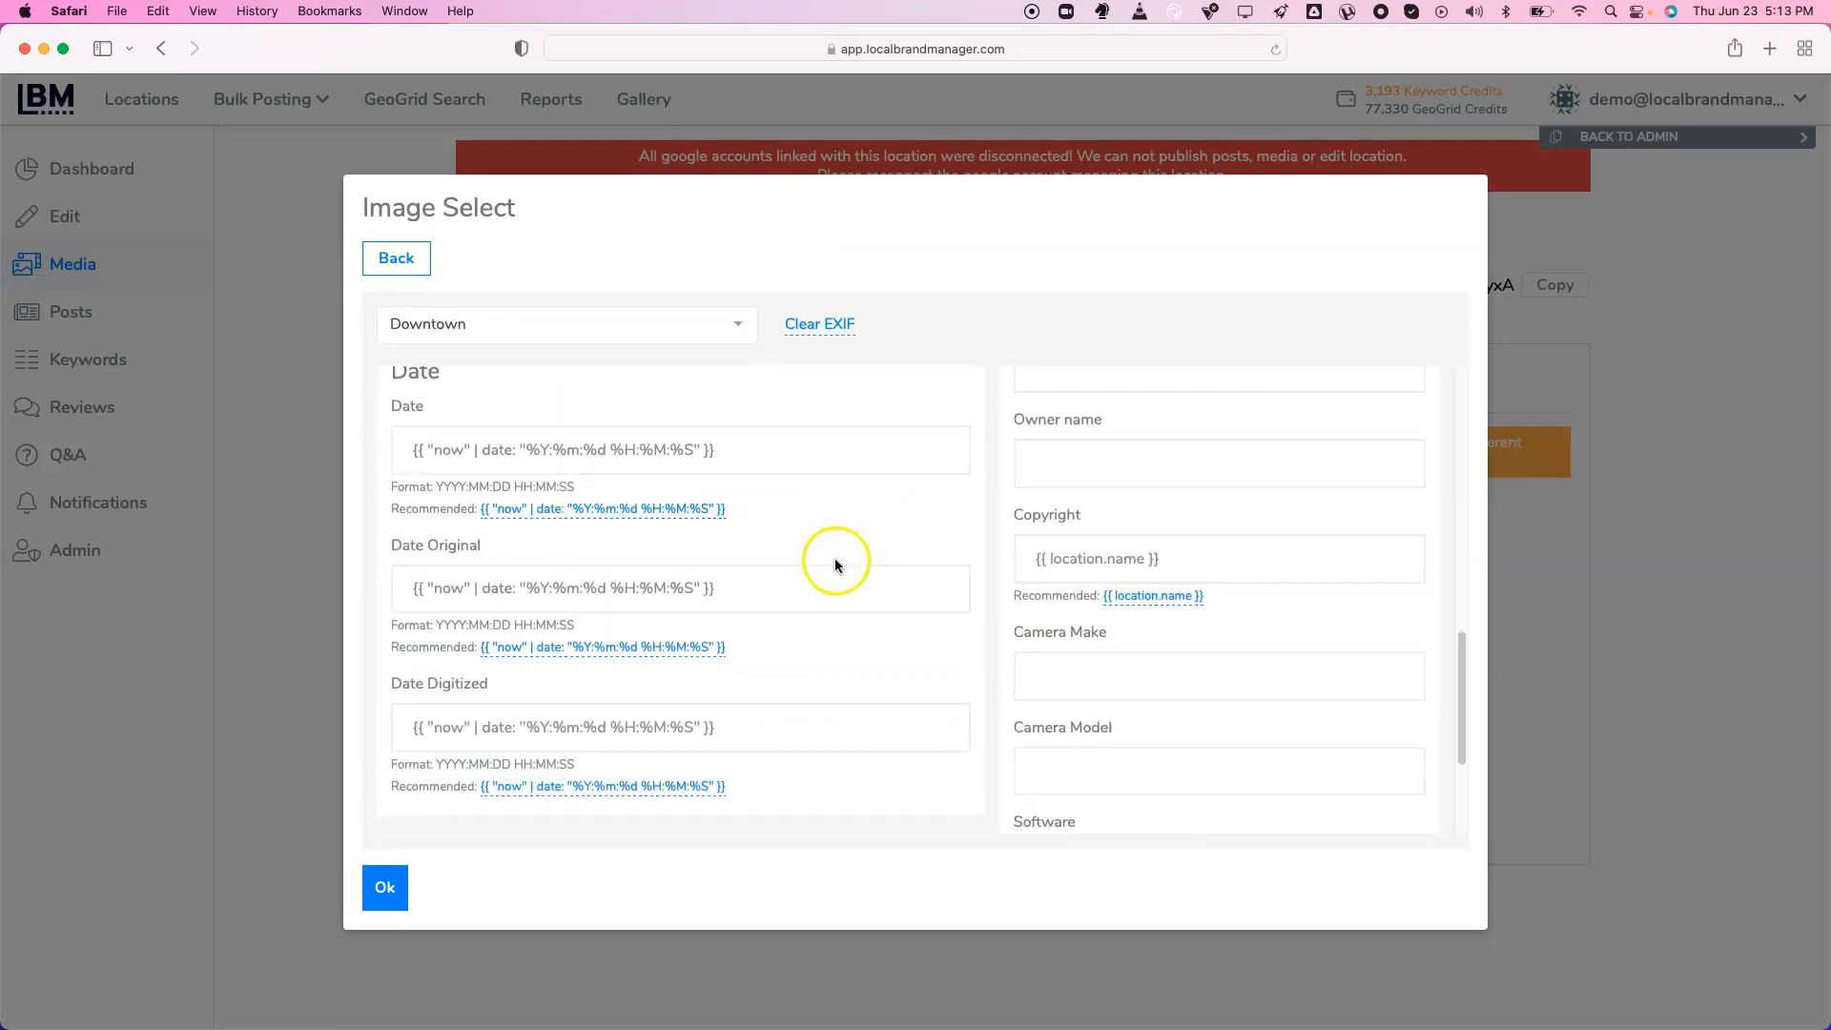
{"action": "scroll", "coordinate": [483, 421], "scroll_direction": "up", "scroll_amount": 4}
{"action": "scroll", "coordinate": [497, 447], "scroll_direction": "up", "scroll_amount": 2}
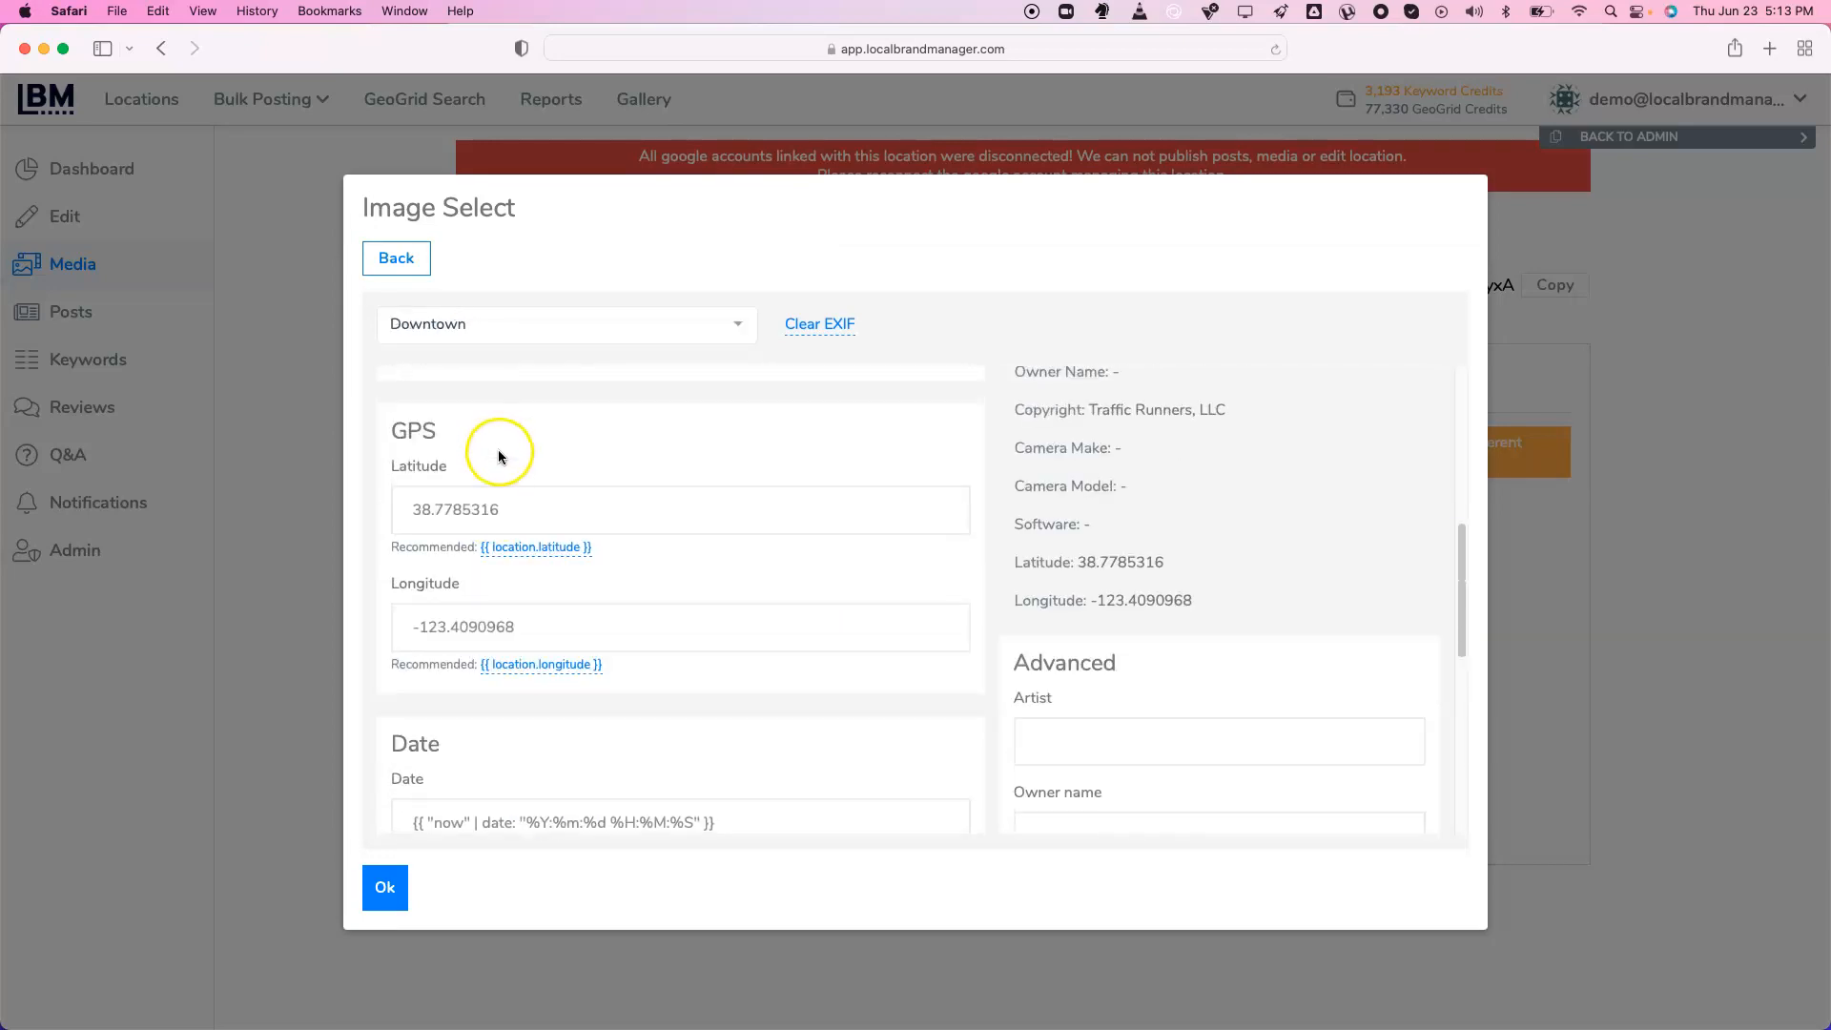
{"action": "left_click", "coordinate": [271, 730]}
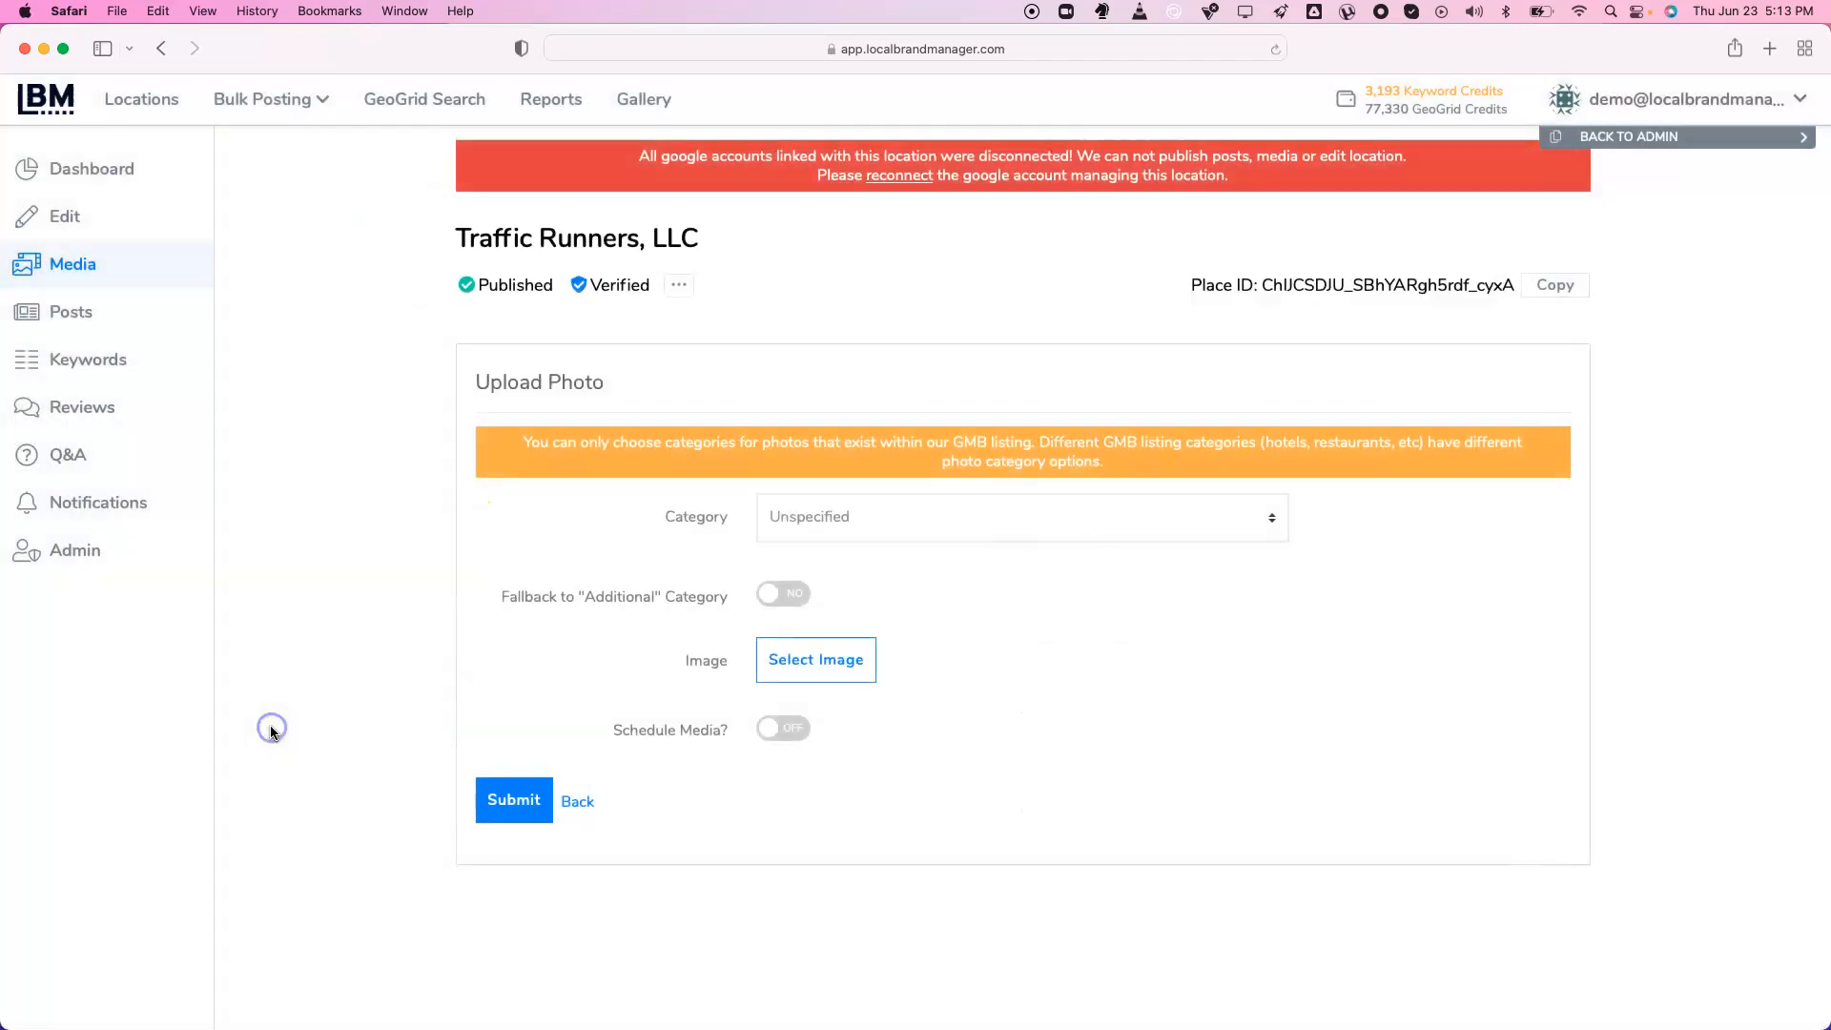